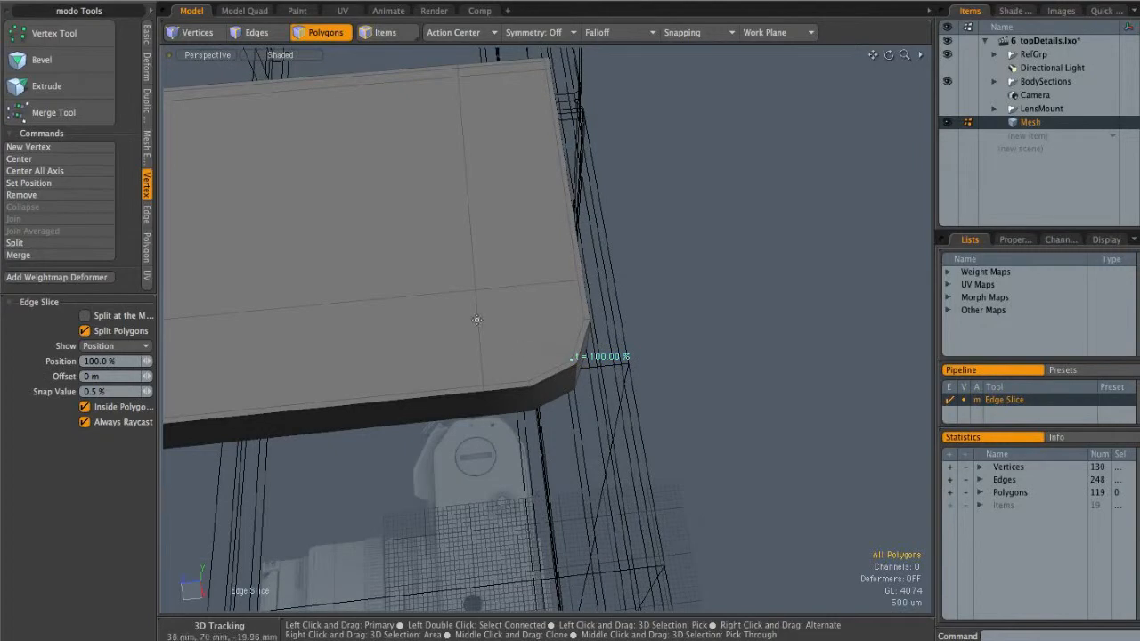
Step: Finish the edge slice across the plate's chamfered corner polygon and leave the tool
key("space")
left_click_drag(651, 267, 599, 297, "alt")
key("3")
scroll(552, 343, "down", 5)
left_click_drag(552, 343, 574, 338, "alt")
scroll(633, 327, "up", 2)
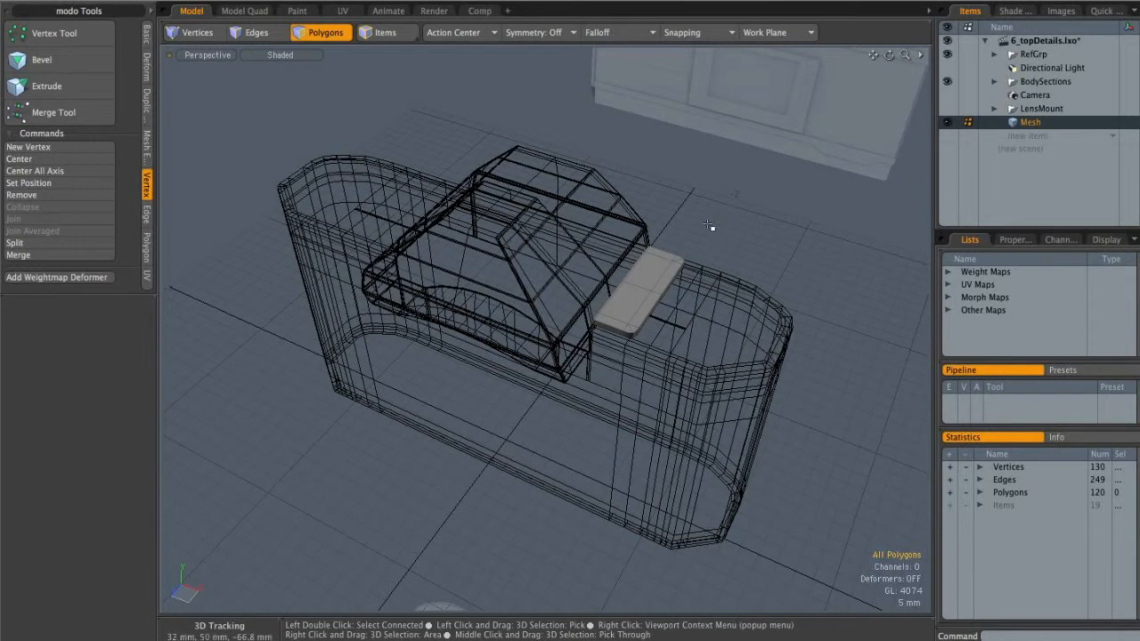
Step: Examine the small round button on the reference image beneath the plate in the top view
left_click_drag(632, 216, 651, 253, "alt")
scroll(639, 239, "up", 4)
key("ctrl+space")
left_click(654, 235)
scroll(623, 241, "up", 5)
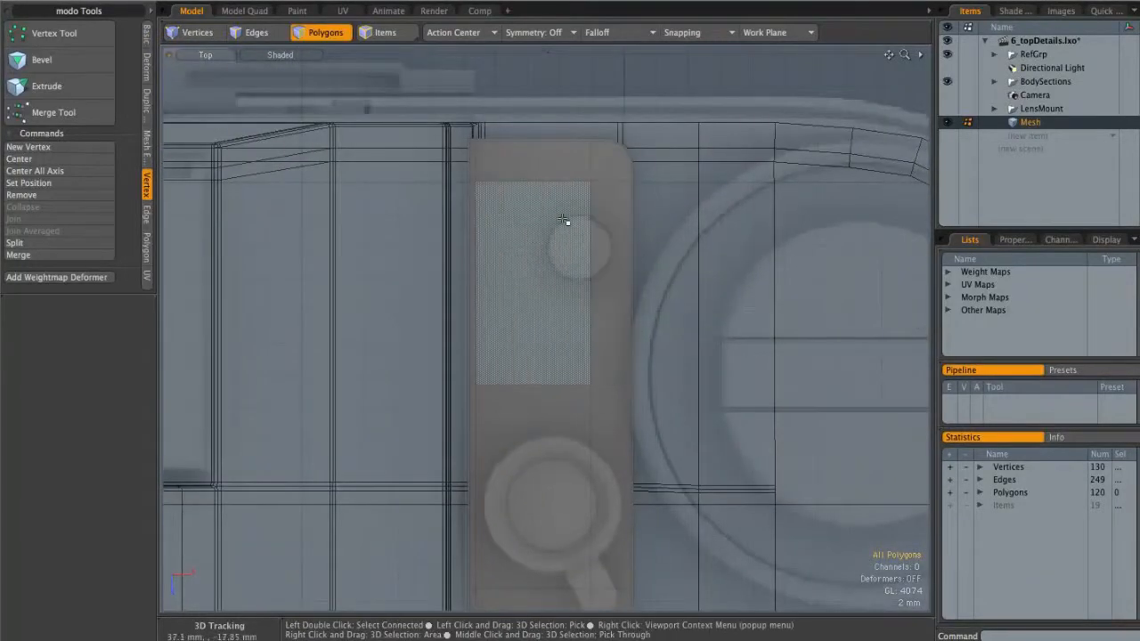
scroll(600, 242, "up", 3, "alt")
scroll(614, 240, "up", 2, "alt")
key("3")
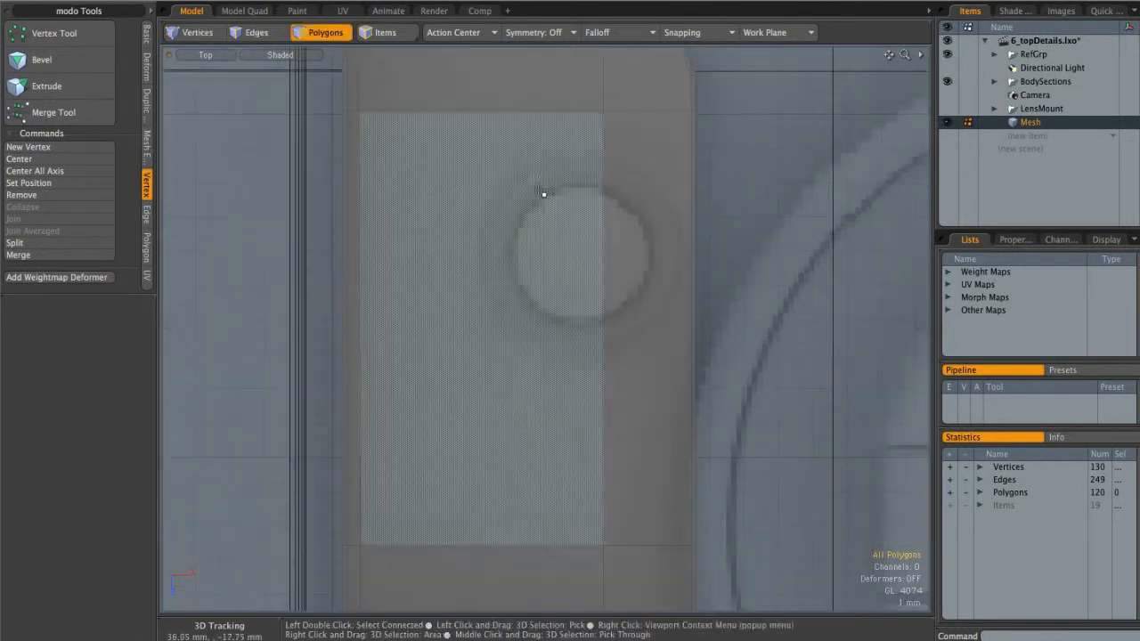
scroll(583, 241, "down", 3, "alt")
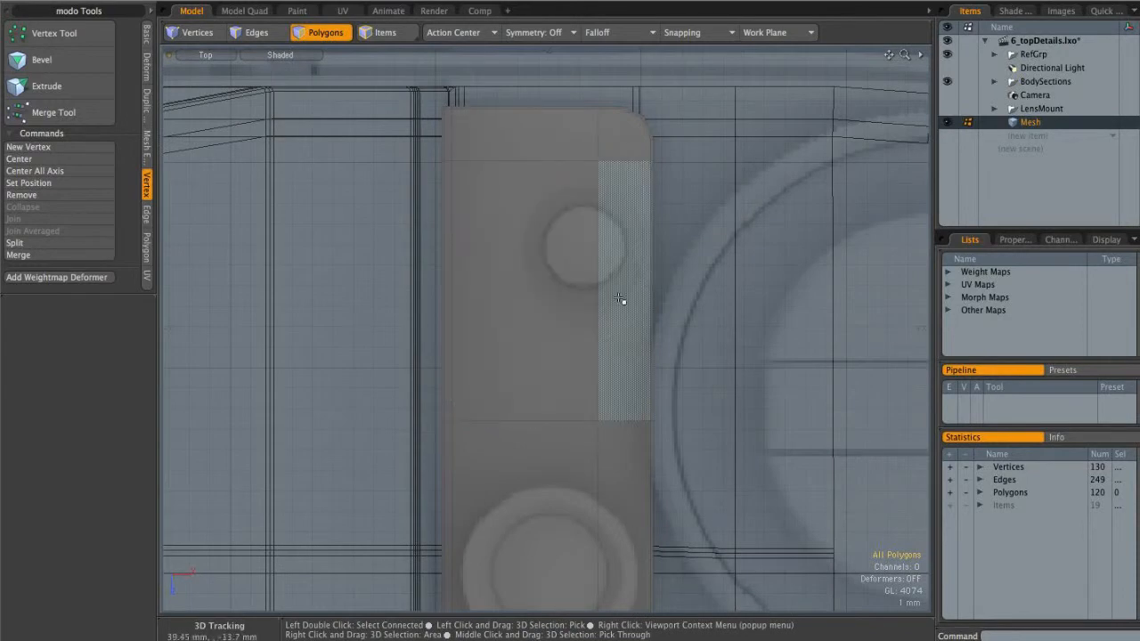
scroll(621, 241, "up", 2, "alt")
left_click_drag(643, 227, 638, 250, "alt+shift")
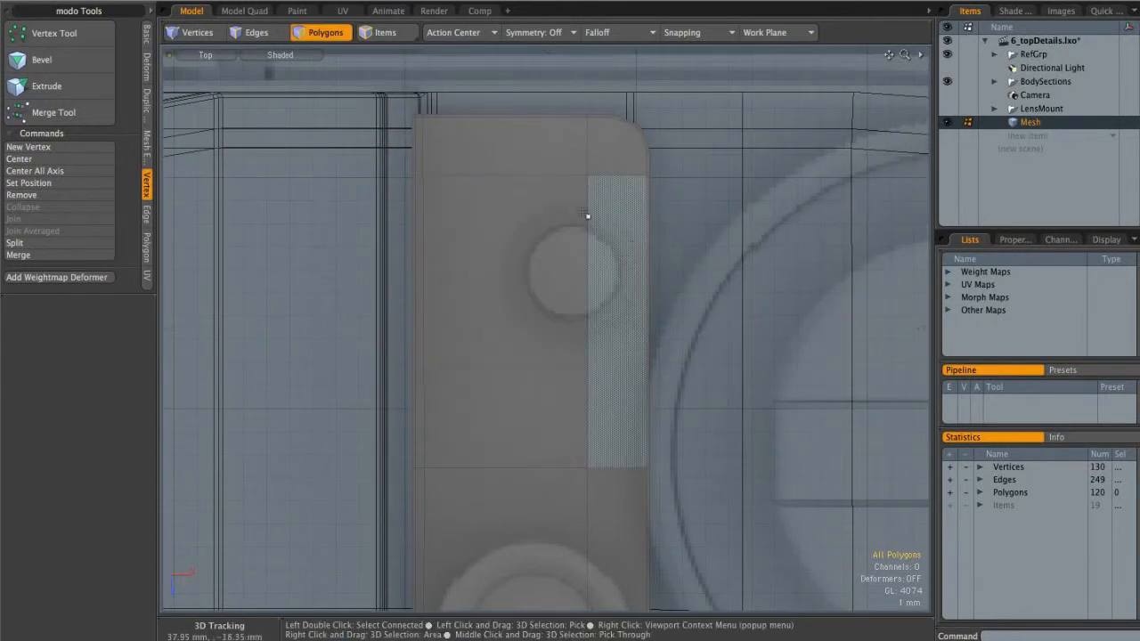
scroll(648, 206, "down", 5)
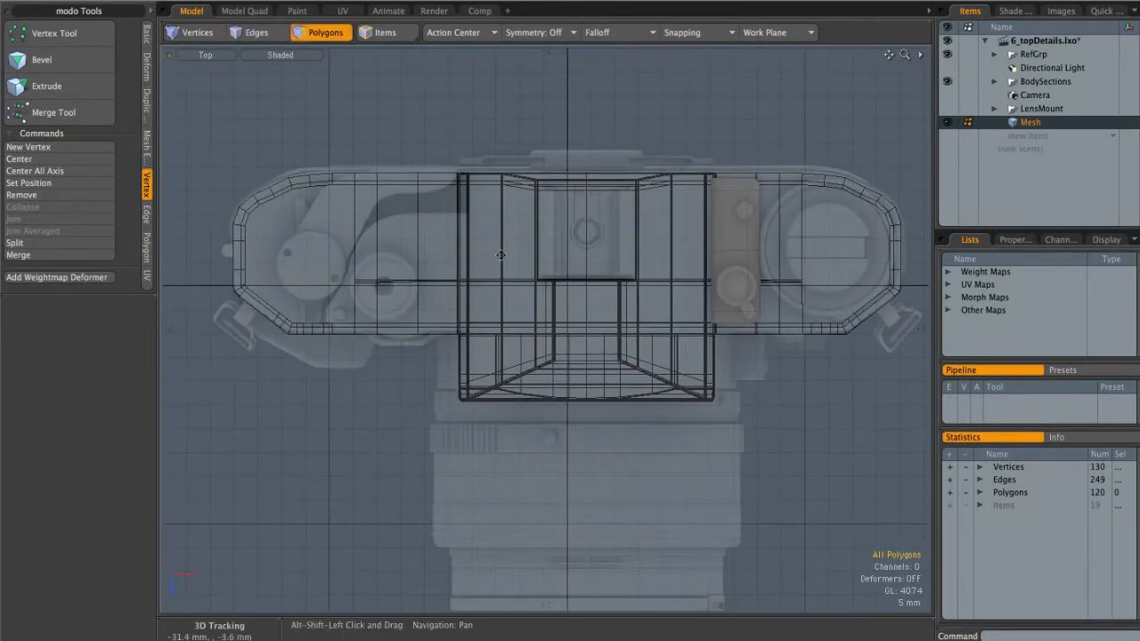
left_click_drag(368, 281, 477, 267, "alt")
scroll(593, 251, "up", 5)
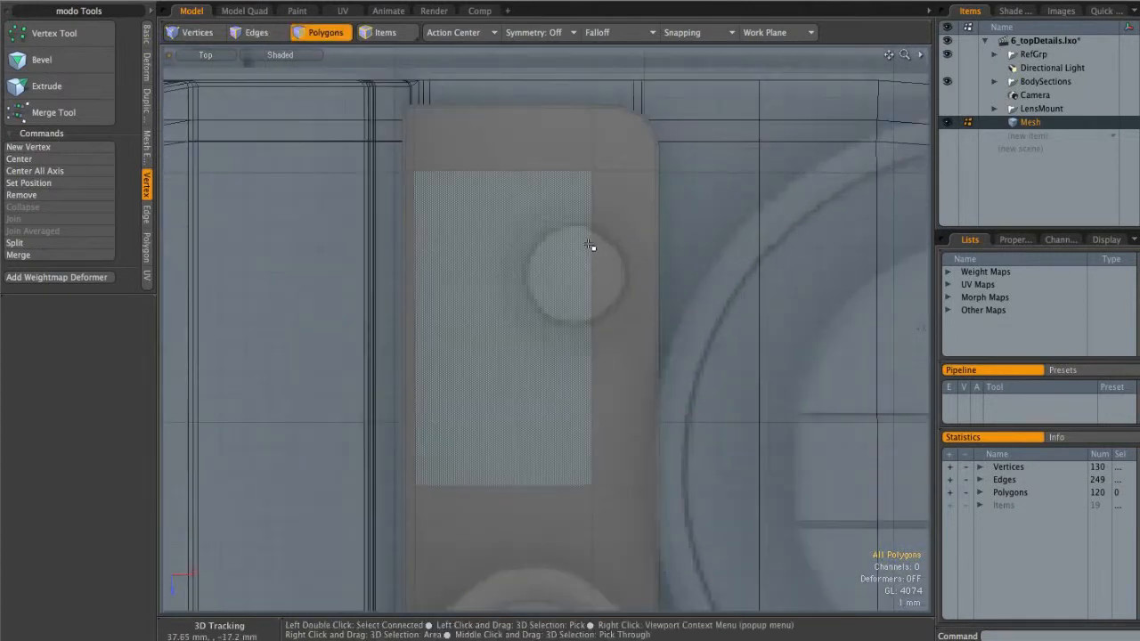
key("space")
key("space")
key("space")
double_click(593, 245)
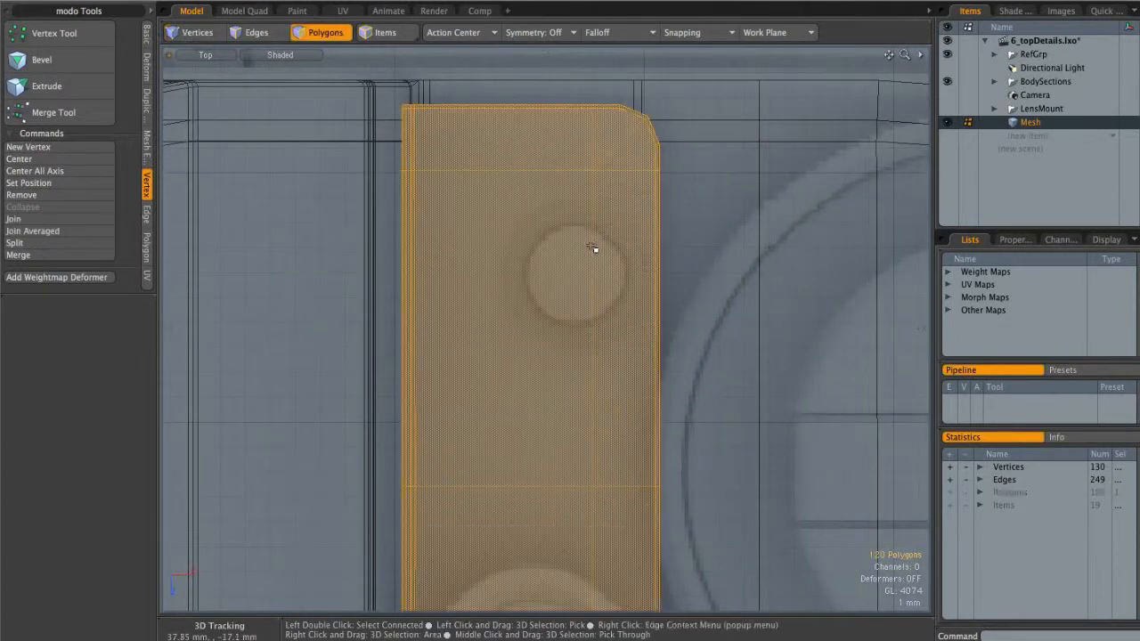
left_click_drag(632, 251, 670, 221, "ctrl+alt")
left_click_drag(669, 221, 596, 208, "ctrl+alt")
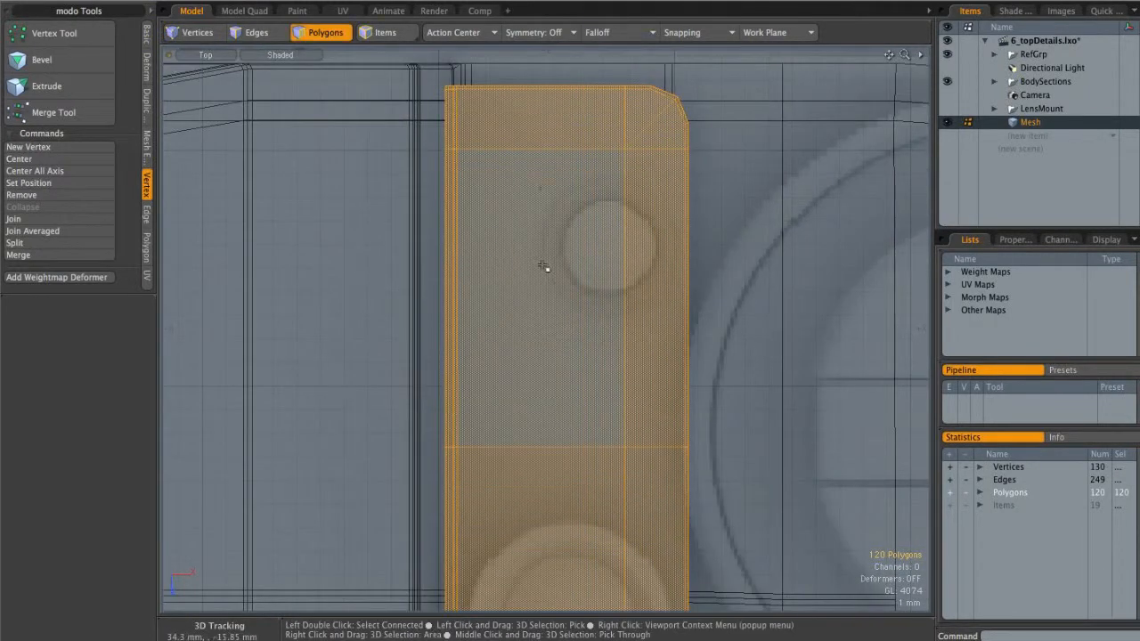
Step: Add a loop slice across the plate's width just below the small round button
key("2")
left_click(620, 254)
left_click(737, 307)
left_click(629, 344)
key("alt+c")
mouse_move(631, 343)
left_mouse_down()
mouse_move(605, 342)
mouse_move(649, 340)
left_mouse_up()
key("q")
Step: Add a lengthwise loop slice at 58% beside the round button and select the two polygons framing the button
left_click(541, 173)
key("alt+c")
left_click_drag(546, 158, 559, 154)
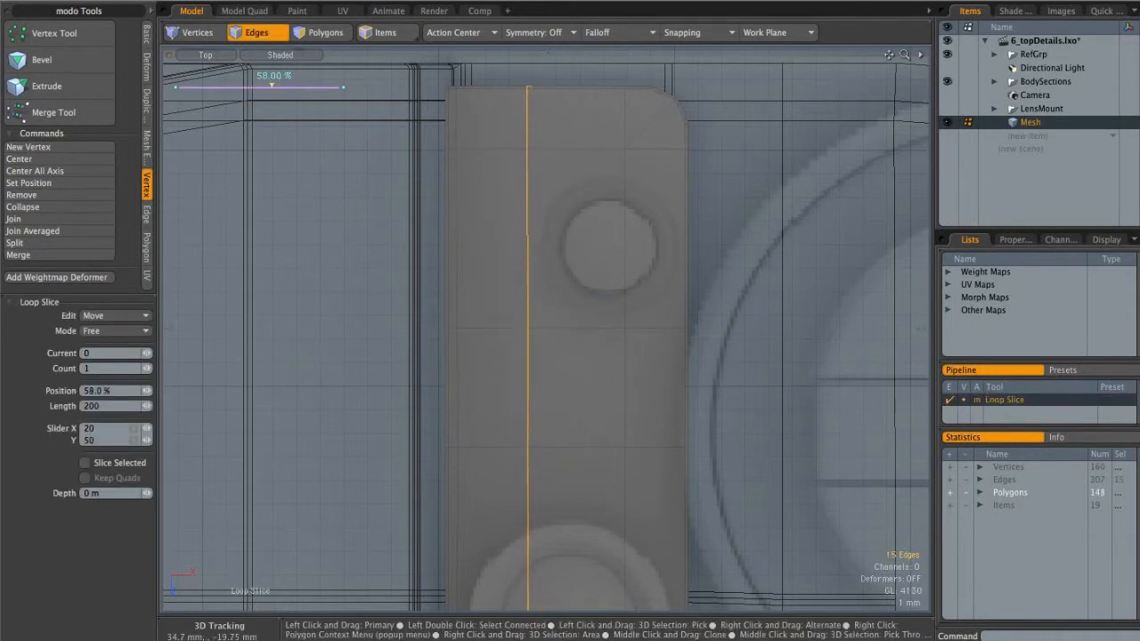
key("3")
left_click_drag(605, 224, 639, 231)
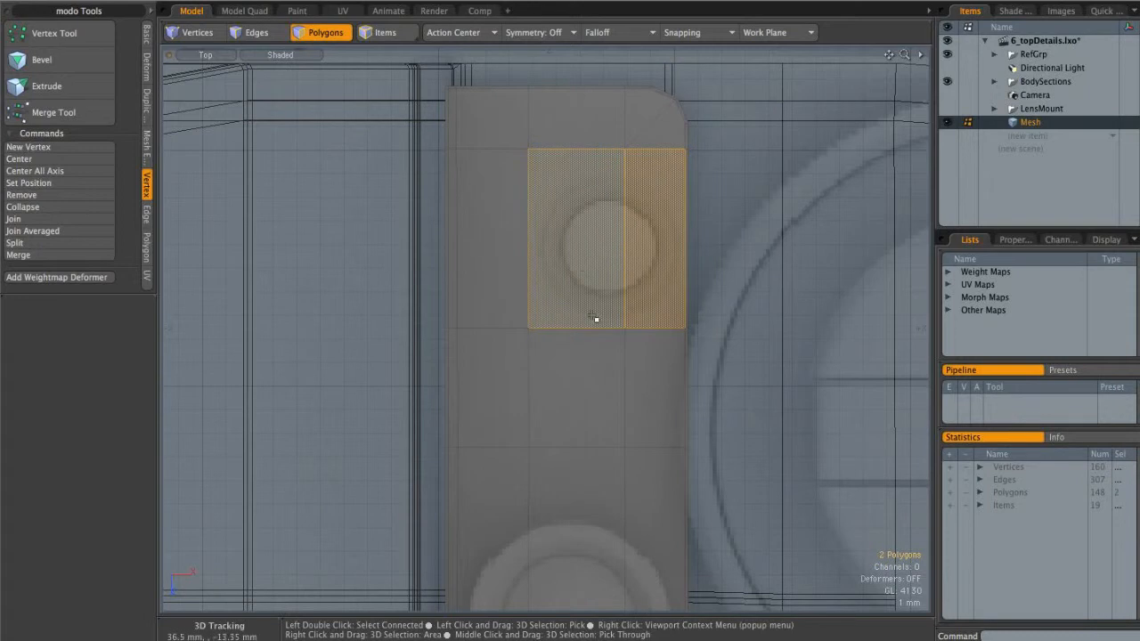
left_click_drag(662, 236, 700, 241, "ctrl+alt")
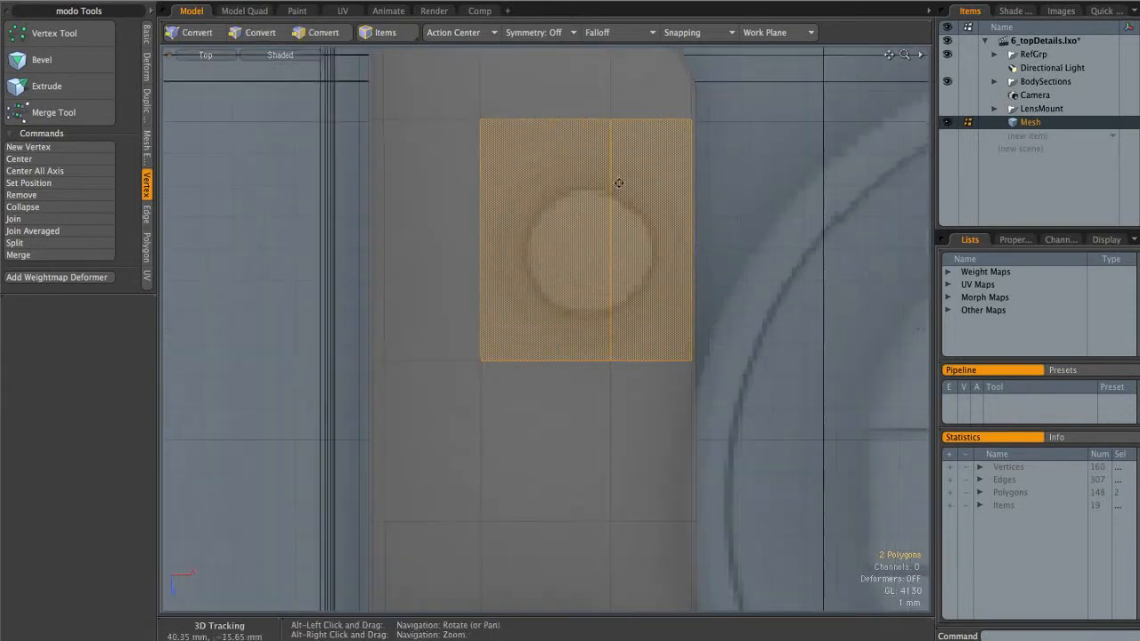
left_click_drag(630, 184, 600, 185, "ctrl+alt")
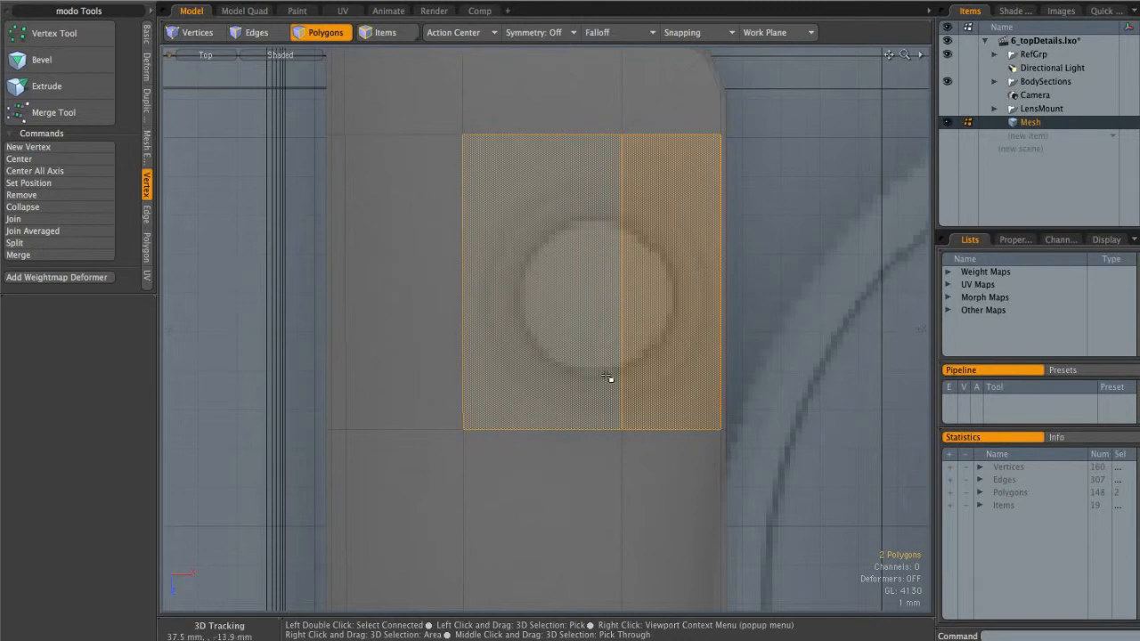
Step: Divide the edge running through the round button with a loop slice, using a count of 3
key("2")
left_click(622, 281)
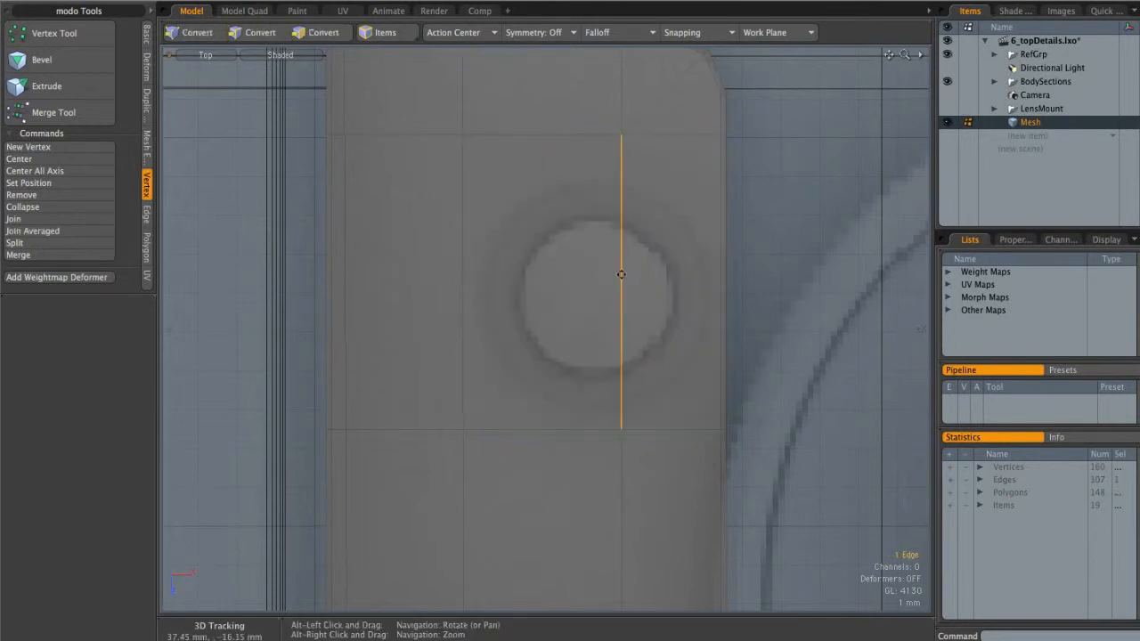
left_click_drag(621, 280, 656, 287, "alt")
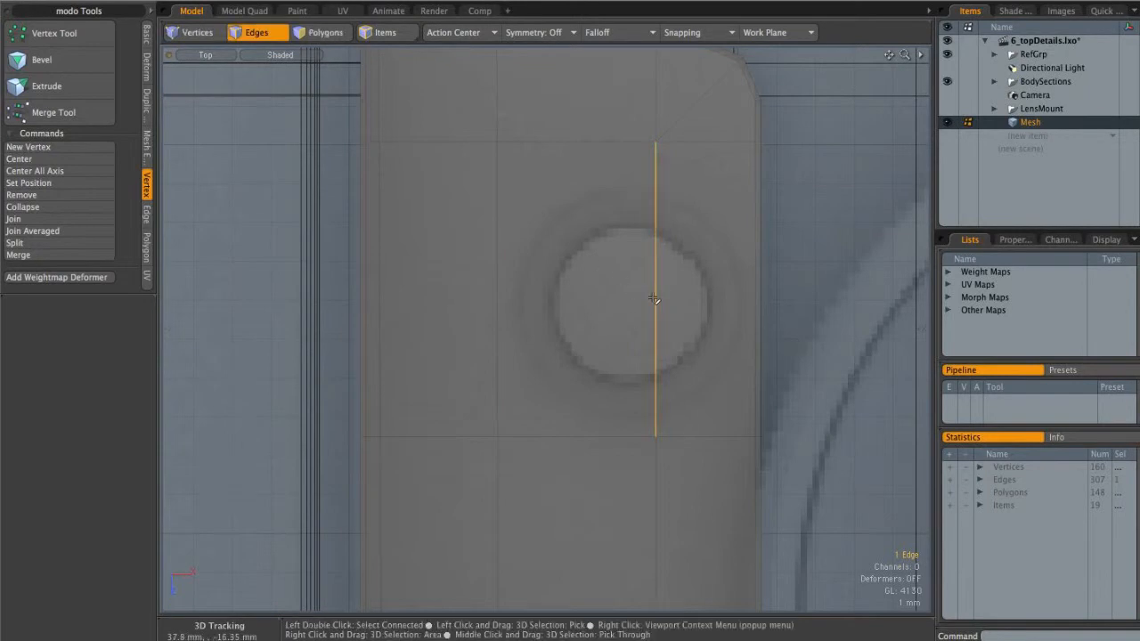
key("alt+c")
left_click_drag(656, 311, 656, 280)
type("3")
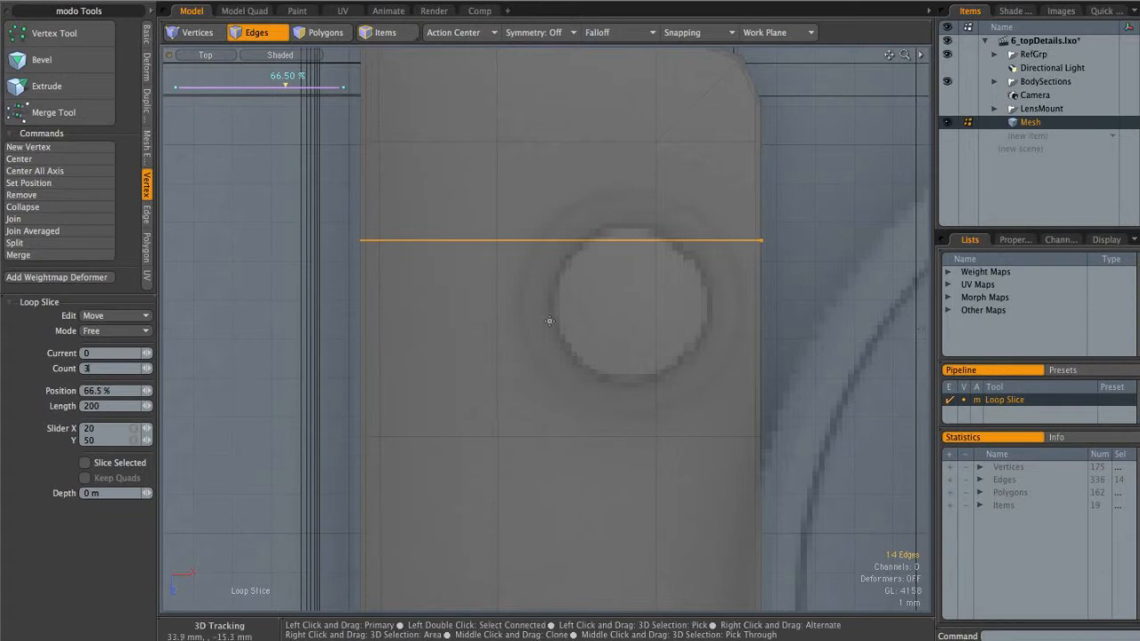
key("Return")
key("space")
left_click(819, 281)
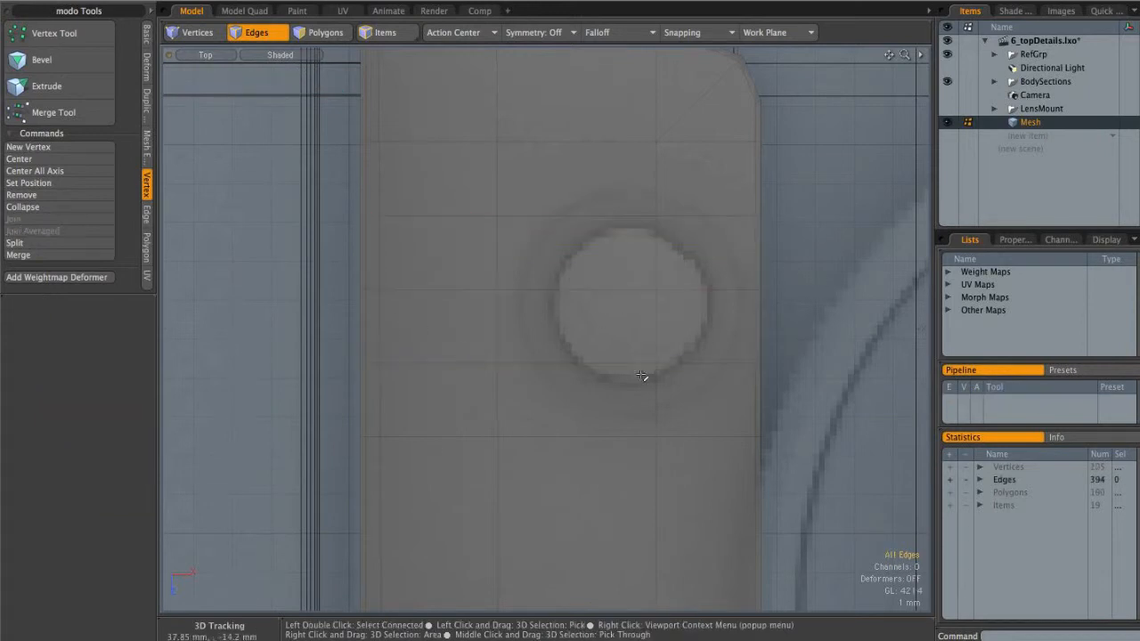
Step: Delete the eight polygons covering the round button area on the plate's top face
key("3")
mouse_move(590, 194)
left_mouse_down()
mouse_move(593, 389)
mouse_move(657, 175)
left_mouse_up()
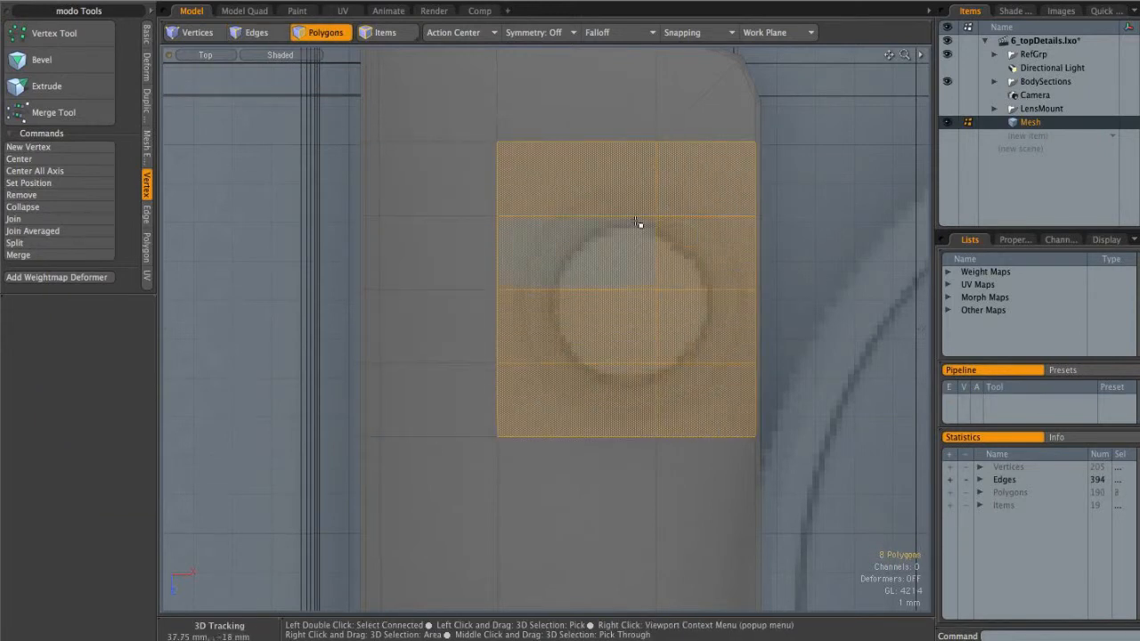
key("Delete")
Step: Select the border edge loop of the rectangular opening to check its edge count
left_click_drag(575, 175, 567, 152, "alt+shift")
key("2")
left_click(570, 144)
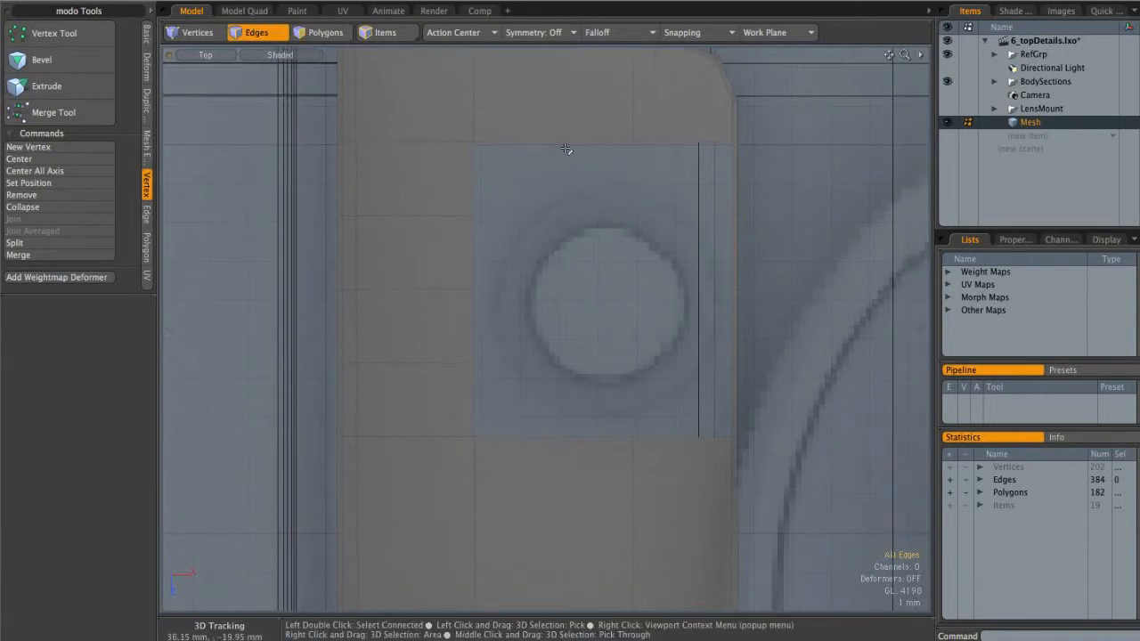
double_click(569, 143)
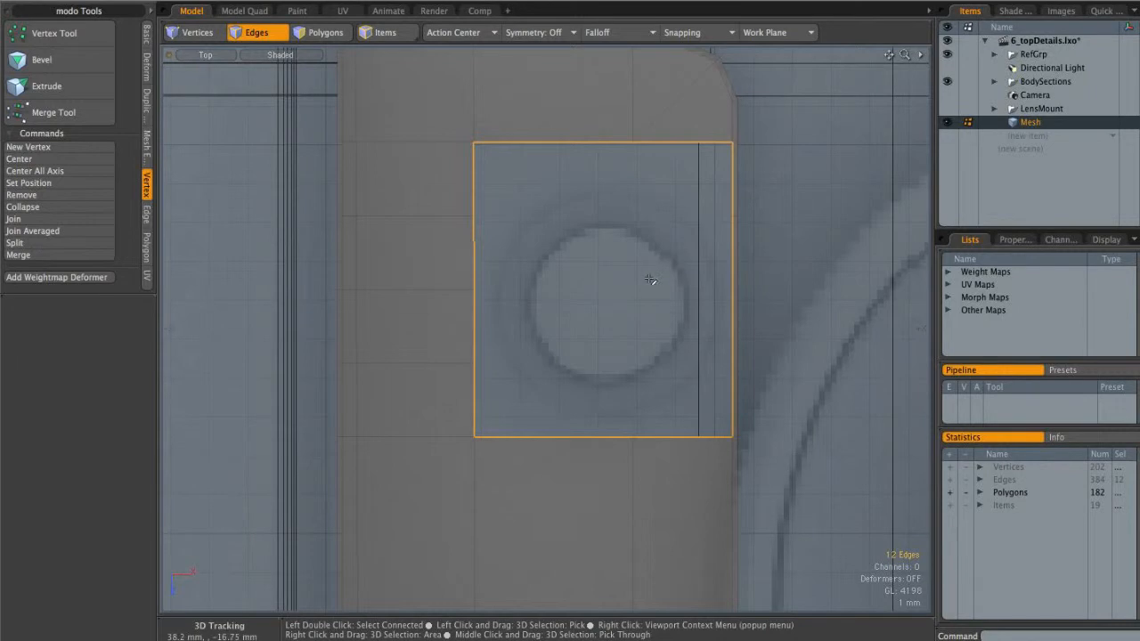
Step: Create a flat 12-sided cylinder disc along Y over the round button, with X and Z radii of 2.8 mm
key("3")
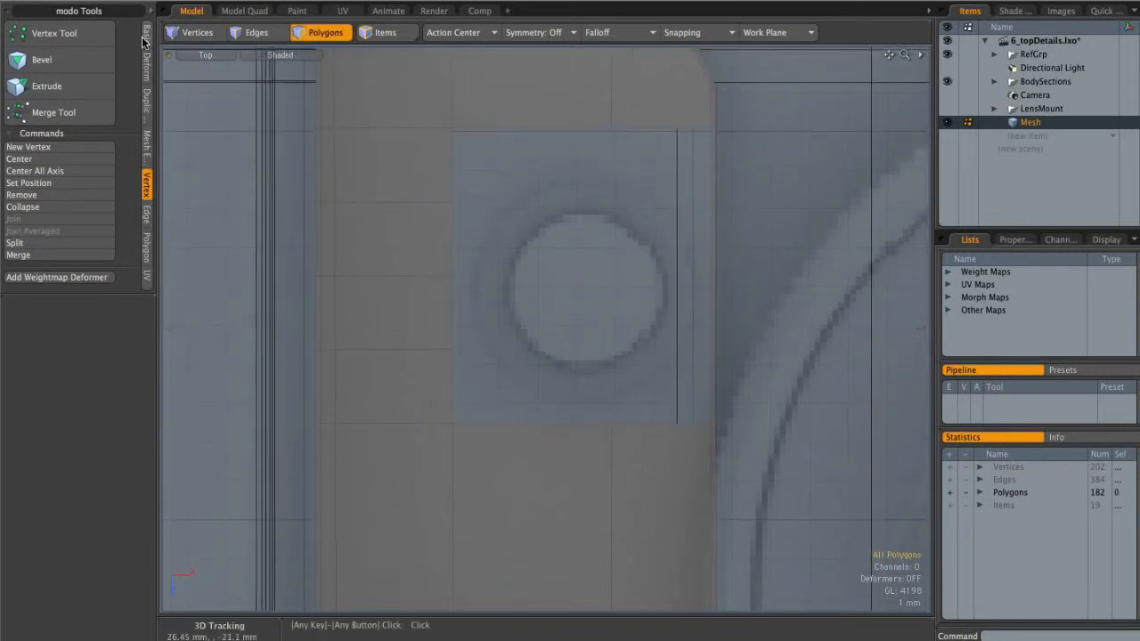
left_click(146, 36)
left_click(73, 33)
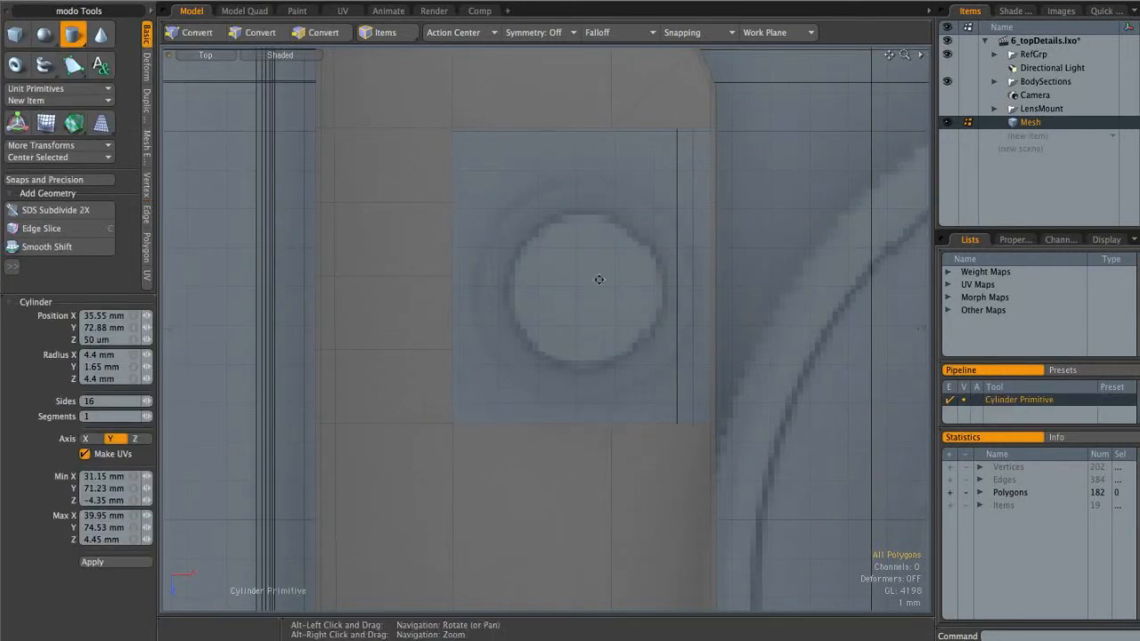
scroll(604, 282, "up", 2, "alt")
left_click_drag(583, 294, 698, 416)
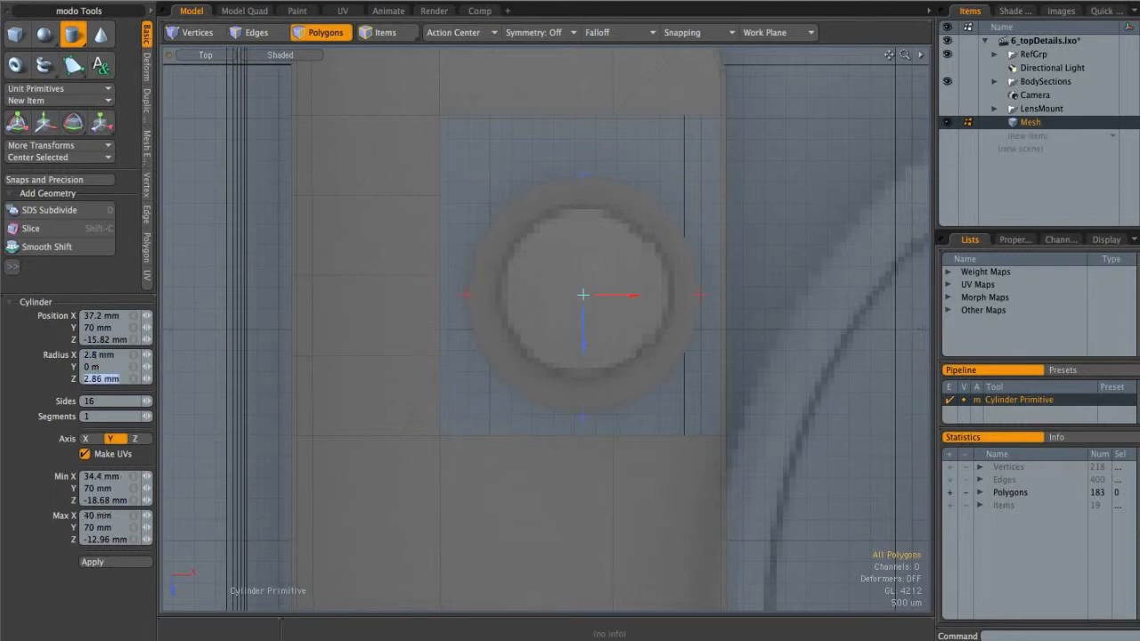
key("BackSpace")
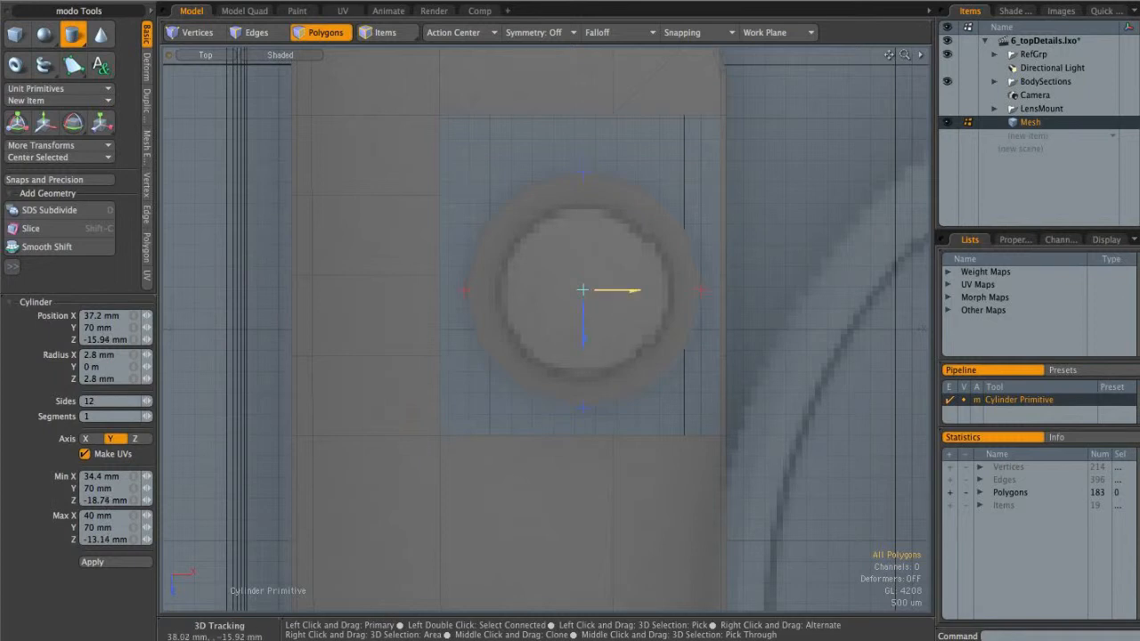
key("space")
Step: Move the disc polygon up 1.25 mm in Y to the level of the plate's top face
left_click(602, 263)
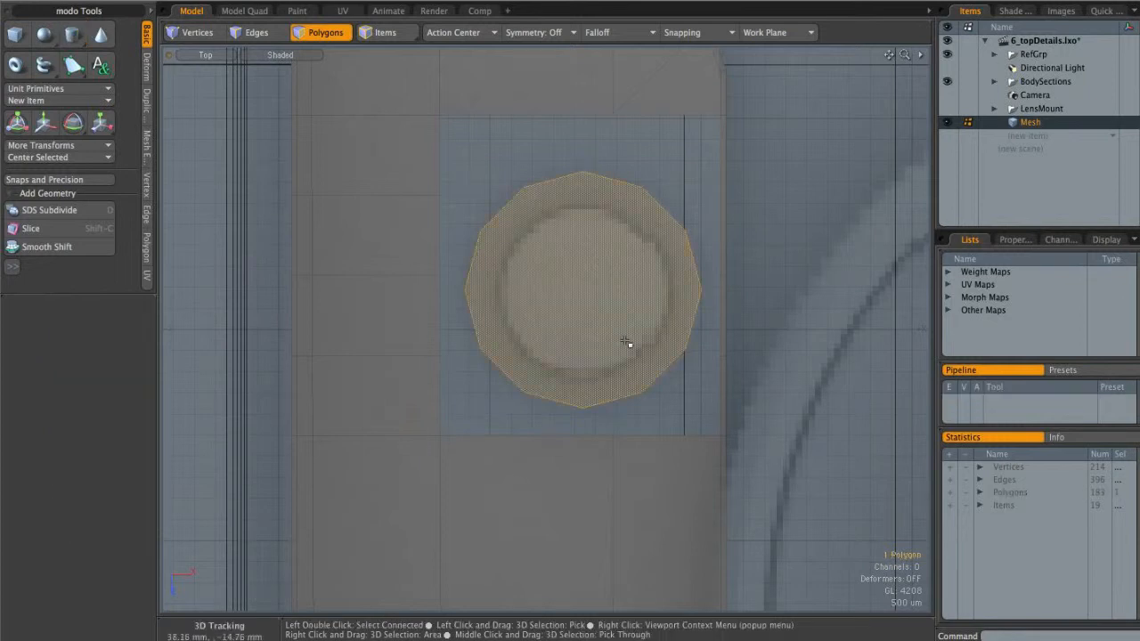
key("ctrl+space")
left_click(691, 269)
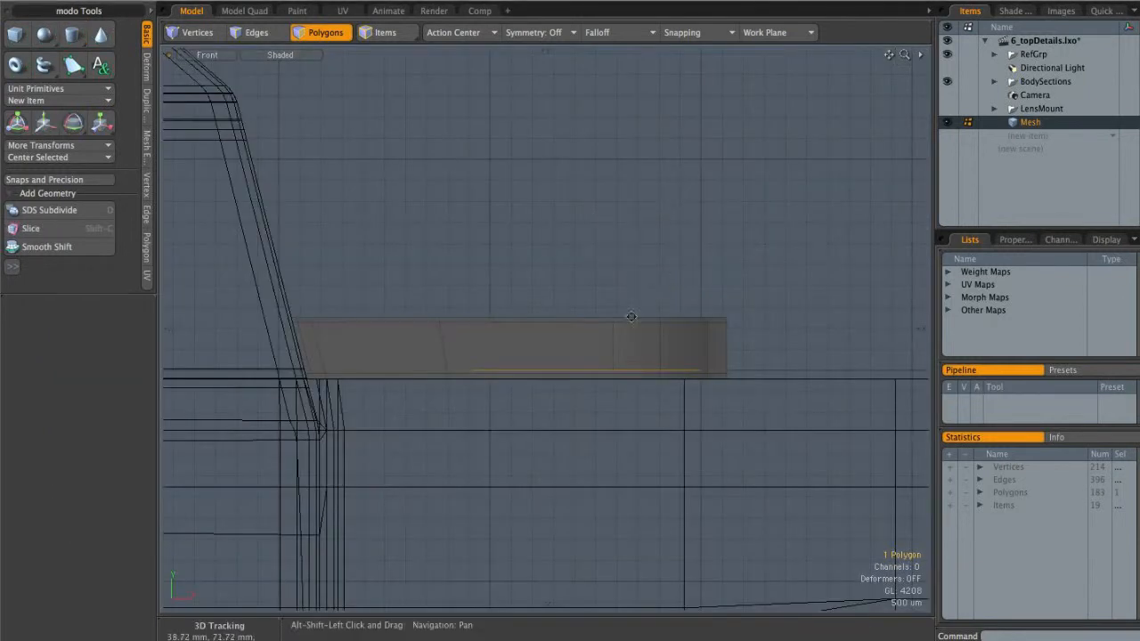
key("w")
left_click_drag(570, 311, 570, 216)
right_click_drag(541, 251, 691, 283, "alt")
left_click_drag(642, 287, 644, 250)
key("ctrl+space")
left_click(626, 267)
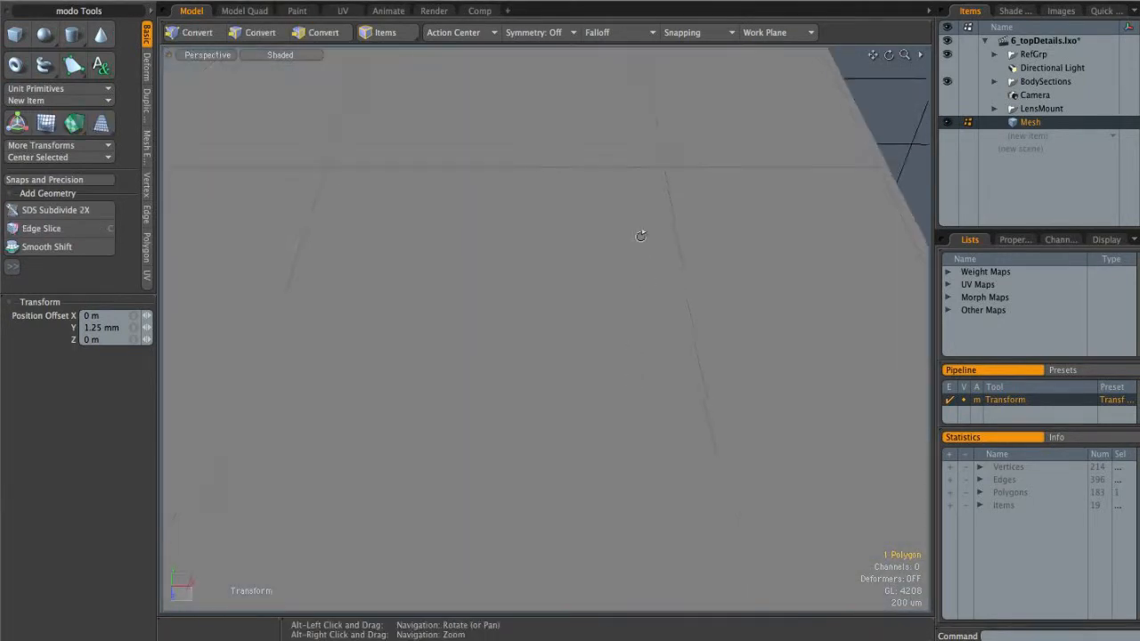
right_click_drag(643, 250, 564, 267, "alt")
left_click_drag(565, 267, 585, 346, "alt+shift")
key("space")
left_click(651, 259)
Step: Bridge the disc's outer edge loop to the rectangular opening's border loop with one segment
left_click_drag(652, 259, 578, 262, "alt")
key("2")
left_click(546, 259)
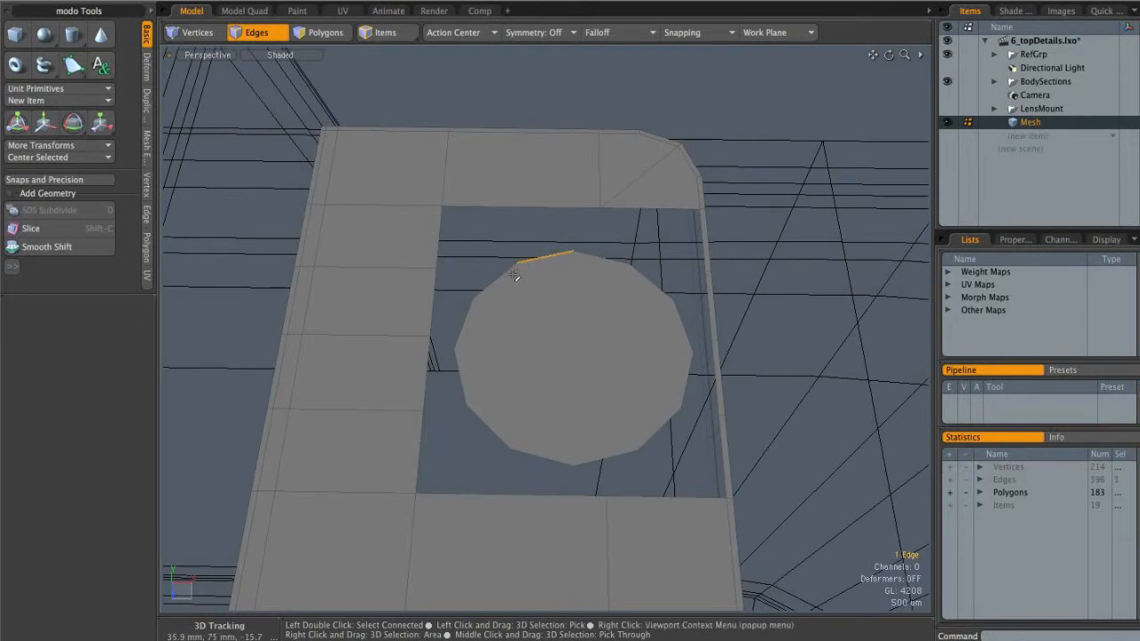
double_click(507, 275, "shift")
double_click(514, 209, "shift")
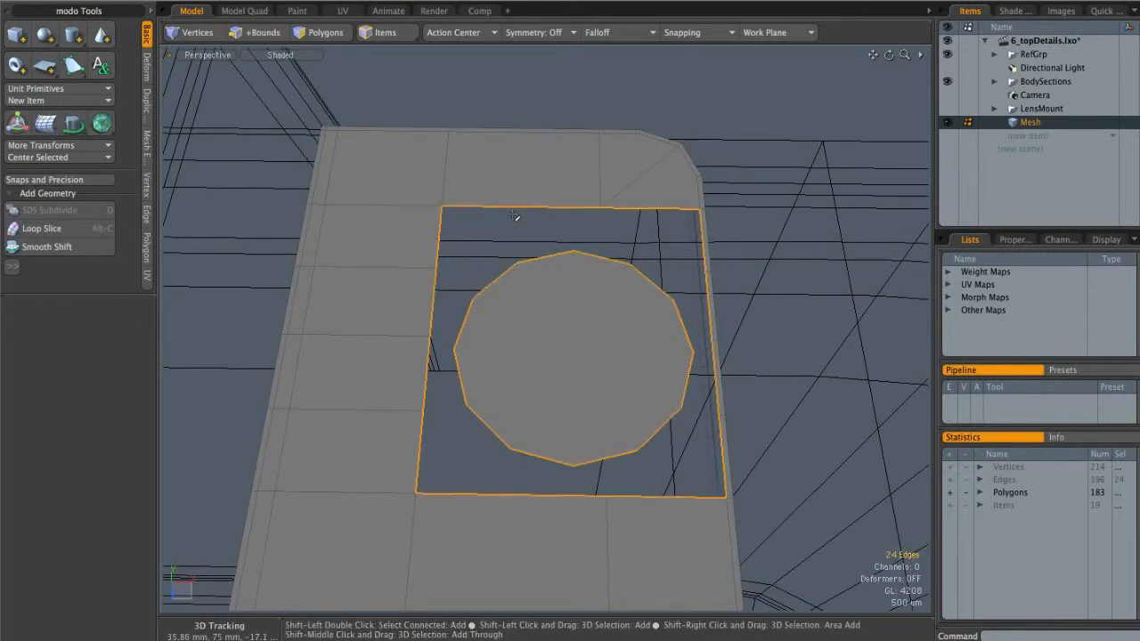
left_click(147, 215)
left_click(49, 112)
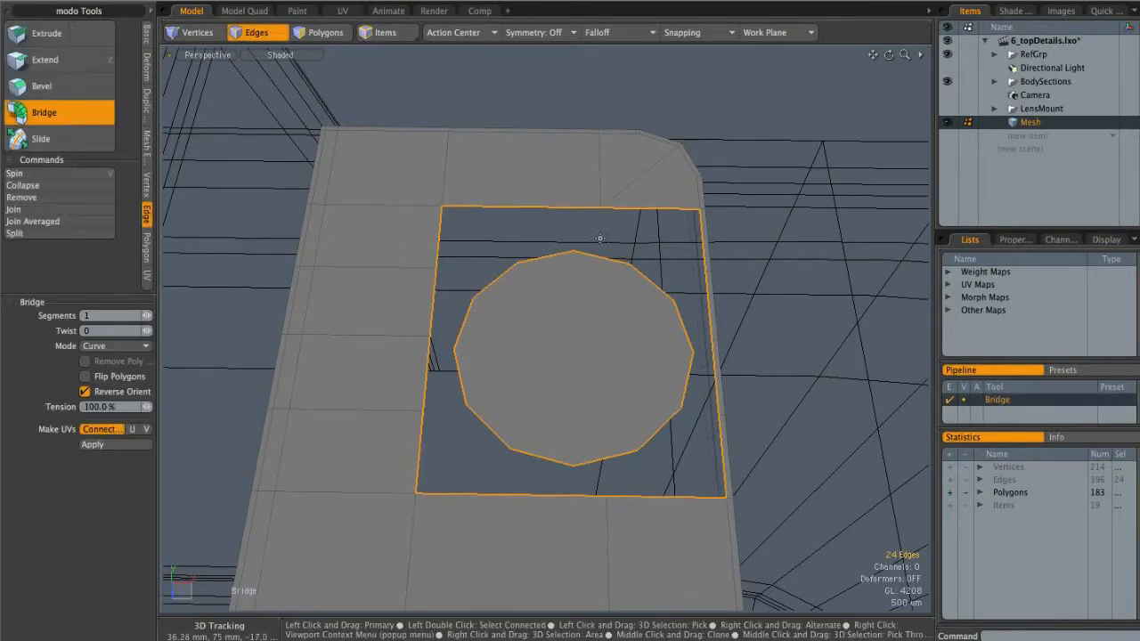
left_click(678, 262)
key("q")
left_click(763, 327)
Step: Bevel the round disc polygon with a 64 um inset
left_click_drag(583, 356, 533, 147, "alt")
left_click_drag(556, 334, 557, 407, "alt+shift")
left_click_drag(553, 244, 571, 305, "alt+shift")
key("ctrl+space")
left_click(571, 258)
left_click_drag(572, 259, 566, 286, "alt+shift")
right_click_drag(567, 258, 582, 291, "alt")
key("3")
left_click(581, 261)
key("b")
left_click_drag(586, 286, 654, 287)
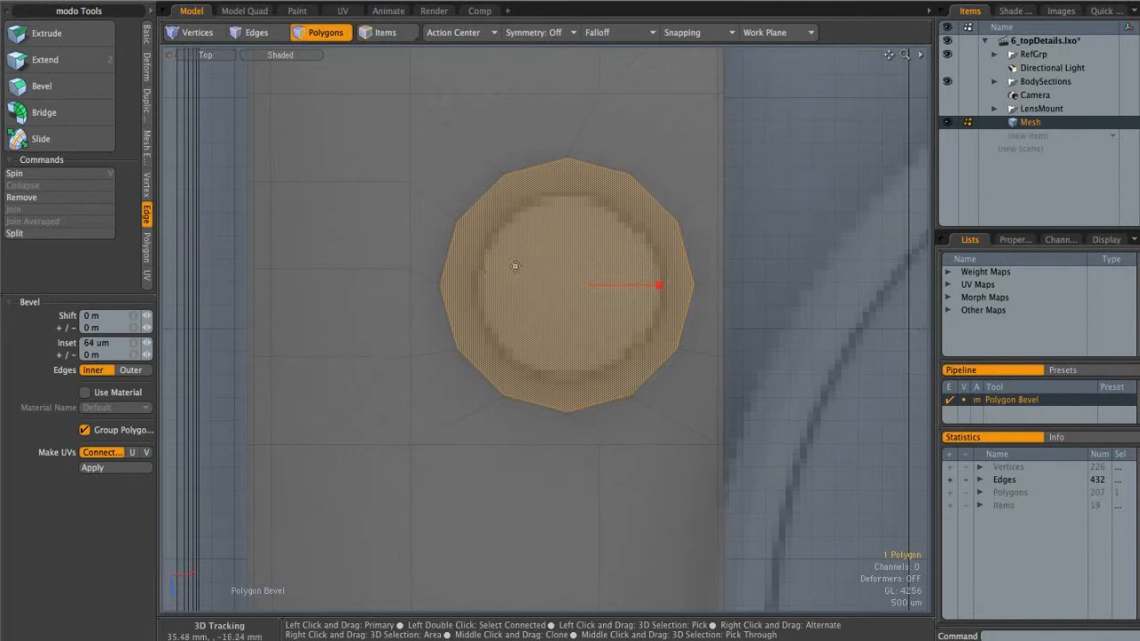
Step: Start a second bevel on the inset disc polygon and pull it slightly upward
key("ctrl+space")
left_click(600, 241)
left_click_drag(545, 353, 564, 375, "alt")
left_click(574, 328, "shift")
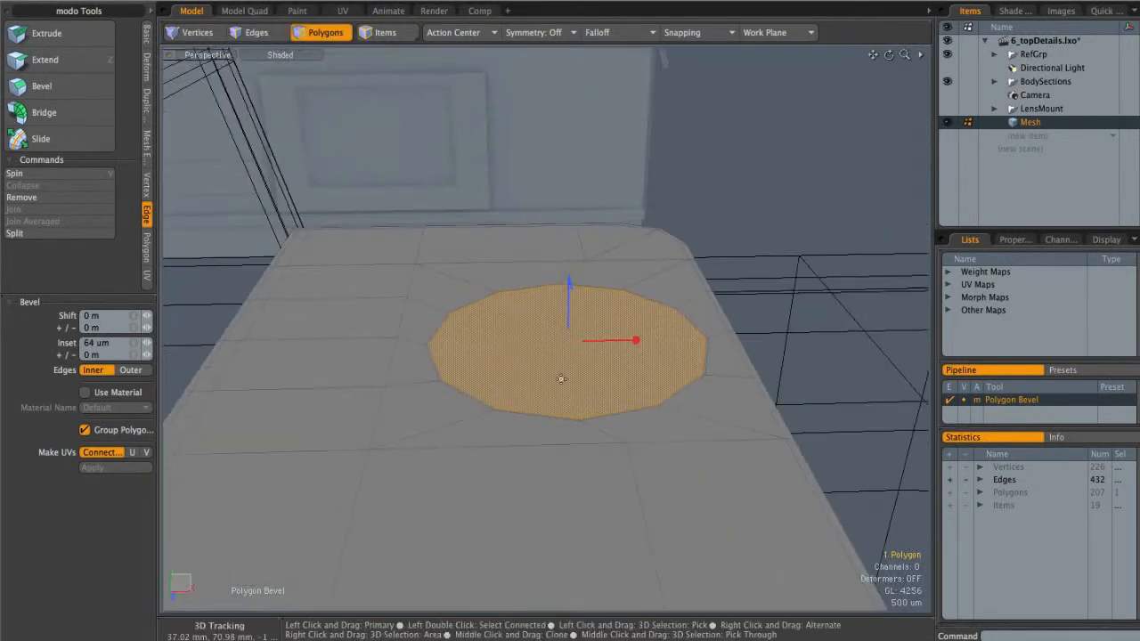
left_click_drag(570, 283, 570, 279)
Step: Set the bevel of the inset disc polygon to a 180 um upward shift, matching it against the back reference
key("ctrl+space")
left_click(600, 357)
right_click_drag(588, 382, 437, 395, "alt")
mouse_move(544, 353)
left_mouse_down("alt+shift")
mouse_move(530, 339)
mouse_move(542, 331)
left_mouse_up("alt+shift")
key("ctrl+space")
left_click(501, 362)
right_click_drag(543, 346, 548, 347, "alt")
left_click_drag(549, 330, 549, 309)
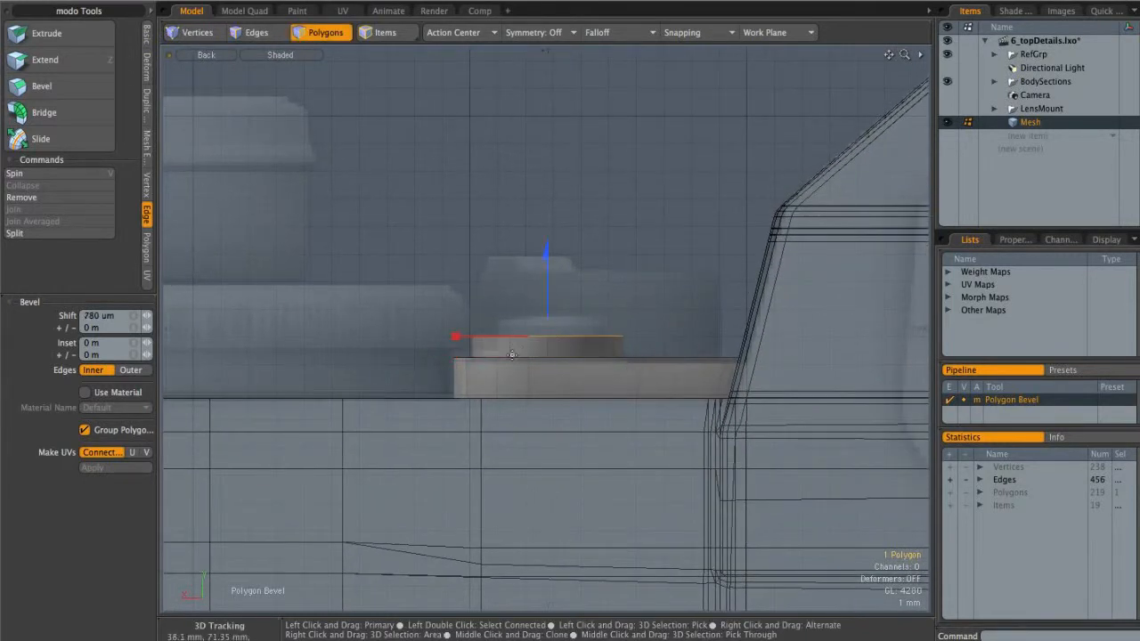
left_click_drag(549, 311, 548, 324)
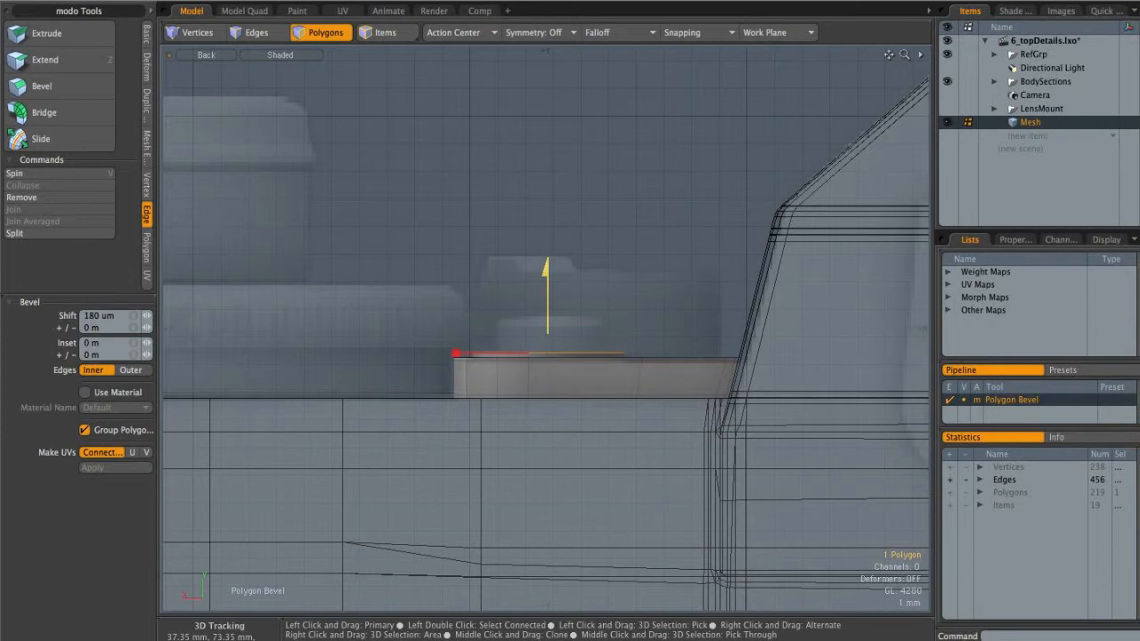
left_click_drag(548, 343, 549, 330, "alt+shift")
right_click_drag(550, 332, 578, 330, "alt")
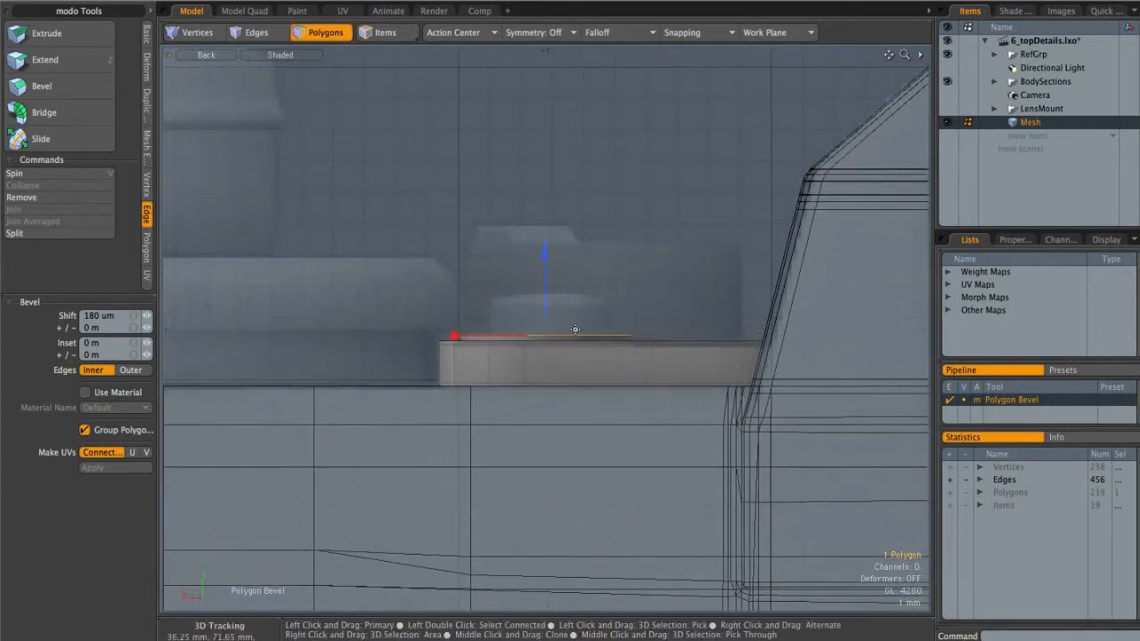
Step: Add another bevel with a 40 um shift to the disc polygon, then inset it by 508 um
key("ctrl+space")
left_click(576, 311)
left_click_drag(544, 329, 544, 328)
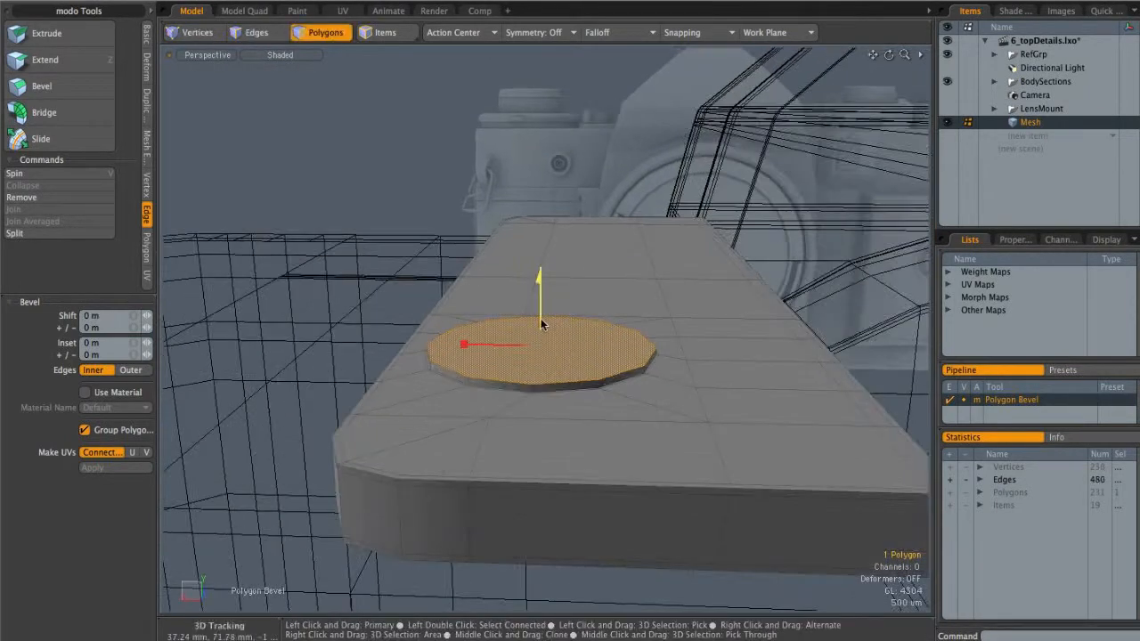
key("ctrl+space")
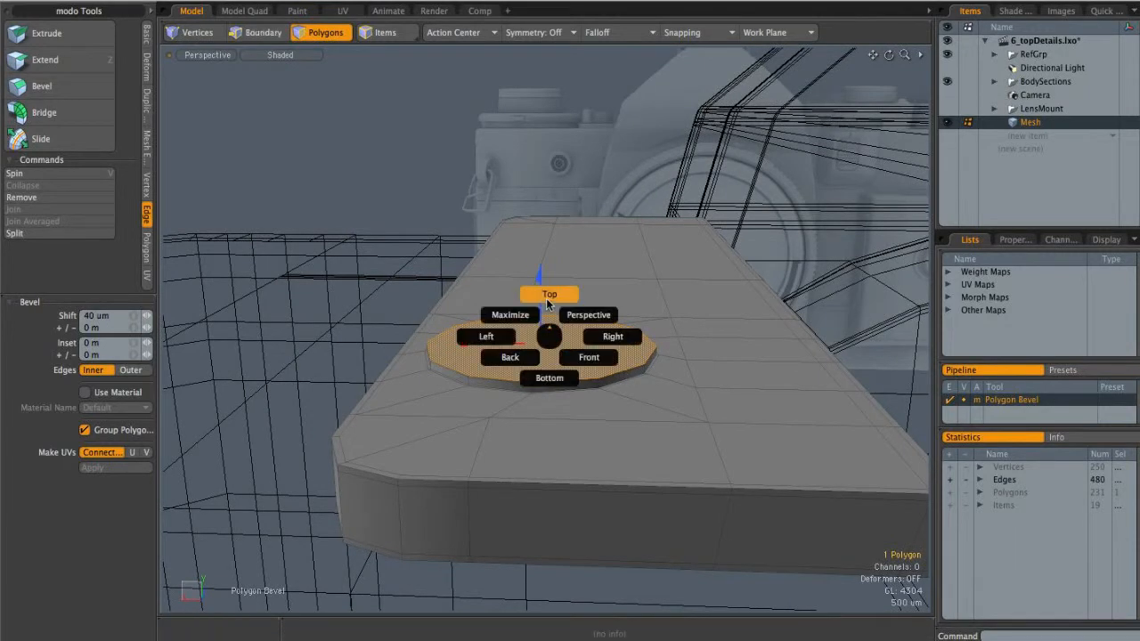
left_click(544, 219)
left_click_drag(647, 264, 614, 264)
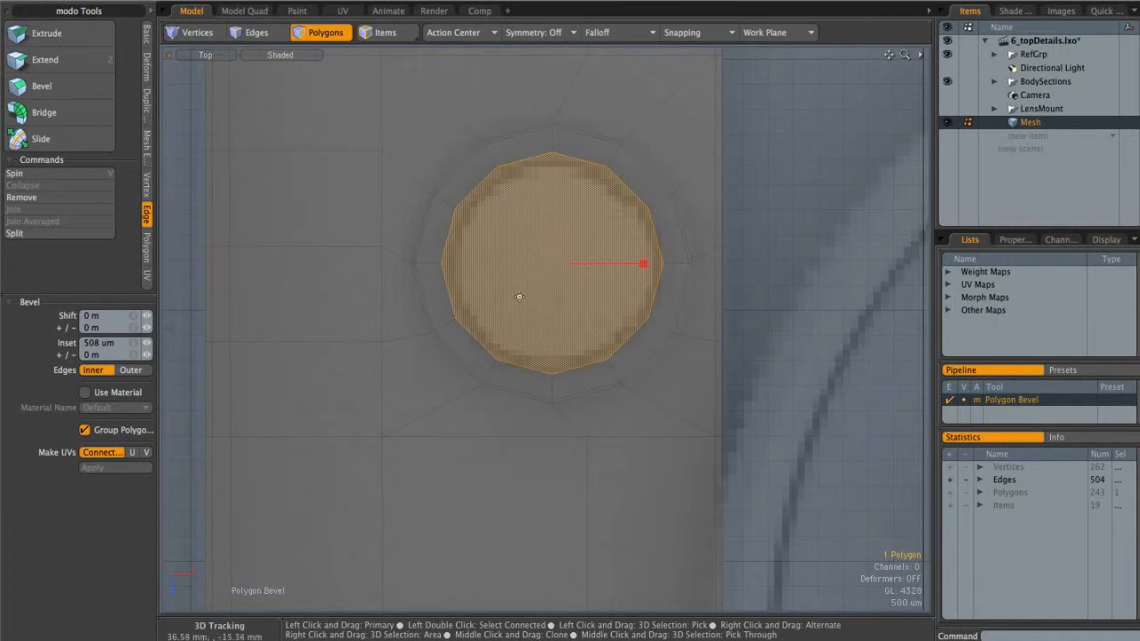
Step: Bevel the inset disc upward with a 1.47 mm shift to form the button's body up to the reference height
key("ctrl+space")
left_click(603, 264)
left_click_drag(547, 254, 545, 229)
left_click(593, 320, "shift")
key("ctrl+space")
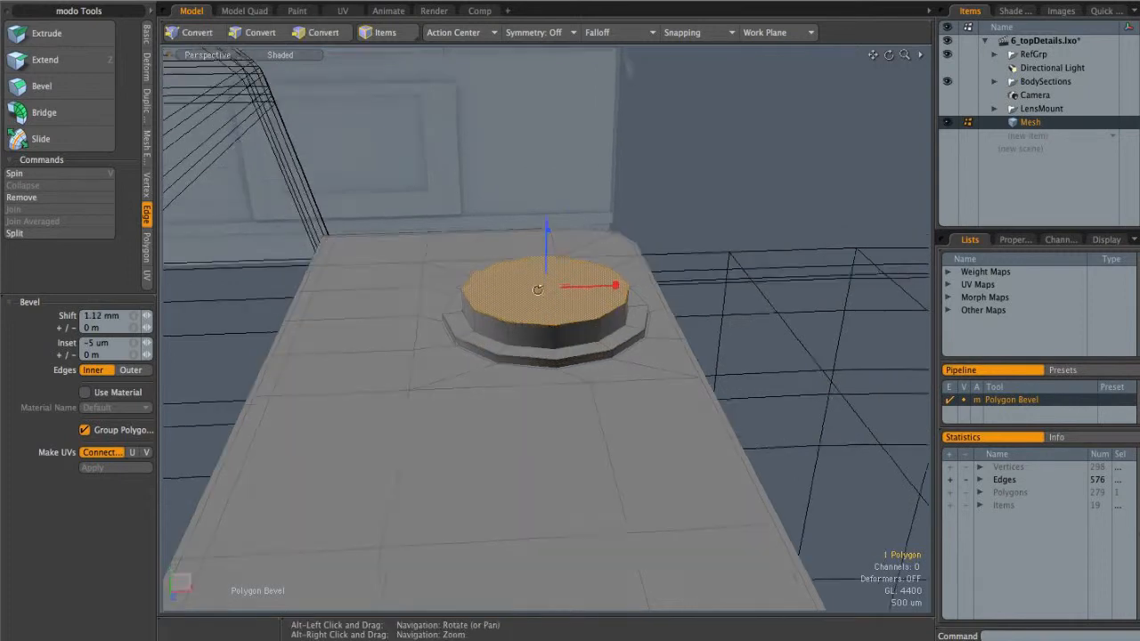
left_click(502, 309)
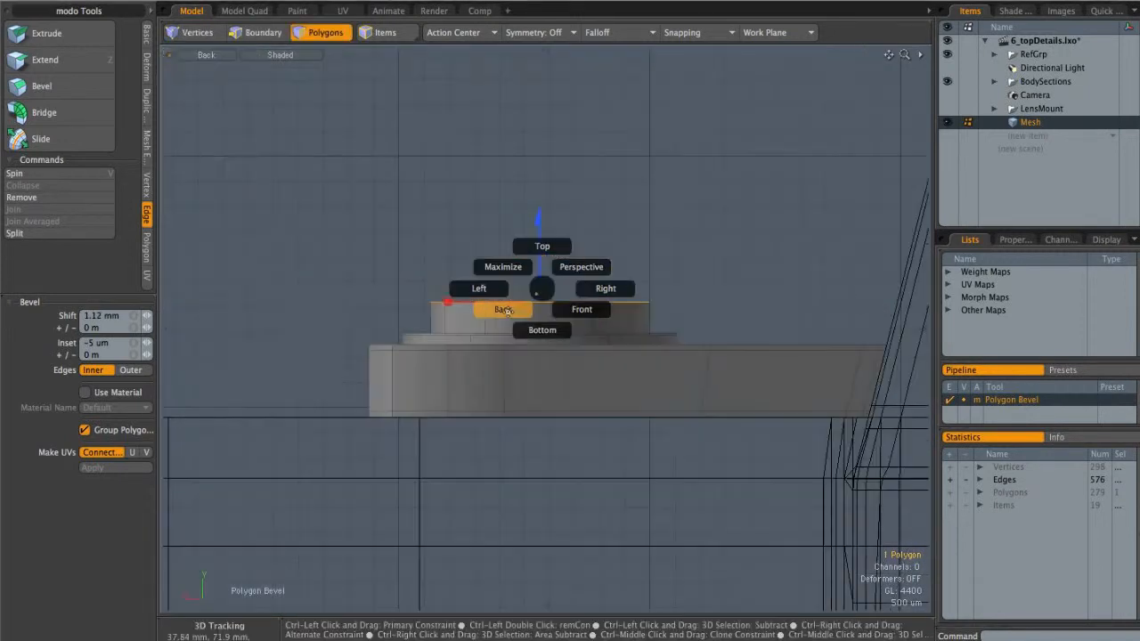
right_click_drag(512, 278, 489, 281, "alt")
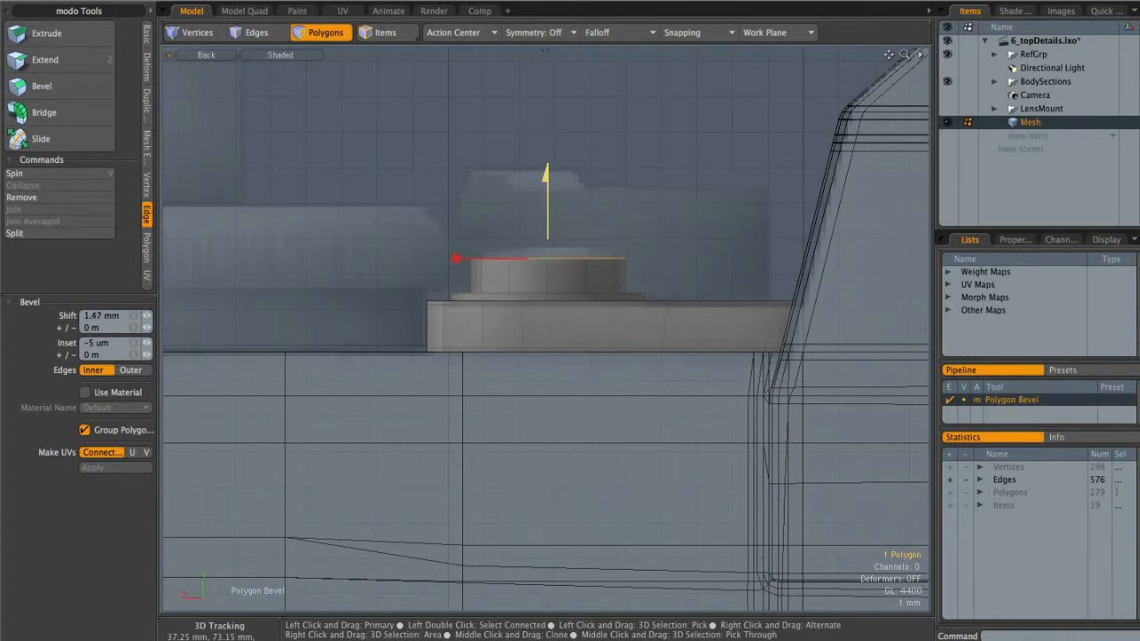
Step: Chamfer the button's top with a further bevel of 250 um shift and 450 um inset
left_click(461, 265)
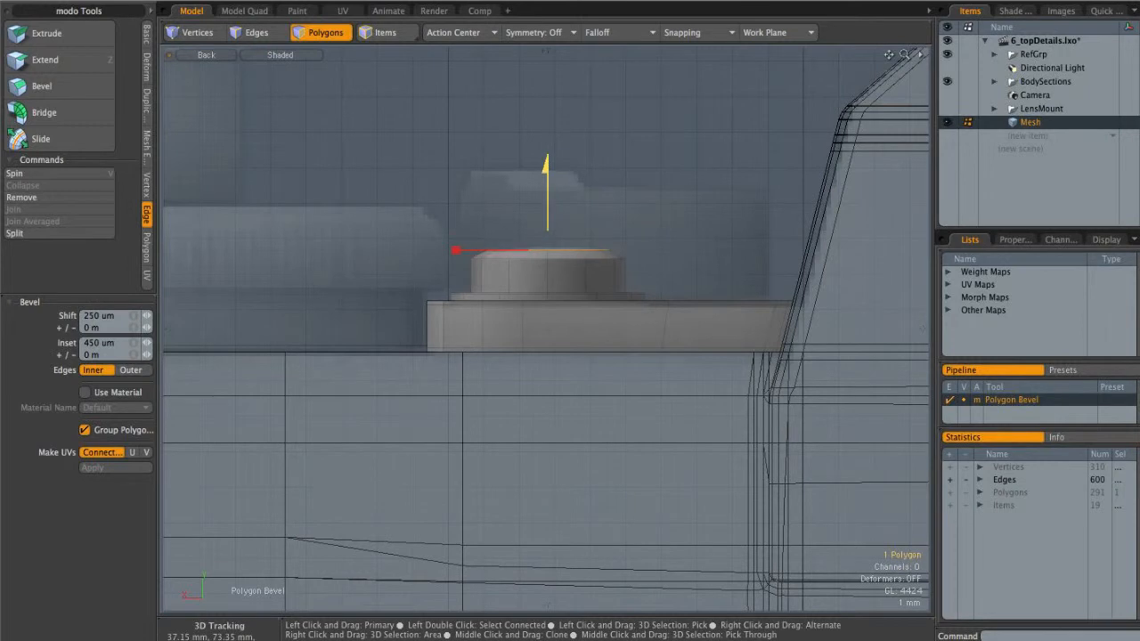
key("ctrl+space")
left_click(590, 228)
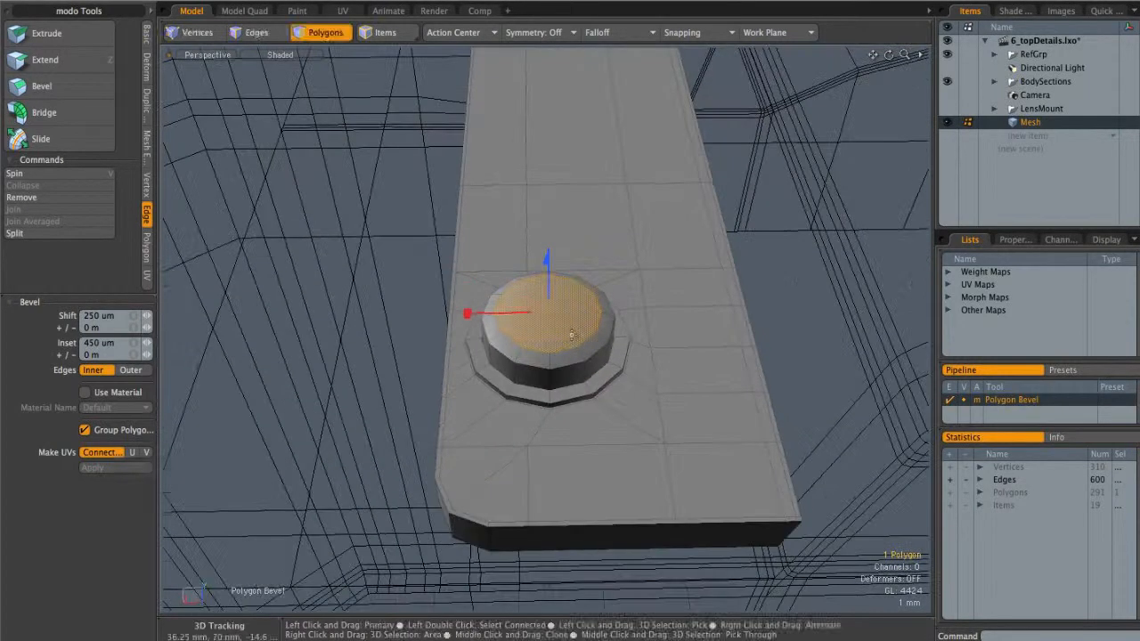
Step: Inset the button's top polygon with a fresh bevel of 324 um
key("shift+a")
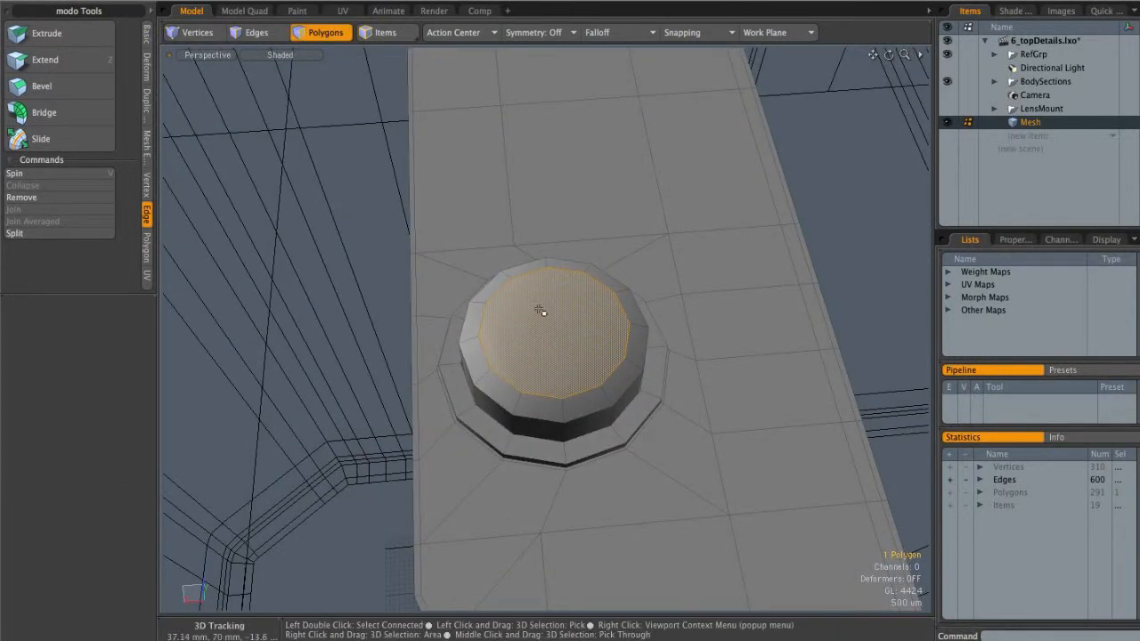
left_click_drag(561, 334, 552, 292, "alt")
key("b")
left_click(453, 307)
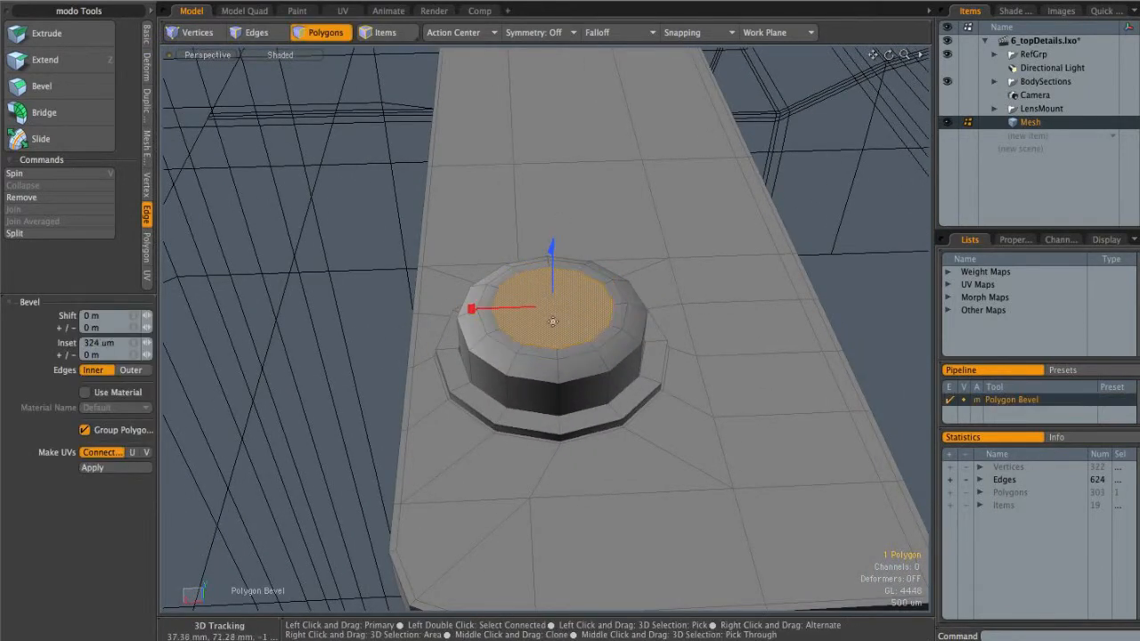
Step: Join the 12 vertices of the inset top polygon at their average position to close the button's cap
left_click(146, 184)
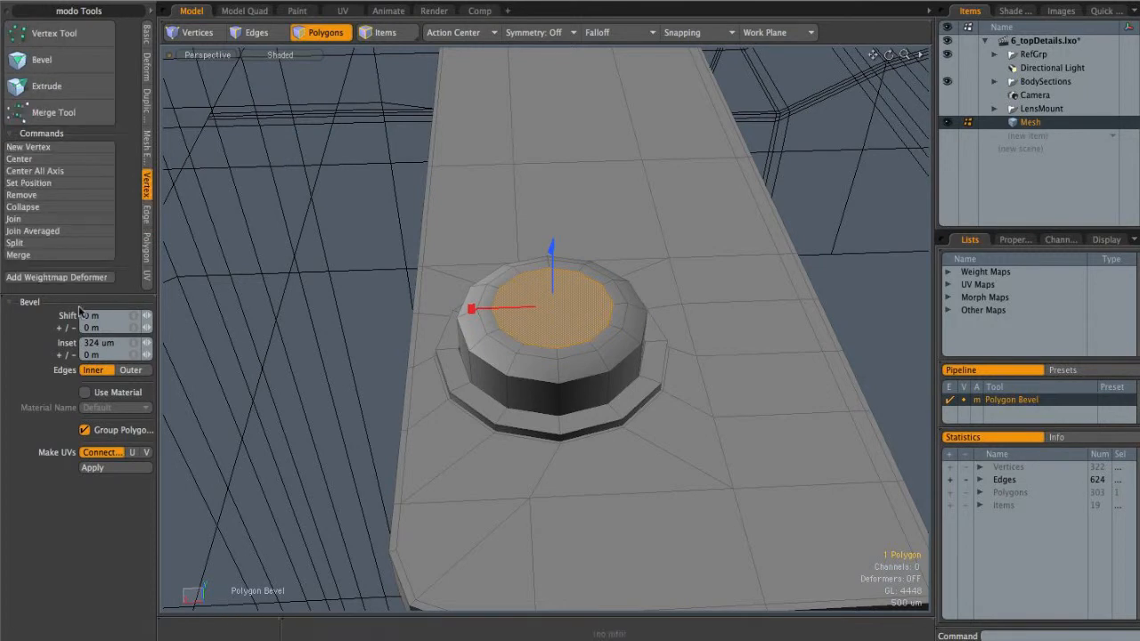
left_click(48, 230)
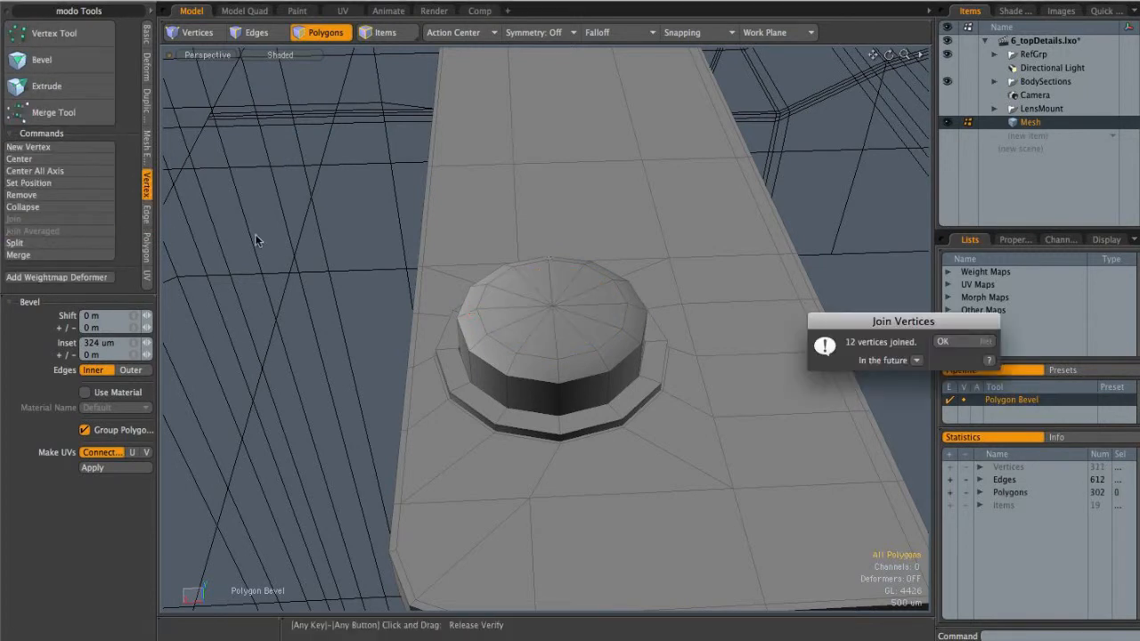
left_click(949, 345)
key("space")
Step: Preview the button as a subdivision surface from several angles, then return to the polygon mesh
left_click_drag(645, 356, 666, 400, "alt")
key("Tab")
left_click_drag(503, 432, 579, 237, "alt")
key("Tab")
left_click_drag(519, 286, 419, 267, "alt")
Step: Add two symmetric loop slices at 20.5% around the button's base flange
key("2")
left_click(489, 313)
key("b")
key("shift+c")
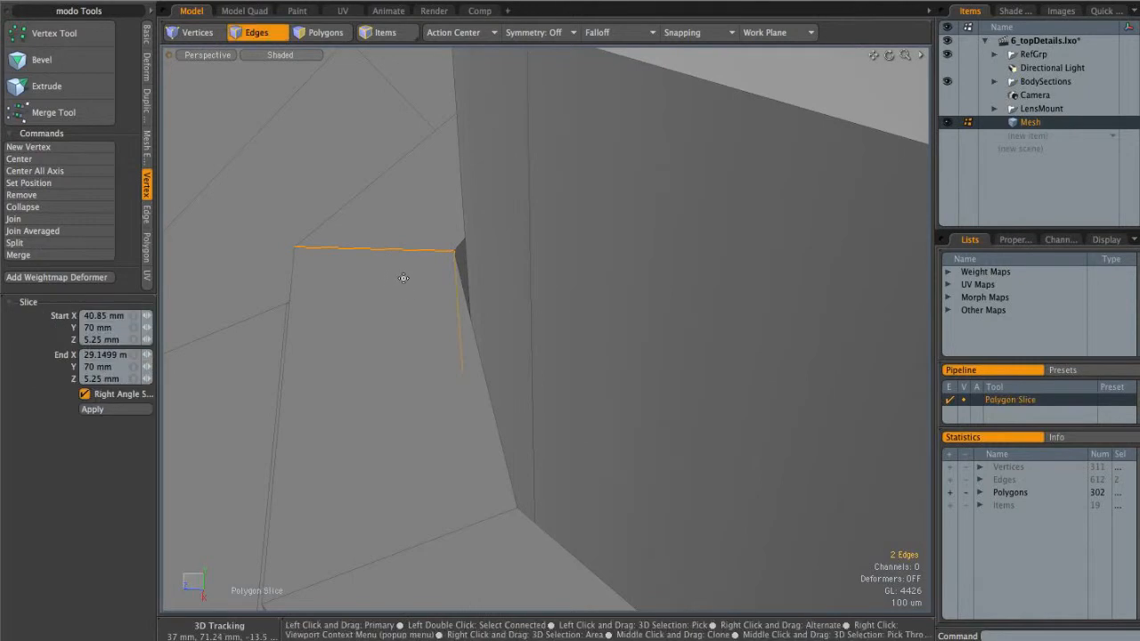
key("alt+c")
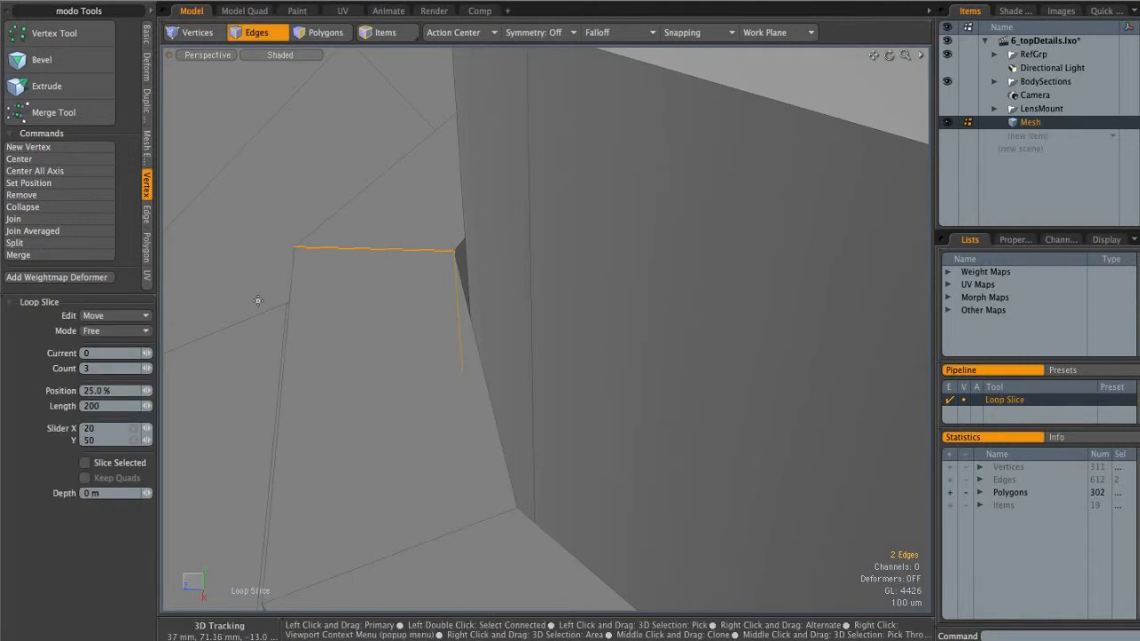
left_click(114, 332)
left_click(102, 355)
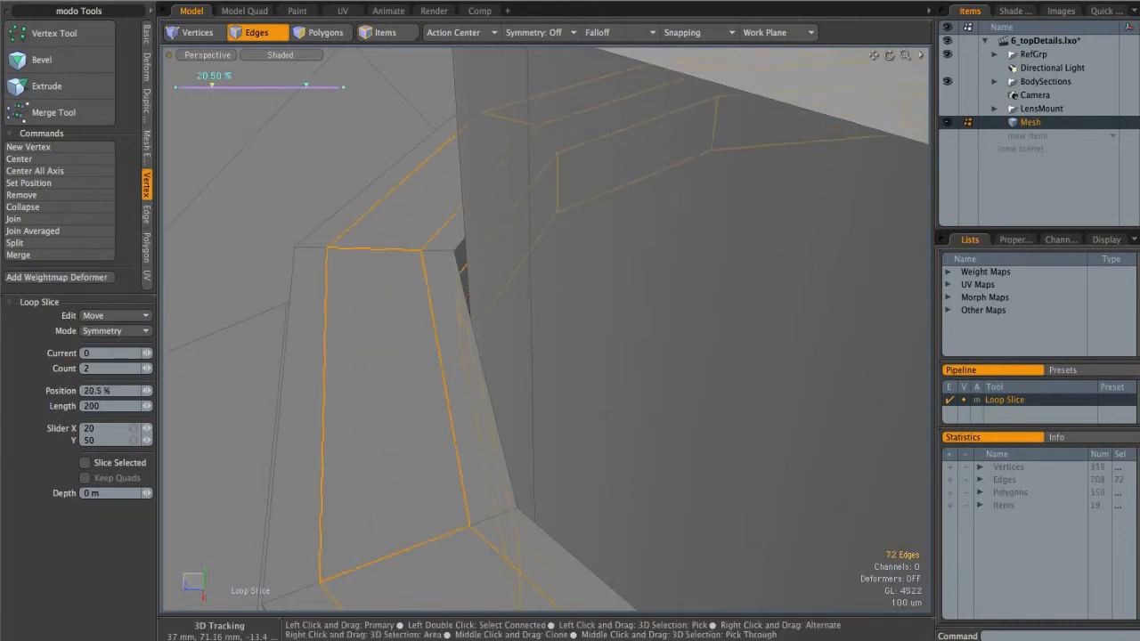
key("space")
Step: Add two symmetric loop slices at 2.5% around the button's vertical wall, near its upper and lower edges
left_click_drag(332, 213, 522, 231, "alt")
scroll(521, 233, "down", 5)
left_click_drag(516, 287, 520, 343, "alt+shift")
left_click(492, 238)
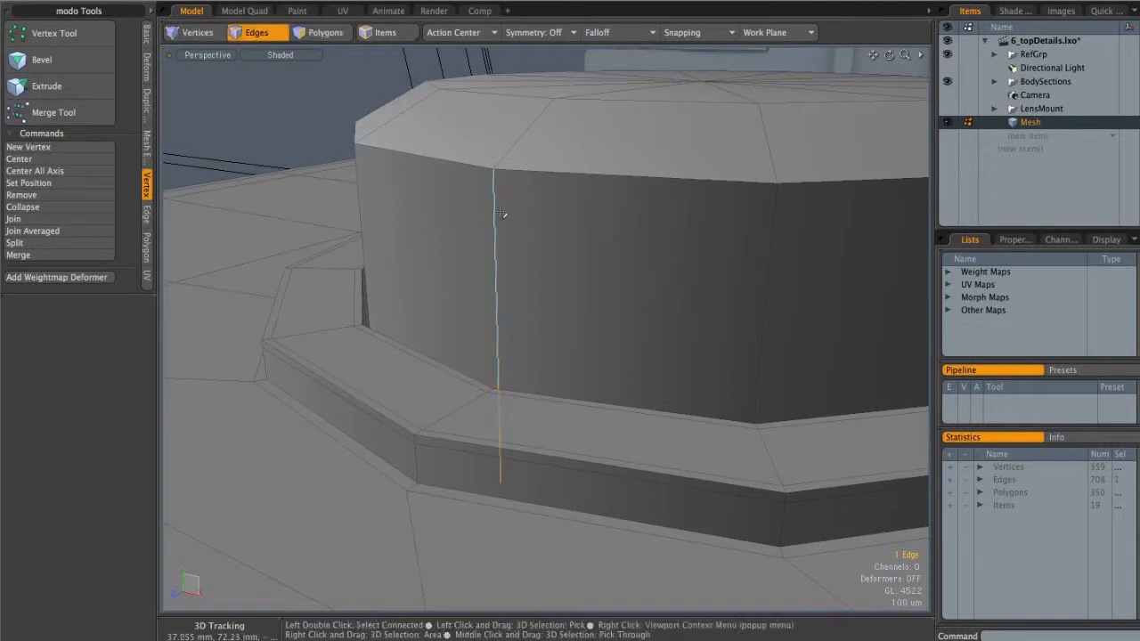
key("alt+c")
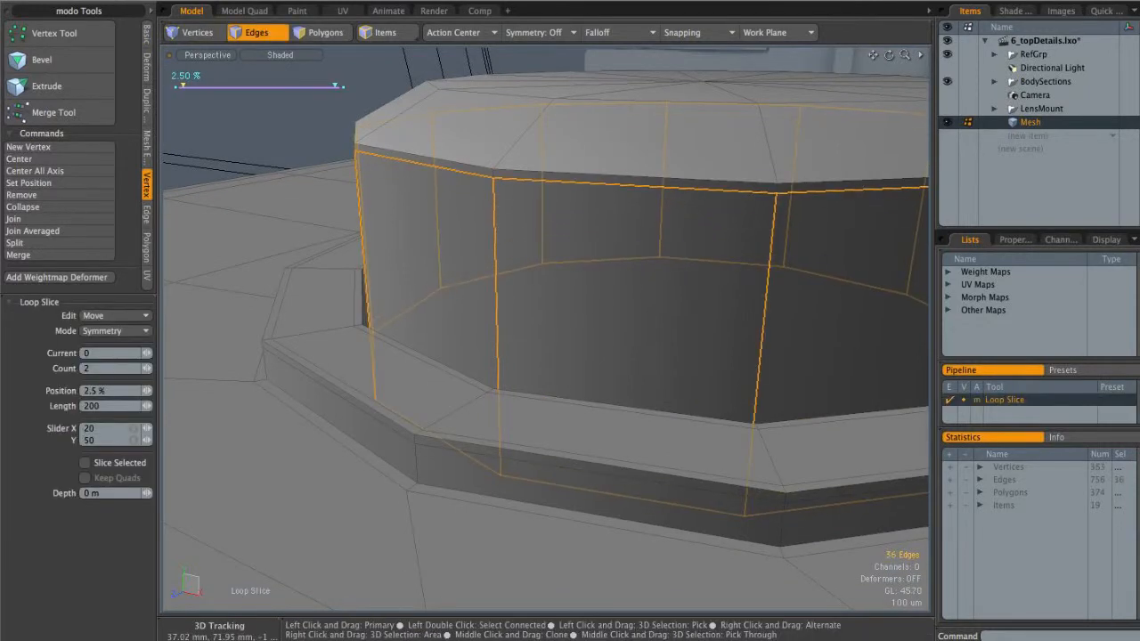
key("space")
Step: Add two symmetric loop slices at 13.5% around the sloped chamfer ring of the button's top
left_click_drag(544, 212, 545, 298, "alt")
key("3")
key("2")
left_click(507, 225)
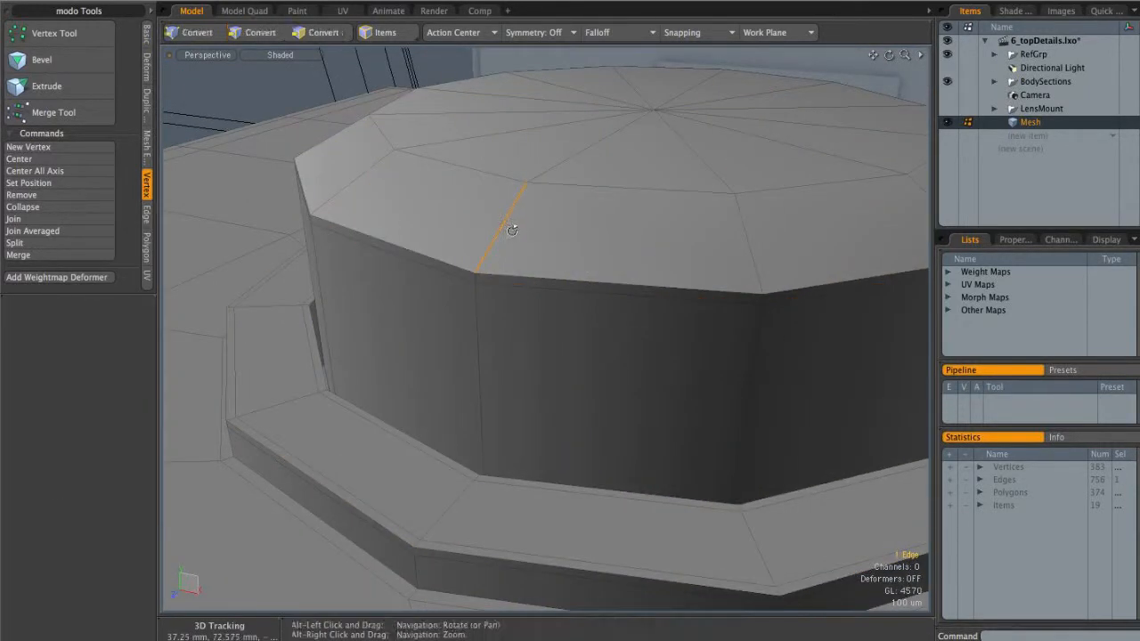
key("alt+c")
left_click_drag(508, 225, 530, 225)
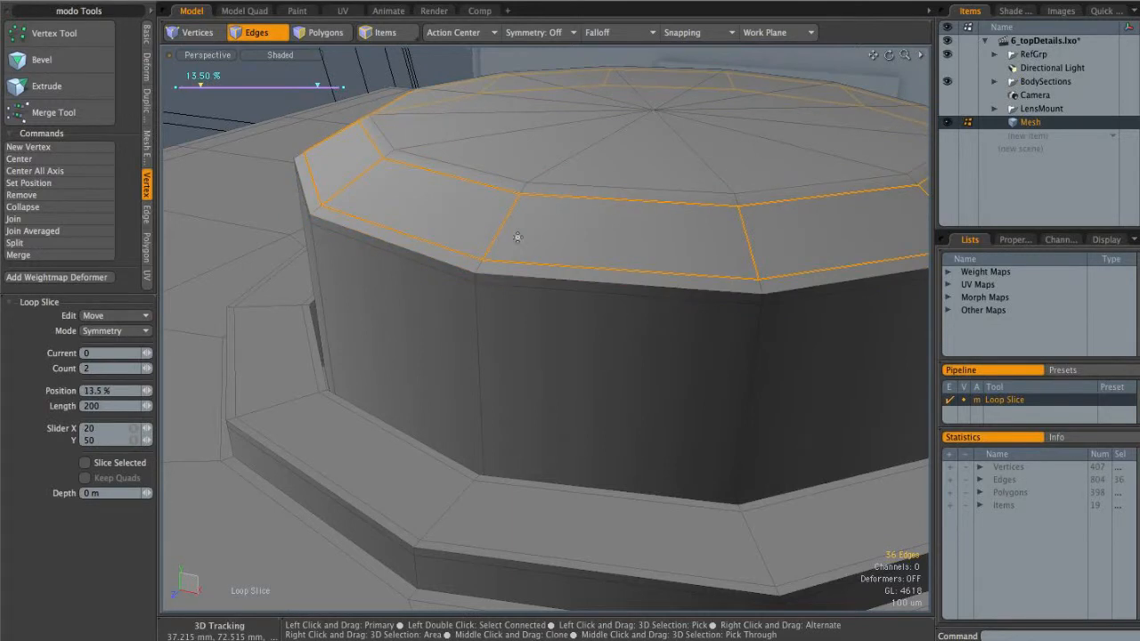
key("space")
Step: Turn on subdivision surfaces for the top plate mesh and check the smoothed button
left_click_drag(644, 217, 552, 294, "ctrl+alt")
key("3")
left_click_drag(641, 258, 605, 312, "ctrl+alt")
key("Tab")
left_click_drag(605, 311, 735, 361, "ctrl+alt")
left_click_drag(735, 361, 670, 354, "alt+shift")
left_click_drag(552, 310, 623, 294, "ctrl+alt")
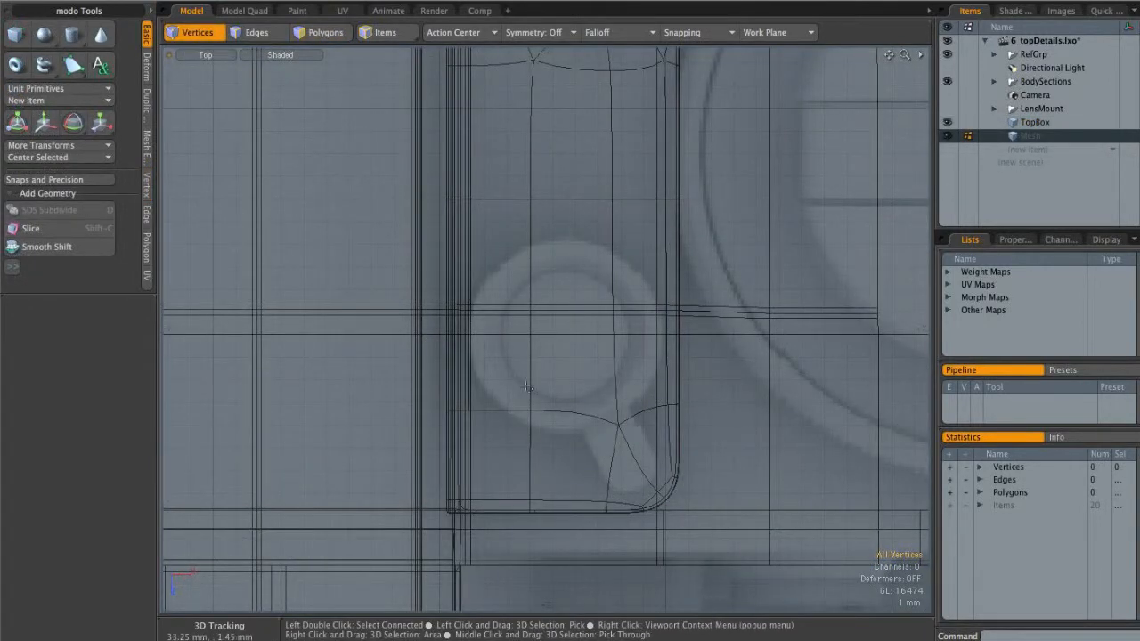
Step: Draw a flat 12-sided Y-axis cylinder over the reference dial, centred about X 35.4 mm, with radii about 4.3 by 4.45 mm
key("ctrl+space")
left_click(610, 352)
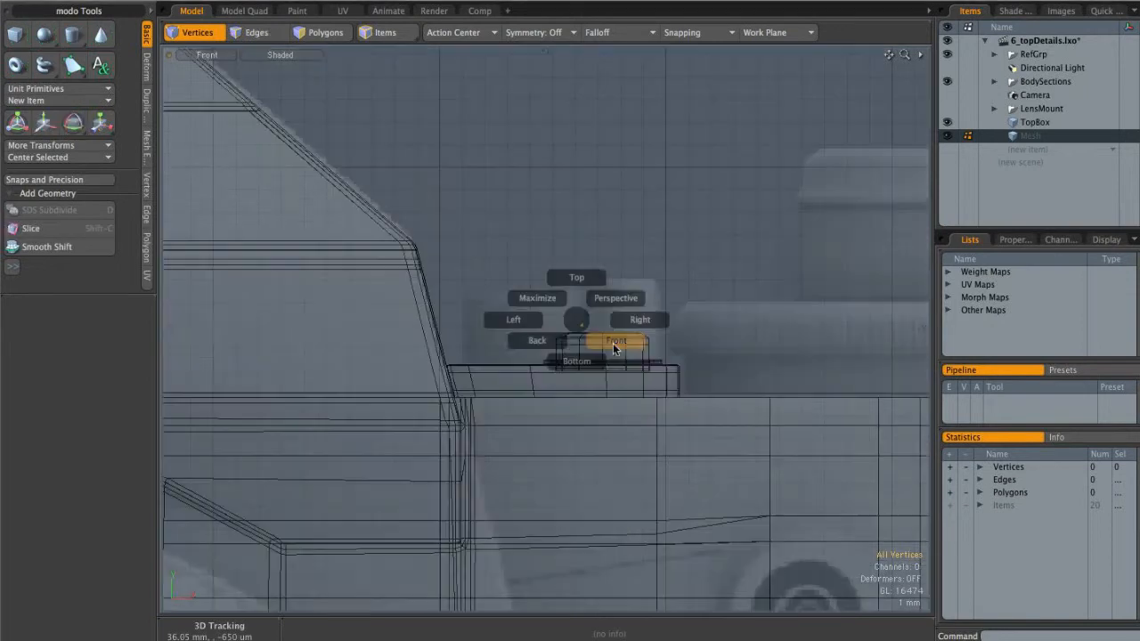
key("ctrl+space")
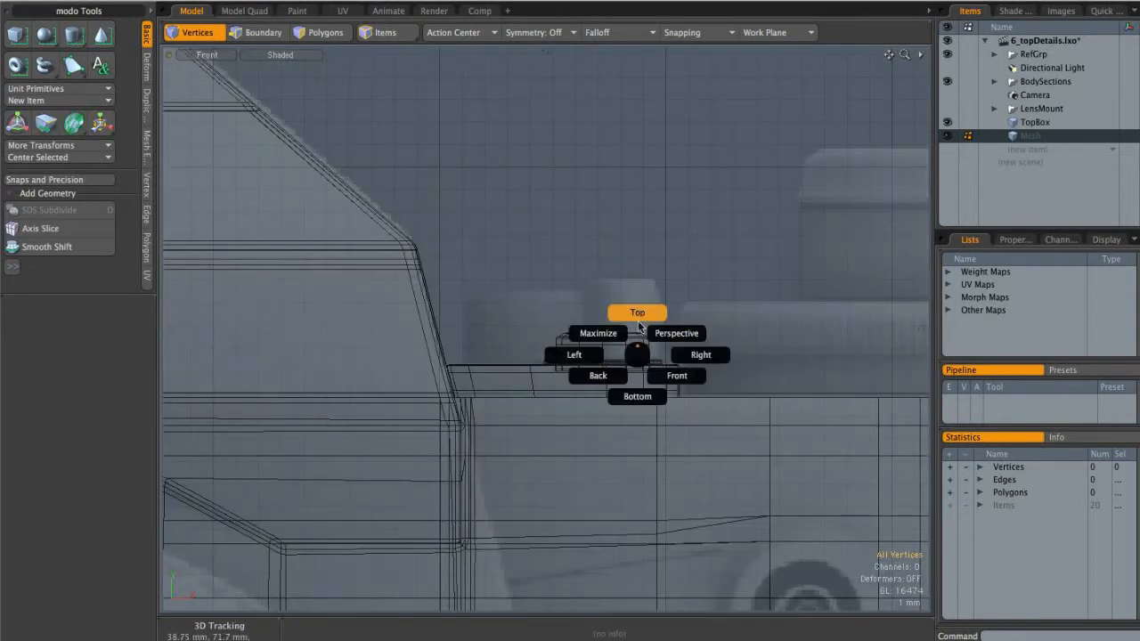
left_click(640, 311)
left_click(71, 34)
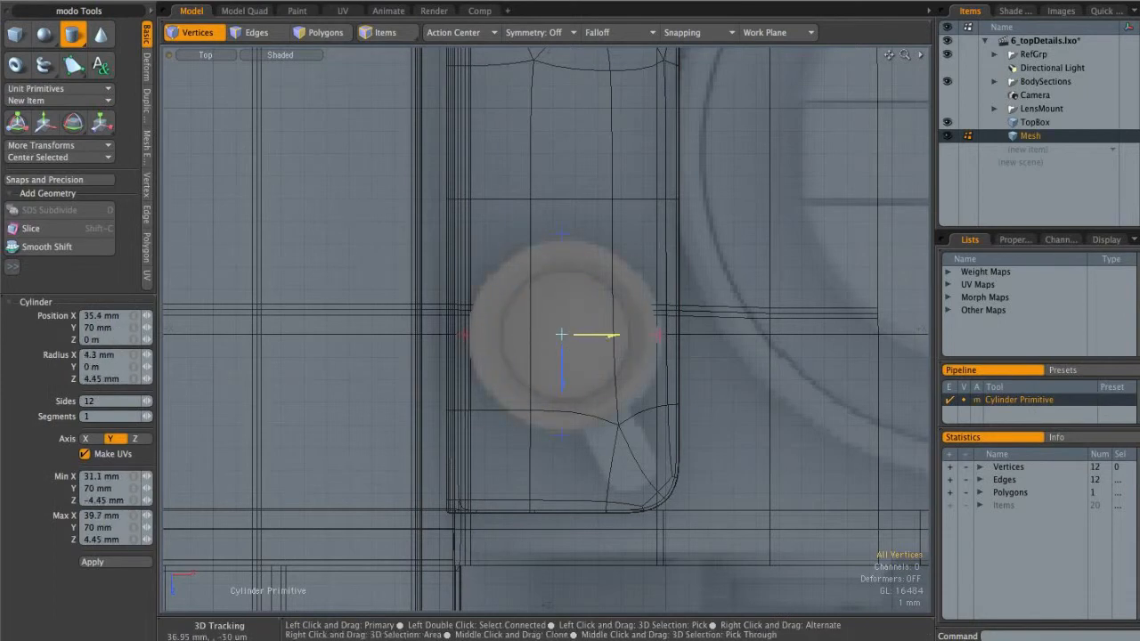
Step: Move the cylinder's base to X 35.6 mm, Y 71.25 mm and extend its top to Y 74.5 mm
key("ctrl+space")
left_click(628, 352)
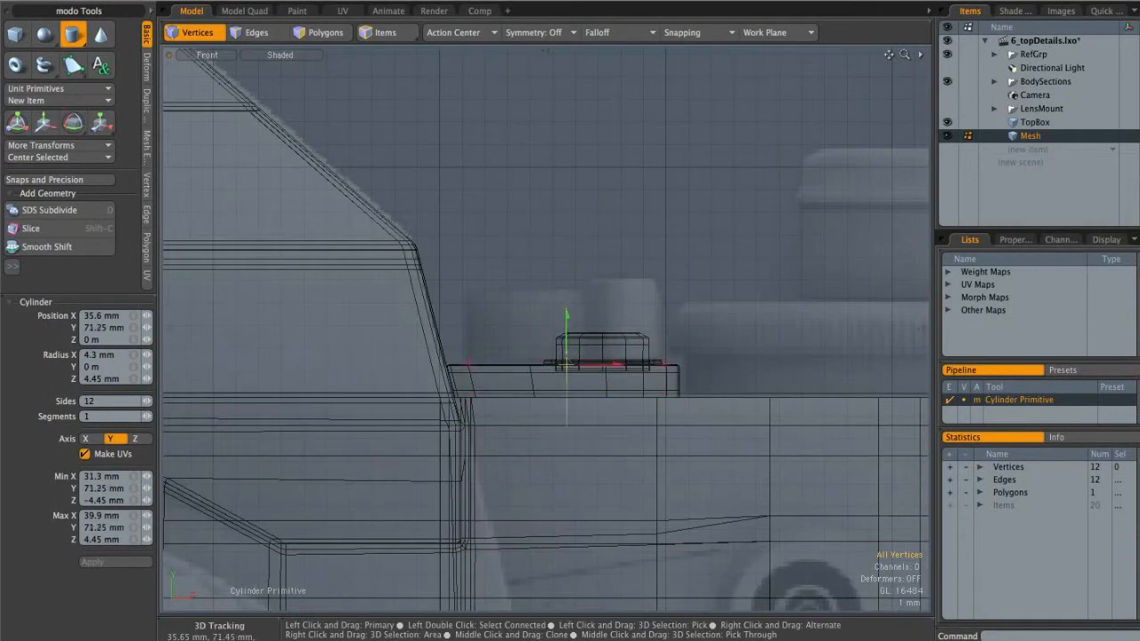
left_click_drag(566, 365, 566, 330)
key("ctrl+space")
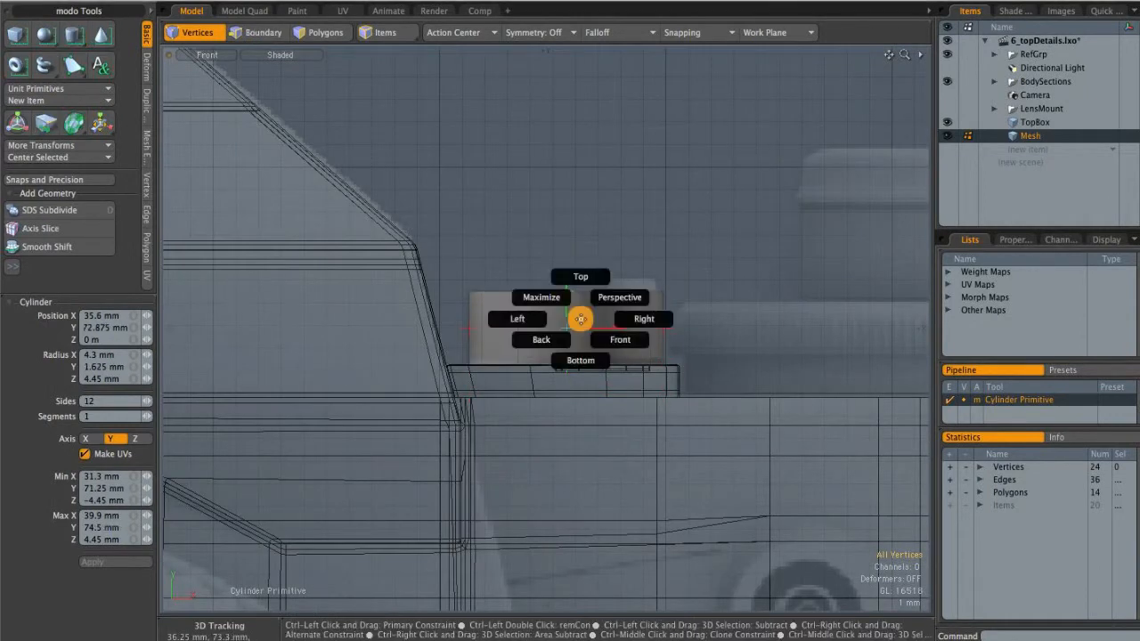
left_click(580, 275)
key("space")
Step: Inset the cylinder's top polygon with a bevel to match the dial's inner circle and start another bevel
key("3")
scroll(579, 325, "up", 2)
left_click(566, 351)
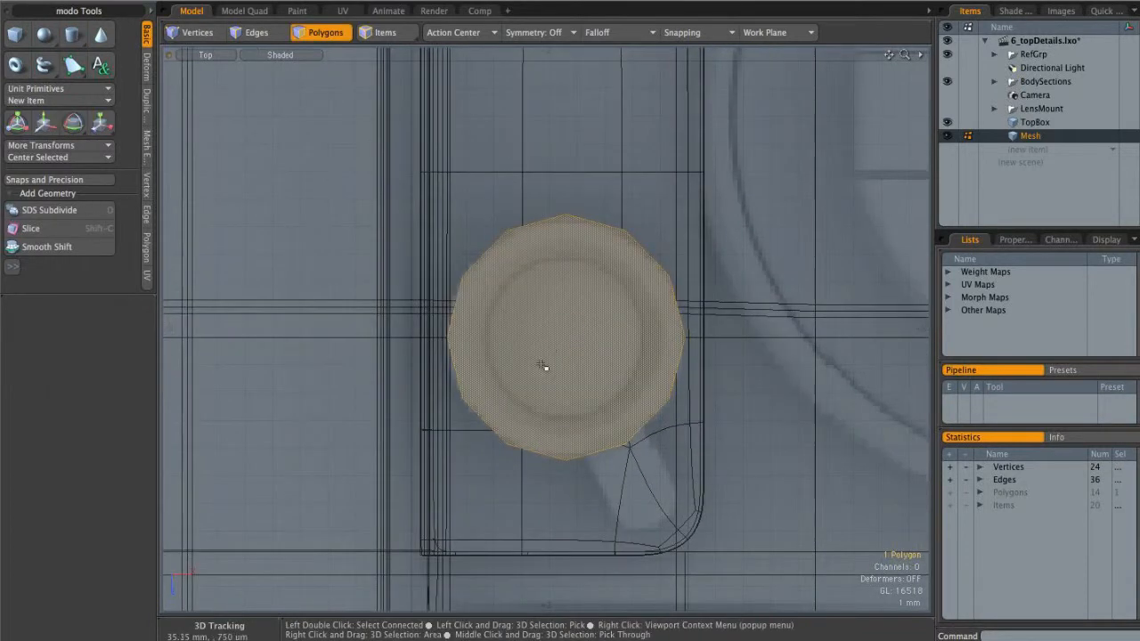
key("b")
left_click_drag(658, 338, 692, 378)
left_click(654, 338, "shift")
Step: Bevel the inner disc polygon upward out of the dial's recess with a 2.8 mm shift and 10 um inset
key("ctrl+space")
left_click(635, 363)
mouse_move(565, 329)
left_mouse_down()
mouse_move(553, 384)
mouse_move(567, 316)
left_mouse_up()
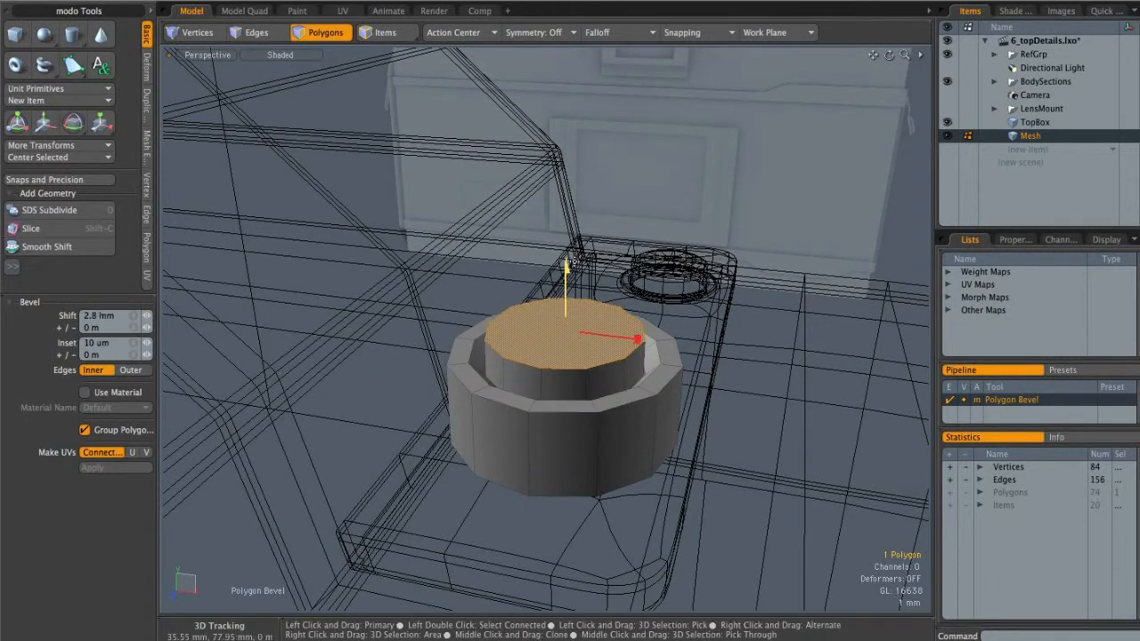
key("space")
Step: Adjust the selected part of the dial's inner cap with the Move tool, then clear the selection
left_click(561, 269)
left_click_drag(620, 348, 508, 453, "alt")
left_click(591, 347)
key("w")
key("space")
left_click(722, 296)
left_click_drag(590, 453, 679, 396, "alt")
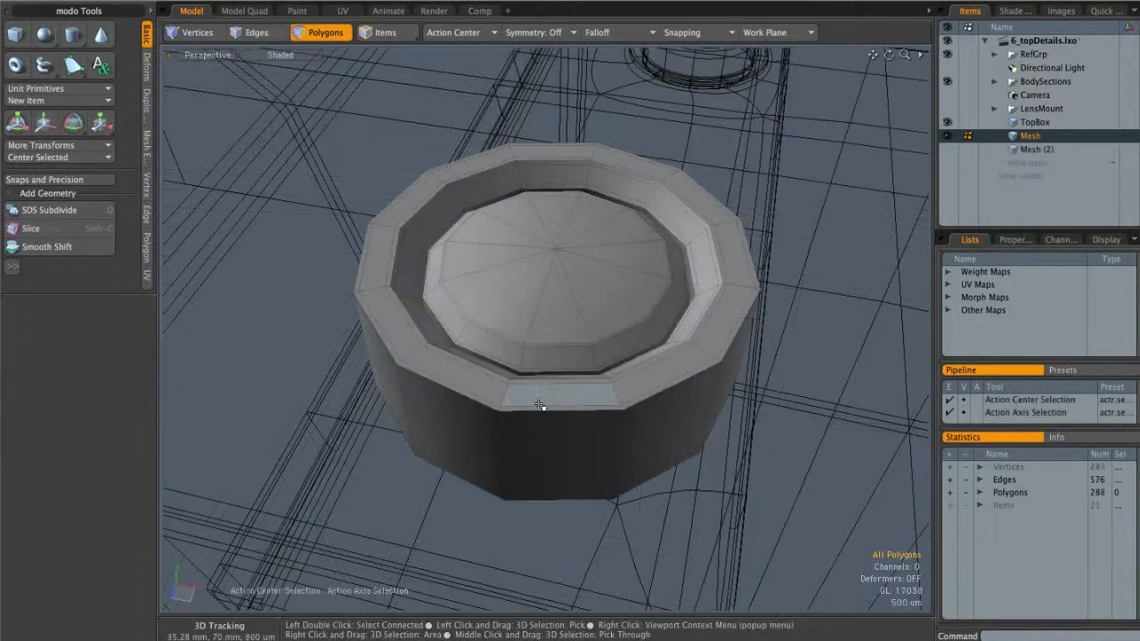
Step: Select the edge loops on the dial's rim and the groove's inner wall to examine the supporting geometry
left_click_drag(540, 405, 613, 363, "alt")
scroll(560, 290, "up", 3)
left_click_drag(560, 291, 388, 317, "alt")
scroll(387, 317, "up", 2)
key("2")
double_click(359, 311)
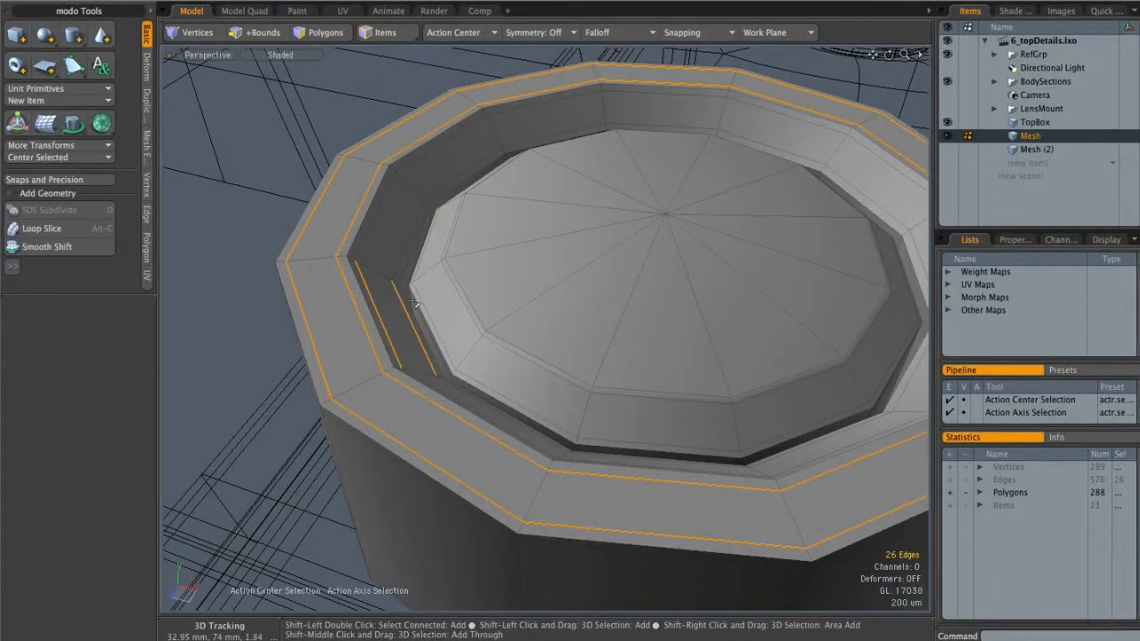
left_click_drag(455, 384, 445, 343, "alt")
left_click(405, 348)
scroll(498, 368, "down", 3)
Step: Select the centre vertex of the dial's inner cap to examine the cap's height, then clear the selection
mouse_move(498, 368)
left_mouse_down("alt")
mouse_move(497, 334)
mouse_move(615, 311)
mouse_move(623, 275)
mouse_move(598, 276)
mouse_move(590, 254)
mouse_move(610, 226)
mouse_move(613, 185)
mouse_move(633, 250)
left_mouse_up("alt")
key("3")
key("1")
left_click(585, 256)
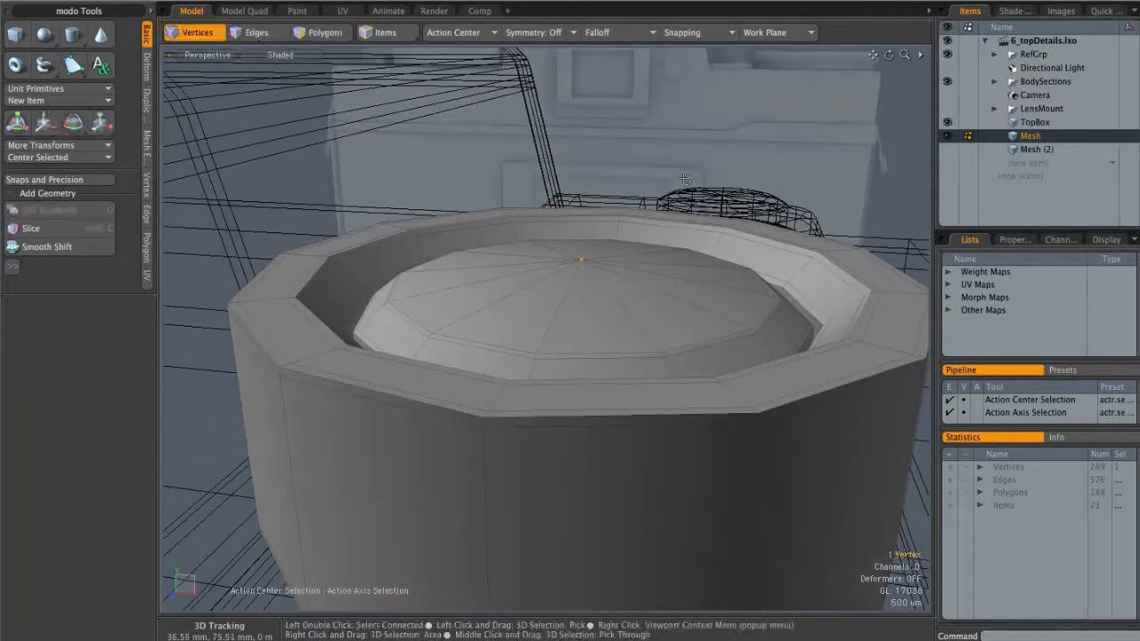
left_click(627, 267)
Step: Turn on subdivision surfaces for the dial and view it from the side against the plate
key("Tab")
left_click_drag(476, 346, 450, 393, "alt")
left_click_drag(563, 383, 573, 419, "alt")
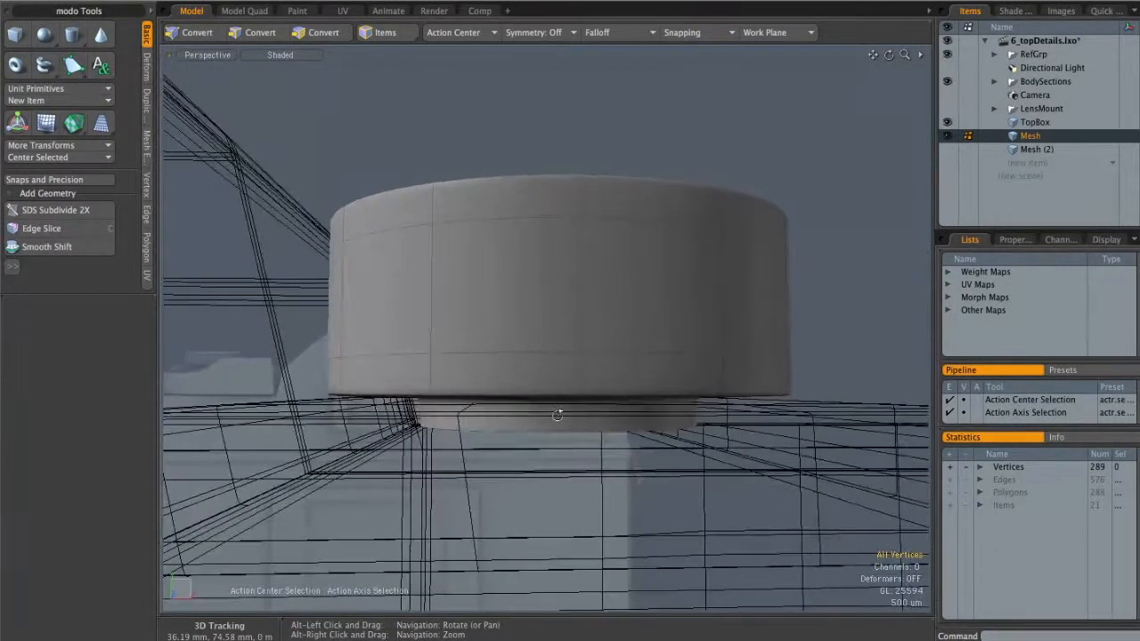
right_click_drag(610, 386, 553, 399, "alt")
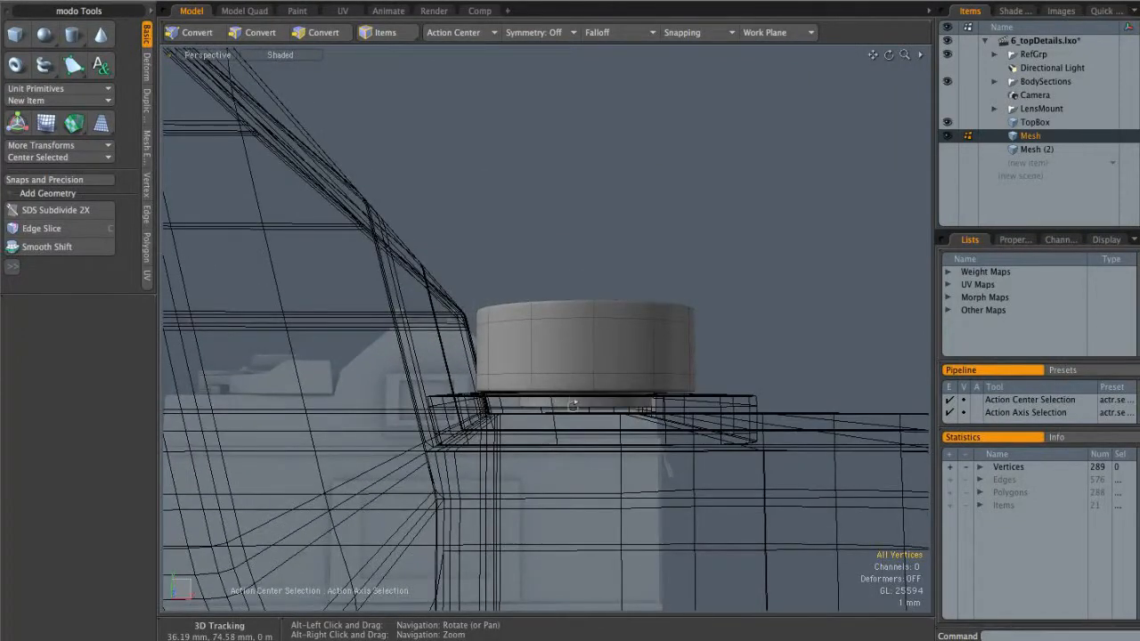
Step: Make the Mesh (2) layer active and compare its block with the dial from above and from the front
right_click_drag(600, 416, 505, 392, "alt")
left_click_drag(579, 405, 606, 315, "alt")
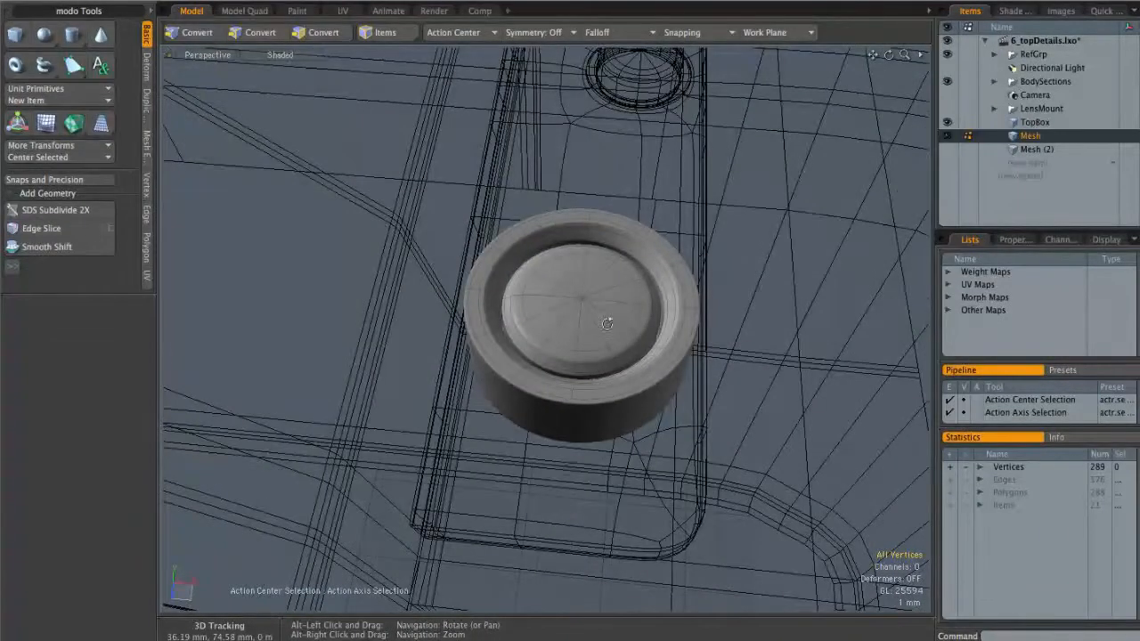
left_click(1025, 150)
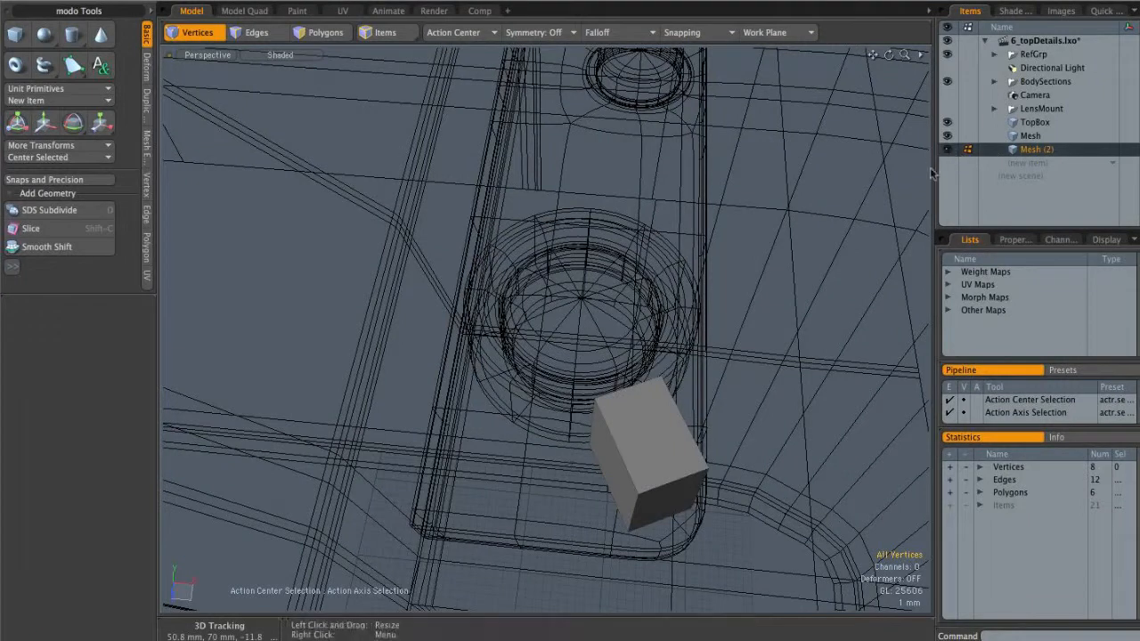
mouse_move(578, 258)
left_mouse_down("alt")
mouse_move(563, 389)
mouse_move(567, 317)
mouse_move(553, 317)
left_mouse_up("alt")
key("KP_1")
scroll(552, 317, "up", 3)
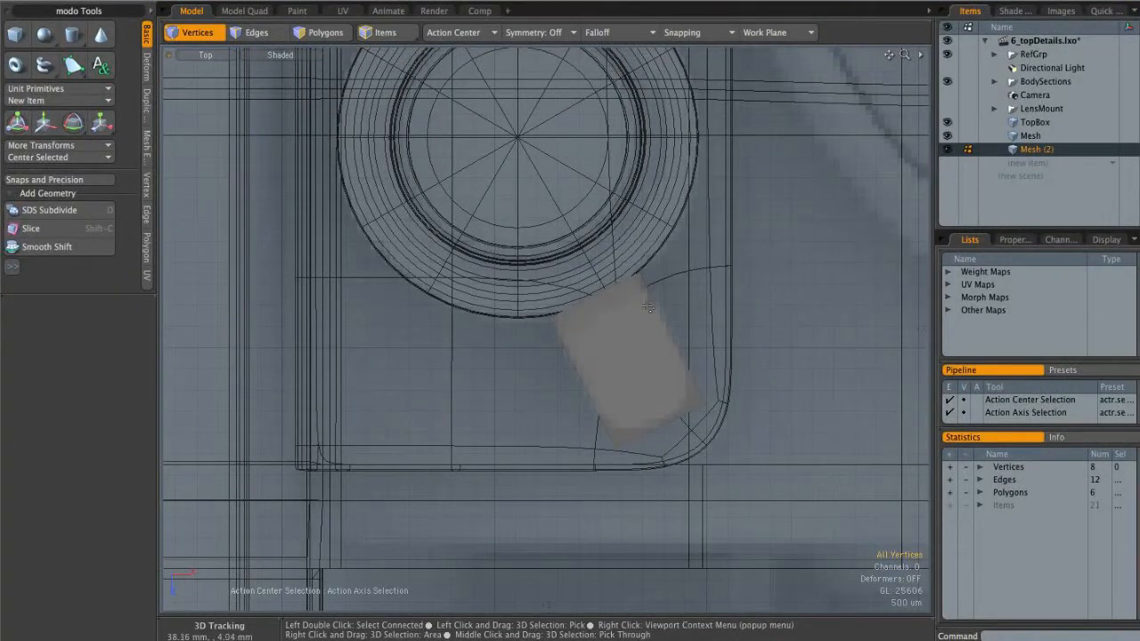
key("ctrl+space")
left_click(670, 349)
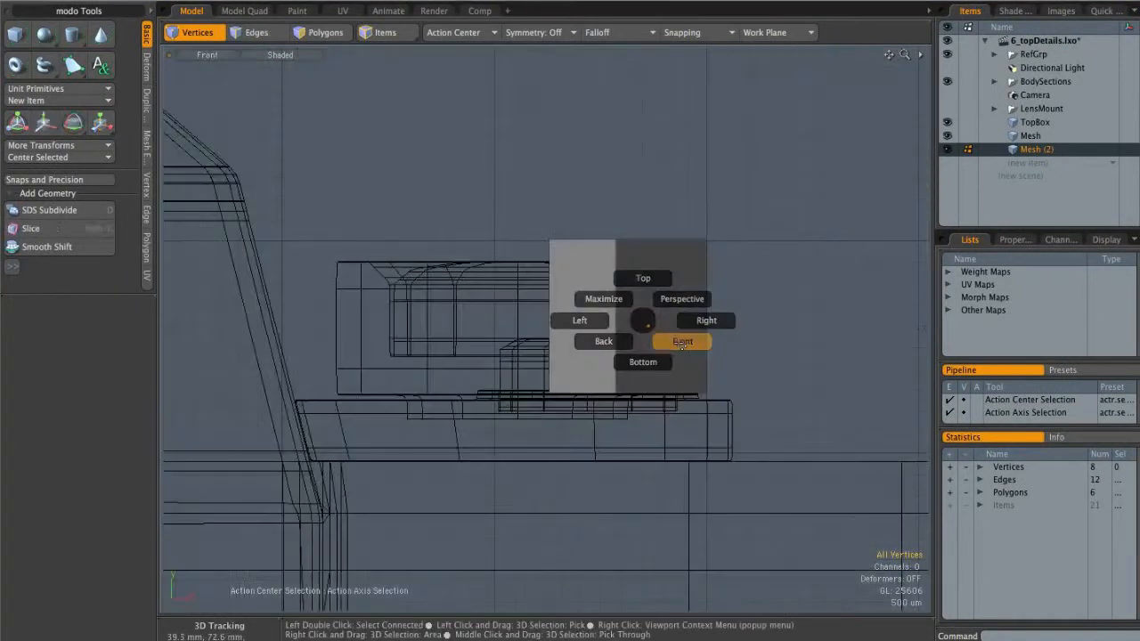
scroll(656, 308, "down", 3)
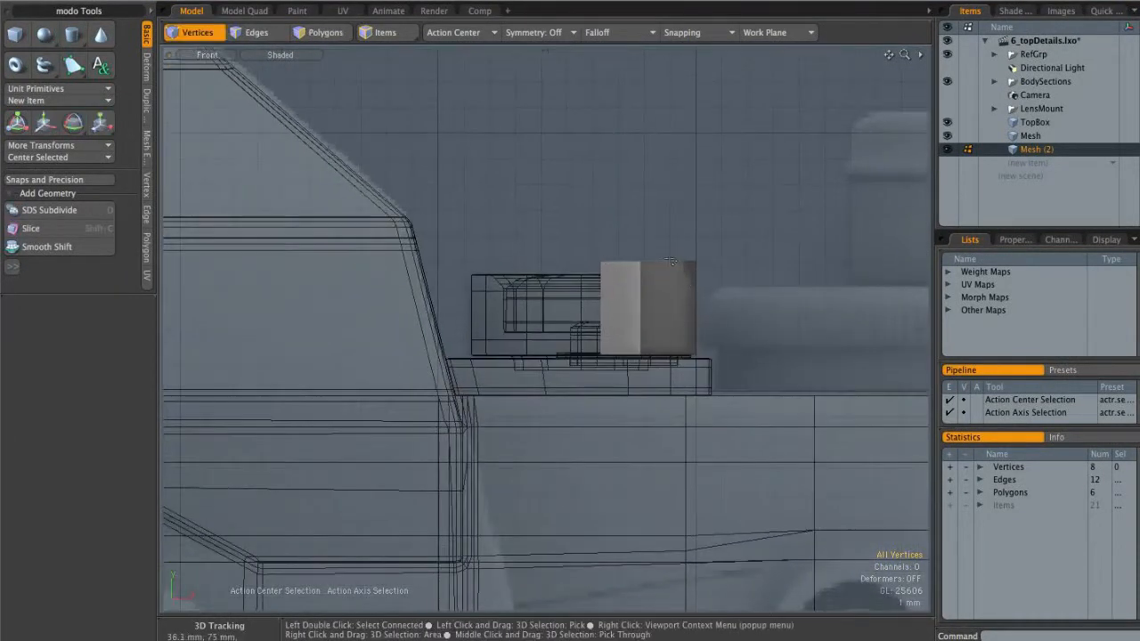
Step: Bevel the two vertical edges at the block's outer end with a 745 um inset and round level 0
key("ctrl+space")
left_click(656, 308)
left_click_drag(623, 392, 635, 363, "alt")
left_click_drag(671, 300, 657, 352, "alt")
left_click_drag(645, 307, 590, 247, "alt+shift")
key("ctrl+space")
left_click(627, 294)
left_click_drag(590, 267, 599, 357, "ctrl+alt")
right_click_drag(579, 373, 595, 357)
mouse_move(664, 252)
right_mouse_down("shift")
mouse_move(700, 316)
mouse_move(700, 305)
right_mouse_up("shift")
key("b")
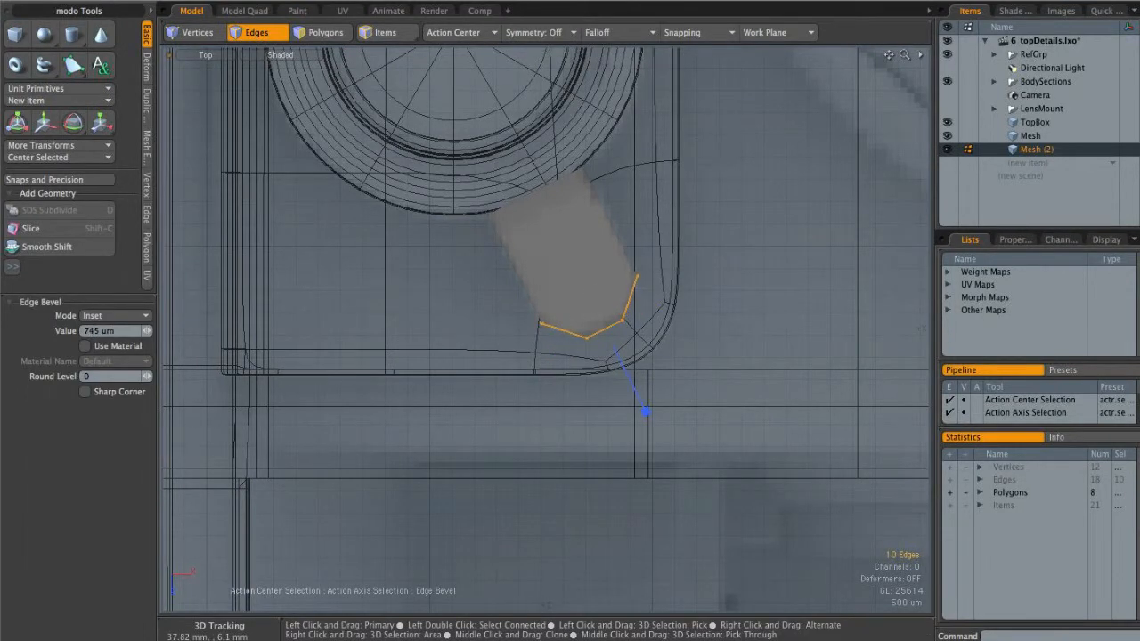
key("space")
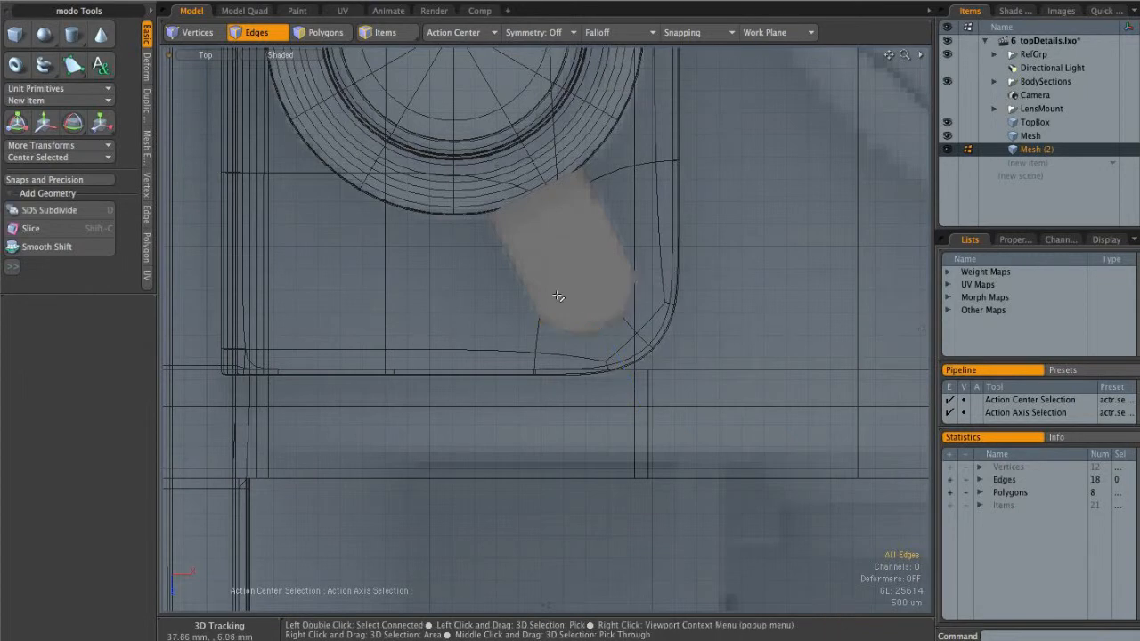
Step: Edge-slice straight across the block's top and bottom faces between the inner corners of the bevelled end
key("shift+c")
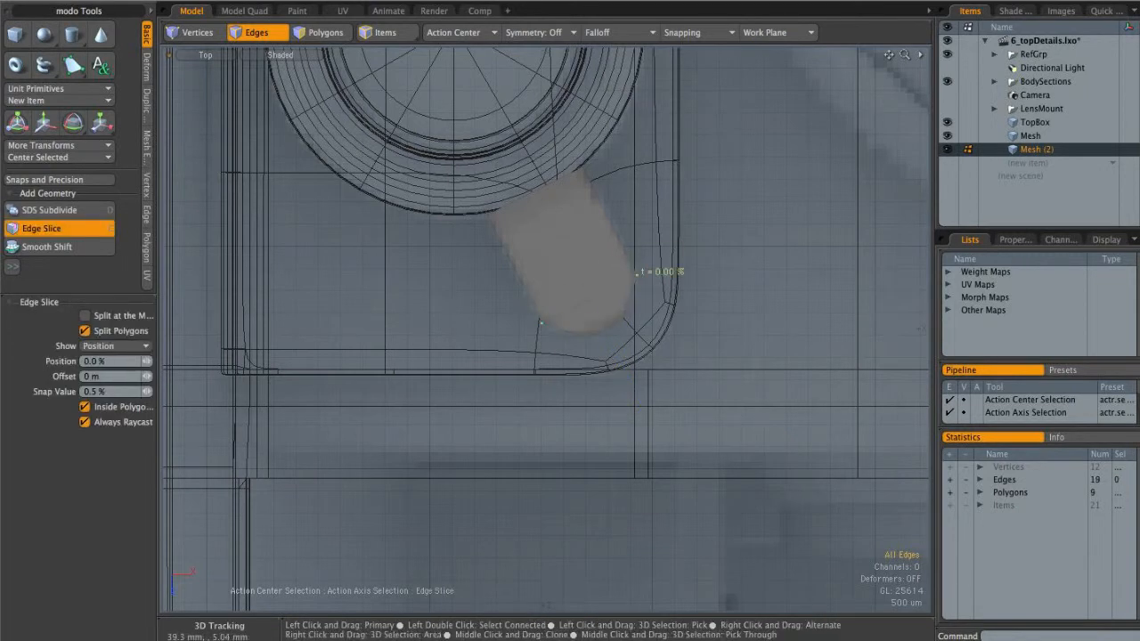
key("ctrl+space")
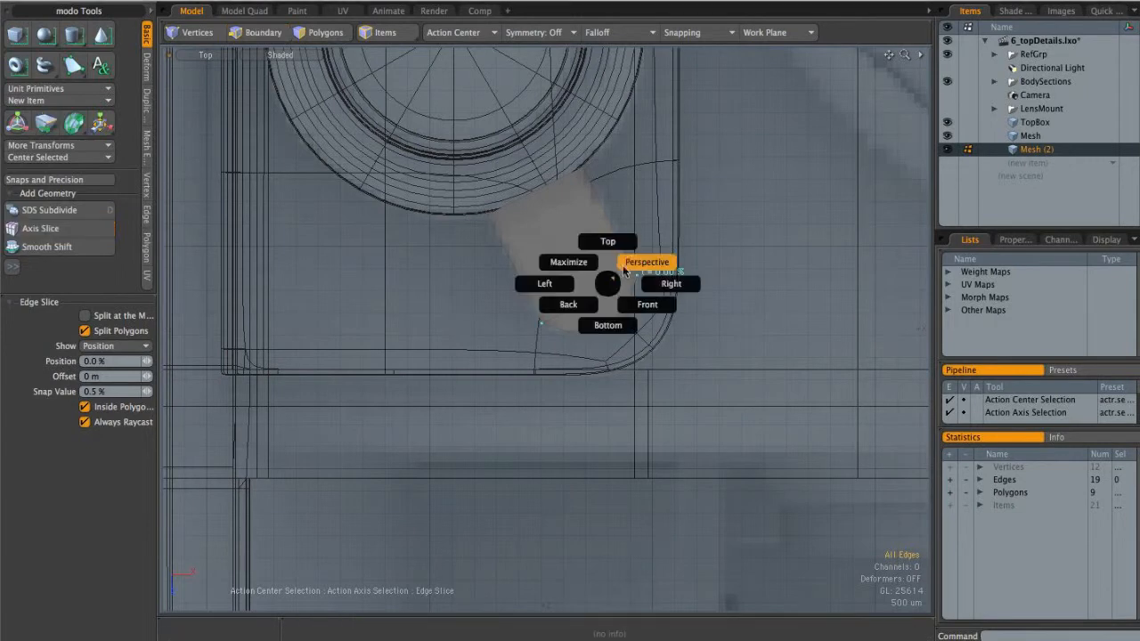
left_click(643, 262)
mouse_move(544, 225)
left_mouse_down("alt")
mouse_move(536, 373)
mouse_move(537, 224)
left_mouse_up("alt")
left_click_drag(531, 322, 536, 277, "alt+shift")
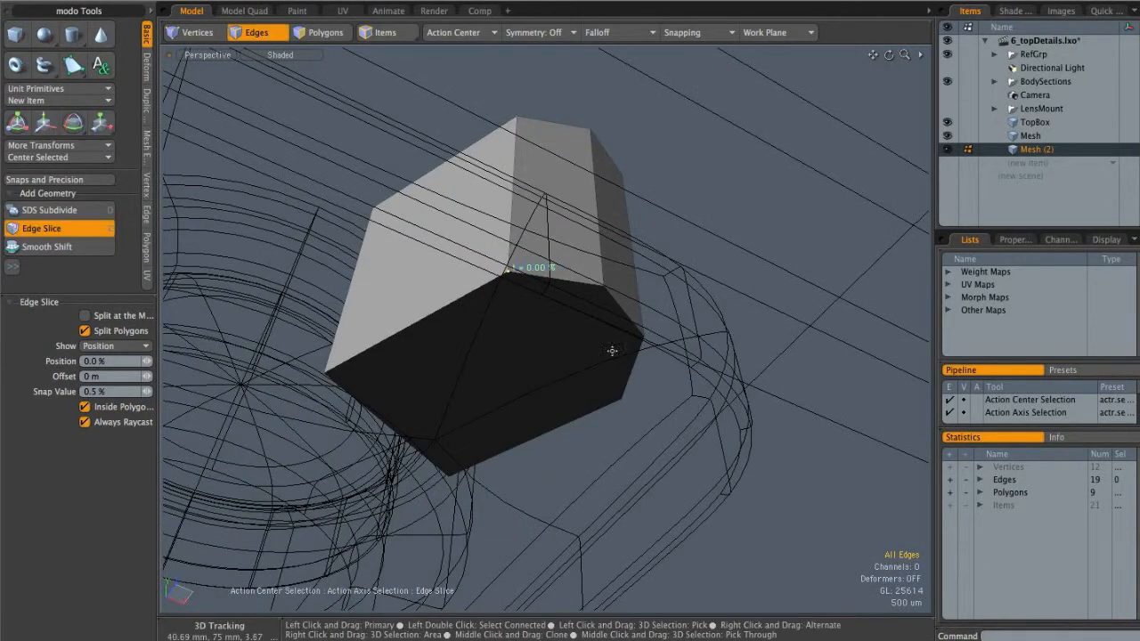
key("space")
Step: Add two symmetrical horizontal loops near the block's top and bottom edges with Loop Slice at 1.5 %
left_click_drag(686, 303, 632, 405, "alt")
left_click(569, 297)
left_click_drag(587, 276, 543, 279, "alt")
key("alt+c")
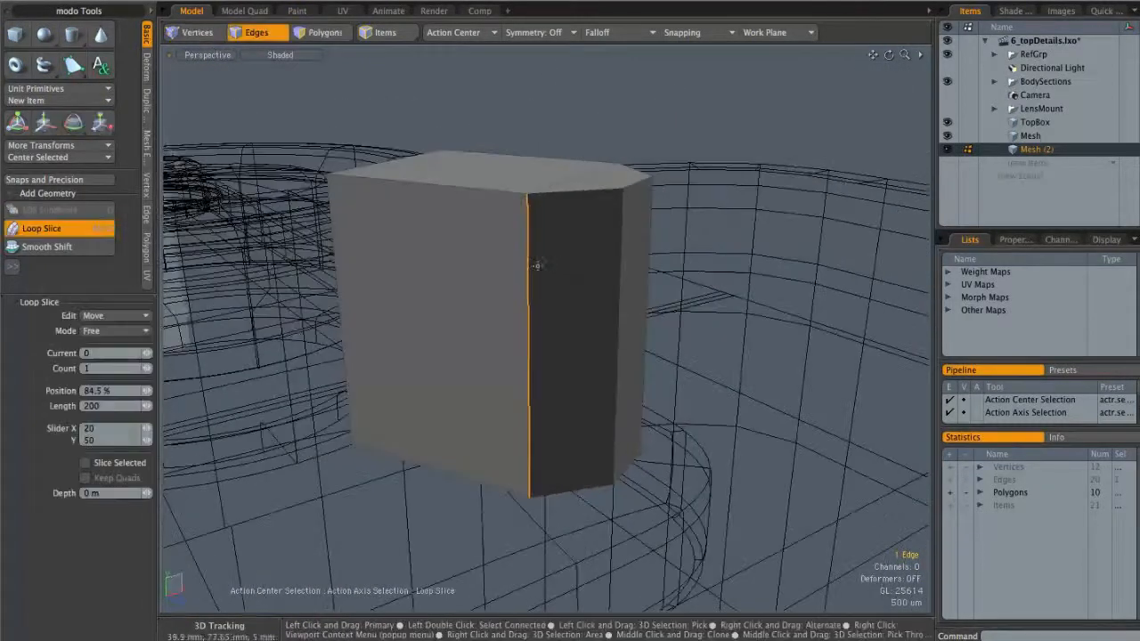
left_click(103, 334)
left_click(100, 349)
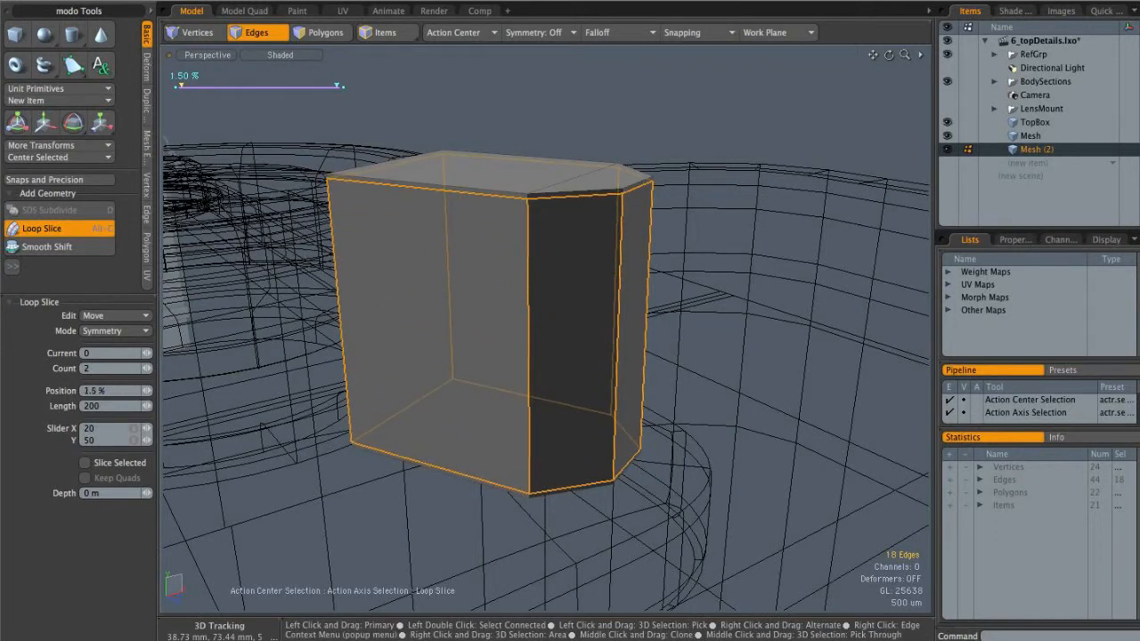
key("space")
Step: Preview the block as a subdivision surface and return it to plain polygons
left_click_drag(575, 287, 581, 307, "alt")
key("3")
left_click(674, 258)
left_click_drag(661, 272, 589, 274, "alt")
key("Tab")
key("Tab")
Step: Add a single loop around the block close to its dial-side end using Loop Slice in Free mode at 96.5 %
key("2")
left_click(523, 262)
key("alt+c")
mouse_move(521, 260)
left_mouse_down()
mouse_move(536, 260)
mouse_move(525, 260)
left_mouse_up()
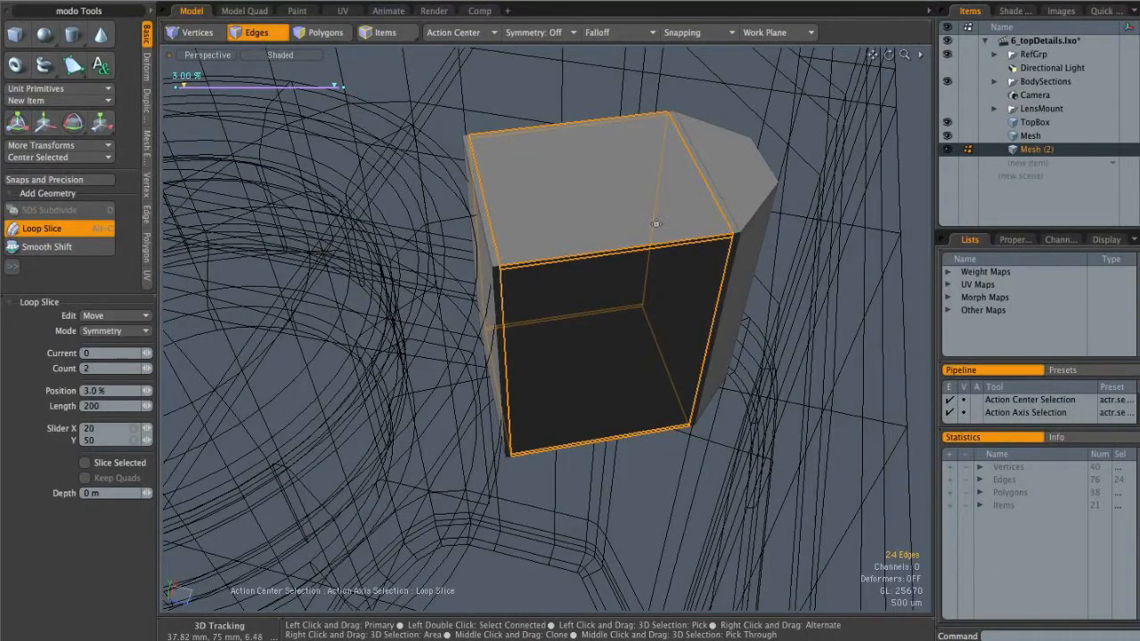
left_click(105, 331)
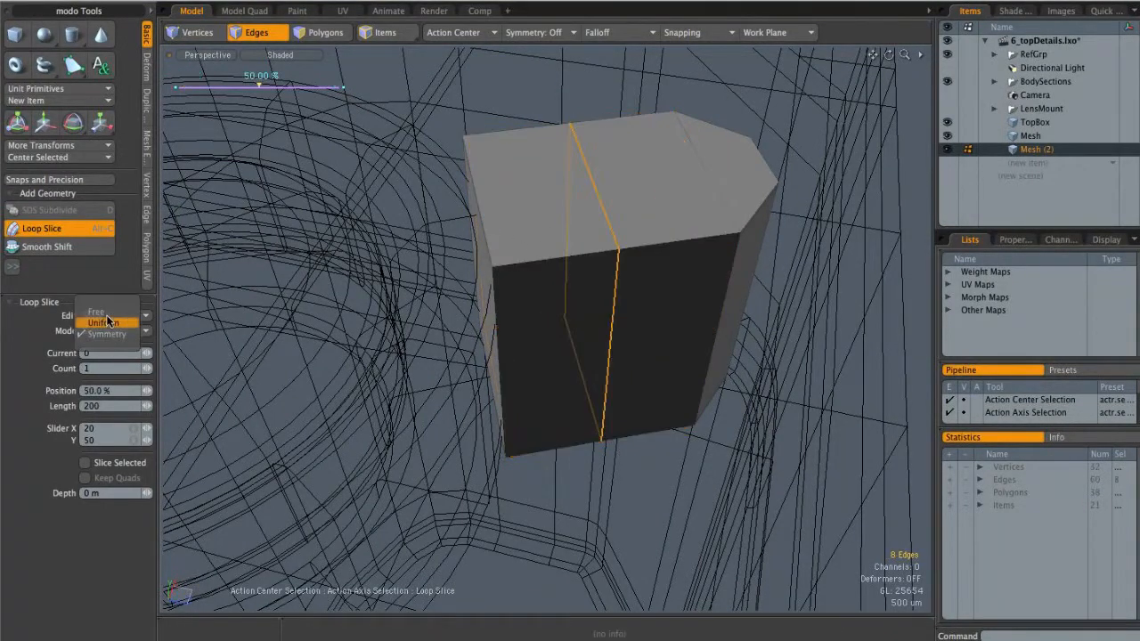
left_click(105, 310)
left_click_drag(522, 242, 605, 243)
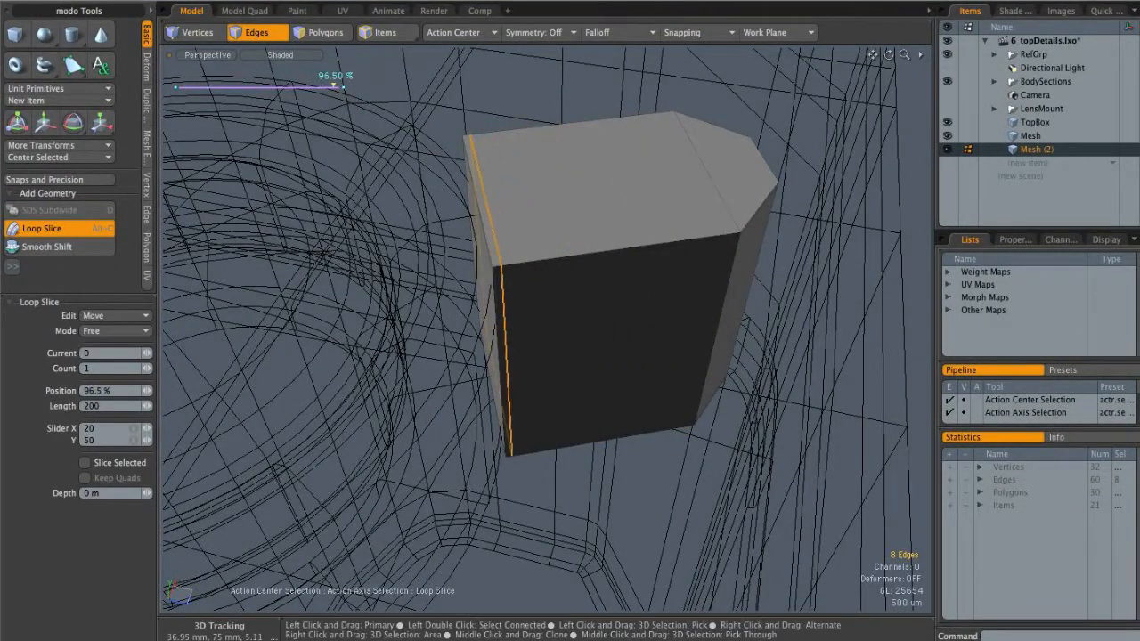
key("space")
Step: Clear the selection and check how the new end loop affects the subdivided block from several angles
left_click(705, 257)
left_click(819, 257)
key("Tab")
left_click_drag(819, 257, 425, 158, "alt")
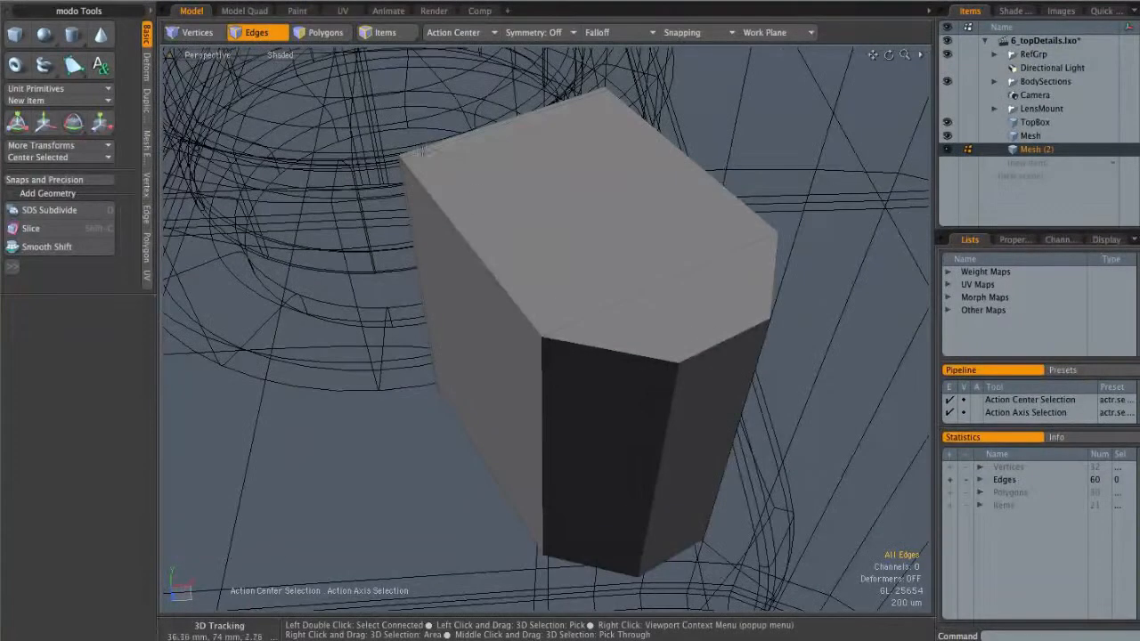
left_click_drag(746, 231, 548, 222, "alt")
Step: Bevel the nine polygons covering the block's top, dial-side end and bottom as a group with a 72 um inset
key("3")
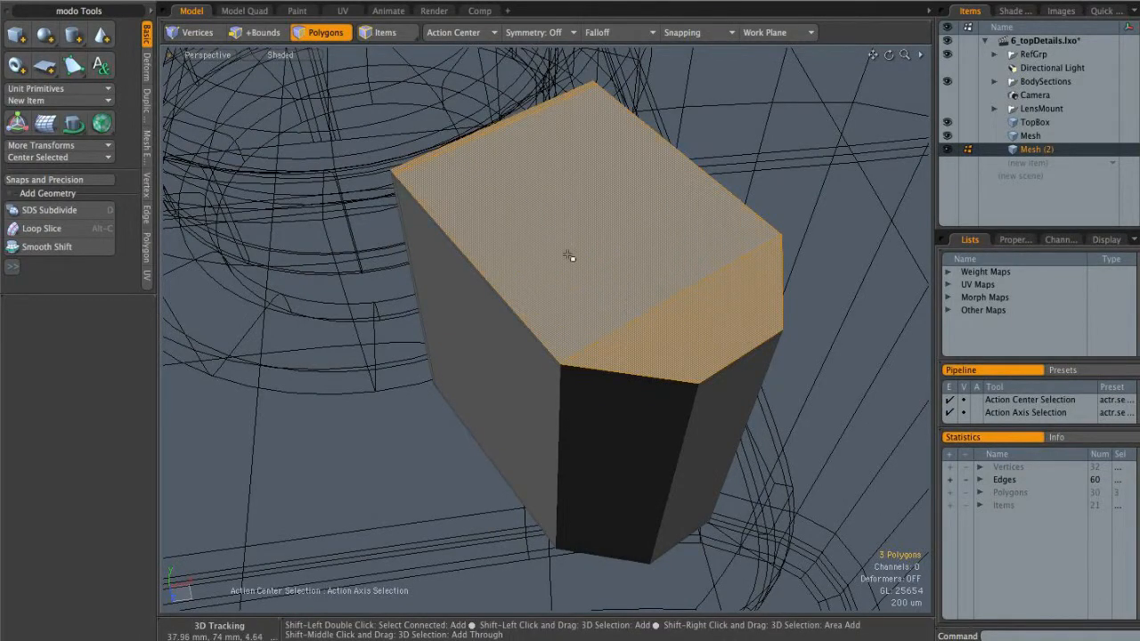
left_click_drag(447, 266, 522, 219, "alt")
left_click(521, 224, "shift")
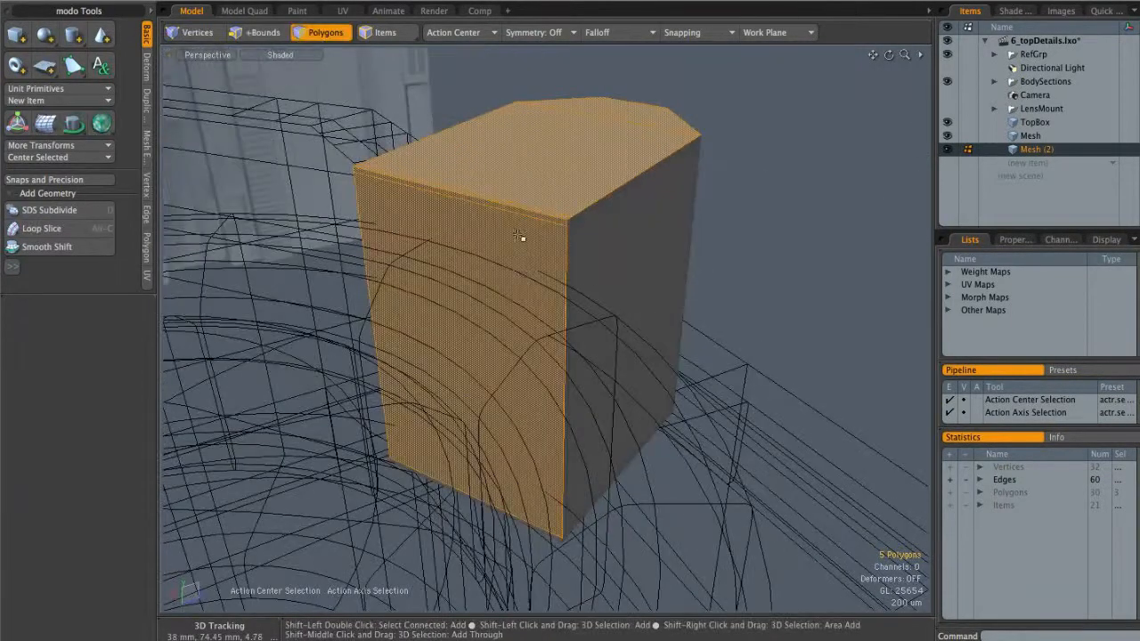
left_click_drag(533, 423, 466, 333, "alt")
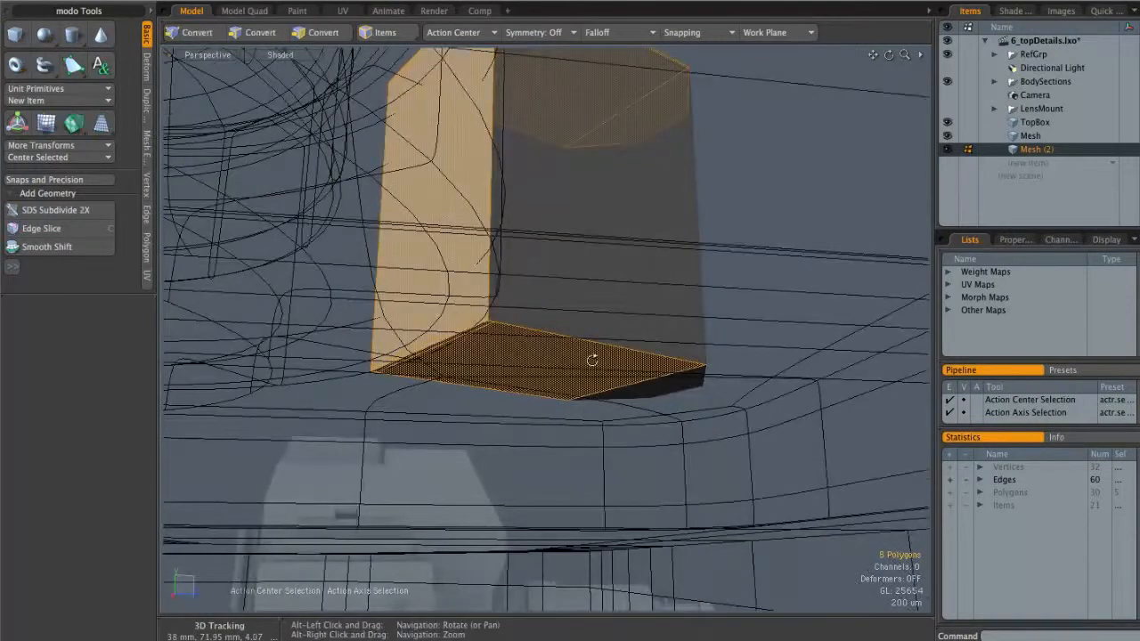
left_click(572, 364, "shift")
left_click(666, 375, "shift")
left_click_drag(666, 375, 630, 373, "alt")
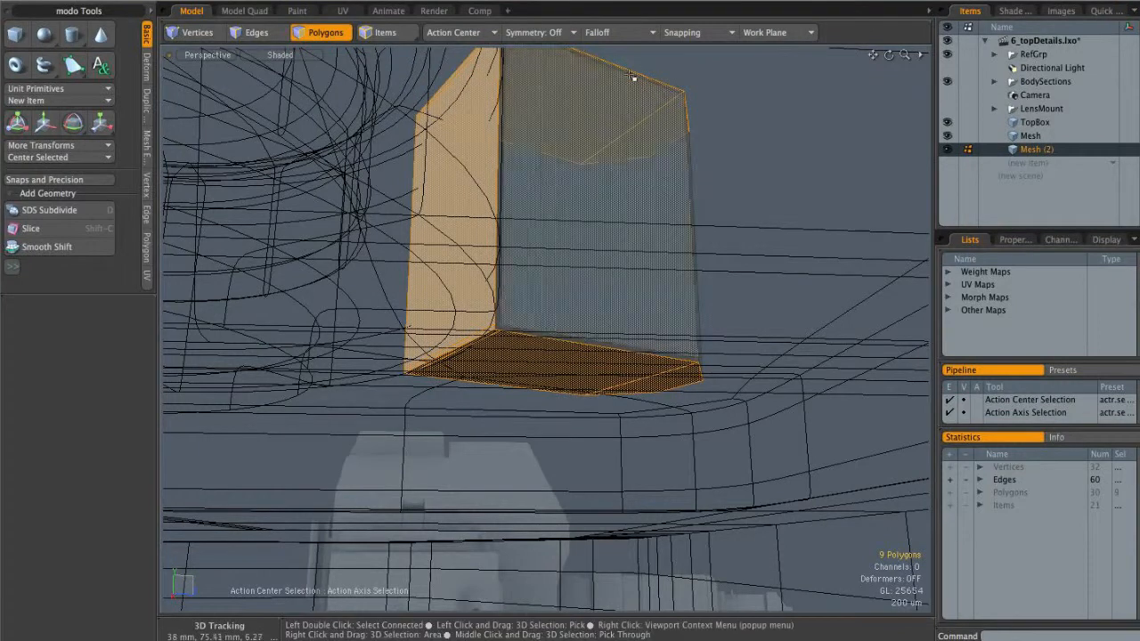
left_click_drag(473, 244, 534, 191, "alt")
key("b")
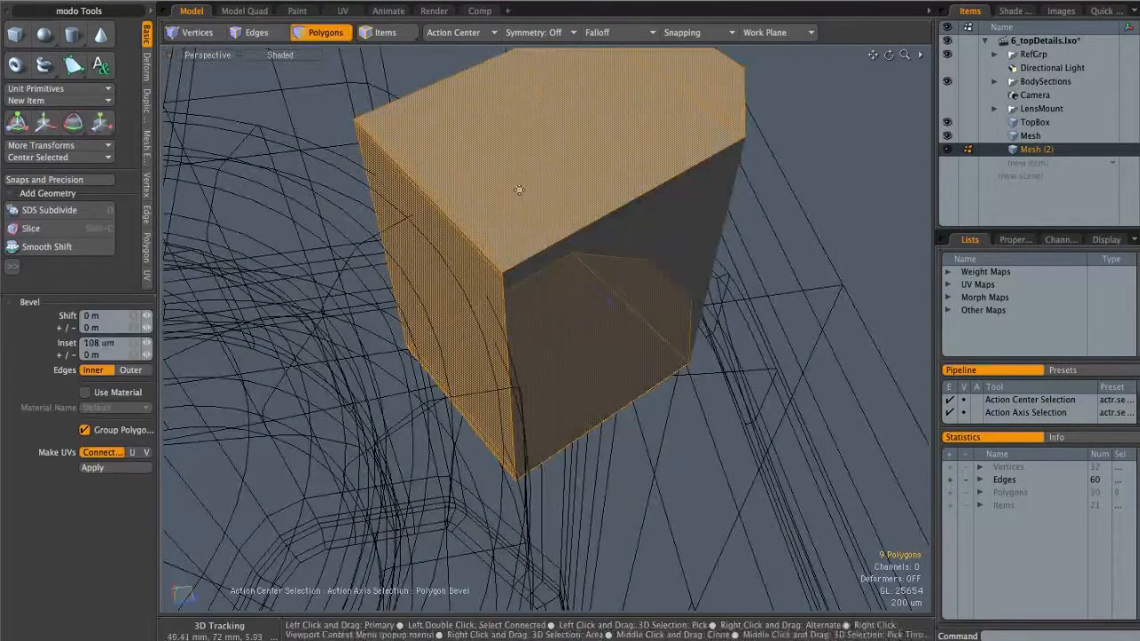
left_click_drag(470, 299, 481, 299)
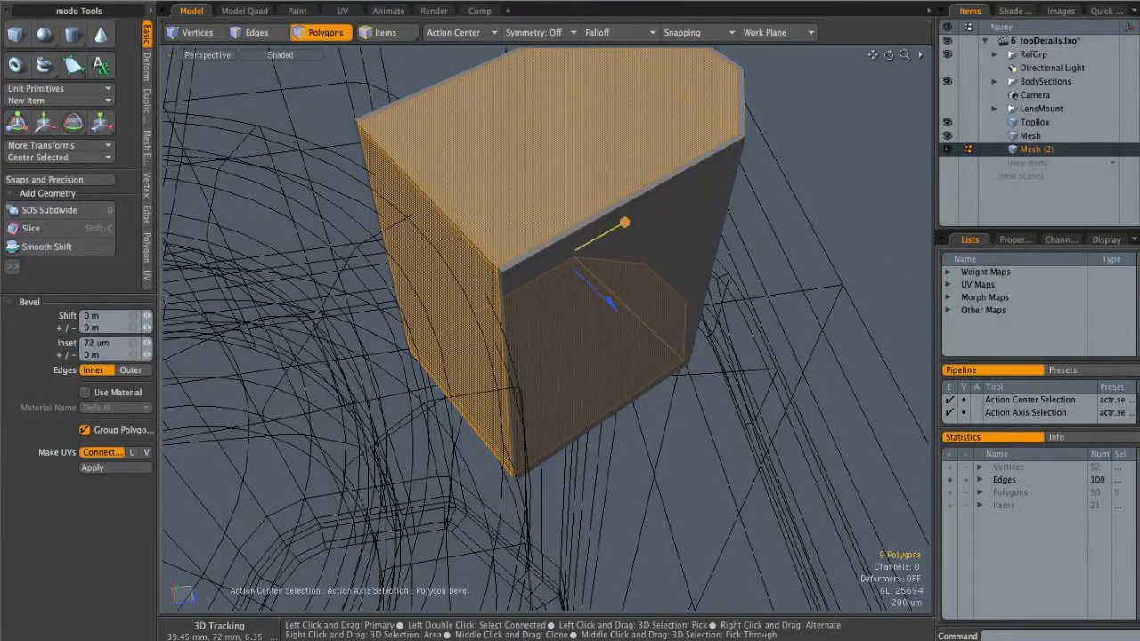
key("space")
left_click(748, 257)
Step: Examine the inset block's overall shape in perspective and its outline from directly above
key("Tab")
scroll(748, 256, "down", 3)
left_click_drag(661, 252, 679, 308, "alt")
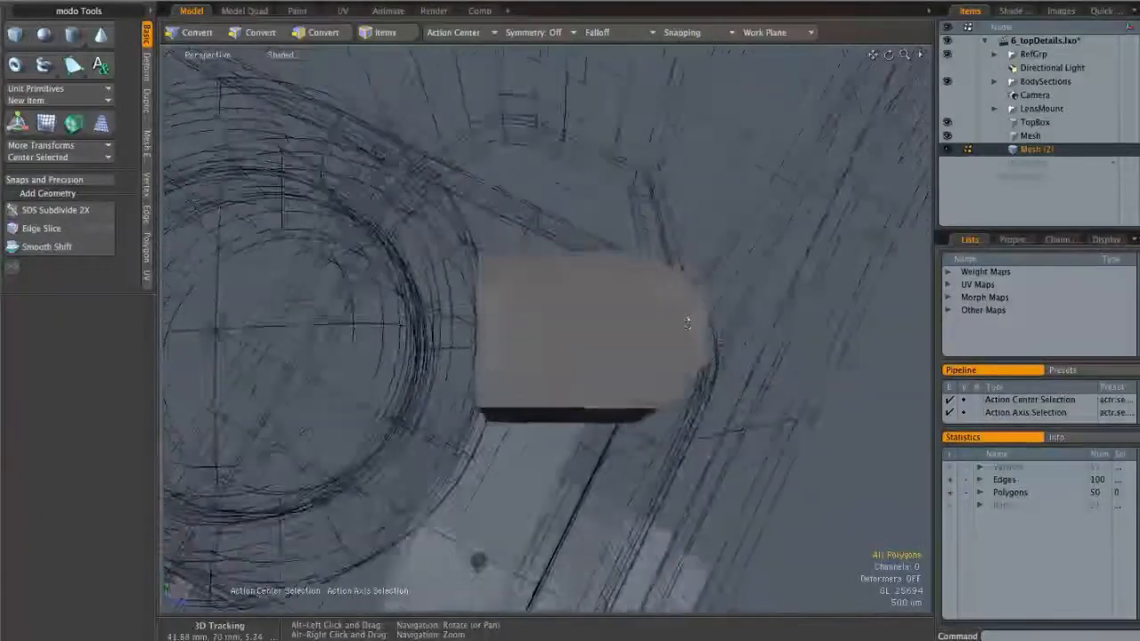
key("ctrl+space")
left_click(684, 270)
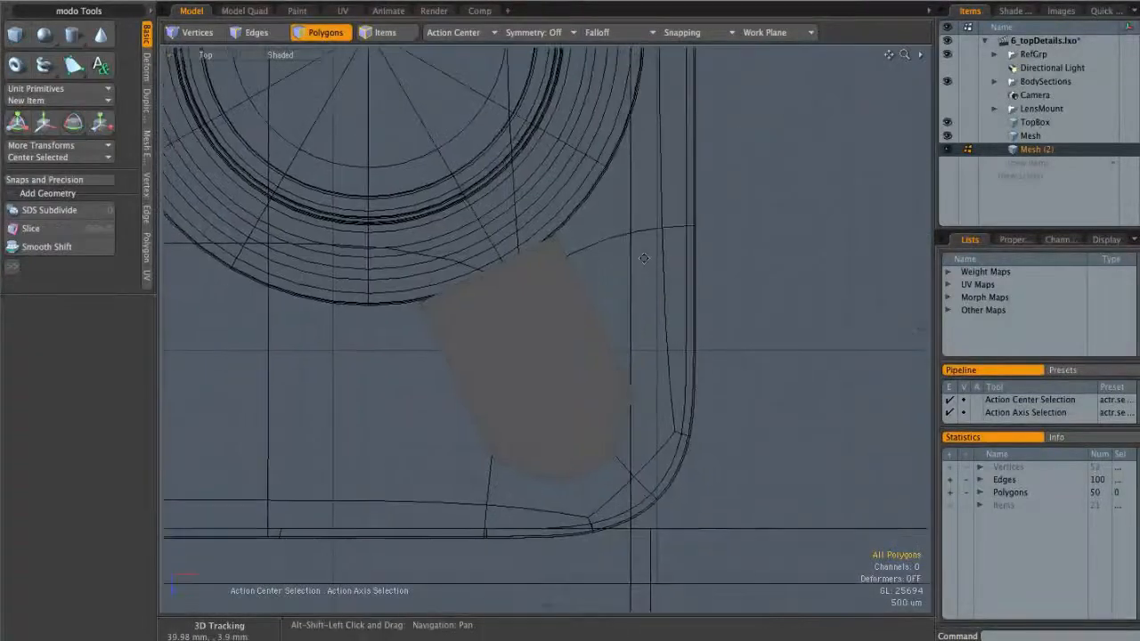
scroll(540, 411, "up", 1)
left_click_drag(540, 411, 559, 281, "alt")
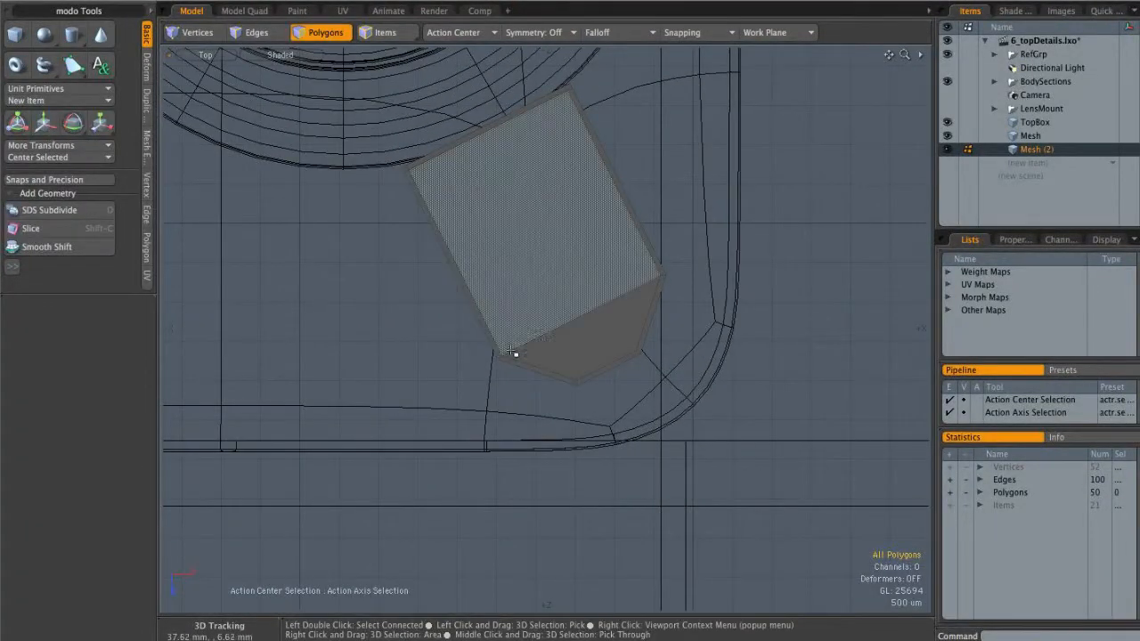
Step: With an automatic action center, slice across the block from X 36.92, Z 6.14 mm to X 39.74, Z 4.74 mm and turn on subdivision surfaces
key("shift+c")
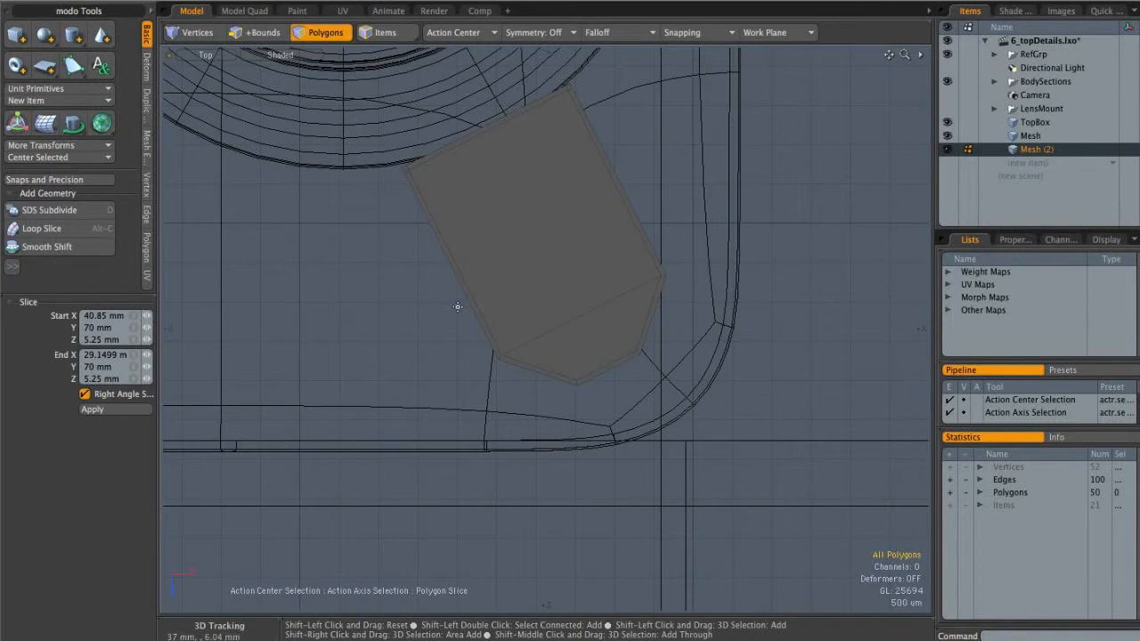
left_click_drag(452, 310, 669, 209)
key("ctrl+z")
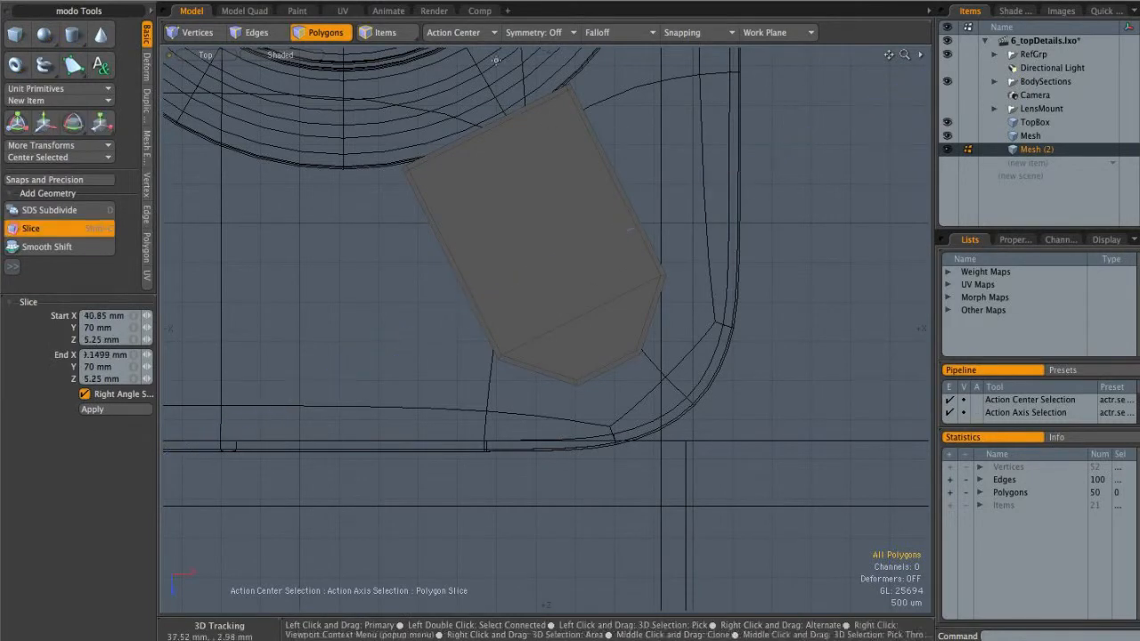
left_click(490, 34)
left_click(463, 46)
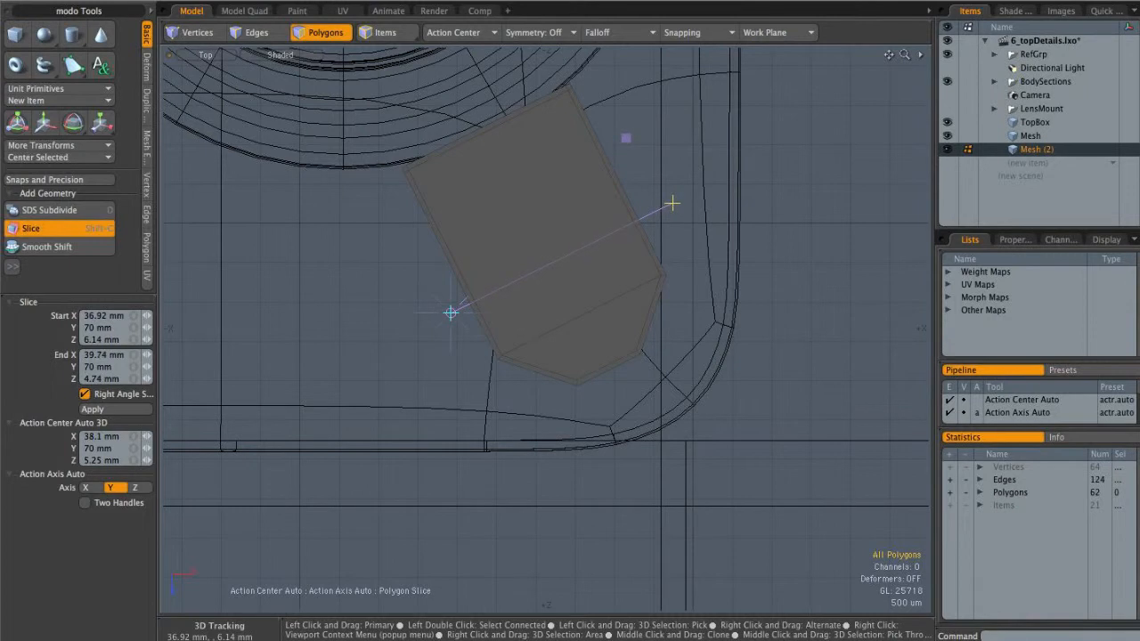
key("space")
key("Tab")
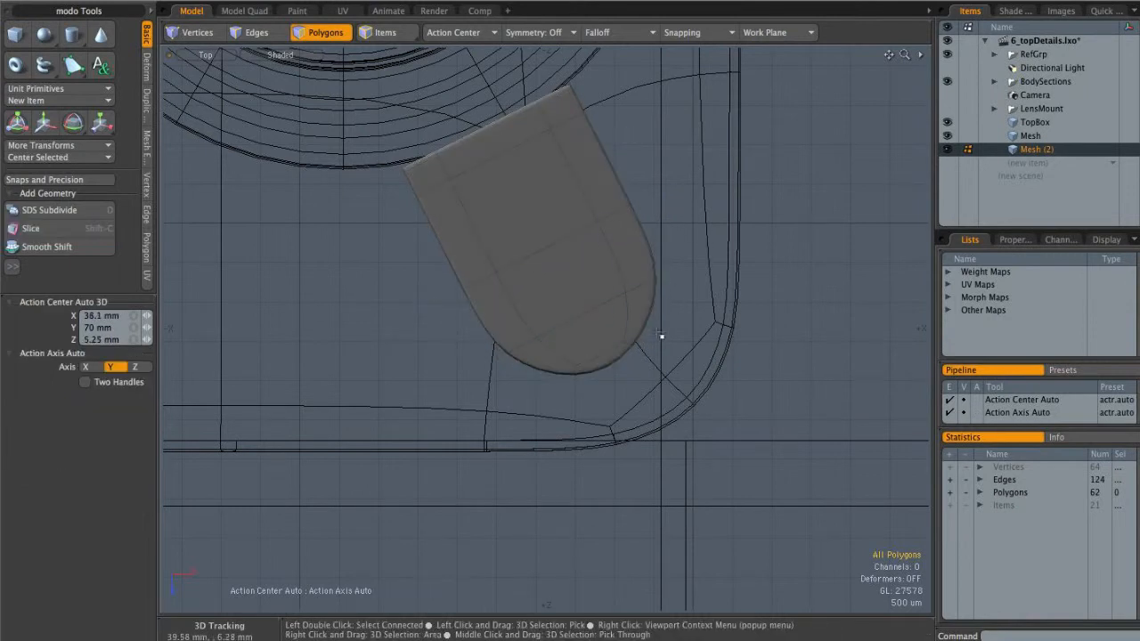
left_click_drag(412, 139, 462, 186, "alt+shift")
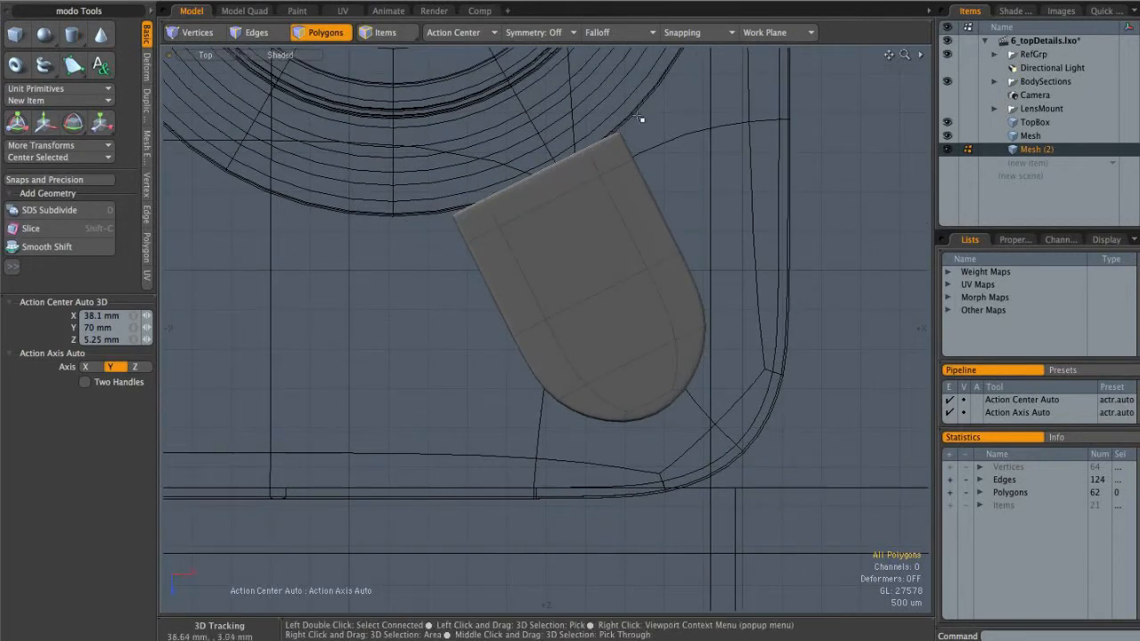
Step: Loop-slice the unsubdivided block lengthwise through its middle and turn subdivision surfaces back on
key("Tab")
key("2")
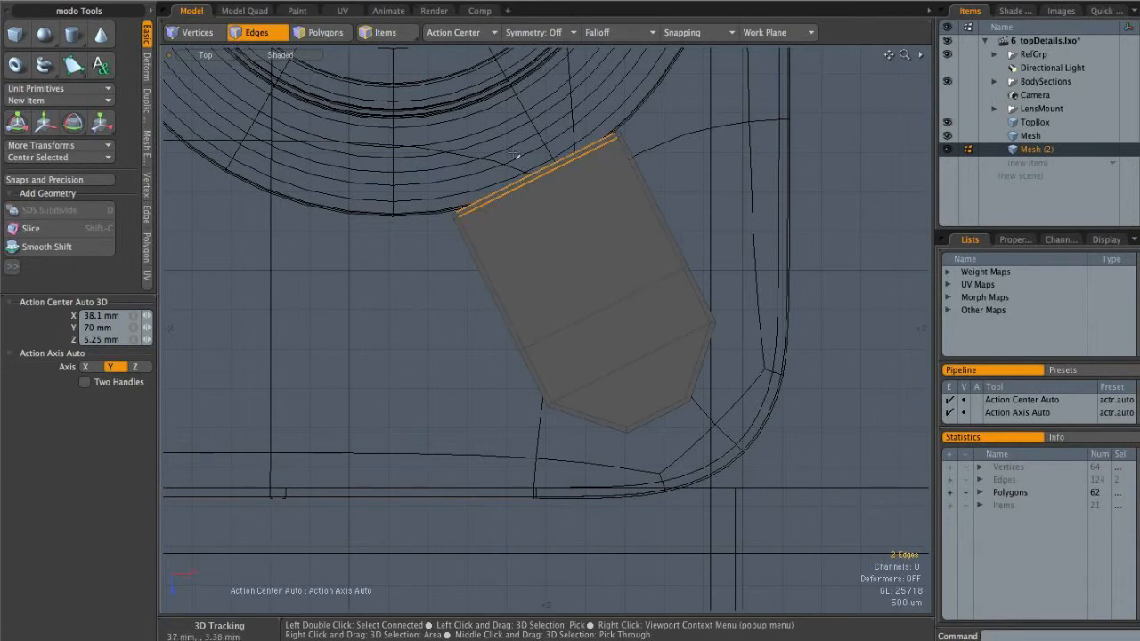
key("alt+c")
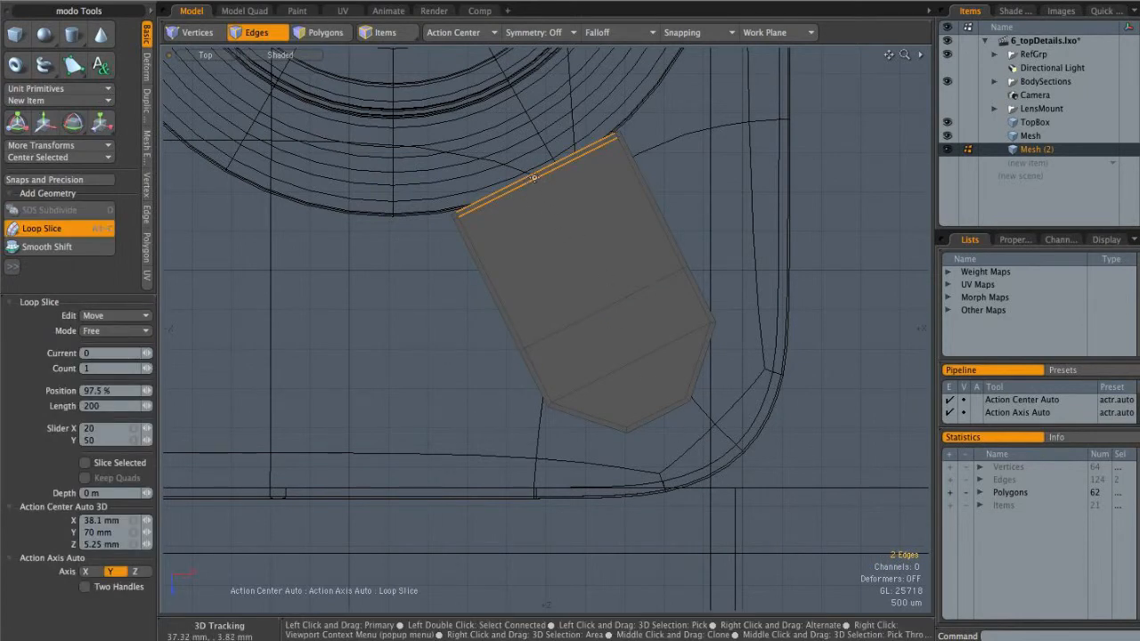
left_click(531, 179)
left_click(105, 390)
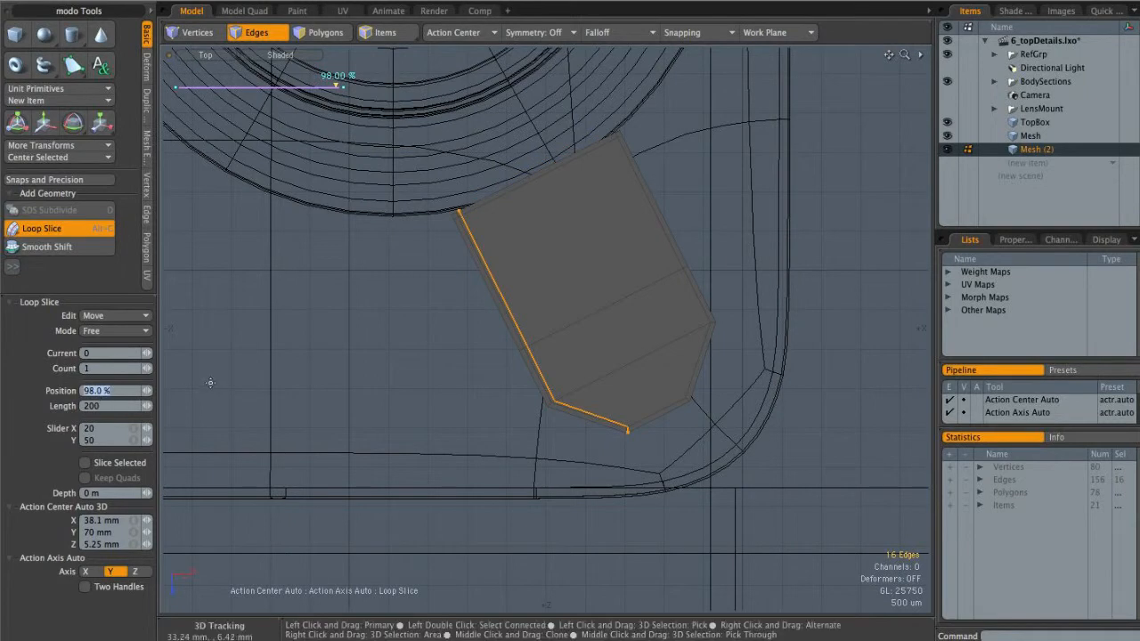
key("Return")
key("space")
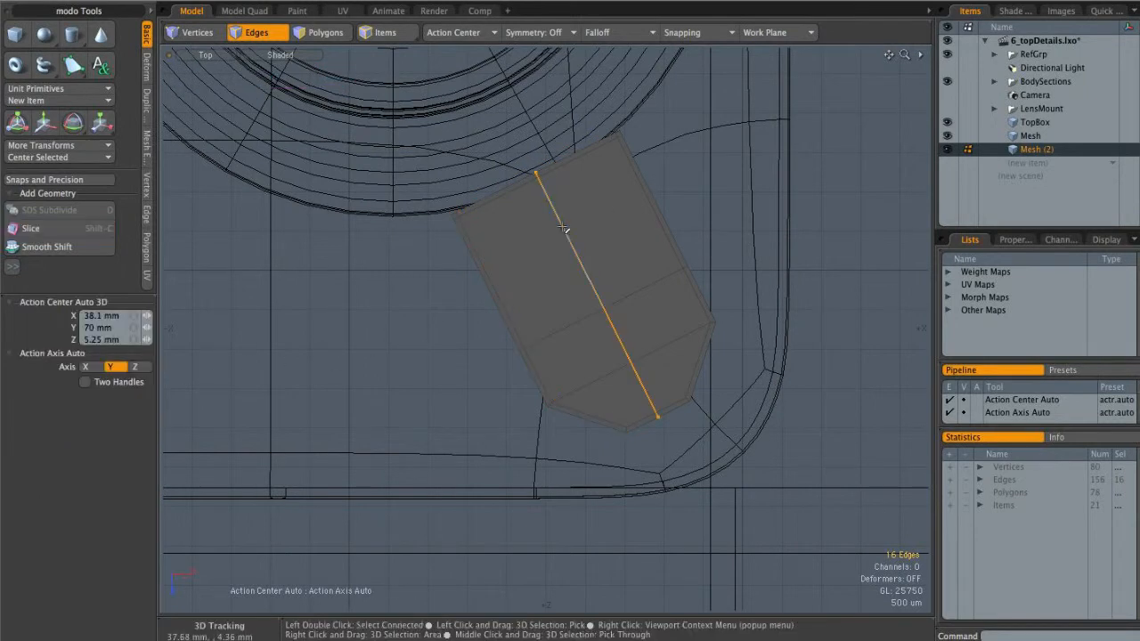
left_click_drag(644, 420, 646, 395, "alt+shift")
key("Escape")
key("Tab")
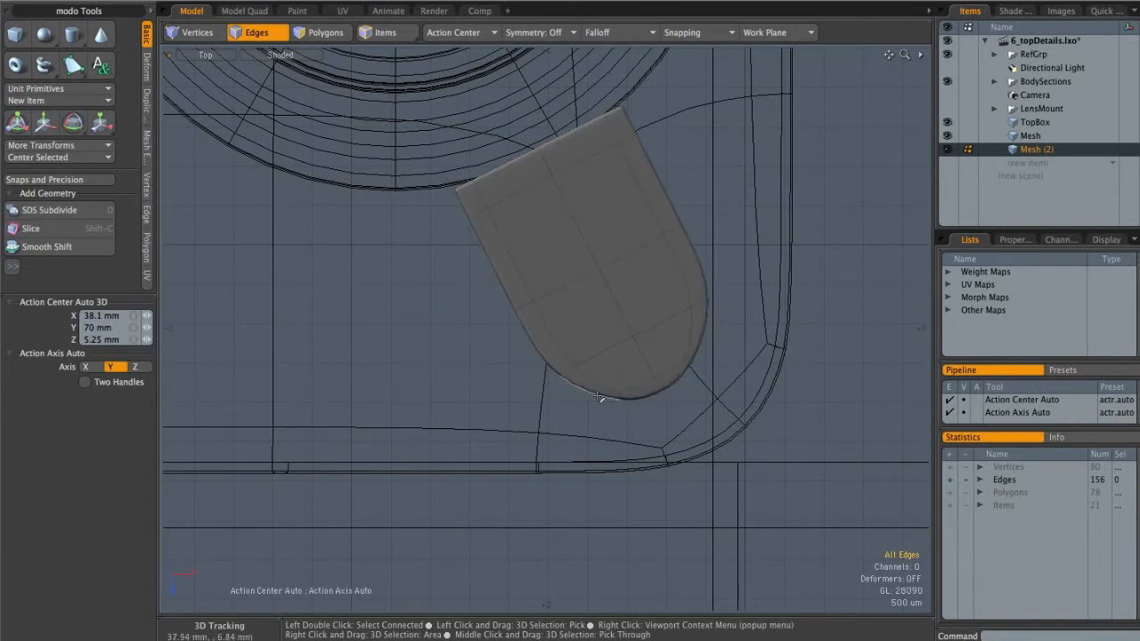
Step: With subdivision surfaces off, move the vertices around the block's rounded end to even out its curve, and turn subdivision surfaces back on
key("Tab")
key("1")
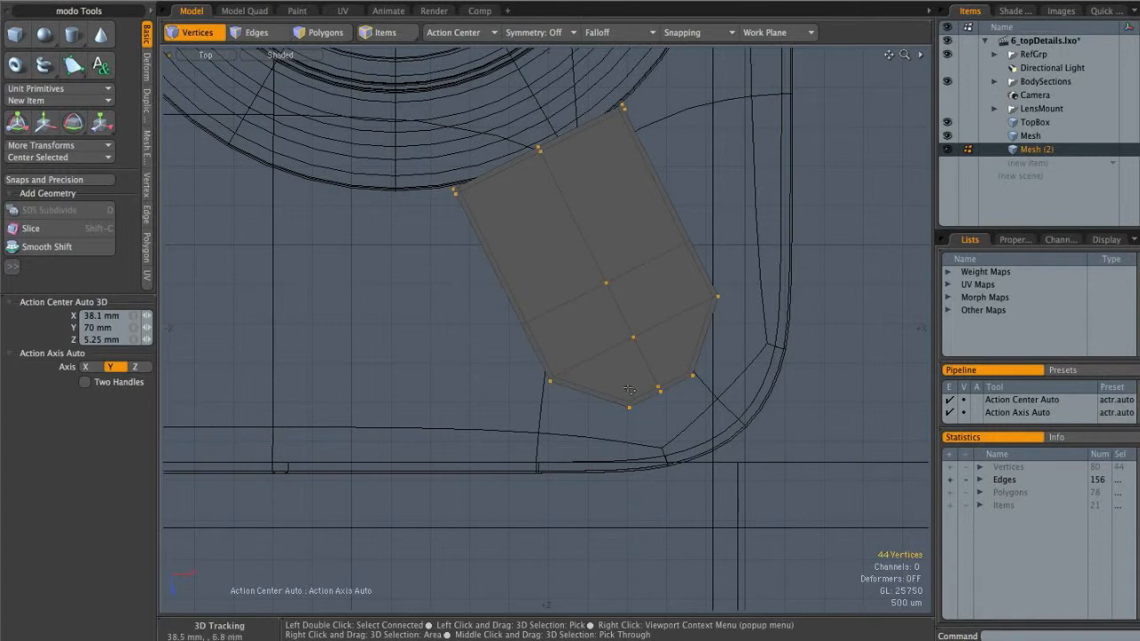
key("w")
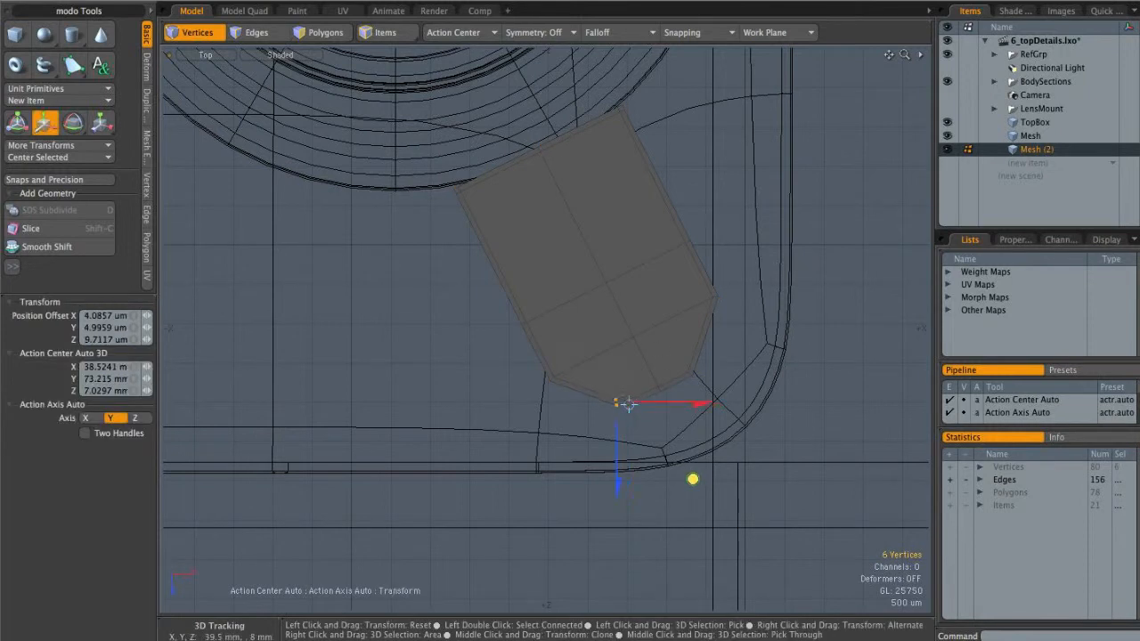
key("space")
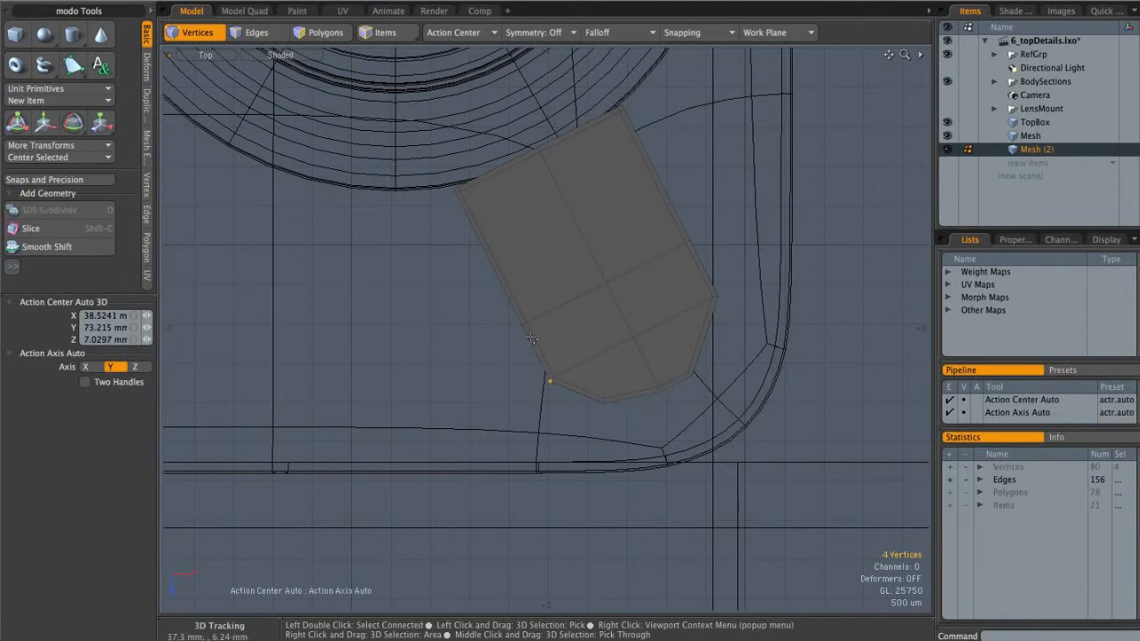
right_click_drag(672, 384, 711, 376)
key("w")
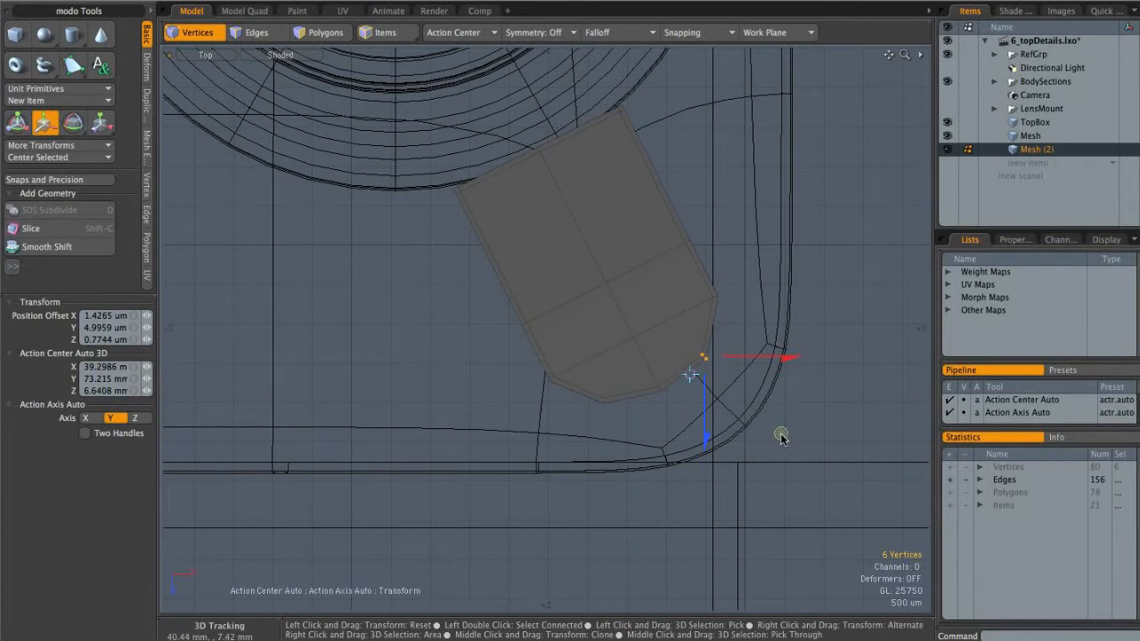
key("q")
left_click(565, 405)
key("Tab")
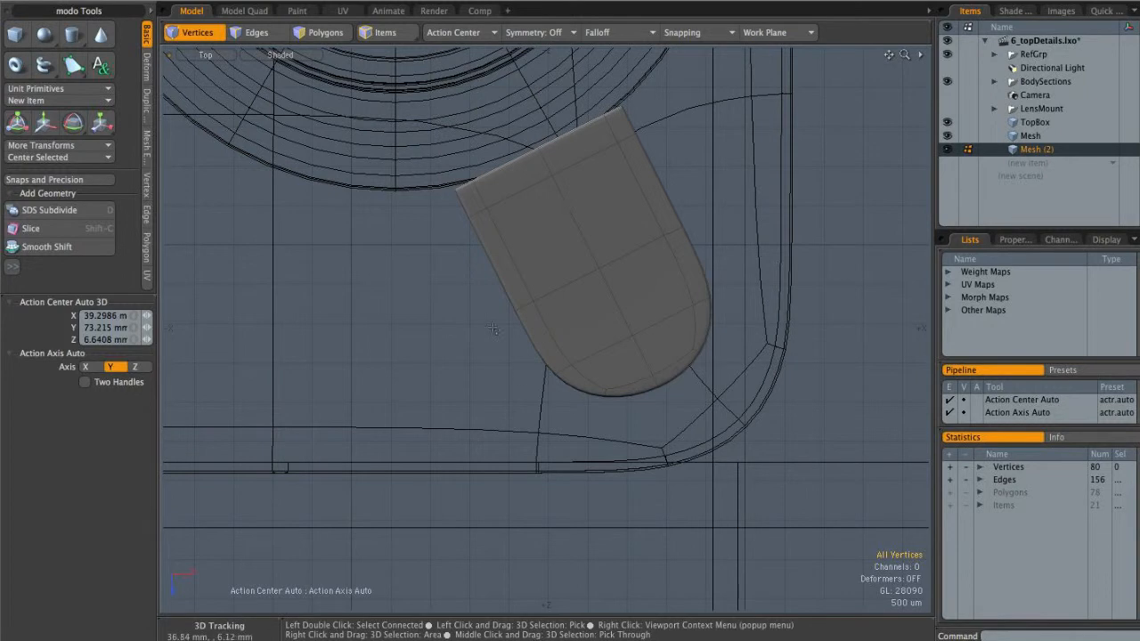
Step: On the unsubdivided block, move the middle vertices of the dial-side end inward to match the dial's curved rim
key("Tab")
left_click_drag(616, 226, 655, 264, "alt+shift")
right_click_drag(568, 141, 596, 194)
key("w")
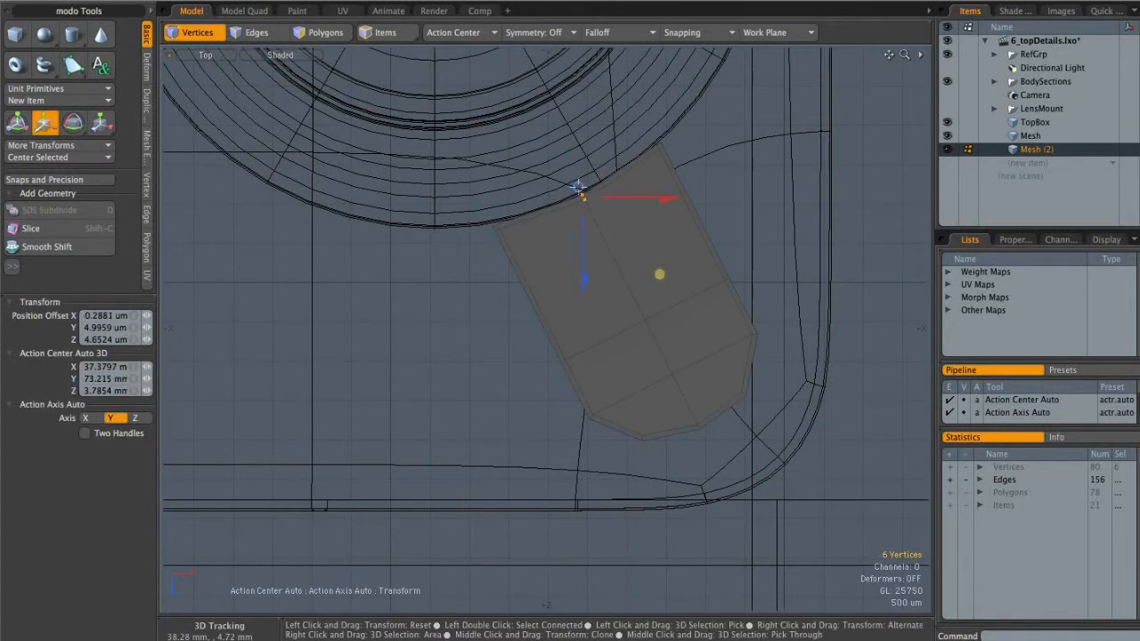
key("q")
left_click(649, 135)
scroll(681, 129, "up", 3)
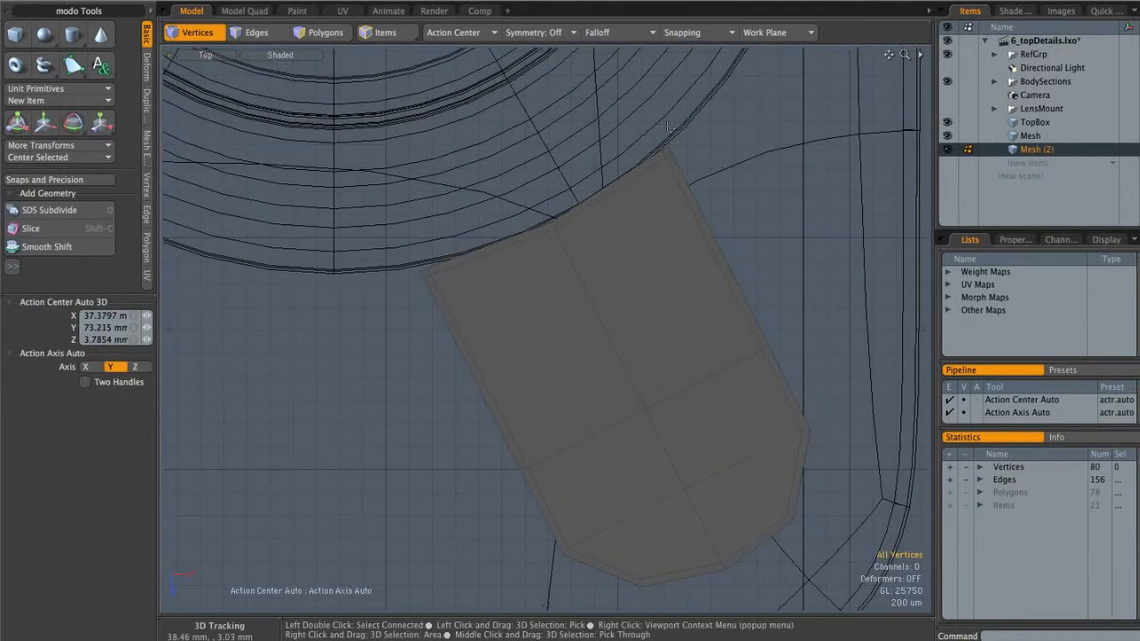
Step: Adjust the vertex groups at both dial-side corners of the block to meet the dial's rim, and turn subdivision surfaces on
key("w")
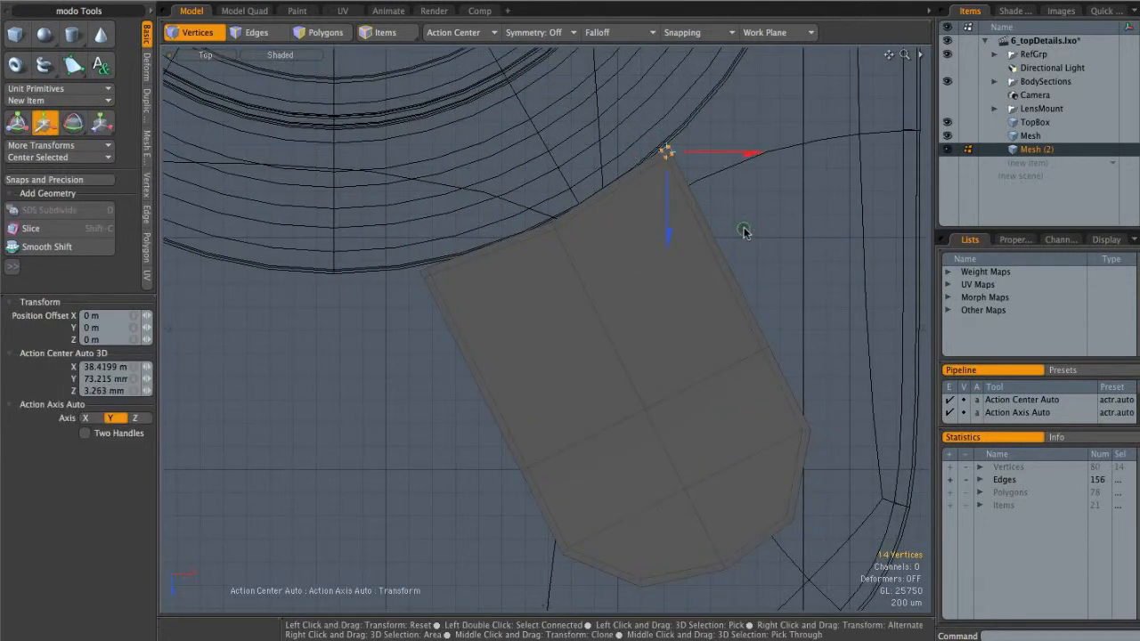
key("q")
left_click(482, 264)
key("w")
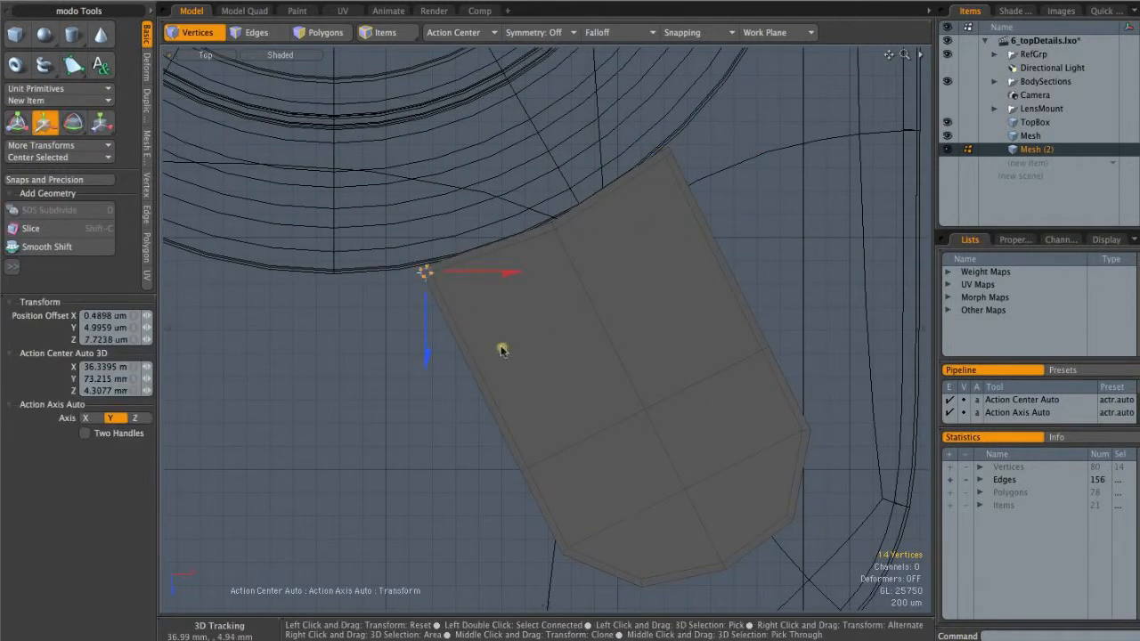
left_click_drag(502, 347, 502, 348)
key("q")
left_click(574, 289)
key("Tab")
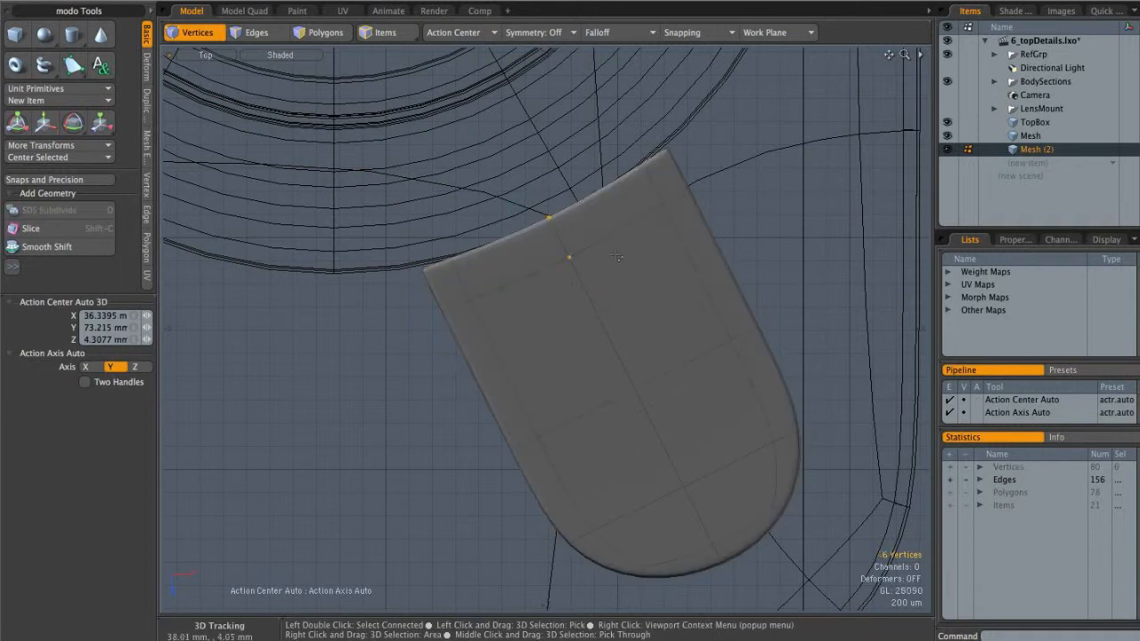
Step: Fine-tune the middle and corner vertices of the subdivided block's dial-side end so it follows the dial's rim
right_click_drag(634, 247, 632, 246)
key("w")
left_click_drag(552, 227, 553, 225)
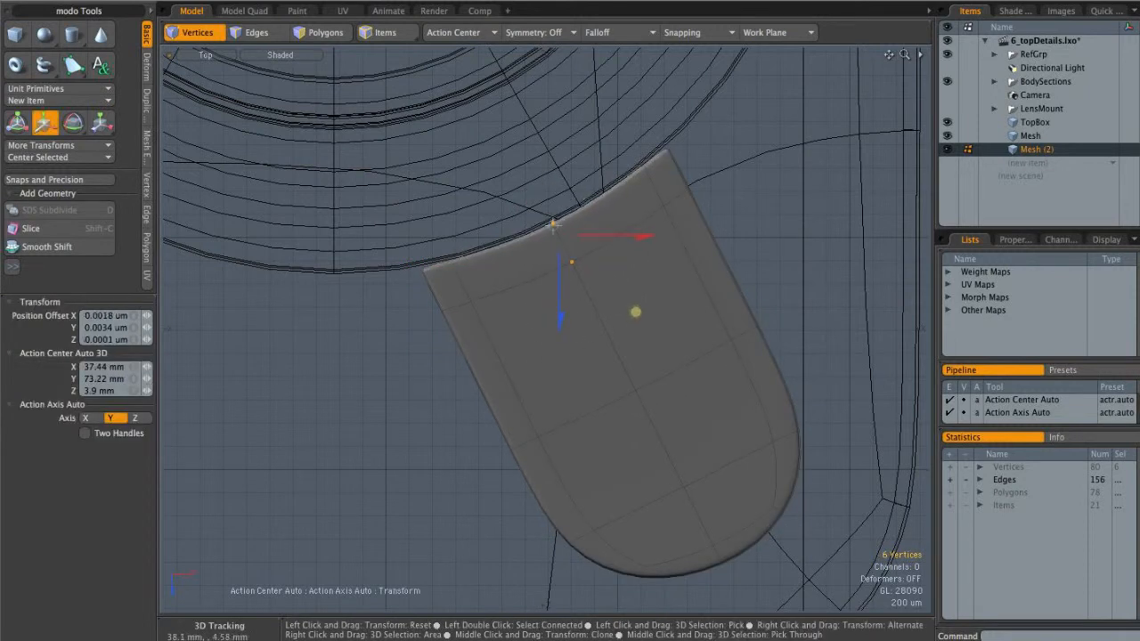
key("q")
right_click_drag(621, 178, 625, 209)
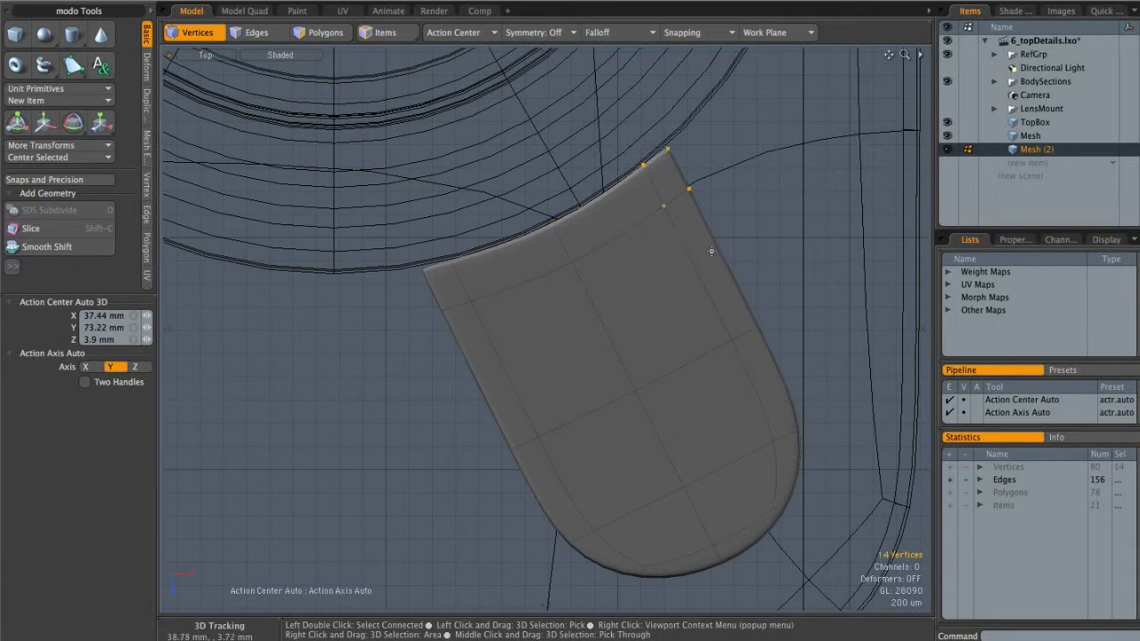
key("w")
key("q")
key("w")
key("q")
Step: In perspective, make the dial mesh active together with the block and view their unsubdivided junction from the side
key("ctrl+space")
left_click(582, 300)
key("2")
left_click_drag(518, 339, 941, 131, "alt")
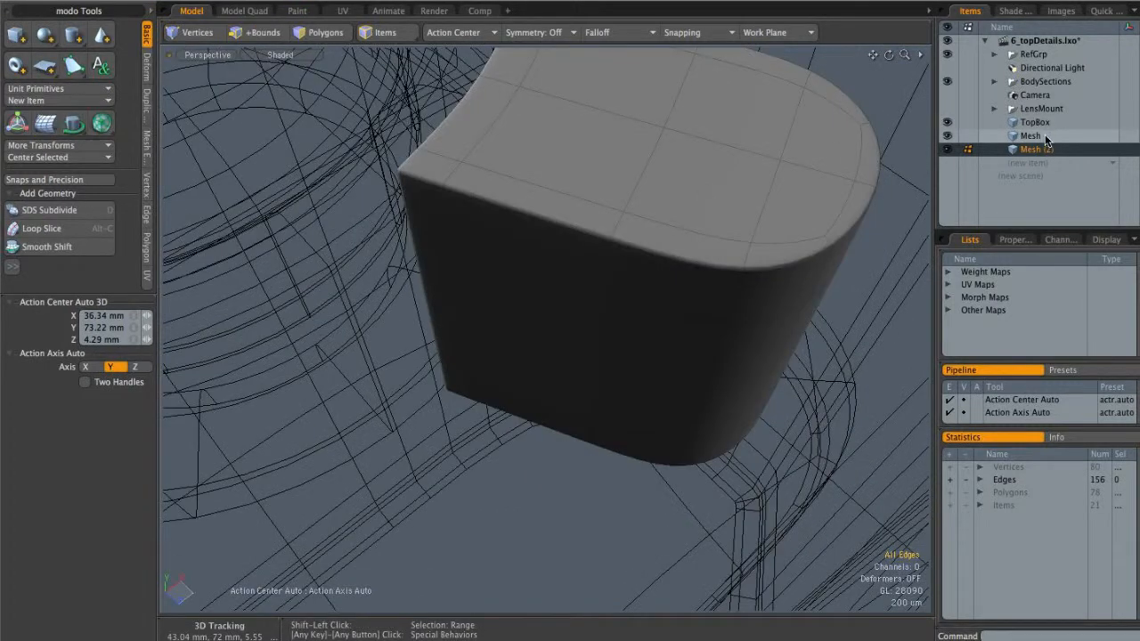
left_click(1028, 135, "ctrl")
mouse_move(552, 255)
left_mouse_down("alt")
mouse_move(753, 157)
mouse_move(646, 172)
mouse_move(686, 183)
mouse_move(611, 172)
left_mouse_up("alt")
key("3")
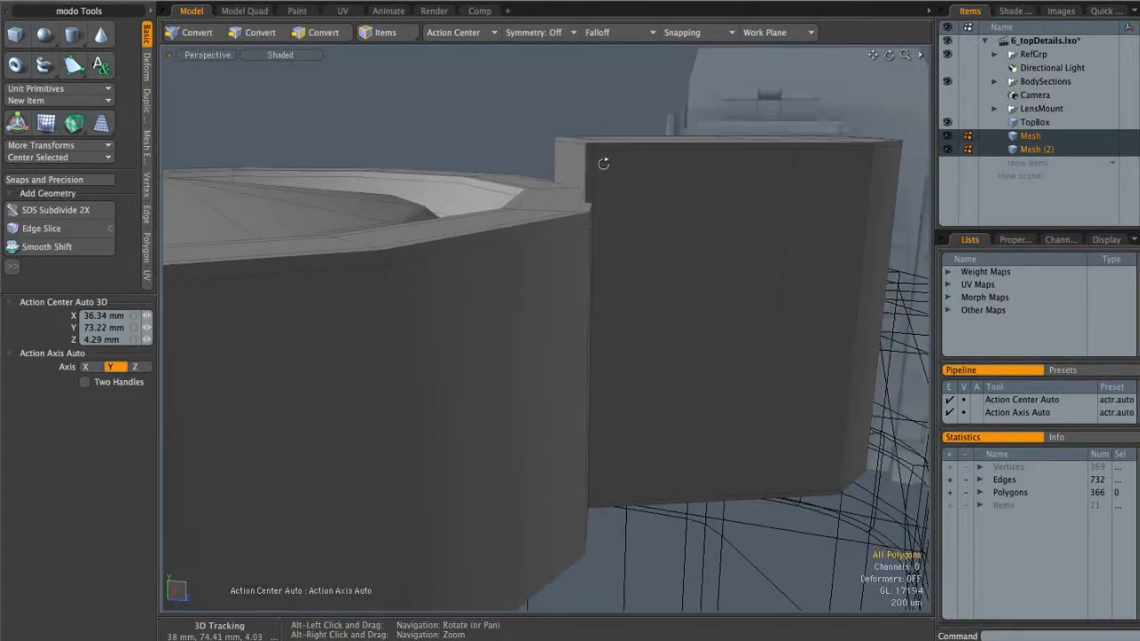
left_click_drag(579, 209, 597, 196, "alt")
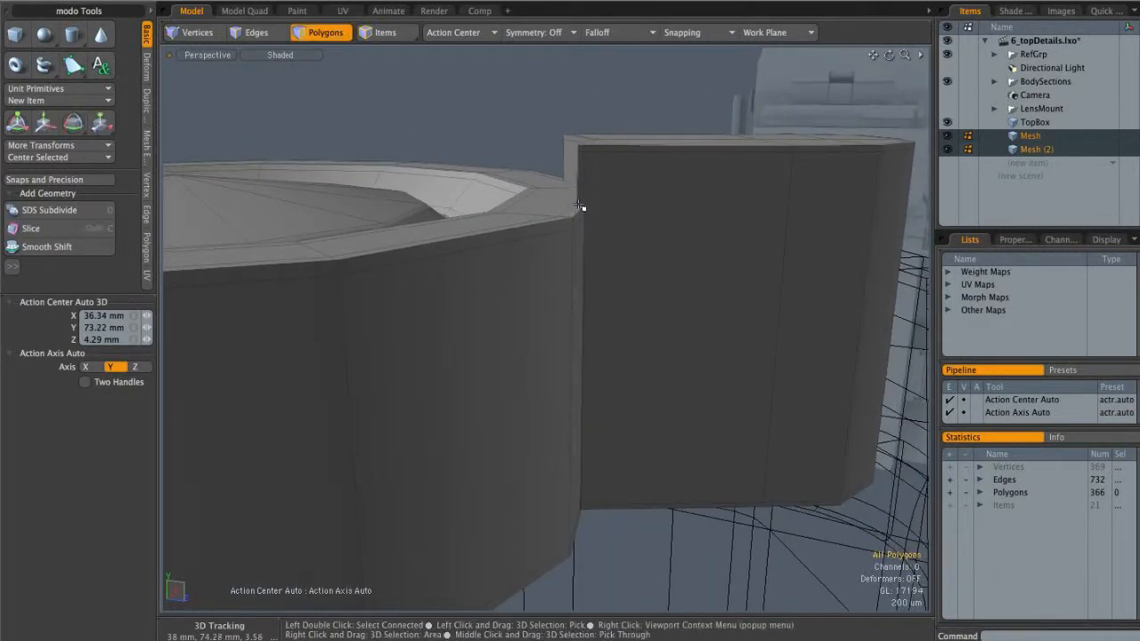
Step: Loop-slice the block crosswise near its dial-side end
left_click(603, 192)
left_click(708, 148)
left_click_drag(678, 176, 659, 190, "alt")
key("2")
mouse_move(637, 153)
left_mouse_down()
mouse_move(636, 175)
mouse_move(645, 163)
mouse_move(698, 165)
mouse_move(641, 174)
left_mouse_up()
key("alt+c")
key("q")
left_click(636, 99)
Step: Lower the block's top vertices at the dial-side end by about 480 um and turn subdivision surfaces on
key("1")
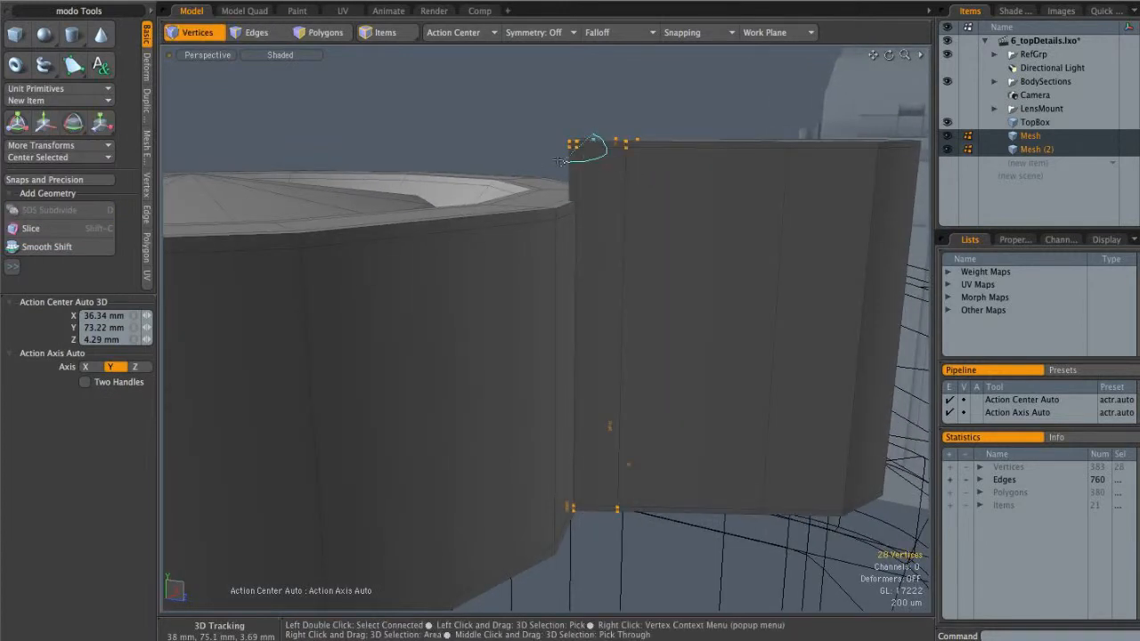
left_click_drag(585, 148, 551, 145, "alt")
key("w")
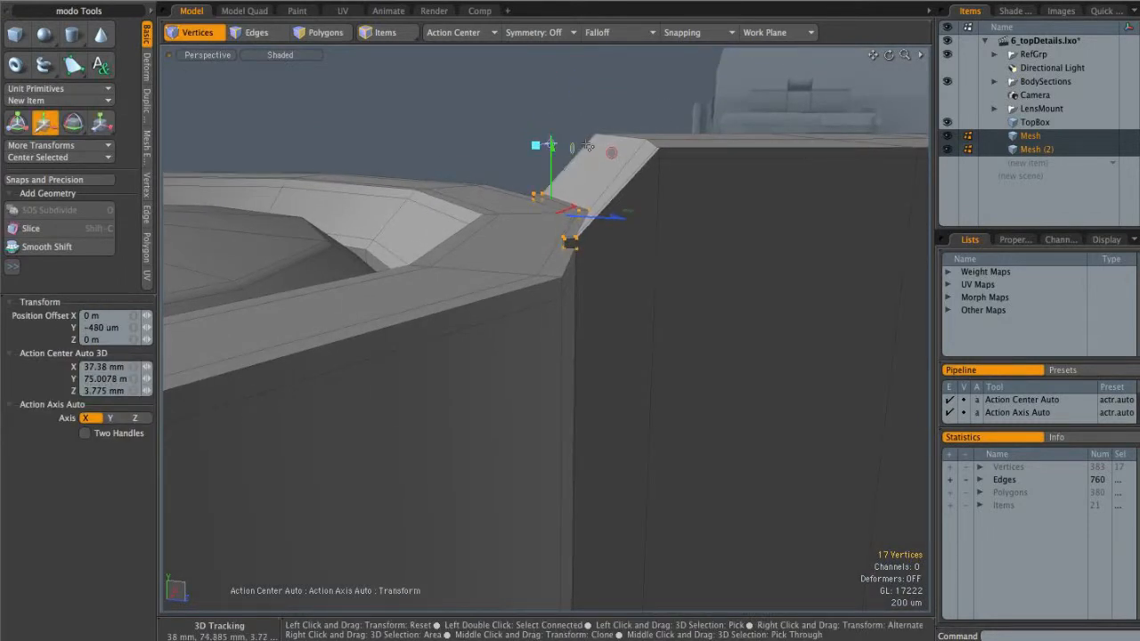
key("space")
key("Escape")
left_click_drag(623, 184, 632, 214, "alt")
key("Tab")
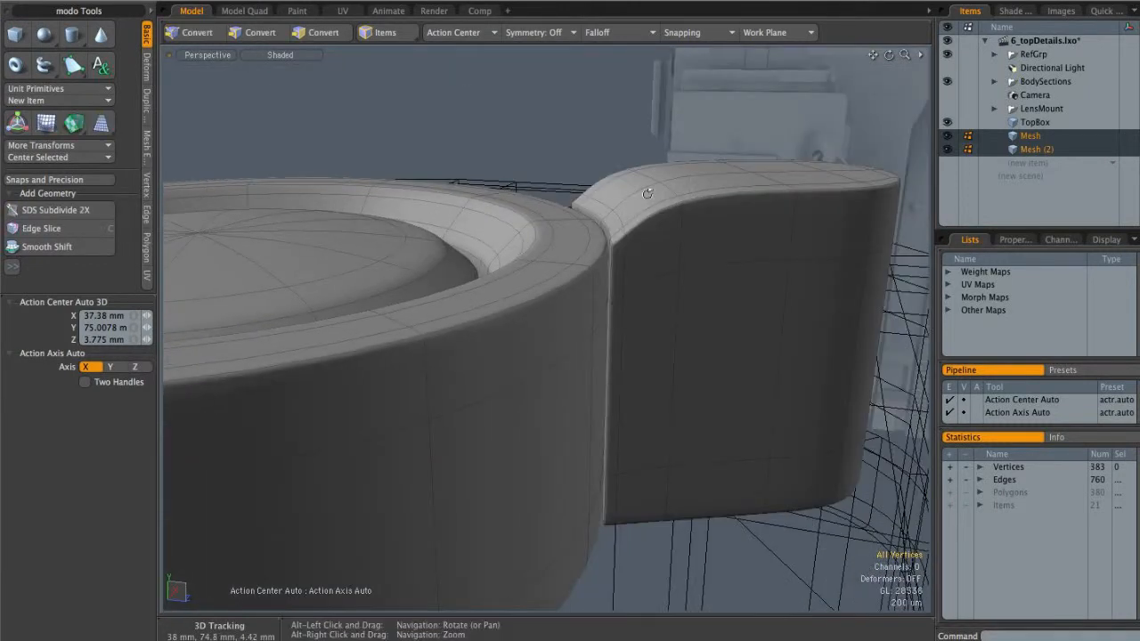
Step: Bevel the block's edge loop at the head of the slope with subdivision off, and turn subdivision surfaces back on
key("Tab")
key("2")
double_click(664, 236)
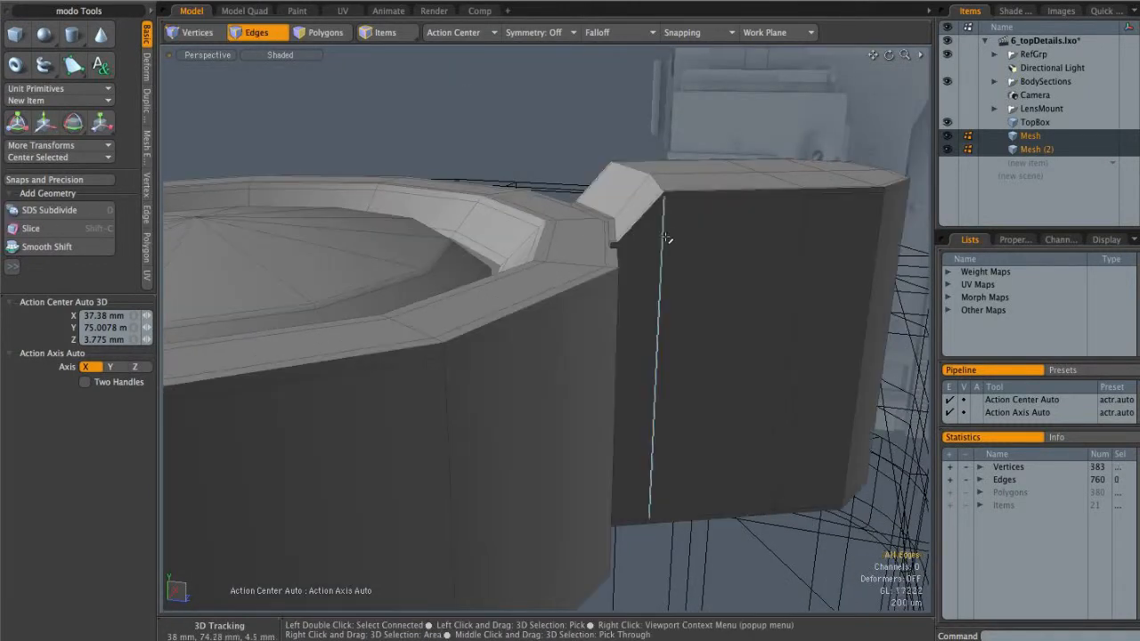
left_click_drag(679, 267, 694, 242, "alt")
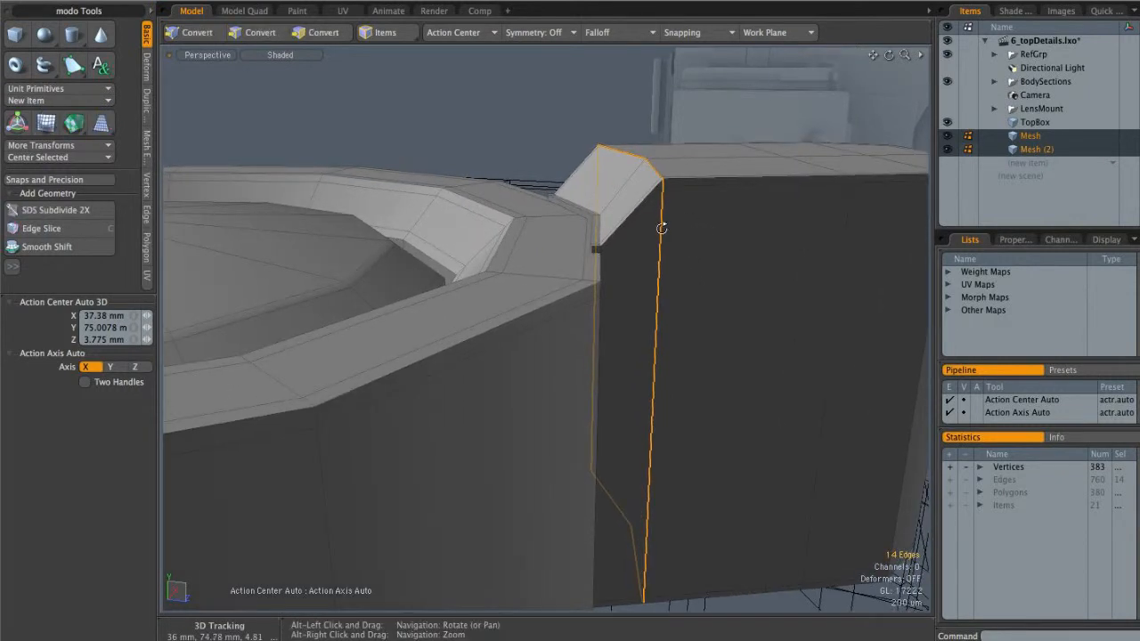
key("b")
left_click_drag(551, 360, 545, 361)
key("q")
key("Escape")
key("Tab")
Step: Remove the edge loop running around the unsubdivided block just beside its dial-side end face
left_click_drag(687, 225, 842, 258, "alt")
left_click_drag(609, 228, 575, 231, "alt+shift")
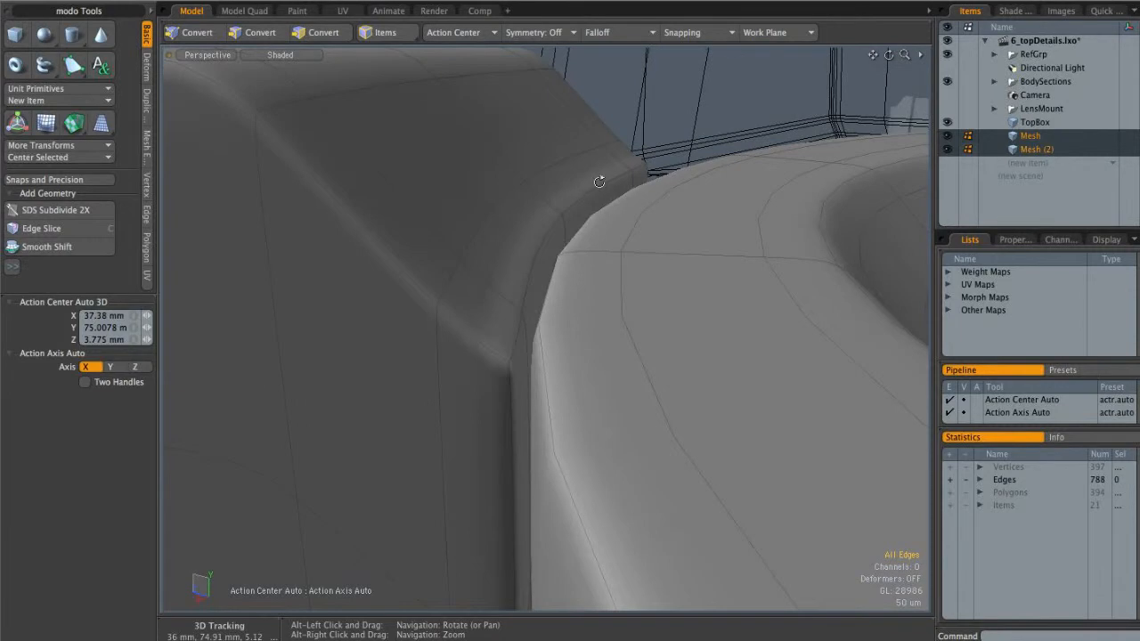
left_click_drag(600, 183, 615, 168, "alt")
mouse_move(539, 245)
left_mouse_down("alt")
mouse_move(541, 223)
mouse_move(549, 247)
left_mouse_up("alt")
key("Tab")
key("2")
double_click(524, 298)
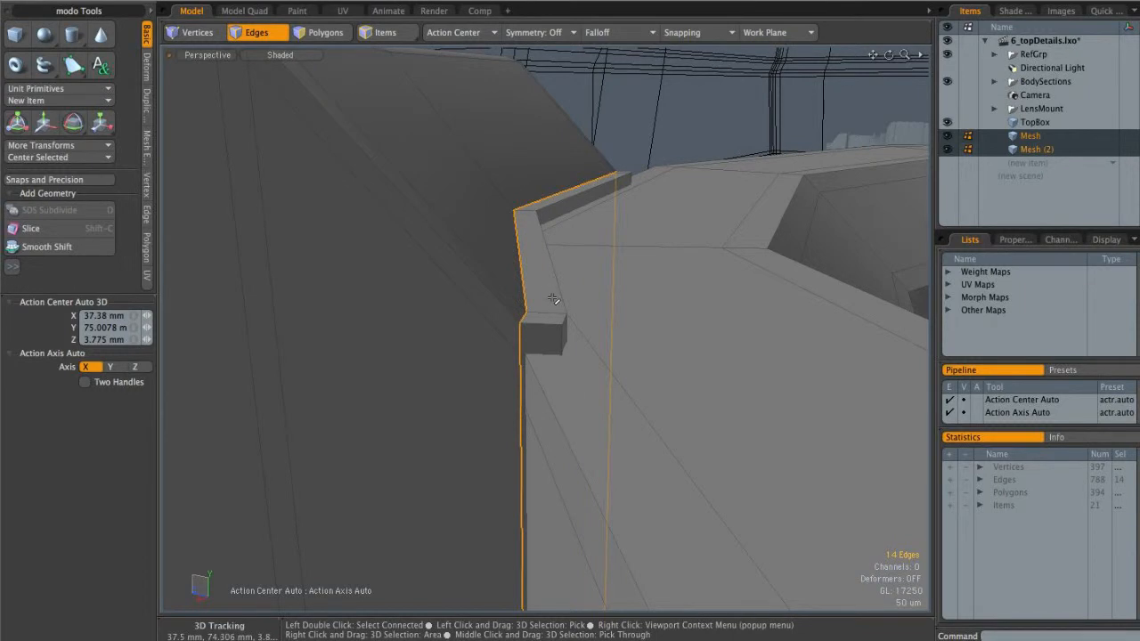
key("Delete")
Step: Loop-slice the block at 95% close to its dial-side end, turn on subdivision surfaces and review the block beside the dial
left_click(528, 274)
key("alt+c")
left_click_drag(531, 277, 610, 278)
left_click_drag(610, 277, 595, 299, "alt")
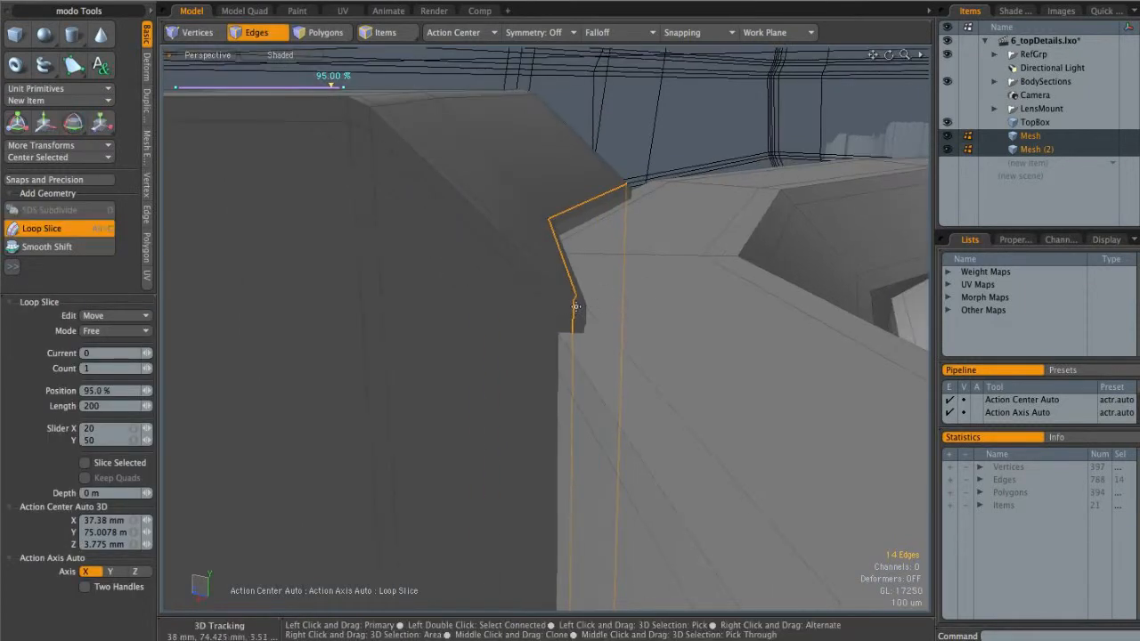
key("space")
left_click(669, 133)
left_click_drag(663, 188, 710, 191, "alt")
key("Tab")
scroll(671, 298, "down", 5)
right_click_drag(711, 192, 615, 258, "alt")
left_click_drag(615, 258, 570, 307, "alt")
right_click_drag(570, 307, 525, 292, "alt")
left_click_drag(597, 271, 602, 309, "alt")
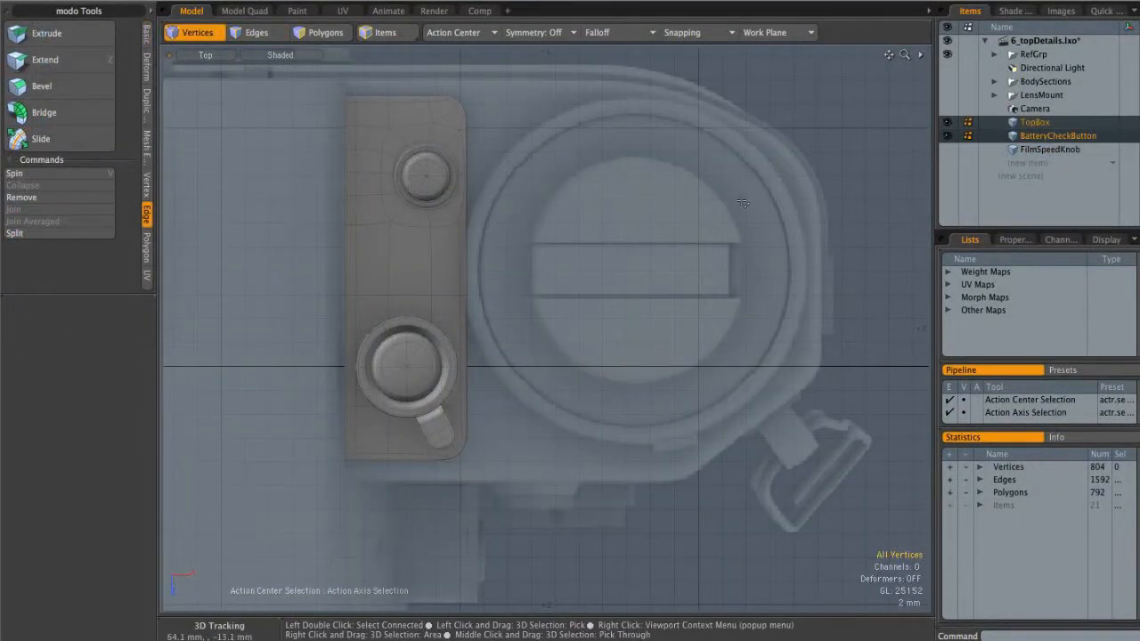
Step: Examine the large round knob area beside the top box against the top and front references and in perspective
left_click_drag(686, 187, 655, 216, "alt")
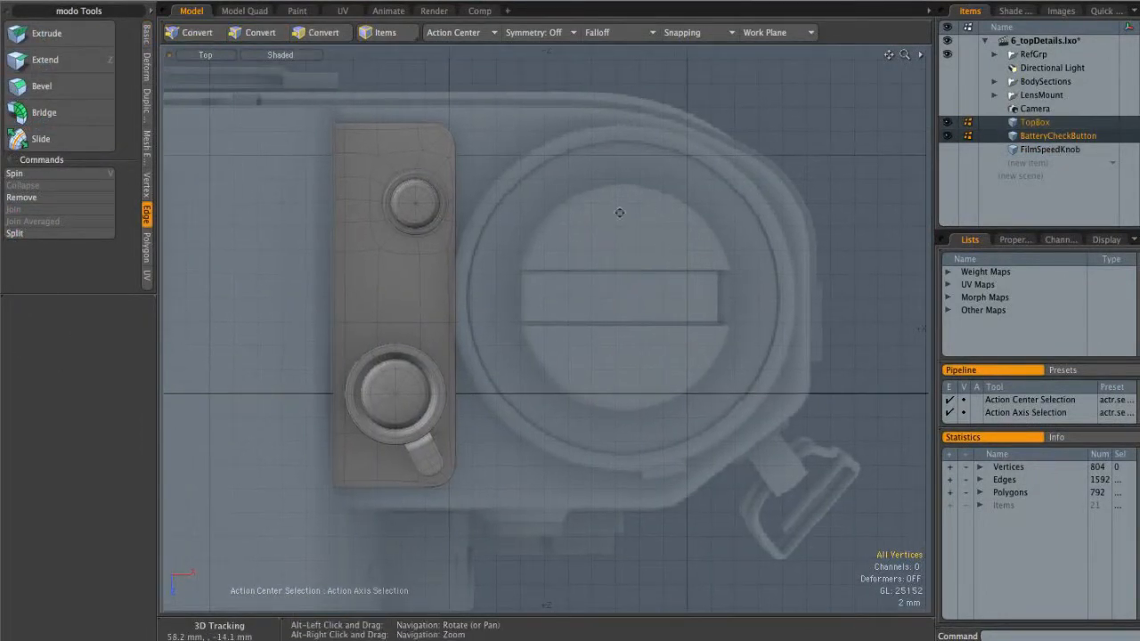
key("ctrl+space")
left_click(677, 297)
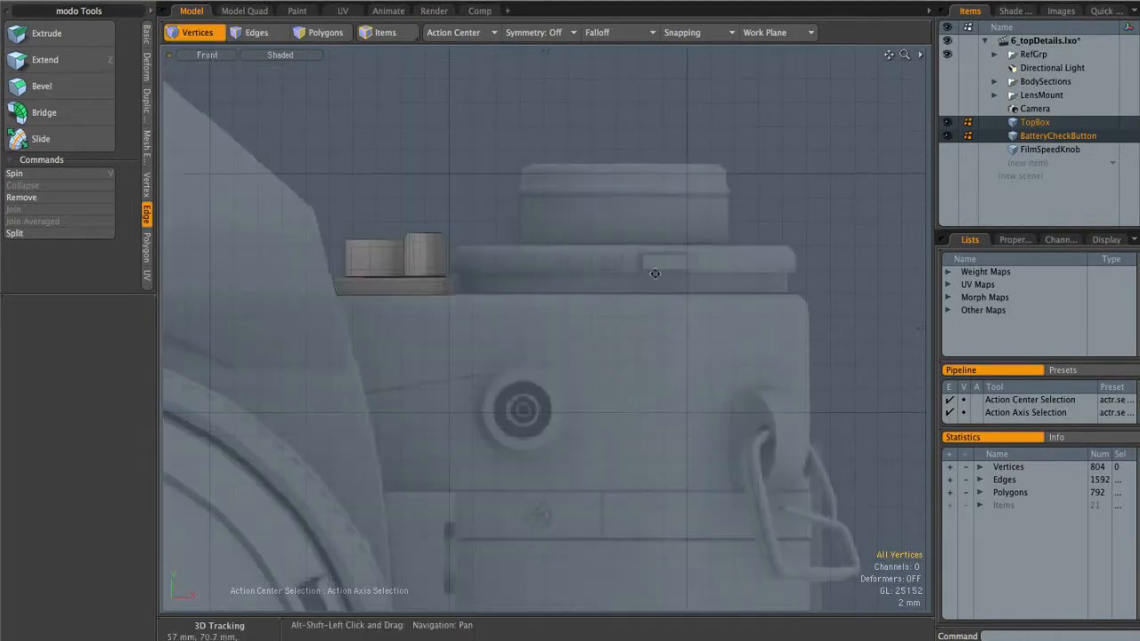
right_click_drag(629, 277, 458, 301, "alt")
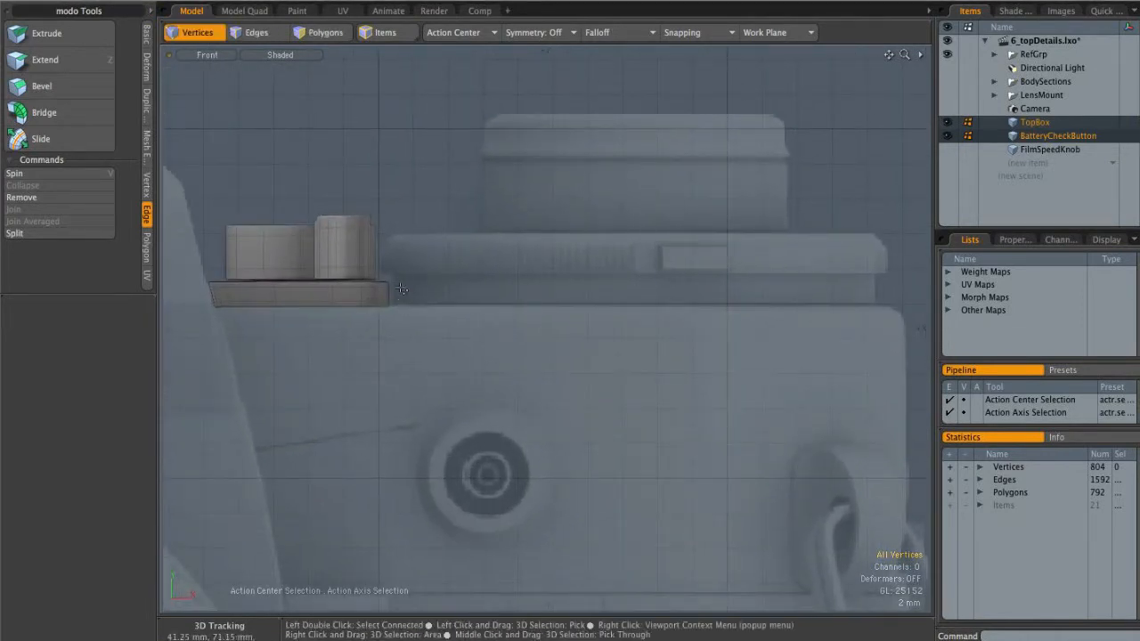
key("ctrl+space")
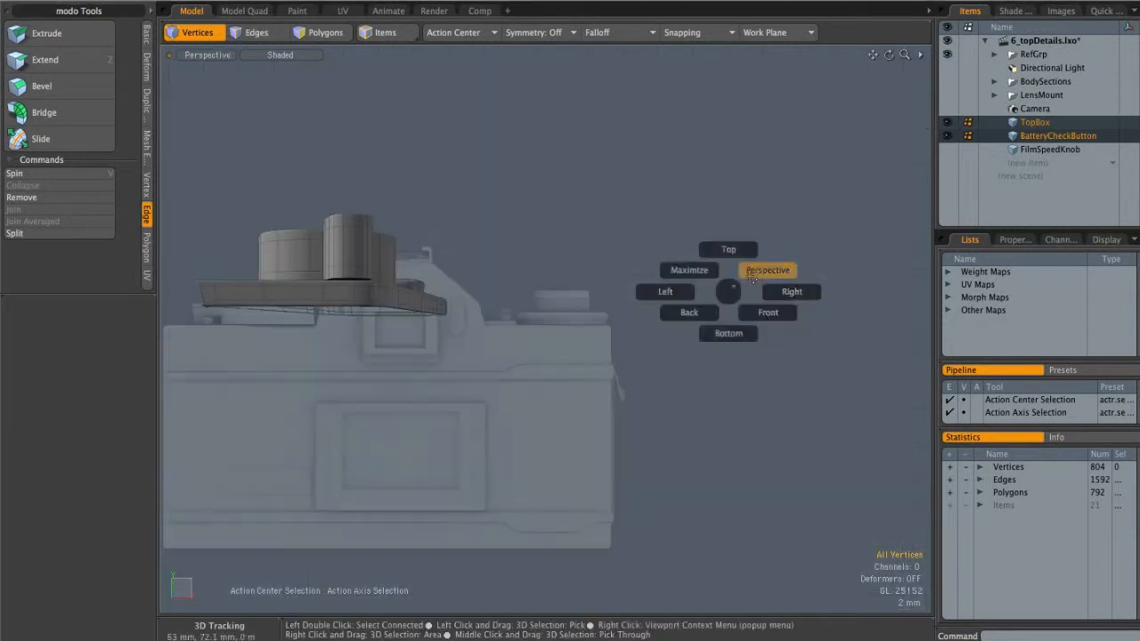
left_click(780, 267)
left_click_drag(686, 330, 371, 319, "alt")
key("3")
double_click(371, 319)
left_click(592, 332)
left_click_drag(591, 332, 605, 305, "alt")
Step: Make the FilmSpeedKnob mesh the active item over the reference image seen from above
key("ctrl+space")
left_click(668, 272)
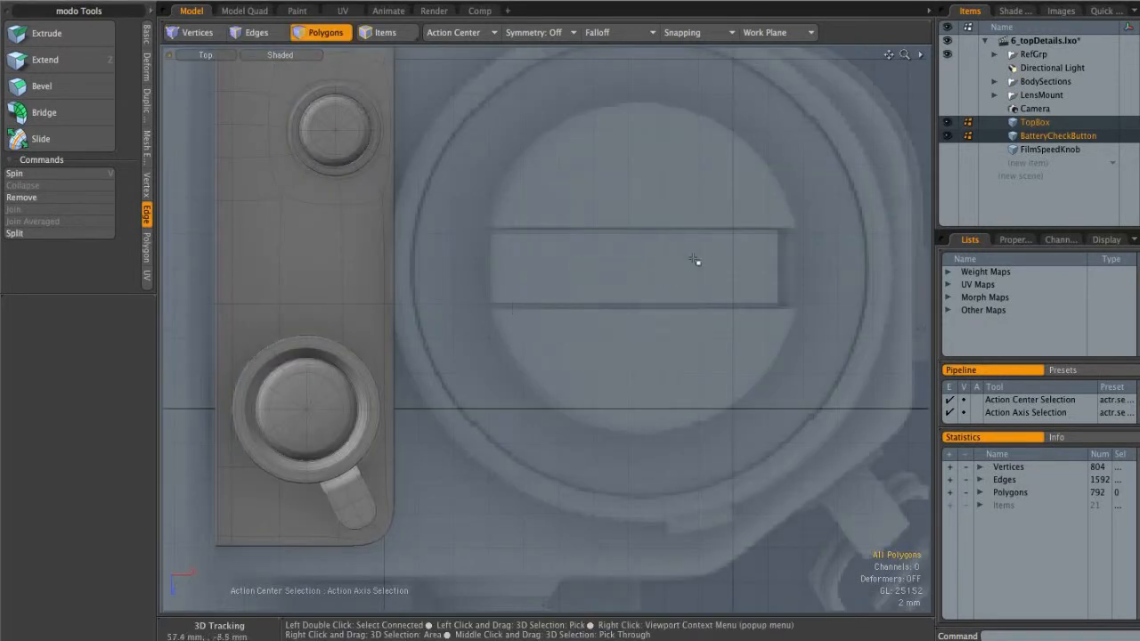
left_click_drag(669, 272, 632, 204, "ctrl+alt")
left_click_drag(632, 203, 684, 164, "alt+shift")
left_click_drag(693, 236, 644, 254, "alt+shift")
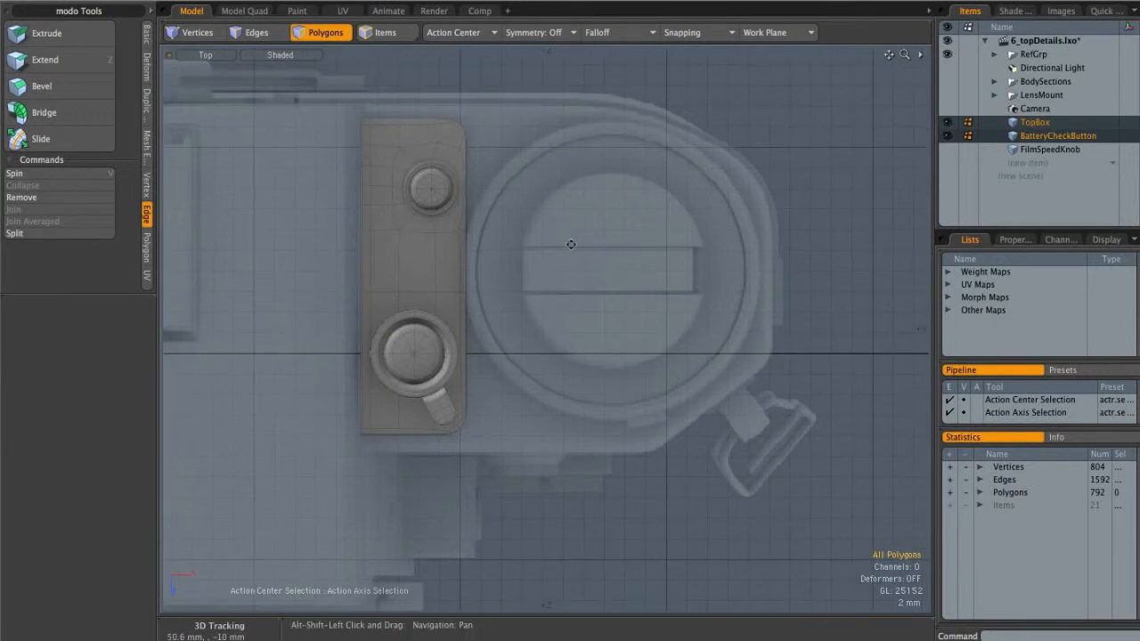
left_click_drag(572, 240, 538, 253, "alt+shift")
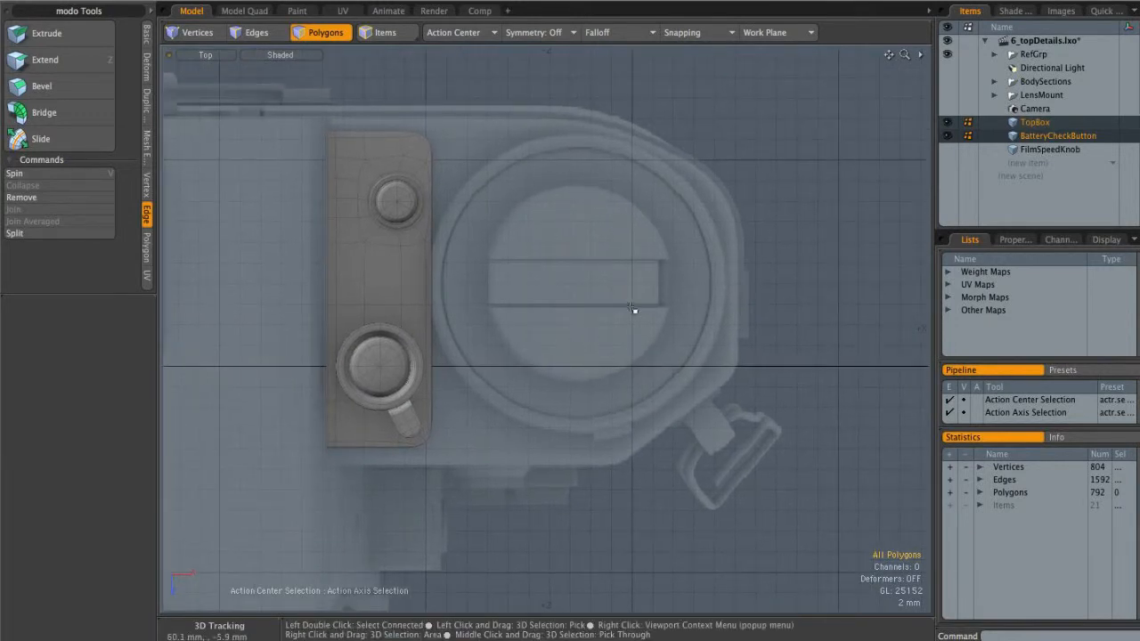
left_click(964, 152)
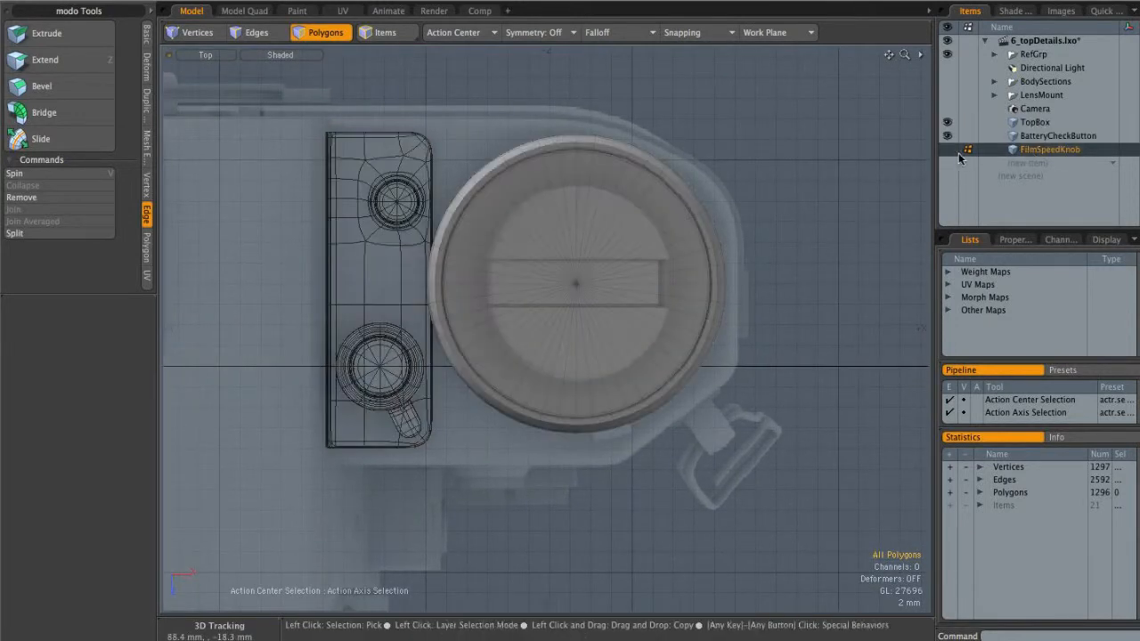
Step: Examine the FilmSpeedKnob mesh from several angles, including its rounded rim, side steps and underside
key("ctrl+space")
left_click(656, 257)
left_click_drag(602, 224, 526, 258, "alt")
scroll(624, 294, "up", 5)
left_click(663, 312)
left_click_drag(665, 312, 460, 169, "alt")
scroll(678, 297, "down", 3)
key("ctrl+space")
left_click(510, 299)
scroll(401, 289, "up", 3)
left_click_drag(442, 289, 565, 288, "alt")
double_click(445, 276)
left_click(613, 145)
scroll(614, 278, "up", 4)
scroll(596, 307, "down", 5)
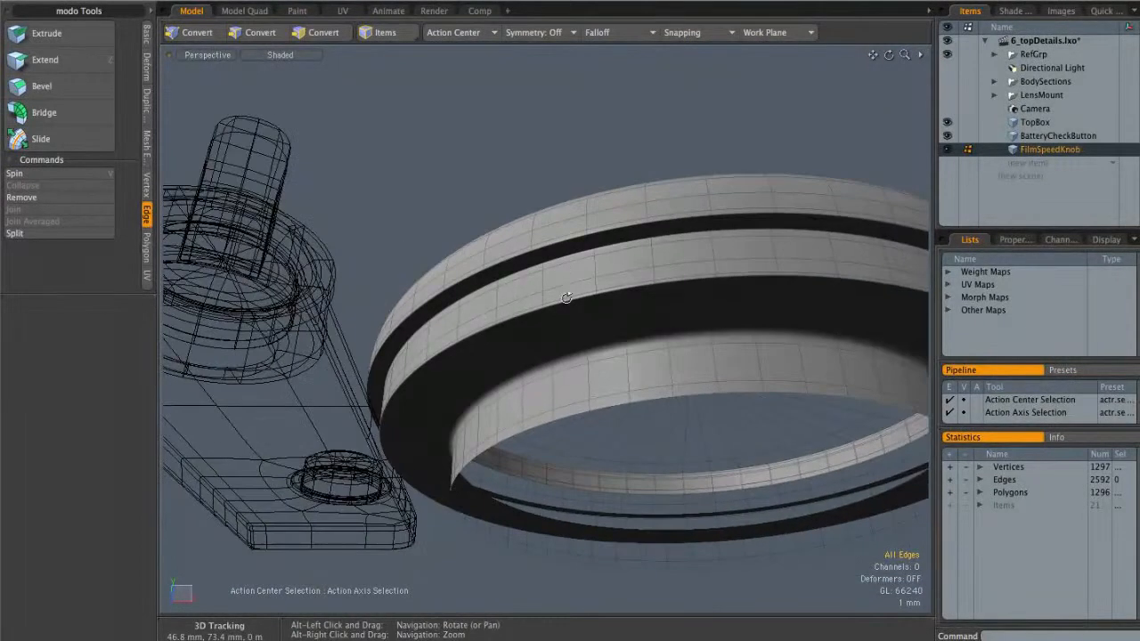
Step: Compare the FilmSpeedKnob's profile with the front reference and inspect its top rim groove with subdivision surfaces off
key("ctrl+space")
left_click(628, 320)
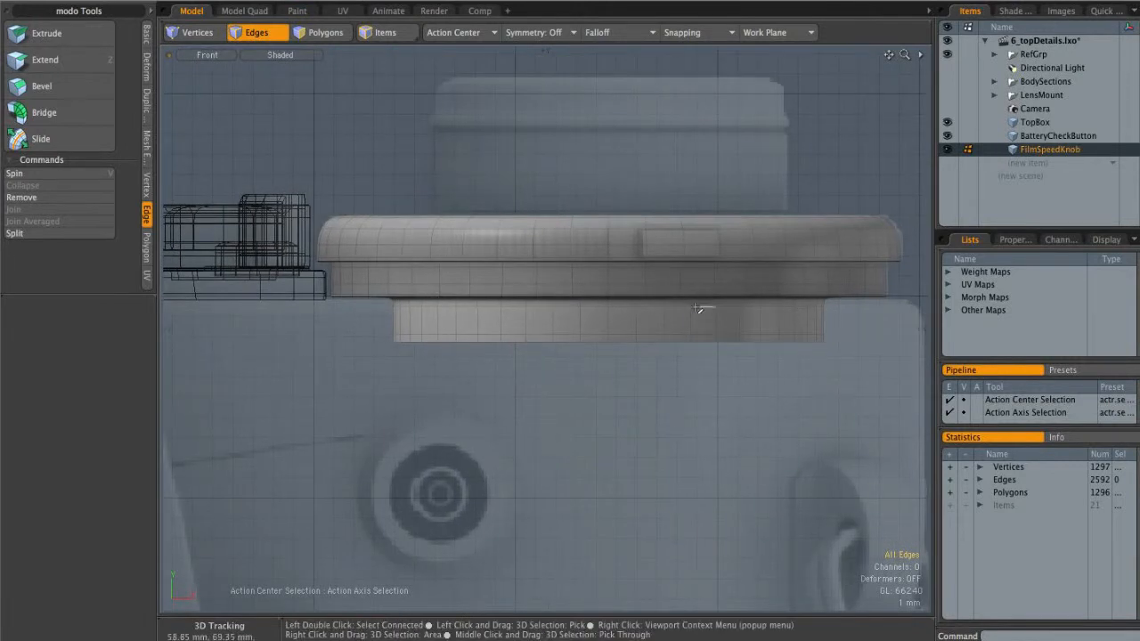
key("ctrl+space")
left_click(656, 279)
key("Tab")
right_click_drag(449, 279, 463, 250, "alt")
left_click_drag(462, 241, 406, 246, "alt")
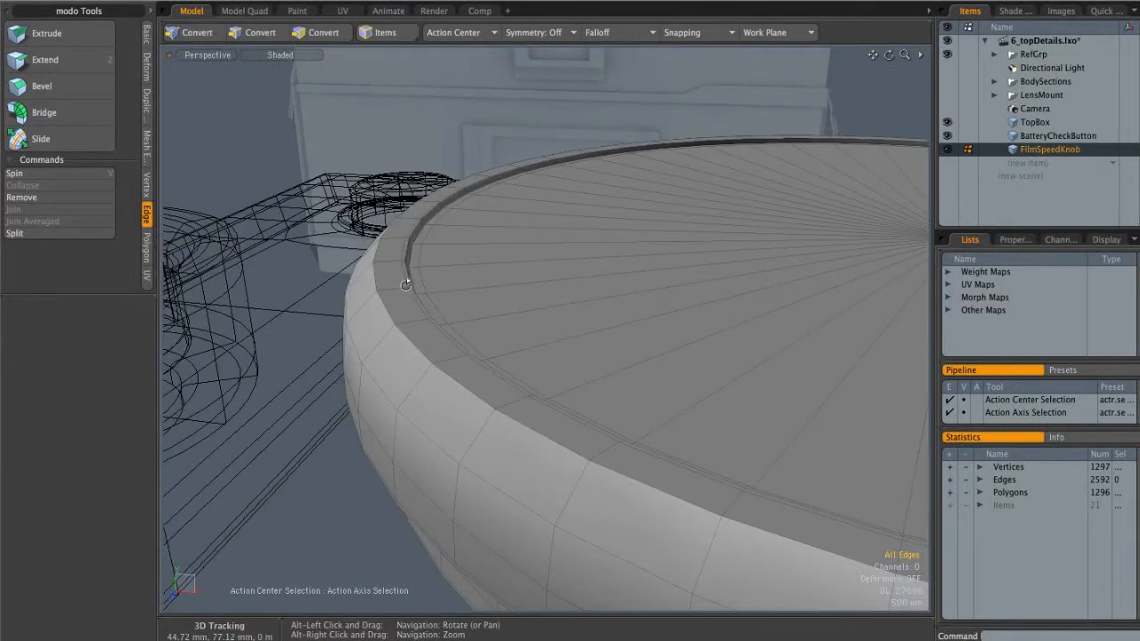
Step: Examine the FilmSpeedKnob's rim groove up close and compare the subdivided rim with the reference seen from above
left_click_drag(435, 263, 460, 252, "alt")
left_click_drag(609, 268, 623, 275, "alt+shift")
right_click_drag(623, 274, 675, 248, "alt")
left_click_drag(684, 205, 627, 235, "alt")
scroll(643, 217, "down", 4, "alt")
key("Tab")
key("ctrl+space")
left_click(641, 197)
right_click_drag(644, 267, 605, 269, "alt")
left_click_drag(717, 393, 674, 336, "alt")
right_click_drag(674, 336, 733, 328, "alt")
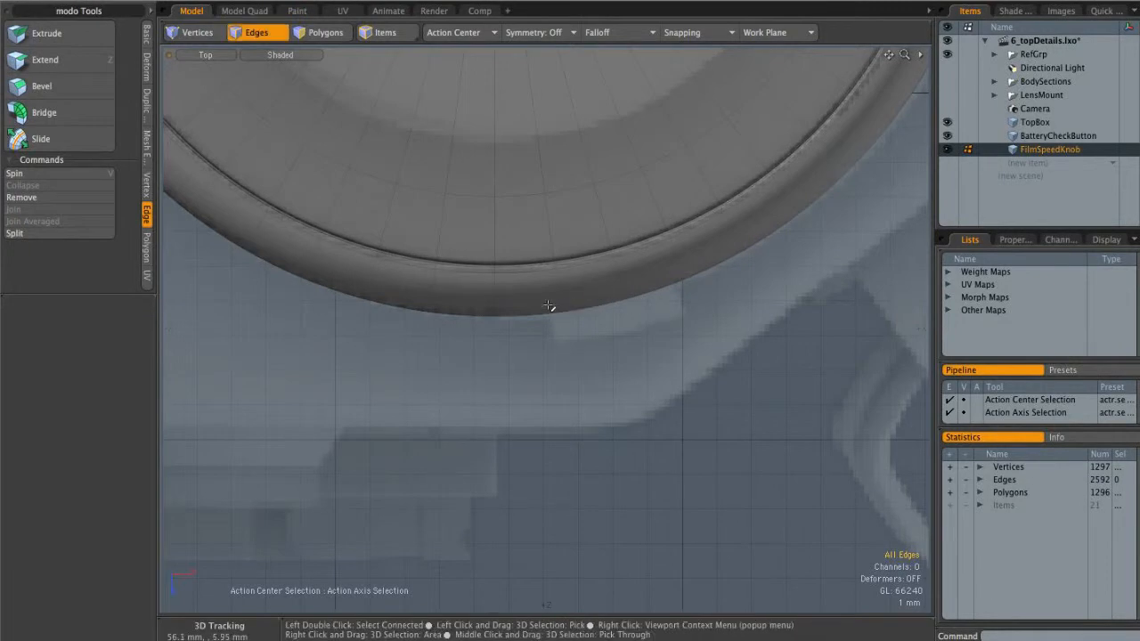
Step: Compare the knob's rounded rim and middle band with the rectangular notch in the front reference
key("ctrl+space")
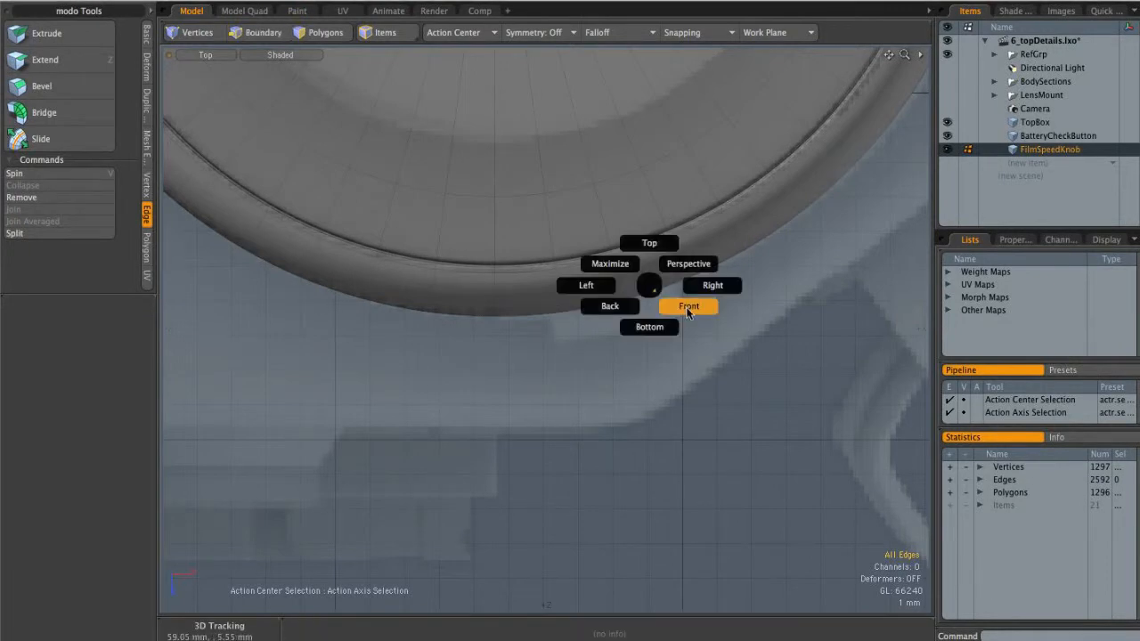
left_click(687, 307)
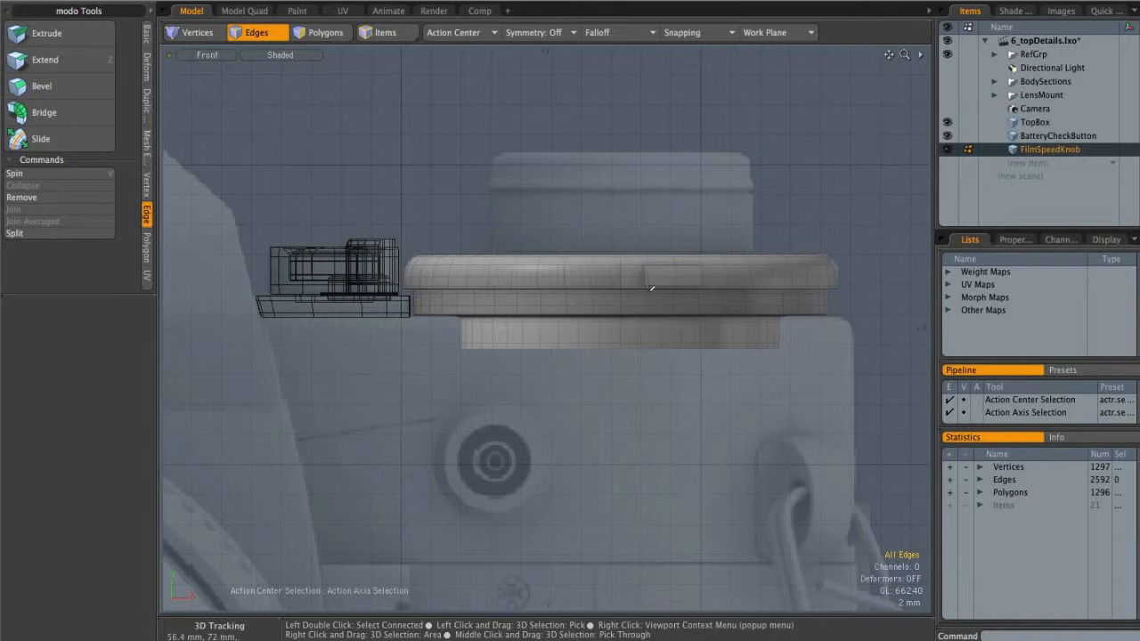
scroll(646, 279, "up", 3)
left_click(662, 280)
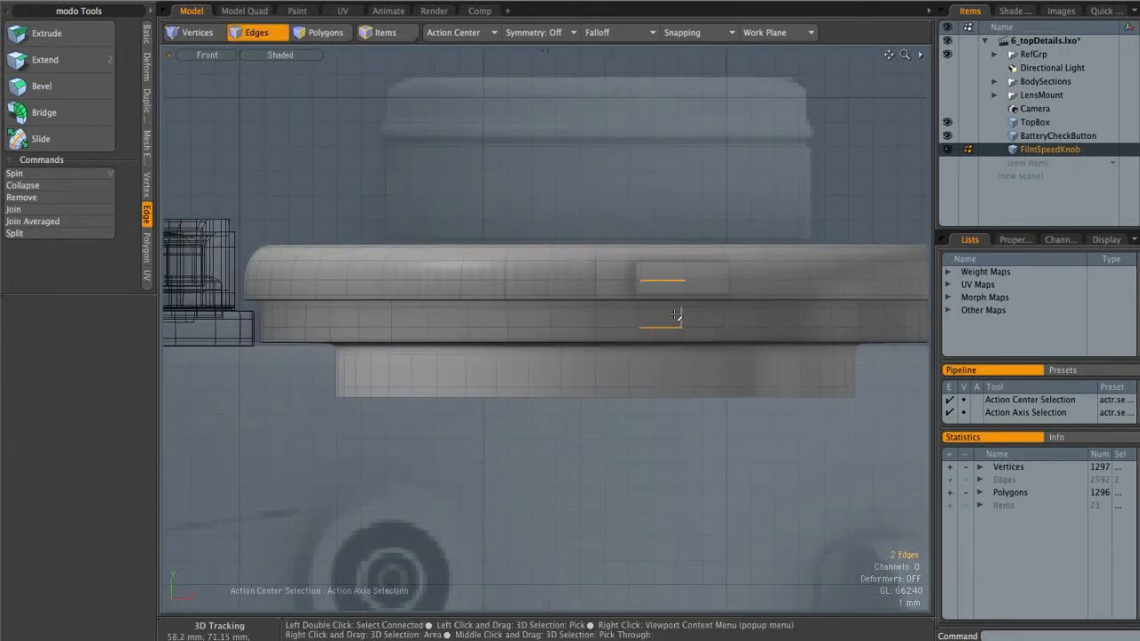
key("ctrl+space")
left_click(722, 265)
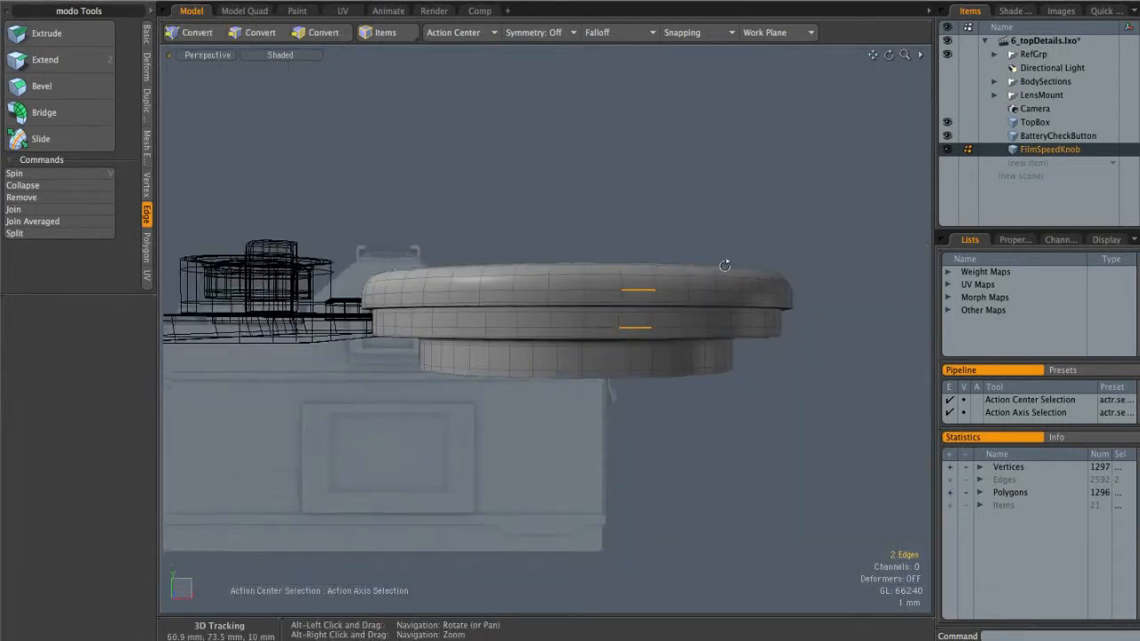
left_click_drag(723, 260, 742, 362, "alt")
left_click(745, 362)
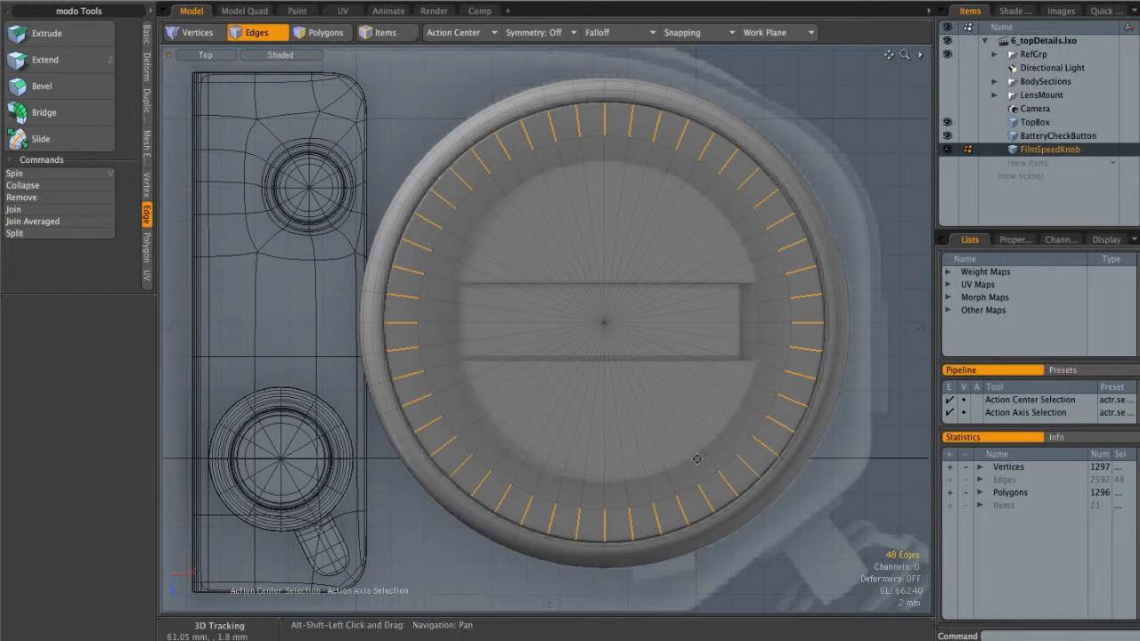
Step: Rotate the whole FilmSpeedKnob mesh slightly about the Y axis with an automatic action center to align its divisions with the reference notch
left_click_drag(699, 477, 674, 374, "alt+shift")
key("3")
double_click(636, 397)
left_click_drag(630, 430, 660, 381, "alt+shift")
key("e")
left_click_drag(574, 147, 577, 180, "alt+shift")
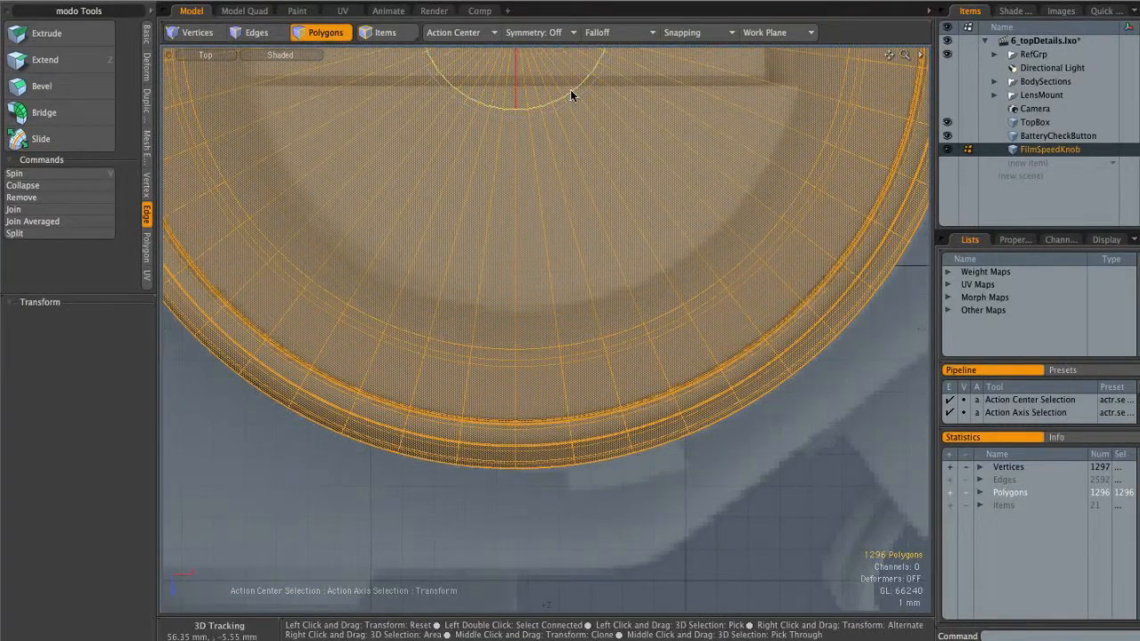
left_click(460, 33)
left_click(463, 24)
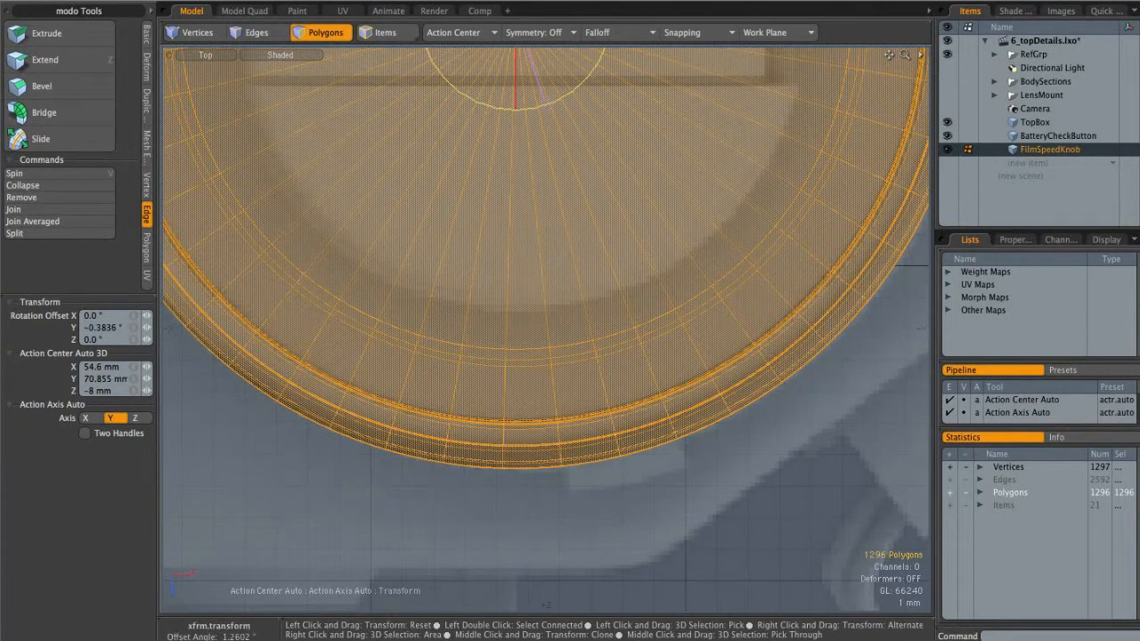
key("ctrl+space")
left_click(646, 333)
left_click_drag(647, 333, 644, 548, "alt")
key("space")
left_click(644, 548)
key("ctrl+space")
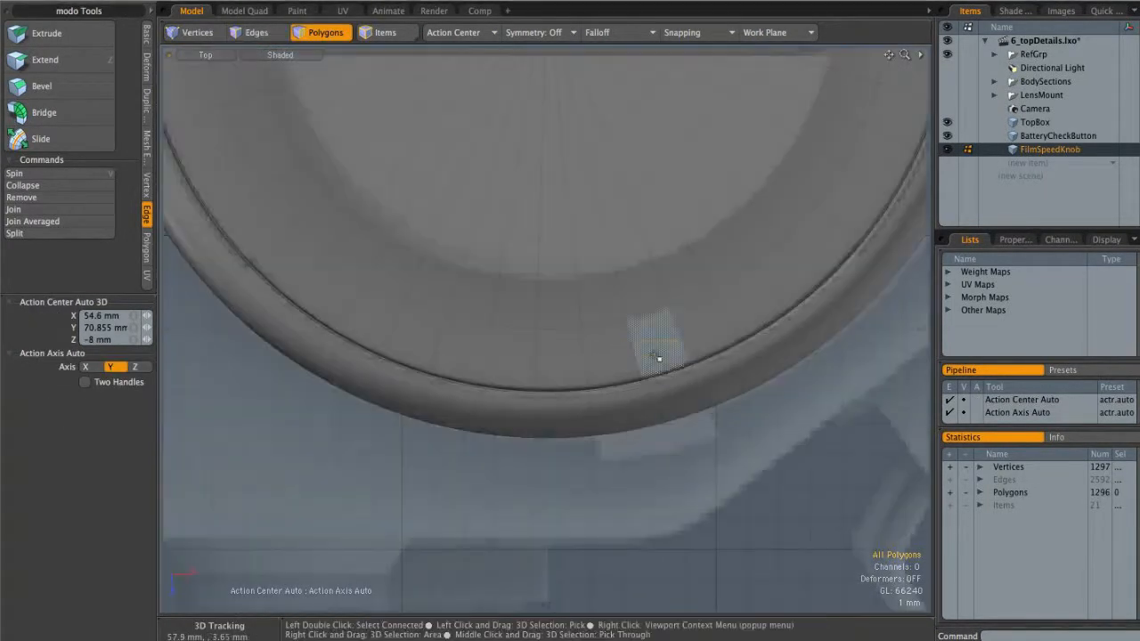
Step: Delete the rim and middle-band polygons at the front of the knob to open a rectangular notch two polygons wide
key("ctrl+space")
left_click(688, 388)
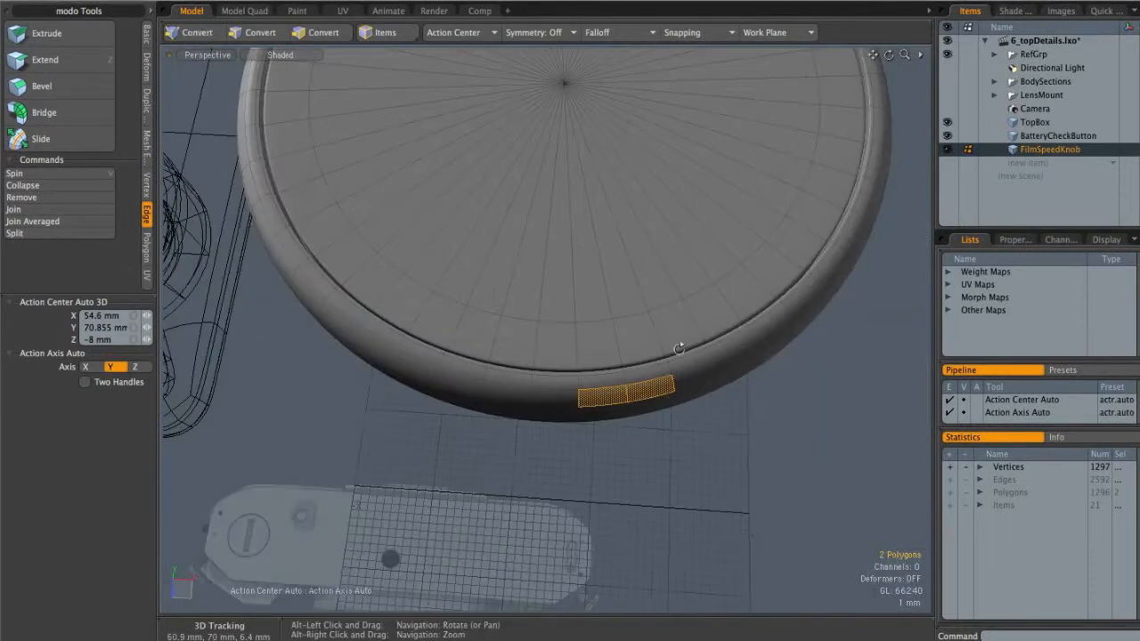
left_click_drag(658, 353, 657, 315, "alt")
left_click(608, 534)
left_click_drag(608, 532, 608, 383, "alt")
mouse_move(595, 356)
left_mouse_down()
mouse_move(647, 354)
mouse_move(585, 328)
mouse_move(605, 415)
mouse_move(579, 415)
left_mouse_up()
left_click(674, 203)
mouse_move(646, 342)
left_mouse_down("alt")
mouse_move(659, 350)
mouse_move(618, 382)
mouse_move(633, 406)
mouse_move(596, 383)
mouse_move(671, 383)
mouse_move(663, 403)
mouse_move(581, 410)
mouse_move(602, 408)
mouse_move(582, 420)
mouse_move(595, 352)
mouse_move(589, 364)
left_mouse_up("alt")
double_click(574, 420)
key("3")
mouse_move(590, 363)
left_mouse_down("alt")
mouse_move(615, 315)
mouse_move(682, 312)
mouse_move(686, 275)
mouse_move(614, 356)
mouse_move(618, 395)
mouse_move(667, 320)
mouse_move(571, 391)
left_mouse_up("alt")
key("Delete")
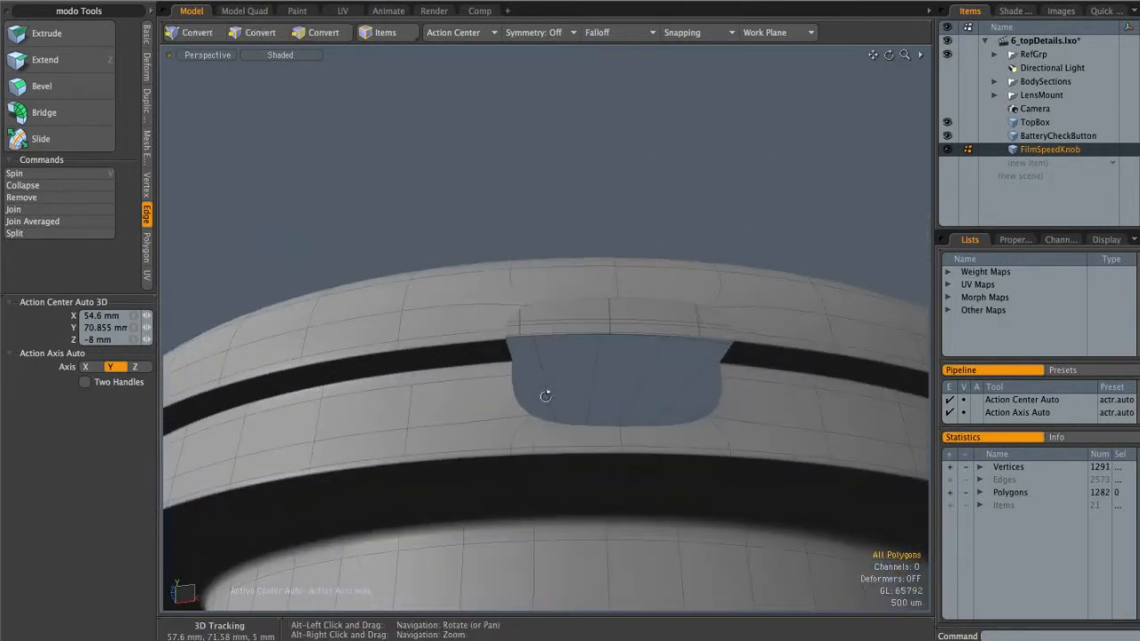
Step: Try adding a vertical loop slice next to the notch's left side with subdivision surfaces off
left_click_drag(650, 342, 526, 398, "alt")
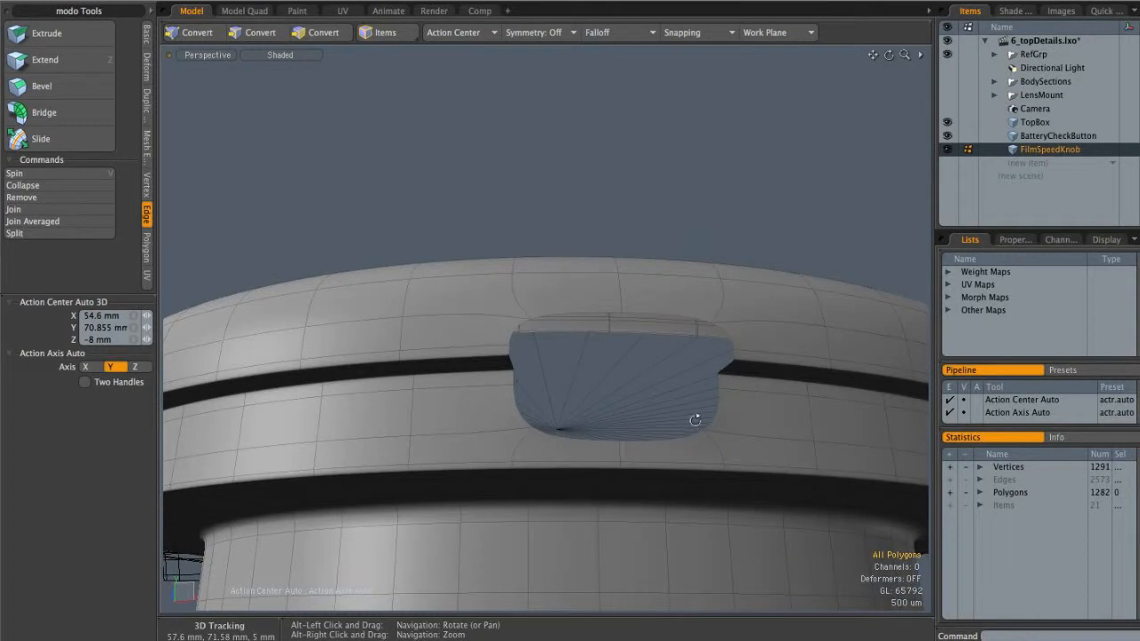
left_click_drag(595, 371, 462, 329, "alt")
key("Tab")
key("2")
left_click(529, 329)
key("alt+c")
left_click(529, 328)
key("space")
Step: Try adding a vertical loop slice next to the notch's right side and check the subdivided rim from above
left_click(794, 324)
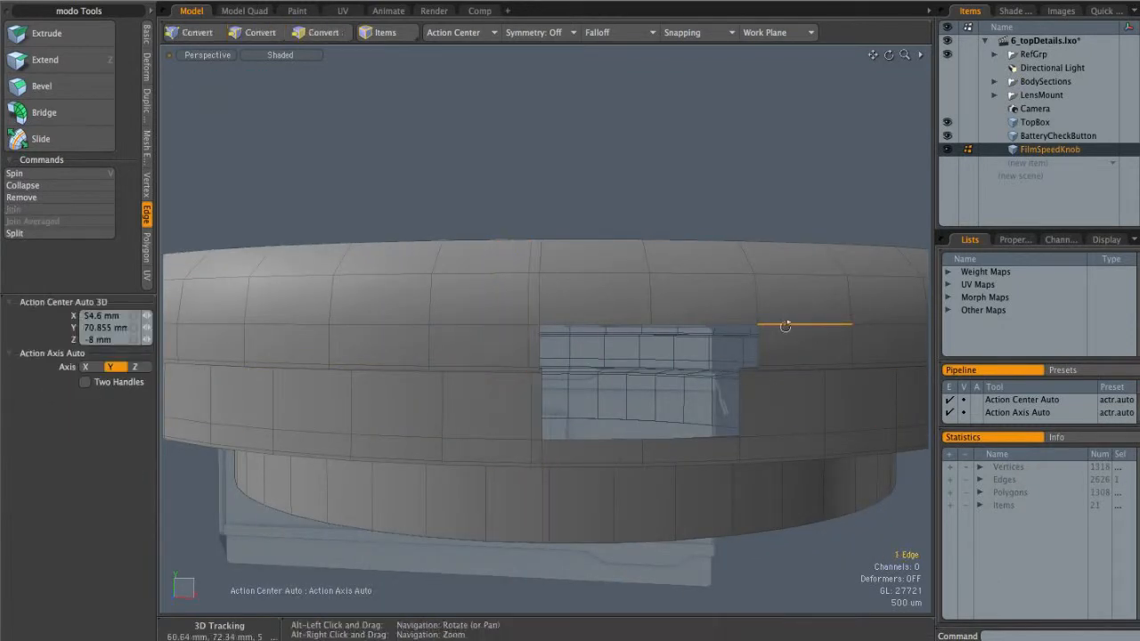
key("alt+c")
left_click_drag(786, 329, 703, 328)
key("space")
left_click(738, 175)
key("Tab")
left_click_drag(757, 229, 725, 414, "alt")
key("ctrl+space")
left_click(704, 345)
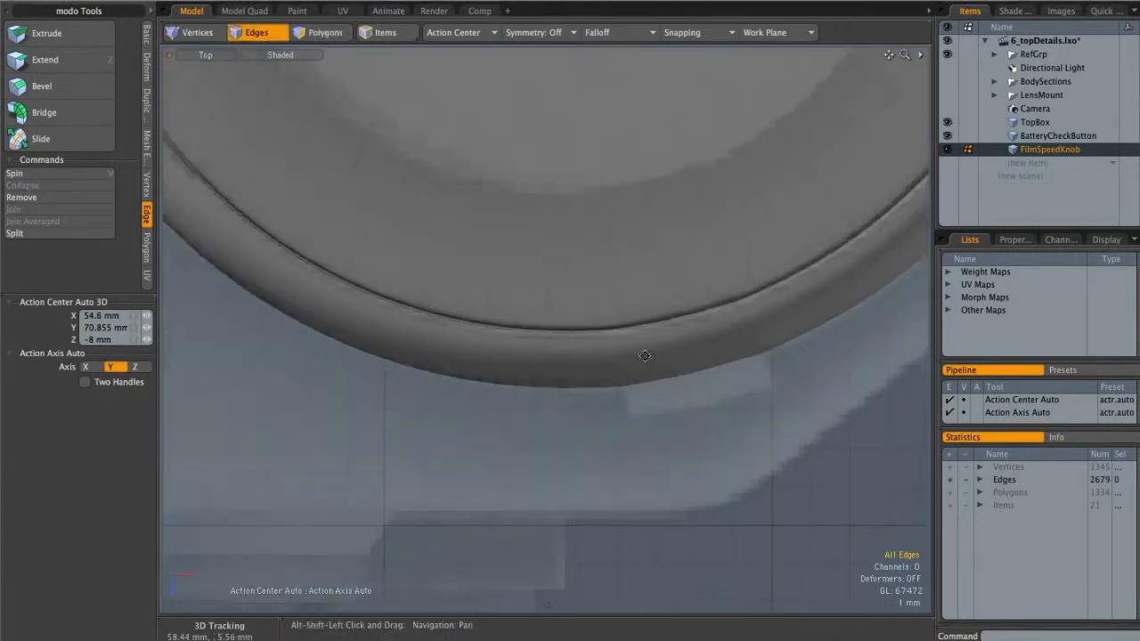
Step: Check the rim around the notch against the top reference and undo the vertical loop slices beside it
key("2")
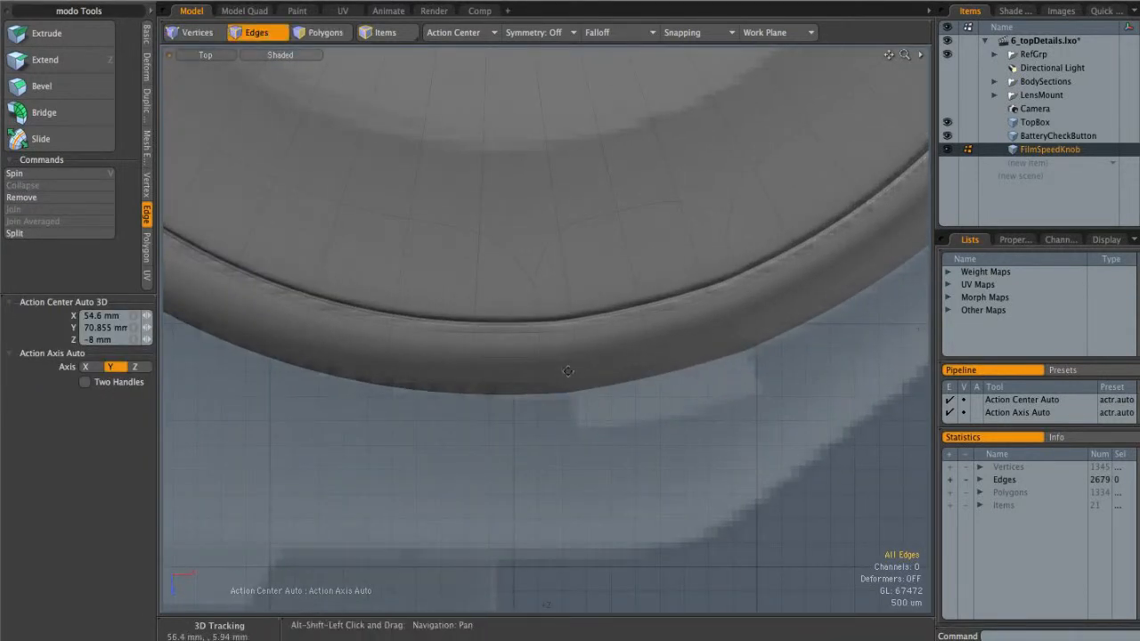
scroll(567, 374, "up", 3)
key("ctrl+space")
left_click(637, 390)
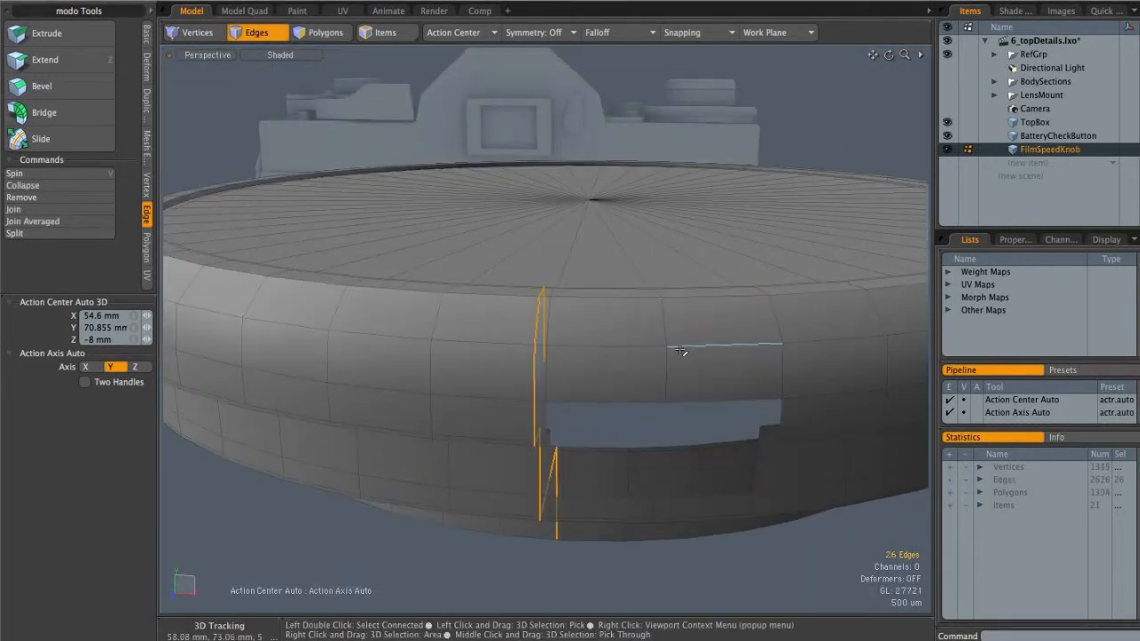
key("alt+c")
left_click_drag(643, 359, 633, 326, "alt")
left_click(633, 356)
left_click_drag(633, 374, 532, 297, "alt")
key("ctrl+z")
key("space")
left_click(661, 178)
Step: Add horizontal loop slices around the knob just above and just below the notch's upper edge, the lower one at 20%
scroll(532, 296, "up", 3)
left_click(511, 285)
key("alt+c")
left_click(511, 286)
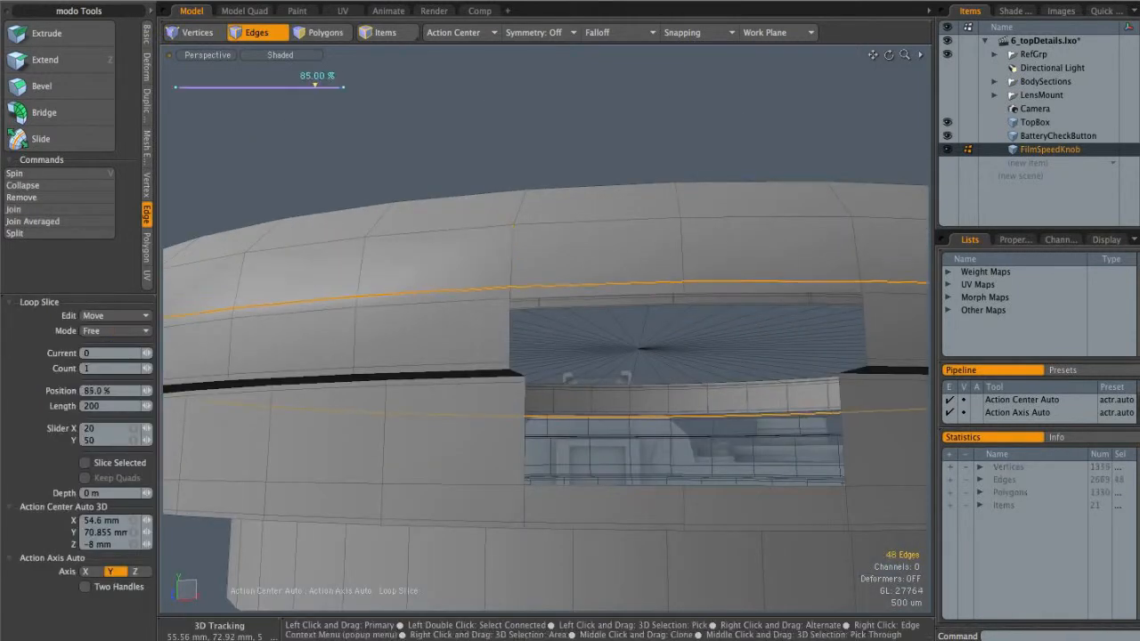
key("space")
left_click(354, 323)
key("alt+c")
left_click(355, 317)
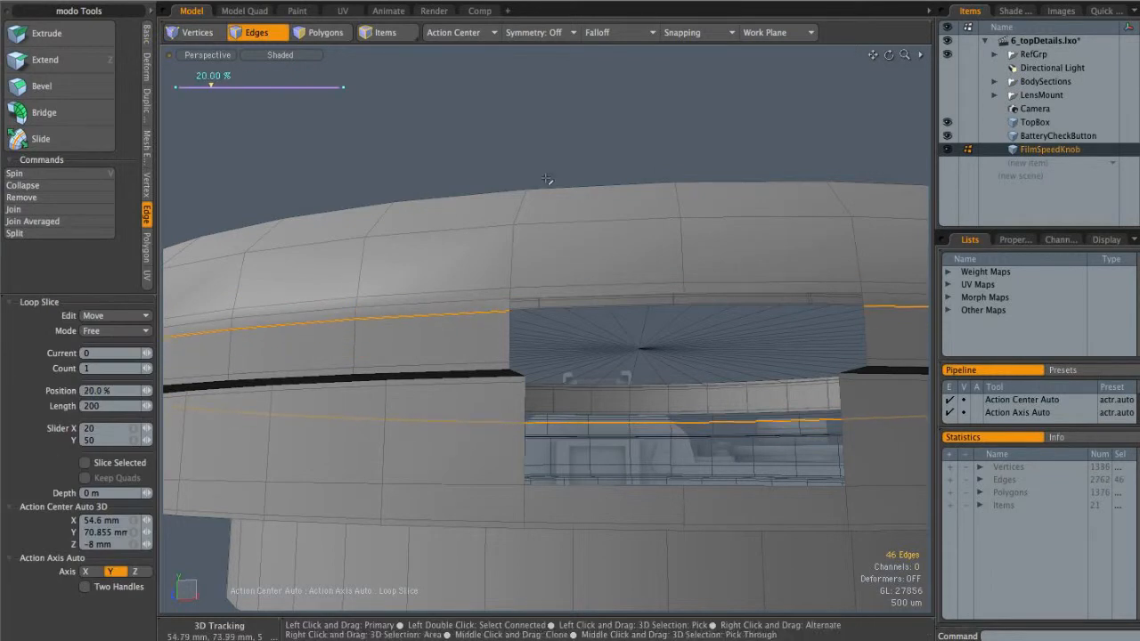
key("space")
left_click(606, 274)
Step: Add horizontal loop slices around the middle band on both sides of the notch's lower edge, and turn subdivision surfaces on
left_click_drag(606, 338, 555, 326, "alt")
left_click(372, 356)
key("alt+c")
left_click(372, 369)
left_click_drag(348, 379, 378, 407)
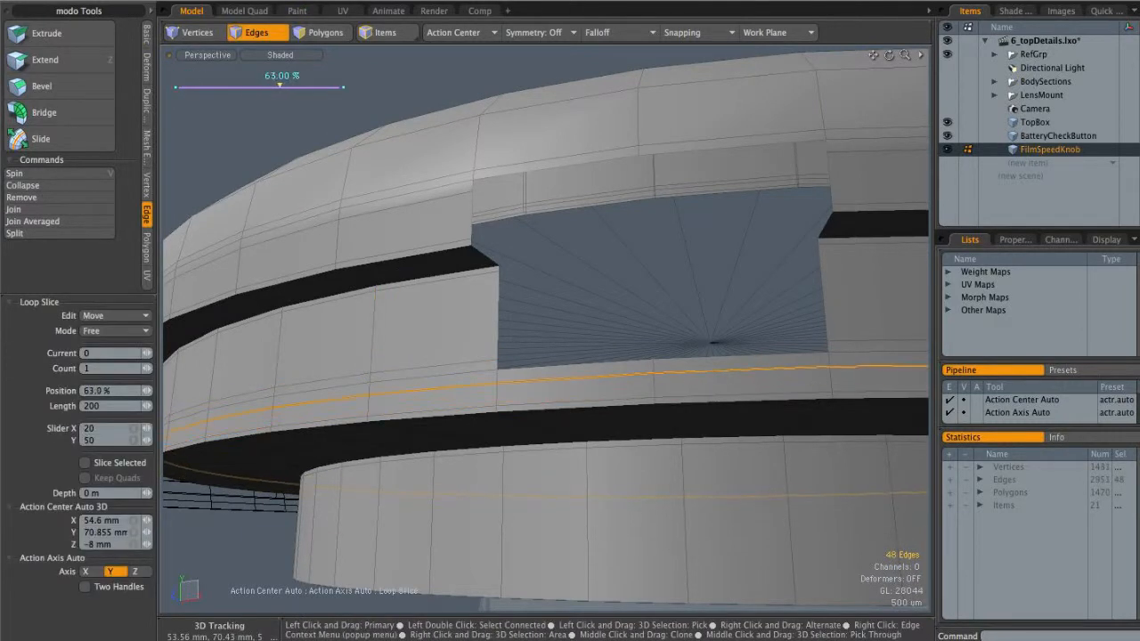
key("space")
left_click(573, 305)
left_click_drag(572, 305, 597, 300, "alt")
key("Tab")
Step: Examine the notch's corners and edges from several angles, with subdivision surfaces on and off
left_click_drag(428, 382, 567, 392, "alt")
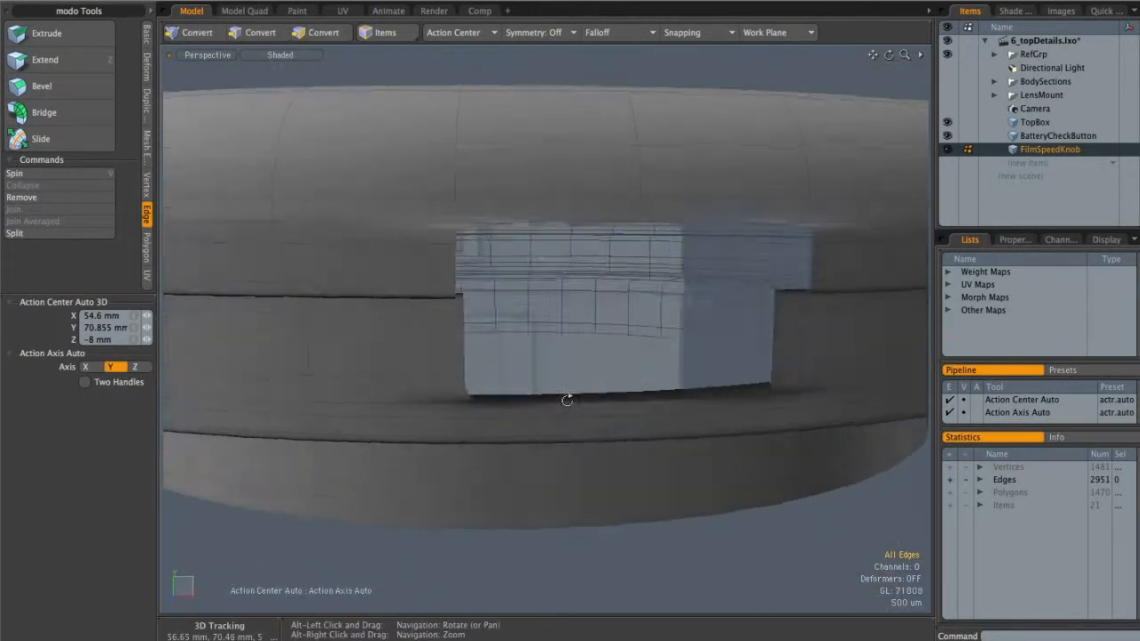
scroll(567, 390, "down", 5)
mouse_move(577, 349)
left_mouse_down("alt")
mouse_move(580, 400)
mouse_move(570, 323)
mouse_move(561, 358)
left_mouse_up("alt")
scroll(570, 324, "up", 5)
left_click_drag(519, 322, 544, 344, "alt")
scroll(570, 355, "up", 4)
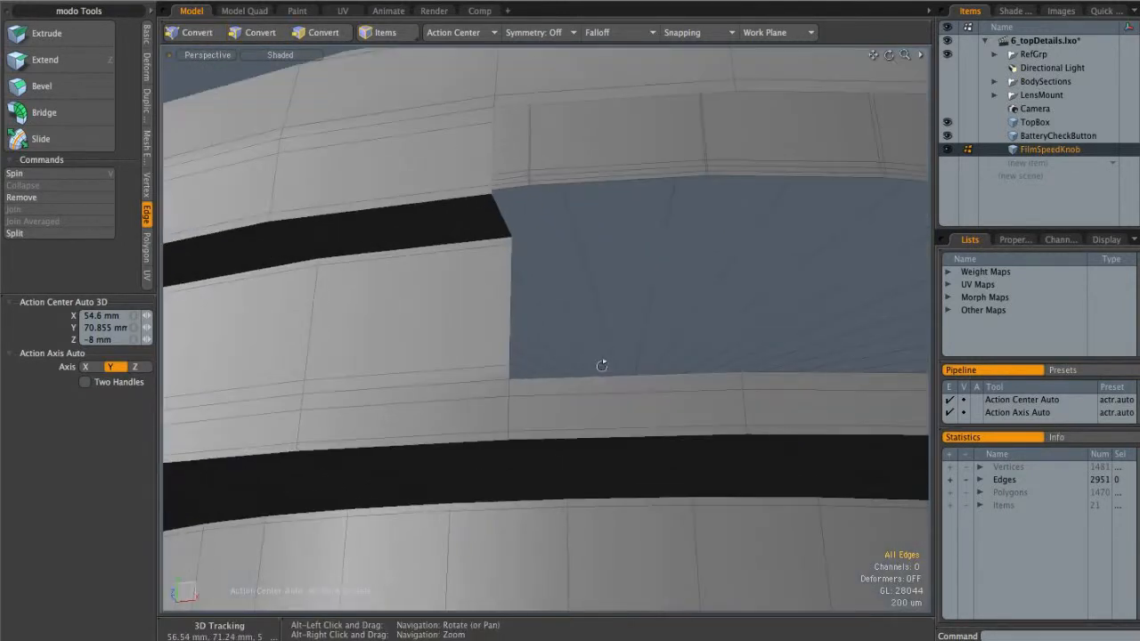
left_click_drag(600, 366, 610, 324, "alt")
left_click_drag(545, 360, 554, 378, "alt")
Step: Try a vertical loop slice at 90% through the polygons below the notch, close to its lower left corner
left_click(567, 386)
key("alt+c")
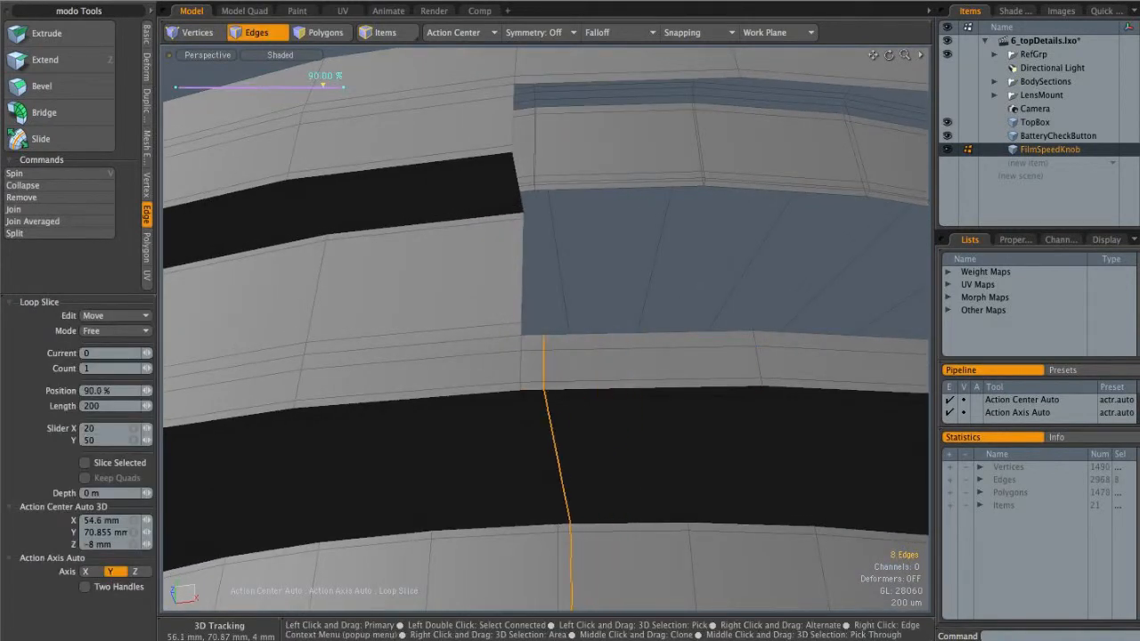
key("space")
left_click(600, 315)
left_click_drag(603, 317, 543, 357, "alt")
scroll(544, 356, "up", 3)
Step: Cut a short edge across the polygon corner at the notch's lower left with Edge Slice
key("c")
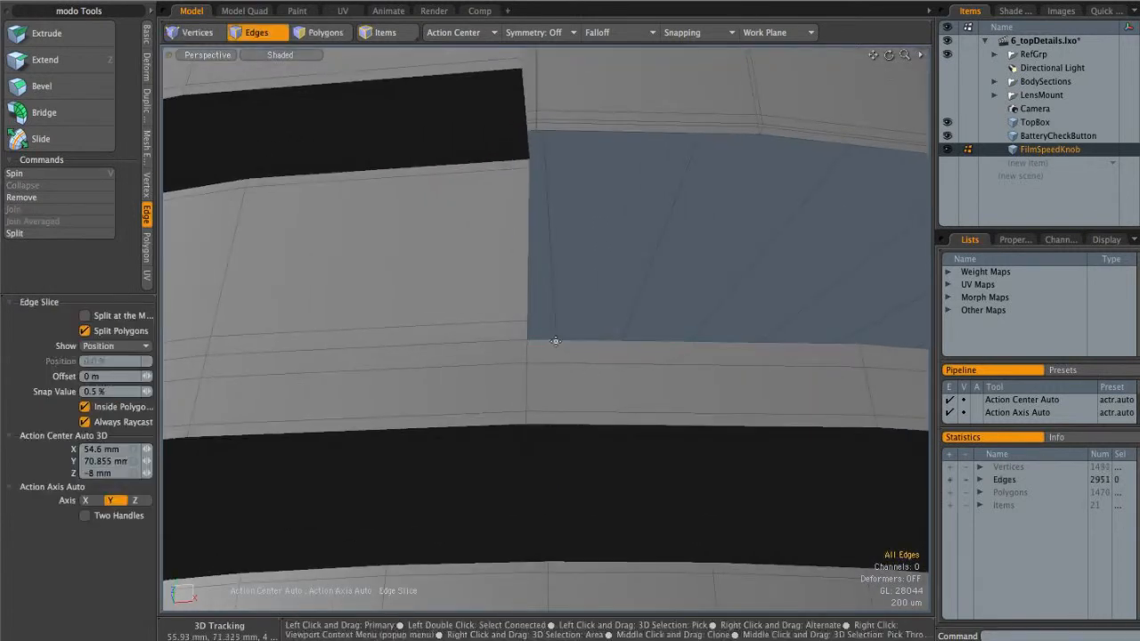
key("space")
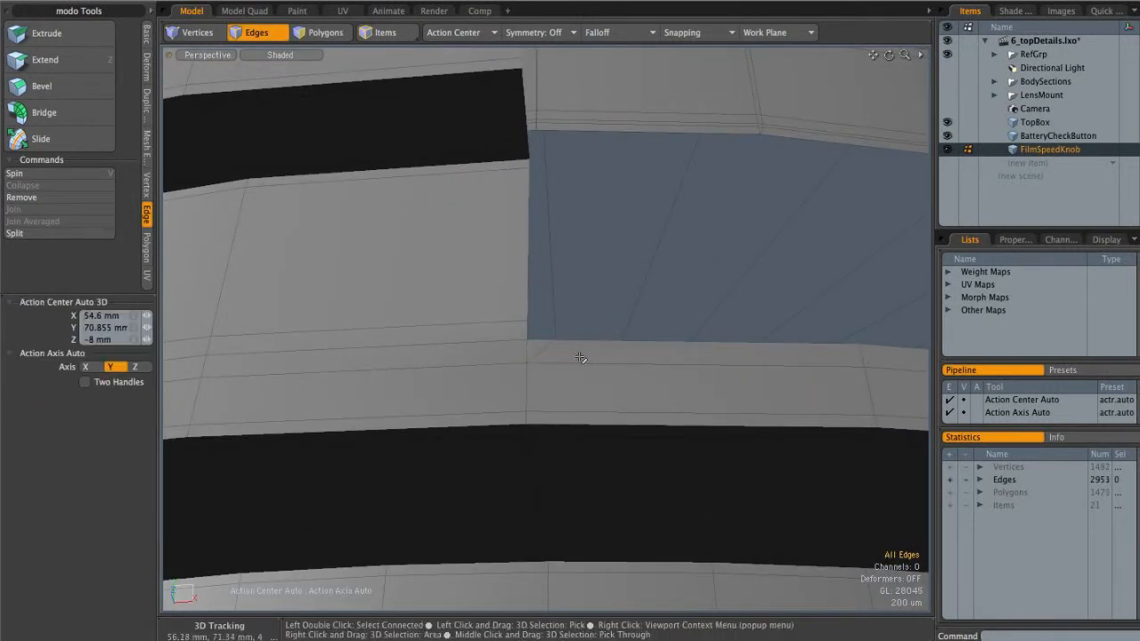
left_click_drag(575, 372, 523, 367, "alt")
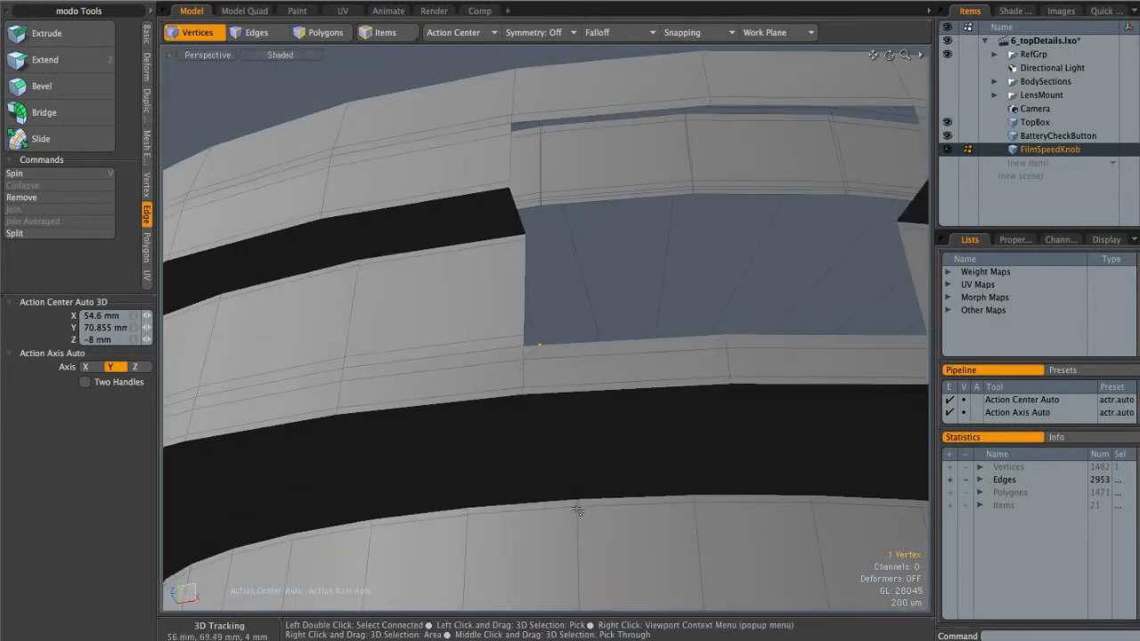
Step: Cut matching short edges across the notch's other three corners and check the result with subdivision surfaces
left_click_drag(524, 379, 624, 342, "alt")
key("alt+c")
left_click(646, 362)
scroll(721, 355, "down", 3)
left_click_drag(720, 355, 660, 248, "alt")
scroll(646, 262, "up", 2)
left_click_drag(660, 249, 425, 211, "alt+shift")
scroll(445, 255, "down", 3)
key("q")
left_click_drag(445, 255, 510, 377, "alt")
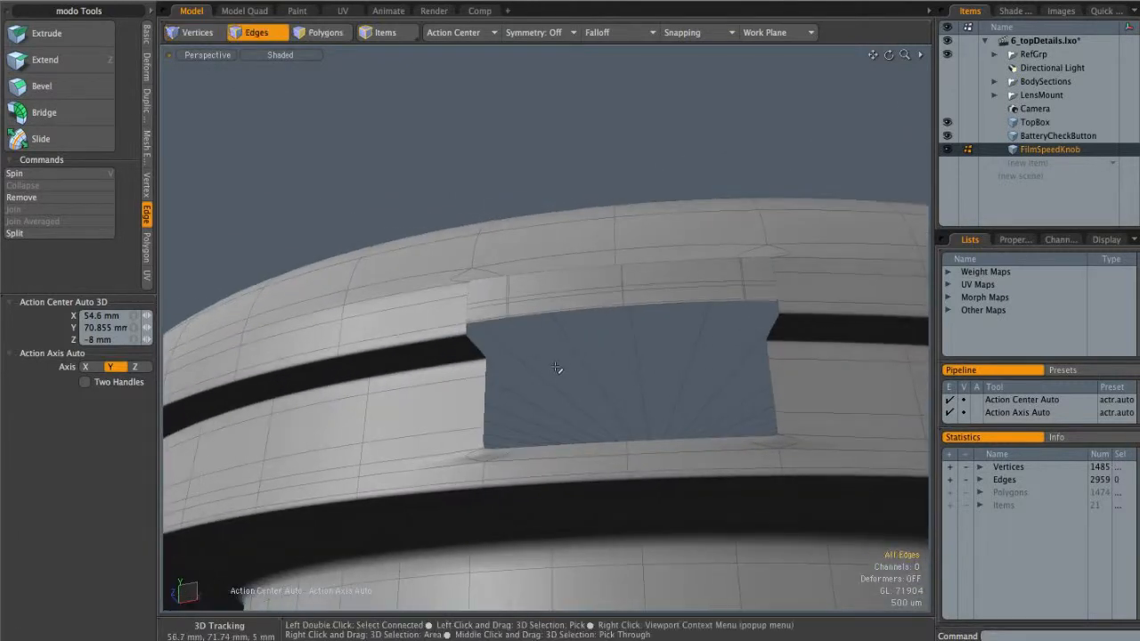
Step: Extend the groove ledge's edges on both sides of the notch upward by about 75 µm with subdivision surfaces off
key("3")
left_click_drag(465, 311, 485, 287, "alt")
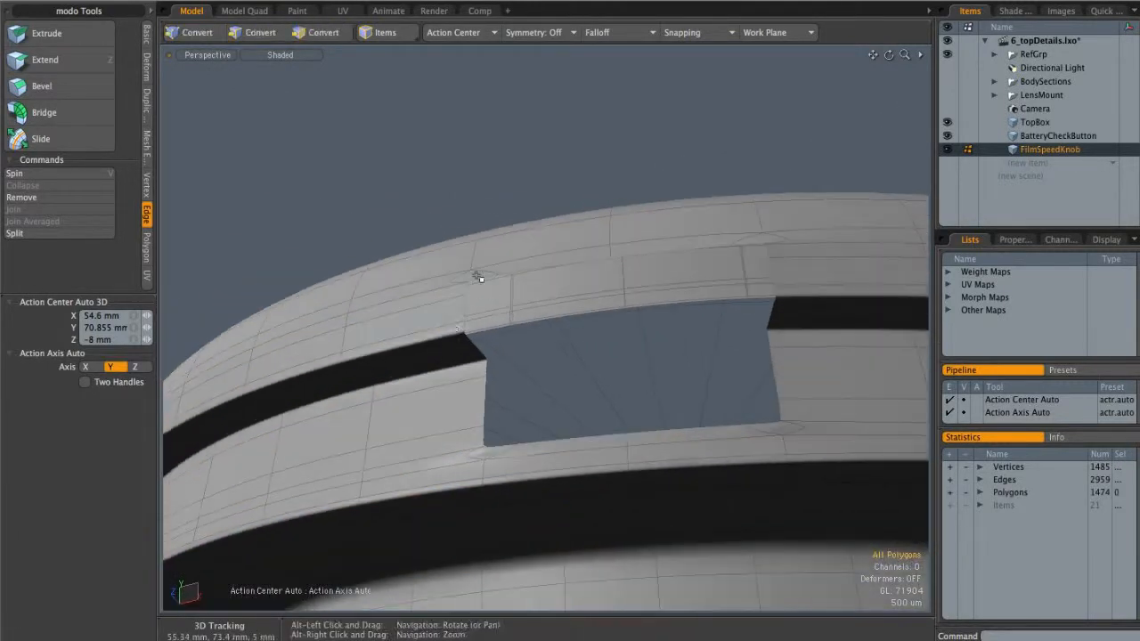
left_click_drag(624, 346, 492, 307, "alt")
scroll(470, 359, "up", 5)
left_click(451, 322)
left_click(457, 306)
left_click_drag(671, 383, 587, 320, "alt")
right_click_drag(588, 320, 732, 345, "alt")
left_click_drag(732, 345, 669, 371, "alt")
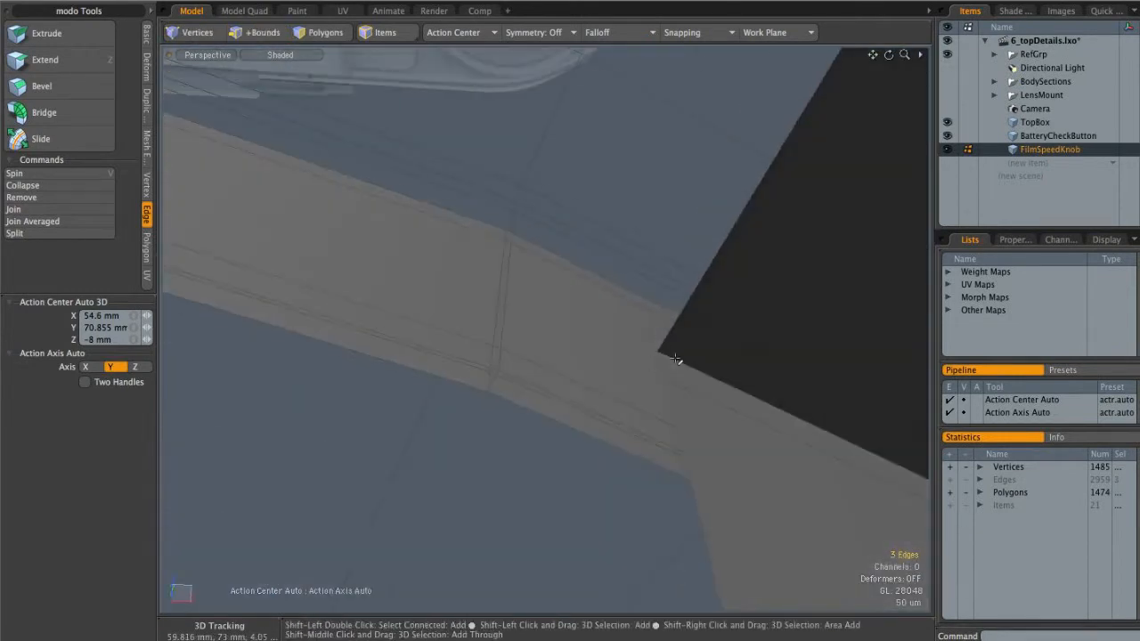
left_click_drag(759, 274, 685, 325, "alt+shift")
double_click(741, 264)
key("z")
left_click(695, 327)
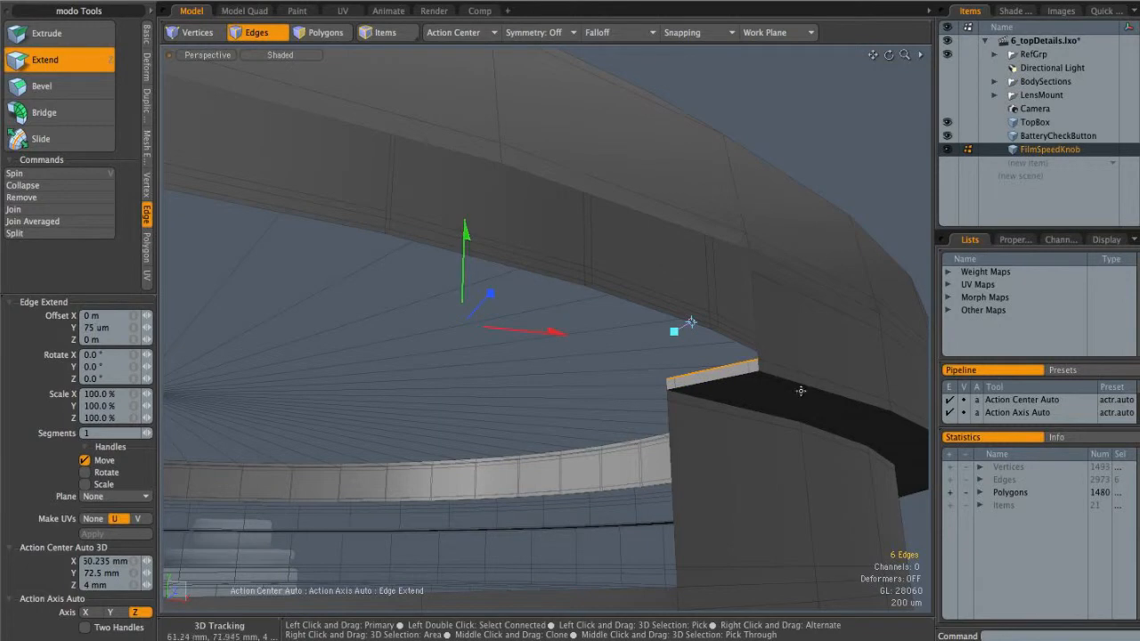
Step: Extend the same side-wall edges upward twice more, by about 355 µm and 155 µm, to reach the notch's upper corners
left_click(570, 325)
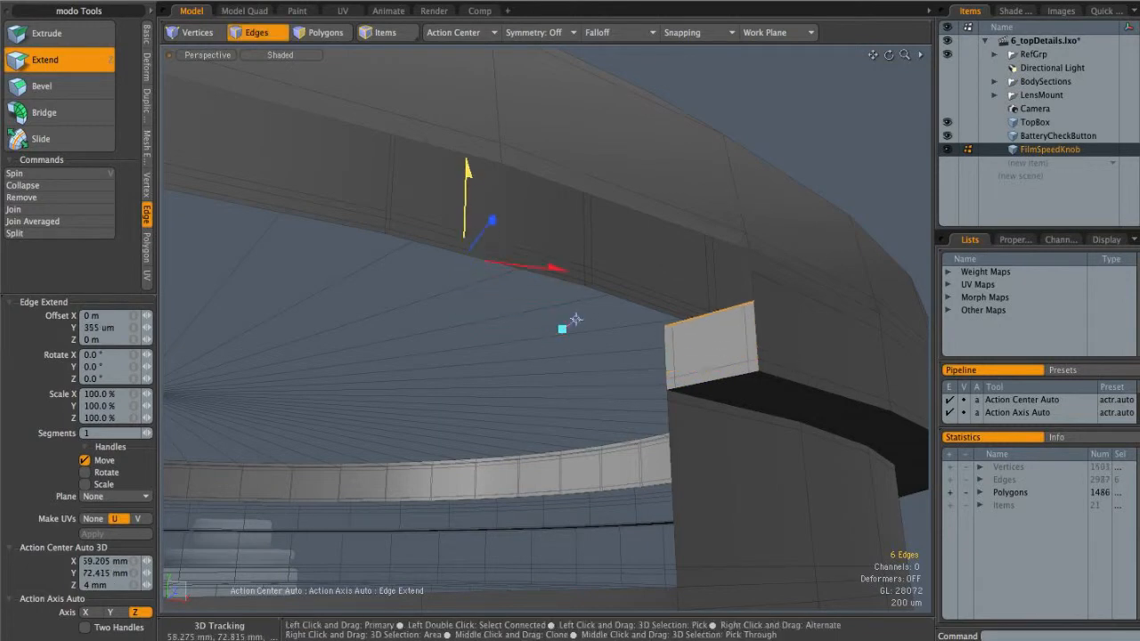
left_click(456, 261)
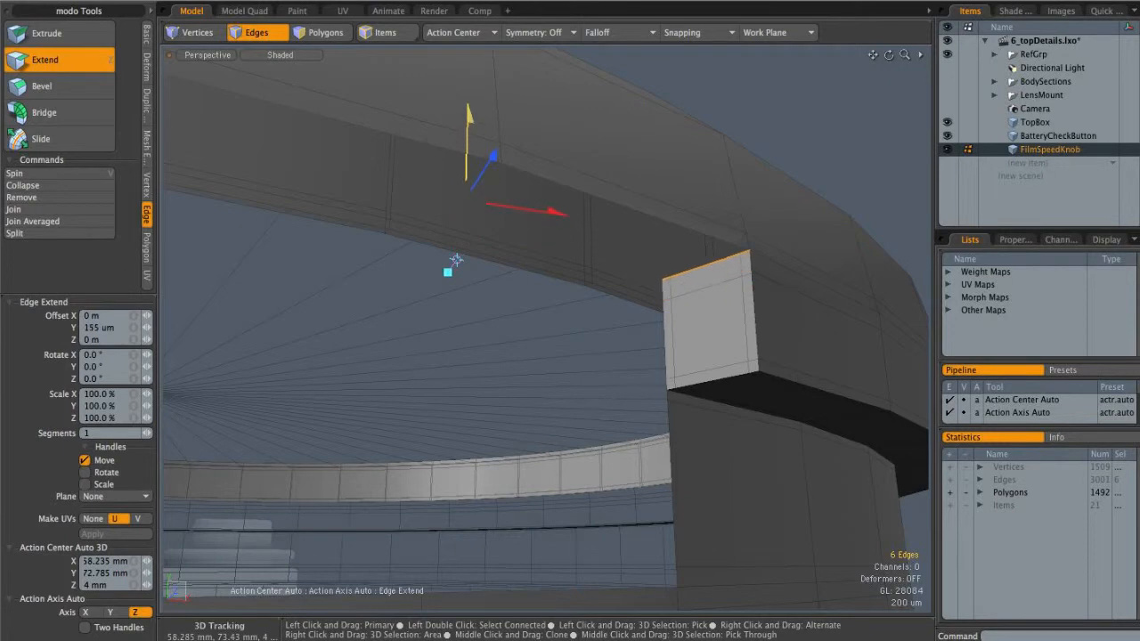
key("space")
Step: Join the side walls' top vertices to the neighbouring notch vertices and inspect the upper corner
left_click_drag(753, 275, 753, 254, "alt")
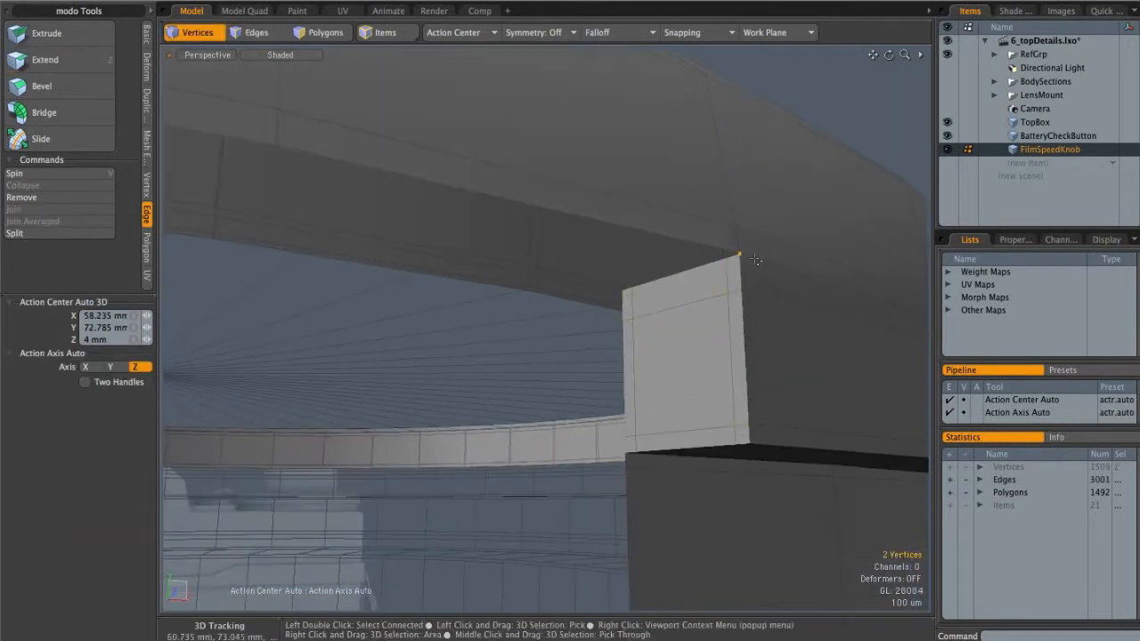
key("ctrl+j")
left_click_drag(751, 430, 477, 275, "alt")
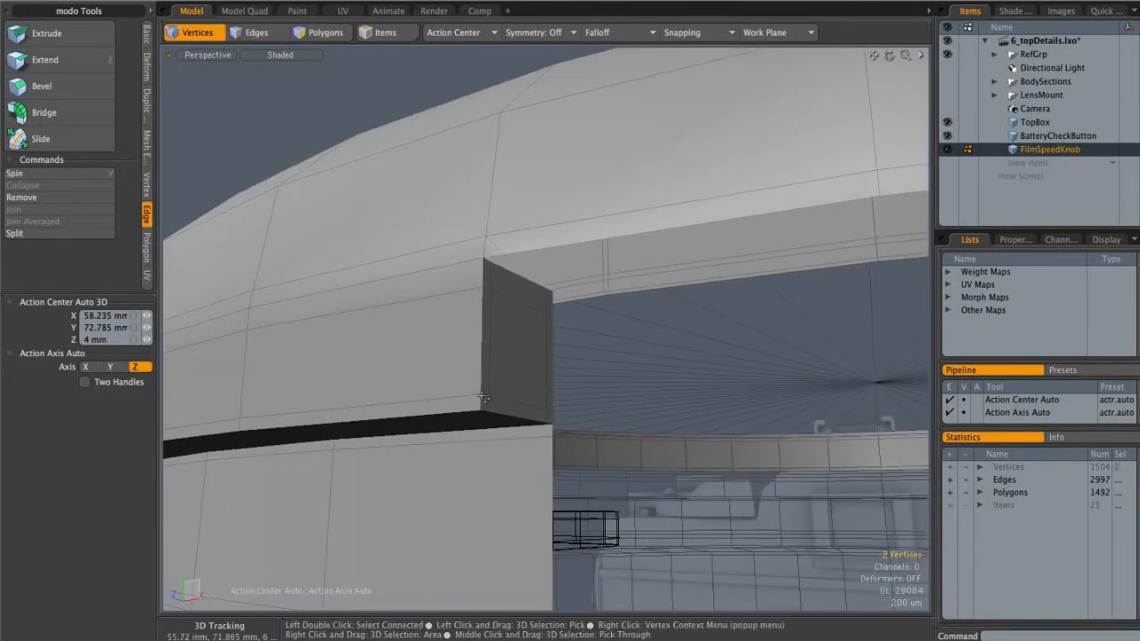
scroll(624, 363, "down", 5)
key("Tab")
left_click_drag(441, 343, 509, 308, "alt")
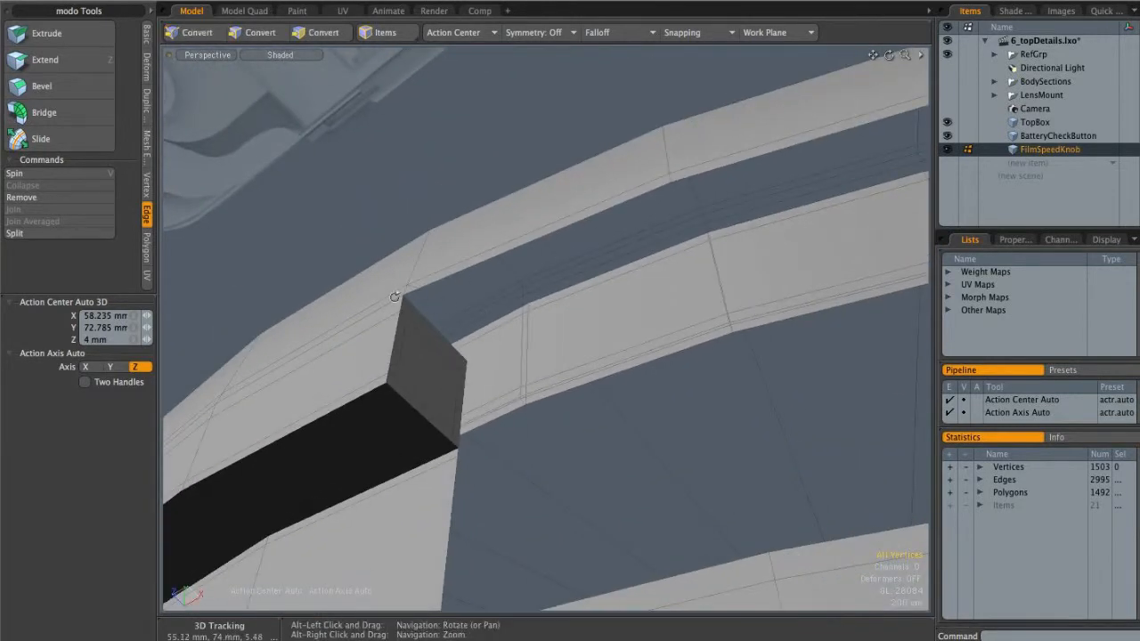
left_click_drag(408, 296, 428, 303, "ctrl+alt")
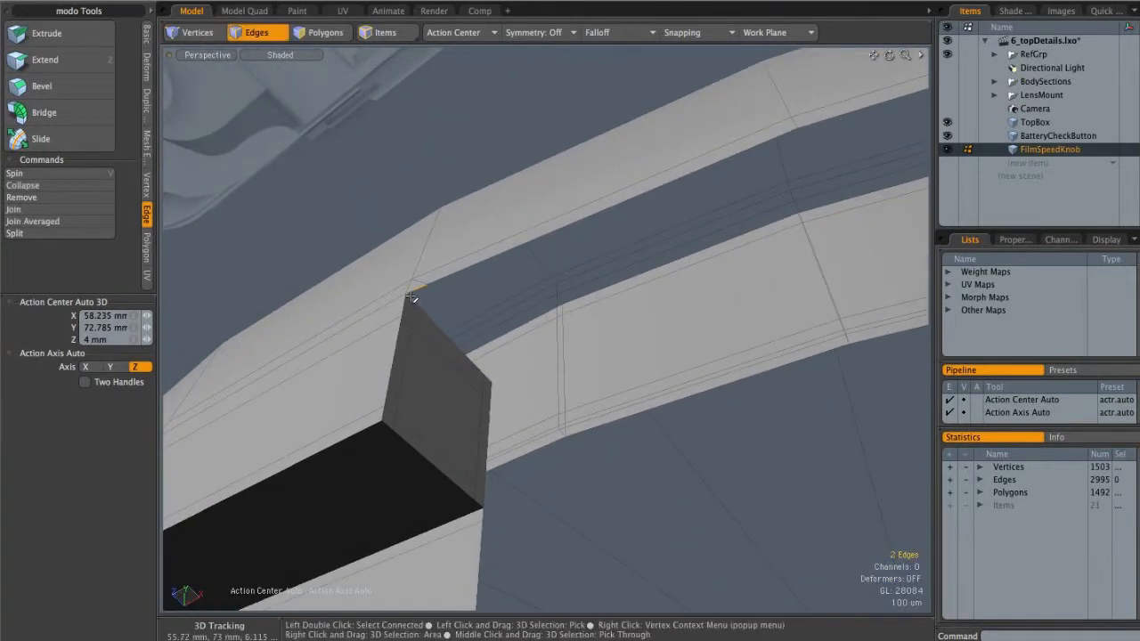
Step: Bridge the top edges of the notch's two side walls to span the opening with a ceiling
scroll(415, 300, "up", 3)
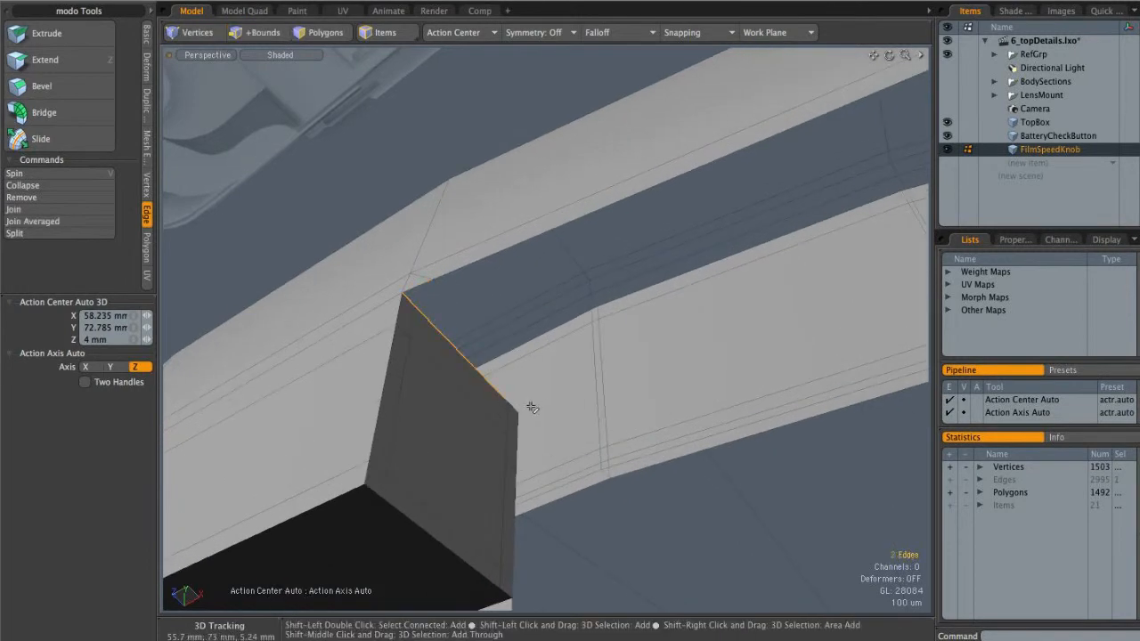
left_click_drag(628, 369, 694, 230, "alt")
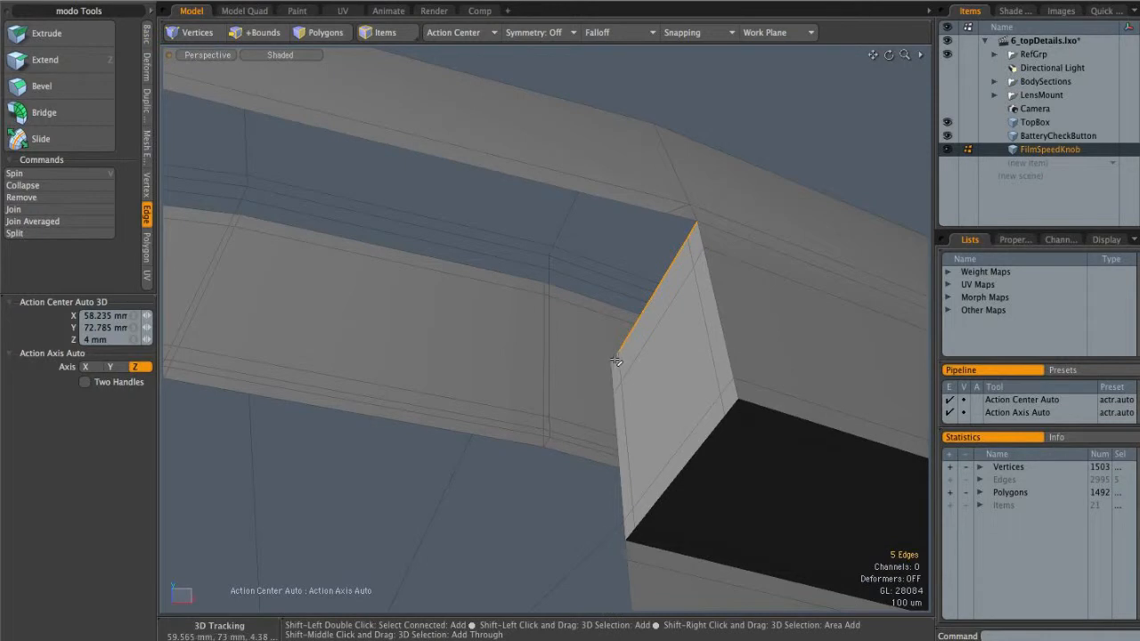
left_click(44, 112)
left_click(537, 255)
left_click_drag(537, 255, 661, 314, "alt+shift")
key("q")
left_click(646, 167)
left_click_drag(647, 167, 465, 225, "alt")
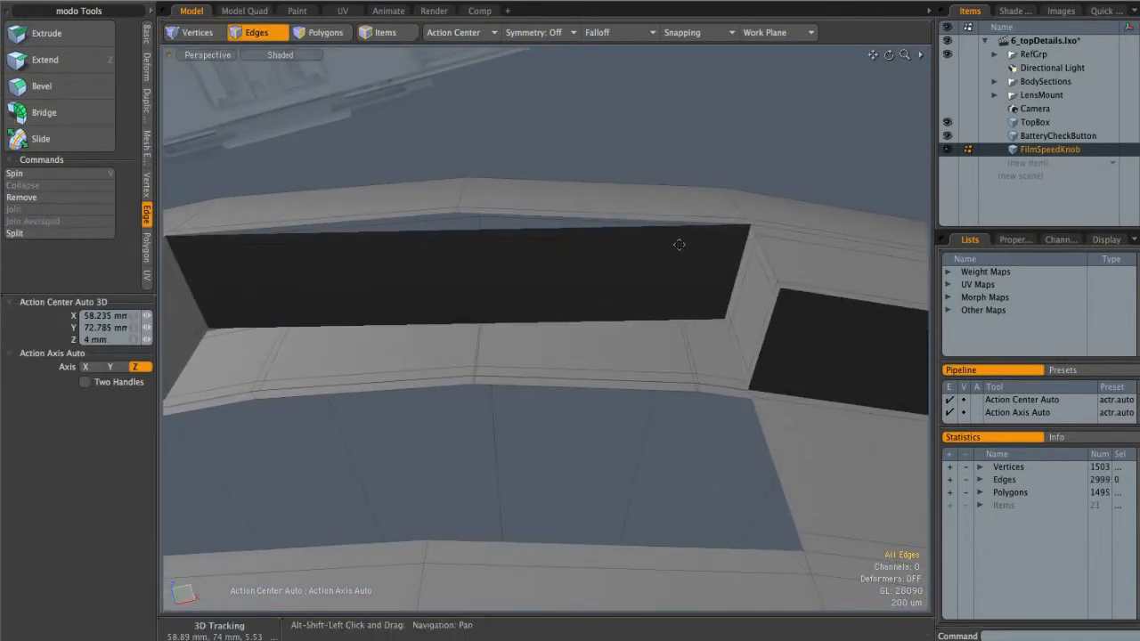
Step: Cut a loop slice at 50% across the middle of the notch's new ceiling
left_click_drag(687, 241, 666, 241, "alt+shift")
left_click_drag(445, 241, 611, 237, "alt+shift")
left_click(619, 233)
key("alt+c")
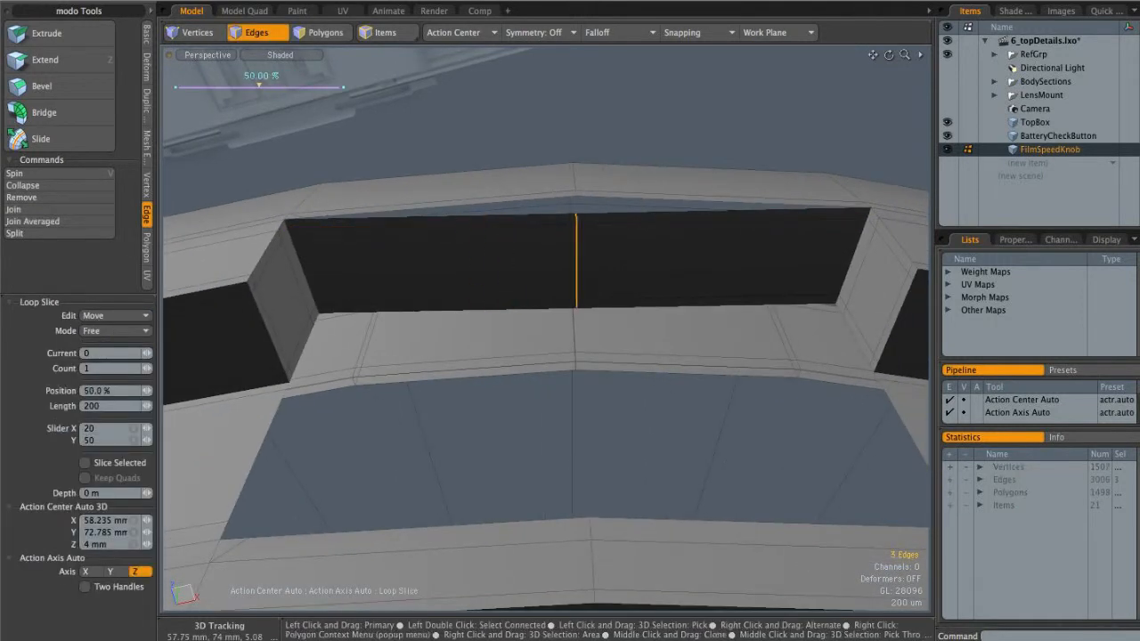
key("q")
Step: Loop slice the ceiling at 6% beside one side wall and join the loose vertices at that corner
left_click_drag(869, 217, 724, 230, "alt+shift")
scroll(723, 234, "up", 3)
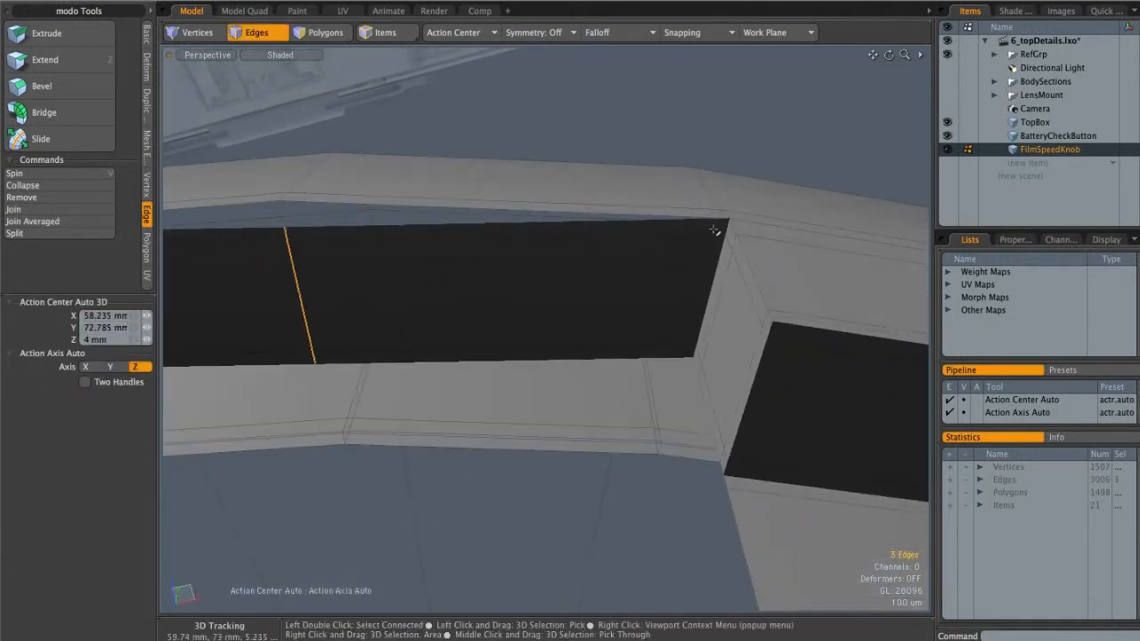
scroll(718, 221, "up", 3)
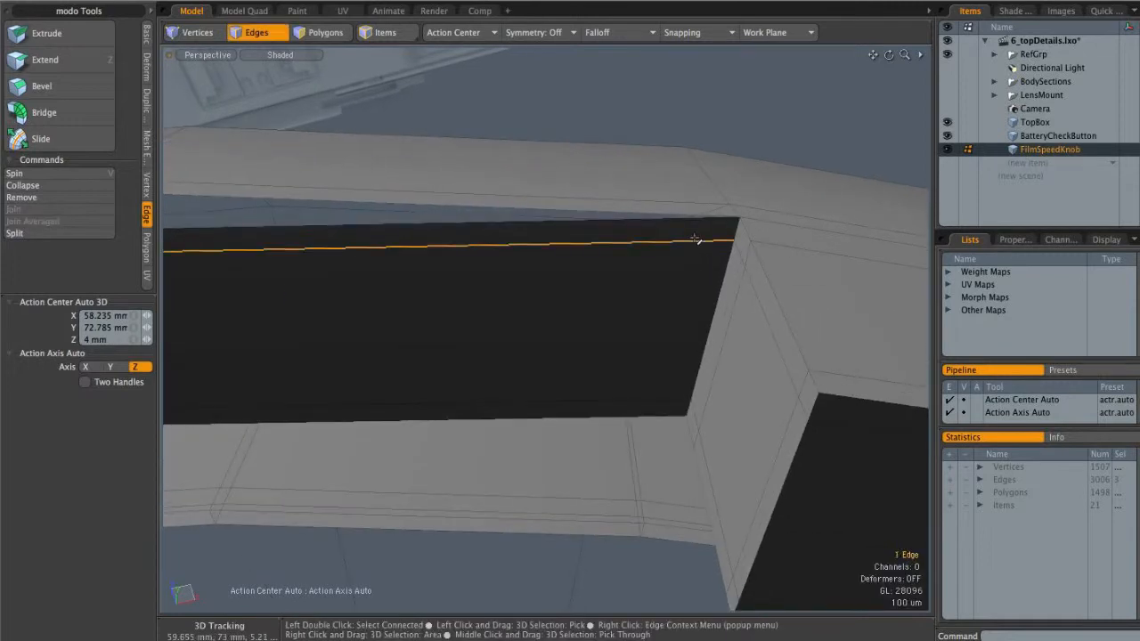
left_click(695, 244)
key("alt+c")
left_click_drag(697, 244, 623, 244)
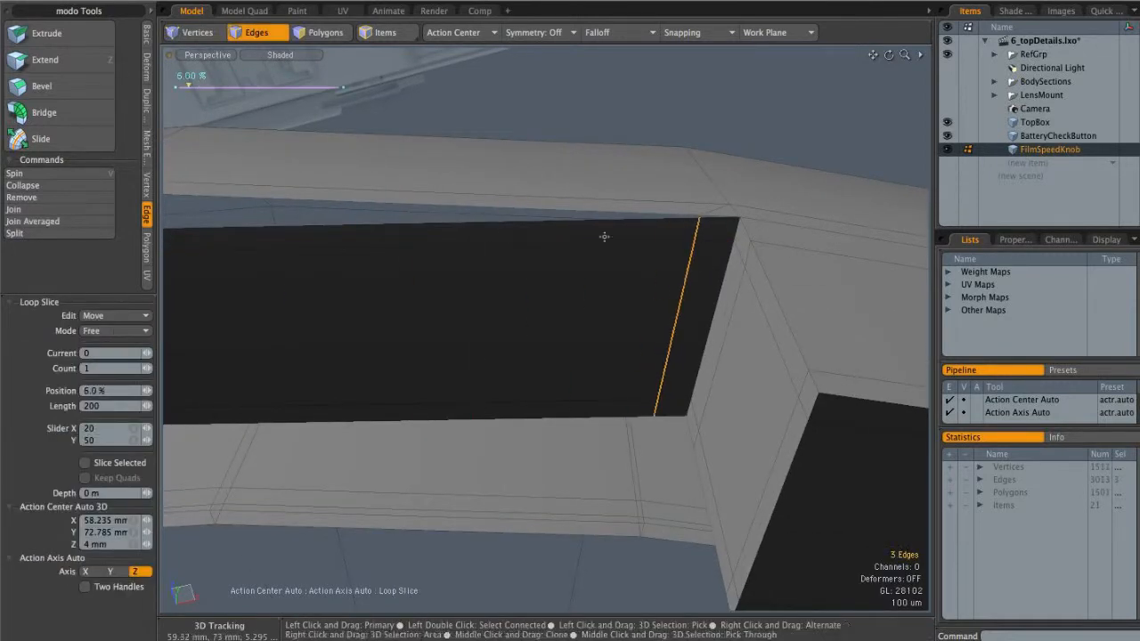
key("q")
key("Home")
left_click_drag(742, 212, 712, 234, "ctrl+alt")
Step: Loop slice the ceiling at 93.5% beside the opposite side wall and join the loose vertices at that corner
key("2")
left_click(545, 199)
key("alt+c")
left_click_drag(563, 200, 553, 200)
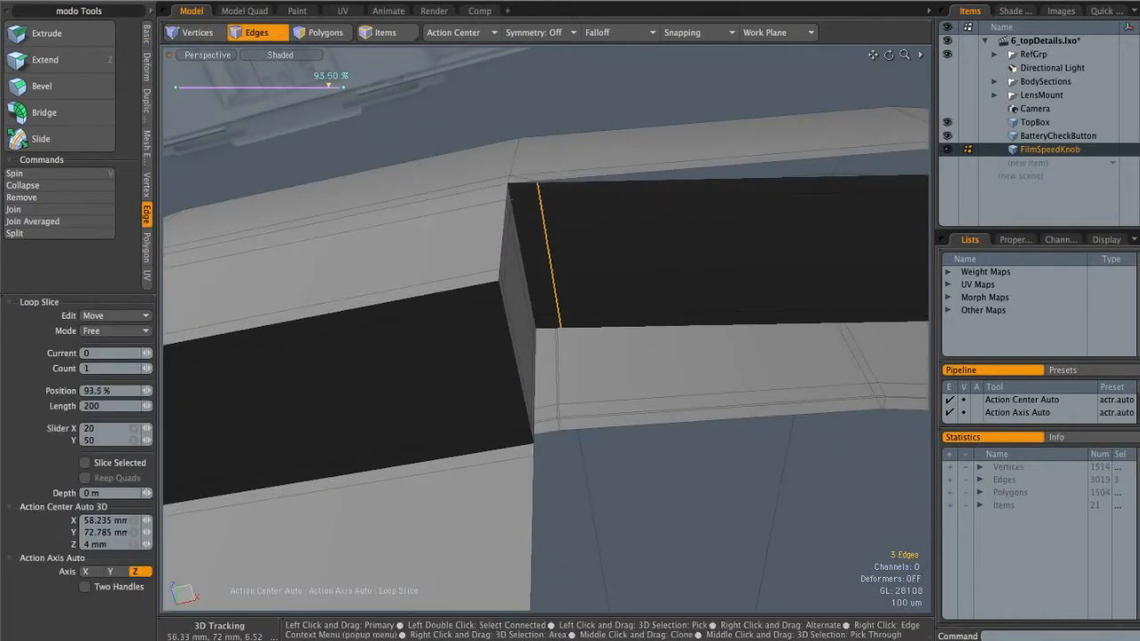
key("q")
left_click(600, 112)
mouse_move(540, 182)
left_mouse_down("alt")
mouse_move(590, 187)
mouse_move(524, 183)
left_mouse_up("alt")
key("1")
key("shift+Home")
left_click_drag(773, 198, 599, 205, "ctrl+alt")
Step: Move the ceiling's middle edge loop outward about 125 µm with the Element action center to follow the rim, then restore Automatic
key("2")
double_click(621, 223)
key("w")
left_click_drag(556, 282, 494, 297, "alt+shift")
left_click_drag(524, 227, 580, 215, "ctrl+alt")
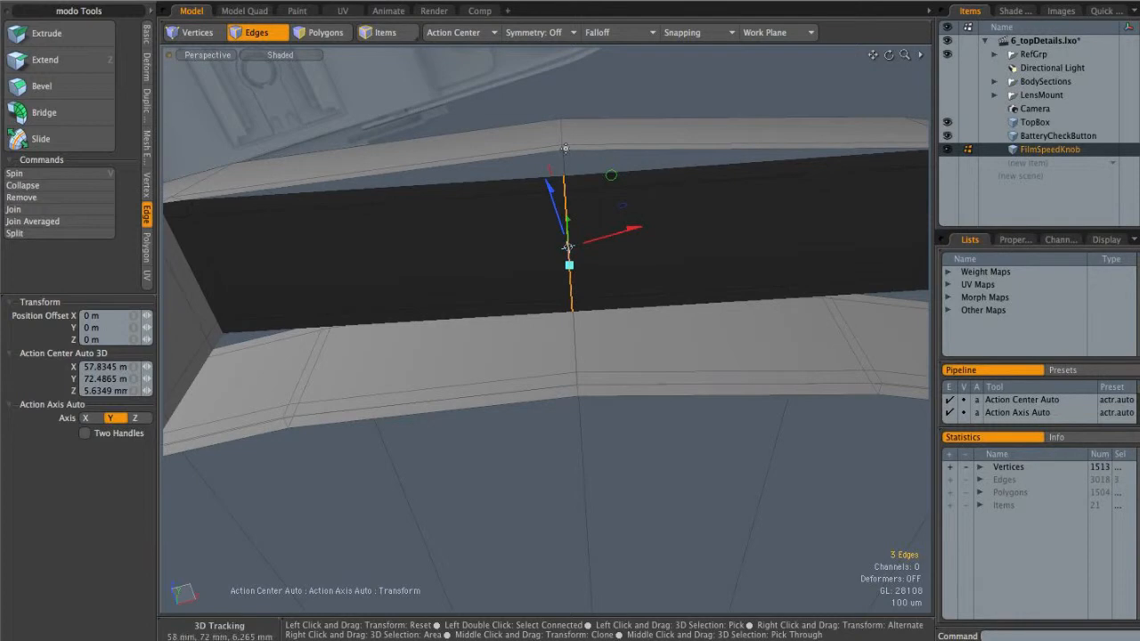
left_click(454, 32)
left_click(428, 46)
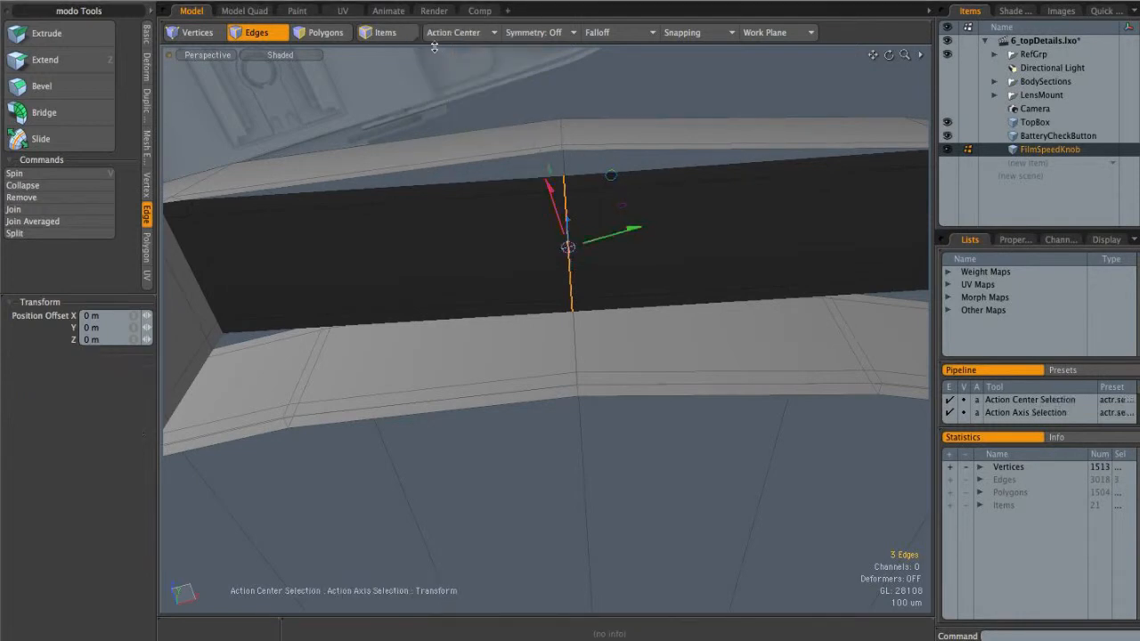
left_click_drag(587, 184, 589, 138, "alt")
left_click_drag(589, 139, 633, 200, "ctrl+alt")
left_click_drag(633, 200, 552, 158, "ctrl+alt")
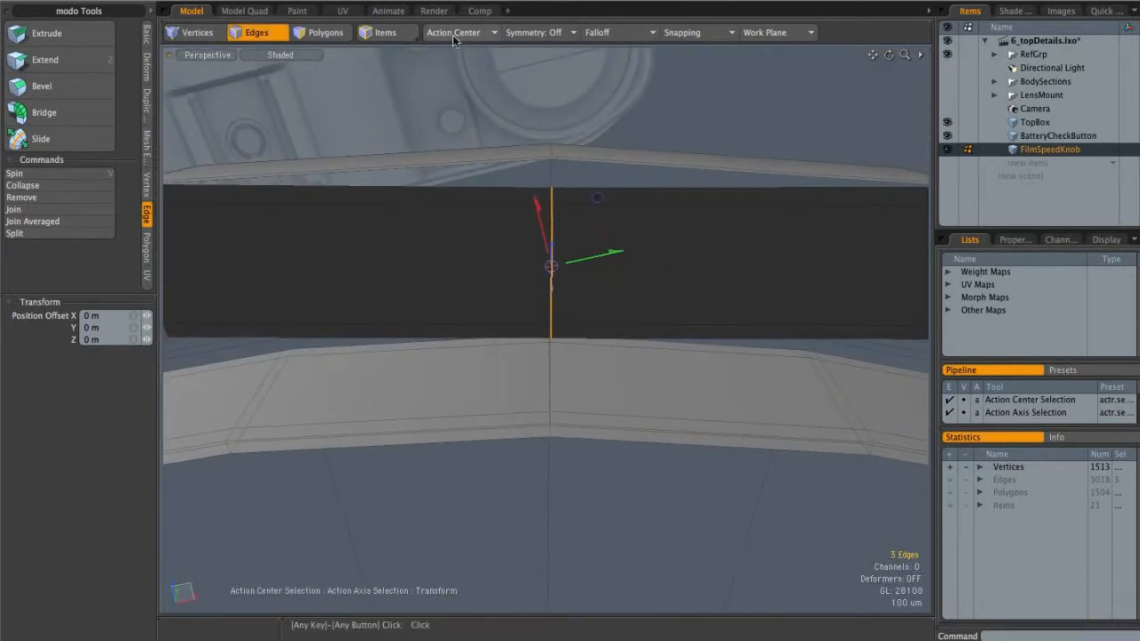
left_click(445, 33)
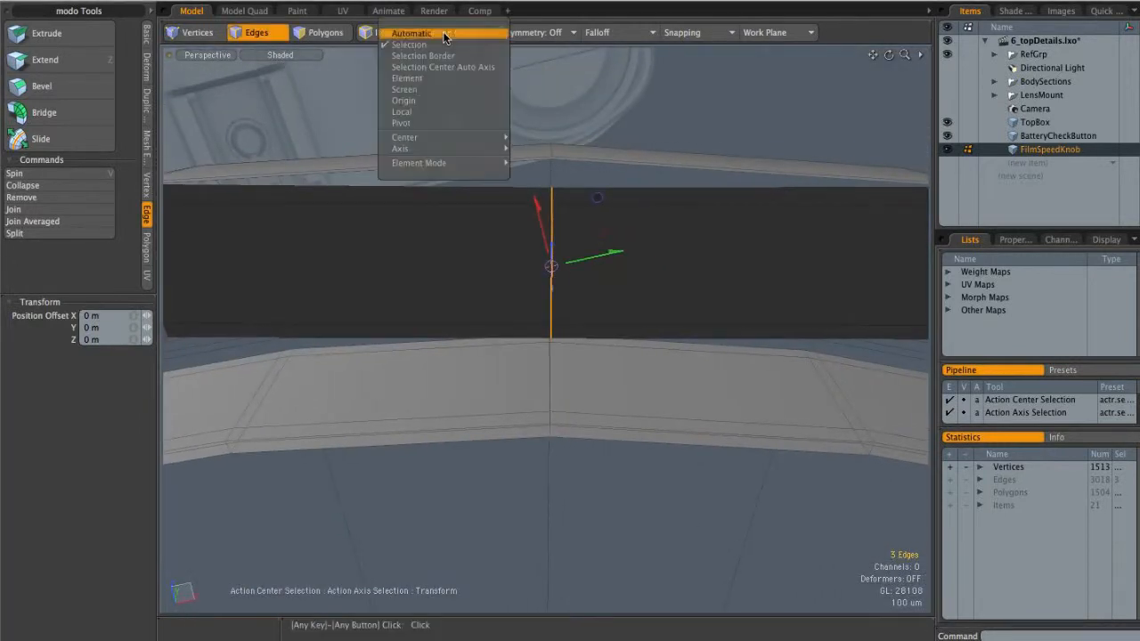
left_click(423, 81)
left_click_drag(569, 223, 541, 207, "alt")
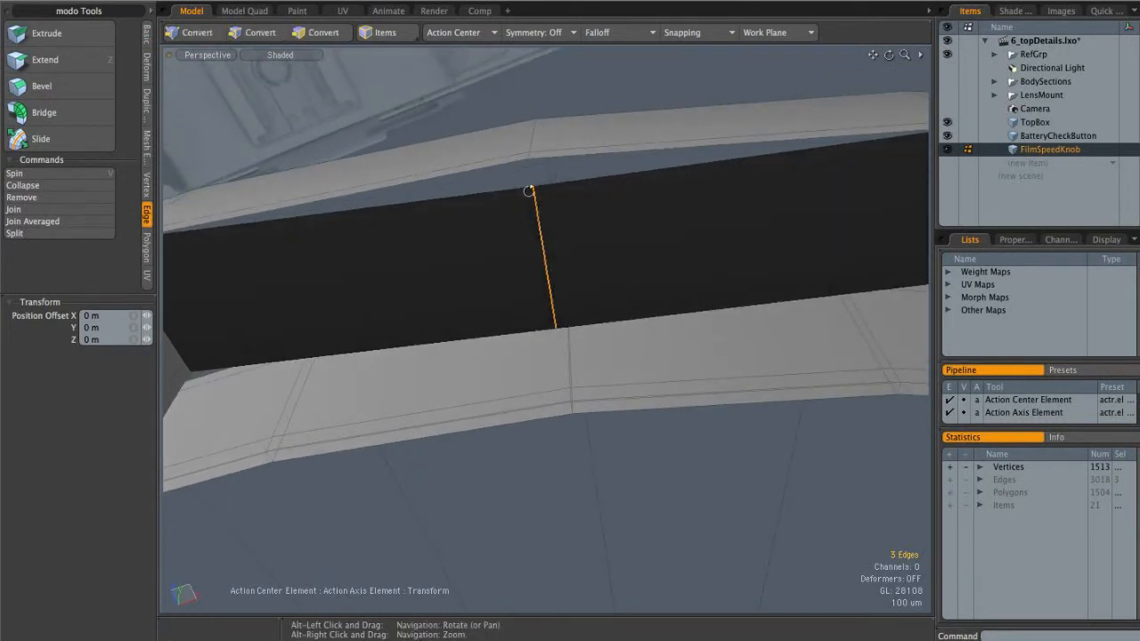
left_click(540, 234)
mouse_move(540, 237)
left_mouse_down("alt")
mouse_move(590, 191)
mouse_move(525, 267)
mouse_move(585, 183)
mouse_move(540, 223)
mouse_move(545, 259)
left_mouse_up("alt")
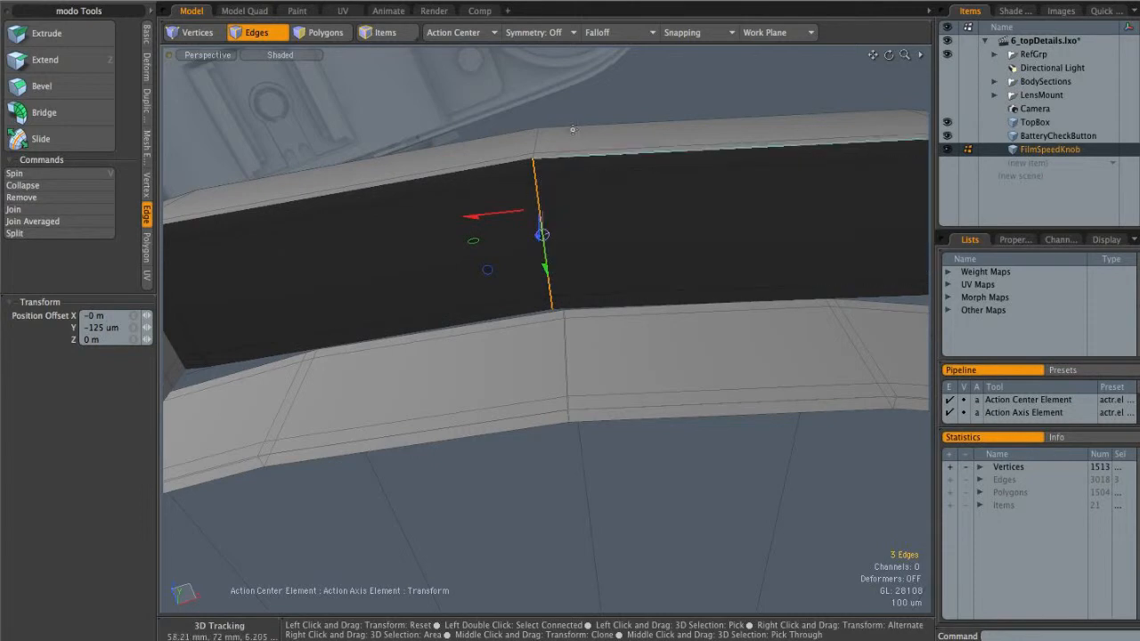
left_click(472, 28)
left_click(476, 35)
key("space")
Step: Close the remaining gap between the ceiling's middle and the rim, and check the notch with subdivision surfaces
left_click(625, 87)
left_click_drag(624, 87, 615, 219, "alt")
scroll(541, 166, "up", 3)
key("Delete")
right_click_drag(615, 219, 575, 198, "alt")
left_click_drag(574, 197, 583, 234, "alt")
key("Tab")
key("Tab")
Step: Extend the edge loop around the notch's inner opening inward by about 90 µm using the Element action center
key("2")
key("z")
left_click_drag(613, 277, 611, 290, "alt")
left_click(611, 290)
left_click_drag(666, 258, 578, 264, "alt+shift")
key("w")
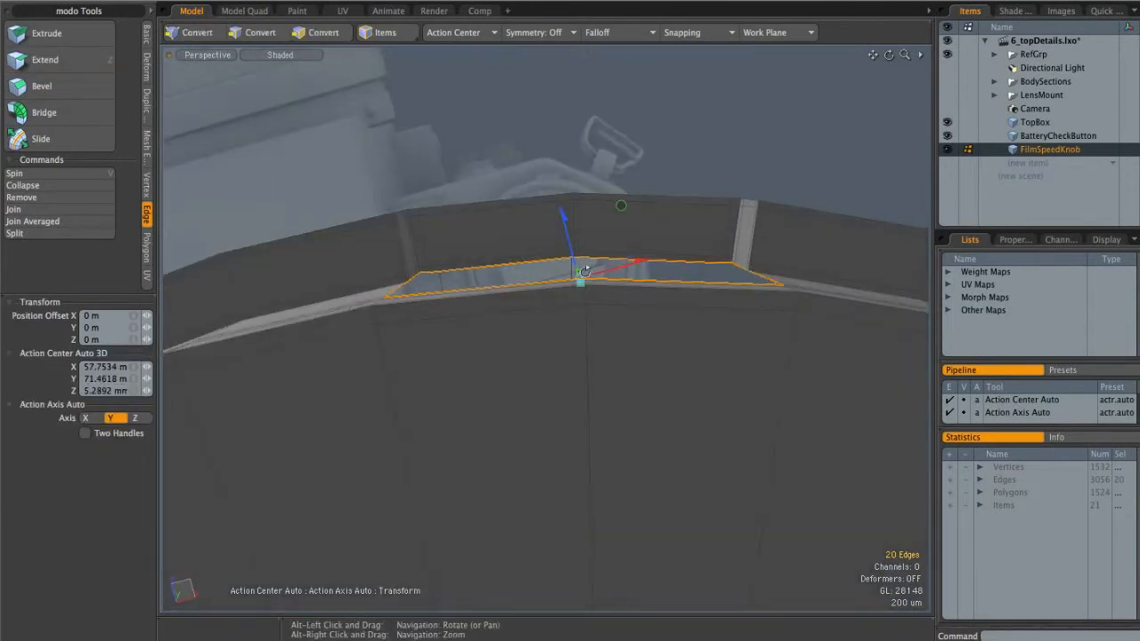
left_click(459, 32)
left_click(453, 79)
left_click_drag(547, 219, 559, 222, "alt")
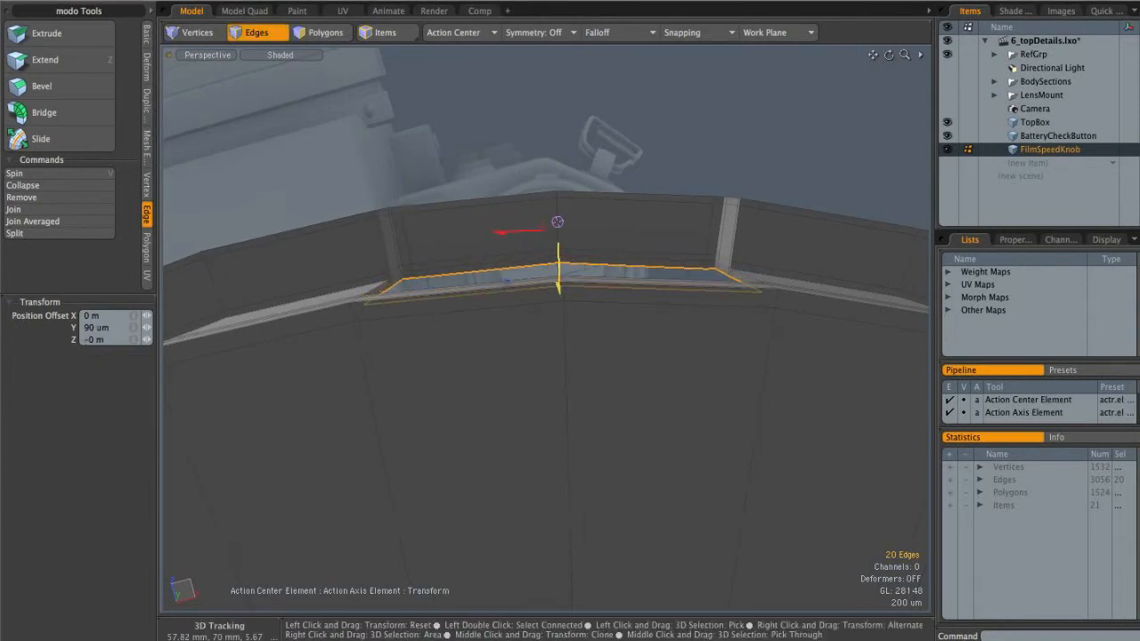
Step: Extend the same inner edge loop inward by another 720 µm or so and restore the Automatic action center
key("z")
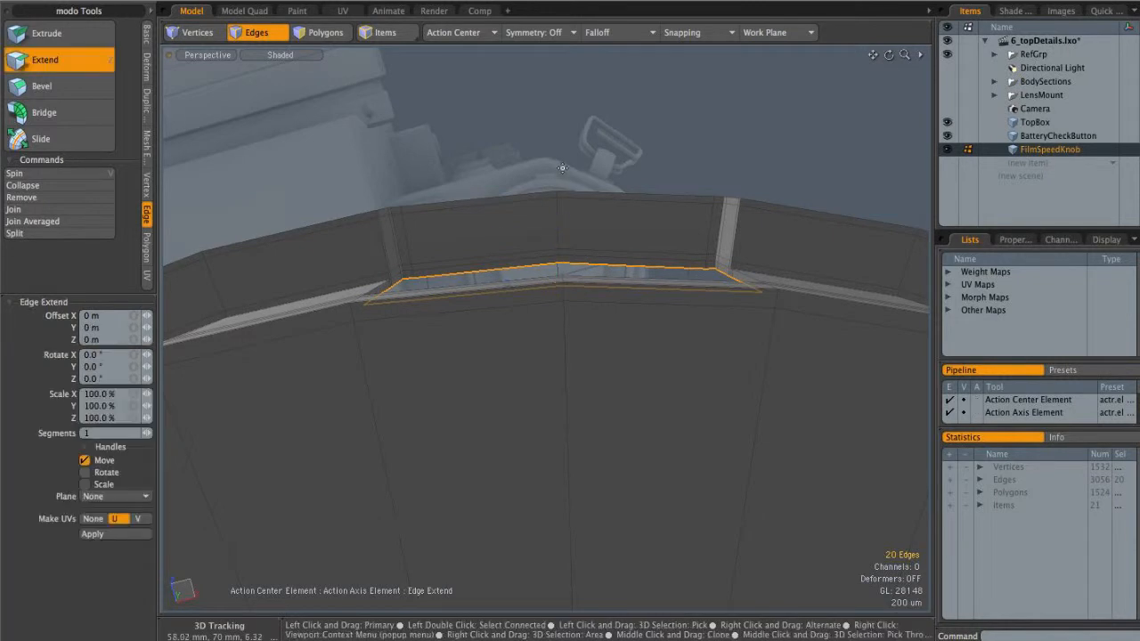
key("w")
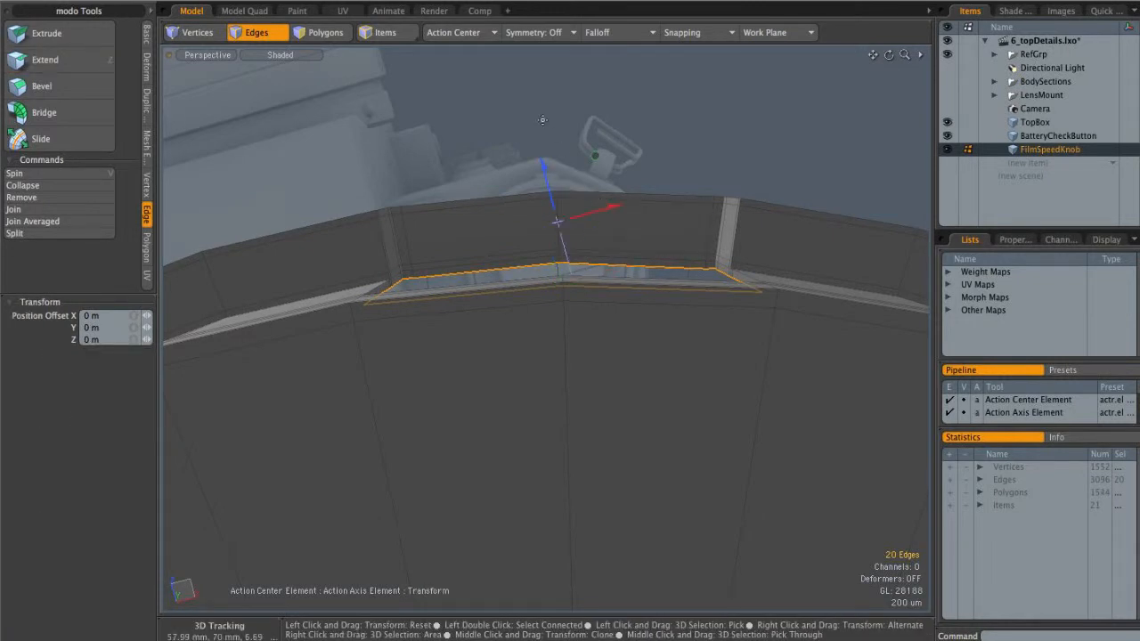
left_click_drag(574, 181, 566, 209, "alt")
left_click_drag(570, 307, 571, 319)
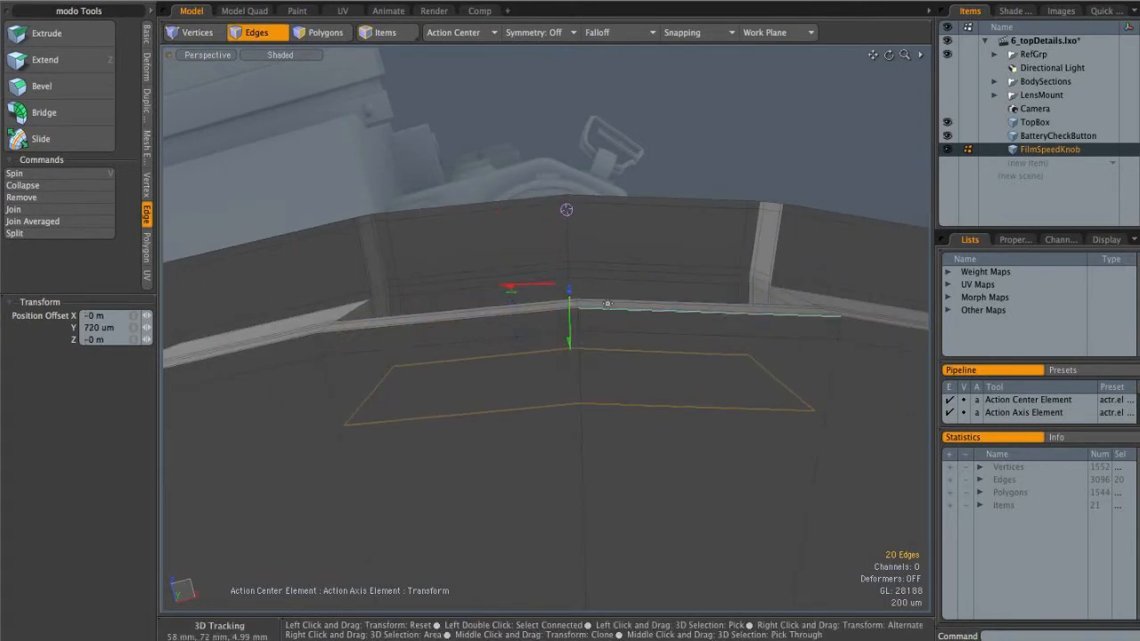
left_click_drag(613, 267, 565, 340, "alt")
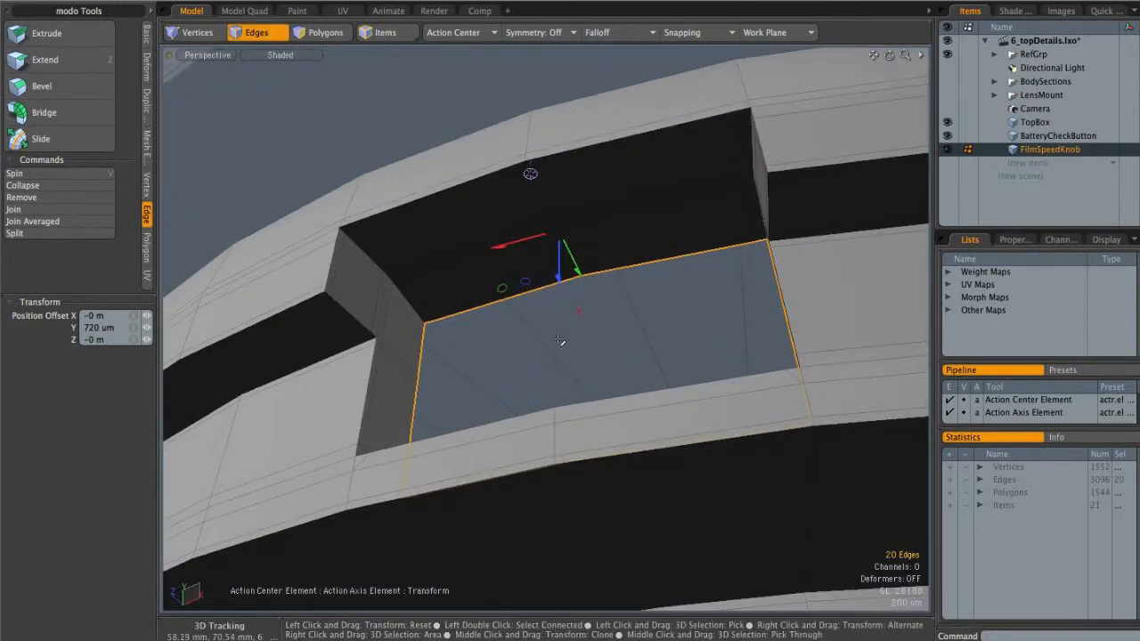
key("Escape")
key("Escape")
left_click(461, 37)
left_click(445, 44)
Step: Try a loop slice at 10% around the knob beside the notch's side wall
left_click_drag(615, 224, 486, 356, "alt")
left_click_drag(515, 316, 490, 287, "alt")
left_click(493, 292)
left_click_drag(561, 345, 476, 364, "alt")
left_click(508, 356)
key("alt+c")
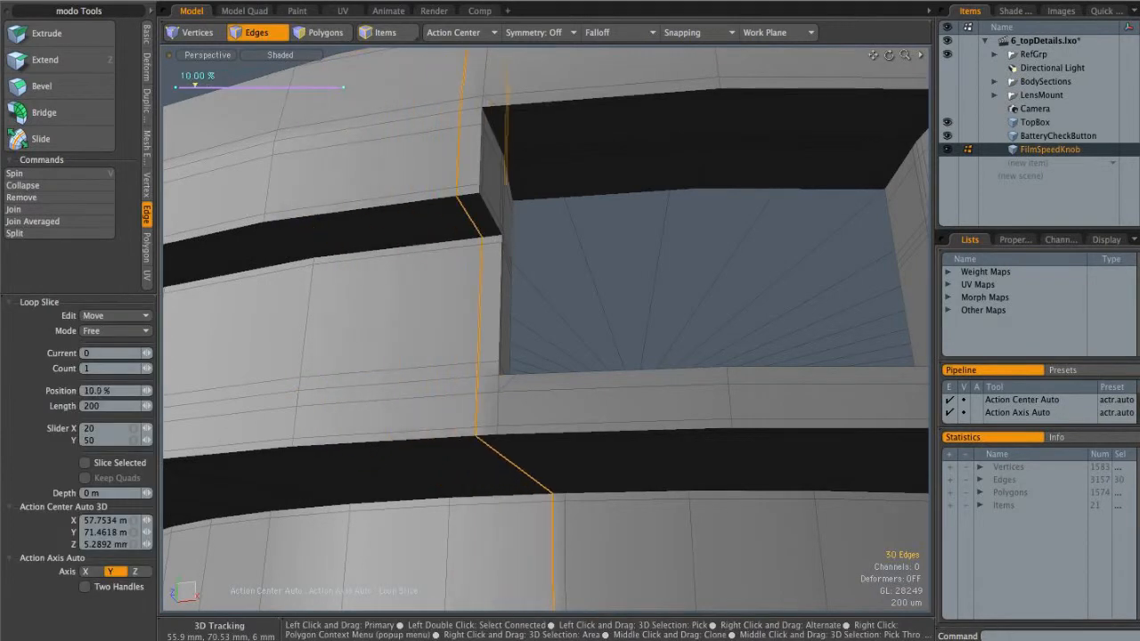
left_click_drag(465, 181, 646, 389, "alt")
key("ctrl+z")
Step: Select all polygons forming the notch's inner side walls, floor and ceiling
key("3")
double_click(552, 354)
double_click(580, 382, "shift")
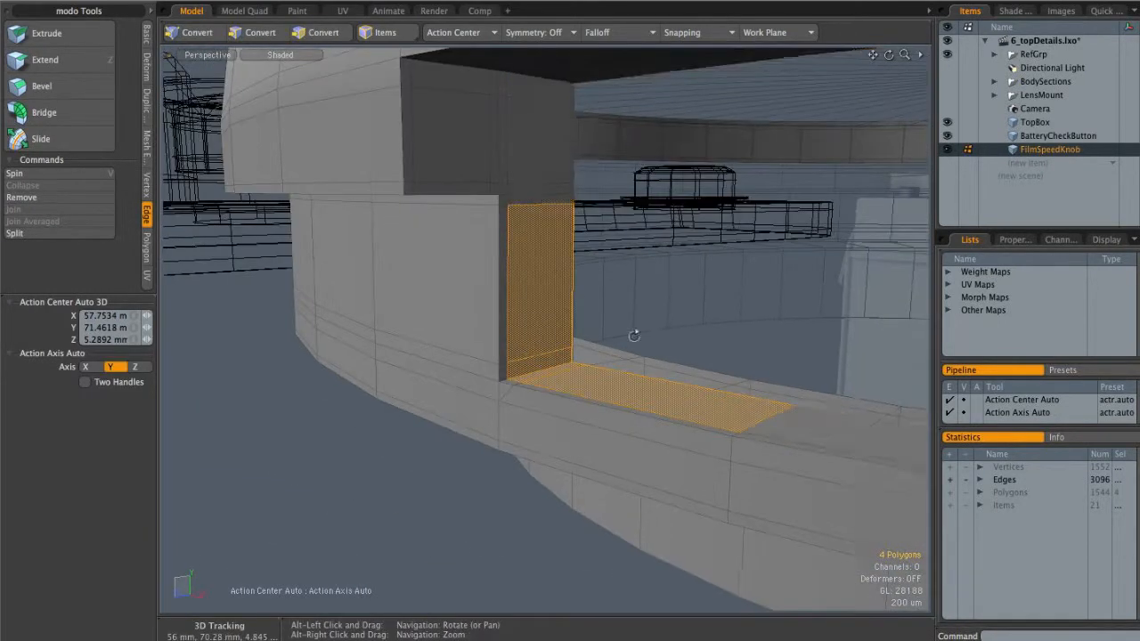
double_click(556, 250, "shift")
key("shift+Up")
left_click_drag(646, 233, 499, 187, "alt")
double_click(407, 177, "shift")
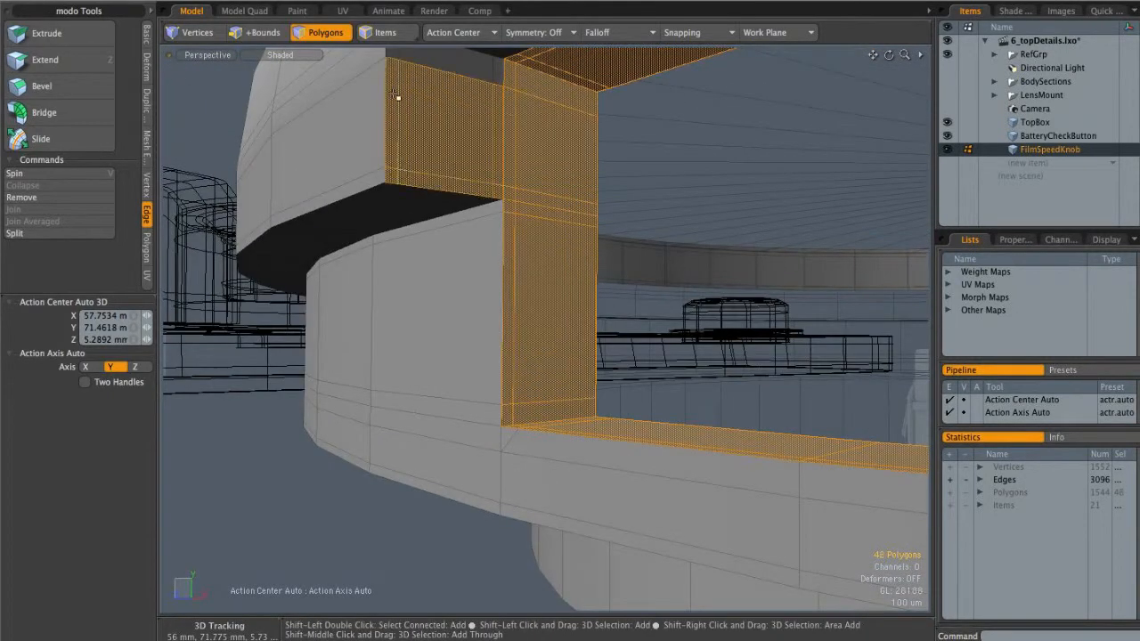
left_click_drag(466, 76, 537, 134, "alt")
double_click(510, 131, "shift")
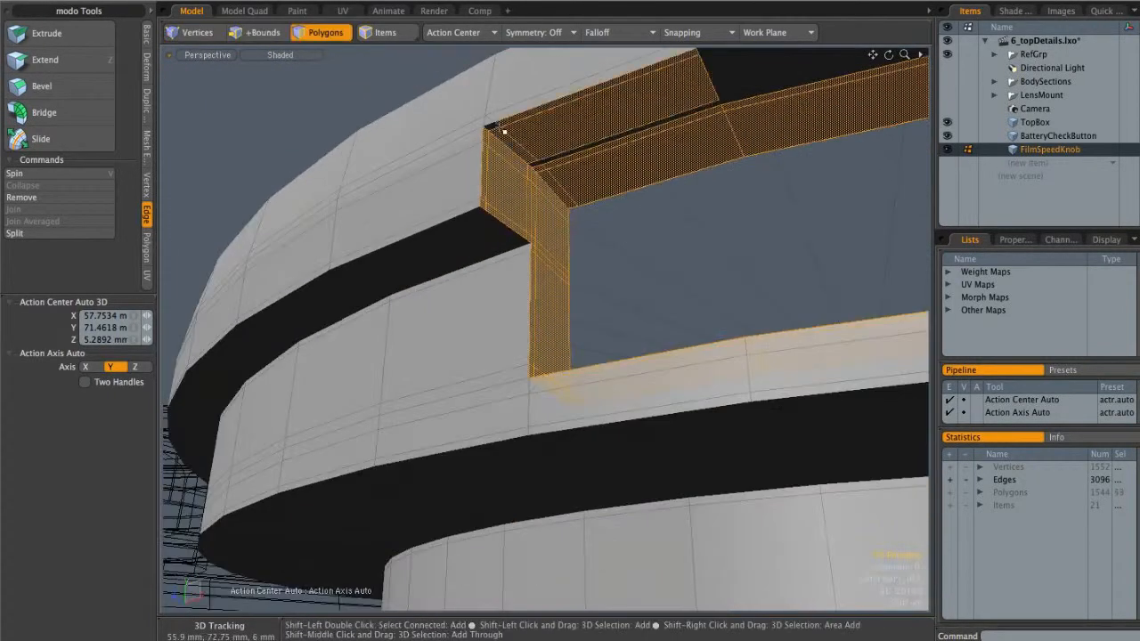
left_click_drag(733, 117, 673, 186, "alt")
left_click_drag(673, 185, 677, 190, "shift")
left_click_drag(705, 127, 778, 210, "alt")
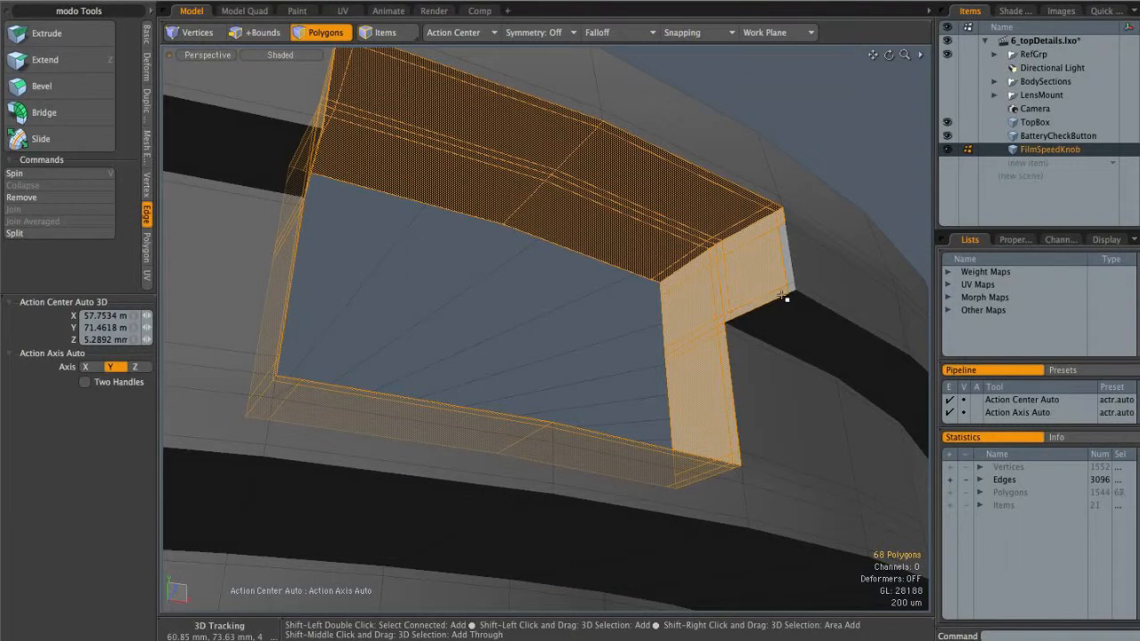
left_click_drag(791, 283, 682, 261, "alt")
Step: Bevel the notch's inner wall polygons as a group with a shift of about 55 µm
key("b")
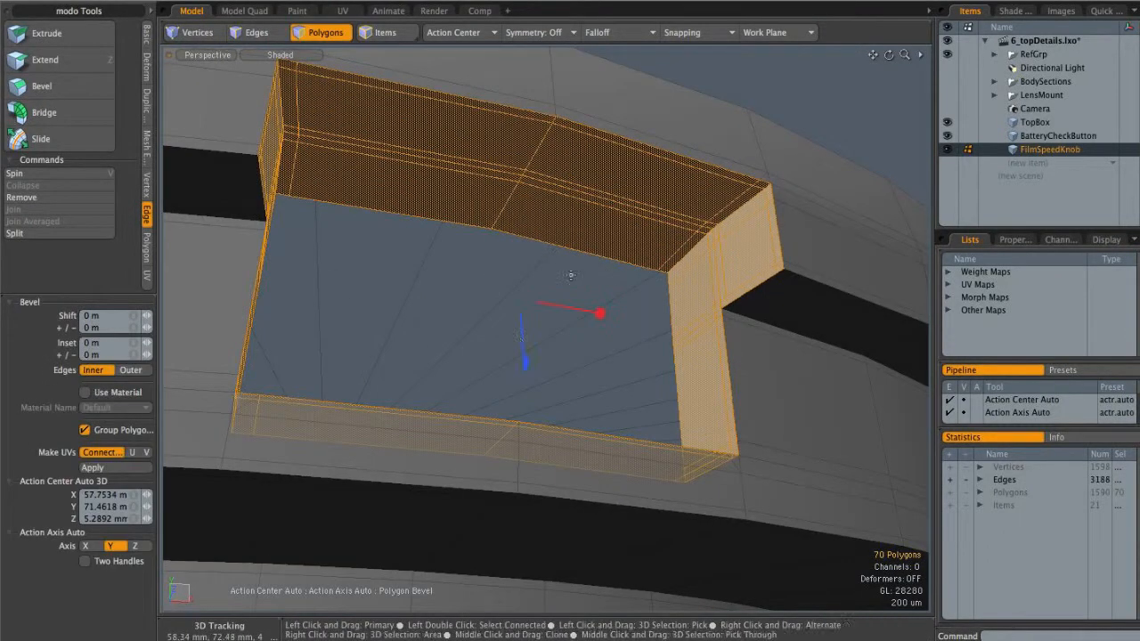
left_click_drag(522, 347, 523, 351)
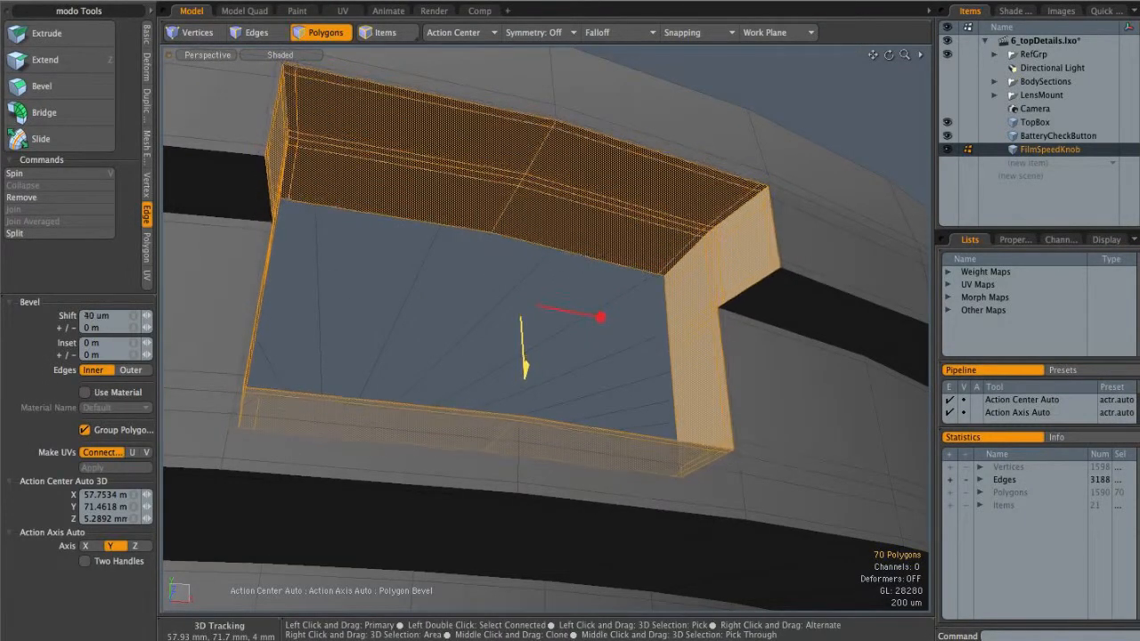
left_click_drag(763, 216, 775, 205, "alt")
right_click_drag(776, 206, 874, 250, "alt")
right_click_drag(718, 235, 470, 365, "alt")
left_click_drag(456, 415, 456, 408)
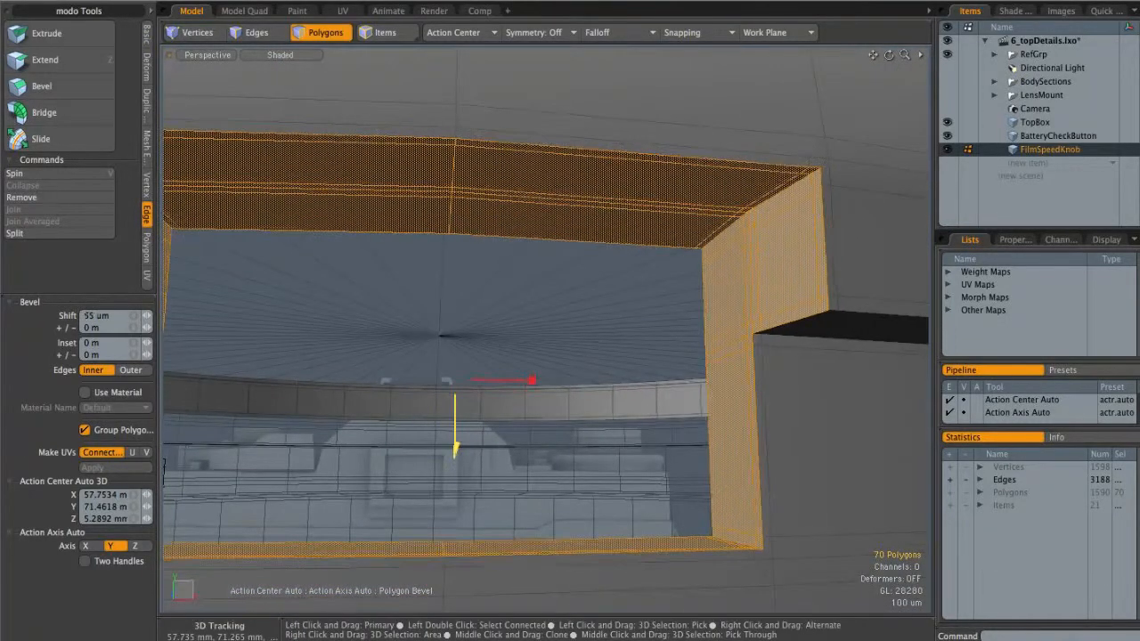
key("space")
Step: Examine the notch's corners and the surrounding rim with subdivision surfaces on
left_click_drag(593, 433, 835, 206, "alt")
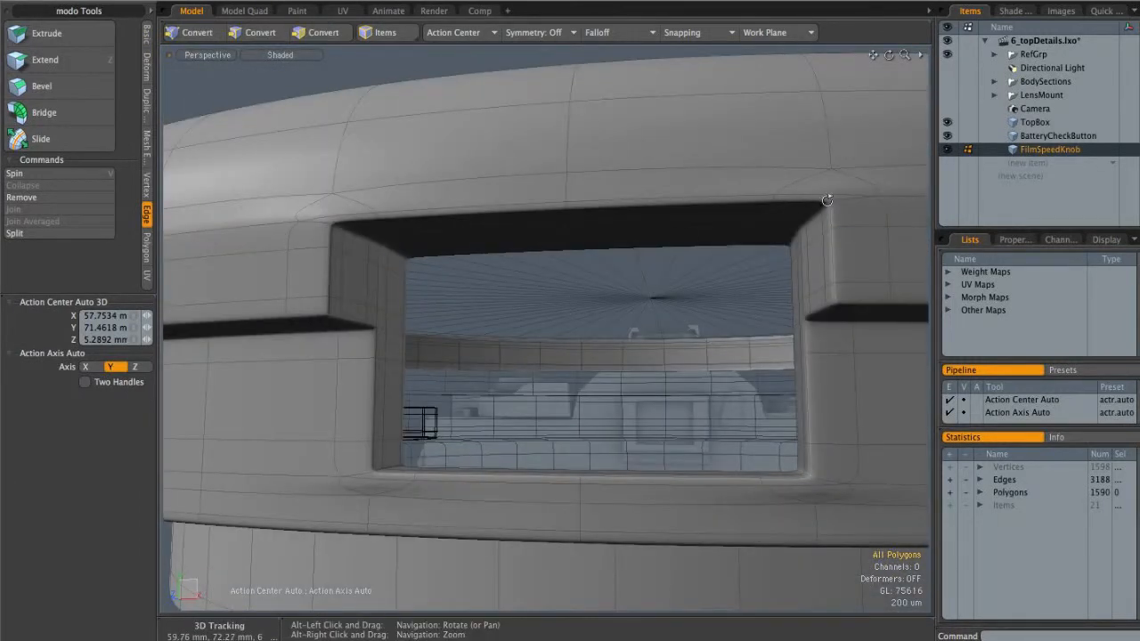
left_click_drag(468, 348, 552, 253, "alt")
right_click_drag(552, 253, 493, 122, "alt")
key("2")
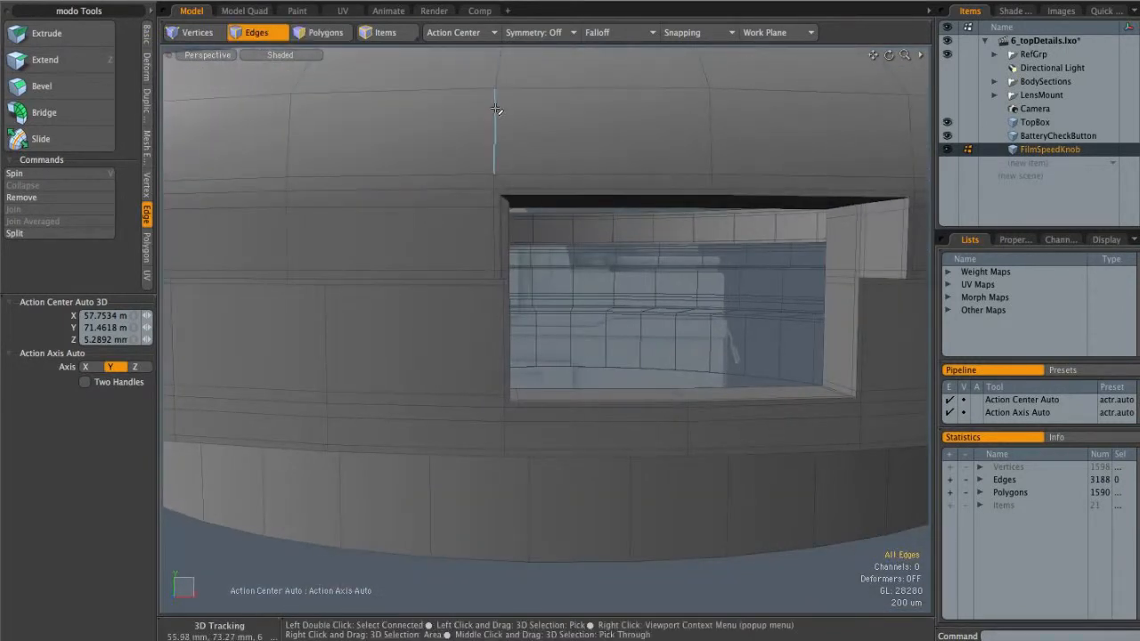
left_click_drag(496, 127, 532, 158, "alt")
left_click_drag(544, 407, 537, 468, "alt")
right_click_drag(537, 468, 528, 356, "alt")
left_click(630, 333)
left_click_drag(630, 335, 588, 344, "alt")
left_click_drag(637, 283, 512, 465, "alt")
mouse_move(606, 434)
left_mouse_down("alt")
mouse_move(580, 411)
mouse_move(600, 427)
left_mouse_up("alt")
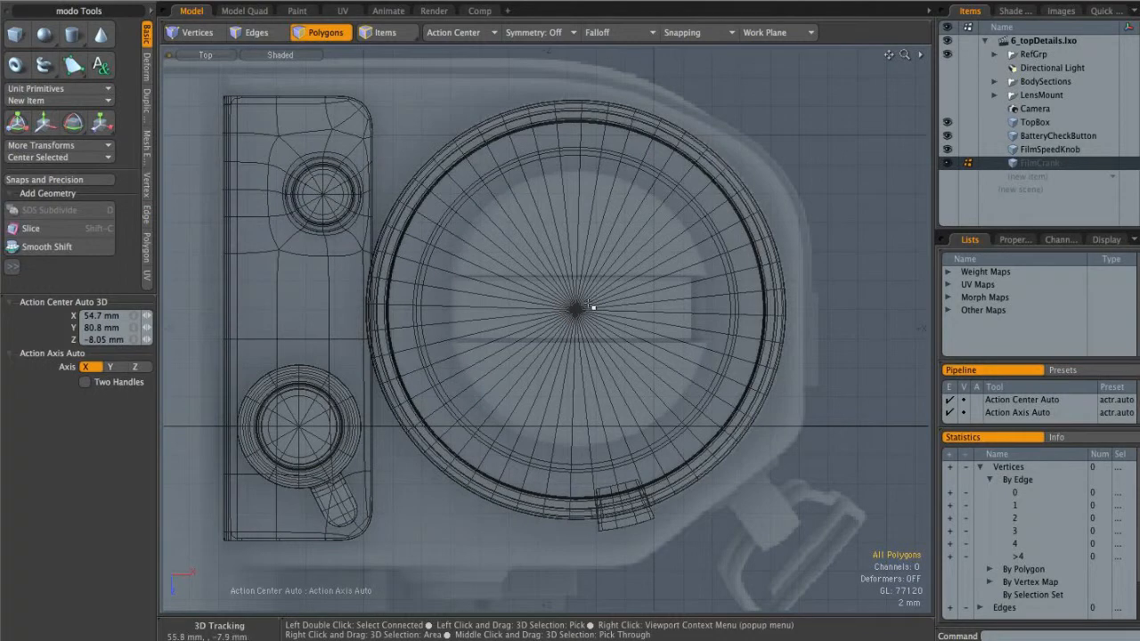
Step: Create a flat 24-sided FilmCrank disc, radius 9.45 mm, at X 54.7, Y 80, Z -8.05 mm, and select it for front-view editing
left_click(74, 35)
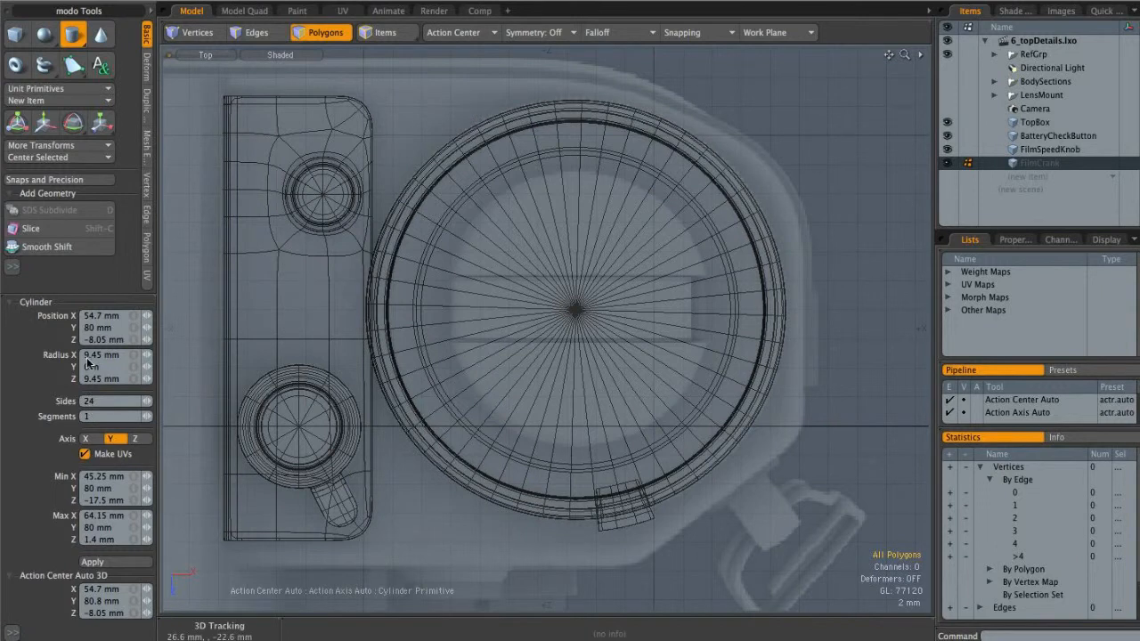
left_click(93, 564)
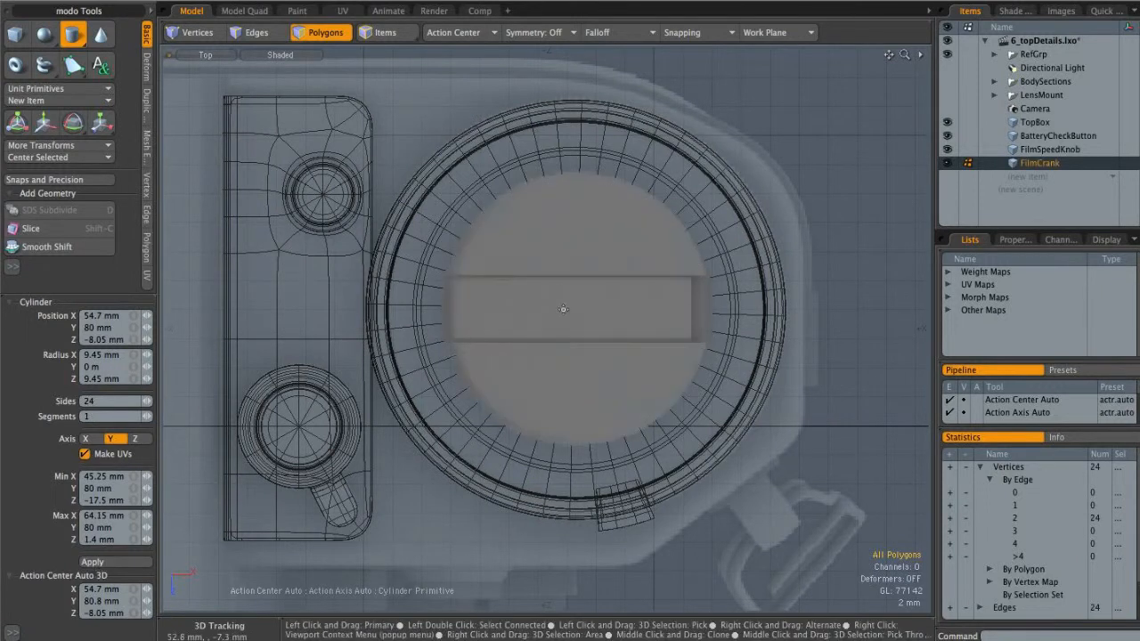
left_click(541, 323)
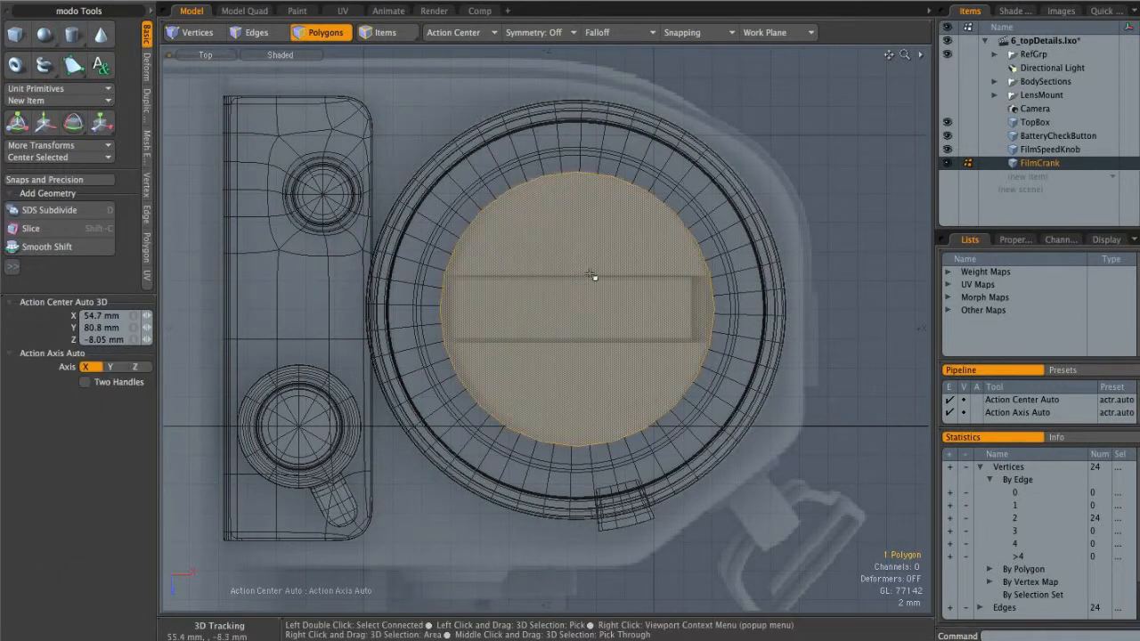
key("ctrl+space")
left_click(591, 339)
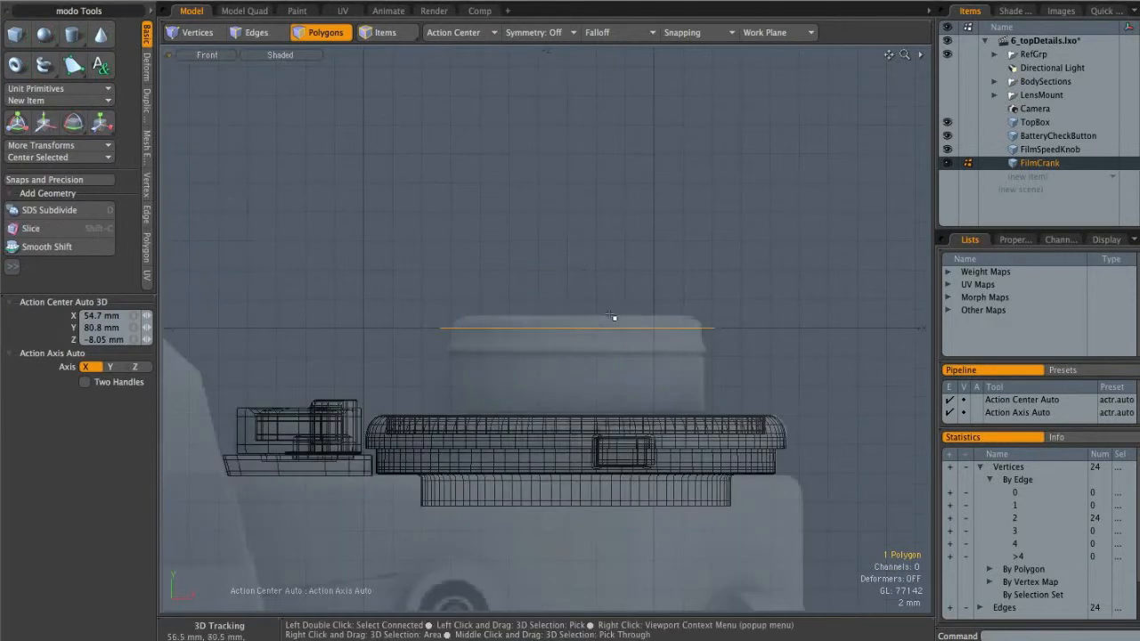
Step: Raise the FilmCrank disc to about Y 80.8 mm, matching the top of the crank in the front reference
key("w")
left_click_drag(611, 288, 590, 262, "alt+shift")
key("ctrl+space")
left_click(598, 243)
key("q")
left_click(778, 249)
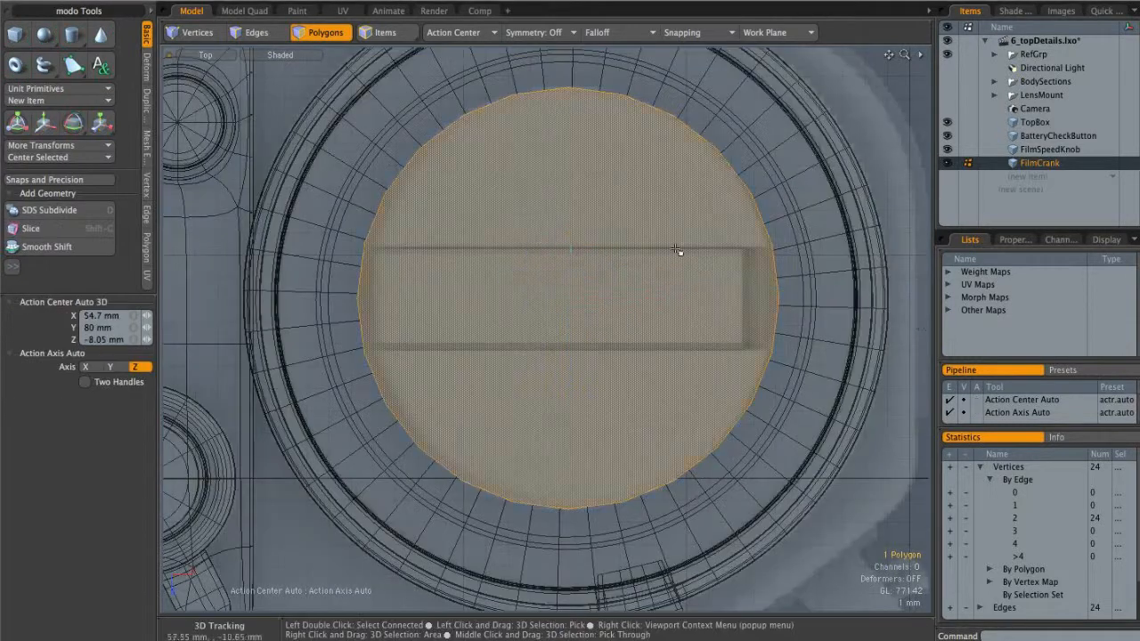
Step: Slice the disc along both long sides of the reference slot and delete the middle strip
key("c")
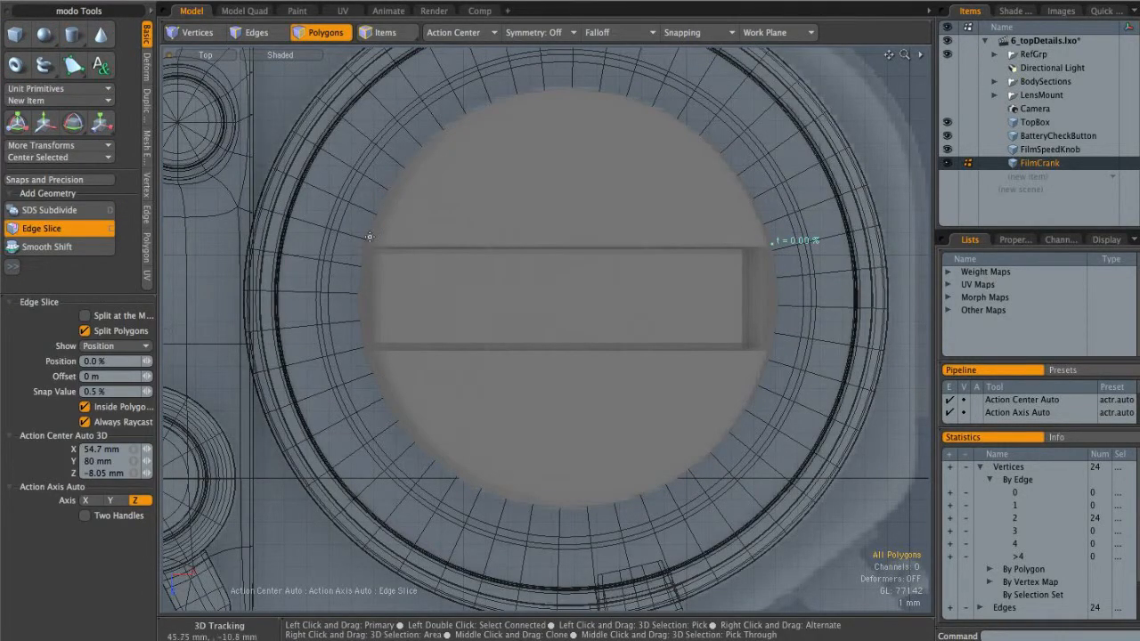
key("shift")
key("ctrl+z")
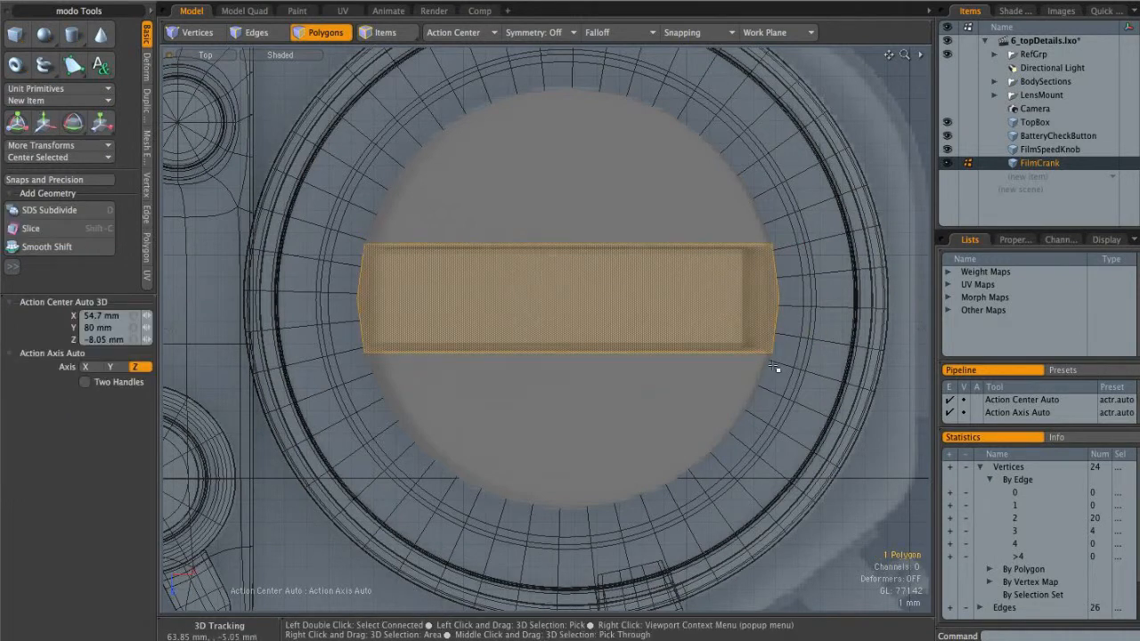
key("Delete")
key("space")
key("space")
key("space")
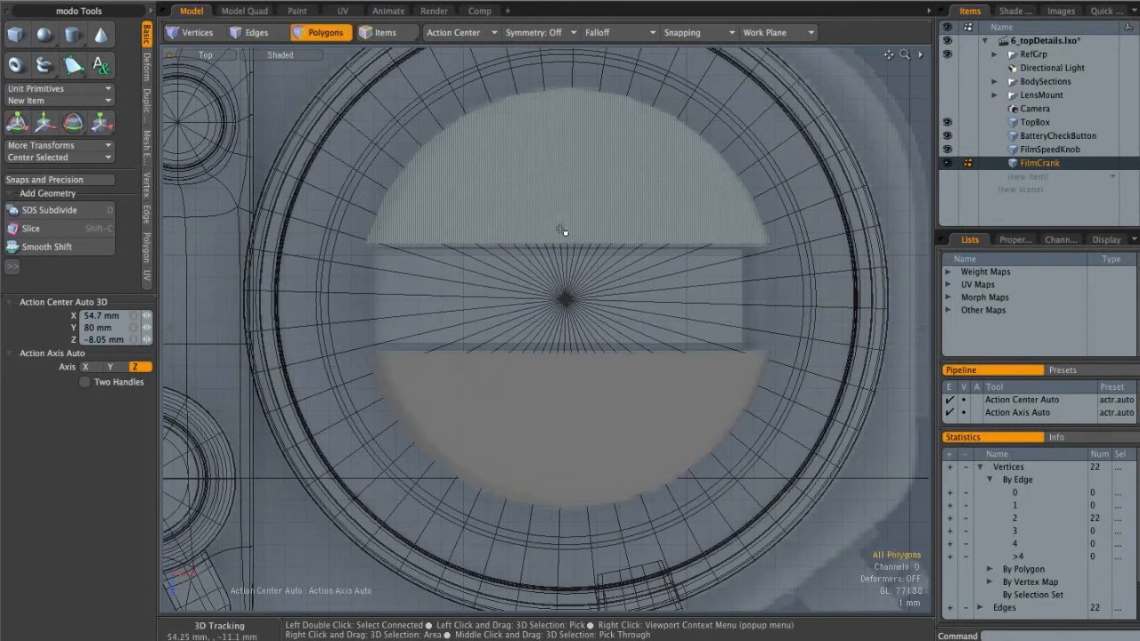
Step: Extrude both half-discs downward by 6.94 mm so they end inside the film speed knob's rim
left_click(563, 233)
left_click(562, 391, "shift")
key("ctrl+space")
left_click(659, 363)
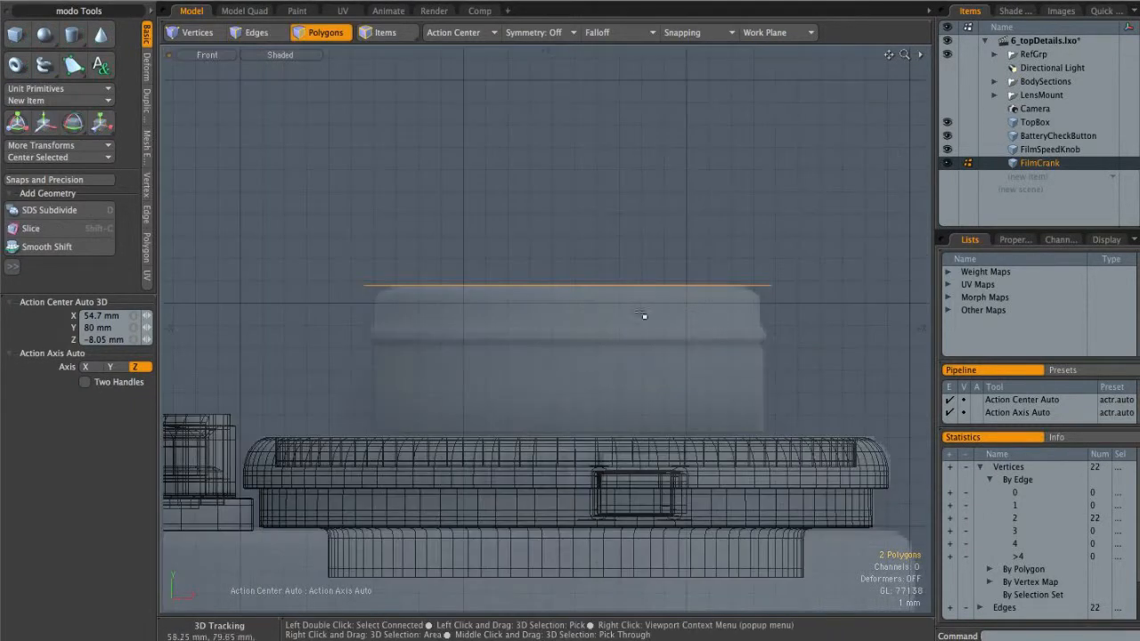
key("shift+x")
left_click_drag(570, 238, 571, 393)
left_click_drag(571, 331, 638, 212, "alt+shift")
right_click_drag(418, 335, 466, 291, "alt")
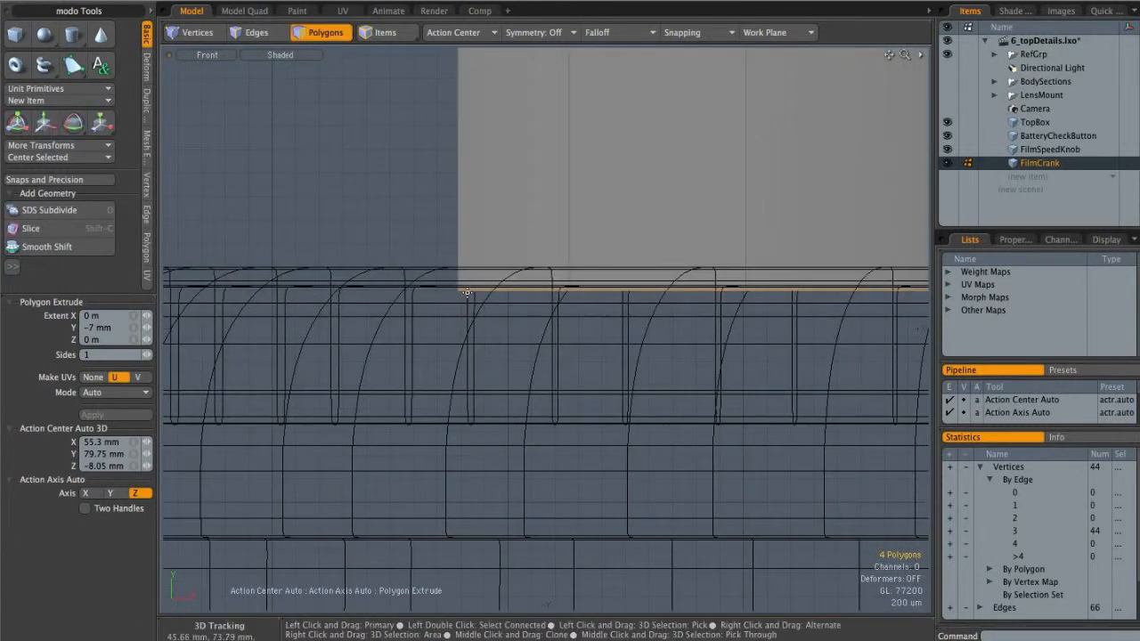
right_click_drag(569, 282, 405, 291, "alt")
left_click_drag(876, 293, 676, 268, "alt+shift")
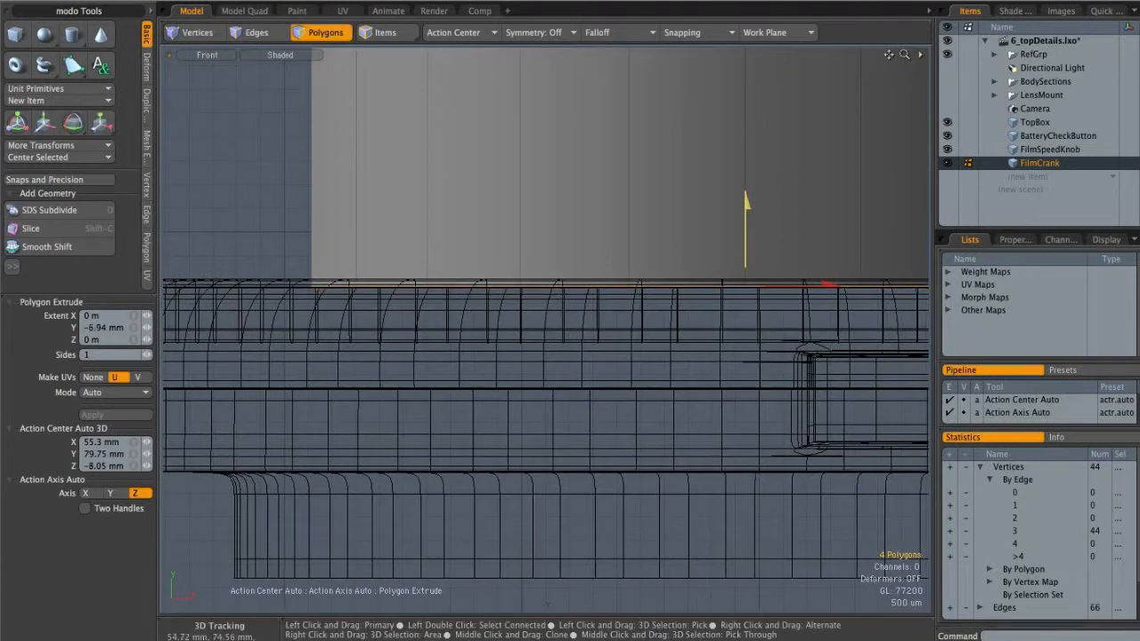
key("space")
Step: Select the complete outline edges of both half-cylinders' top faces
right_click_drag(780, 208, 547, 318, "alt")
key("ctrl+space")
left_click(640, 274)
key("space")
left_click_drag(679, 227, 610, 269, "alt")
key("3")
left_click(585, 287)
left_click_drag(545, 294, 612, 304, "ctrl+alt")
key("2")
left_click(548, 297)
double_click(548, 296)
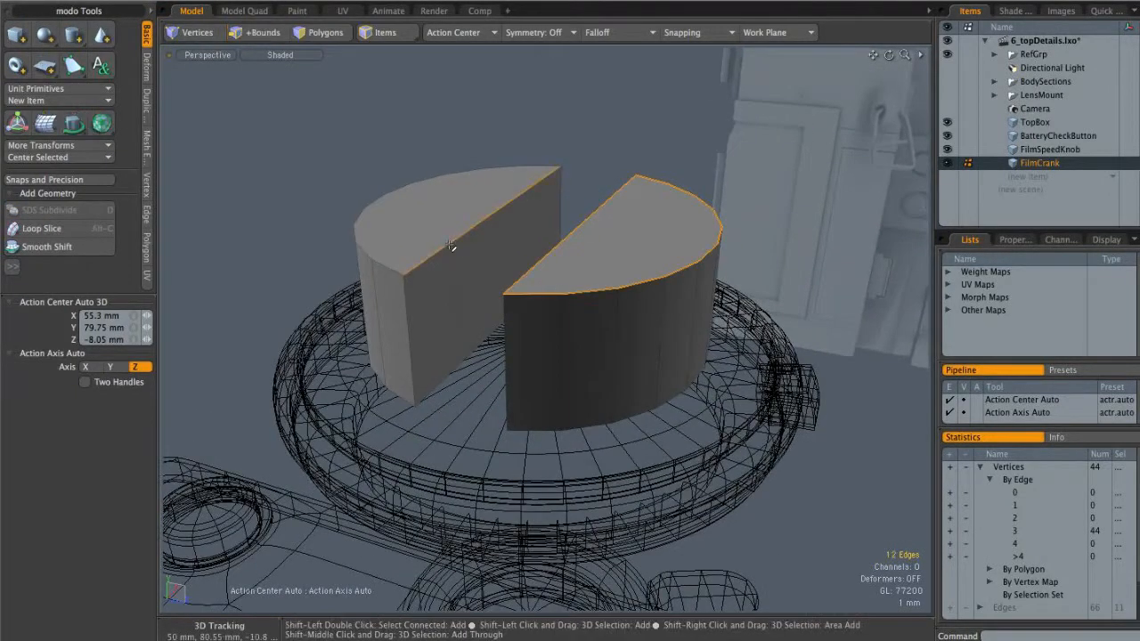
left_click_drag(511, 267, 551, 252, "alt")
Step: Bevel the selected top outline edges with an inset of 750 µm
key("b")
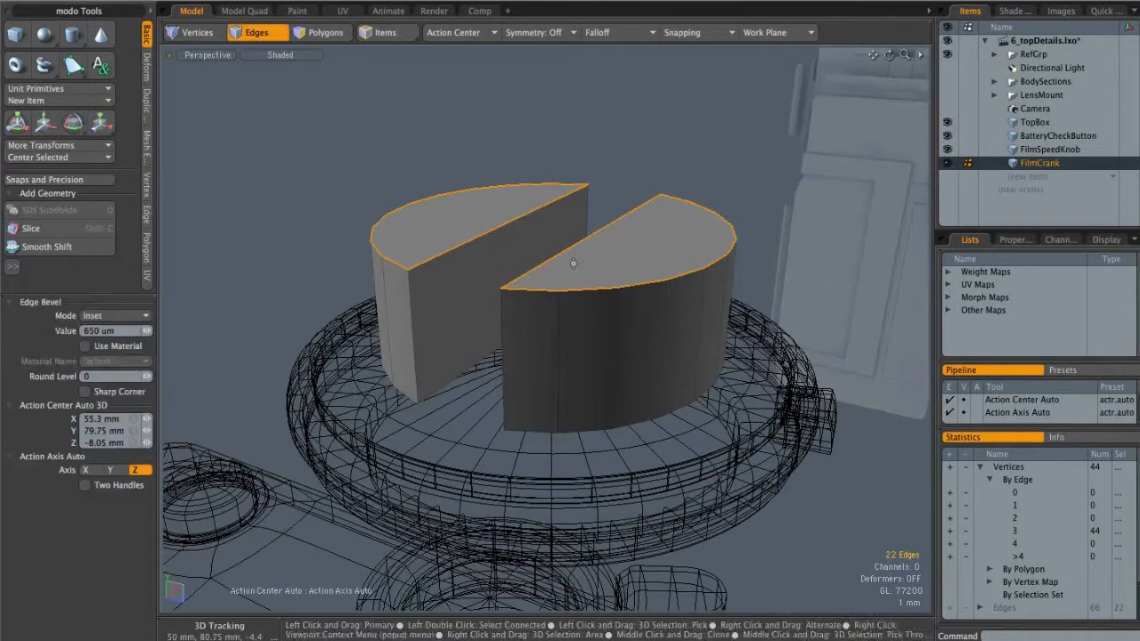
left_click_drag(553, 164, 553, 153)
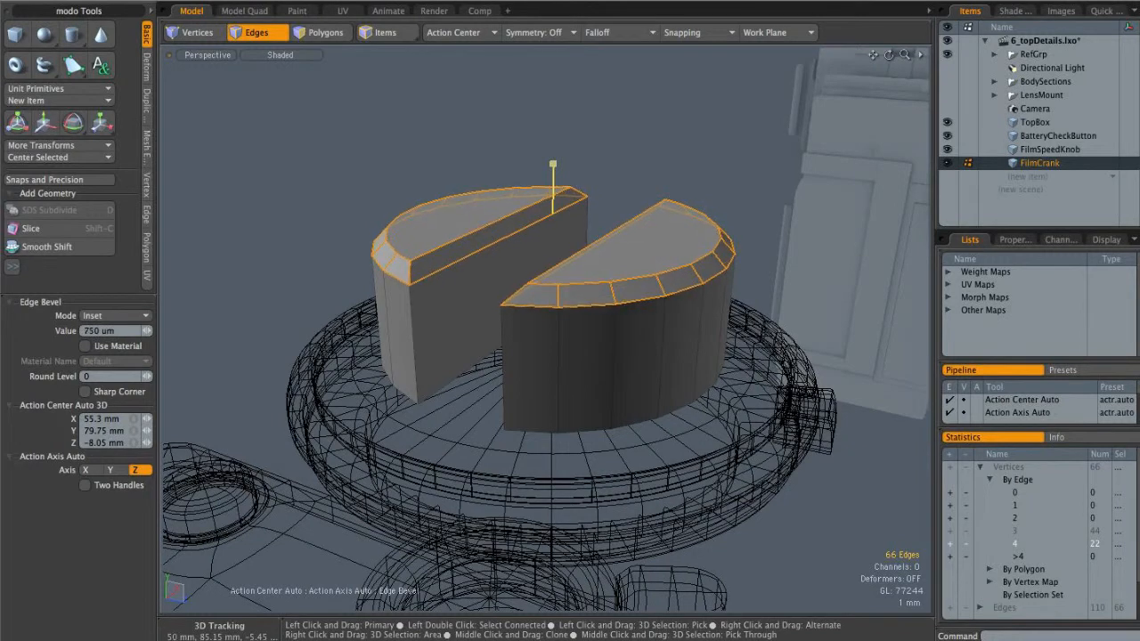
key("space")
left_click(642, 144)
Step: Examine the beveled top edges along the slot side of both halves
left_click_drag(590, 220, 663, 200, "alt")
key("3")
left_click_drag(440, 277, 433, 256)
left_click_drag(436, 258, 527, 249, "alt")
left_click(522, 278, "shift")
left_click(516, 306, "shift")
left_click_drag(535, 304, 462, 278, "alt")
left_click_drag(434, 320, 402, 340, "alt")
Step: Scale the two top edges facing the slot to about 78% in Z, aligning them with the vertical slot walls
key("2")
left_click(399, 261)
left_click(559, 257, "shift")
left_click_drag(559, 257, 534, 253, "alt")
key("r")
key("ctrl+space")
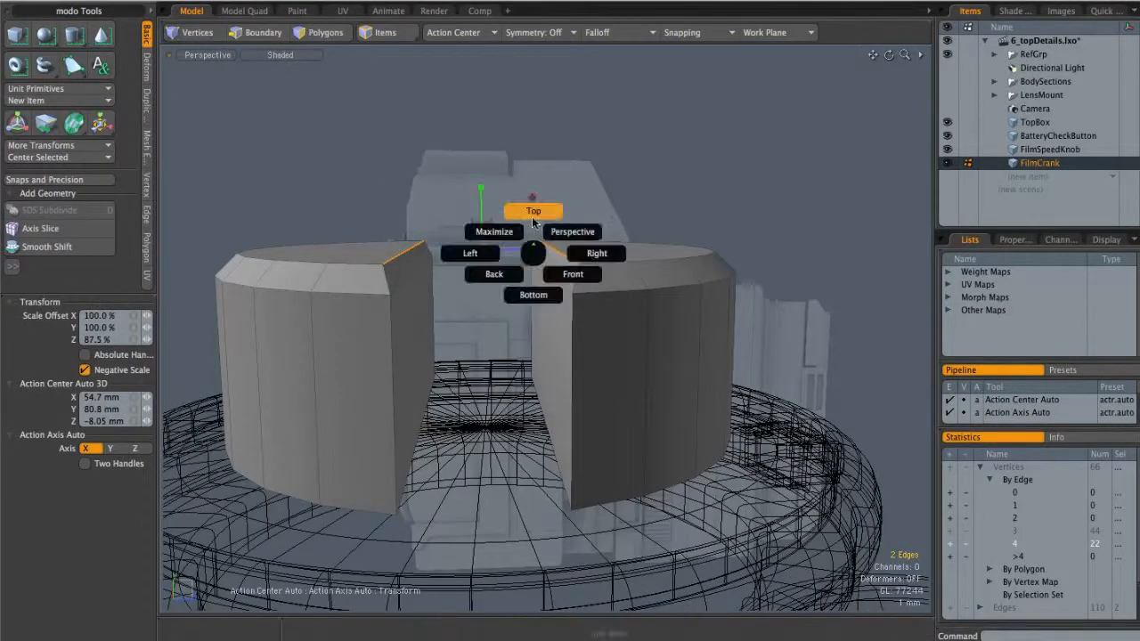
left_click(532, 227)
left_click_drag(686, 334, 686, 325)
right_click_drag(425, 352, 527, 328, "alt")
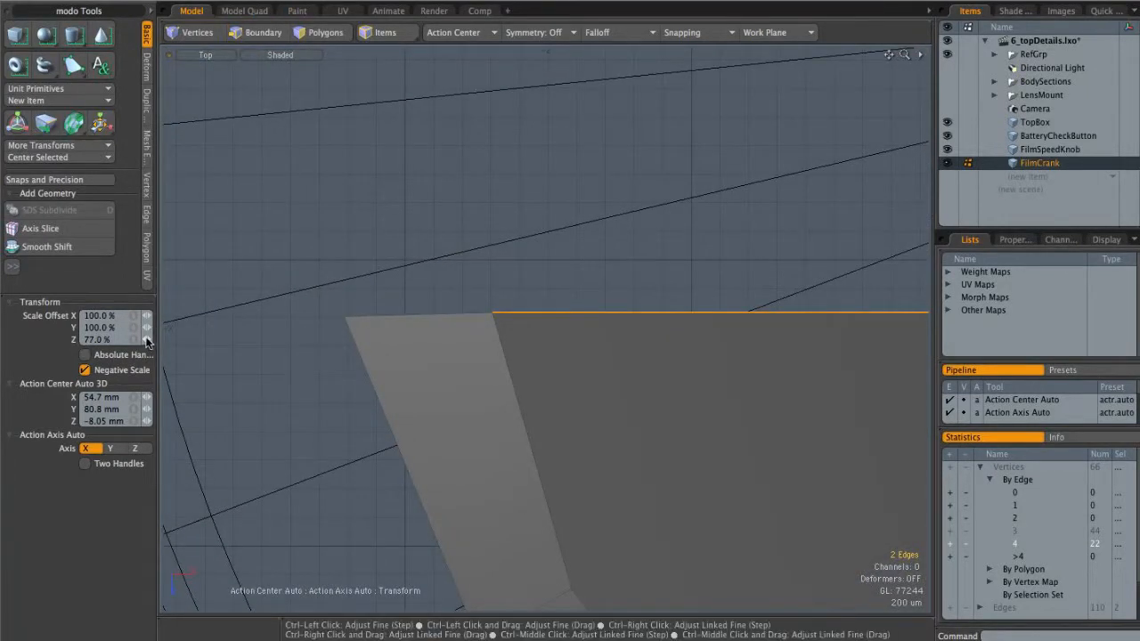
left_click_drag(169, 328, 170, 340)
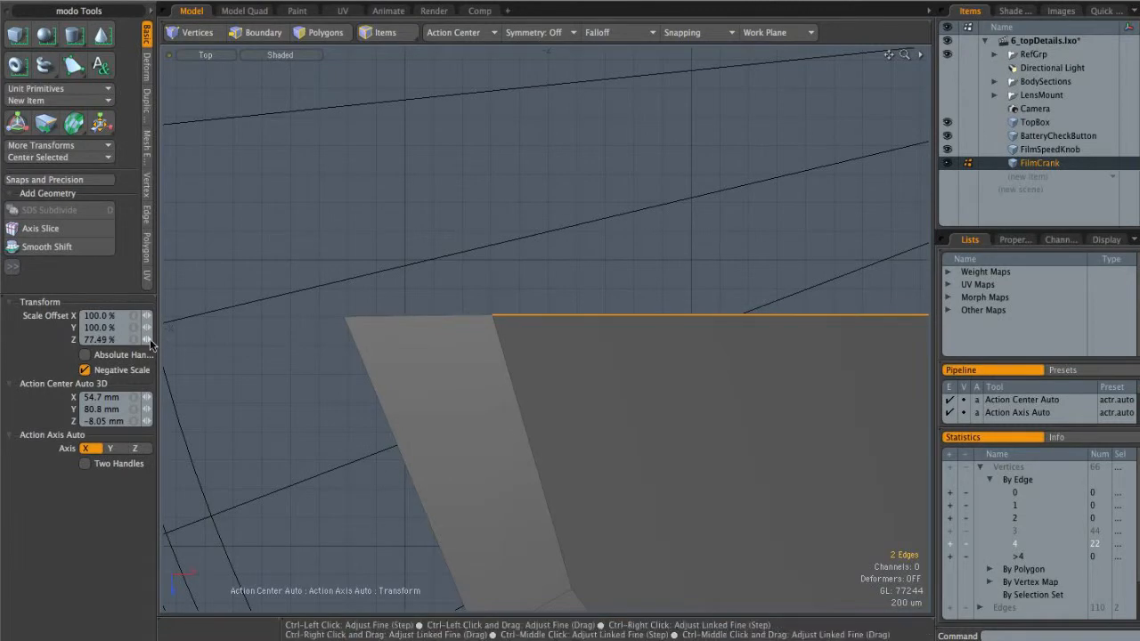
left_click_drag(148, 337, 148, 338)
key("ctrl+space")
left_click(603, 244)
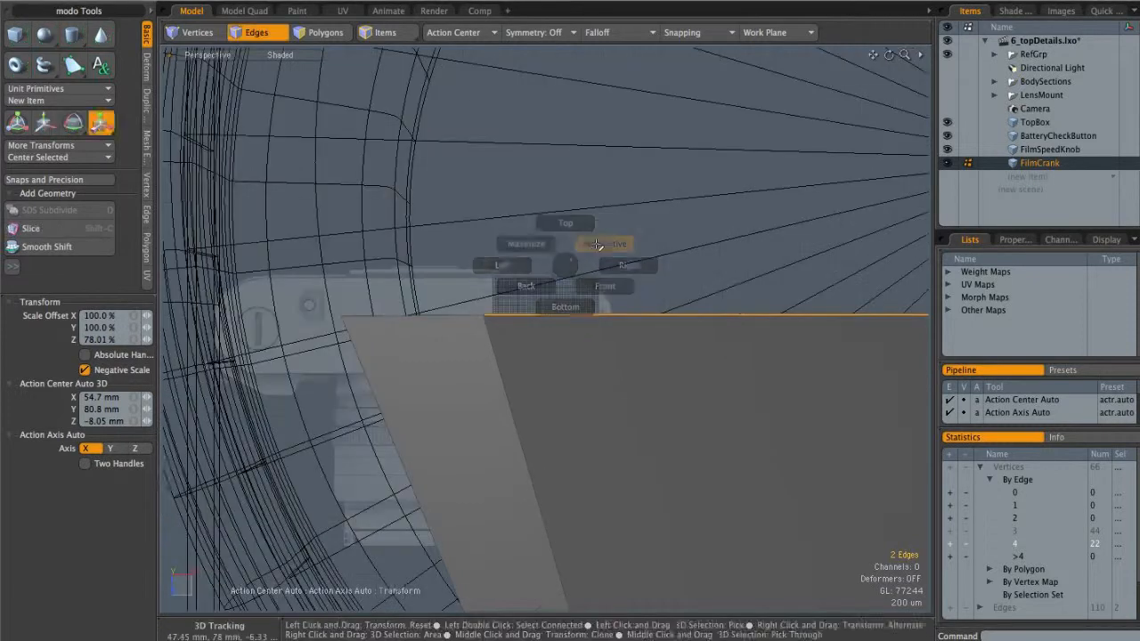
key("space")
left_click(722, 236)
Step: Slice both halves vertically just behind their slot walls, at Z -10.65 mm and about Z -5.5 mm
left_click_drag(722, 237, 494, 280, "ctrl+alt")
left_click_drag(494, 280, 618, 236, "alt")
key("ctrl+space")
left_click(580, 245)
left_click_drag(367, 258, 431, 200, "alt")
left_click_drag(492, 297, 490, 267, "alt")
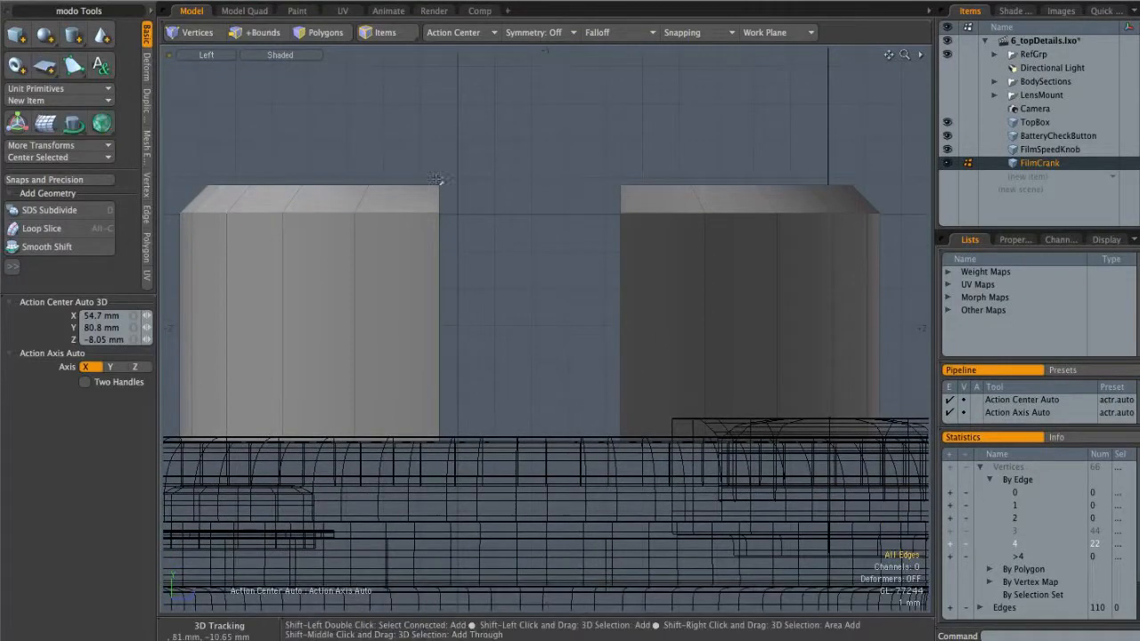
key("shift+c")
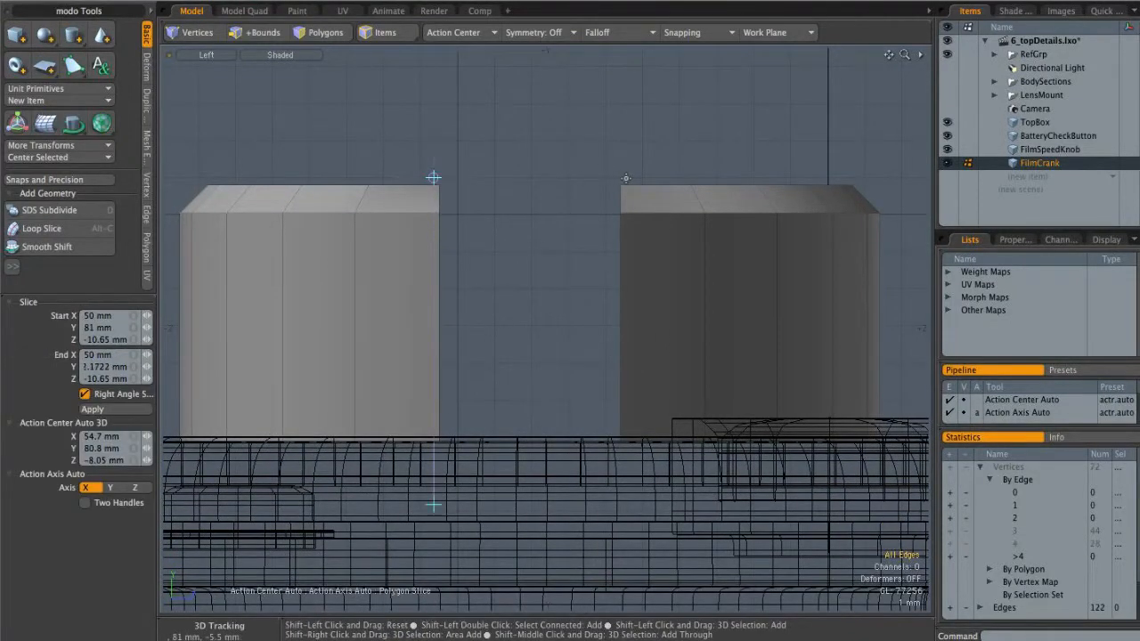
key("q")
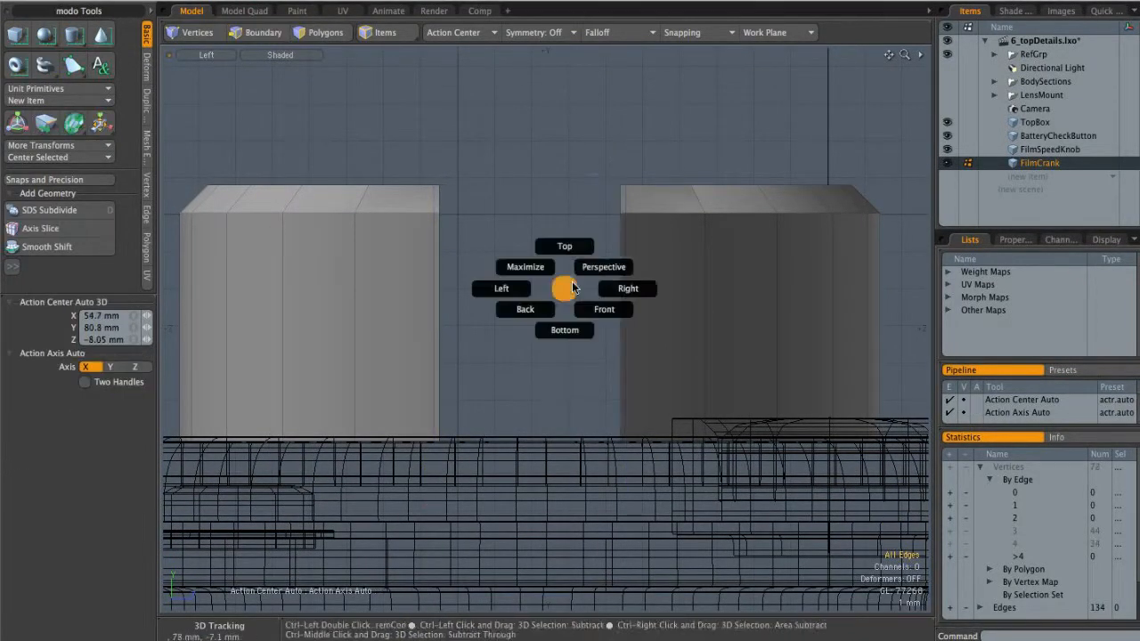
Step: Check the shape of the two halves with subdivision surfaces
key("ctrl+space")
left_click(604, 267)
key("3")
left_click_drag(651, 243, 396, 274, "alt")
left_click(562, 284)
key("Tab")
key("Tab")
Step: Loop slice the side walls of both halves in Symmetry mode with a count of 2, near the upper and lower edges
key("2")
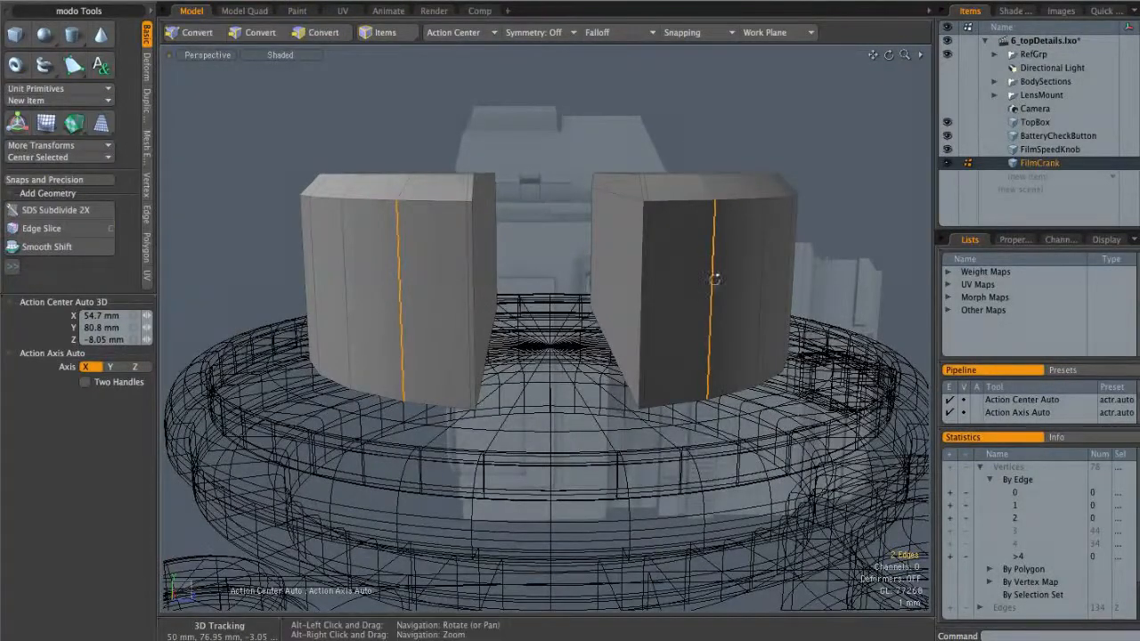
key("alt+c")
left_click(114, 330)
left_click(107, 342)
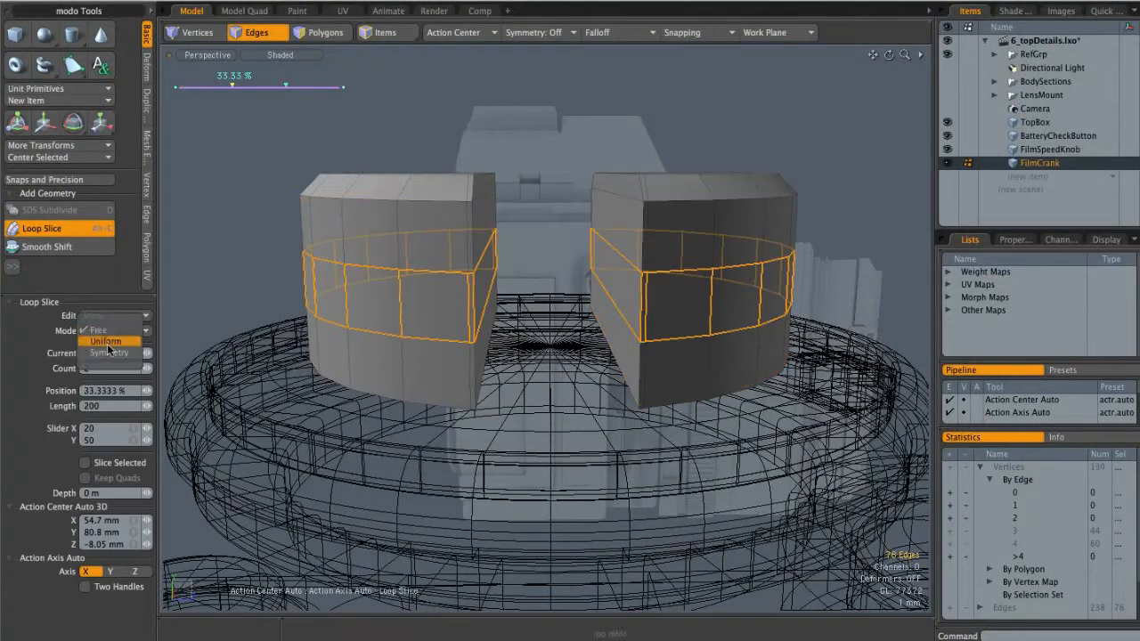
left_click_drag(233, 86, 179, 86)
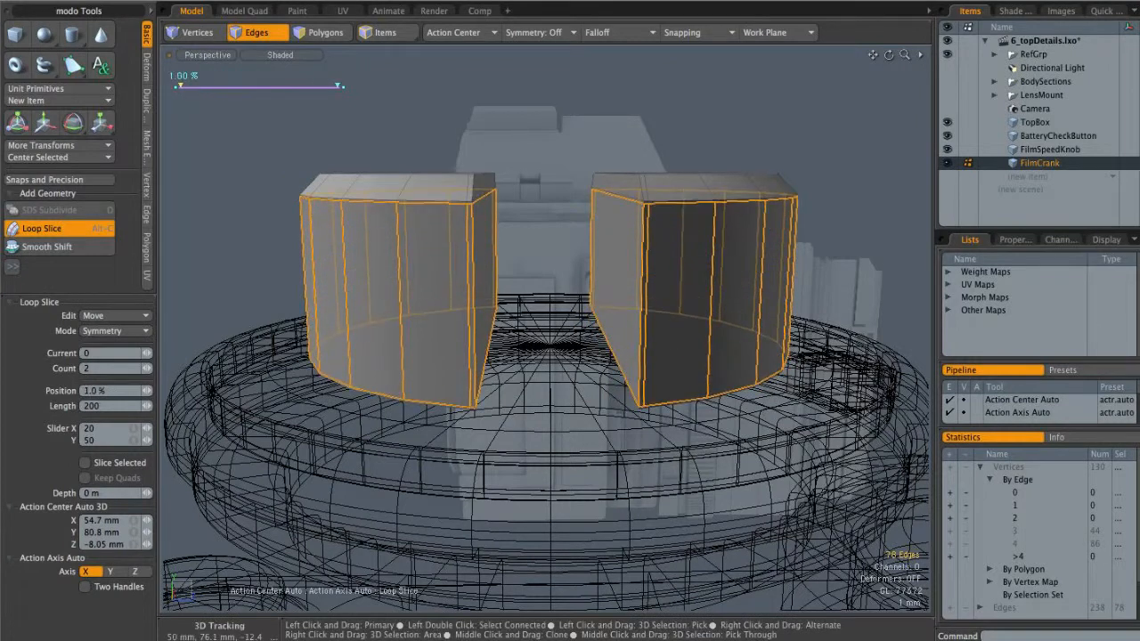
key("q")
left_click(529, 181)
Step: Loop slice the chamfer bands of both halves with two symmetric cuts close to the band's edges
left_click_drag(529, 181, 462, 217, "alt")
scroll(461, 216, "up", 2)
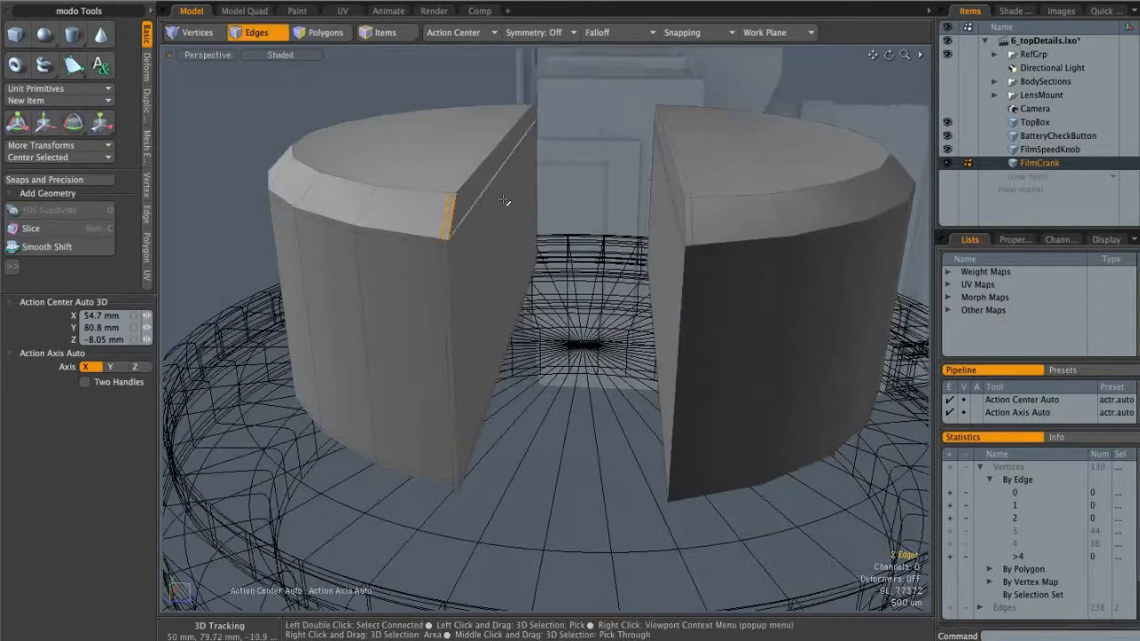
key("alt+c")
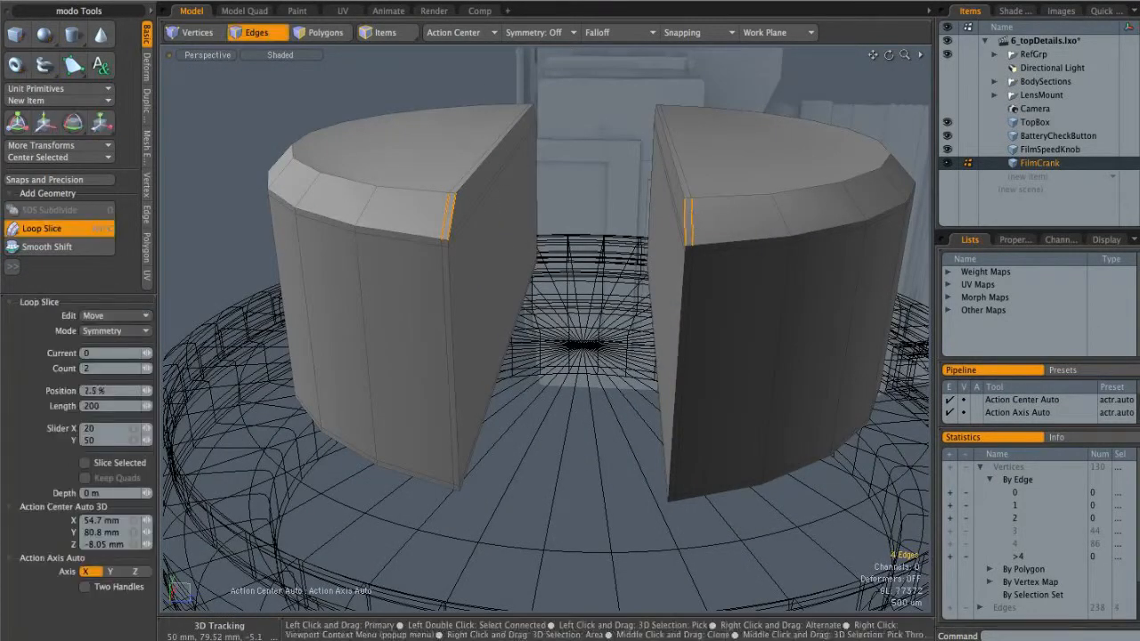
key("q")
left_click(609, 200)
left_click_drag(609, 199, 529, 300, "alt")
scroll(547, 250, "down", 2)
Step: Check the corners with subdivision surfaces, and bevel the slot-side polygons of both halves to tighten their edges
key("Tab")
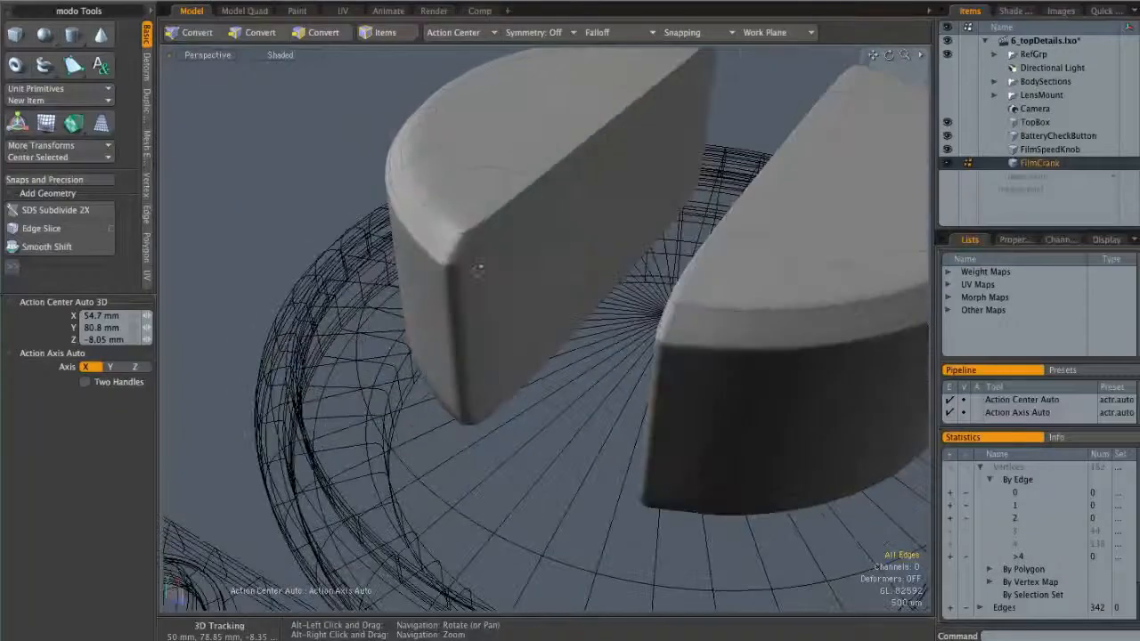
left_click_drag(403, 191, 512, 230, "alt")
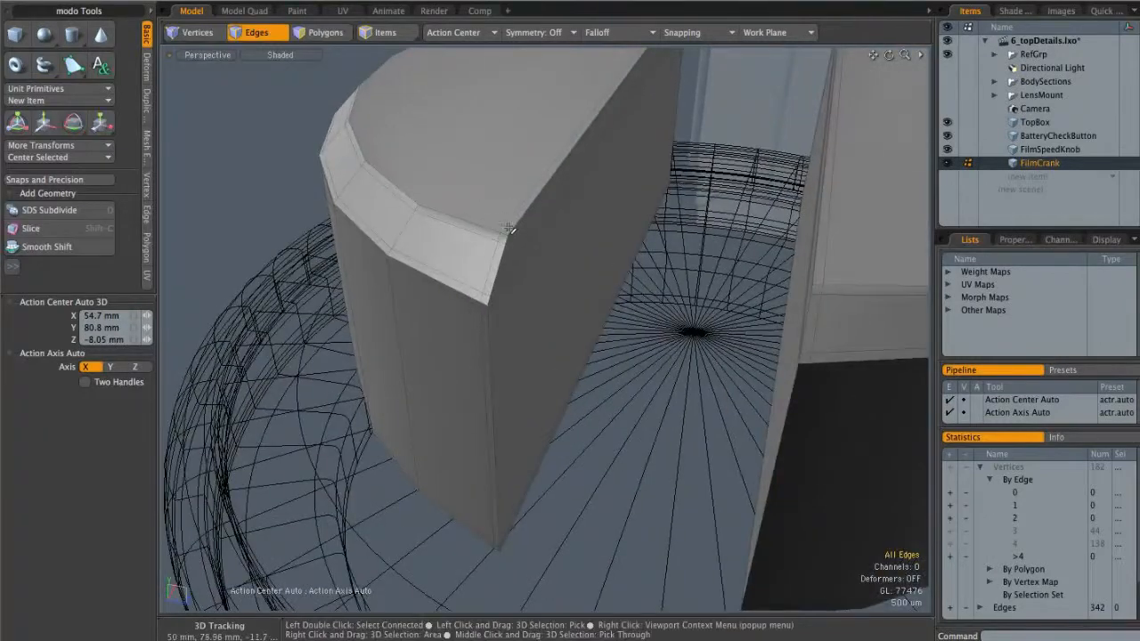
left_click_drag(647, 179, 488, 244, "ctrl+alt")
key("3")
double_click(489, 244)
left_click(492, 269)
left_click_drag(514, 329, 717, 390, "alt")
left_click_drag(717, 350, 732, 204, "alt")
left_click_drag(738, 146, 661, 183, "alt")
key("b")
key("q")
left_click(672, 194)
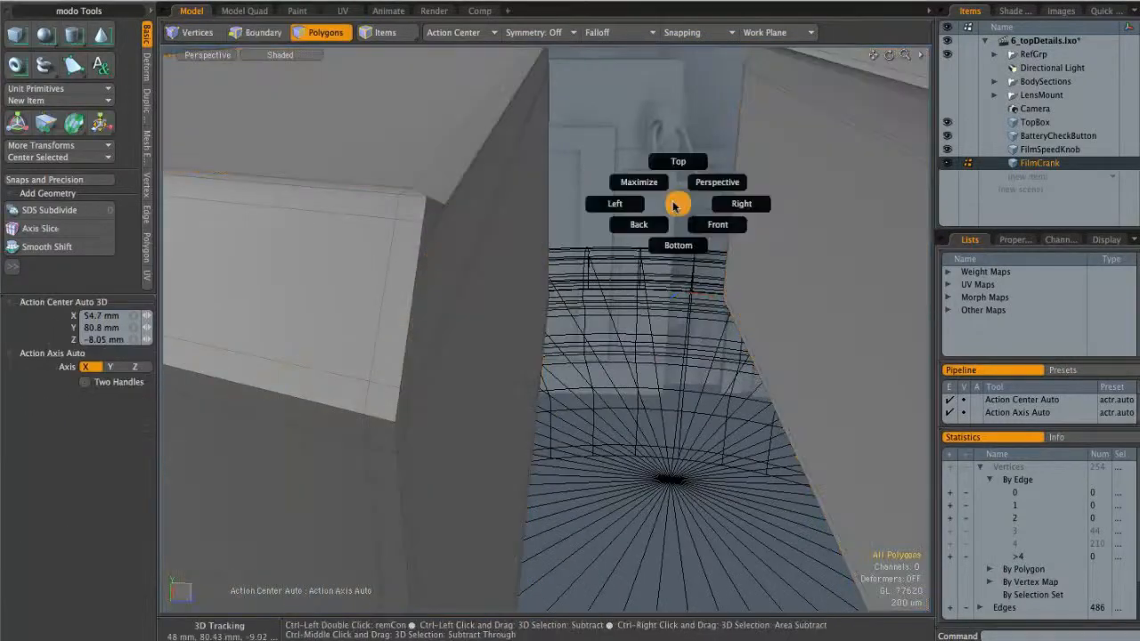
Step: Move the two vertices protruding into the slot near Z -10.4 mm flush with that half's top corner
key("ctrl+space")
left_click(634, 204)
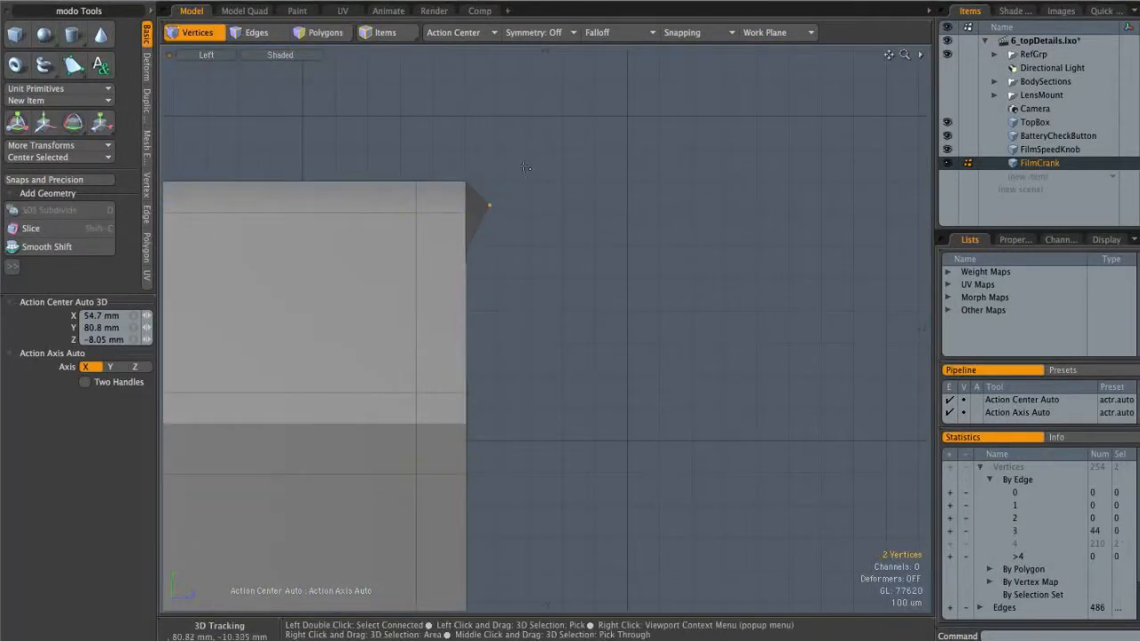
key("w")
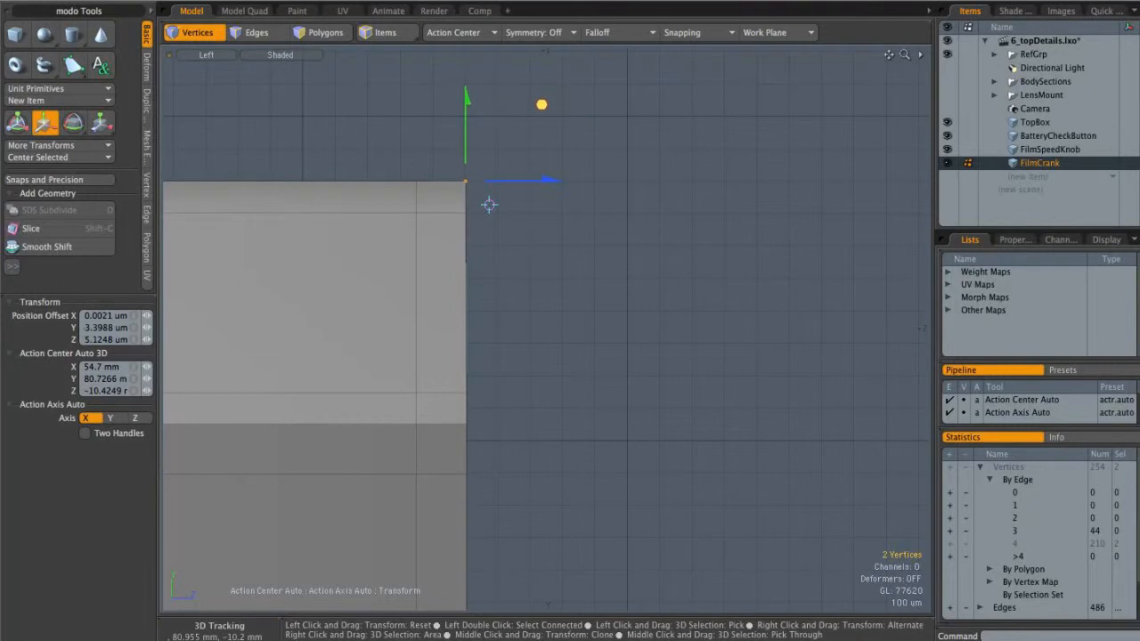
key("q")
left_click(489, 204)
Step: Move the opposite half's two protruding vertices near Z -5.68 mm flush with its top corner
left_click_drag(488, 205, 823, 195, "alt")
right_click_drag(823, 194, 864, 192, "alt")
right_click_drag(394, 125, 425, 175)
key("w")
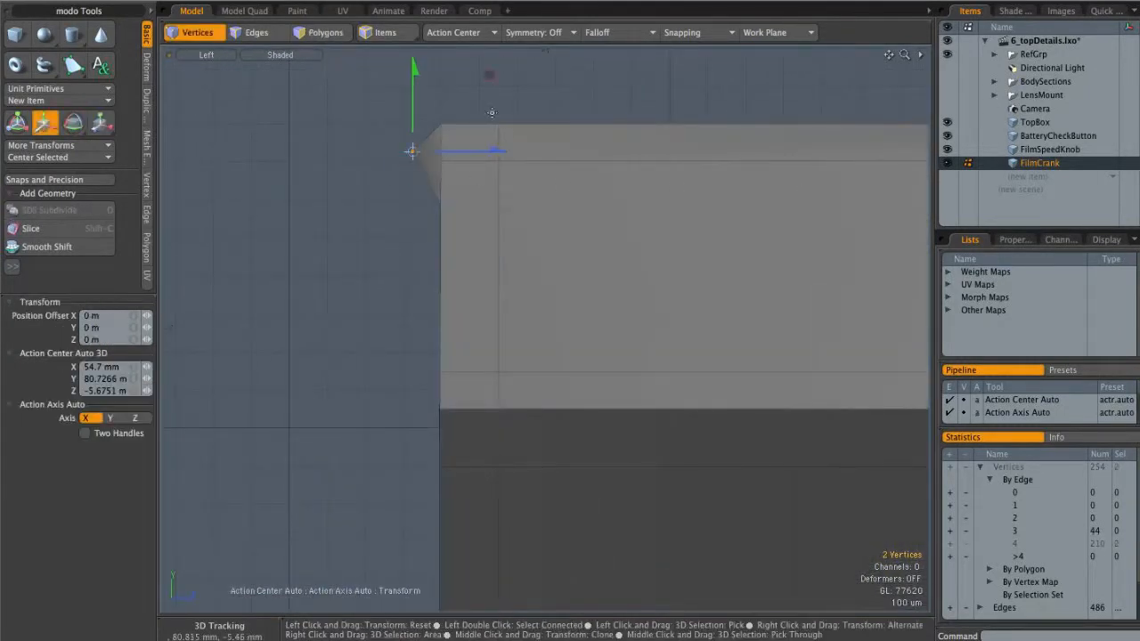
key("q")
left_click(405, 169)
Step: Examine both crank halves from the slot side and from underneath
left_click_drag(527, 221, 626, 254, "alt")
key("3")
double_click(473, 254)
double_click(625, 255)
left_click(527, 373)
left_click_drag(527, 373, 472, 245, "alt")
left_click_drag(511, 182, 510, 267, "alt")
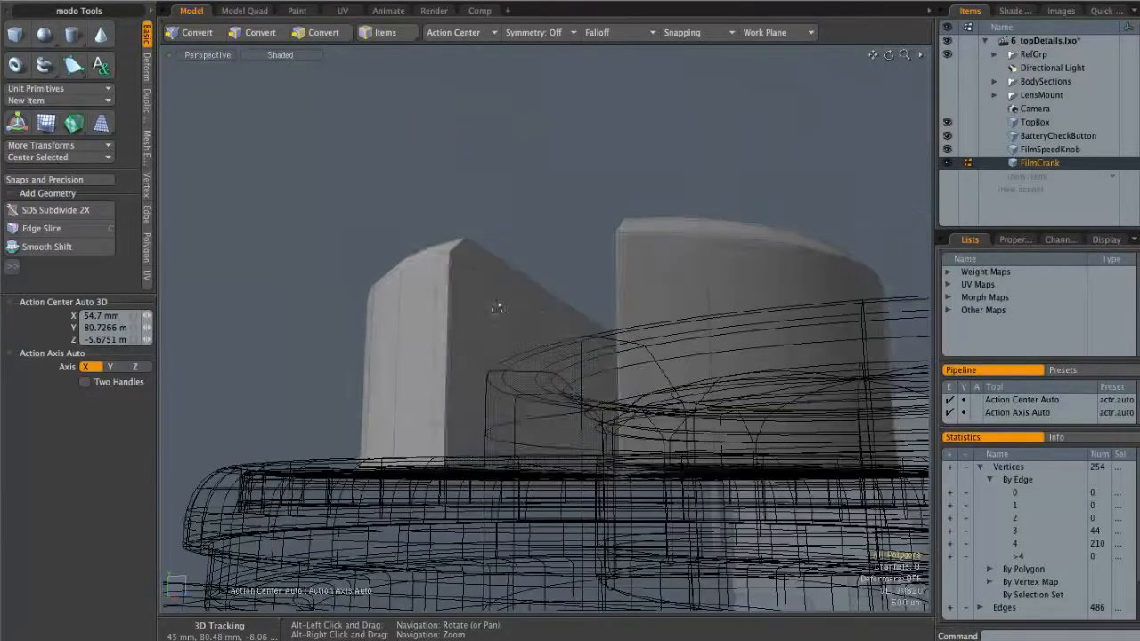
left_click_drag(491, 312, 443, 461, "alt")
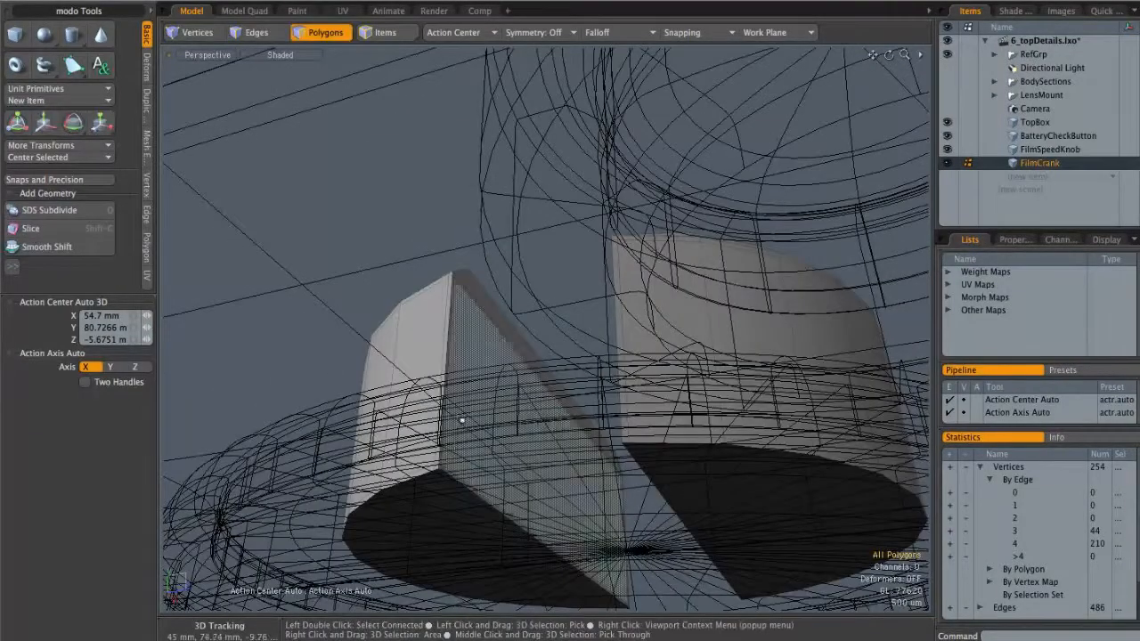
left_click_drag(540, 392, 519, 278, "alt")
Step: Select the two bottom polygons of one crank half and inset them with a bevel to form a thin wall
left_click(501, 299)
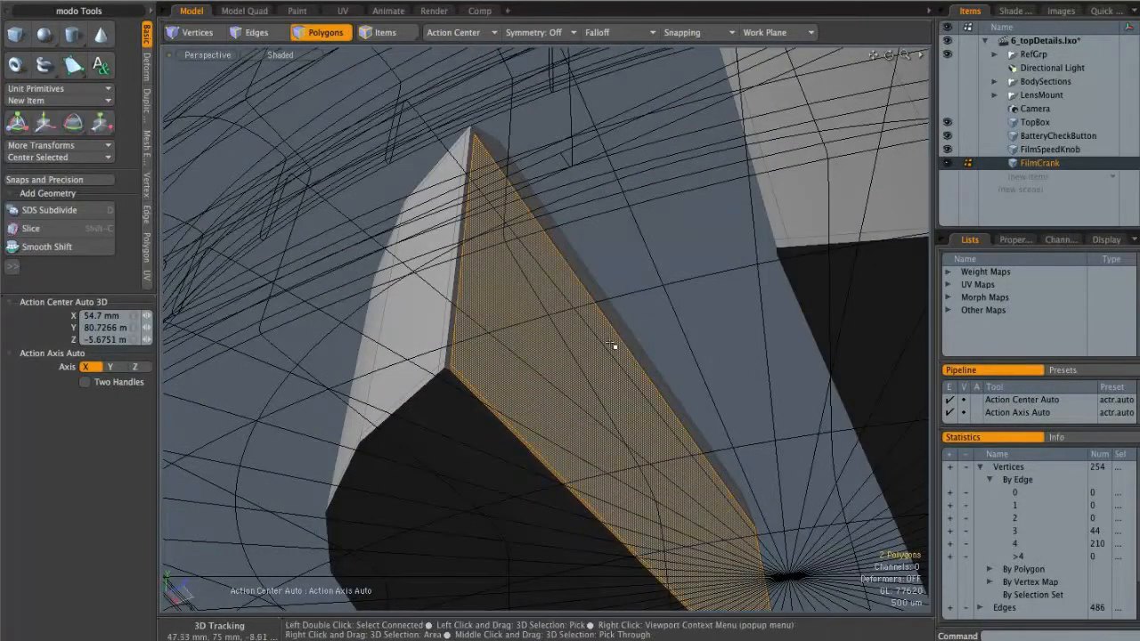
left_click_drag(606, 367, 595, 251, "alt")
key("b")
key("w")
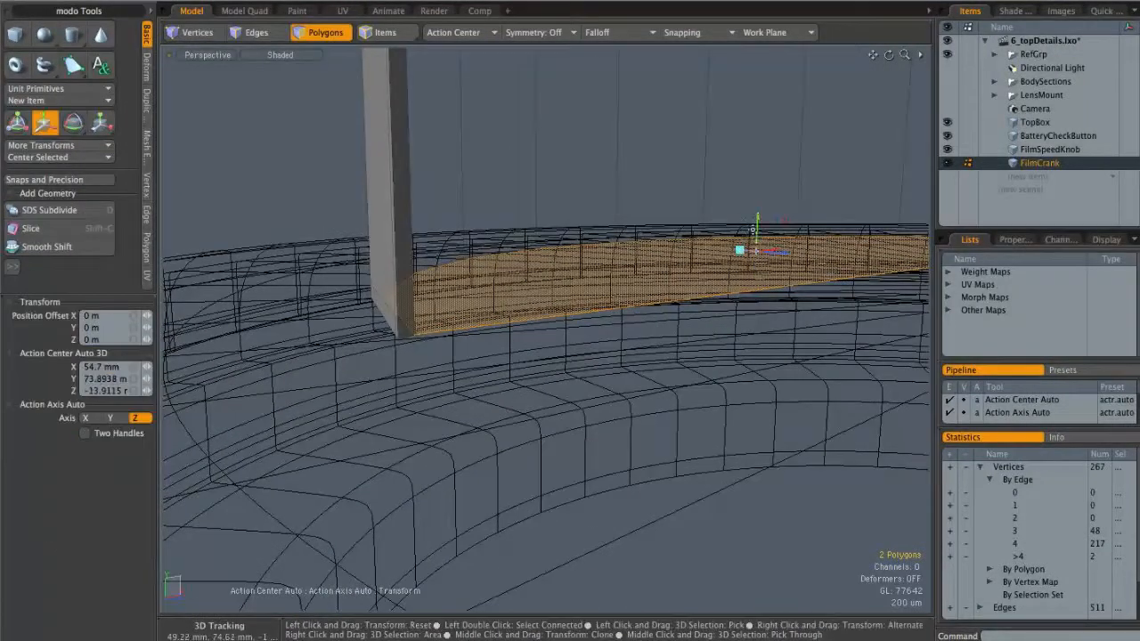
left_click_drag(738, 250, 438, 132, "alt")
Step: Bevel the inset bottom polygons again and raise them to just below the chamfer, hollowing out the half
key("b")
key("w")
left_click_drag(439, 130, 465, 303, "alt+shift")
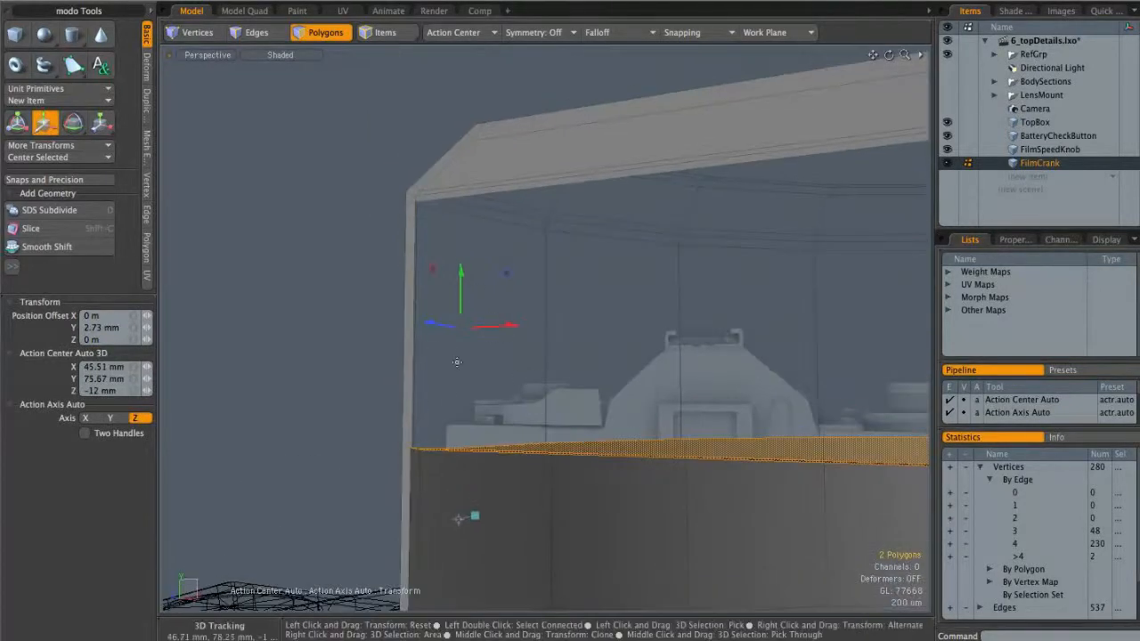
left_click_drag(451, 388, 450, 116)
left_click_drag(445, 218, 445, 191)
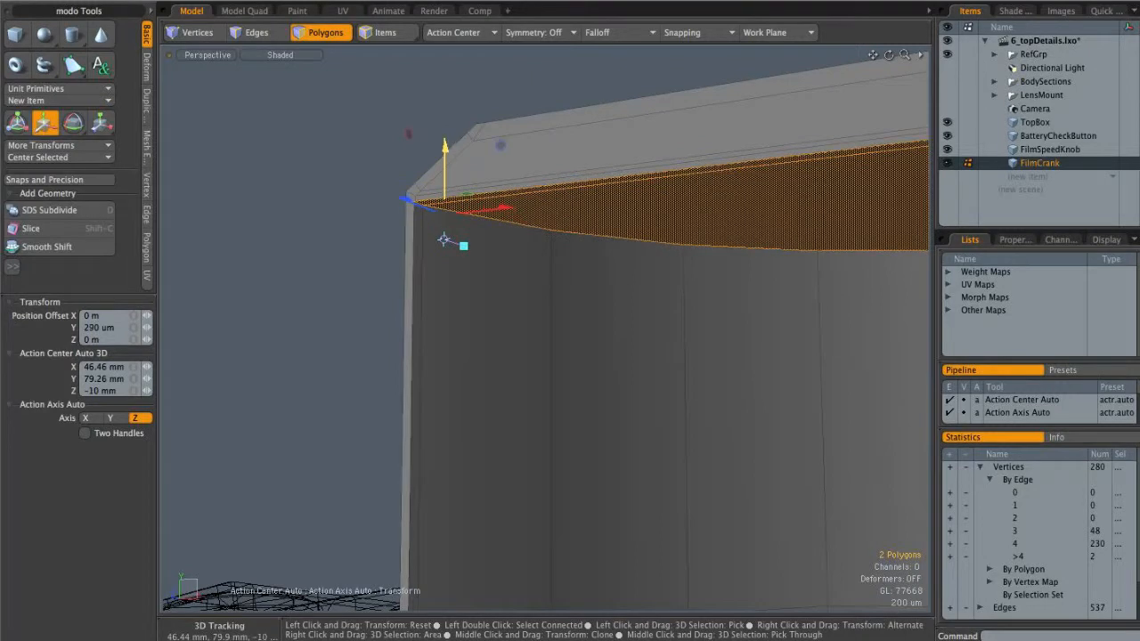
key("space")
left_click(353, 277)
Step: Delete the two polygons closing the slot side of the hollowed crank half: the inner wall face and its thin bottom strip
left_click_drag(565, 313, 376, 323, "alt")
left_click_drag(463, 392, 465, 192, "alt+shift")
left_click_drag(496, 376, 500, 459)
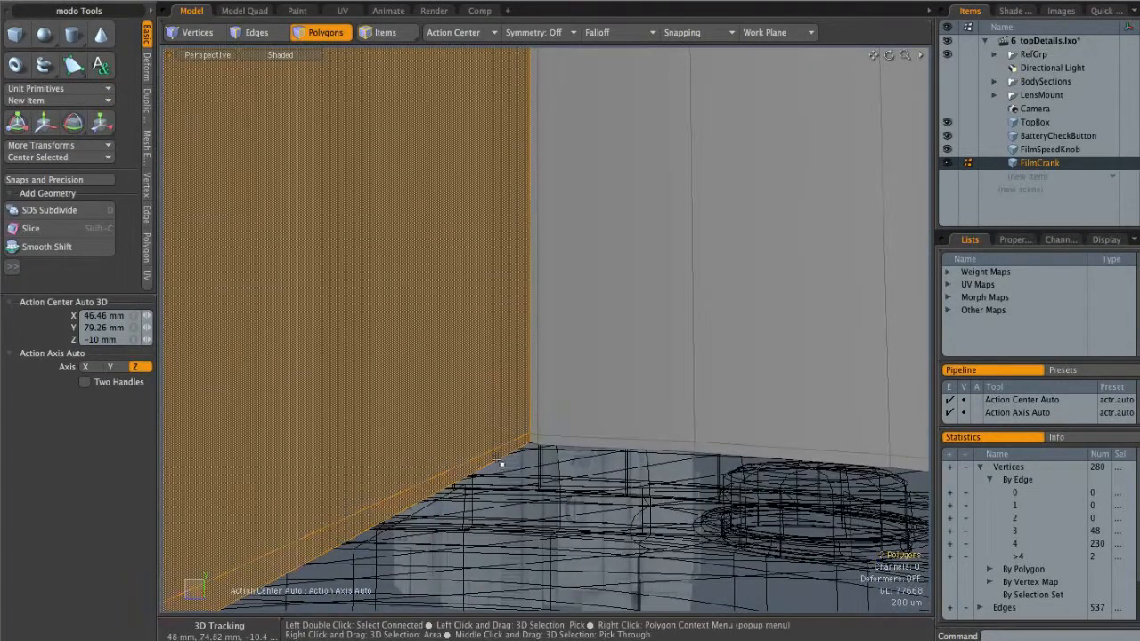
key("Delete")
Step: Join the paired vertices at the four upper and lower corners of the hollow's open slot side
left_click_drag(605, 184, 483, 403, "alt")
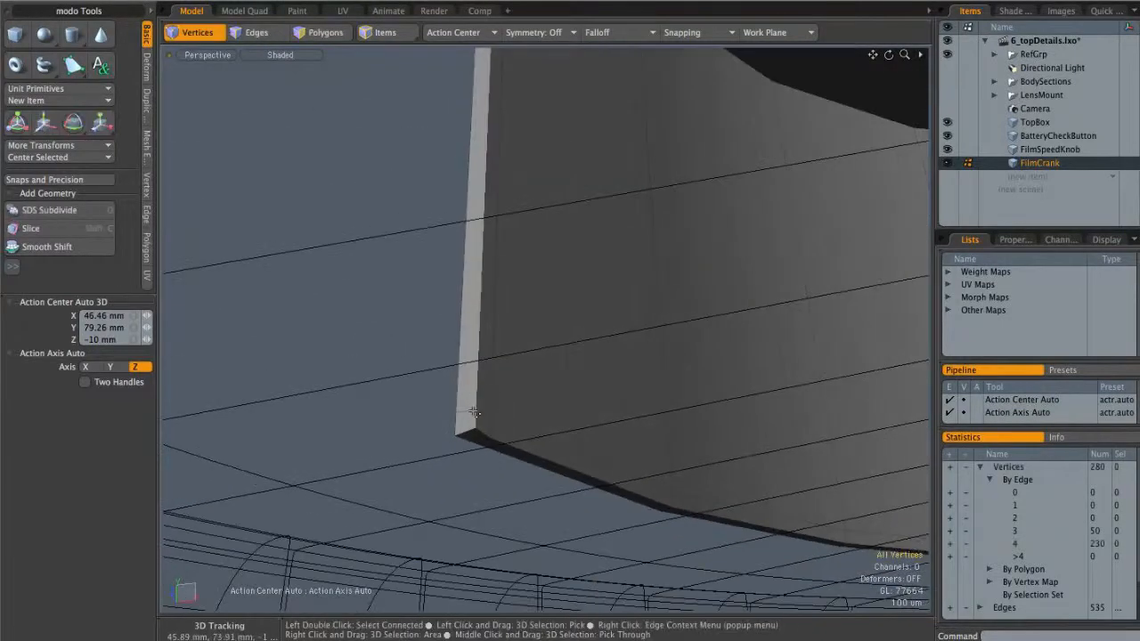
left_click_drag(617, 344, 496, 133, "alt")
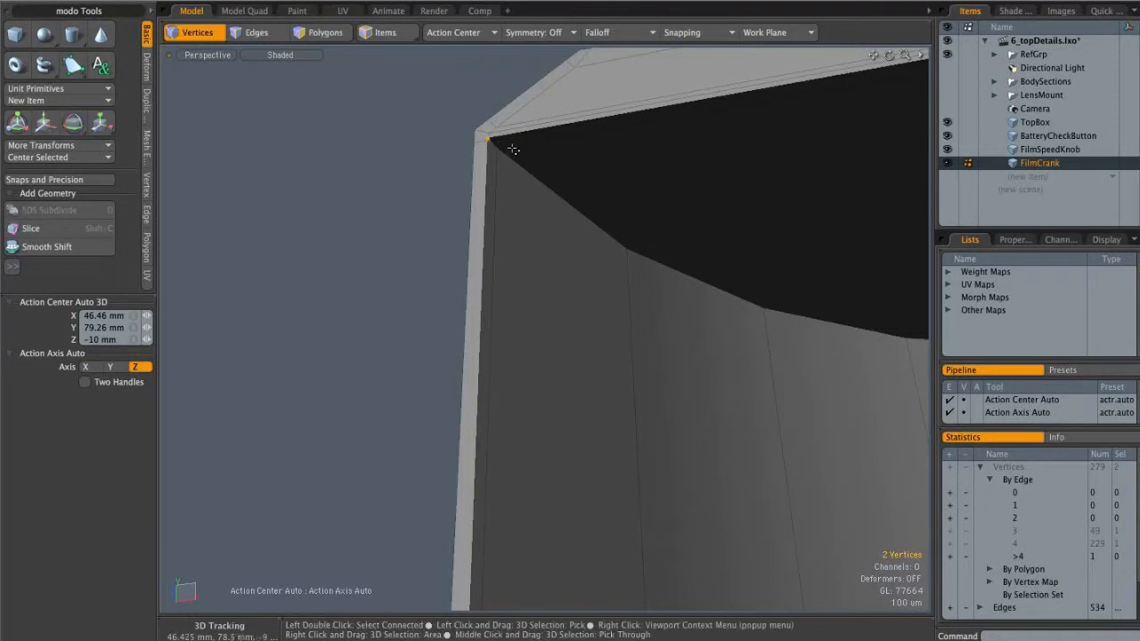
left_click_drag(735, 225, 587, 356, "ctrl+alt")
mouse_move(587, 356)
left_mouse_down("alt")
mouse_move(657, 366)
mouse_move(587, 356)
left_mouse_up("alt")
left_click_drag(695, 348, 819, 345, "ctrl+alt")
left_click_drag(537, 247, 742, 208, "alt")
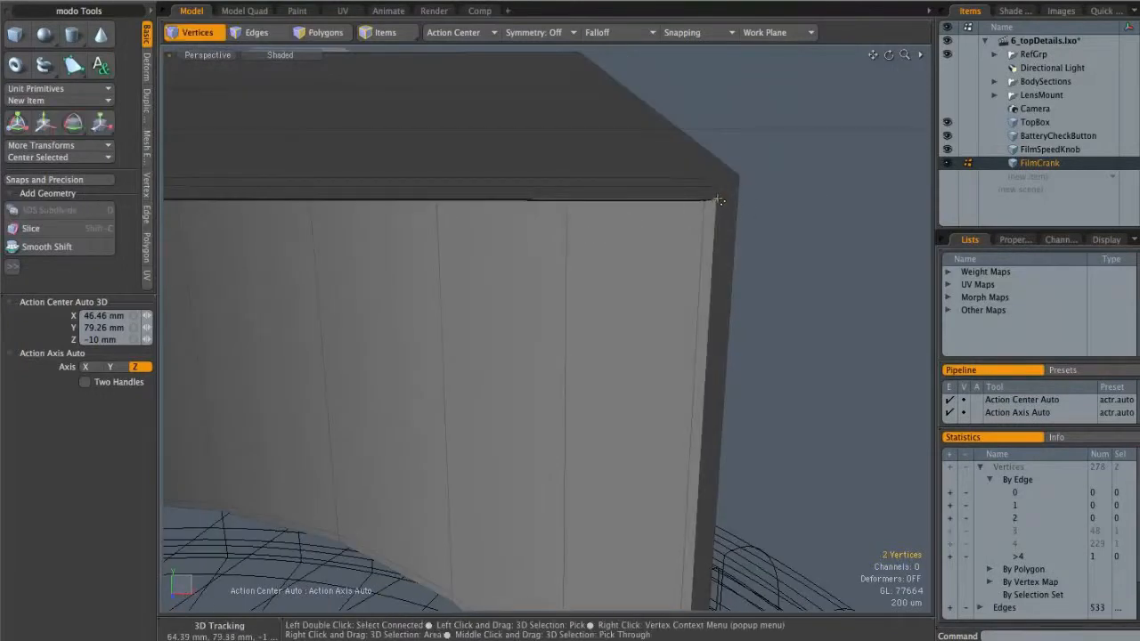
key("Home")
left_click_drag(738, 296, 657, 66, "alt+shift")
left_click_drag(663, 472, 674, 447, "alt")
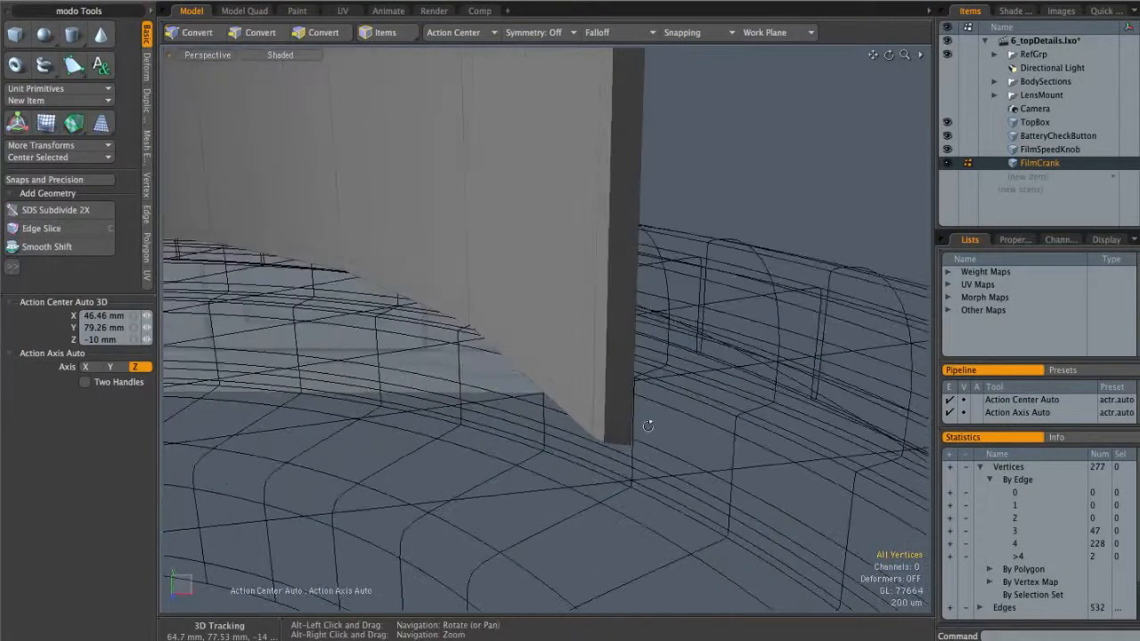
left_click_drag(678, 391, 643, 383, "alt")
left_click_drag(637, 267, 583, 360, "alt+shift")
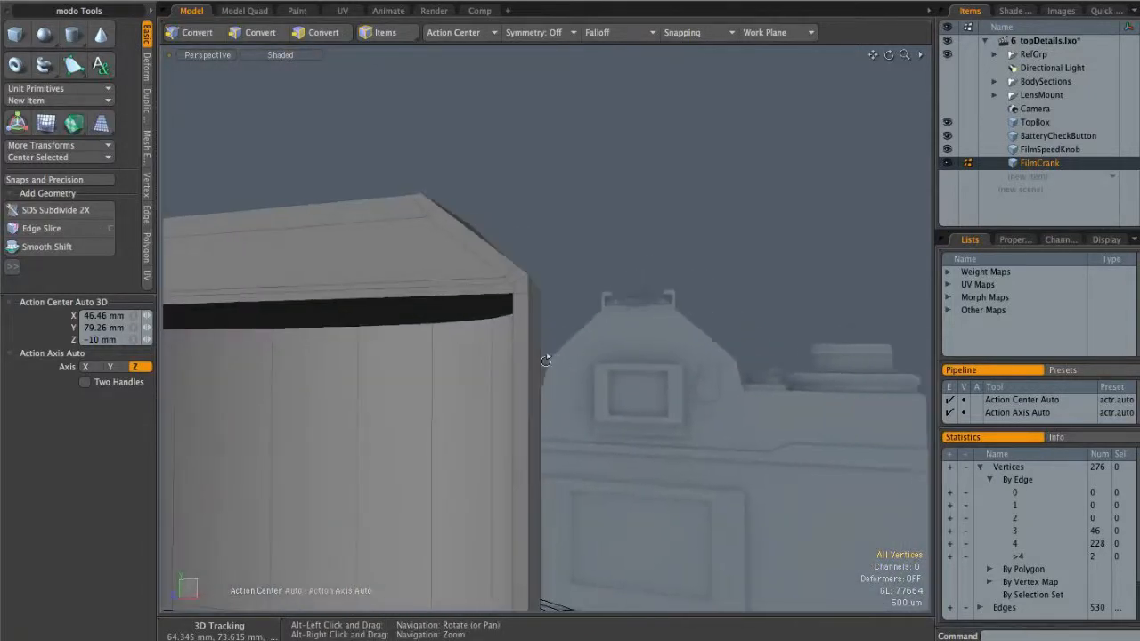
Step: Add a loop slice at 2.5 % around the hollowed half's walls, just below the top edge of its interior
left_click_drag(448, 344, 540, 340, "alt")
key("alt+c")
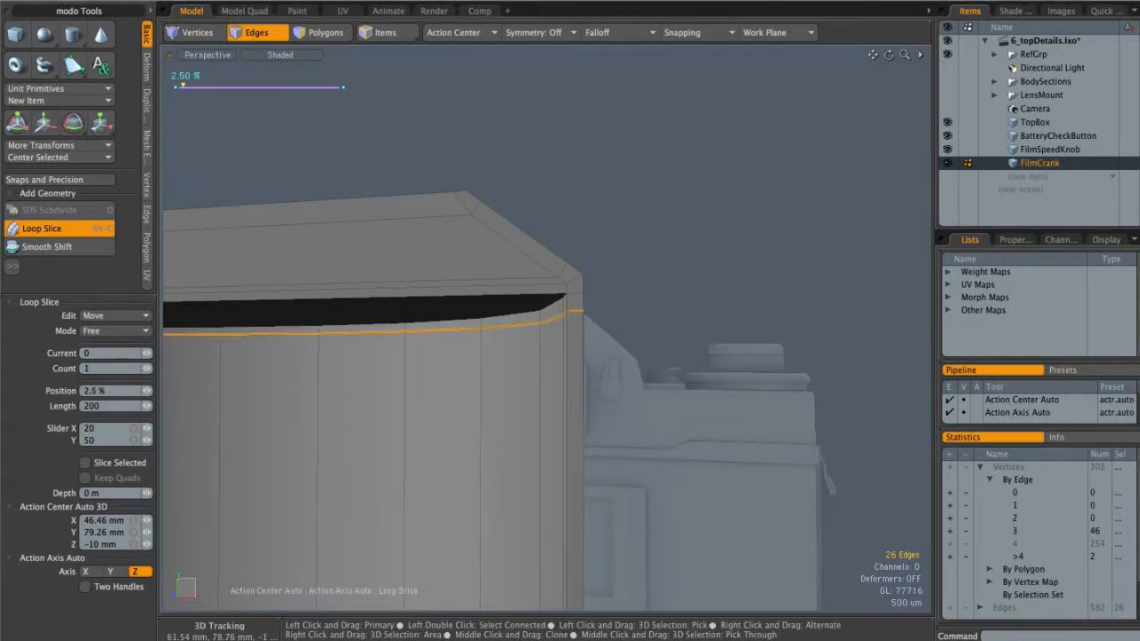
left_click_drag(418, 369, 557, 320, "alt")
key("q")
left_click(641, 250)
scroll(623, 260, "down", 3)
left_click_drag(614, 267, 447, 274, "alt")
scroll(514, 360, "up", 3)
left_click_drag(513, 207, 543, 259, "alt")
Step: Duplicate both crank halves in place and rotate the copies 180° about the Y axis, with X and Z at 0°
left_click(538, 256)
double_click(537, 256)
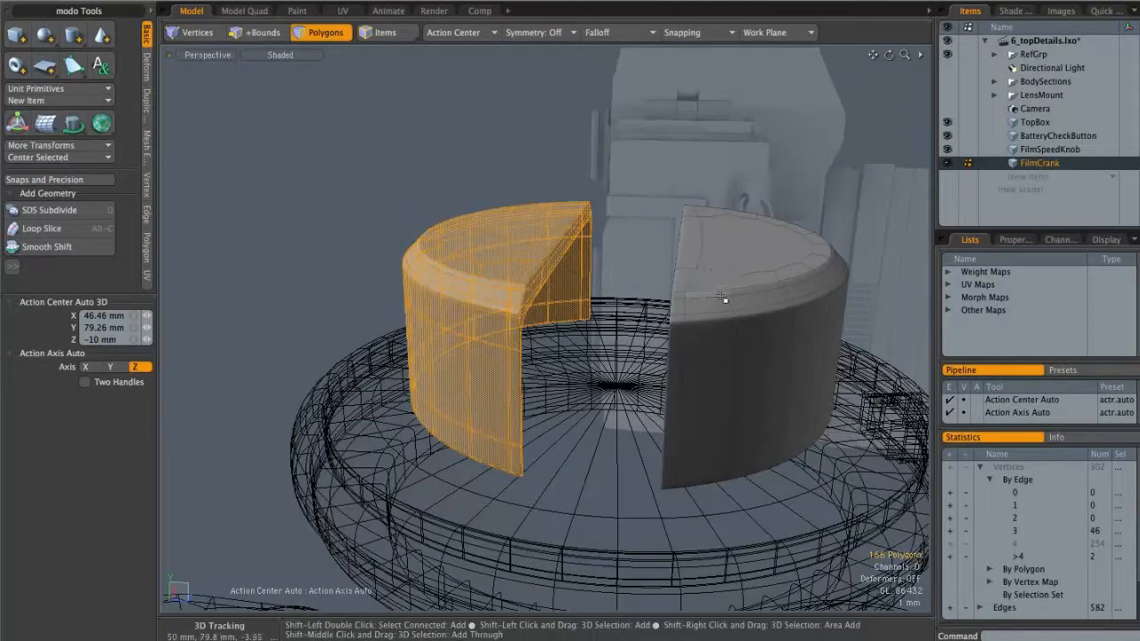
double_click(725, 296, "shift")
left_click_drag(725, 297, 644, 304, "alt")
key("ctrl+space")
left_click(635, 249)
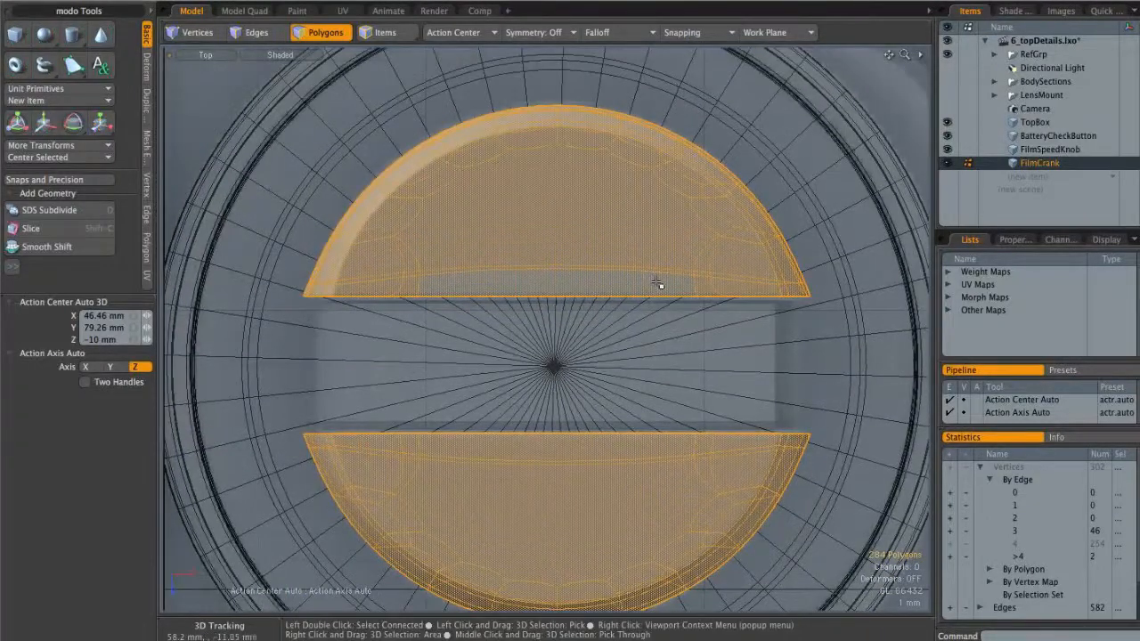
key("e")
left_click_drag(620, 296, 494, 437)
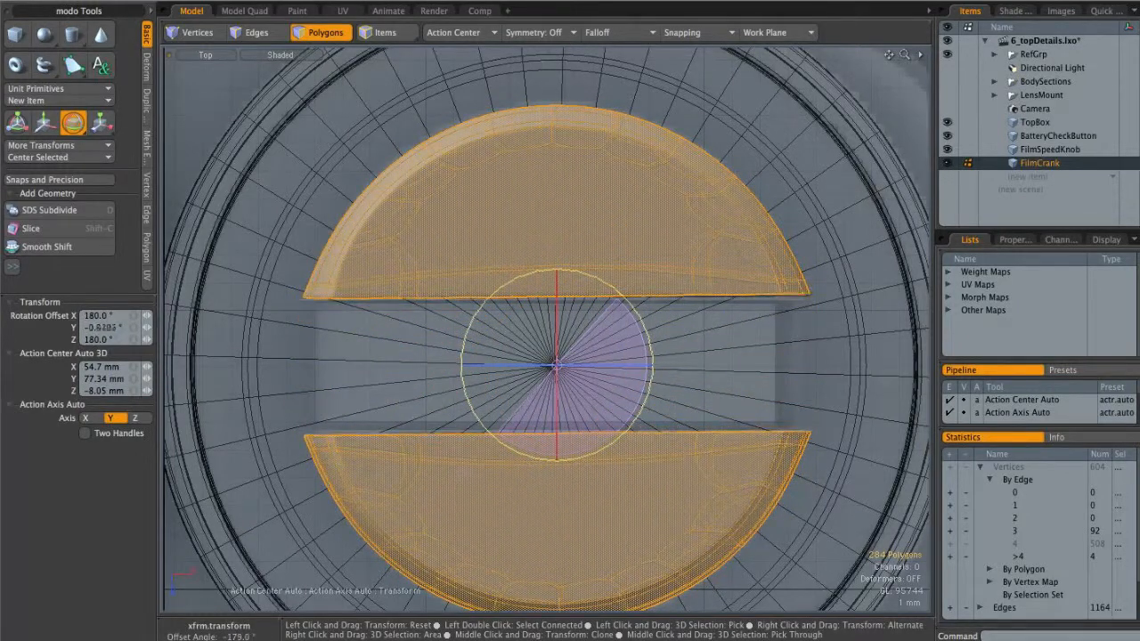
left_click_drag(494, 437, 458, 470)
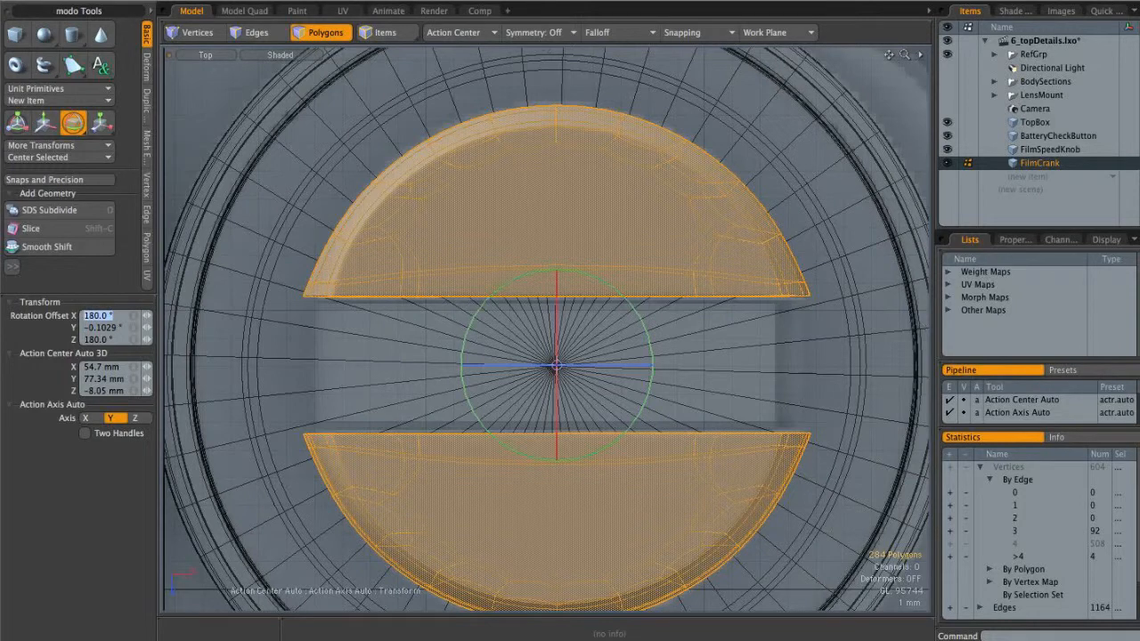
type("0")
key("Tab")
key("Tab")
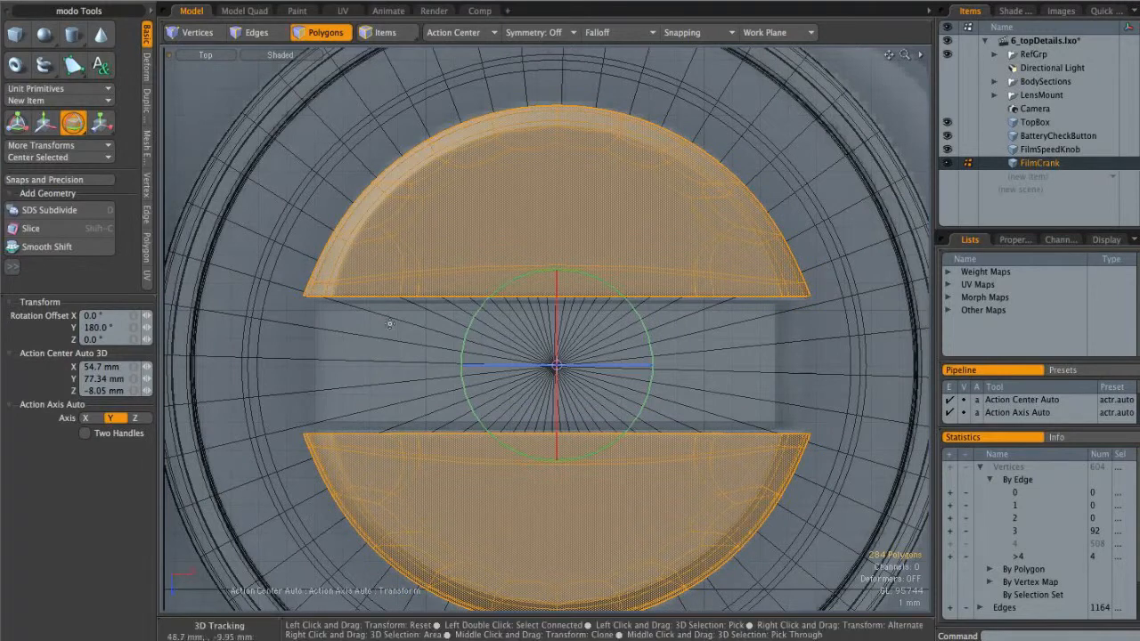
key("space")
Step: Delete the two solid crank halves, keeping only the hollowed half and its rotated copy
key("ctrl+space")
left_click(429, 331)
left_click_drag(427, 336, 628, 193, "alt")
left_click_drag(533, 318, 552, 262, "alt")
scroll(543, 285, "up", 3)
double_click(516, 334)
mouse_move(517, 352)
left_mouse_down("alt")
mouse_move(464, 321)
mouse_move(631, 331)
mouse_move(540, 330)
mouse_move(539, 344)
left_mouse_up("alt")
double_click(670, 333, "shift")
key("Delete")
left_click_drag(644, 325, 615, 293, "alt")
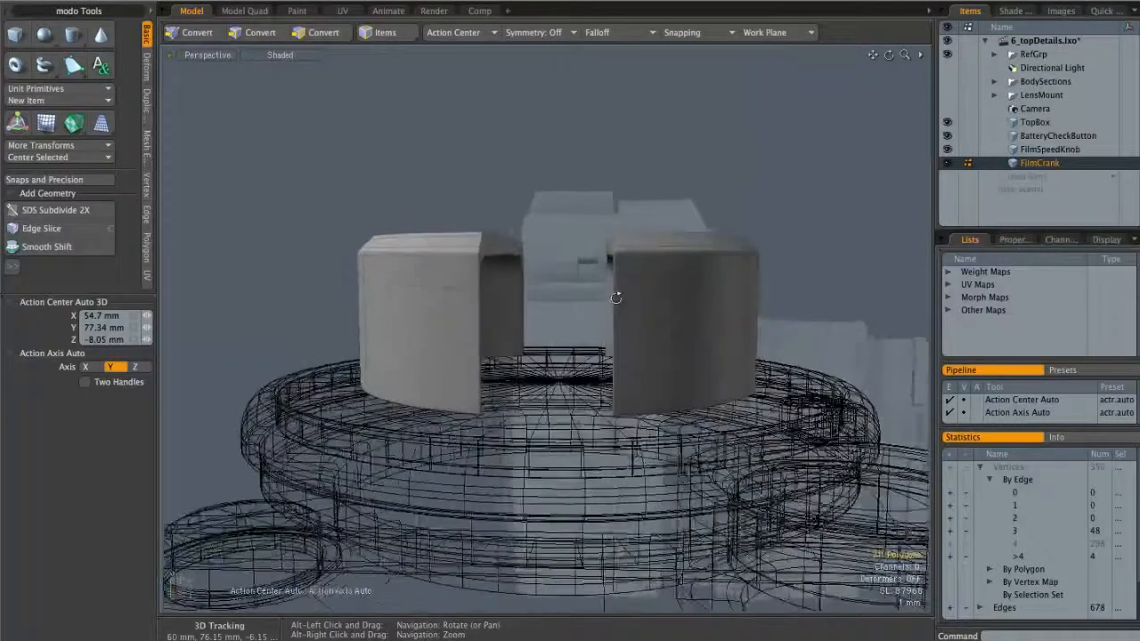
Step: Slice horizontally through both hollow halves in the front view, a little below their chamfered top
key("ctrl+space")
left_click(659, 327)
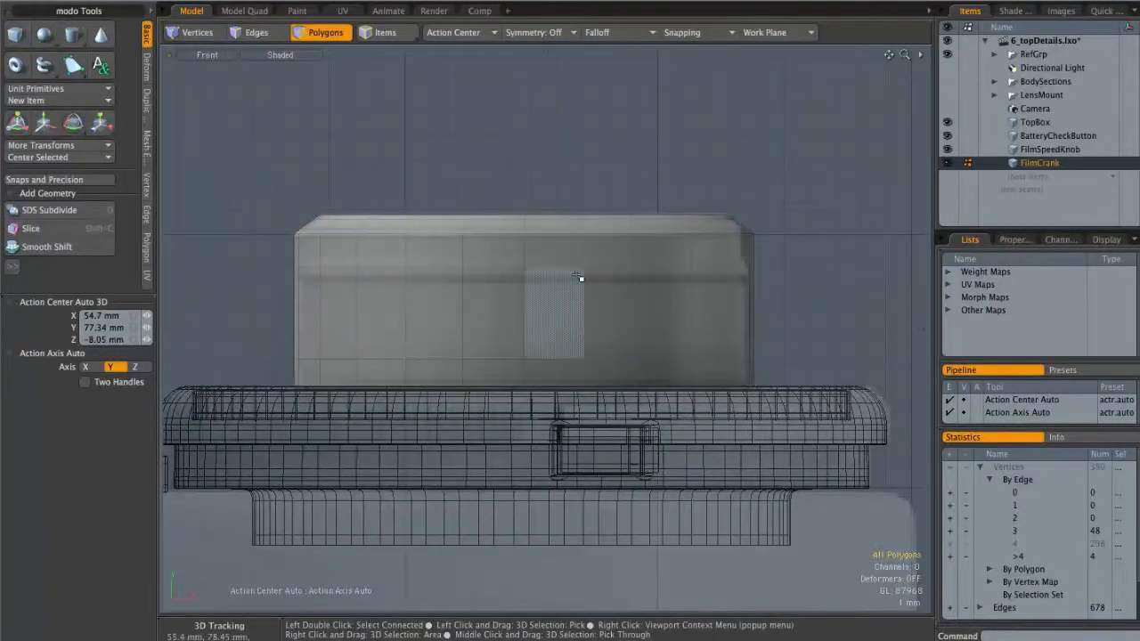
left_click_drag(600, 287, 559, 291, "ctrl+alt")
key("2")
right_click_drag(559, 291, 609, 275, "alt")
key("shift+c")
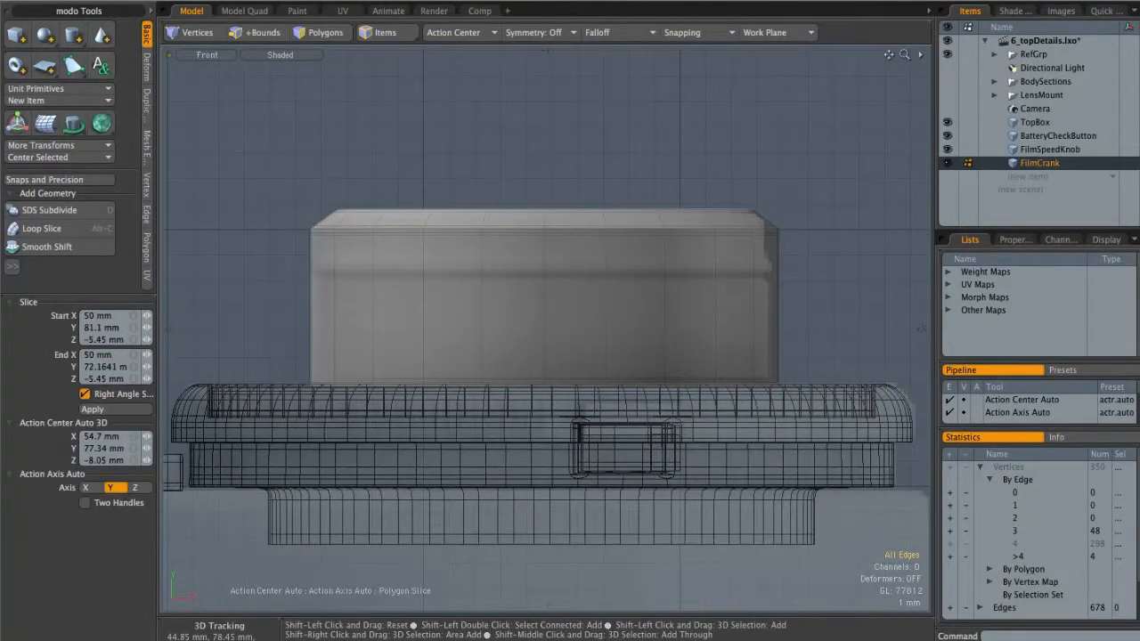
key("space")
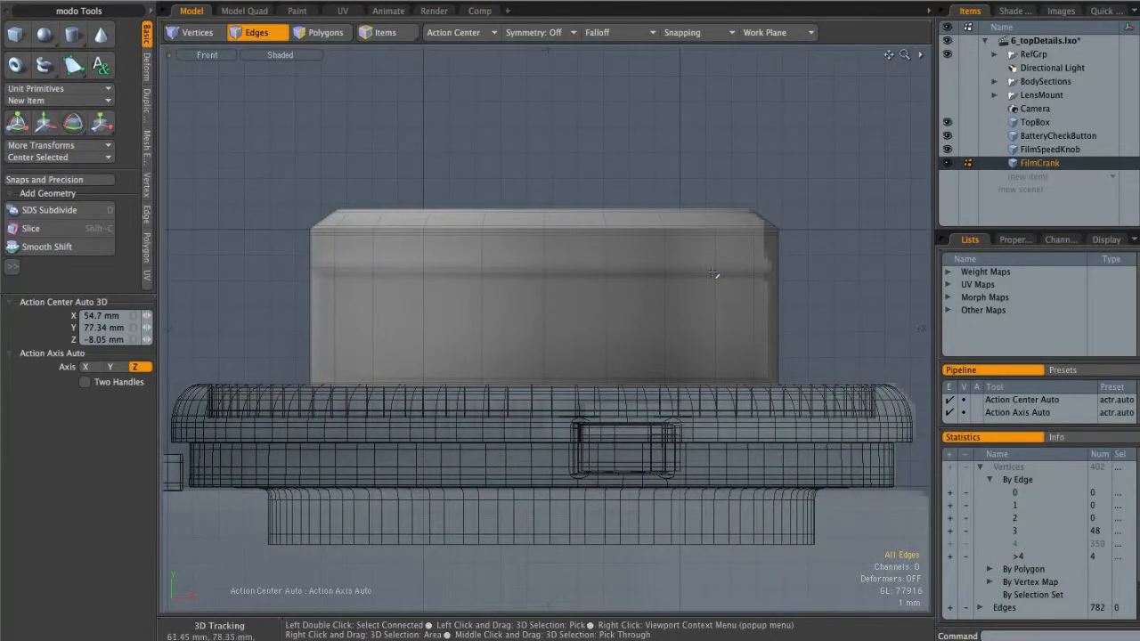
Step: Select the newly sliced edges around both halves and bevel them by 400 um with a round level of 1
key("ctrl+space")
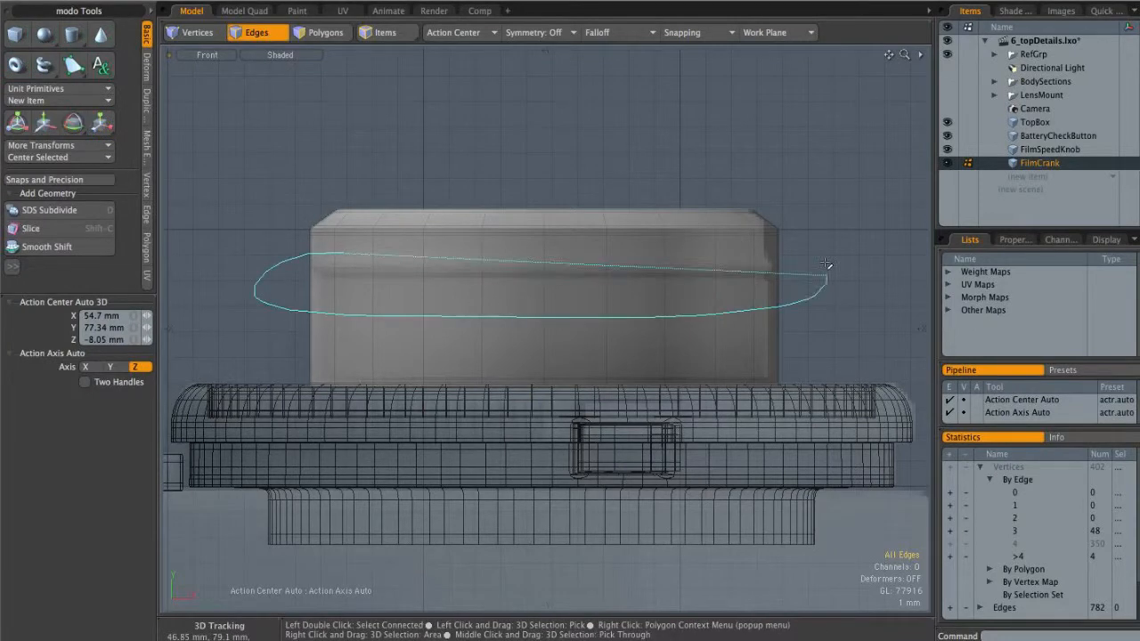
right_click_drag(826, 291, 792, 256)
key("ctrl+space")
left_click(573, 256)
mouse_move(654, 285)
left_mouse_down("alt")
mouse_move(623, 321)
mouse_move(440, 305)
mouse_move(486, 323)
mouse_move(496, 293)
mouse_move(475, 278)
left_mouse_up("alt")
key("b")
left_click(486, 324)
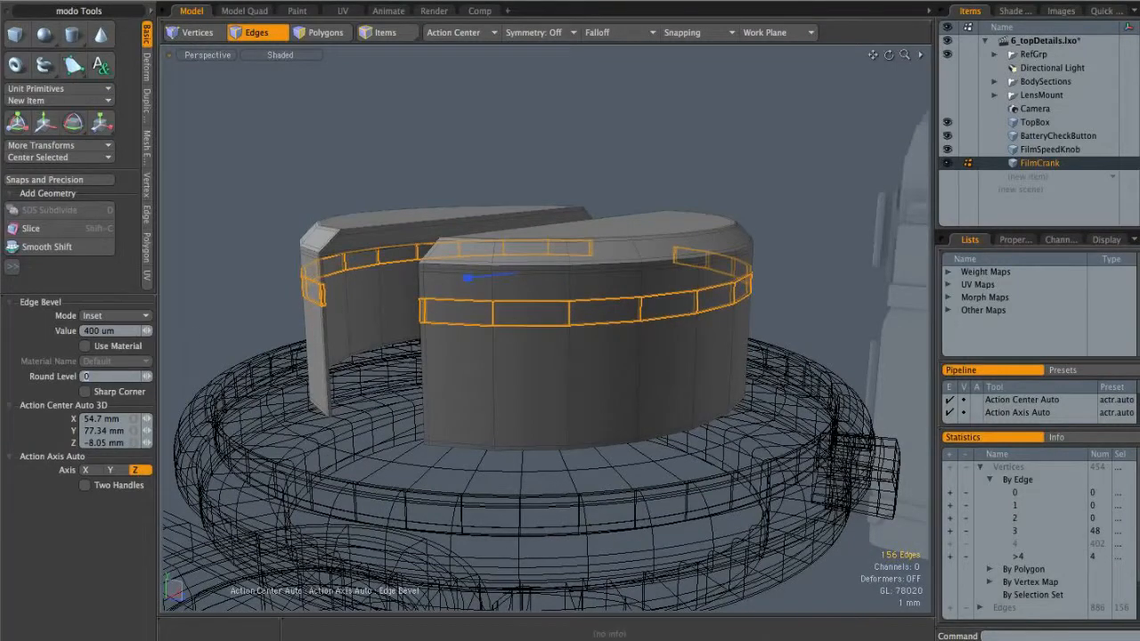
type("1")
key("space")
left_click(788, 188)
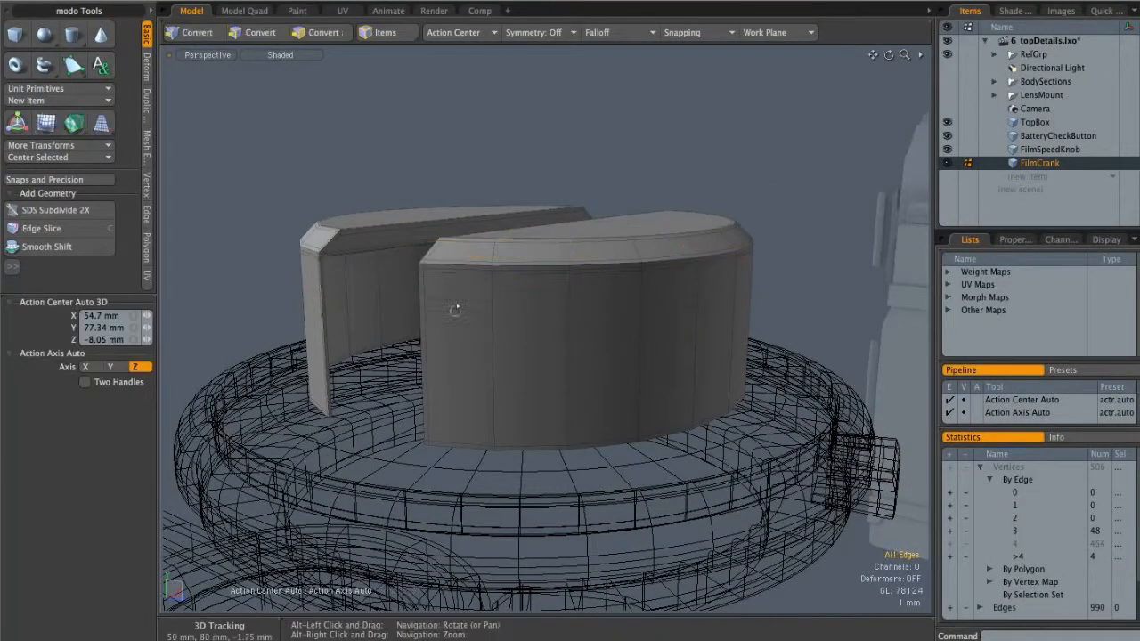
Step: Select the upper and lower edge loops of the beveled band on both halves and bevel them about 100 um without rounding
left_click_drag(476, 297, 466, 303, "ctrl+alt")
double_click(466, 303)
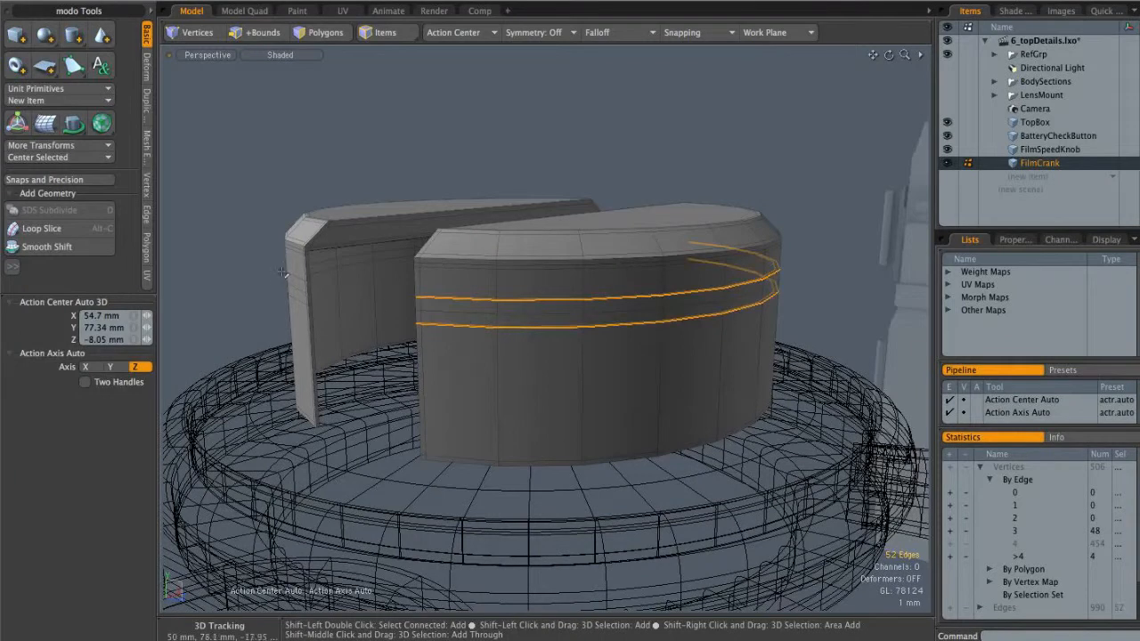
key("b")
left_click_drag(488, 300, 495, 300)
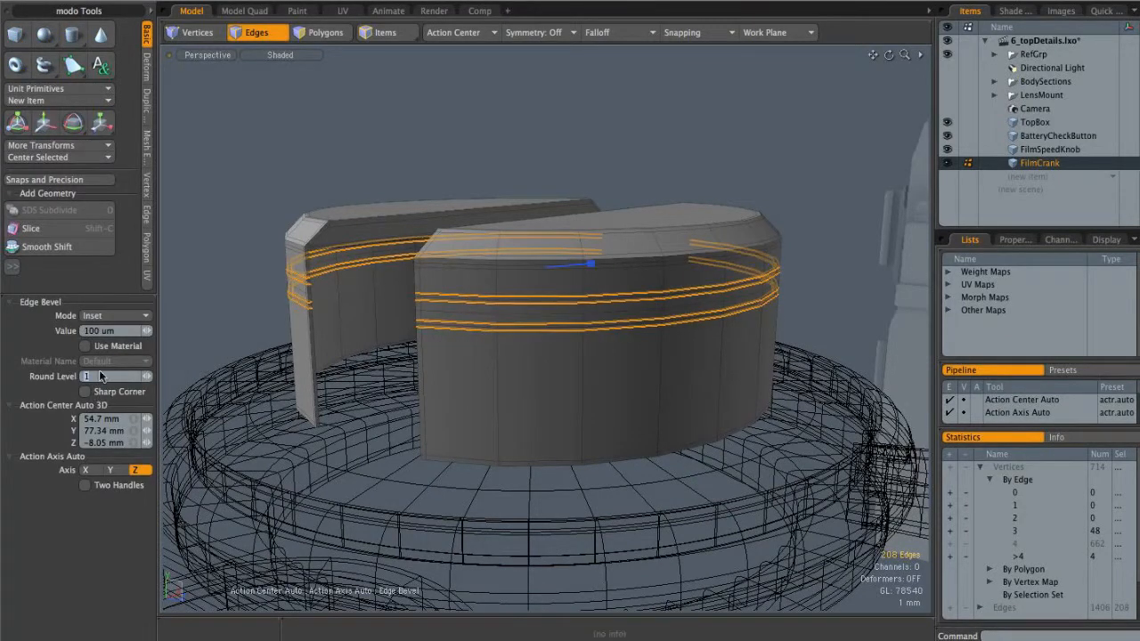
left_click_drag(592, 267, 586, 267)
key("space")
key("Escape")
Step: Select the band's middle edge loop along the outer walls of both crank halves
left_click_drag(472, 326, 566, 303, "alt")
mouse_move(492, 308)
left_mouse_down()
mouse_move(789, 303)
mouse_move(624, 352)
mouse_move(548, 350)
left_mouse_up()
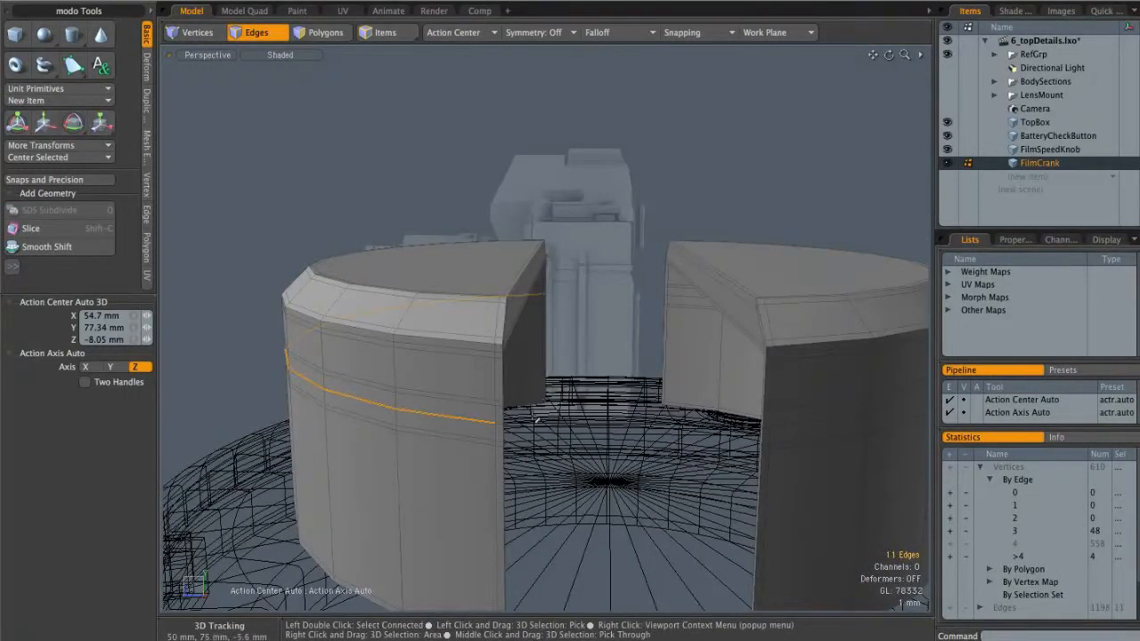
left_click_drag(768, 404, 714, 397, "alt+shift")
scroll(719, 425, "up", 3)
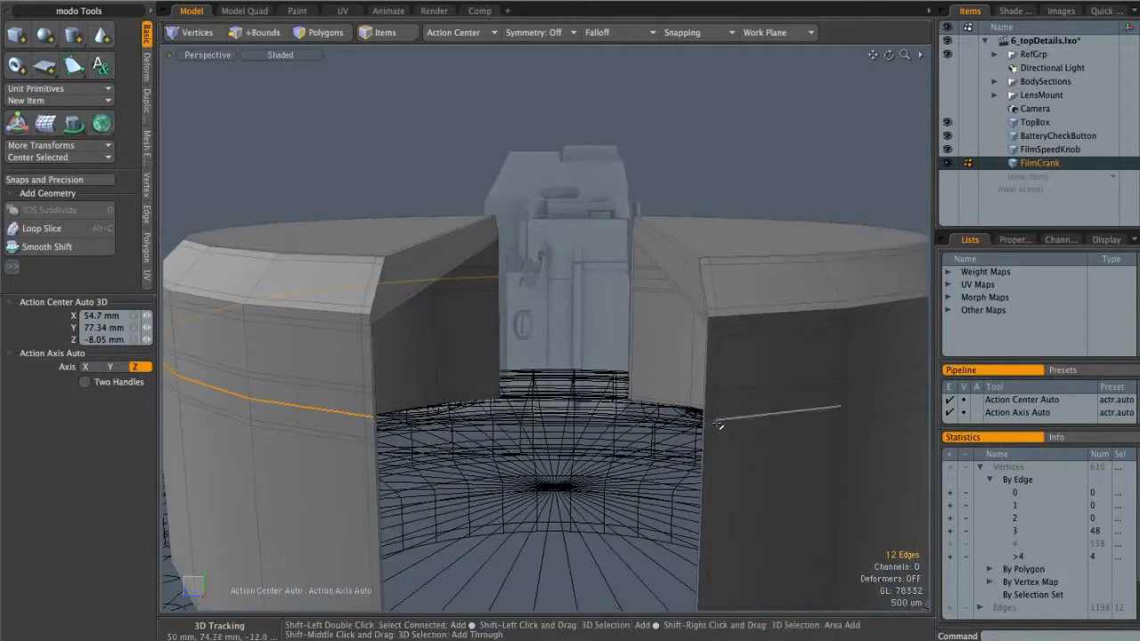
Step: Scale the edge loops around both half-cylinders of FilmCrank outward to 106% in X and Z
left_click_drag(719, 424, 462, 372, "alt")
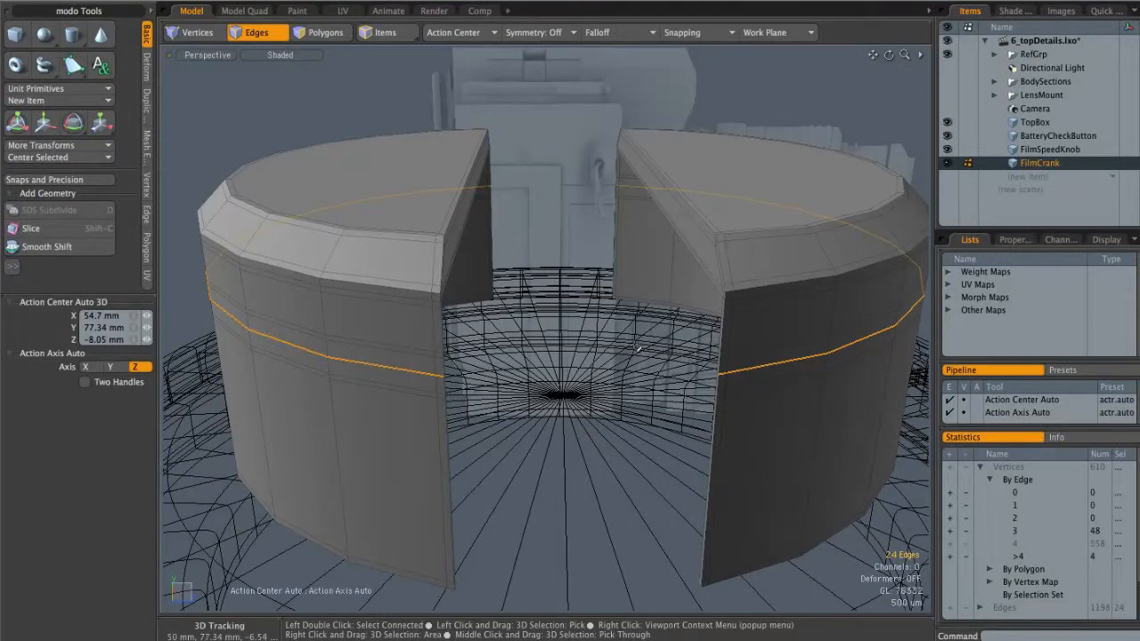
key("ctrl+space")
left_click(631, 304)
right_click_drag(634, 299, 643, 289, "alt")
key("2")
key("y")
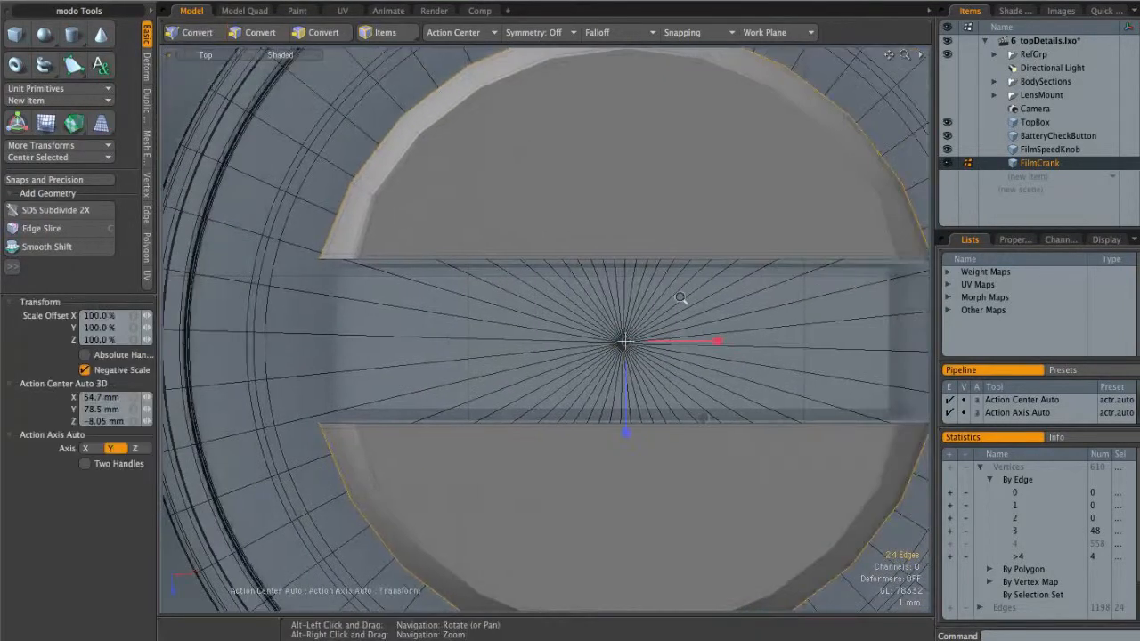
scroll(719, 397, "down", 2)
left_click_drag(716, 414, 714, 407)
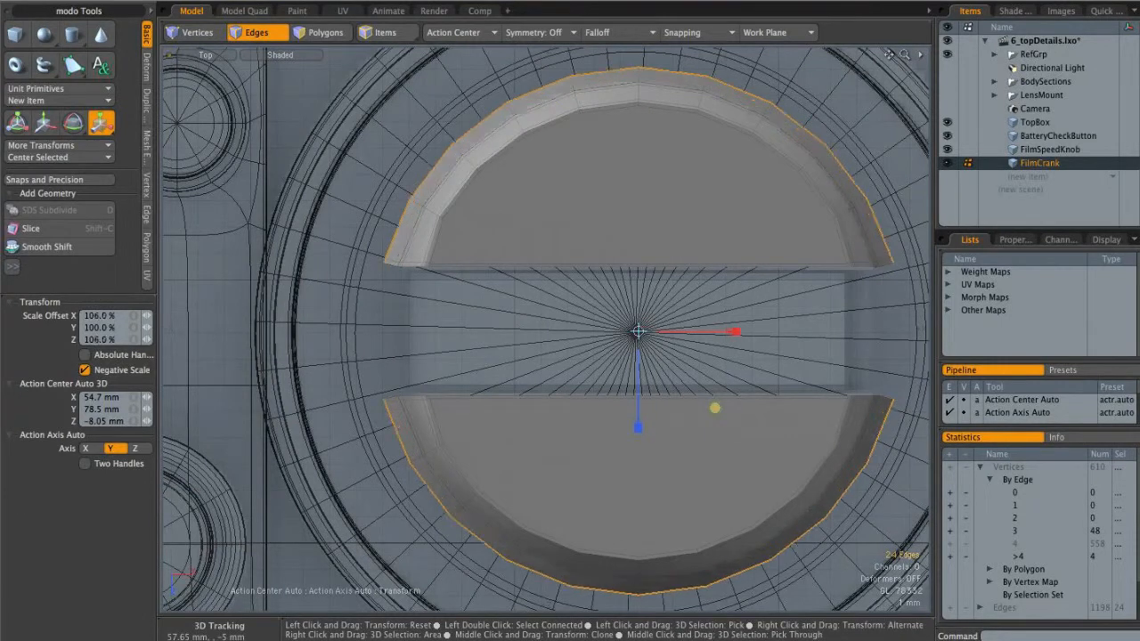
key("space")
Step: Scale the vertices at the four outer corners of the FilmCrank slot to 97% along Z
left_click(430, 344)
left_click(392, 253)
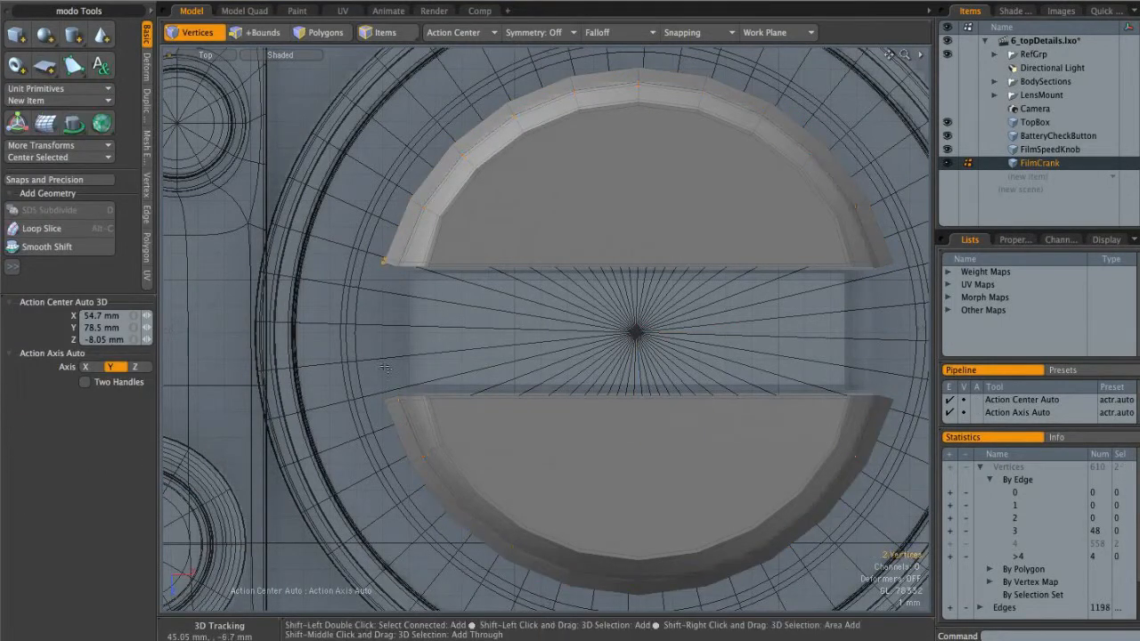
right_click_drag(395, 390, 392, 381, "shift")
left_click_drag(890, 258, 793, 255, "alt+shift")
right_click_drag(793, 257, 798, 246, "shift")
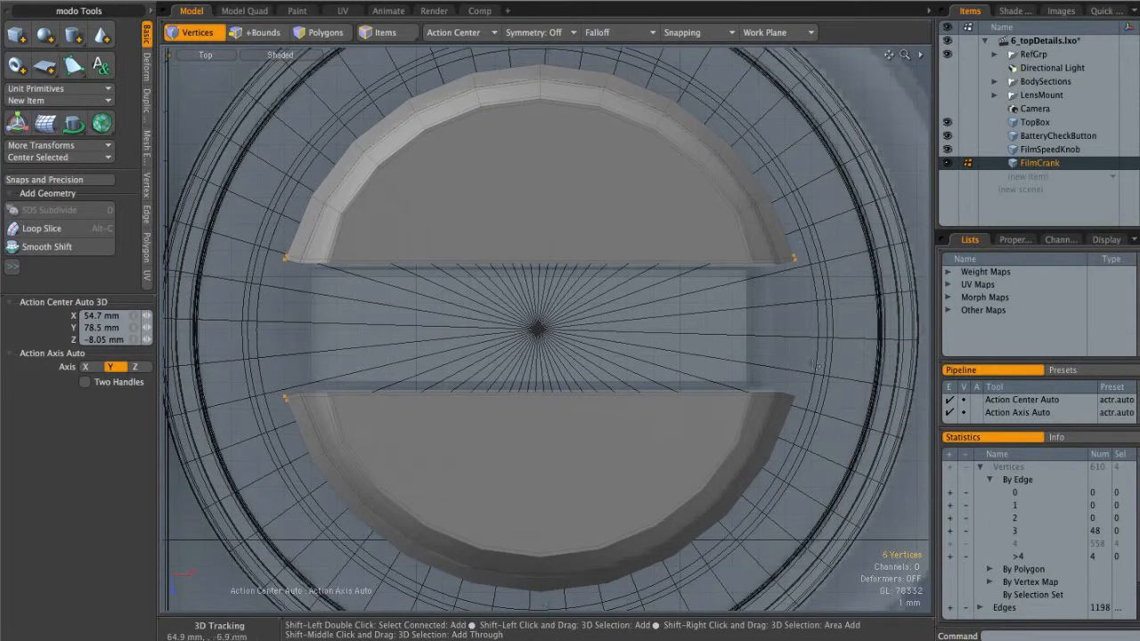
right_click_drag(806, 410, 804, 408, "shift")
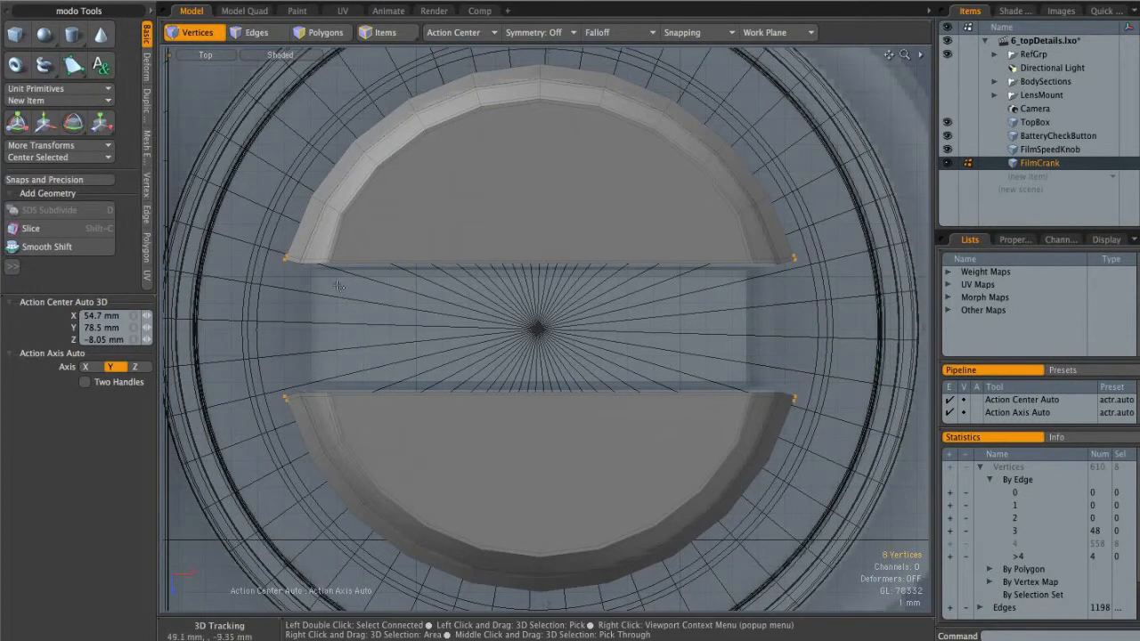
left_click_drag(679, 286, 543, 250, "alt+shift")
left_click_drag(543, 250, 530, 368, "ctrl+alt")
key("r")
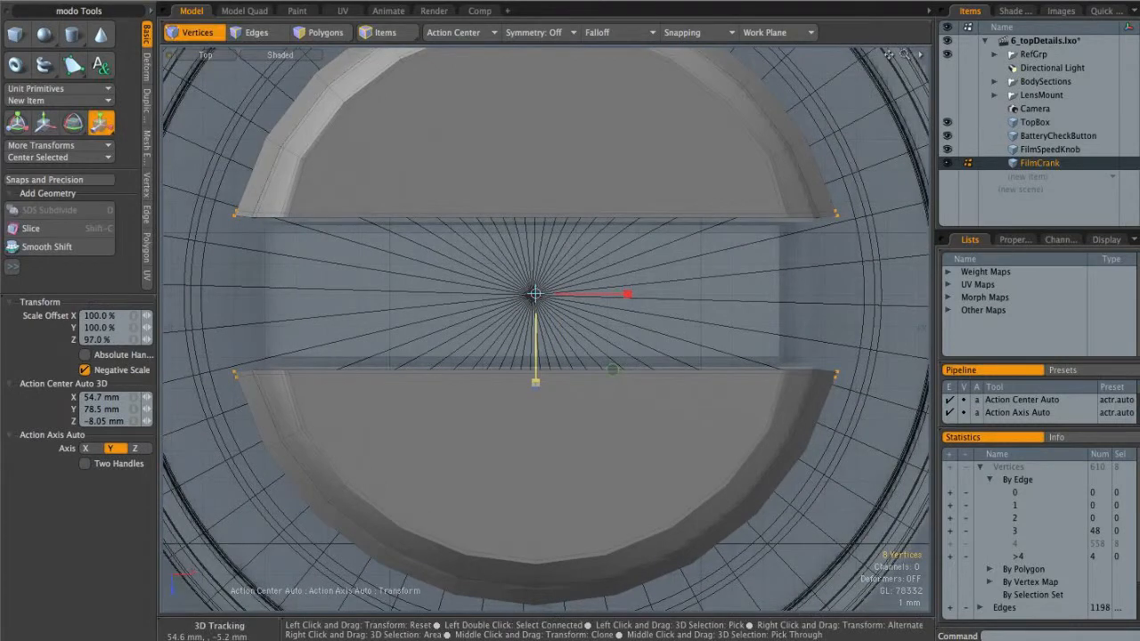
key("space")
key("ctrl+space")
left_click(606, 292)
left_click_drag(489, 357, 529, 378, "alt")
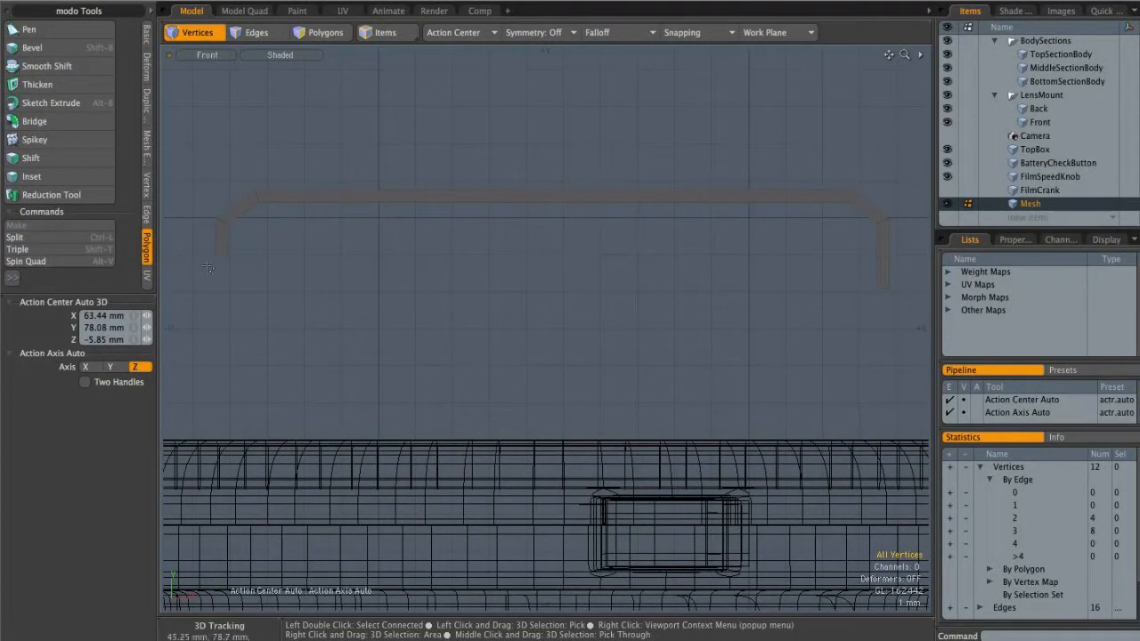
Step: Extrude the handle profile polygons along Z to span the slot between the FilmCrank halves
left_click(946, 201)
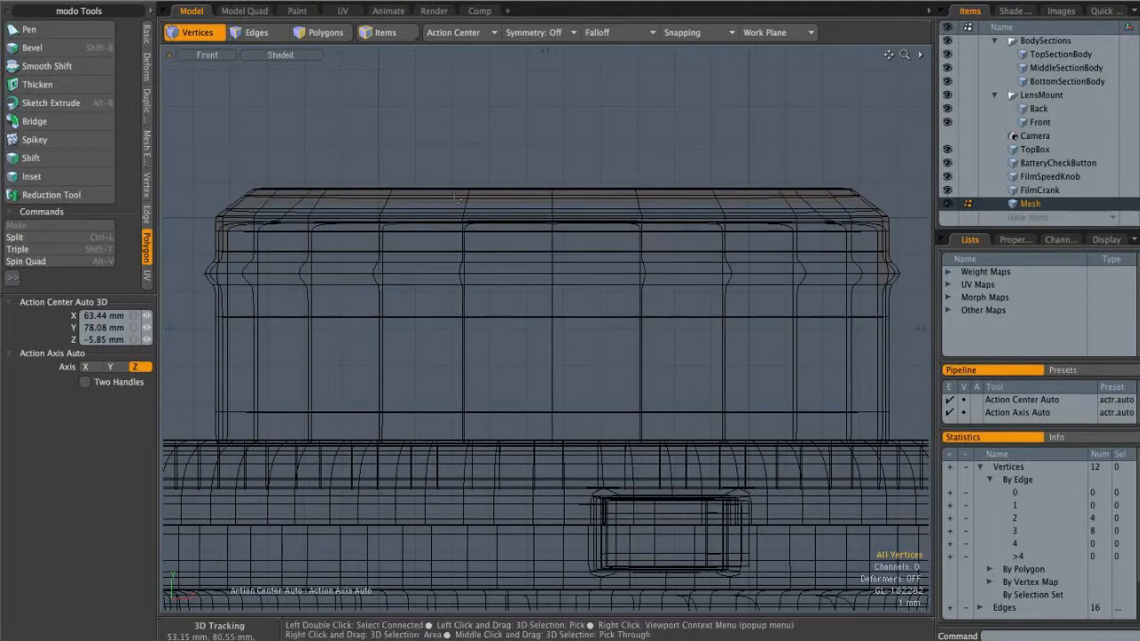
left_click(946, 203)
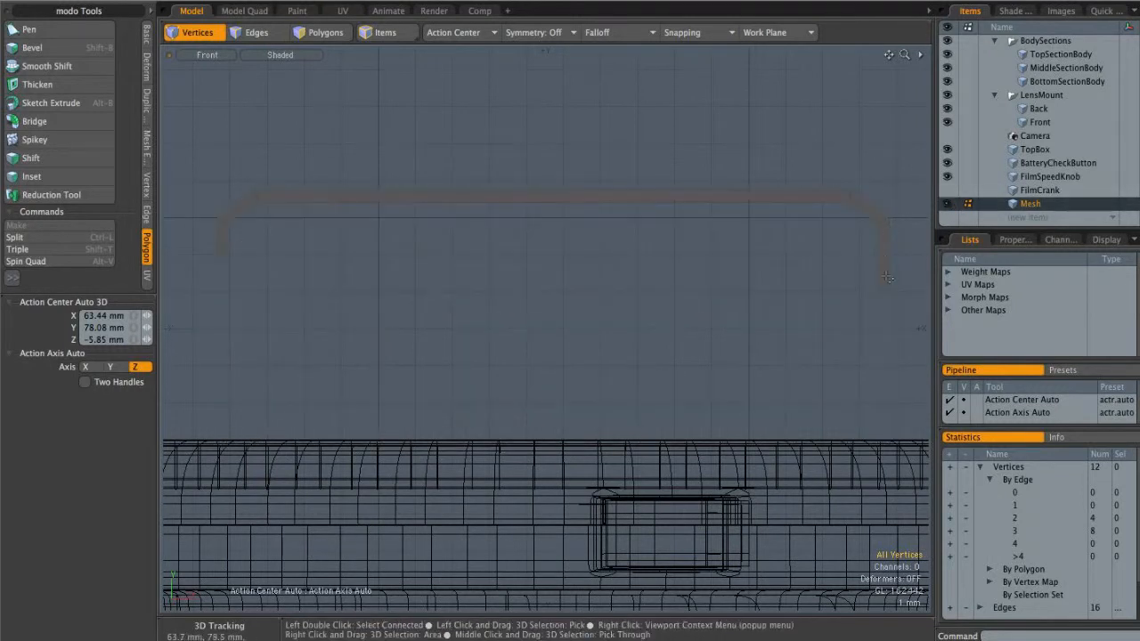
key("ctrl+space")
left_click(829, 221)
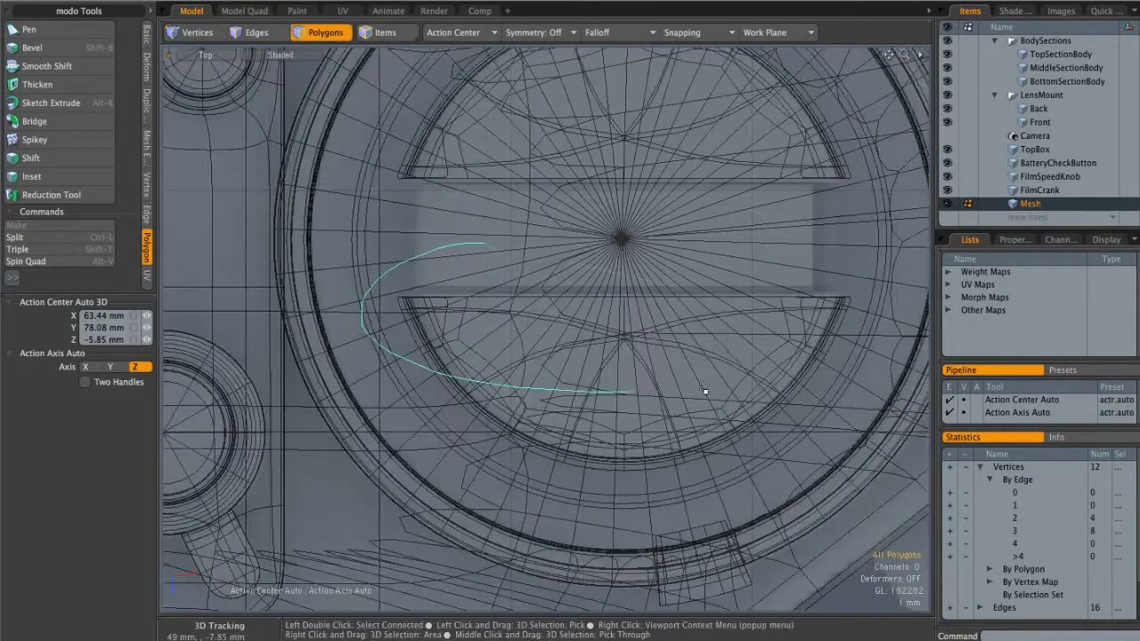
scroll(756, 267, "up", 2)
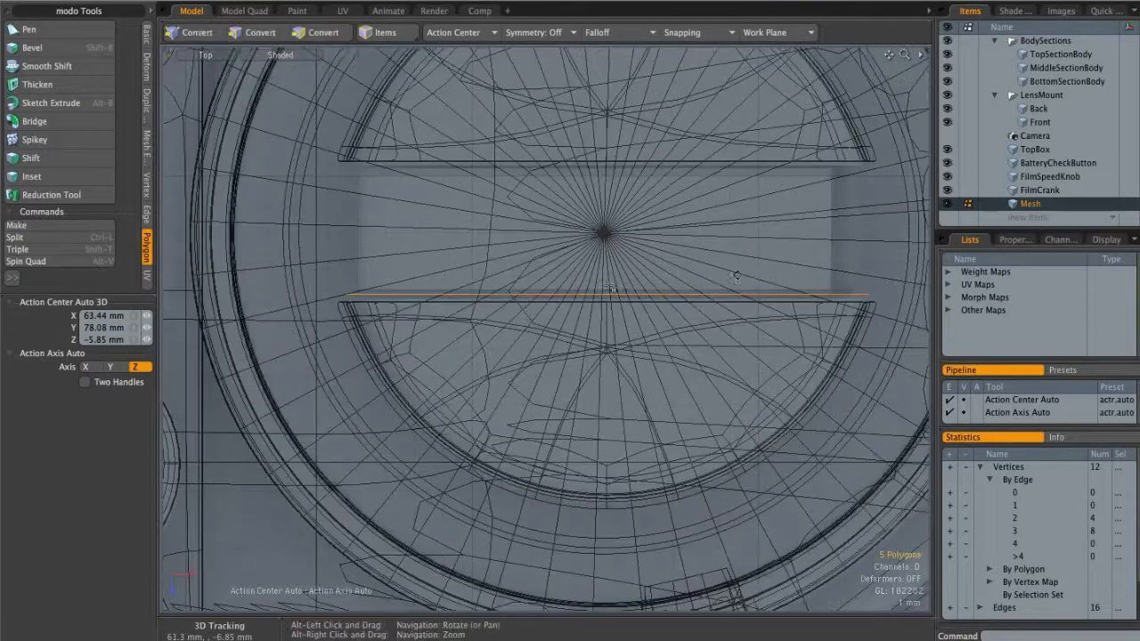
key("shift+x")
left_click_drag(607, 374, 607, 258)
key("space")
Step: Hide FilmCrank and loop slice the extruded handle lengthwise with two slices in Symmetry mode
key("ctrl+space")
left_click(648, 169)
left_click(947, 189)
left_click(867, 249)
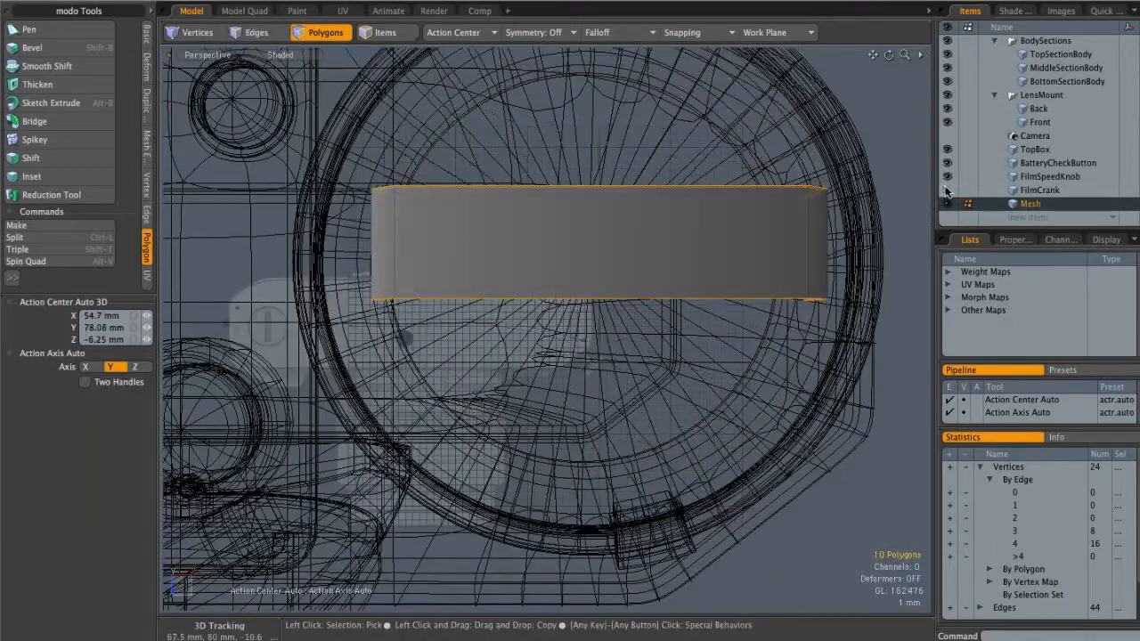
left_click_drag(654, 227, 445, 315, "alt")
key("Tab")
key("alt+c")
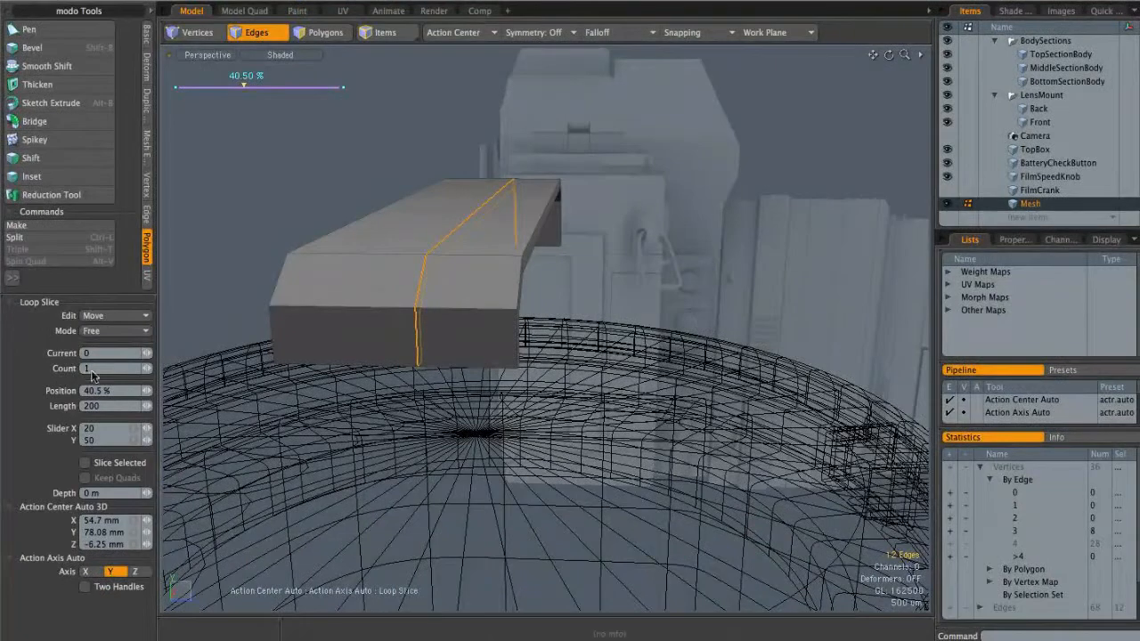
left_click(106, 330)
left_click(102, 357)
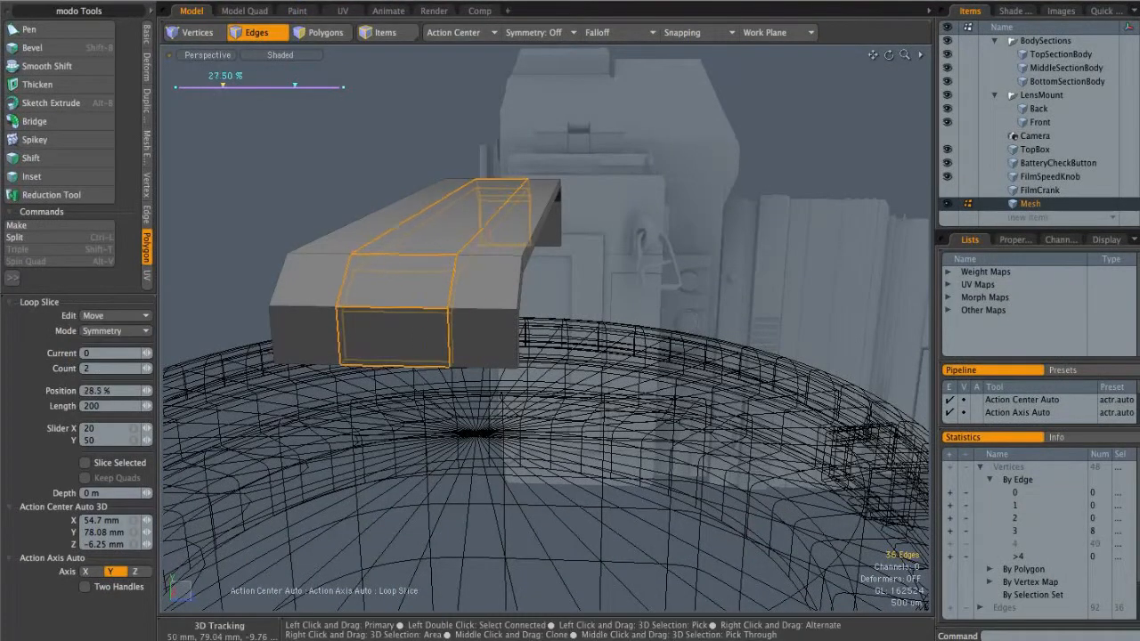
key("space")
Step: Add two symmetric loop slices across the handle's longer vertical leg at about 6.5% from its ends
left_click_drag(274, 249, 425, 233, "alt")
key("space")
left_click(476, 181)
left_click_drag(372, 304, 638, 294, "alt")
key("2")
left_click(635, 294)
key("alt+c")
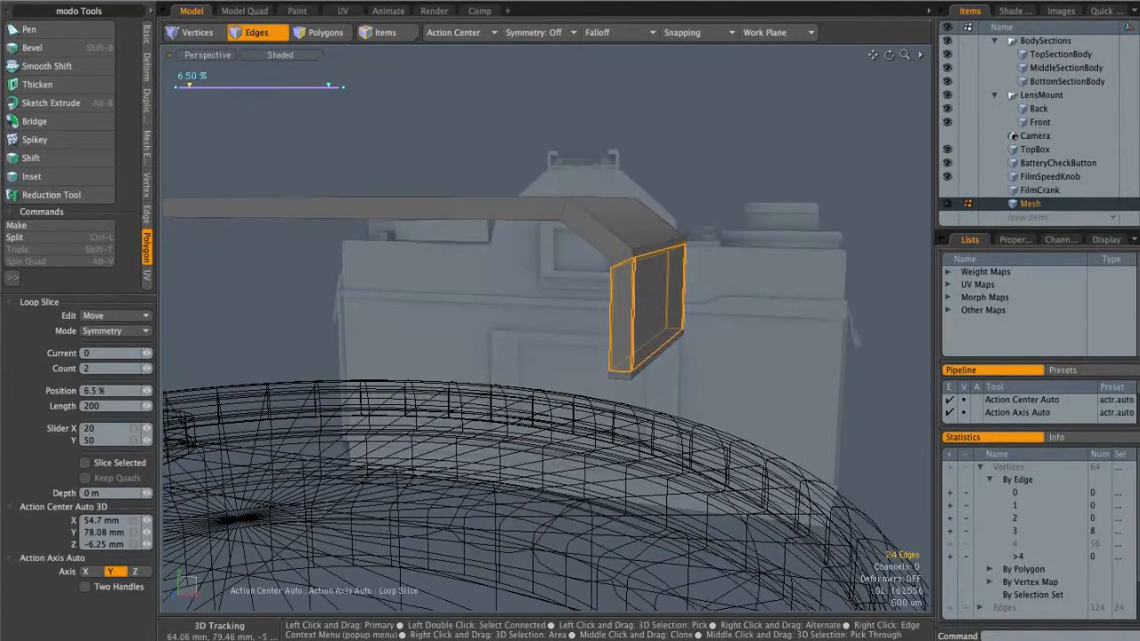
key("q")
Step: Add two symmetric loop slices across the angled section above the longer leg at about 8.5%
left_click(612, 234)
left_click_drag(612, 235, 638, 245, "alt")
key("alt+c")
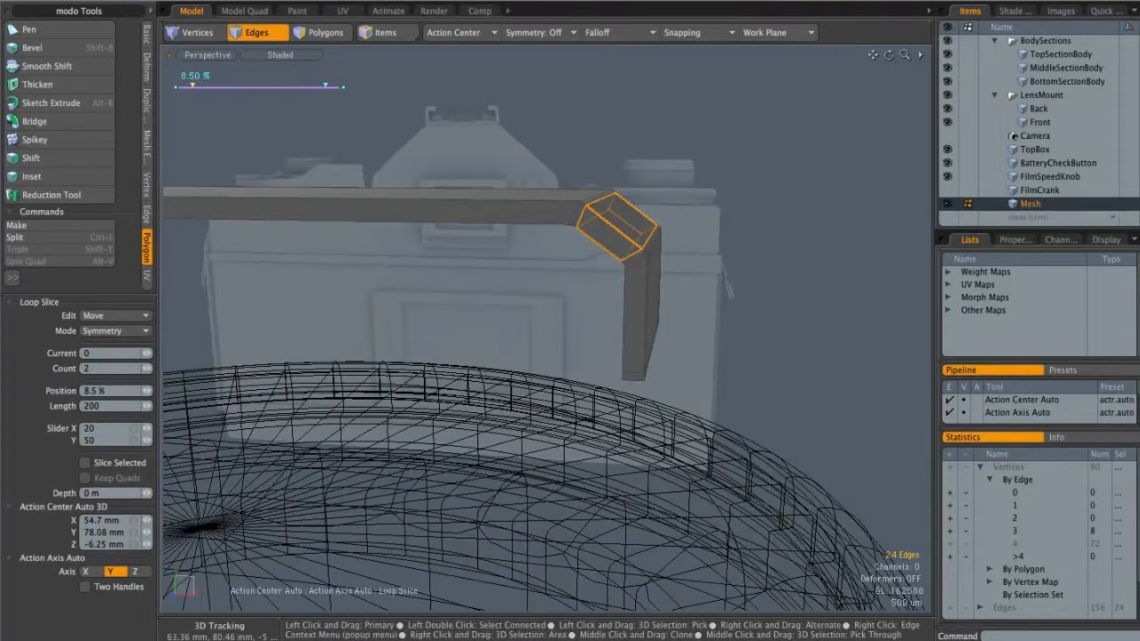
key("q")
Step: Add two symmetric loop slices across the handle's long flat span at 1.5% from its ends
left_click(564, 202)
left_click_drag(564, 202, 601, 233, "alt")
key("alt+c")
left_click_drag(602, 233, 609, 233)
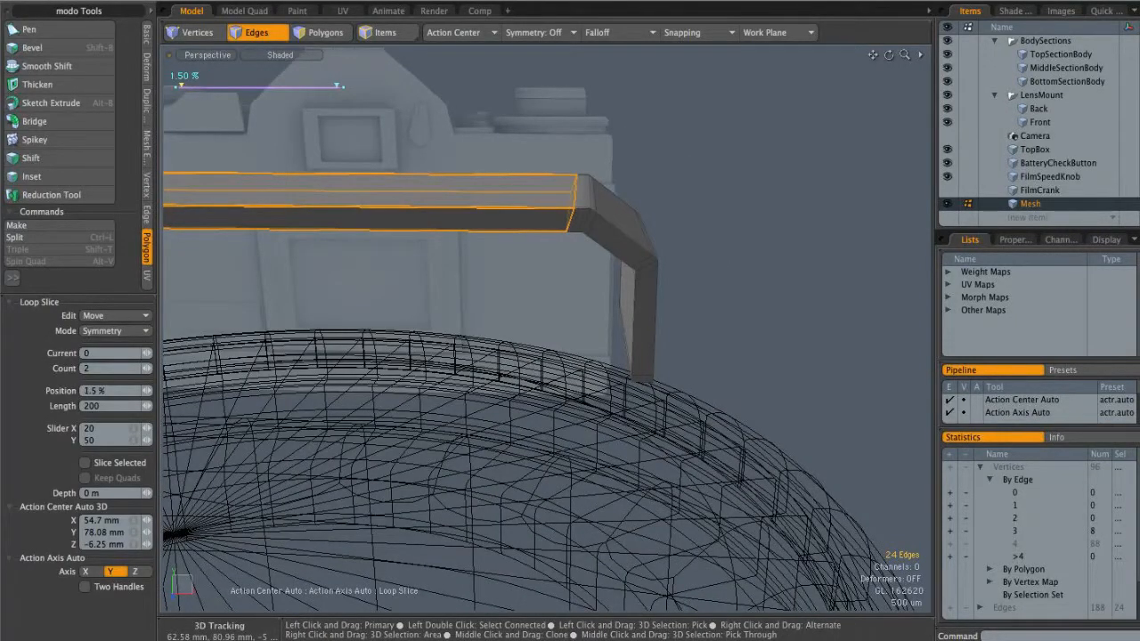
key("q")
left_click(651, 187)
Step: Move the span's edge loop beside the shorter leg's bend inward along X to soften that corner
left_click_drag(678, 217, 429, 264, "alt")
key("Tab")
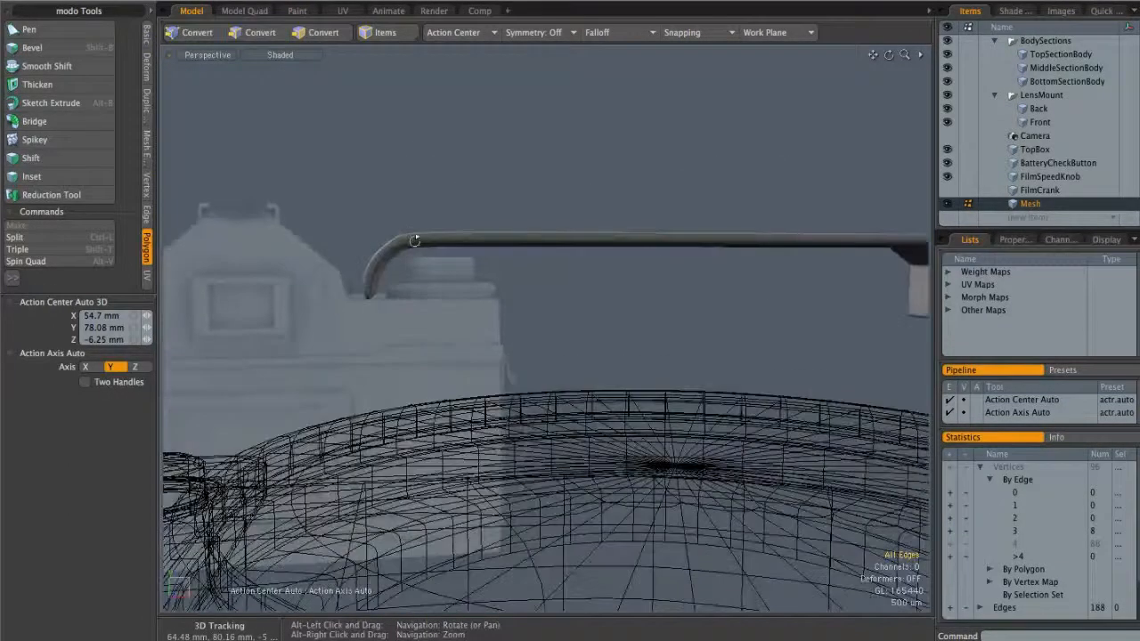
left_click_drag(611, 271, 669, 268, "alt+shift")
left_click_drag(461, 273, 441, 350, "alt")
key("Tab")
left_click_drag(503, 233, 510, 230, "alt")
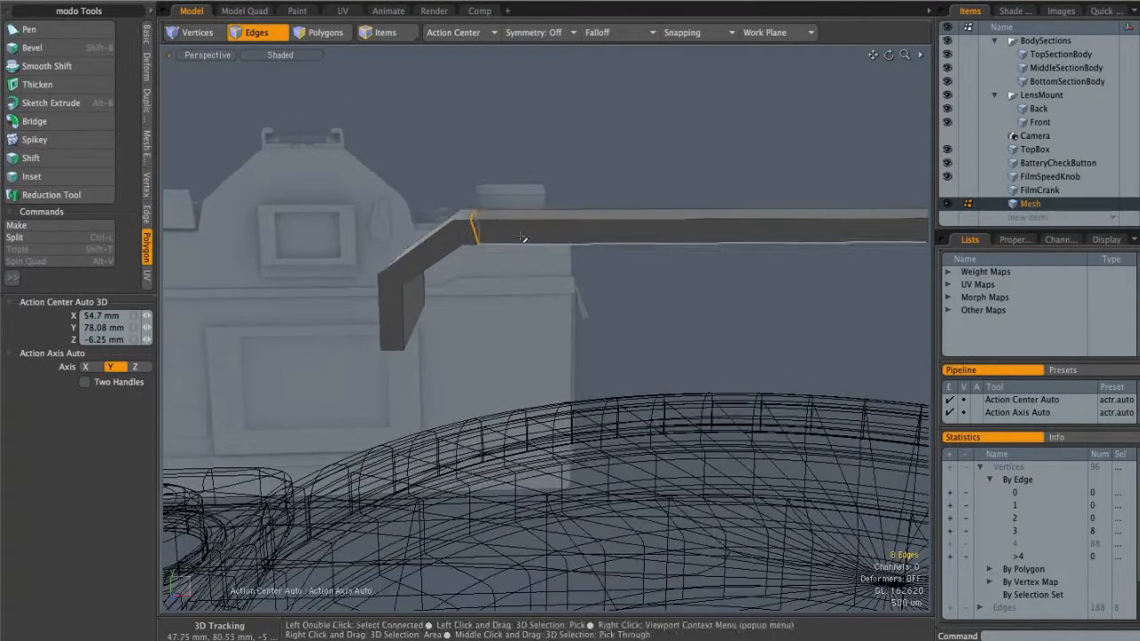
key("w")
key("space")
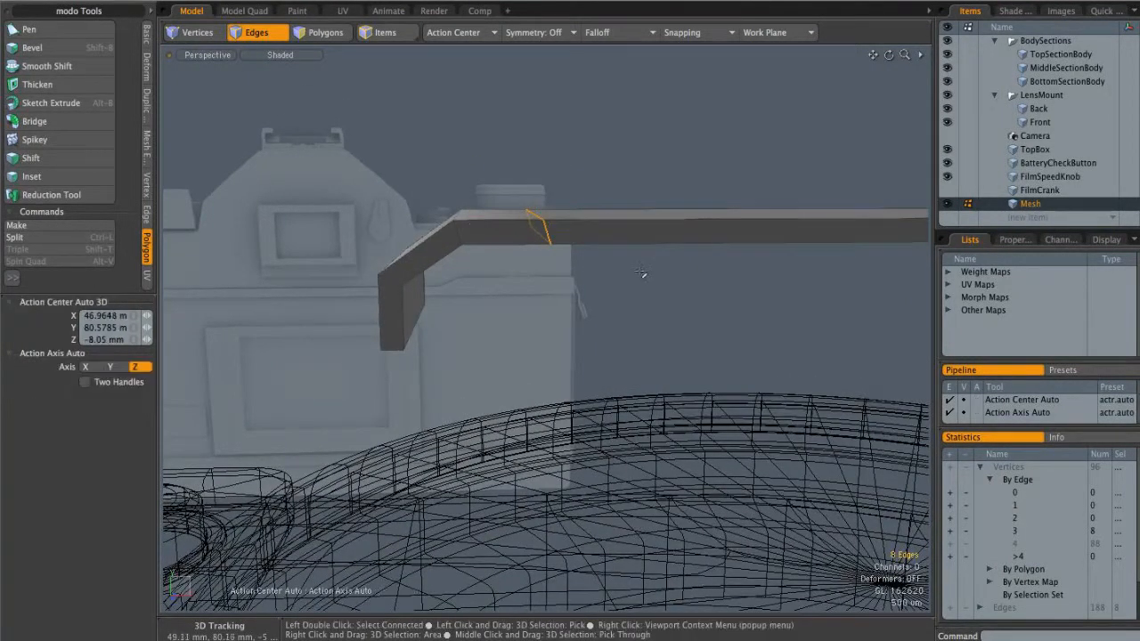
Step: Bevel the end polygons at the tip of the handle's shorter leg
key("Tab")
left_click_drag(570, 224, 572, 223, "alt")
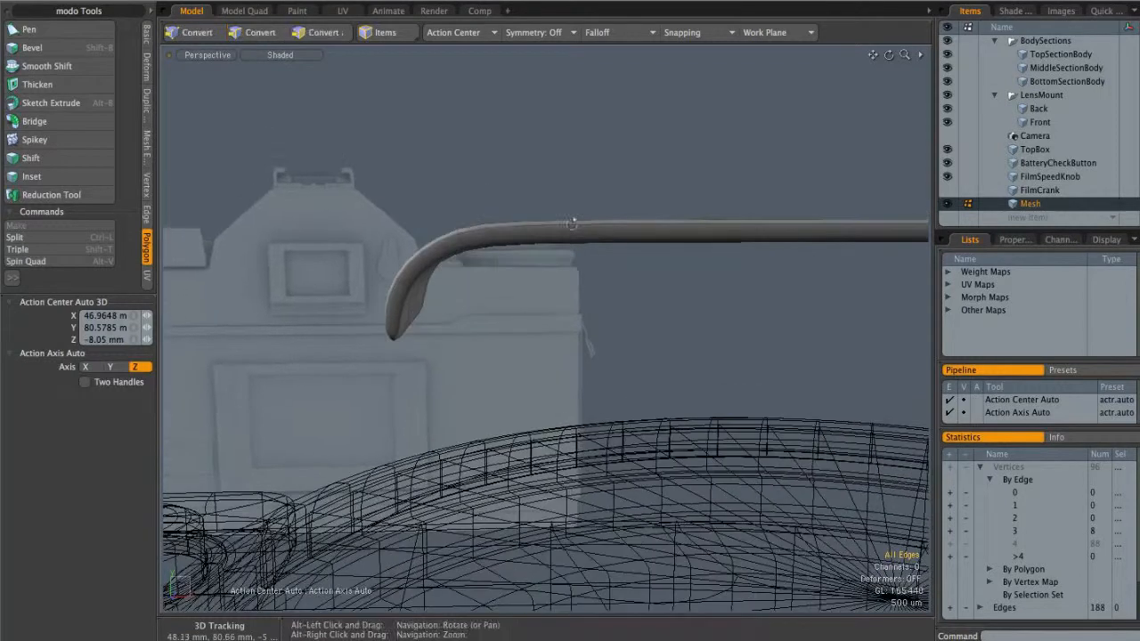
left_click_drag(546, 261, 490, 305, "alt")
key("Tab")
key("3")
left_click_drag(490, 305, 491, 310)
left_click_drag(434, 459, 560, 333, "alt")
key("shift+b")
key("space")
key("2")
left_click(651, 300)
Step: Loop slice the handle's thickness once at 50% in Uniform mode
key("Tab")
left_click_drag(493, 337, 511, 238, "alt")
key("Tab")
left_click(483, 219)
key("alt+c")
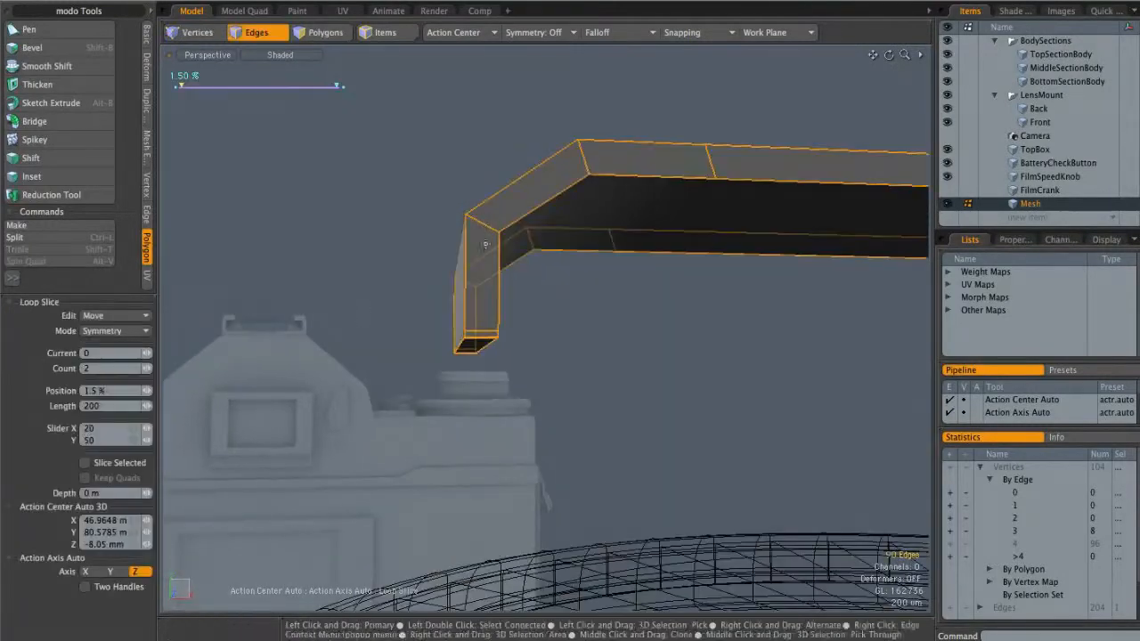
left_click(104, 331)
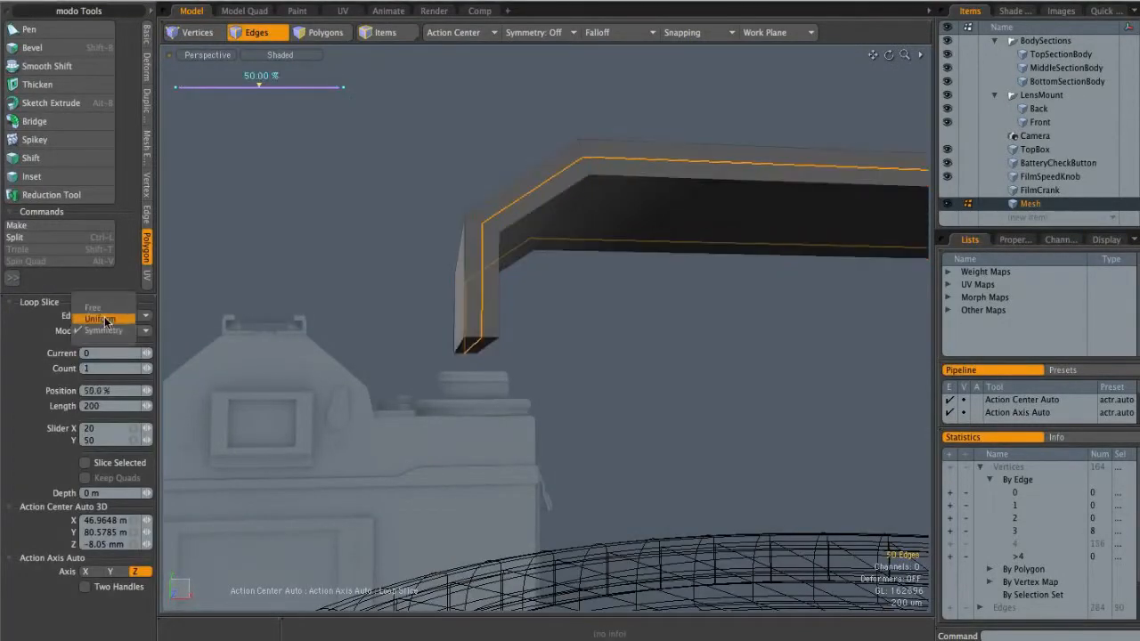
left_click(98, 342)
key("space")
Step: Turn on subdivision surfaces for the handle, show FilmCrank again and check the two meshes together
key("Tab")
left_click_drag(537, 261, 688, 320, "alt")
left_click(948, 191)
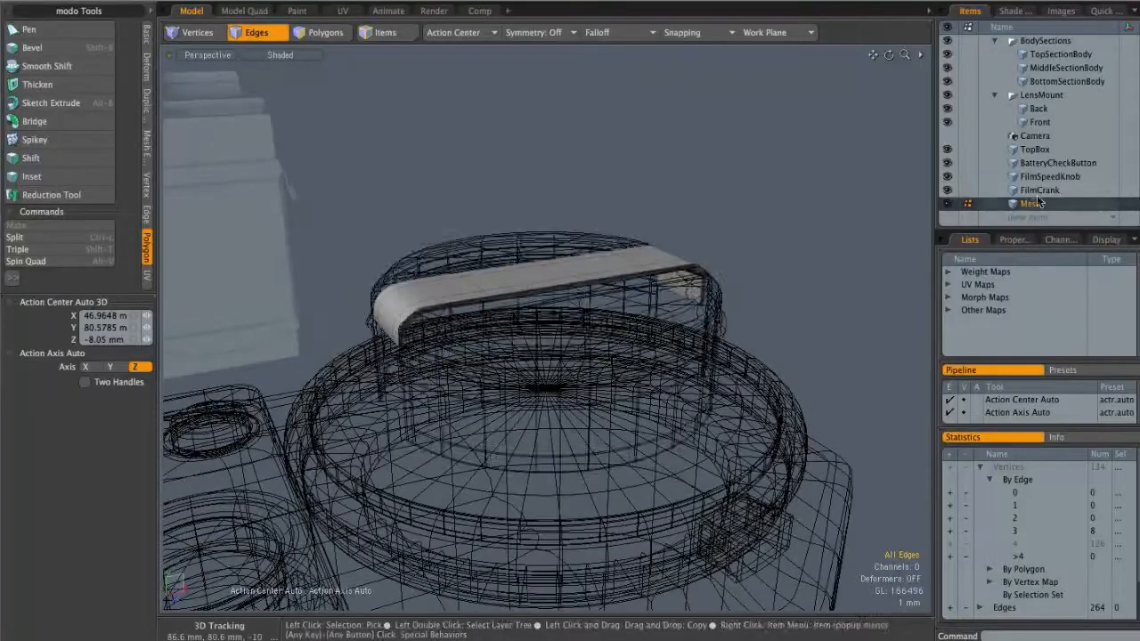
left_click(1034, 191, "shift")
left_click_drag(570, 267, 472, 256, "alt")
left_click_drag(540, 292, 596, 330, "alt")
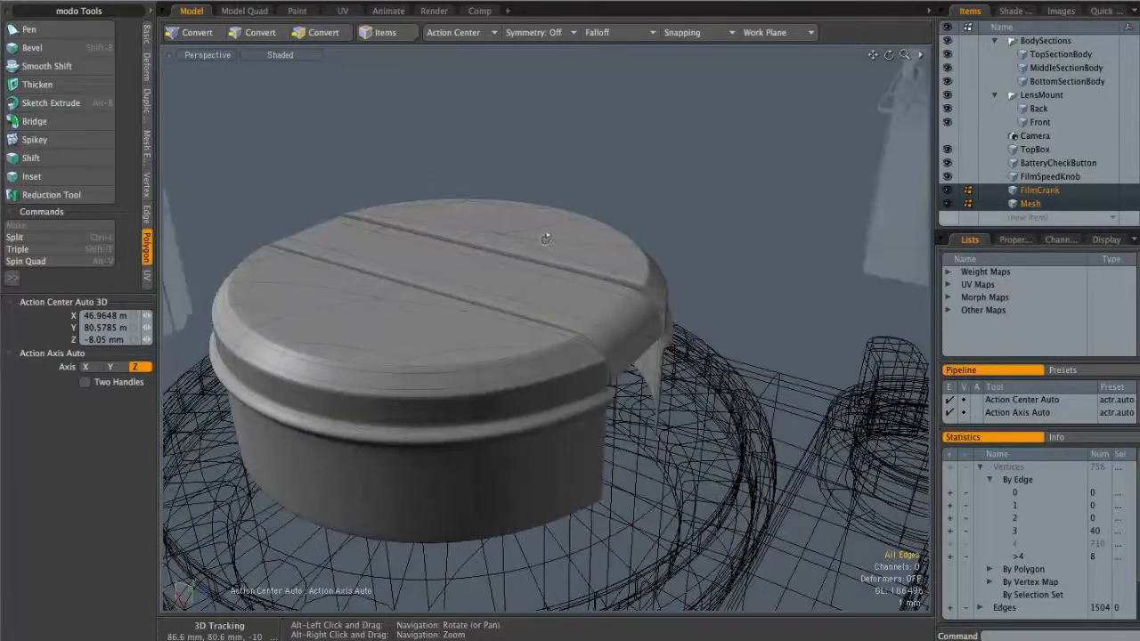
left_click_drag(493, 349, 503, 320, "alt")
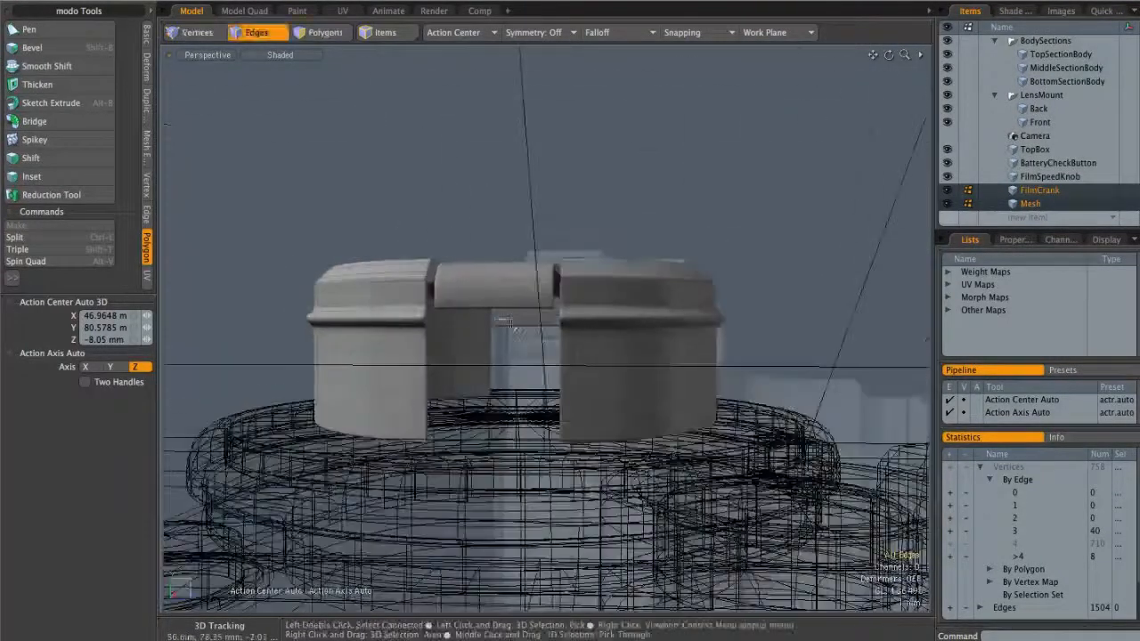
left_click_drag(526, 359, 572, 337, "alt")
Step: Create an eight-sided cylinder of 1.7 mm radius on the handle mesh at X 48.2 mm, Z -8.15 mm, and give it height
key("ctrl+space")
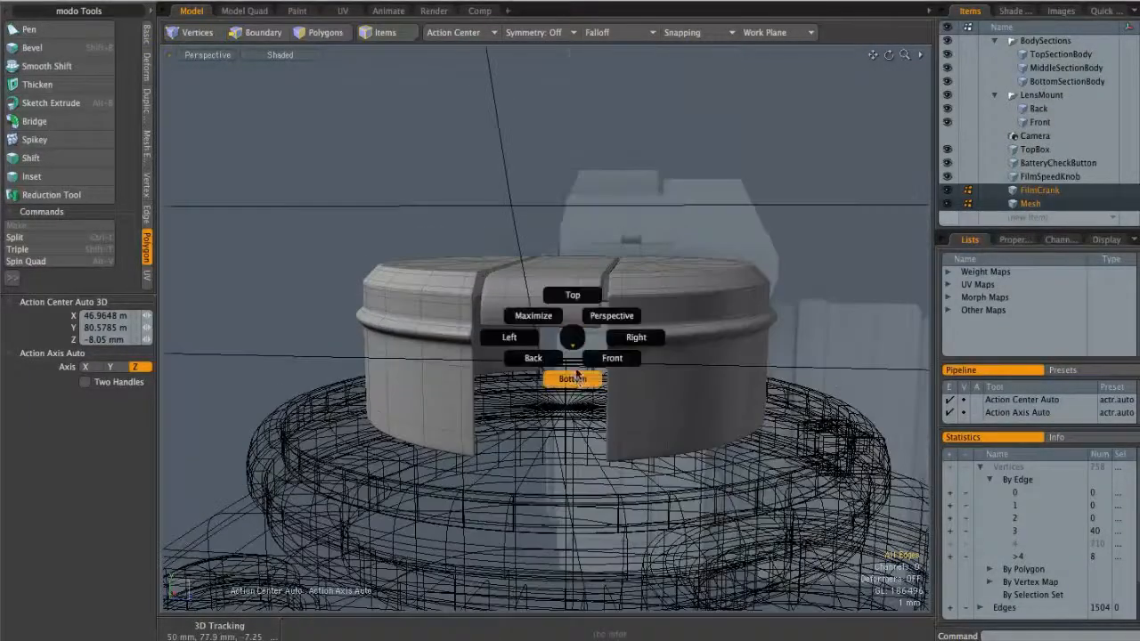
left_click(572, 382)
left_click_drag(572, 380, 693, 331, "alt+shift")
left_click_drag(755, 275, 678, 269, "alt+shift")
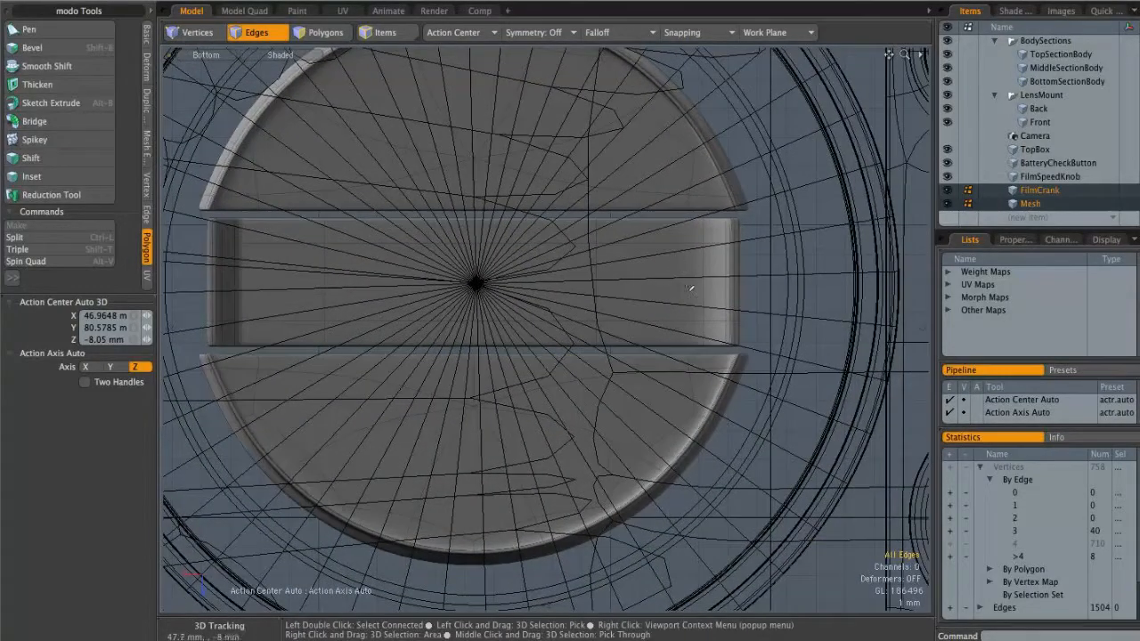
left_click(1025, 204)
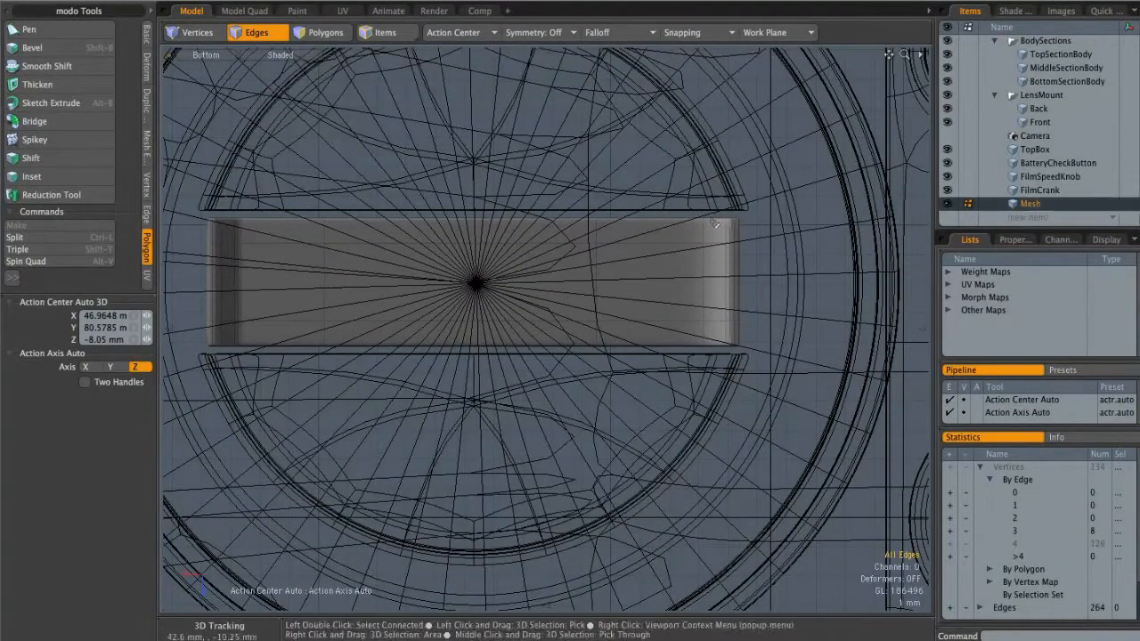
left_click(146, 36)
left_click(73, 33)
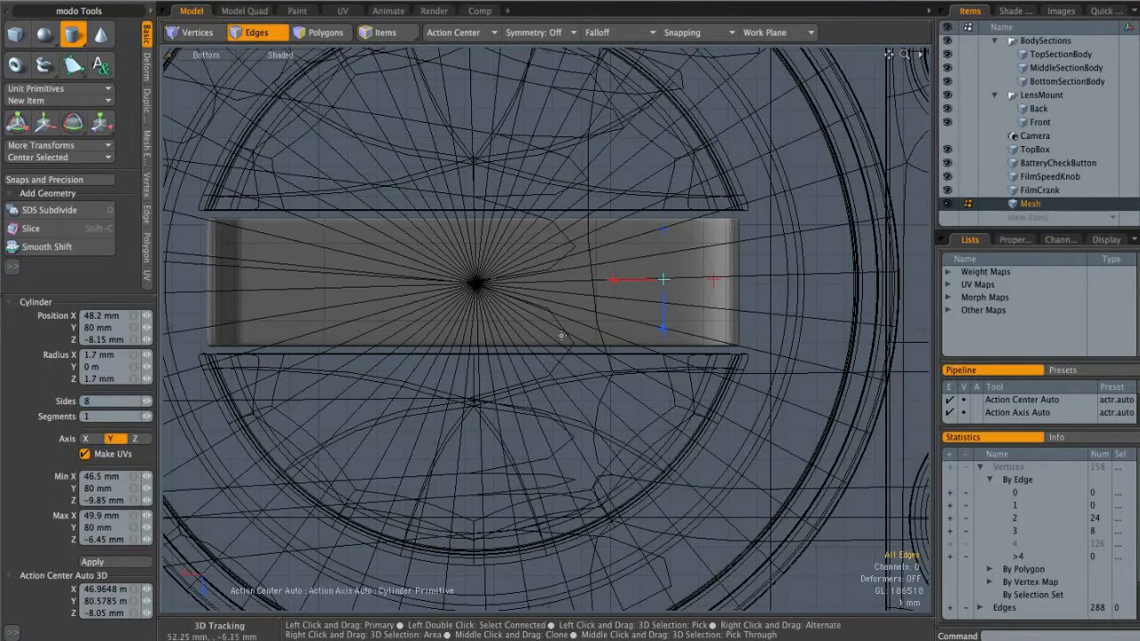
key("ctrl+space")
left_click(691, 254)
mouse_move(693, 267)
left_mouse_down("alt")
mouse_move(699, 338)
mouse_move(681, 378)
mouse_move(671, 302)
mouse_move(645, 263)
mouse_move(656, 267)
mouse_move(658, 408)
mouse_move(516, 387)
mouse_move(539, 428)
mouse_move(686, 288)
left_mouse_up("alt")
key("space")
Step: Isolate the new cylinder by hiding FilmCrank and the handle, and delete its top end polygon
left_click(948, 190)
left_click_drag(549, 293, 713, 274, "alt")
key("3")
left_click(646, 303)
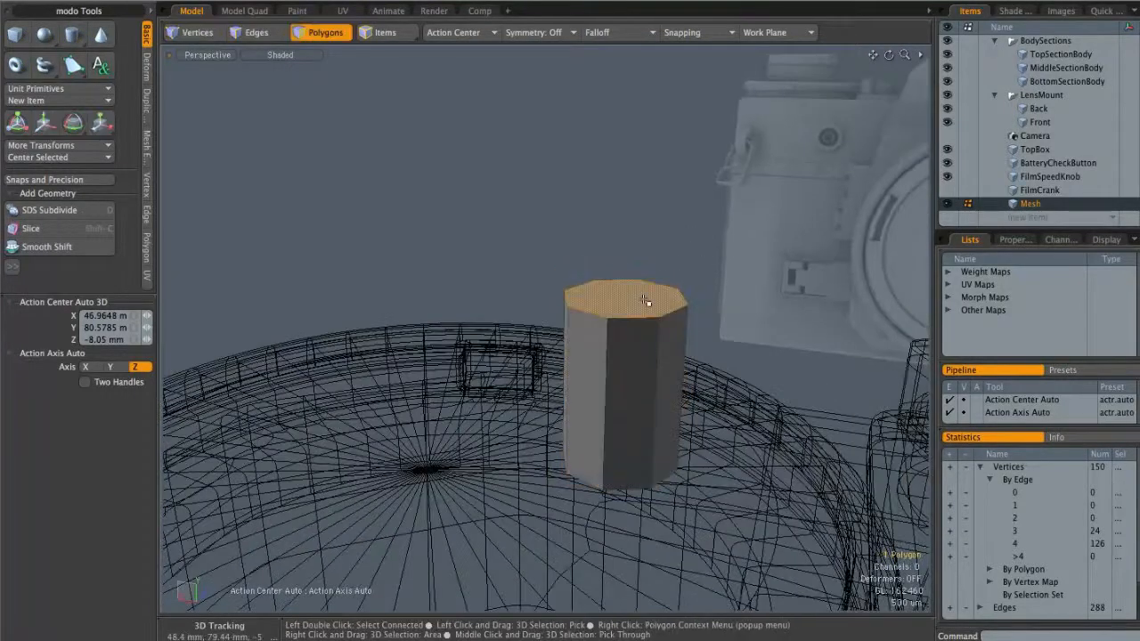
Step: Add one loop slice around the cylinder near its bottom edge at 10% in Free mode
left_click_drag(643, 374, 647, 303, "alt")
scroll(647, 373, "up", 3)
key("2")
left_click(615, 343)
left_click_drag(615, 343, 602, 421, "alt")
key("alt+c")
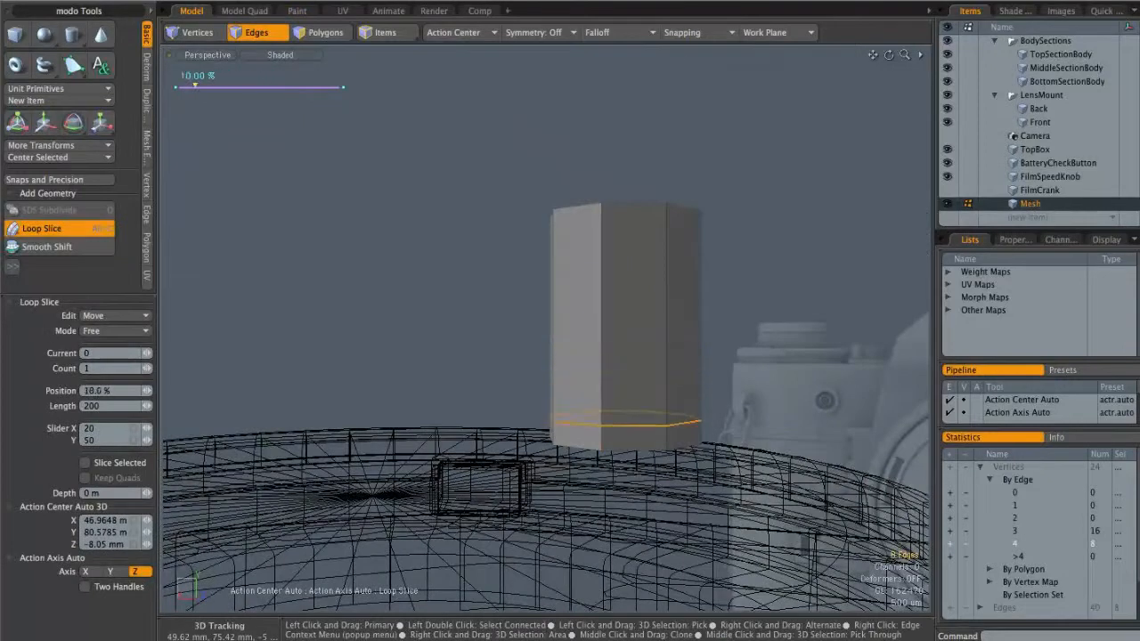
key("q")
Step: Bevel the cylinder's bottom end polygon with a slight inset
key("3")
left_click_drag(597, 399, 630, 339, "alt")
left_click(590, 359)
scroll(630, 353, "up", 3)
key("b")
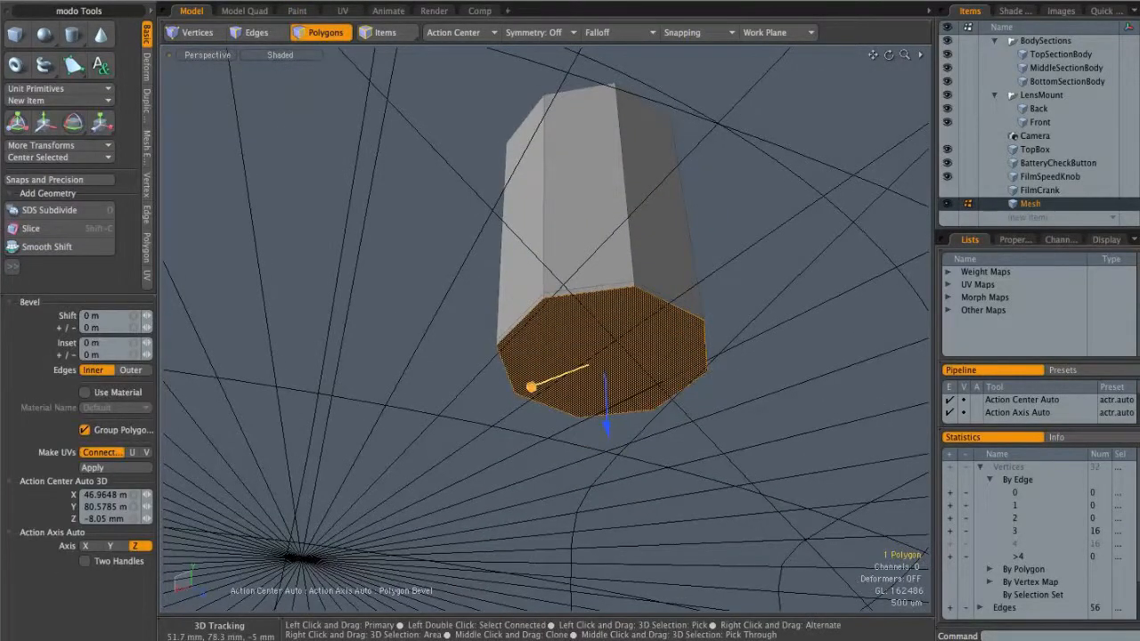
left_click_drag(531, 386, 534, 385)
key("q")
Step: Turn on subdivision surfaces for the cylinder
left_click(796, 277)
key("Tab")
left_click_drag(707, 285, 664, 347, "alt")
right_click_drag(663, 346, 591, 346, "alt")
left_click_drag(591, 345, 681, 347, "alt")
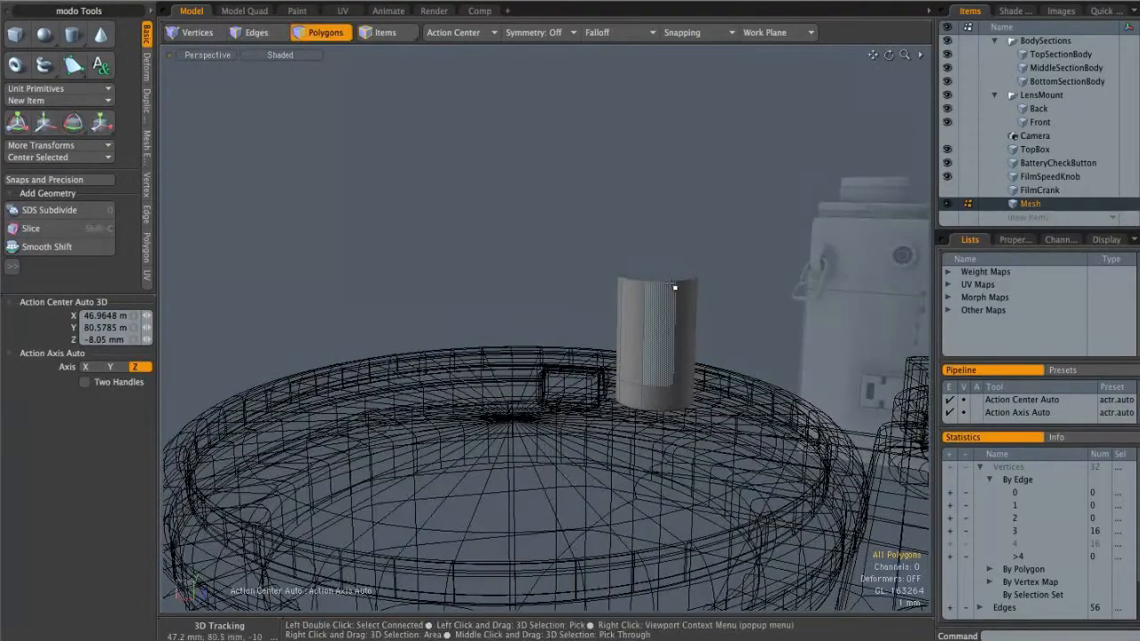
Step: Unhide the FilmCrank item, make it the active mesh and turn off subdivision surfaces on the knob
key("u")
mouse_move(684, 308)
left_mouse_down("alt")
mouse_move(663, 290)
mouse_move(657, 308)
mouse_move(587, 332)
mouse_move(610, 346)
left_mouse_up("alt")
left_click(948, 191)
left_click(1001, 193, "shift")
left_click_drag(663, 309, 338, 423, "alt")
scroll(578, 349, "down", 5)
left_click_drag(496, 381, 597, 323, "alt")
scroll(597, 323, "up", 5)
left_click(1042, 194)
scroll(525, 283, "up", 3)
left_click_drag(573, 264, 595, 300)
left_click(707, 180)
key("Tab")
scroll(537, 264, "up", 3)
left_click_drag(536, 264, 550, 351, "alt")
scroll(551, 349, "up", 2)
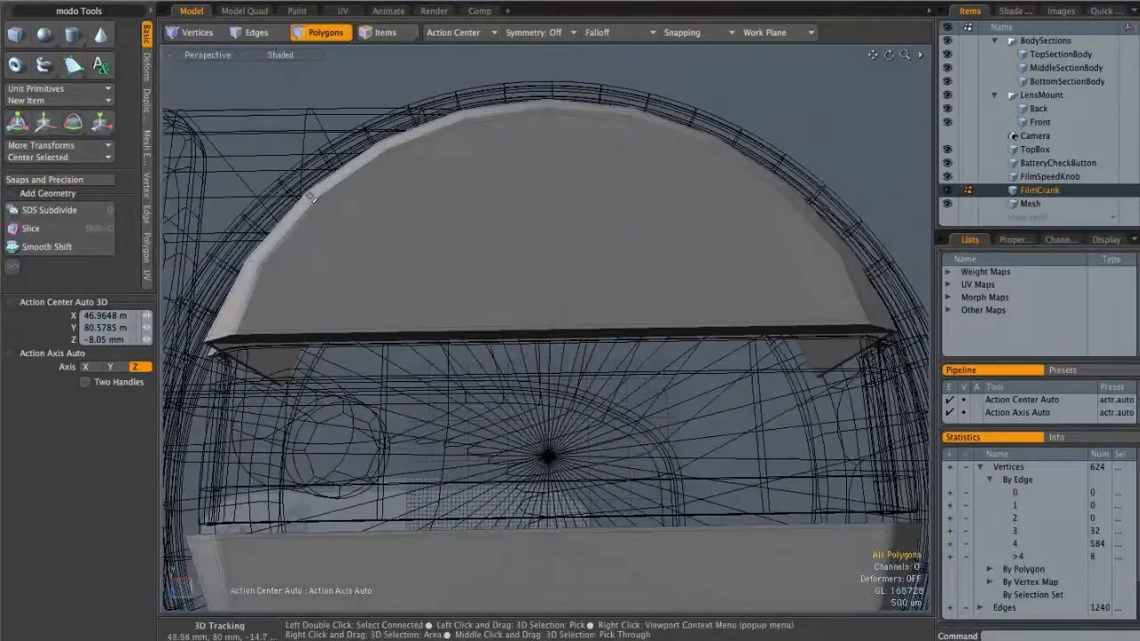
Step: Select the large flat polygons on the halves of the split film crank knob
key("3")
mouse_move(370, 253)
left_mouse_down()
mouse_move(543, 188)
mouse_move(650, 204)
mouse_move(756, 240)
left_mouse_up()
left_click_drag(676, 354, 633, 294, "alt")
left_click(795, 244)
left_click_drag(703, 293, 648, 316, "alt")
left_click_drag(717, 309, 652, 308, "alt+shift")
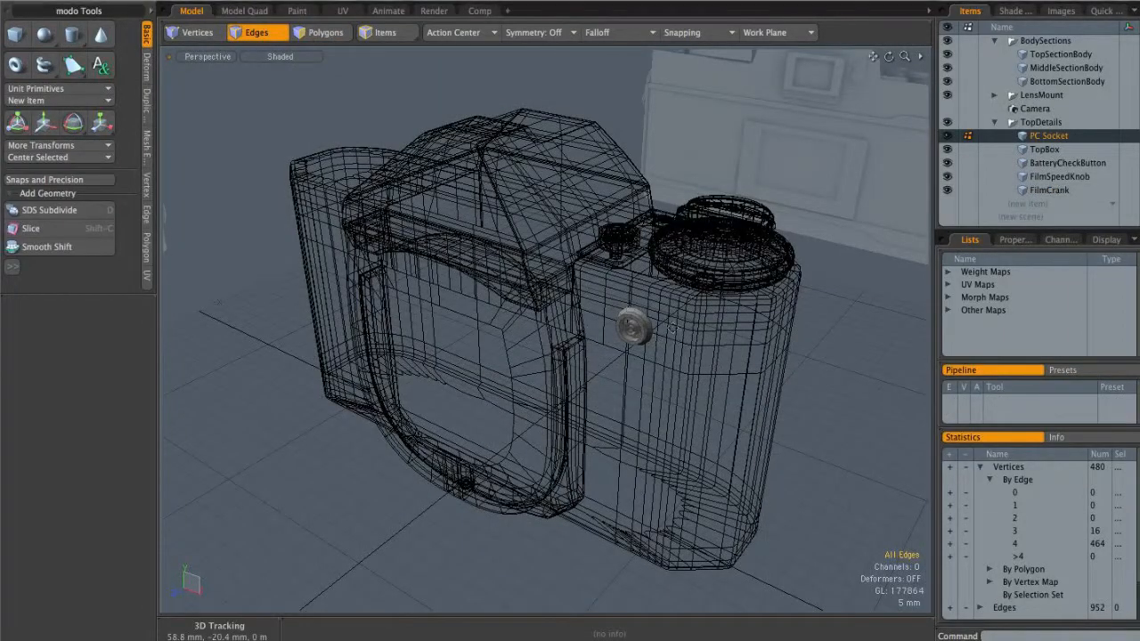
Step: Turn on subdivision surfaces for the PC Socket mesh on the front of the camera body
right_click_drag(671, 328, 636, 319, "alt")
left_click_drag(636, 319, 701, 257, "alt")
left_click_drag(653, 217, 635, 247, "alt")
key("Tab")
scroll(631, 255, "down", 5)
Step: Examine the PC Socket's shape and placement on the camera body from the front and in perspective
key("ctrl+space")
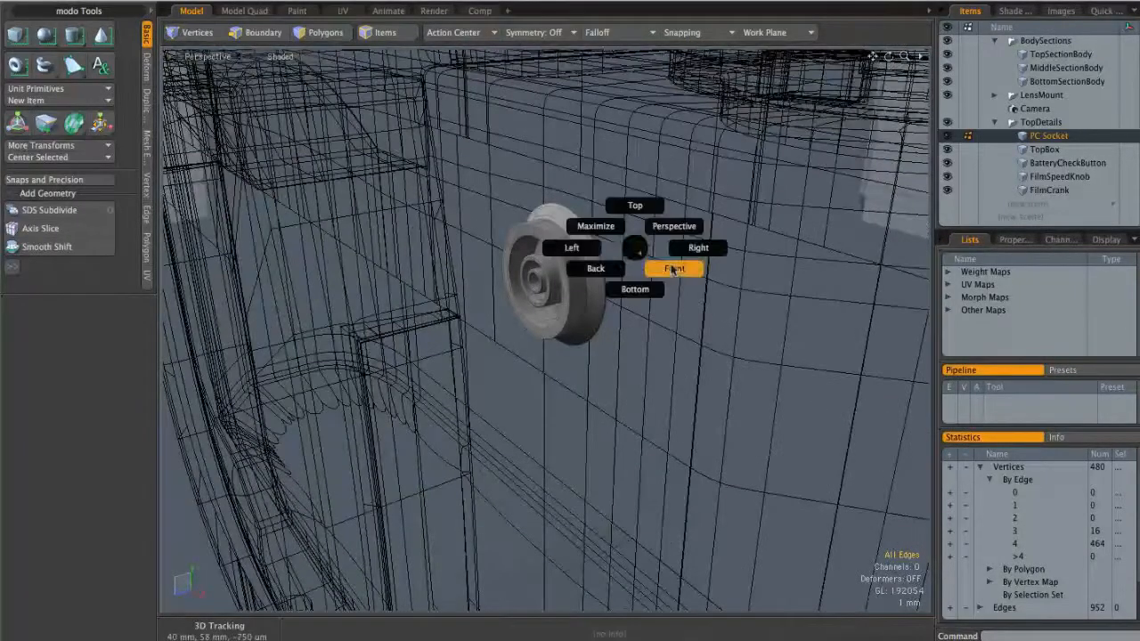
left_click(660, 266)
right_click_drag(561, 277, 656, 252, "alt")
key("ctrl+space")
left_click(691, 229)
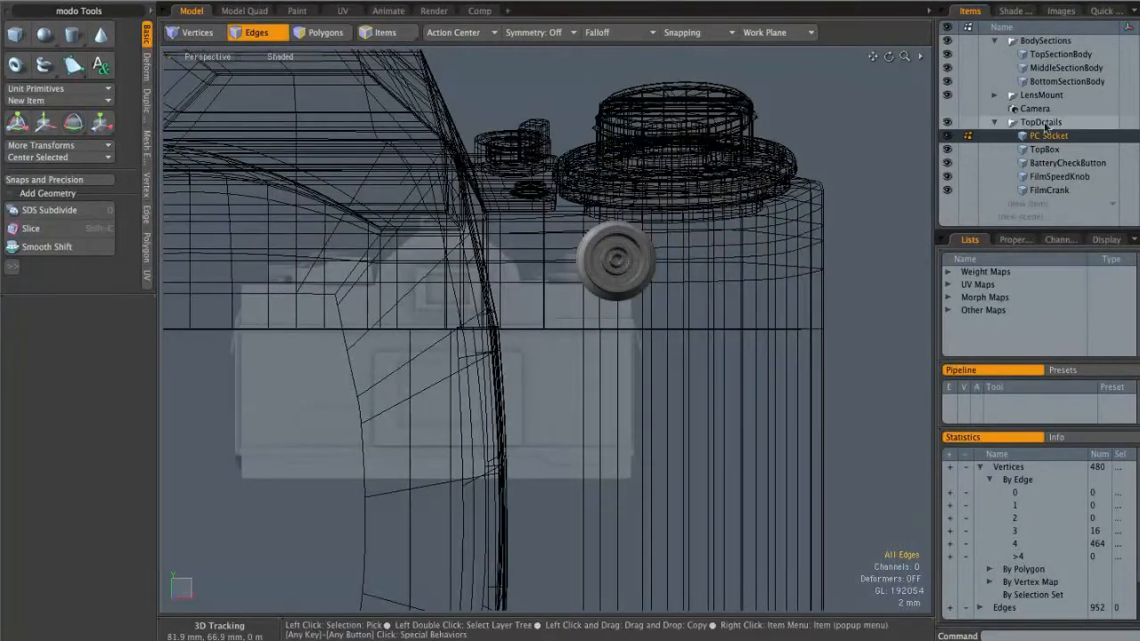
left_click_drag(784, 265, 663, 278, "alt")
right_click_drag(663, 277, 575, 285, "alt")
left_click_drag(605, 283, 470, 306, "alt")
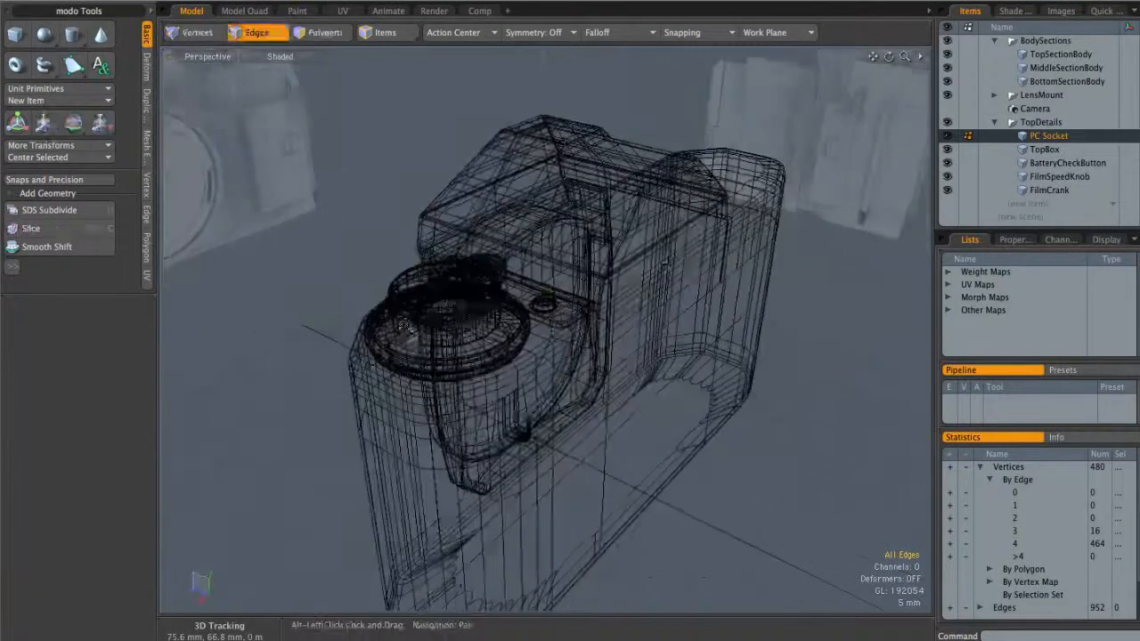
Step: Add a new mesh item named Viewfinder and place it inside the TopDetails group
left_click(1047, 205)
left_click(1056, 208)
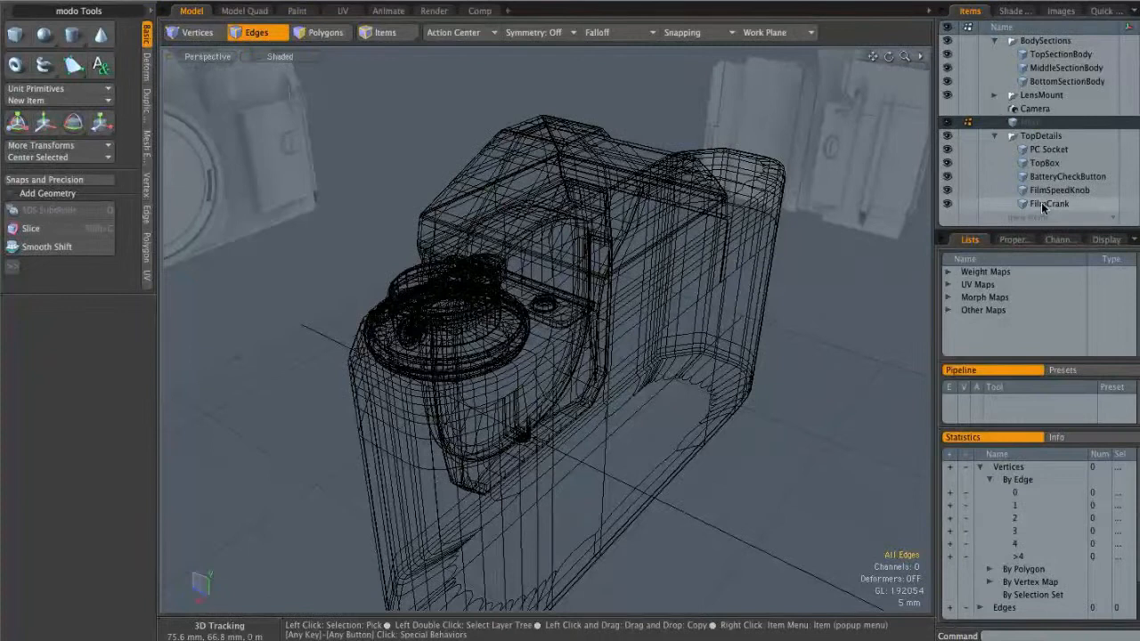
double_click(1034, 123)
type("Viewfinde")
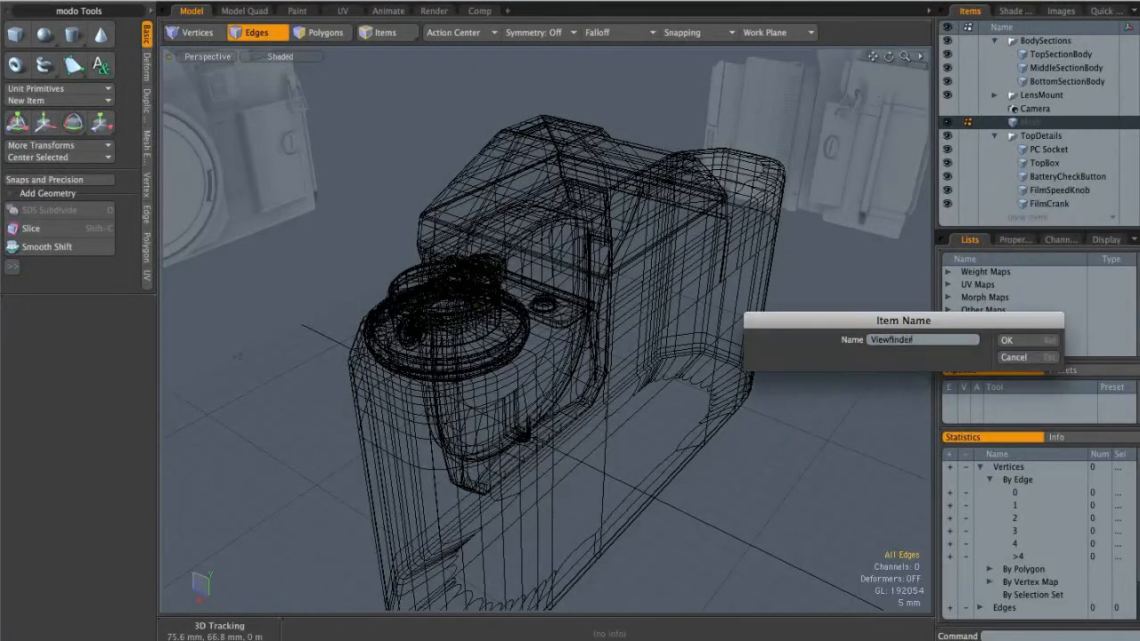
type("r")
key("Return")
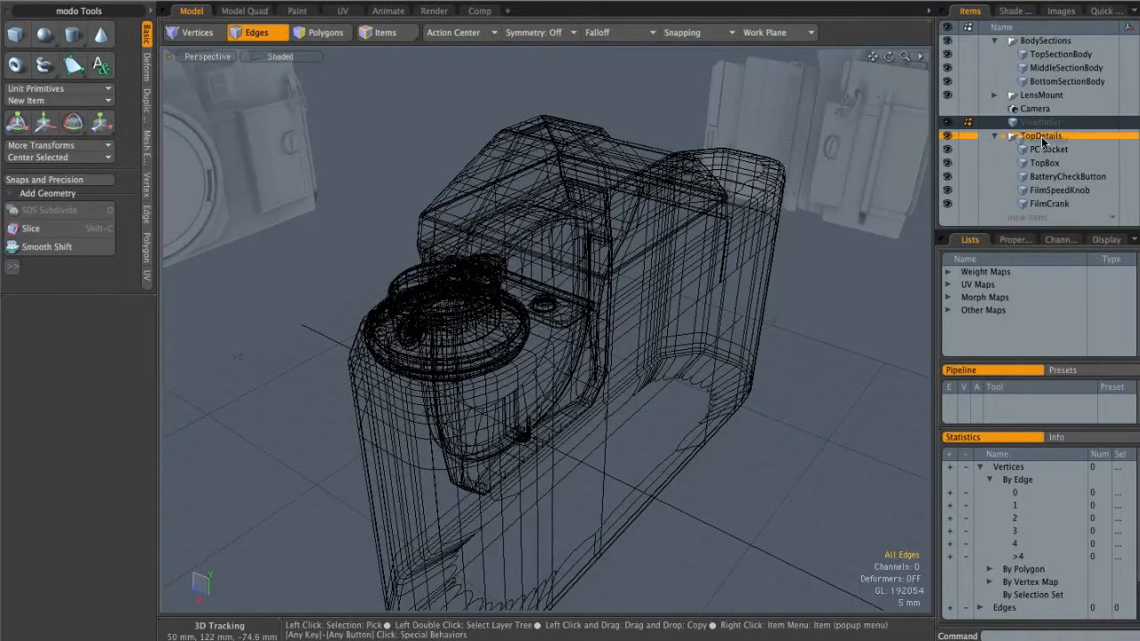
left_click_drag(1041, 143, 1040, 137)
Step: Show the camera from the back and hide the BodySections and LensMount groups to expose the reference image
key("ctrl+space")
left_click(746, 259)
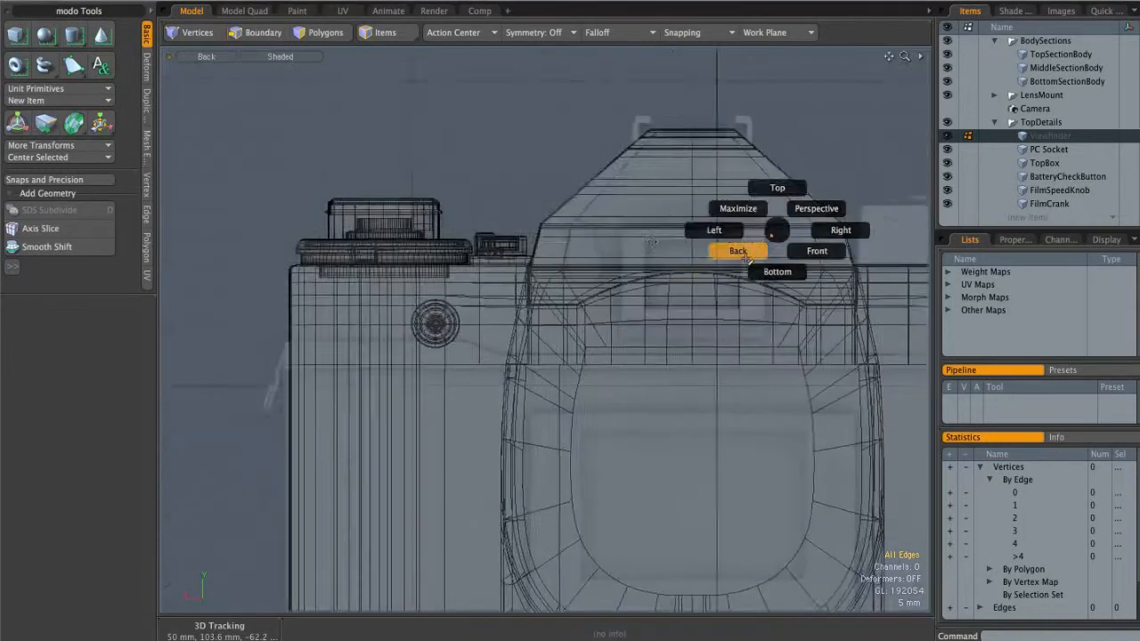
left_click_drag(895, 180, 814, 145, "alt+shift")
left_click(948, 42)
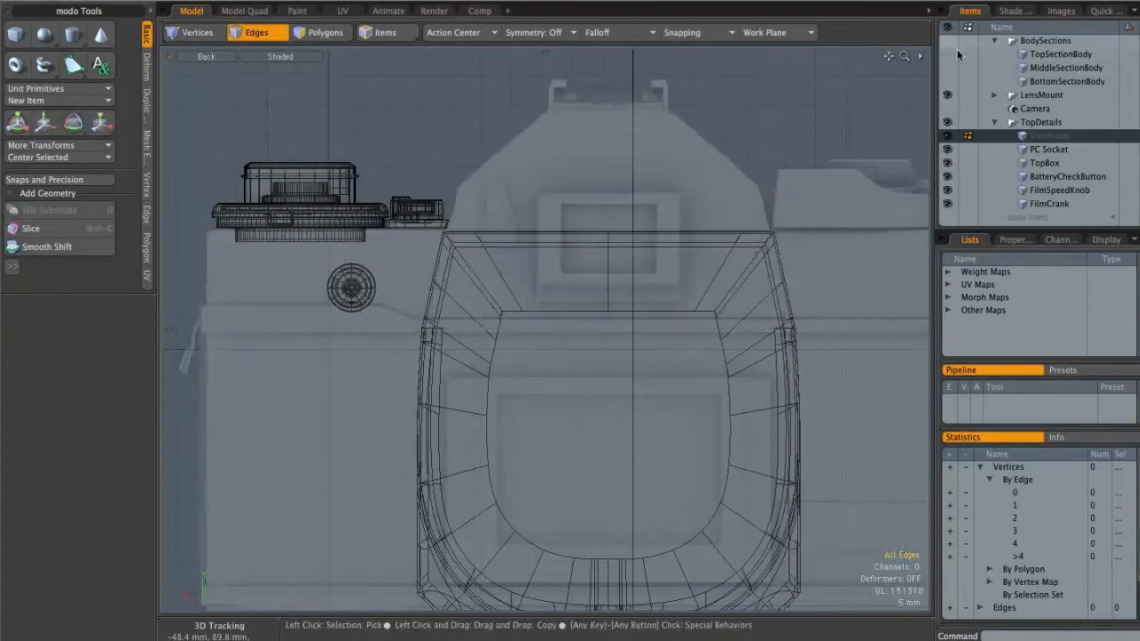
left_click(947, 96)
Step: Draw a flat Cube primitive about 23.7 × 18.1 mm over the viewfinder eyepiece outline in the back view
left_click_drag(618, 222, 600, 216, "alt")
right_click_drag(609, 218, 695, 222, "alt")
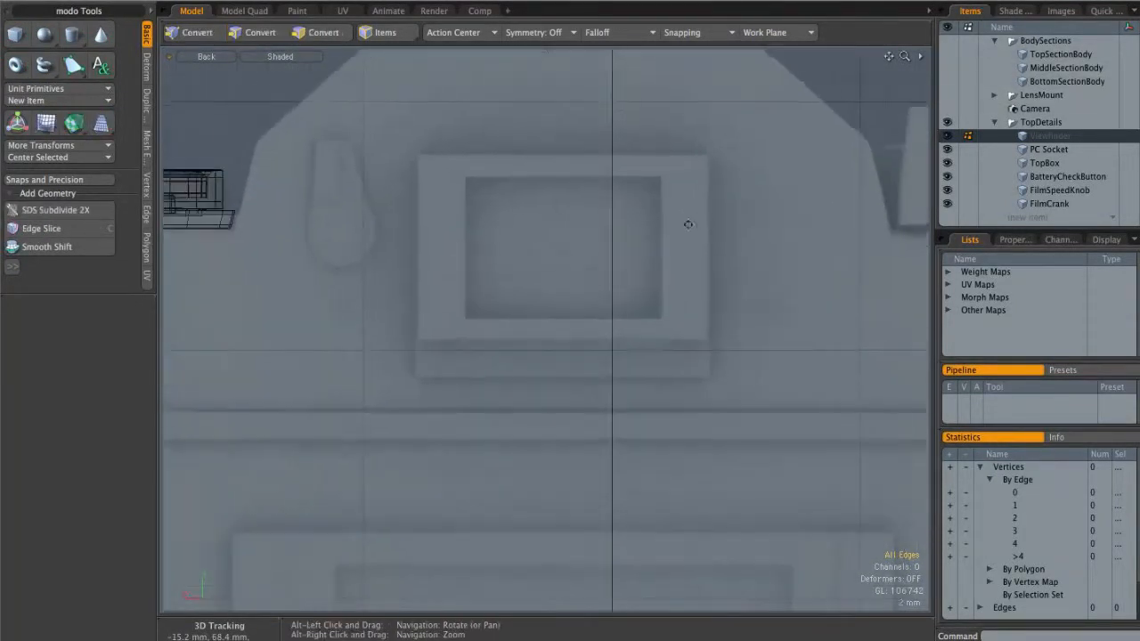
left_click_drag(657, 236, 705, 219, "alt")
right_click_drag(705, 219, 735, 212, "alt")
left_click_drag(736, 212, 717, 234, "alt+shift")
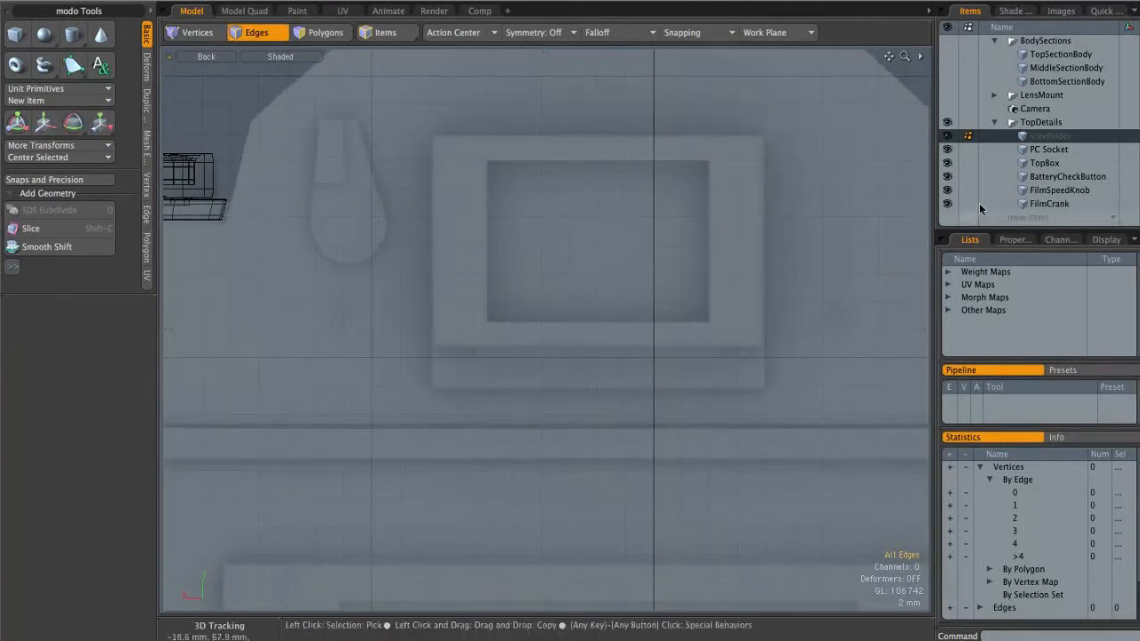
left_click(14, 34)
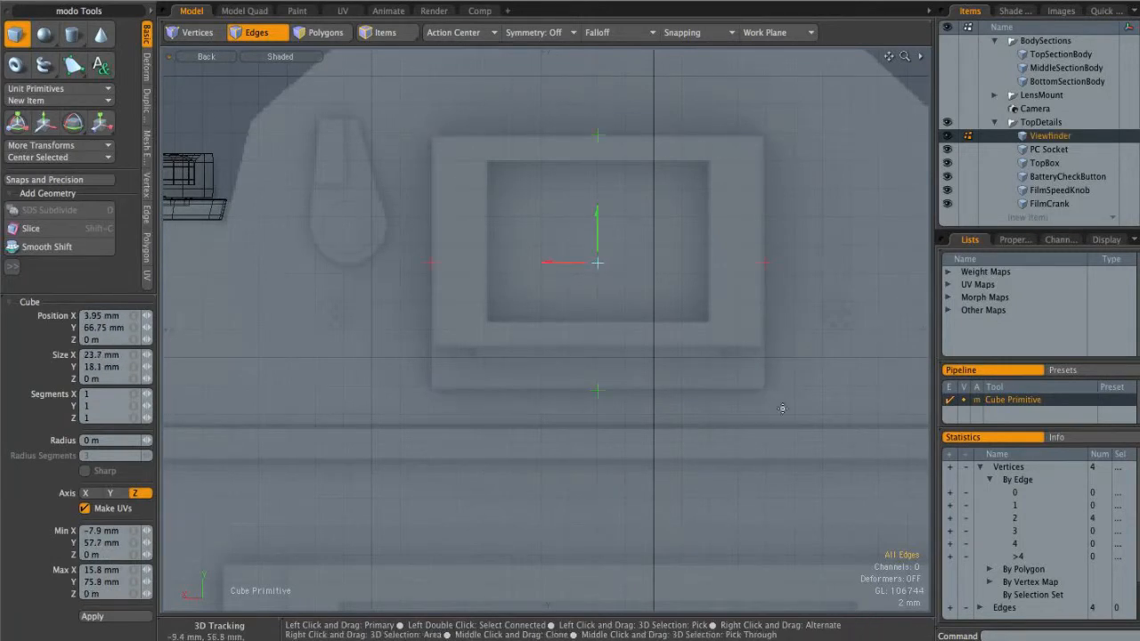
key("q")
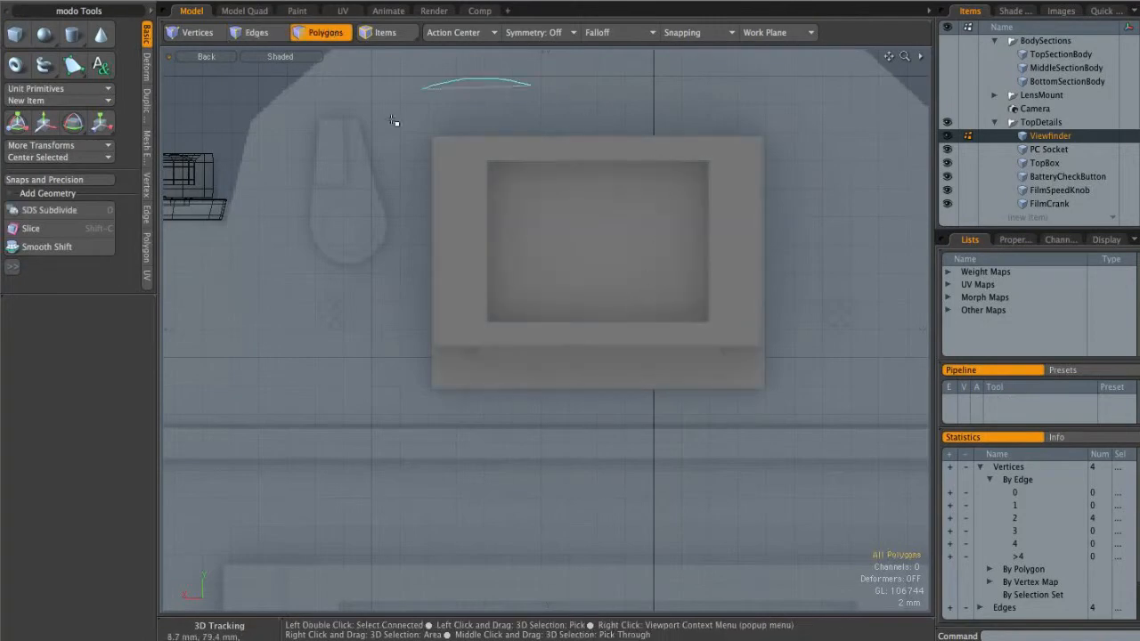
Step: Move the rectangle polygon about -24.5 mm in Z to the camera's rear surface, aligning it with the side reference
right_click_drag(833, 287, 716, 81)
key("ctrl+space")
left_click(683, 225)
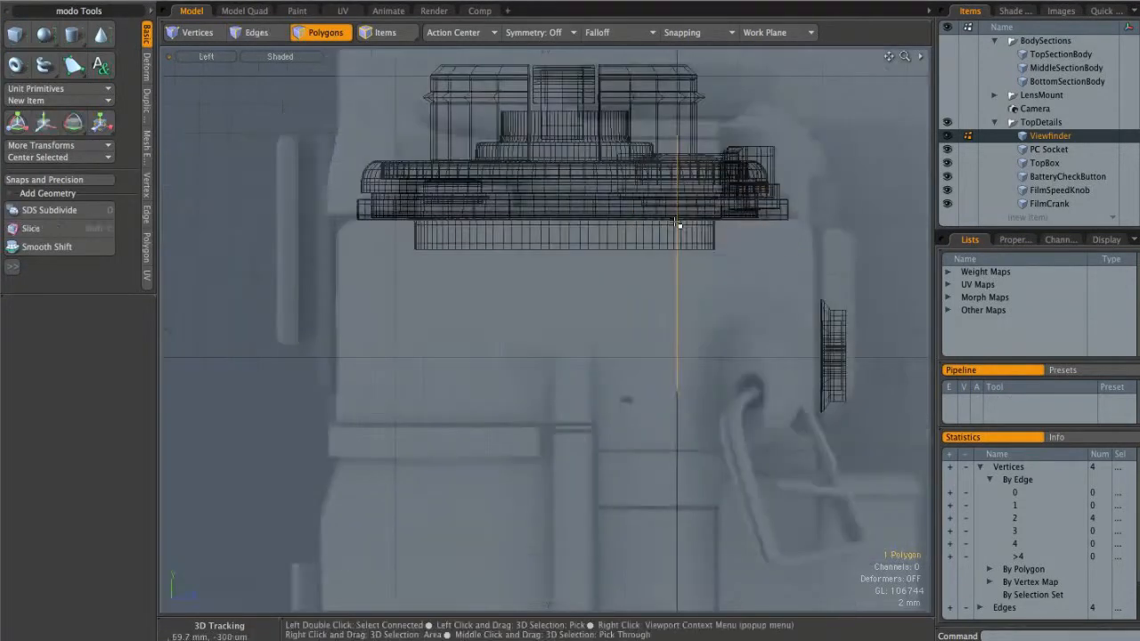
mouse_move(734, 206)
left_mouse_down("alt+shift")
mouse_move(548, 202)
mouse_move(630, 202)
mouse_move(738, 228)
left_mouse_up("alt+shift")
scroll(719, 219, "down", 2)
key("w")
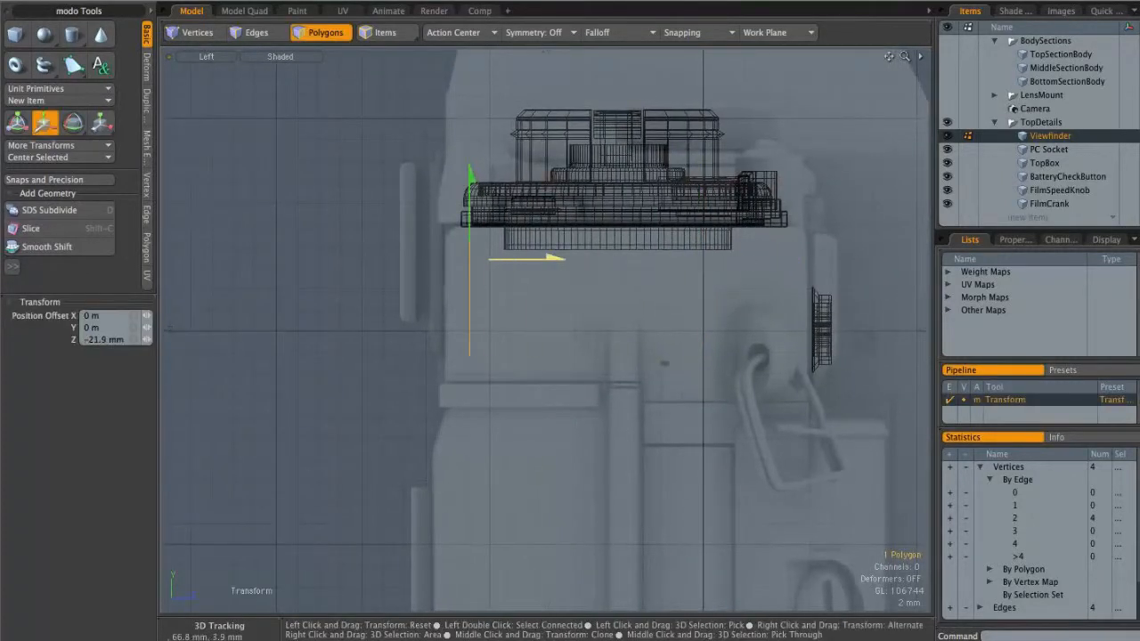
key("ctrl+space")
left_click(577, 270)
left_click_drag(606, 263, 517, 297, "alt+shift")
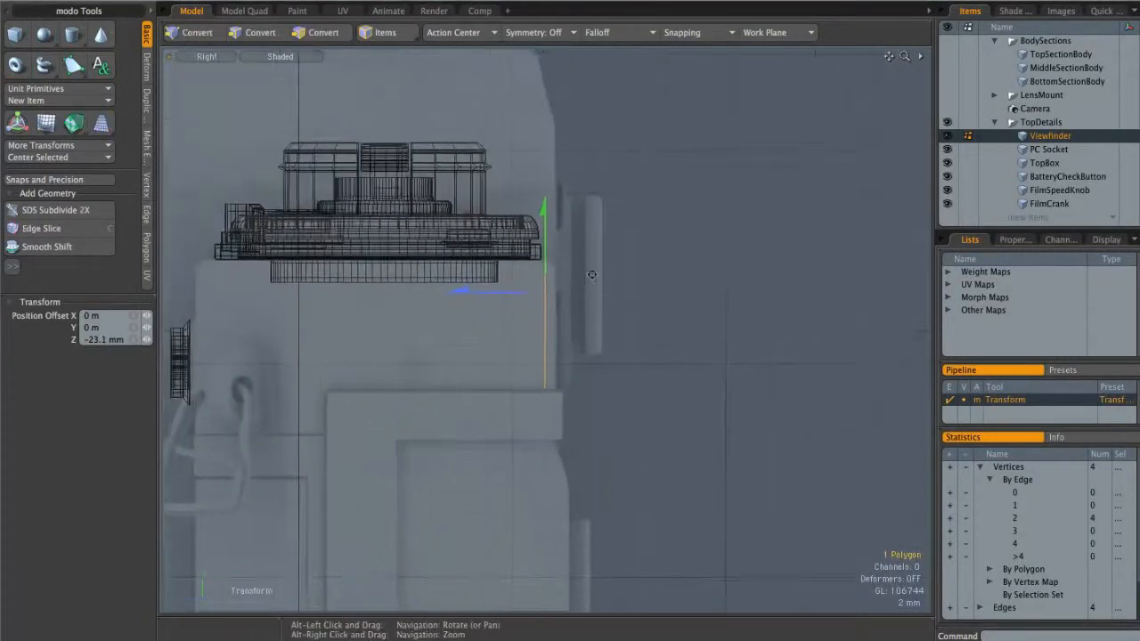
scroll(565, 279, "up", 3)
scroll(565, 278, "up", 2)
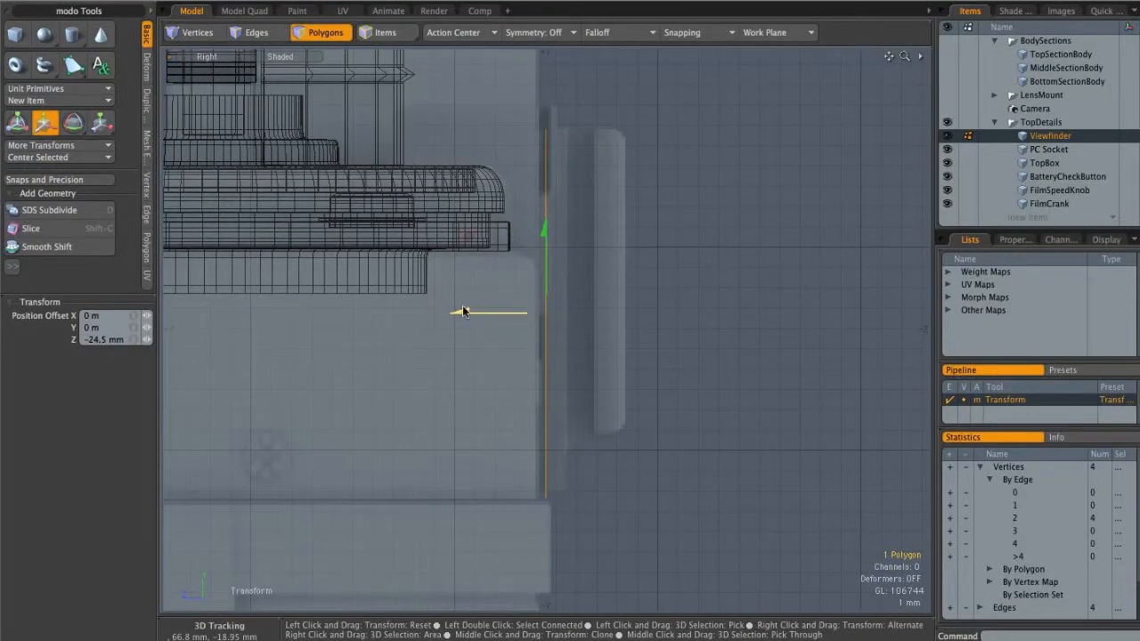
Step: Extrude the viewfinder rectangle about -1 mm in Z to form a thin base plate
key("shift+x")
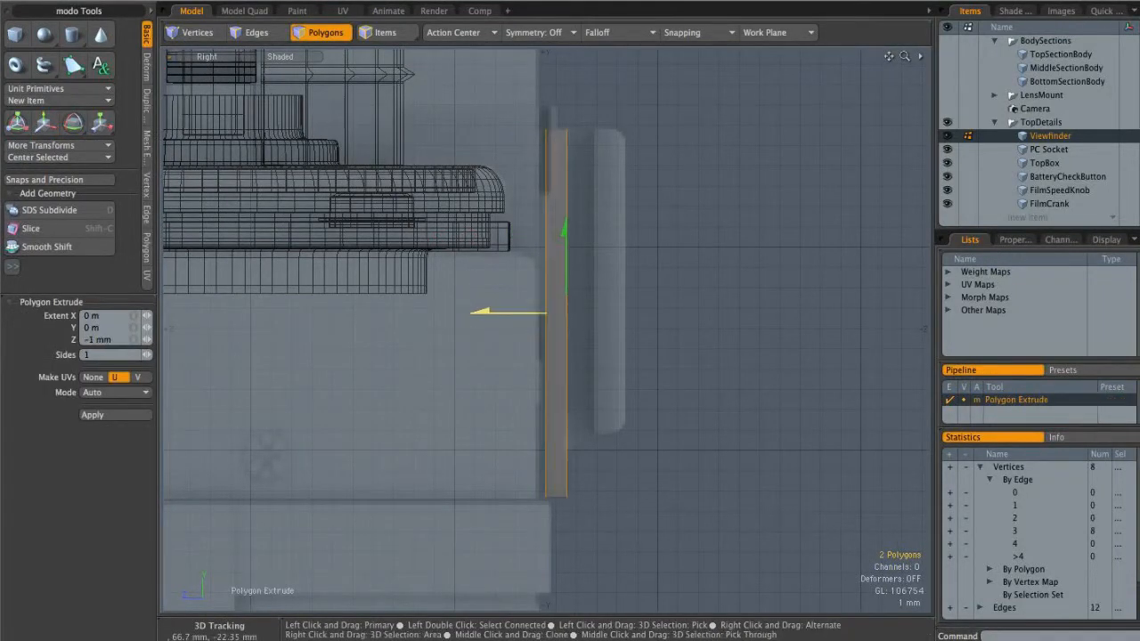
key("ctrl+space")
left_click(600, 293)
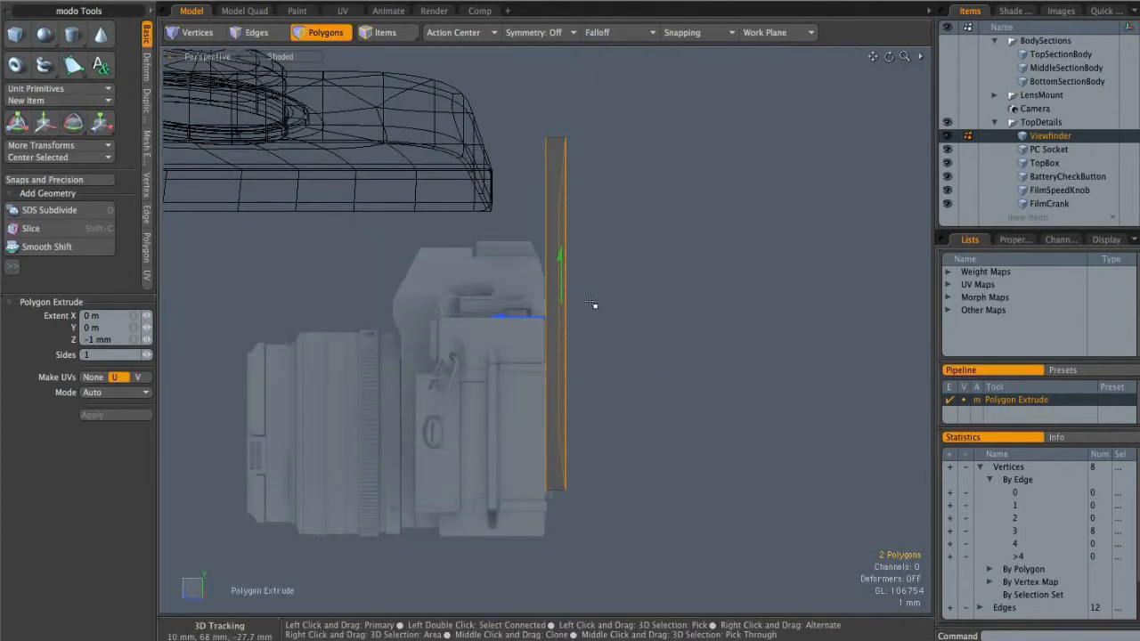
key("q")
left_click_drag(611, 302, 580, 310, "alt")
Step: Compare the viewfinder plate with the eyepiece in the back and side reference images
key("ctrl+space")
left_click(541, 331)
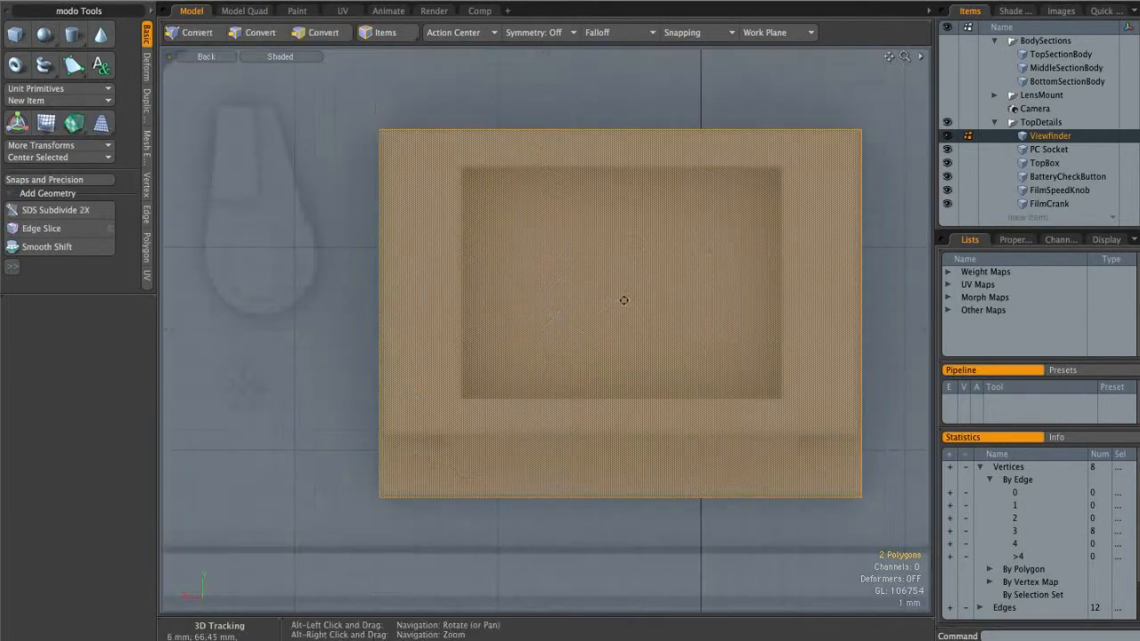
key("1")
left_click_drag(550, 322, 541, 308, "alt+shift")
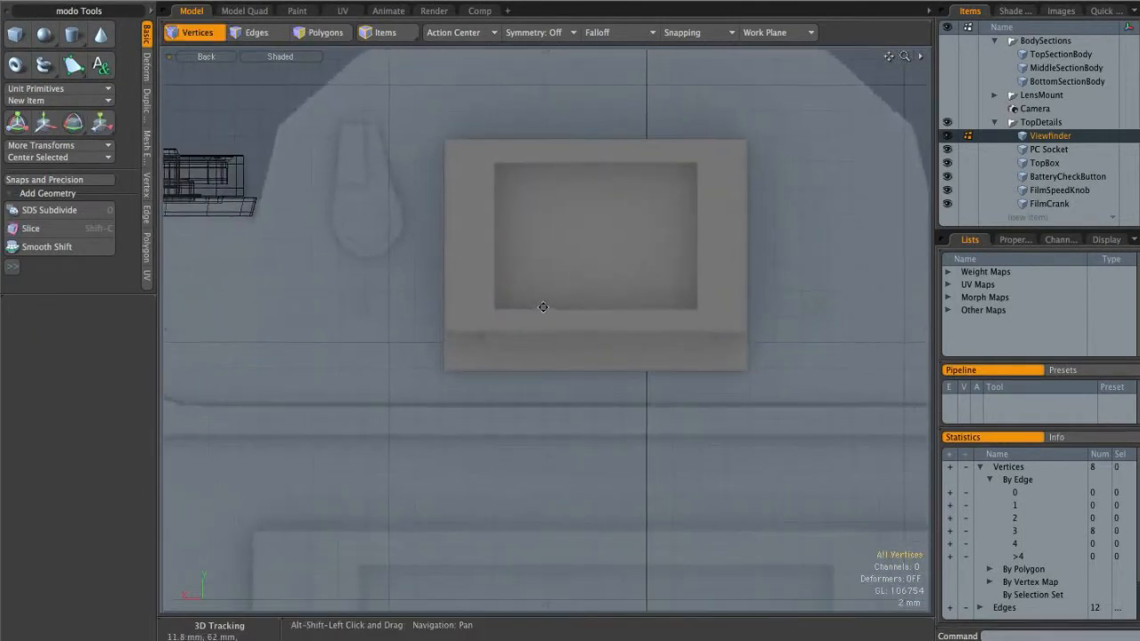
key("ctrl+space")
left_click(611, 305)
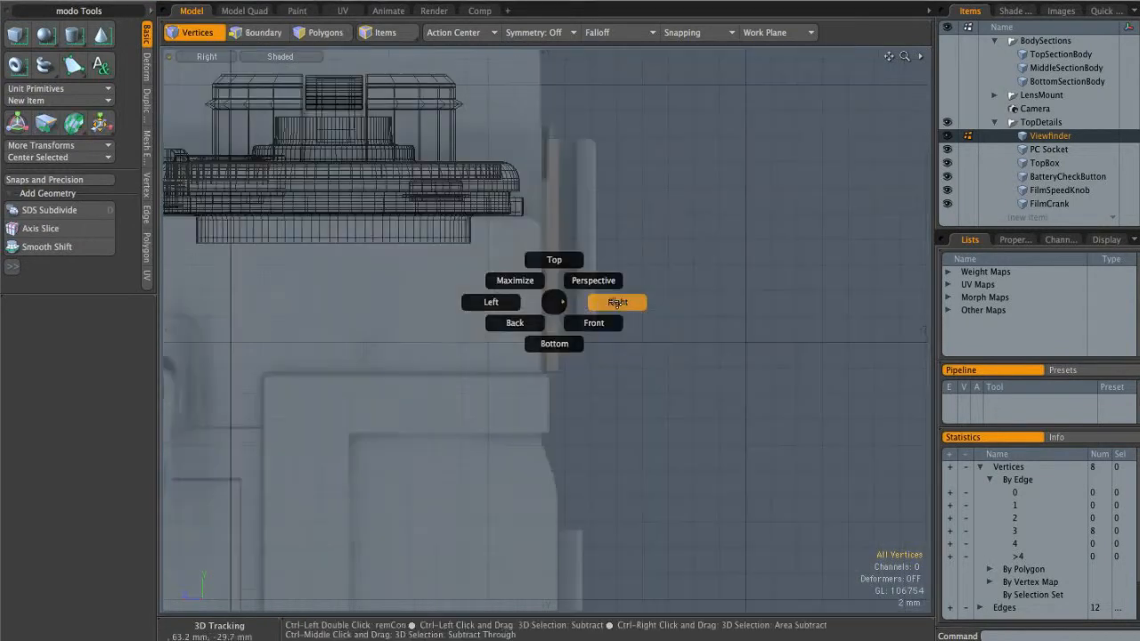
left_click_drag(598, 247, 588, 277, "alt+shift")
scroll(587, 277, "up", 4)
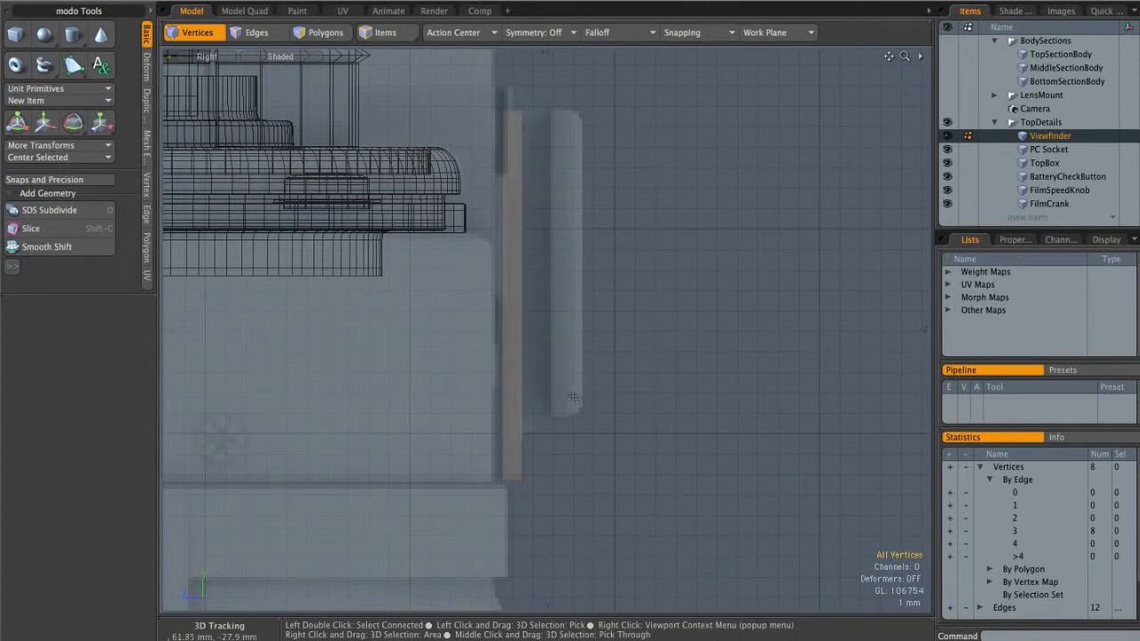
Step: Add two vertical loop slices across the viewfinder plate in Symmetry mode at 13.5%
key("ctrl+space")
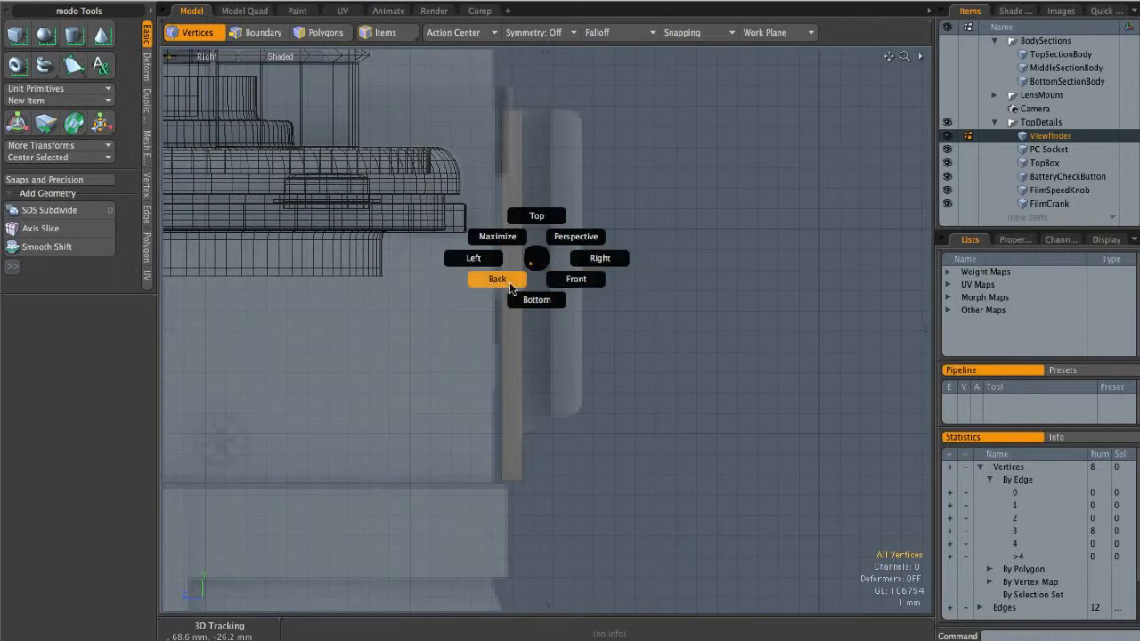
left_click(510, 286)
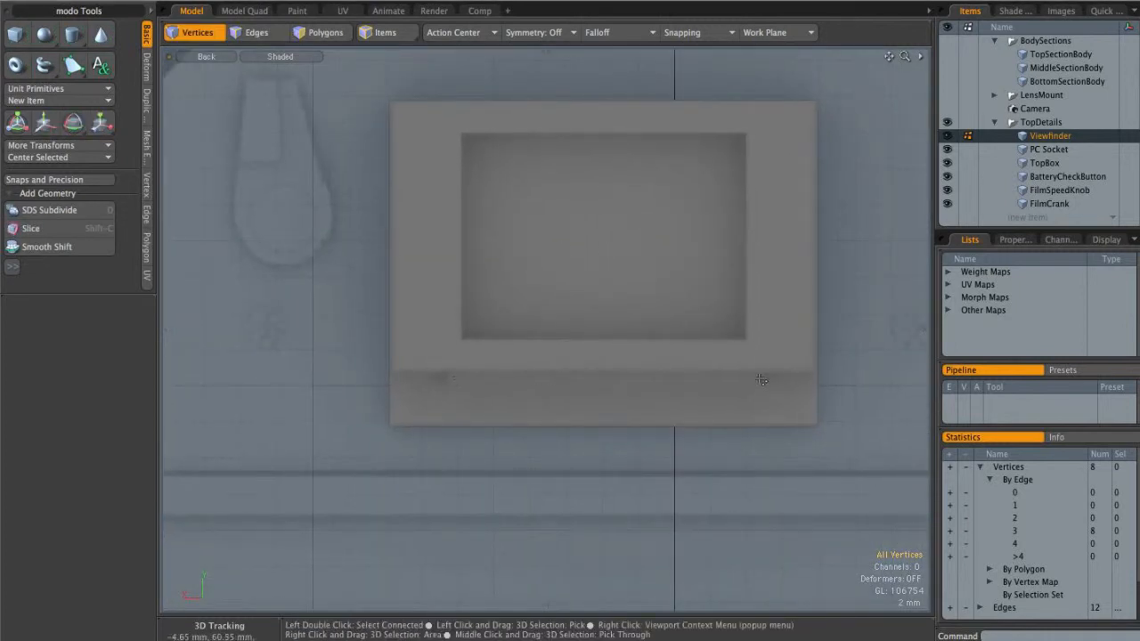
key("alt+c")
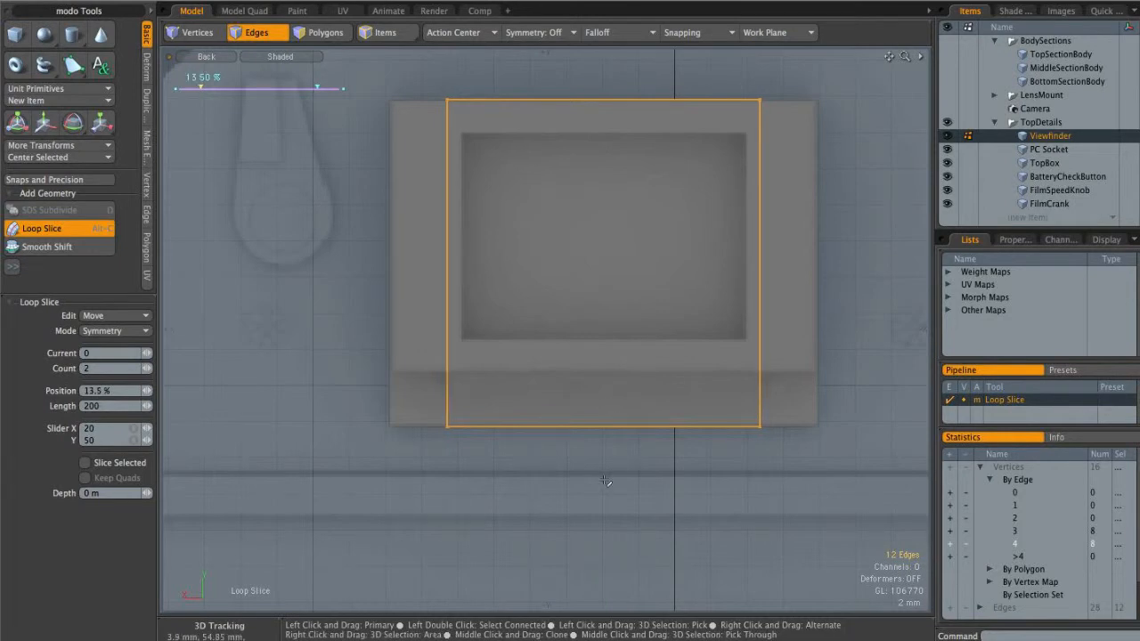
key("Escape")
Step: Add one horizontal loop slice near the plate's lower edge in Free mode at about 88%
key("alt+c")
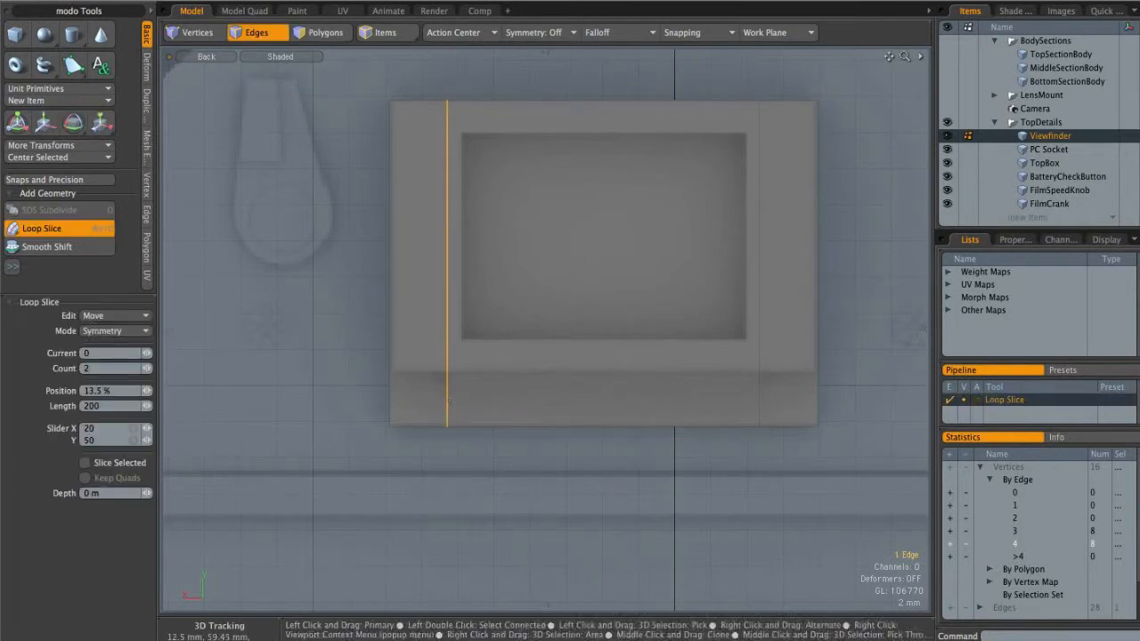
left_click(102, 333)
left_click(104, 305)
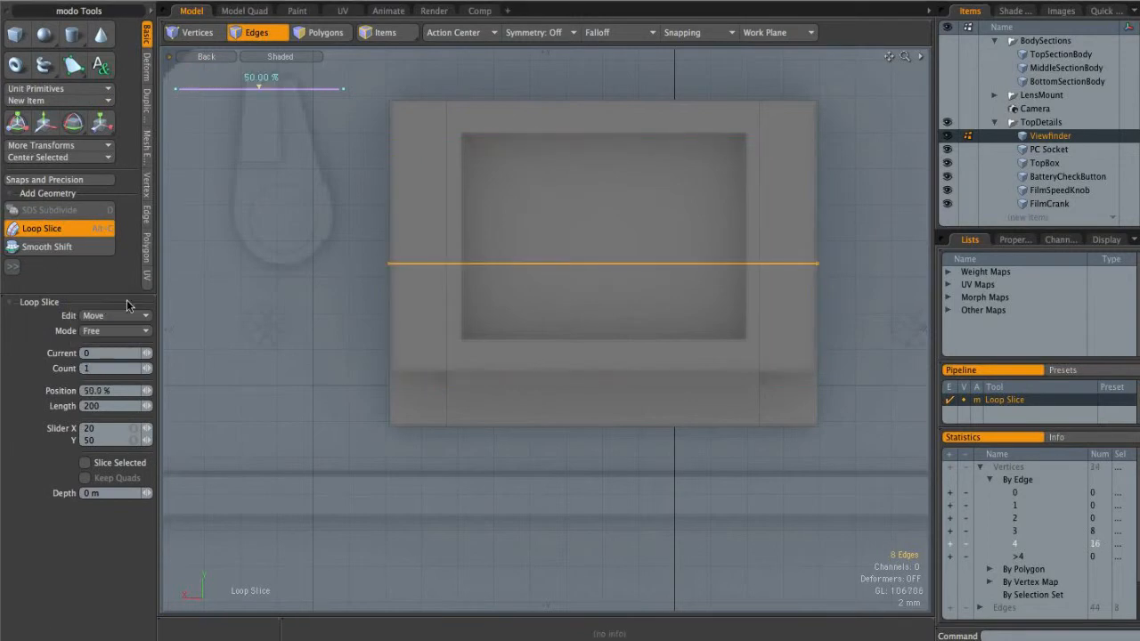
left_click_drag(259, 87, 244, 87)
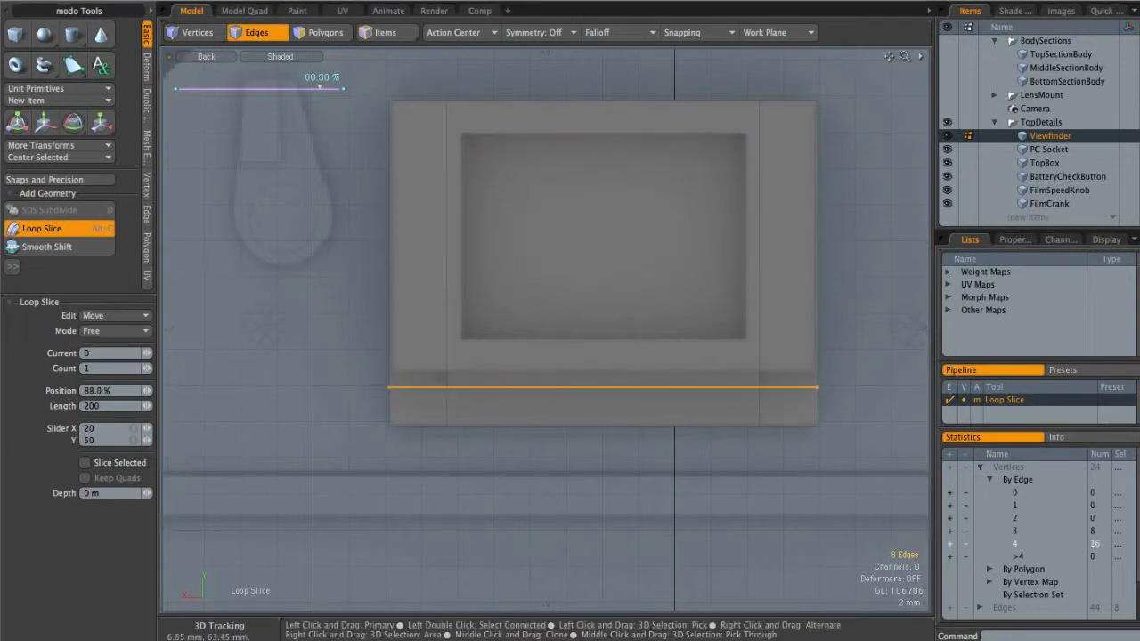
key("Escape")
key("Escape")
Step: Select the large central polygon on the plate's rear face and extrude it backward toward the eyepiece in the side reference
key("ctrl+space")
left_click(591, 259)
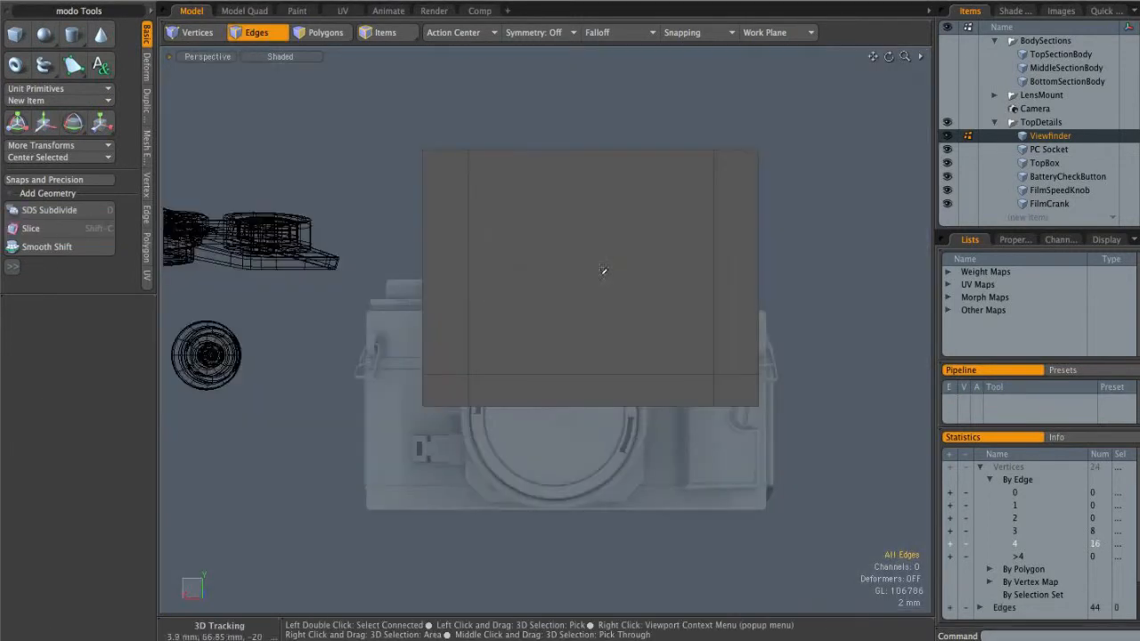
key("3")
left_click(584, 271)
key("ctrl+space")
left_click(674, 279)
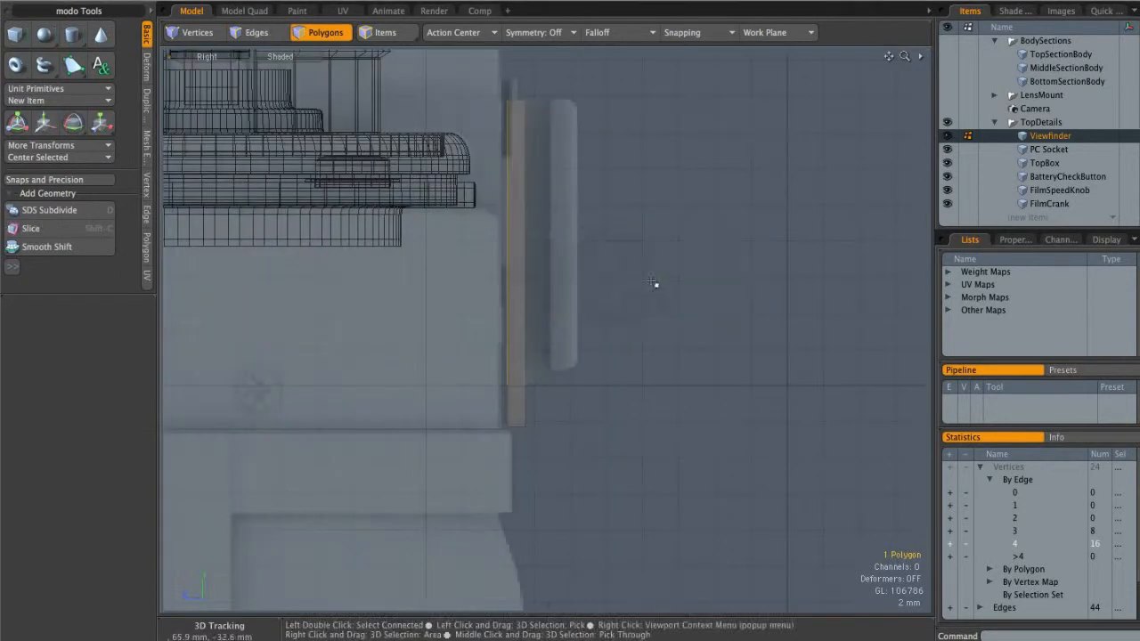
left_click_drag(532, 308, 549, 290, "alt")
key("ctrl+space")
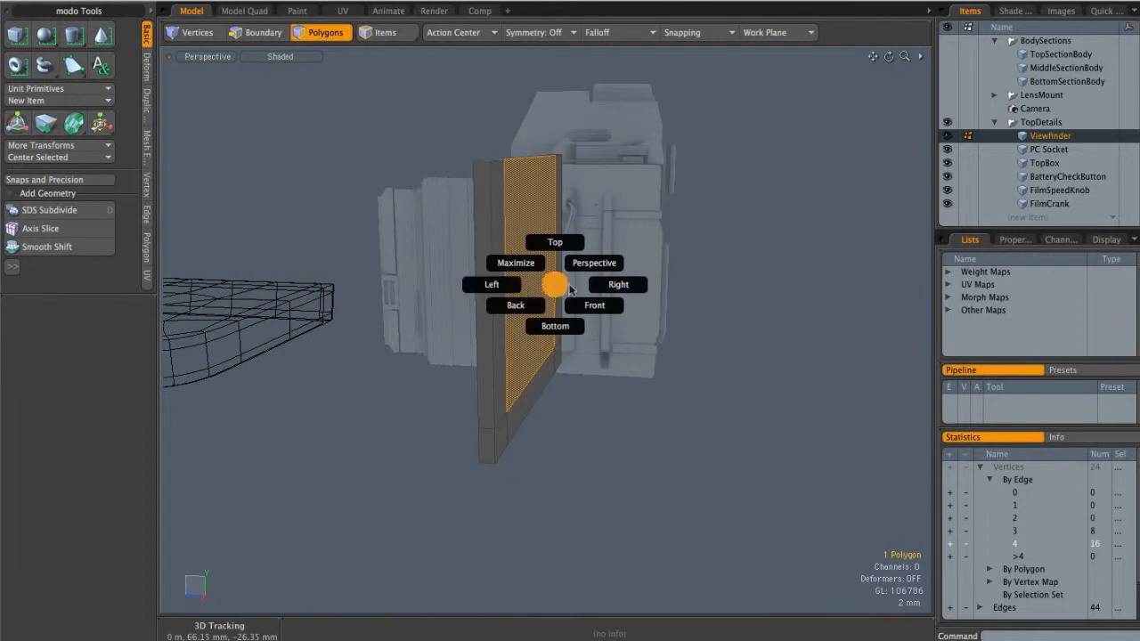
left_click(601, 291)
key("shift+x")
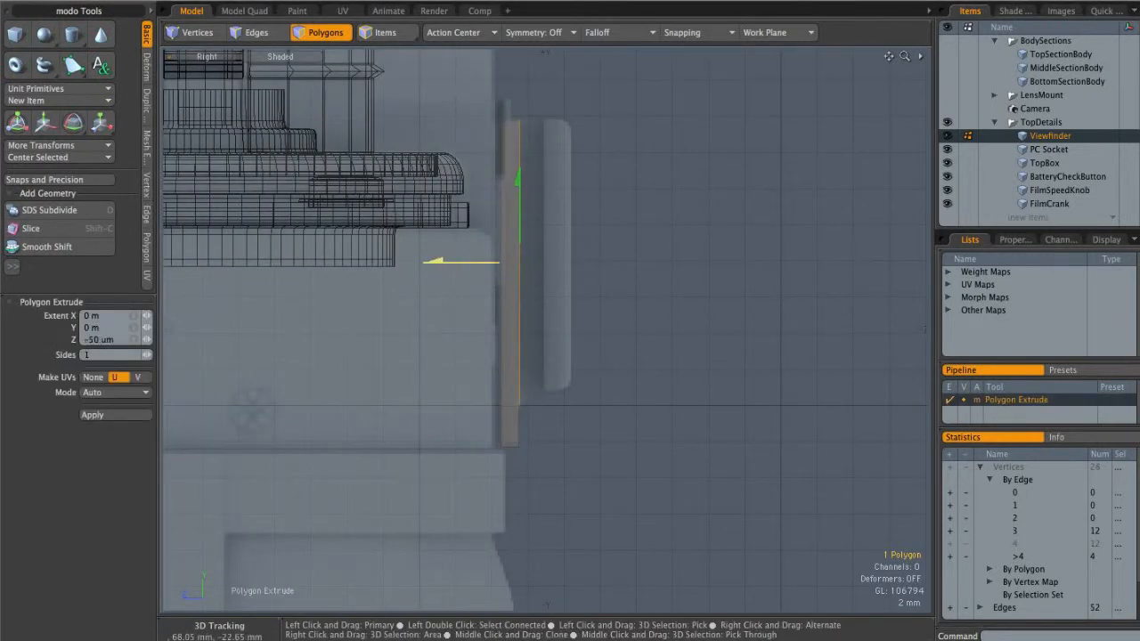
left_click_drag(432, 261, 459, 262)
key("space")
Step: Raise the two lower outer vertices of the extrusion about 900 um in Y to slope its underside
mouse_move(541, 401)
right_mouse_down("alt")
mouse_move(608, 402)
mouse_move(571, 419)
mouse_move(547, 398)
right_mouse_up("alt")
key("1")
key("w")
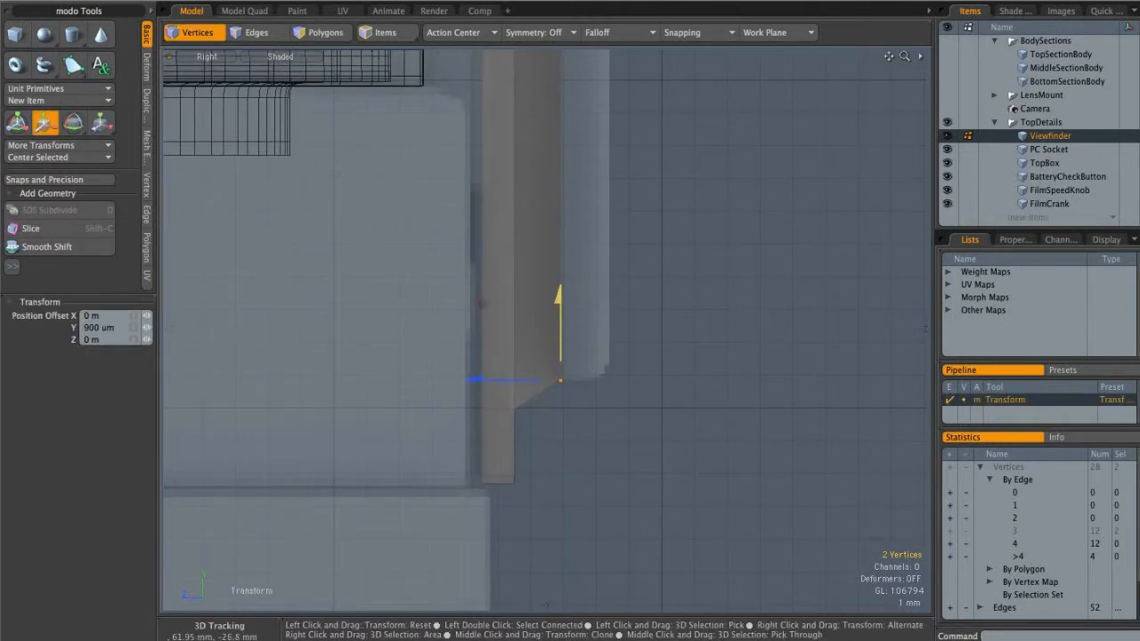
Step: Select the rearmost polygon of the viewfinder and extrude it about 1.35 mm backward to match the side reference
key("space")
left_click(632, 324)
right_click_drag(633, 323, 579, 298, "alt")
left_click_drag(579, 297, 585, 422, "alt+shift")
key("3")
left_click(552, 190)
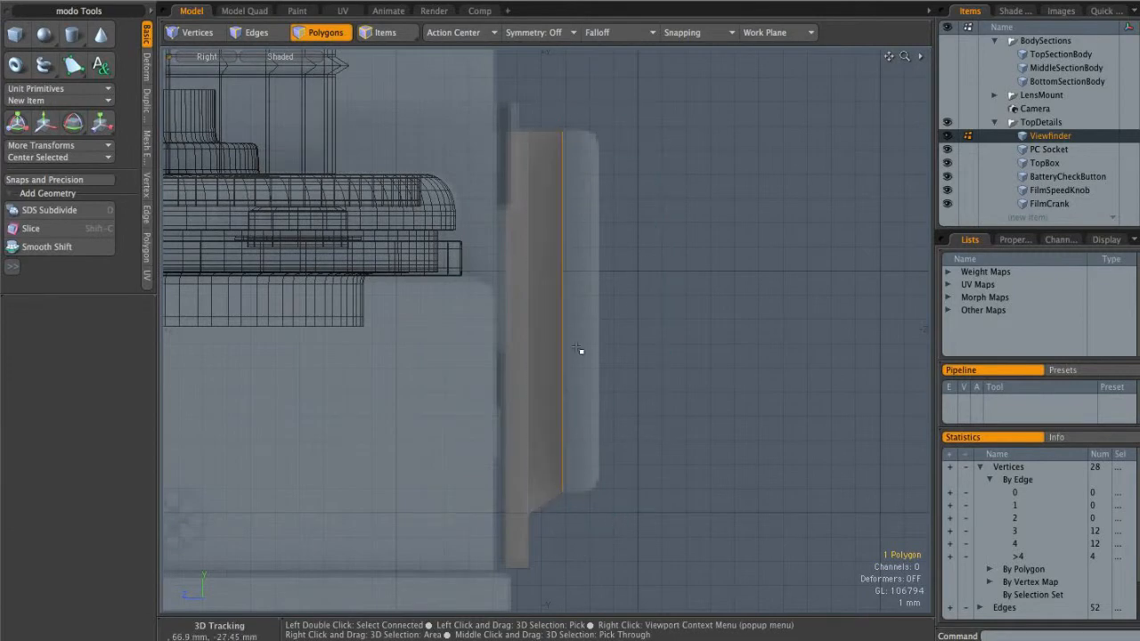
key("shift+x")
left_click_drag(482, 310, 510, 310)
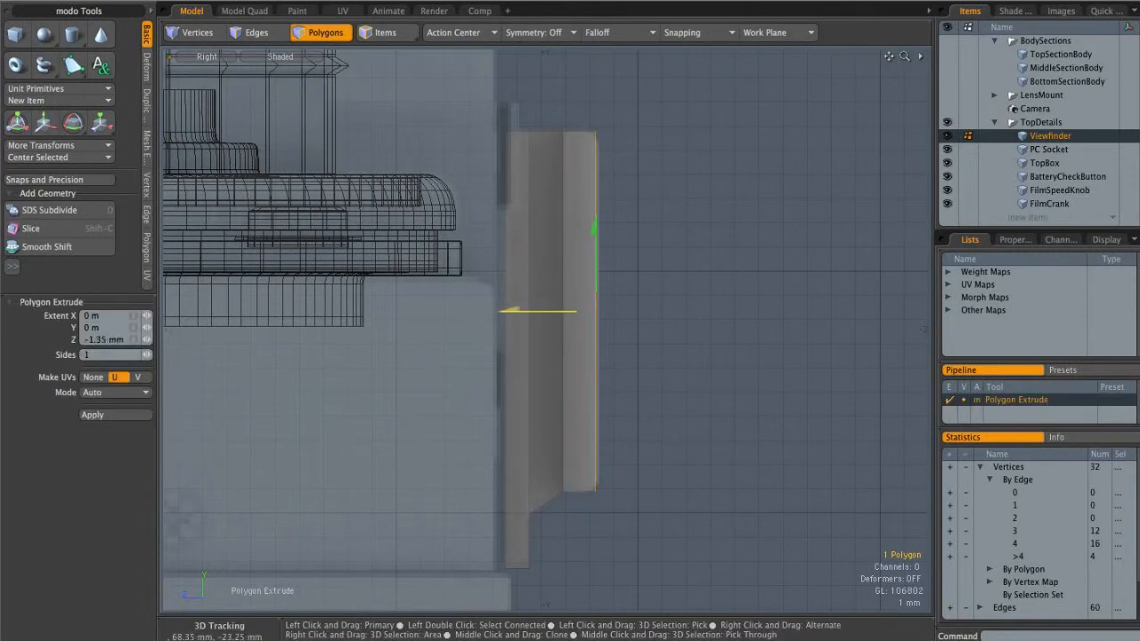
Step: Bevel the two side polygons of the rear extrusion and scale them to 138.5% in X to match the eyepiece width
key("ctrl+space")
left_click(636, 282)
key("space")
left_click(635, 282)
left_click_drag(636, 282, 607, 356, "alt")
left_click(561, 316)
left_click_drag(561, 316, 655, 349, "alt")
left_click(651, 347, "shift")
key("ctrl+space")
left_click(641, 298)
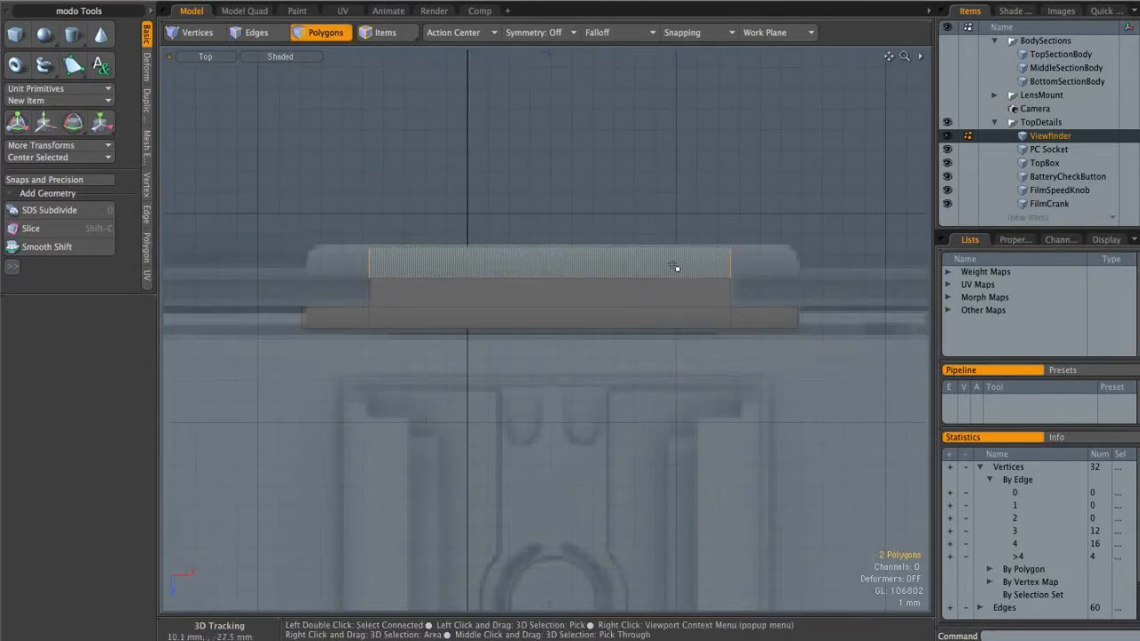
key("b")
left_click(554, 321)
key("y")
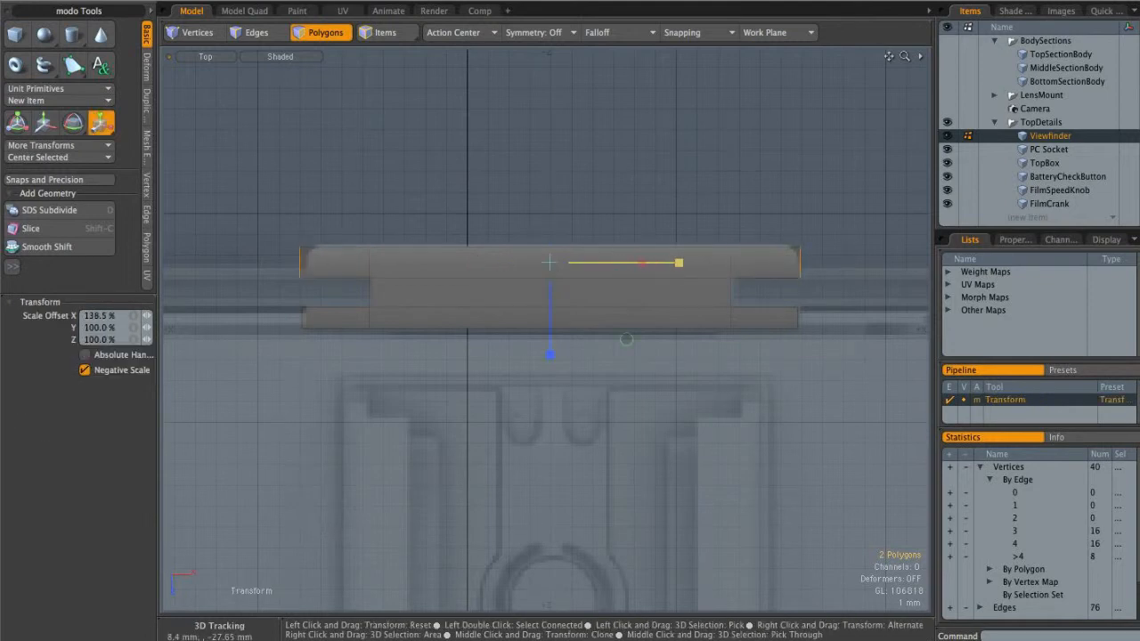
key("ctrl+space")
left_click(678, 224)
key("Escape")
key("Escape")
Step: Examine the viewfinder's corner cuts and edge loops, then preview the smoothed subdivision surface
left_click_drag(722, 262, 651, 366, "alt")
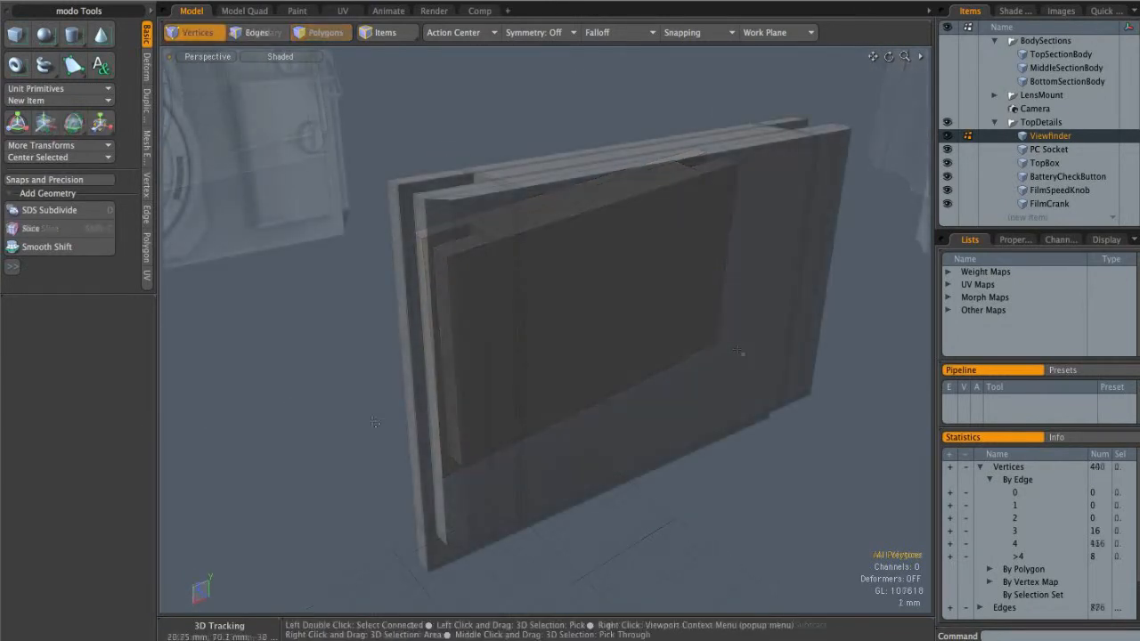
left_click_drag(390, 415, 471, 300, "alt")
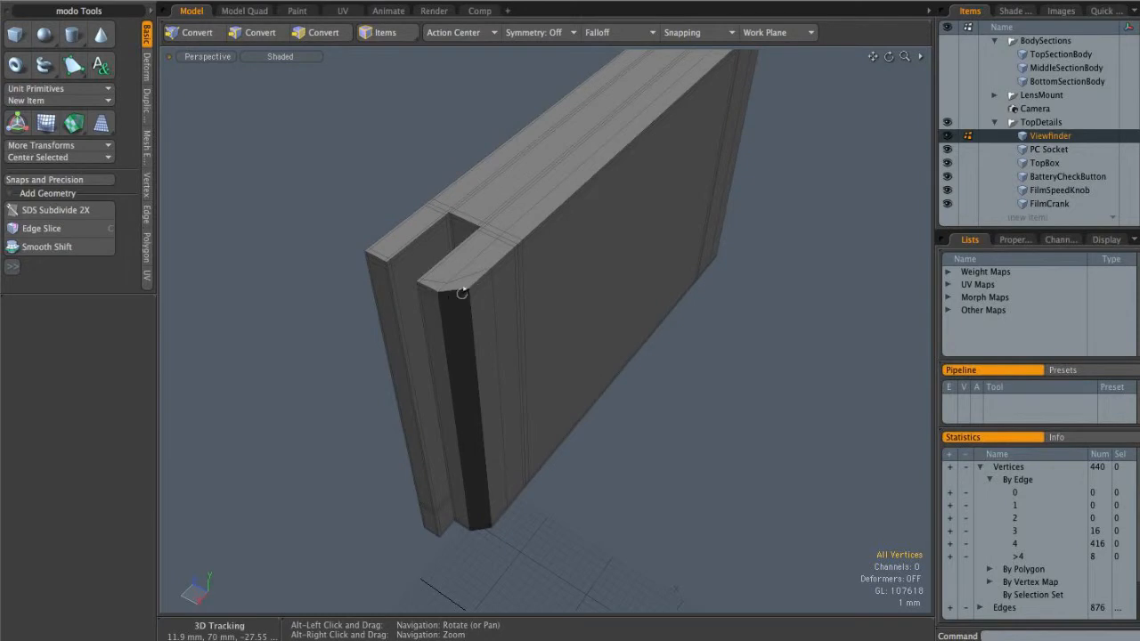
left_click_drag(476, 291, 384, 336, "alt")
left_click_drag(526, 297, 466, 244, "alt")
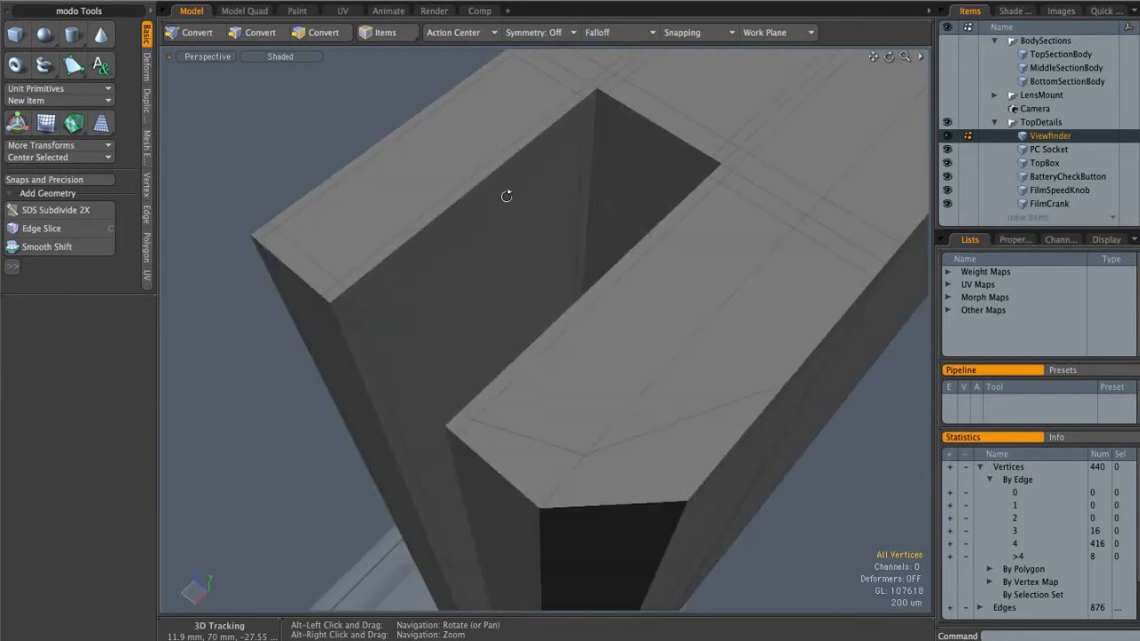
mouse_move(643, 102)
left_mouse_down("alt")
mouse_move(628, 275)
mouse_move(646, 433)
mouse_move(603, 288)
mouse_move(702, 397)
mouse_move(710, 386)
mouse_move(688, 440)
mouse_move(637, 119)
left_mouse_up("alt")
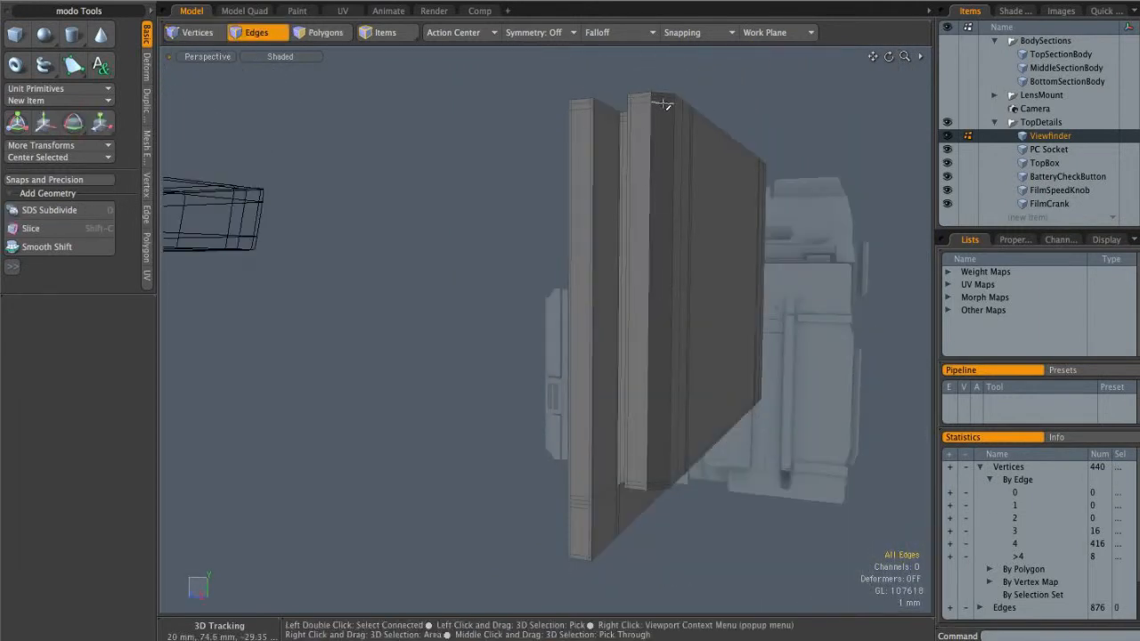
key("shift")
left_click_drag(661, 482, 654, 396, "alt+shift")
left_click_drag(660, 436, 748, 267, "alt")
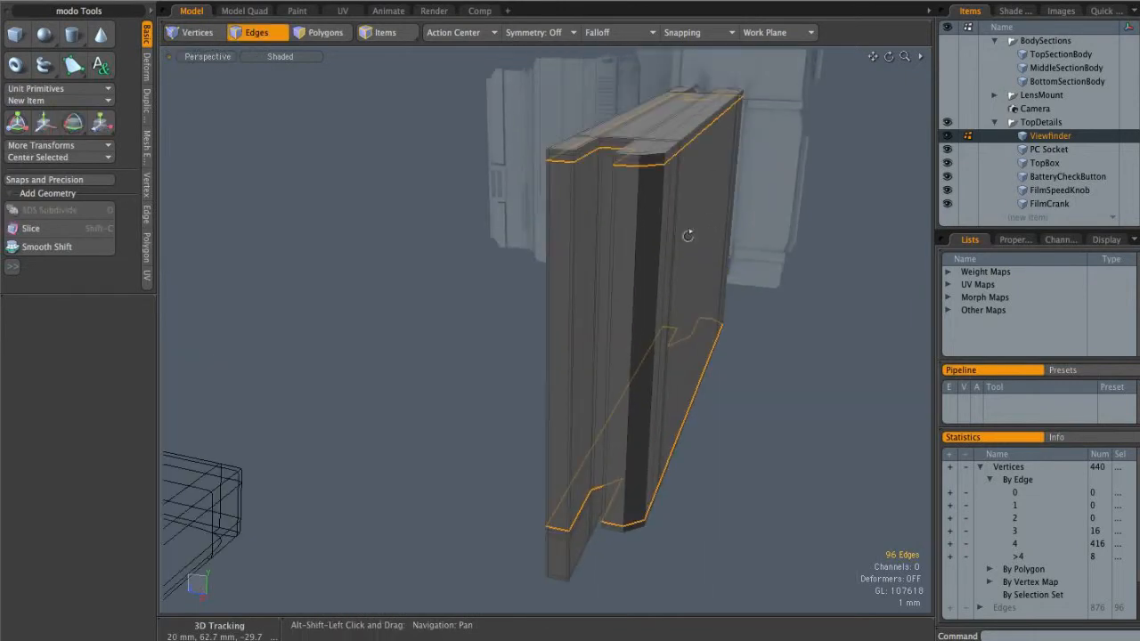
left_click(783, 192)
left_click_drag(783, 192, 633, 331, "alt")
key("Tab")
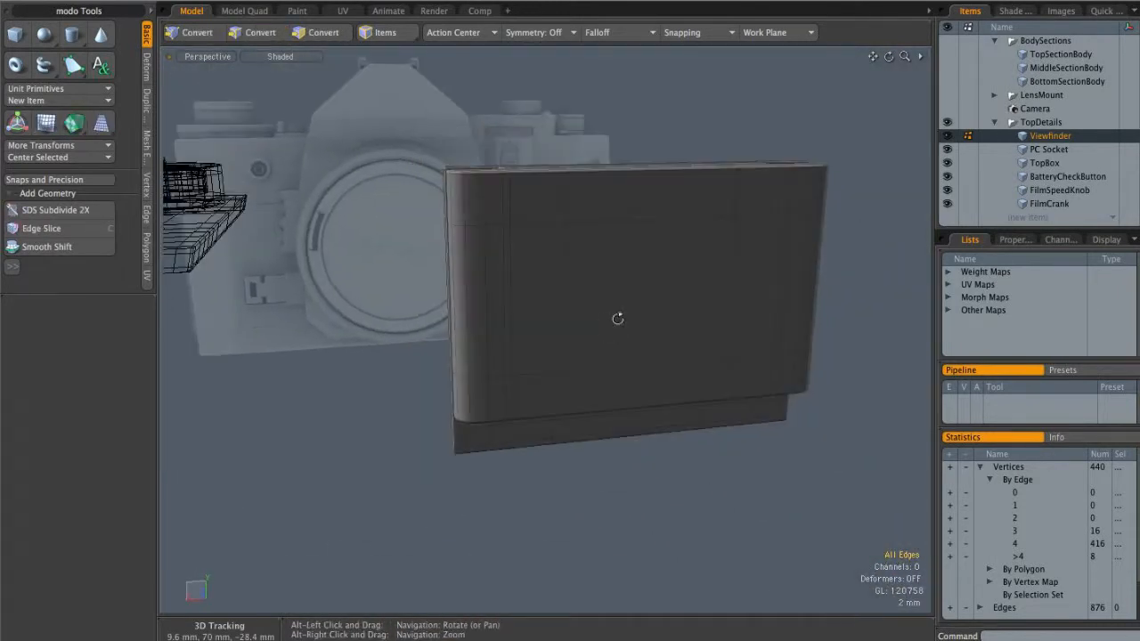
Step: Inset the central rear polygon, scale it to the window outline in the back view, and bevel it with a 40 um inset
key("ctrl+space")
left_click(588, 328)
key("2")
left_click_drag(607, 237, 549, 224, "alt")
scroll(552, 226, "up", 1)
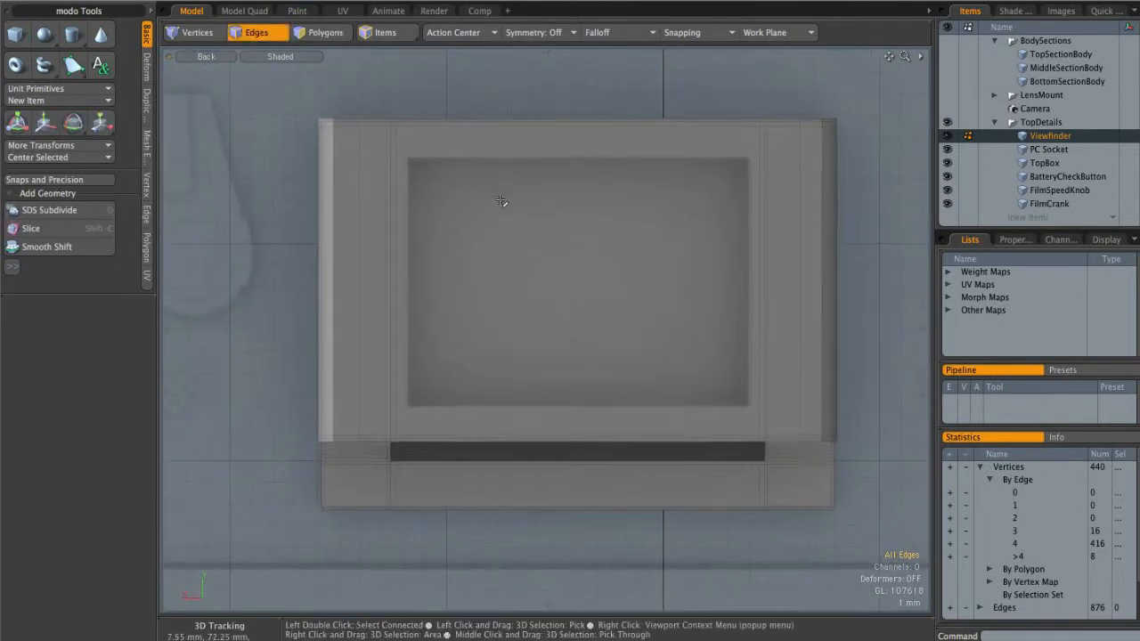
key("3")
left_click(572, 295)
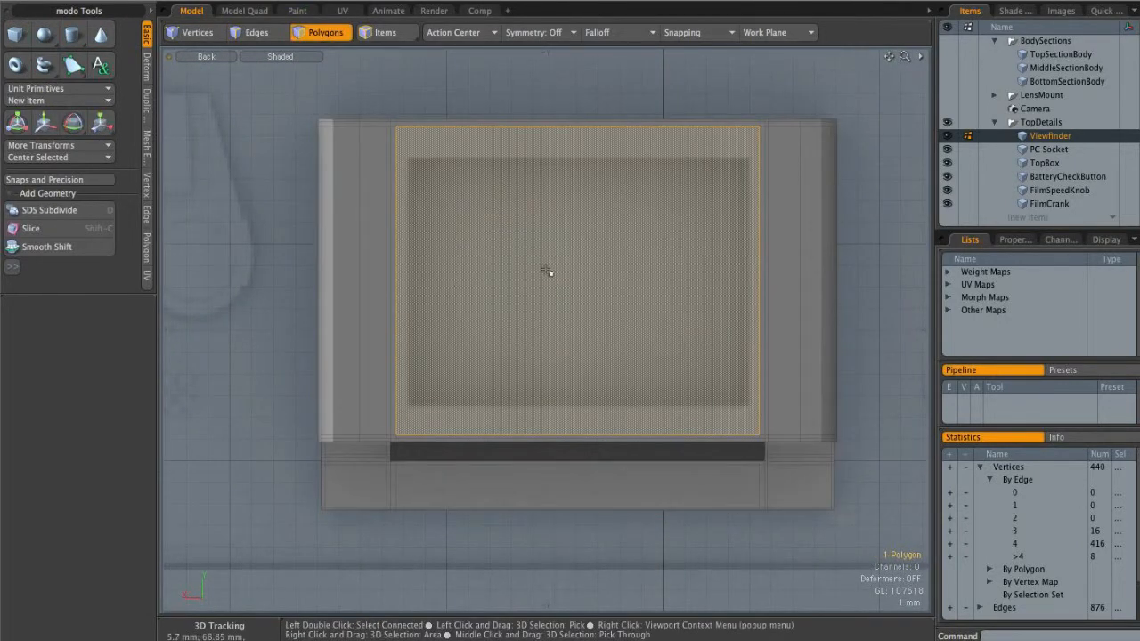
key("b")
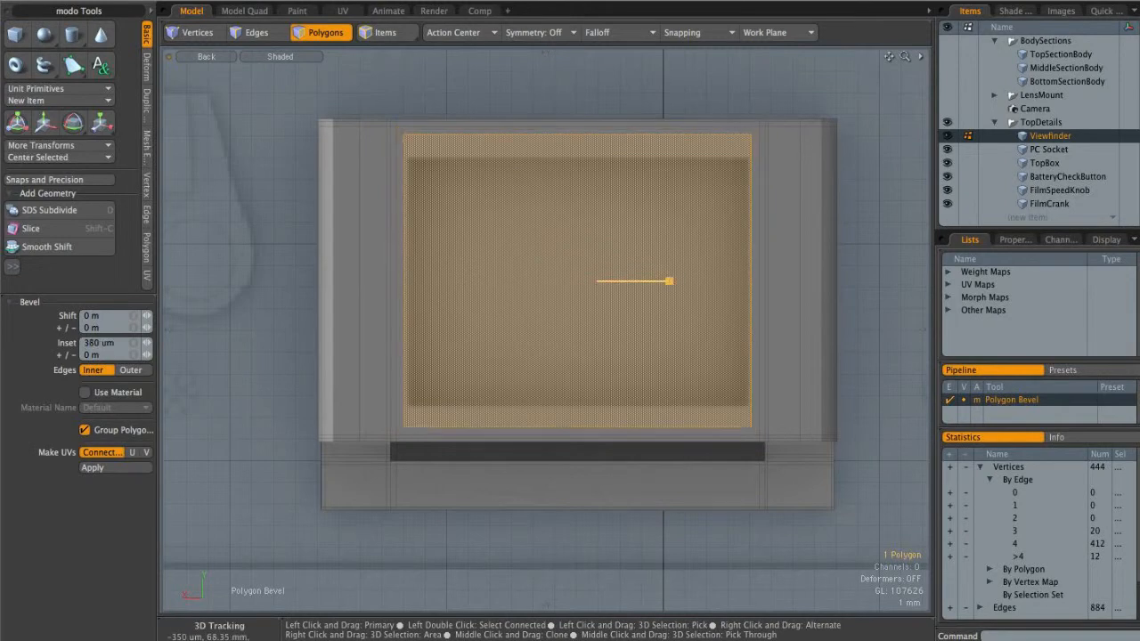
key("r")
left_click_drag(577, 188, 649, 275)
key("b")
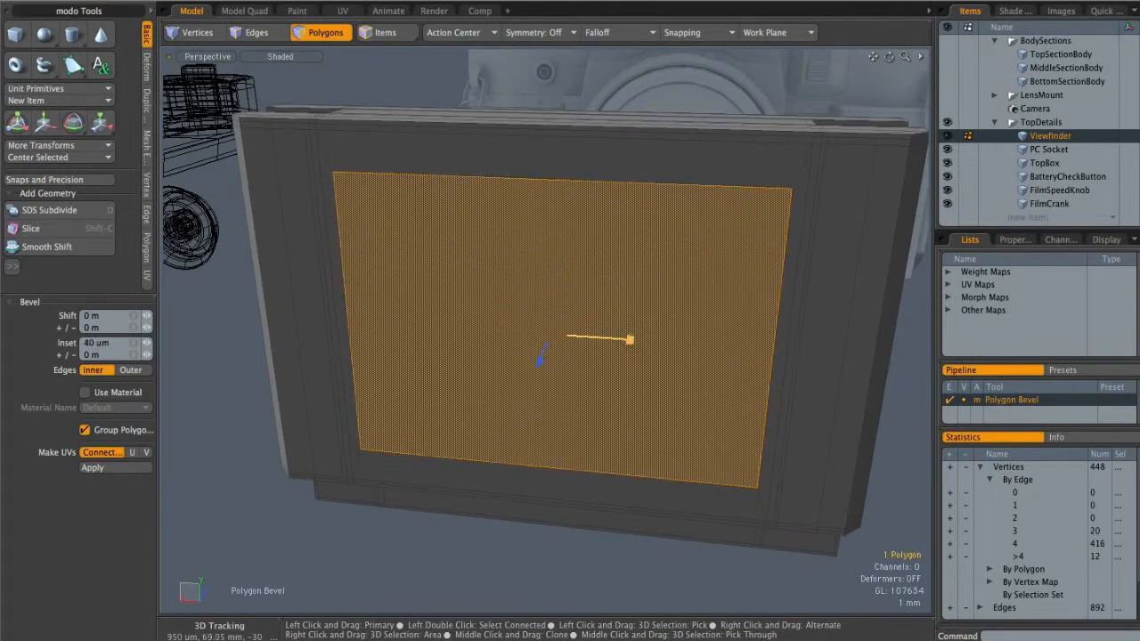
Step: Bevel the window polygon inward and delete it to open the eyepiece, then preview the subdivided shape
left_click_drag(615, 334, 453, 197, "alt")
key("Delete")
key("space")
key("Tab")
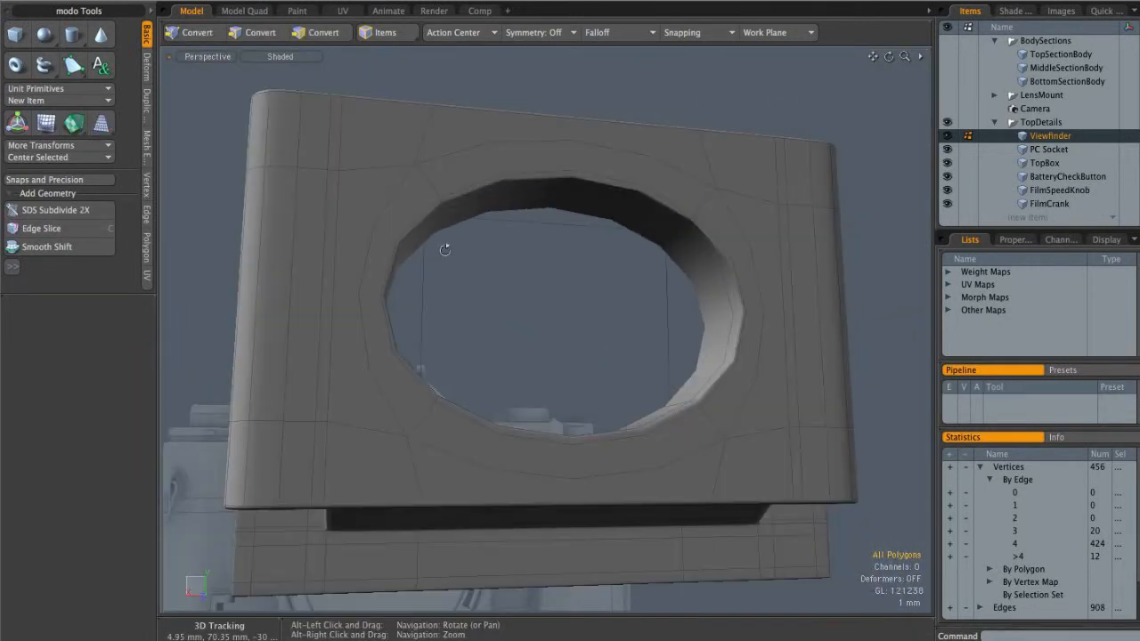
left_click_drag(590, 316, 501, 231, "alt")
key("Tab")
Step: Add two loop slices across the horizontal edges above and below the window in Symmetry mode at 1.0%
key("2")
left_click_drag(454, 203, 450, 187)
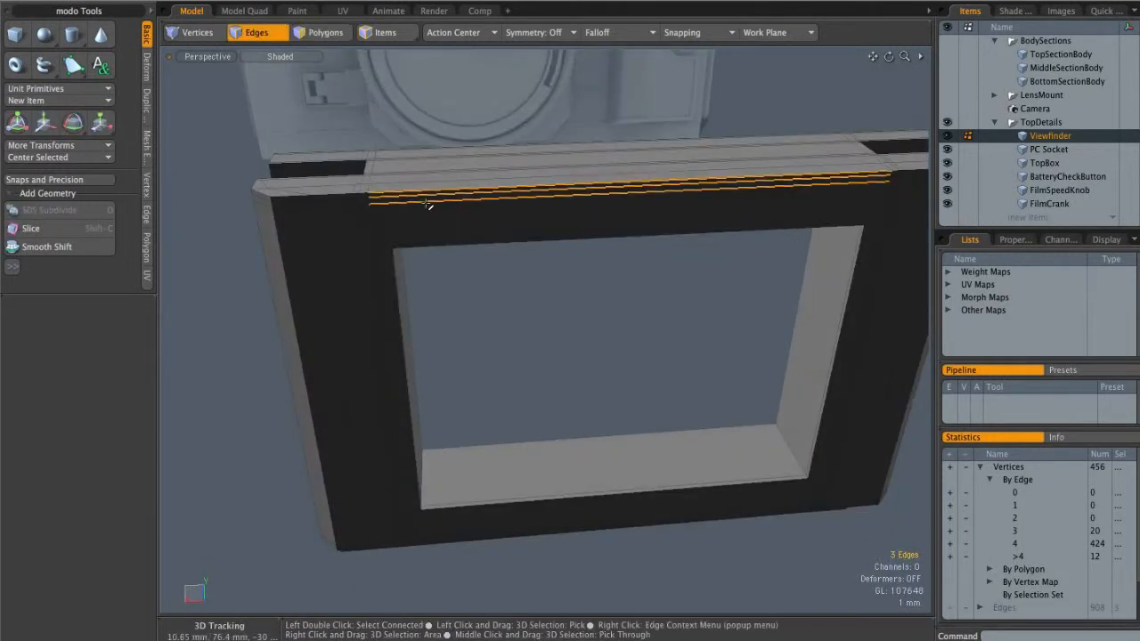
key("alt+c")
double_click(88, 369)
type("2")
left_click(427, 194)
left_click(114, 330)
left_click(98, 361)
left_click_drag(570, 356, 427, 356)
left_click_drag(399, 213, 382, 214)
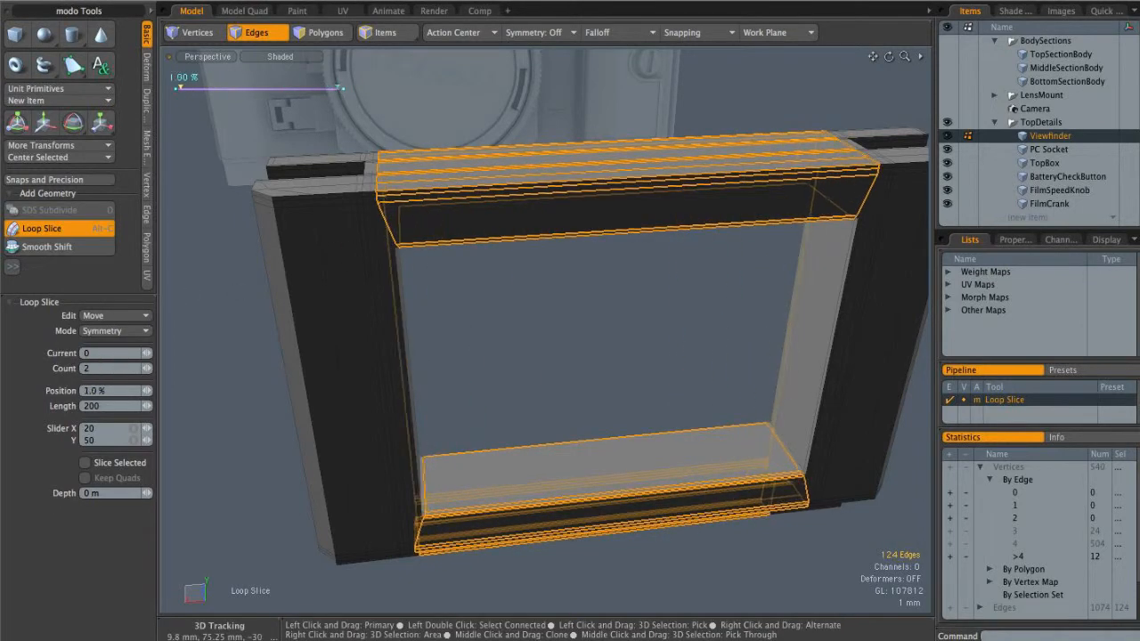
key("space")
Step: Add matching loop slices across the vertical edges beside the window opening and preview the smoothed surface
left_click(419, 287)
left_click_drag(418, 286, 411, 268, "alt")
left_click_drag(363, 312, 406, 315)
key("alt+c")
key("space")
left_click(570, 356)
key("Tab")
Step: Loop slice the window frame's top and side edges once through the middle in each direction
scroll(578, 312, "down", 4)
left_click_drag(574, 312, 575, 282, "alt")
left_click_drag(604, 224, 613, 243)
left_click_drag(540, 278, 534, 293, "alt")
left_click_drag(479, 329, 449, 341, "shift")
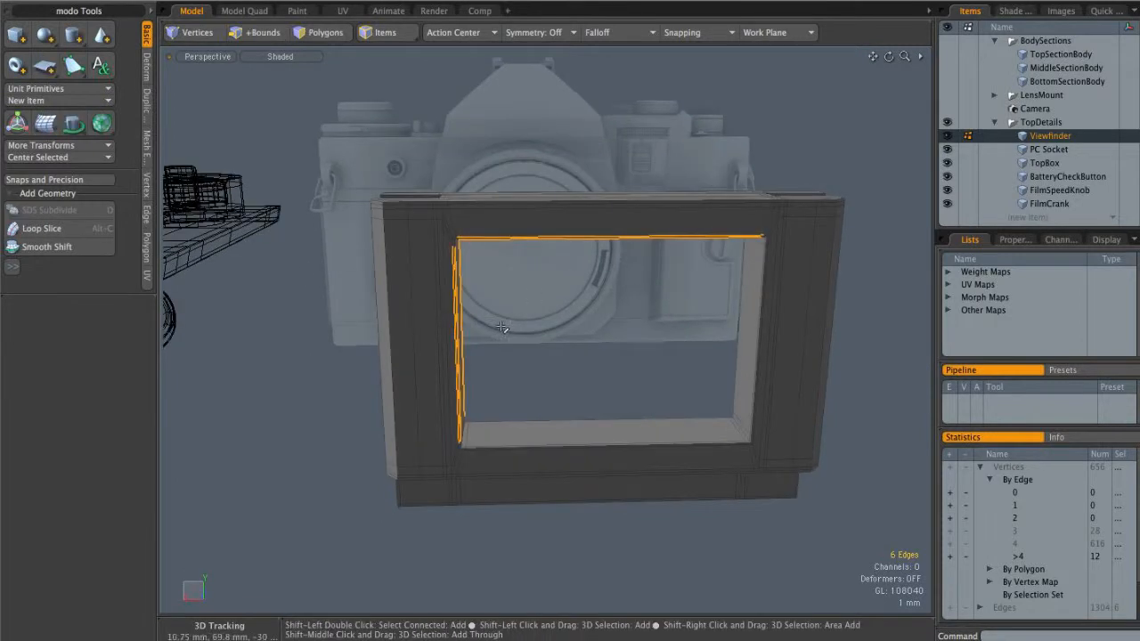
key("alt+c")
left_click(634, 368)
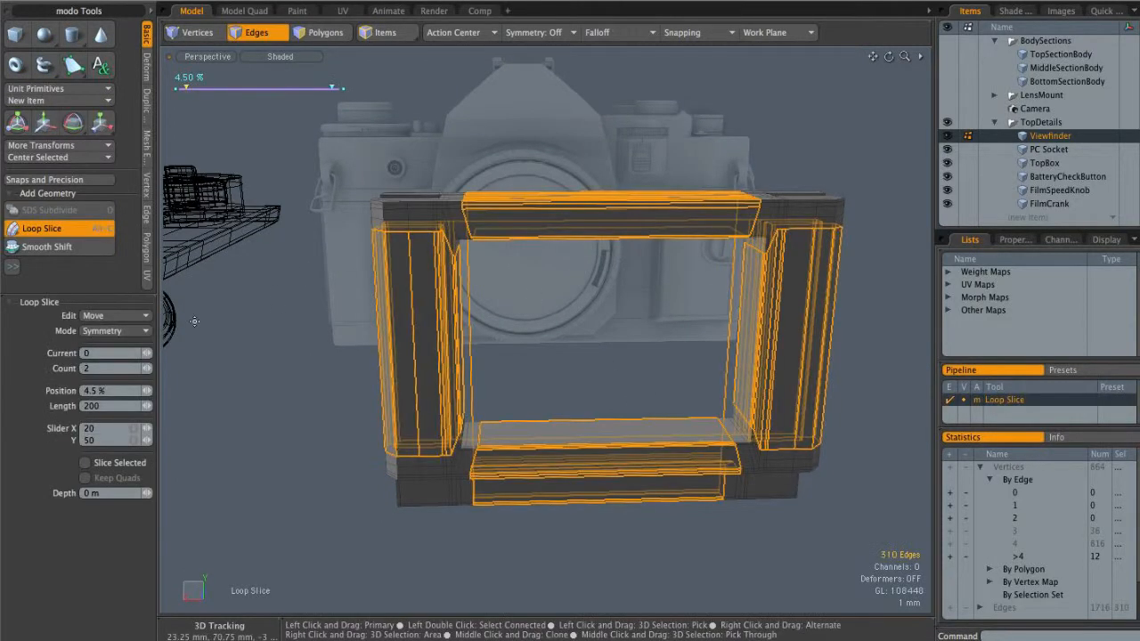
left_click(115, 333)
left_click(114, 308)
key("Escape")
left_click_drag(579, 285, 558, 256, "alt")
Step: Select the twelve central polygons on the viewfinder's front face, bevel them inward and delete them
key("3")
left_click(379, 253)
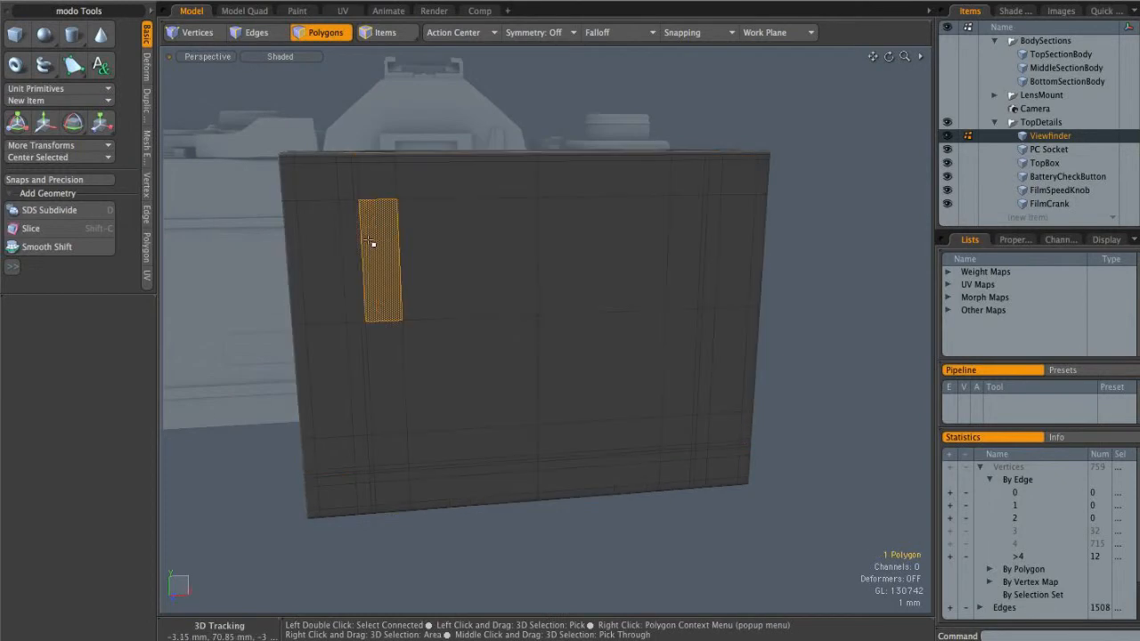
left_click(363, 258, "shift")
left_click_drag(374, 247, 381, 210, "alt")
left_click(529, 94)
left_click(381, 209)
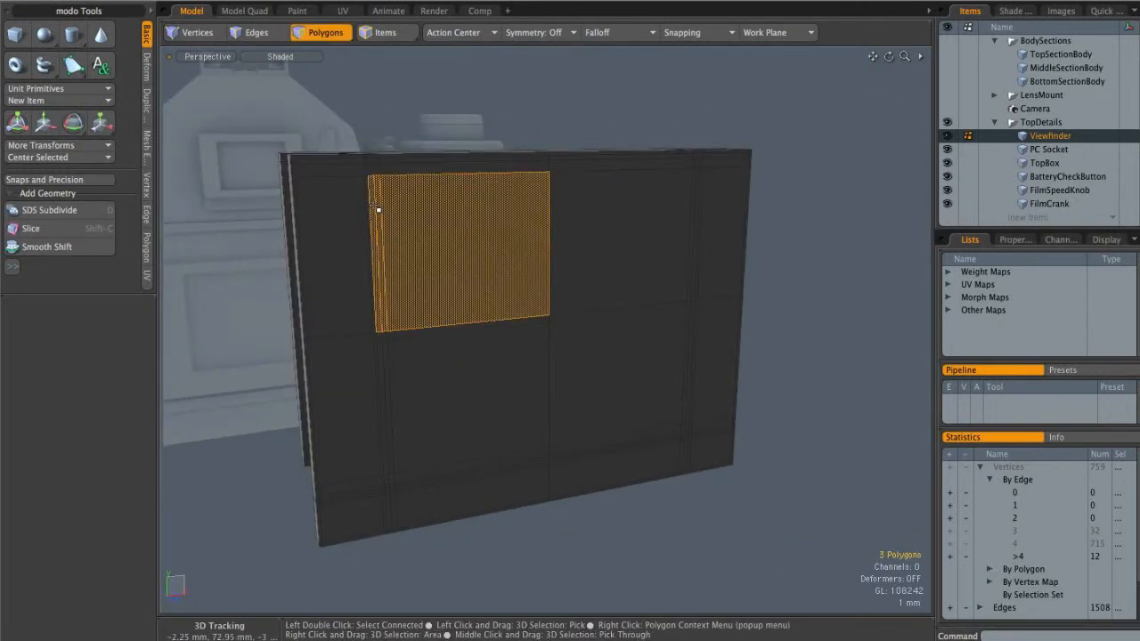
mouse_move(381, 218)
left_mouse_down()
mouse_move(654, 221)
mouse_move(439, 326)
mouse_move(382, 341)
mouse_move(603, 353)
left_mouse_up()
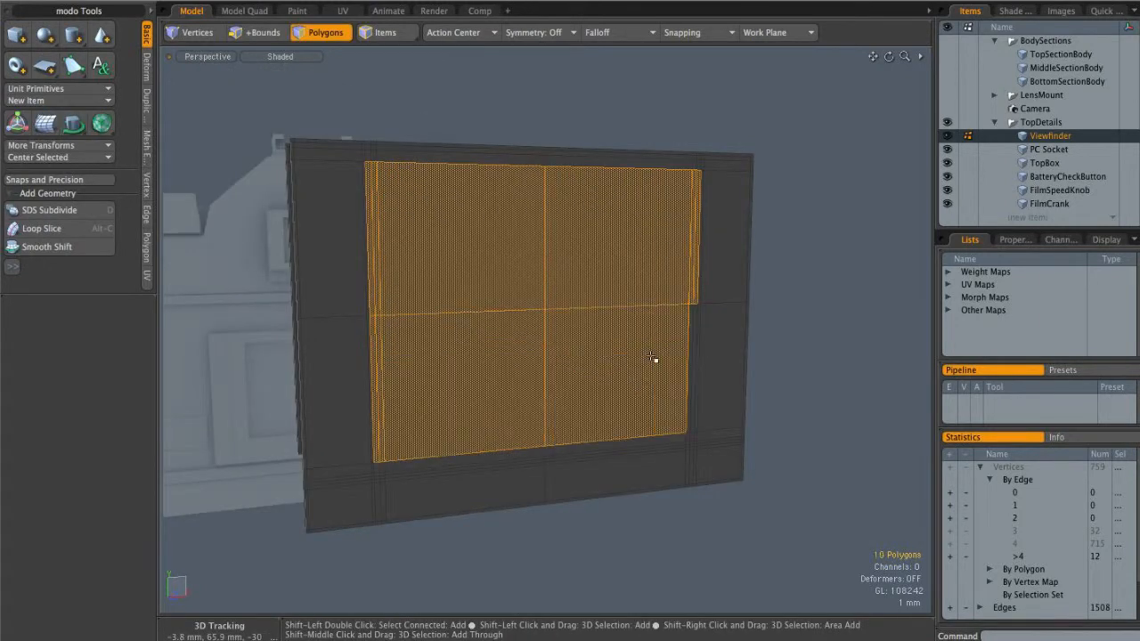
scroll(363, 162, "up", 5)
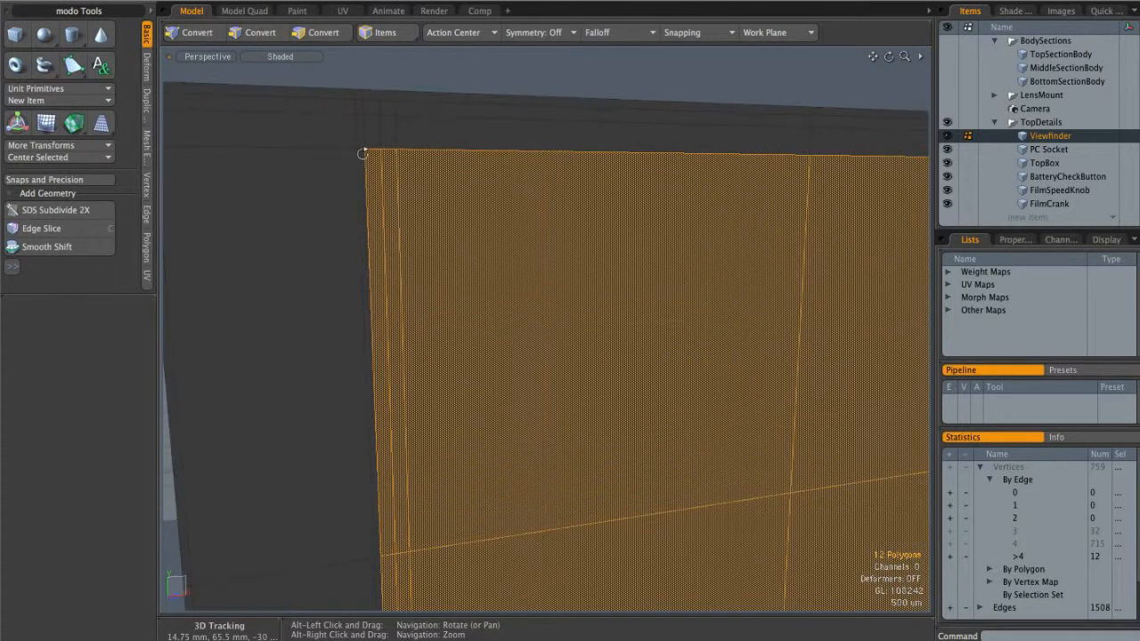
left_click_drag(634, 131, 759, 356, "alt")
scroll(674, 170, "down", 4)
left_click_drag(729, 399, 597, 263, "alt")
key("b")
left_click(573, 299, "shift")
left_click_drag(492, 250, 463, 252)
key("Delete")
key("space")
left_click_drag(447, 460, 612, 297, "alt")
left_click_drag(464, 267, 650, 267, "alt")
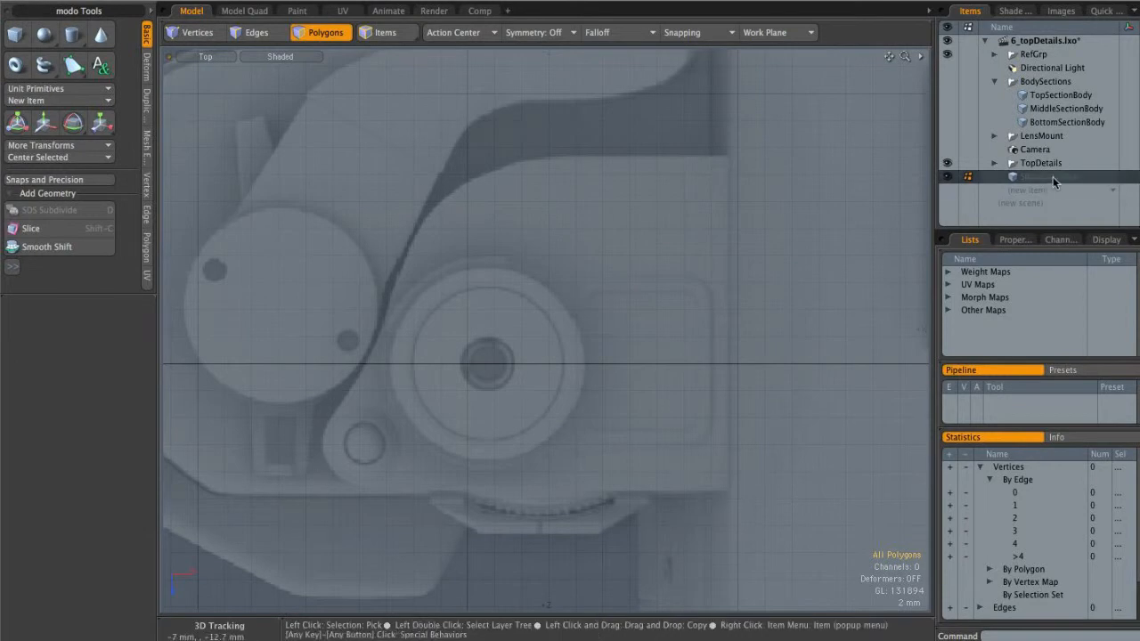
Step: Trace the shutter dial box outline with a nine-point Pen polygon over the top reference in the ShutterDialBox mesh and subdivide it
left_click(74, 65)
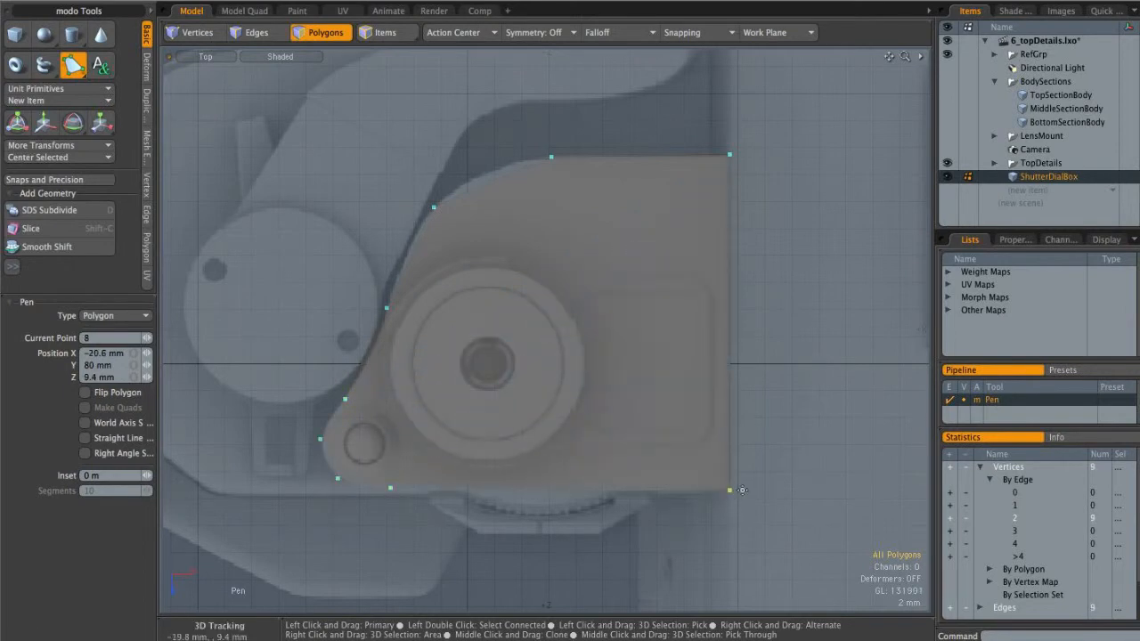
key("q")
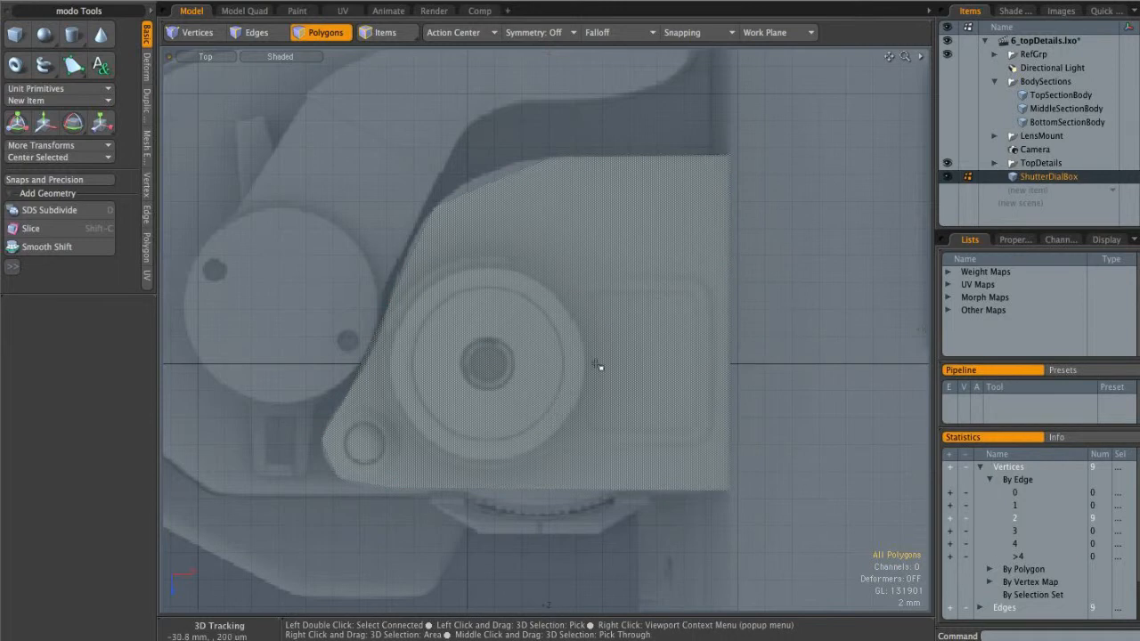
key("Tab")
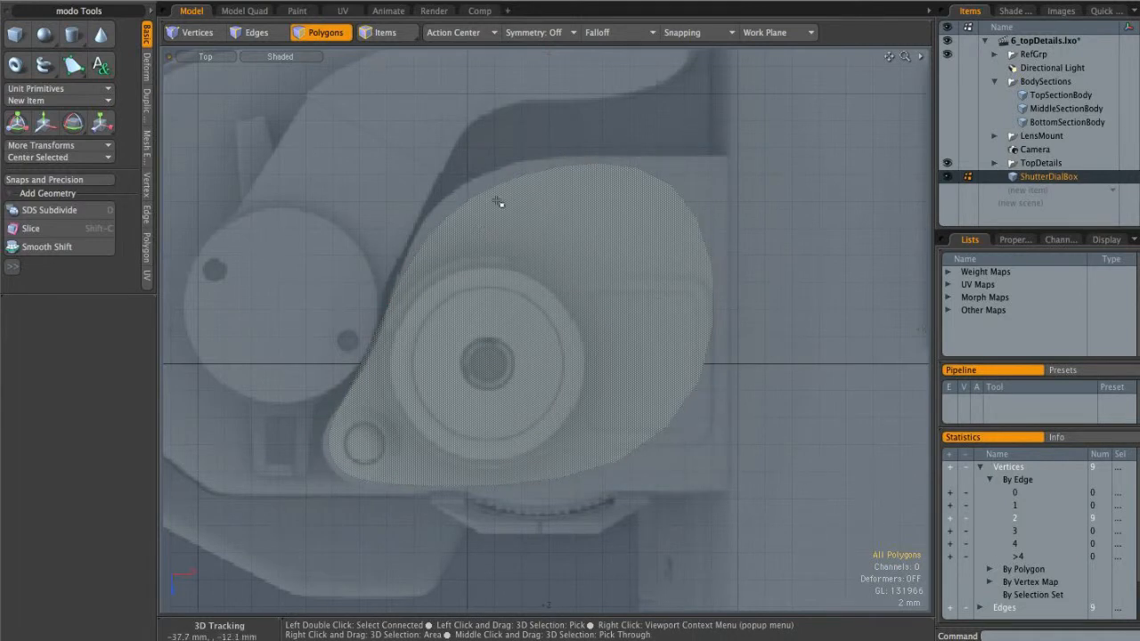
Step: Nudge the vertex at the end of the outline's upper curve slightly outward to follow the reference
key("1")
key("w")
key("q")
left_click(560, 161)
key("w")
left_click_drag(552, 201, 552, 198)
key("q")
Step: Move the outline's lower-left corner vertex 150 um in X and 500 um in Z, and the neighbouring bottom vertex 250 um in Z
left_click_drag(607, 338, 680, 271, "alt+shift")
scroll(457, 379, "up", 2)
key("w")
left_click_drag(406, 378, 448, 439)
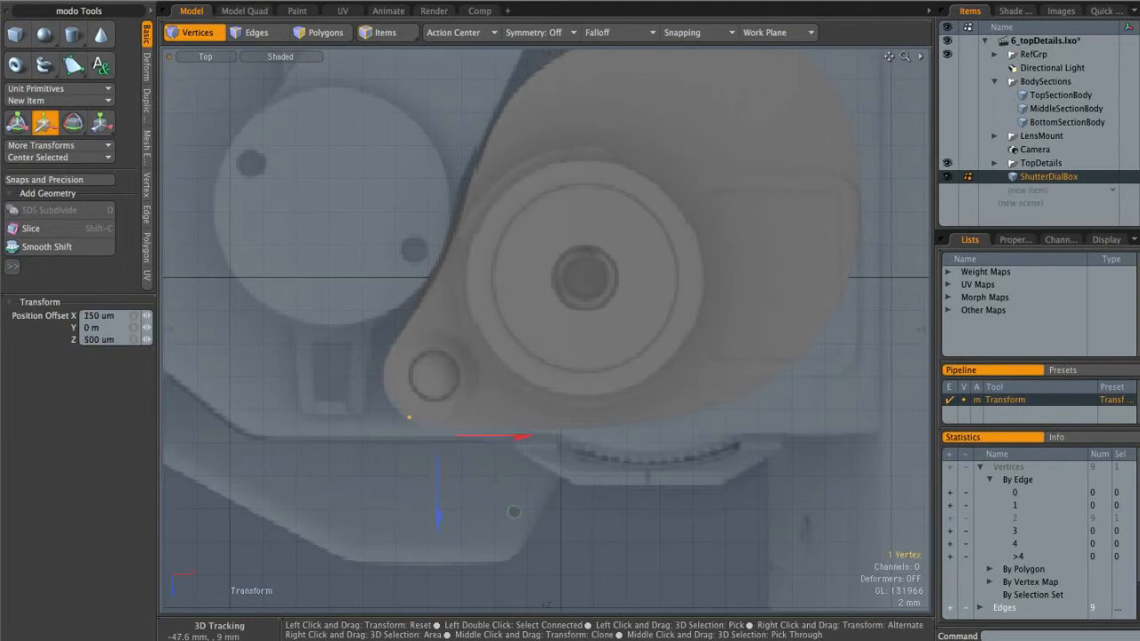
key("q")
mouse_move(597, 374)
right_mouse_down()
mouse_move(518, 452)
mouse_move(570, 445)
right_mouse_up()
key("w")
left_click_drag(568, 447, 568, 450)
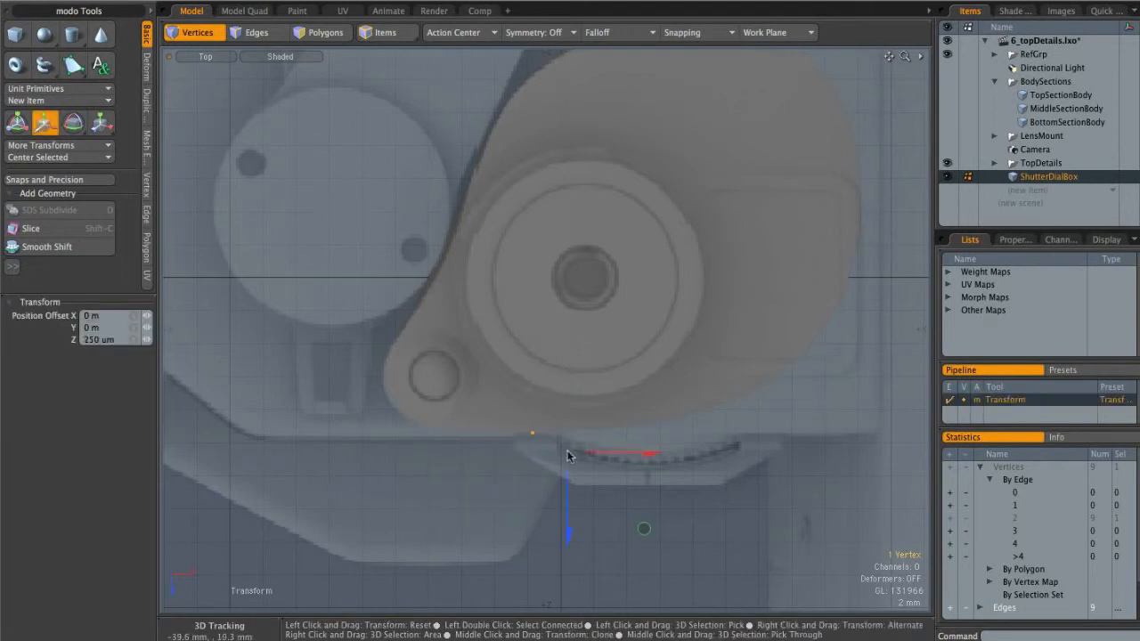
key("q")
left_click(535, 494)
Step: Select the outline polygon in the back view and move it -3.5 mm in Y
left_click_drag(666, 344, 591, 405, "alt+shift")
left_click_drag(591, 405, 593, 274, "ctrl+alt")
key("ctrl+space")
left_click(596, 354)
key("ctrl+space")
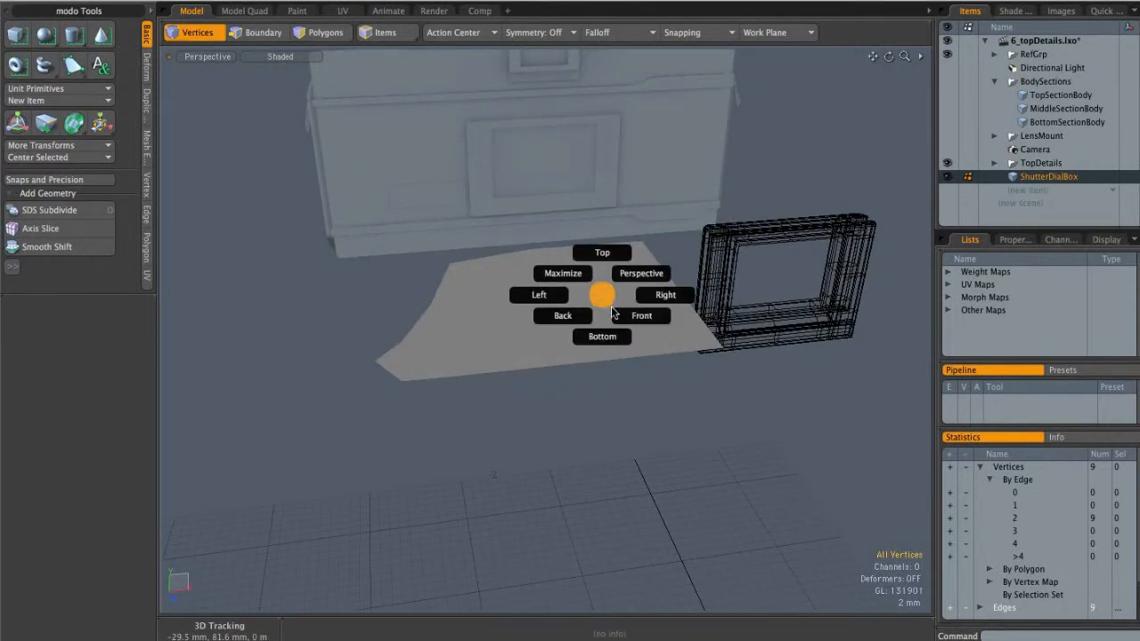
left_click(558, 330)
left_click_drag(566, 322, 544, 272, "alt+shift")
left_click_drag(545, 273, 620, 217, "ctrl+alt")
key("3")
right_click_drag(776, 314, 774, 314)
key("shift+a")
key("w")
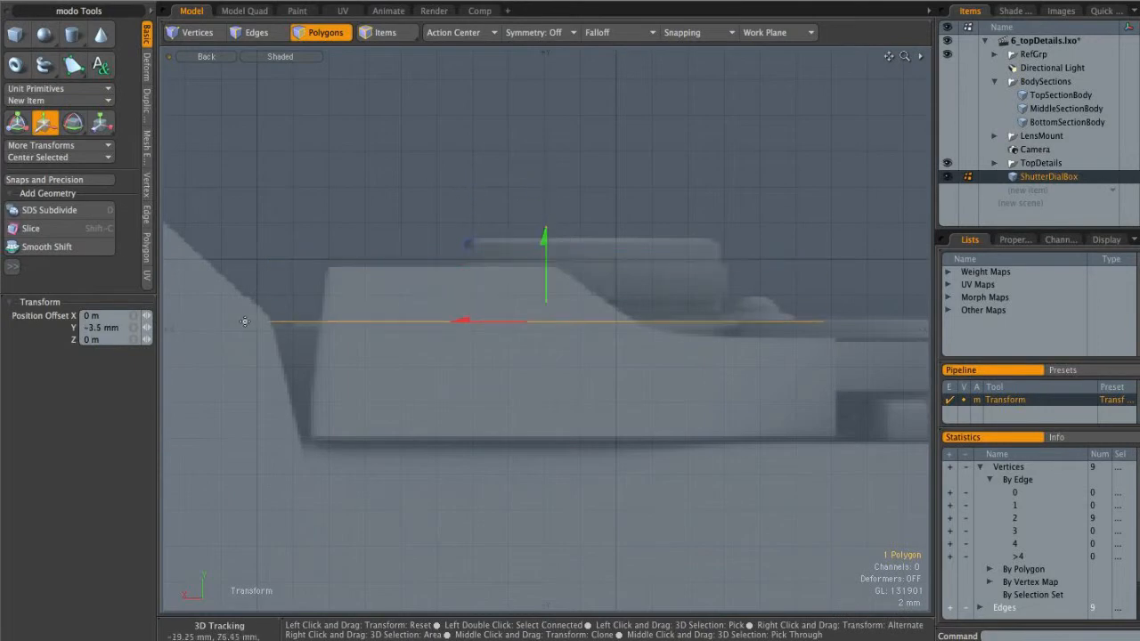
left_click_drag(542, 309, 560, 241, "alt")
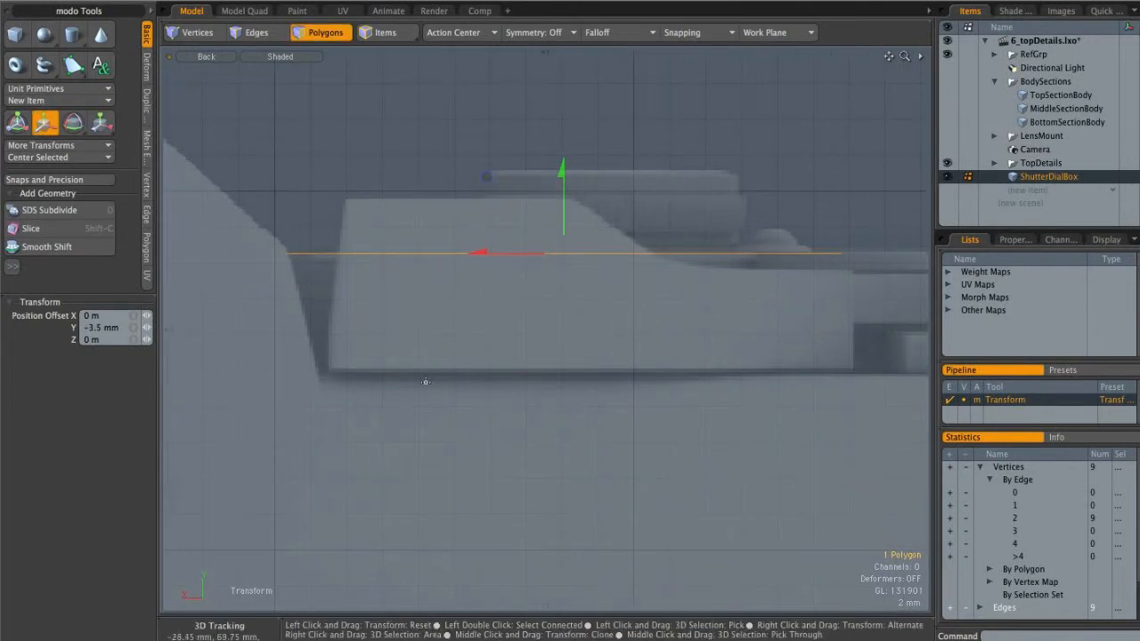
Step: Show TopSectionBody and extrude the outline polygon 6.5 mm downward to the top of the camera body
left_click(947, 81)
key("shift+x")
left_click_drag(562, 221, 563, 312)
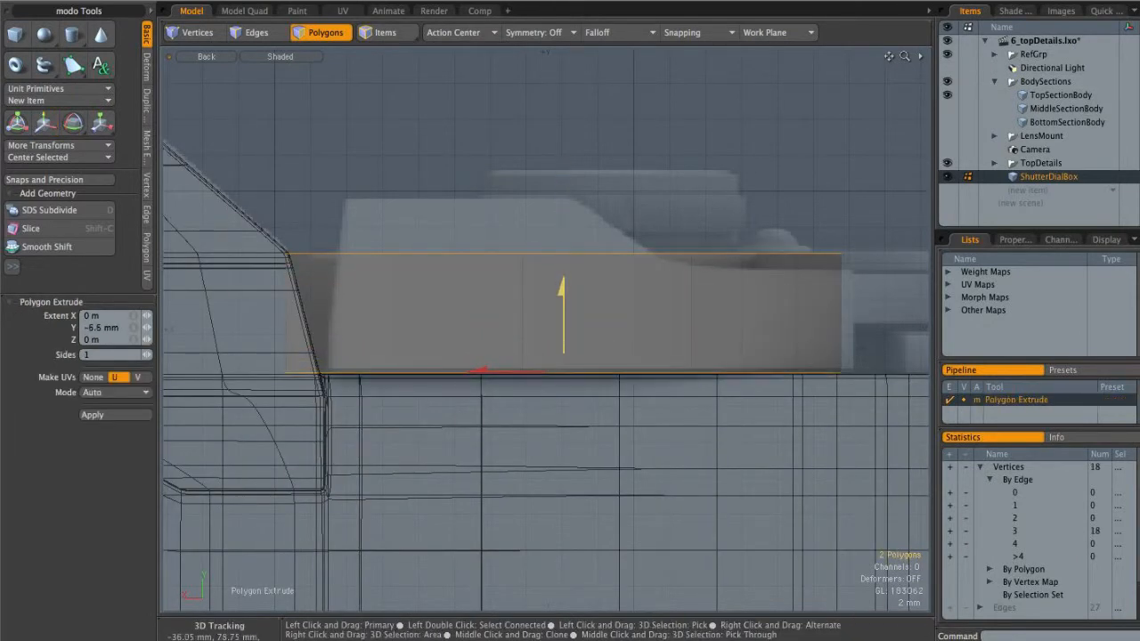
key("ctrl+space")
left_click(646, 285)
key("space")
left_click(690, 231)
left_click_drag(690, 232, 654, 340, "alt")
Step: Add two loop slices around the sides of the shutter dial box near its upper and lower edges
left_click(626, 354)
key("2")
left_click(641, 335)
key("alt+c")
left_click(641, 336)
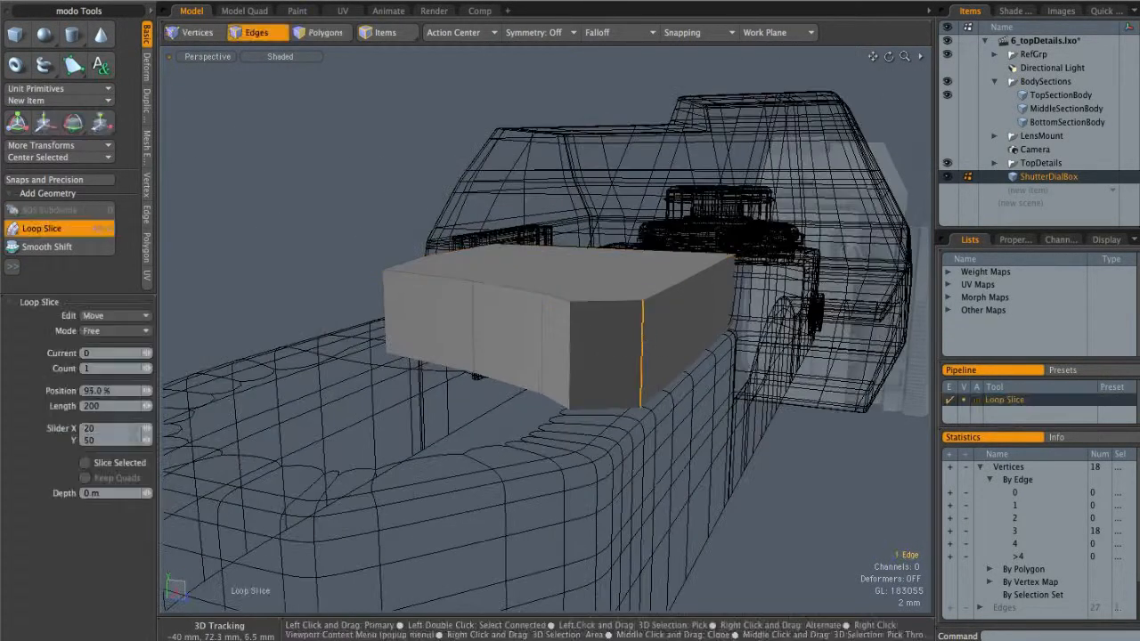
left_click(101, 332)
left_click(104, 347)
left_click_drag(233, 88, 195, 88)
key("Escape")
Step: Select the box's top polygon and bevel it with an inset of about 190 um
left_click_drag(545, 378, 586, 427, "alt")
key("3")
left_click(549, 327)
mouse_move(549, 326)
left_mouse_down("alt")
mouse_move(560, 341)
mouse_move(585, 333)
mouse_move(562, 323)
left_mouse_up("alt")
key("b")
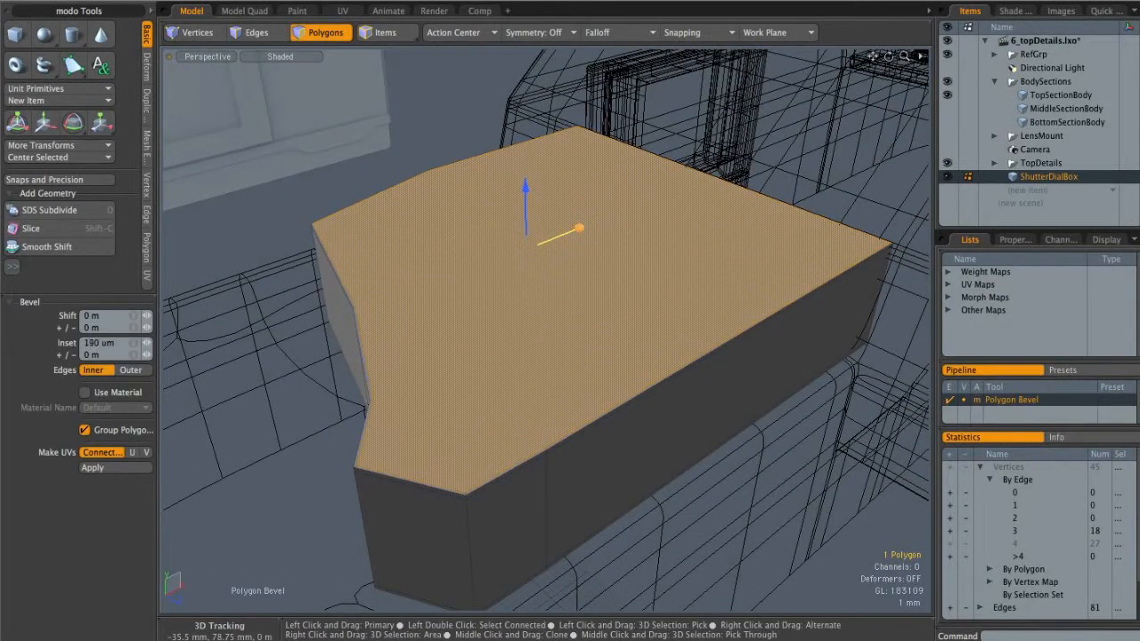
Step: Finish the bevel, clear the selection and check the shutter dial box's corners with subdivision smoothing switched on and off
key("q")
left_click(315, 382)
left_click_drag(552, 364, 570, 329, "alt")
left_click_drag(680, 331, 599, 378, "alt")
key("Tab")
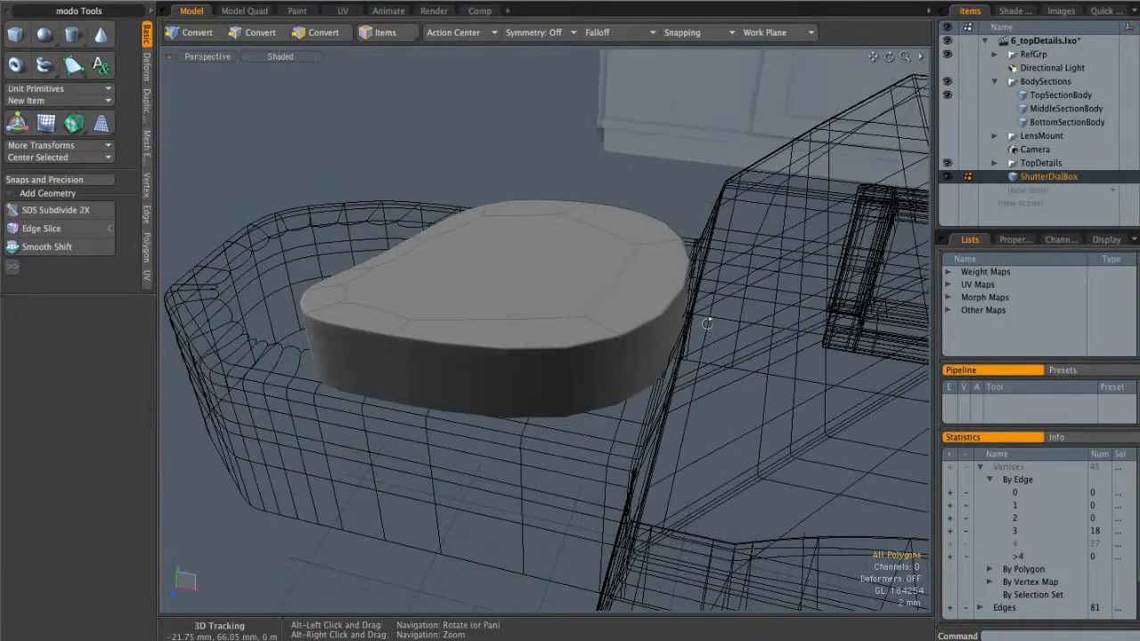
key("Tab")
left_click_drag(689, 390, 697, 404, "alt")
Step: In the top view, slice the box straight along Z at X -20.9 mm, just inside its viewfinder-side end
key("ctrl+space")
left_click(692, 357)
left_click_drag(695, 337, 636, 166, "alt+shift")
key("shift+c")
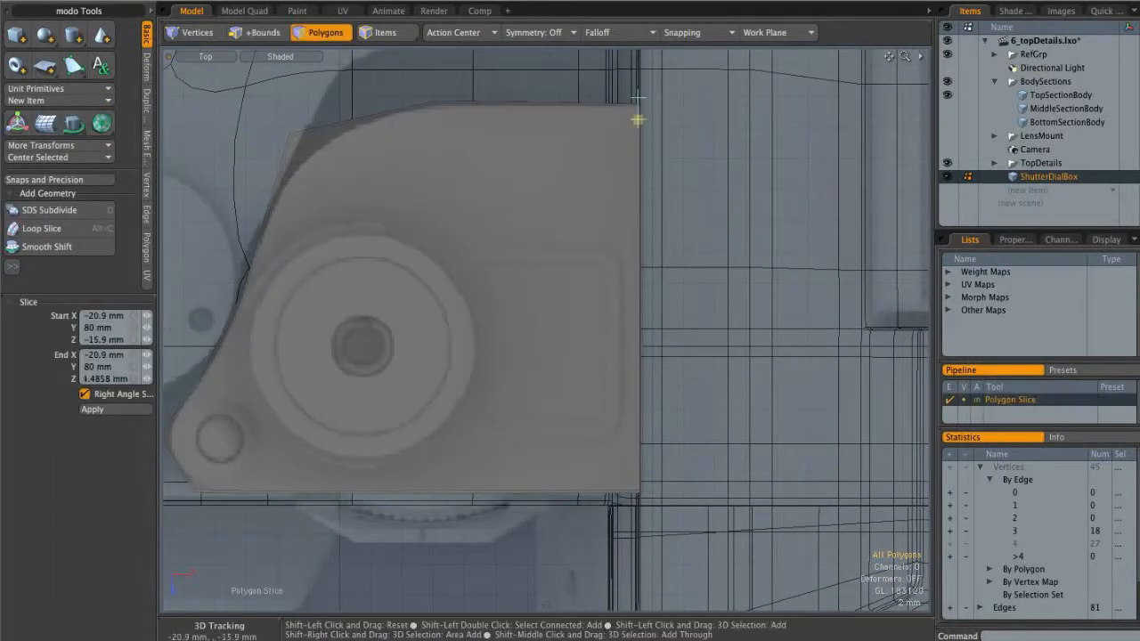
left_click_drag(638, 450, 638, 546)
key("ctrl+space")
left_click(689, 439)
key("space")
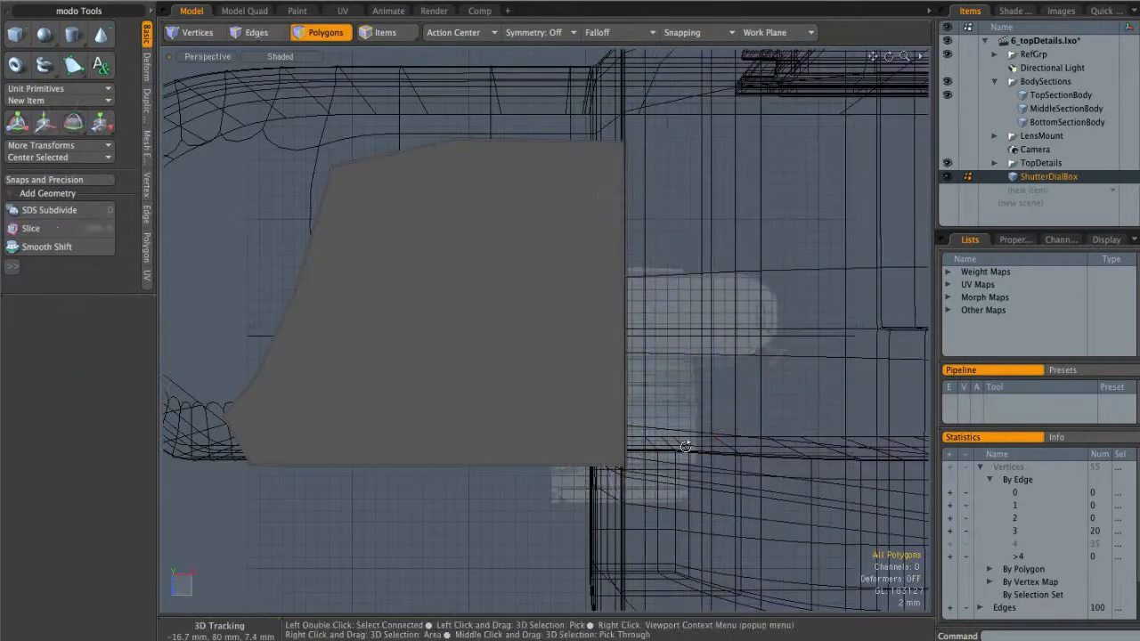
Step: Add a loop slice that tightens the box's corners on the viewfinder side and turn subdivision on
left_click_drag(689, 452, 656, 301, "alt")
right_click_drag(656, 301, 764, 427, "alt")
mouse_move(553, 292)
left_mouse_down("alt")
mouse_move(562, 335)
mouse_move(359, 348)
mouse_move(427, 277)
mouse_move(539, 300)
mouse_move(527, 315)
mouse_move(548, 318)
mouse_move(684, 303)
left_mouse_up("alt")
key("2")
key("alt+c")
key("q")
left_click(674, 425)
key("Tab")
left_click_drag(679, 416, 682, 372, "alt")
Step: In the back view, select the vertices at the box's viewfinder-side end and move them -2 mm in X
key("1")
left_click_drag(628, 454, 656, 313, "alt")
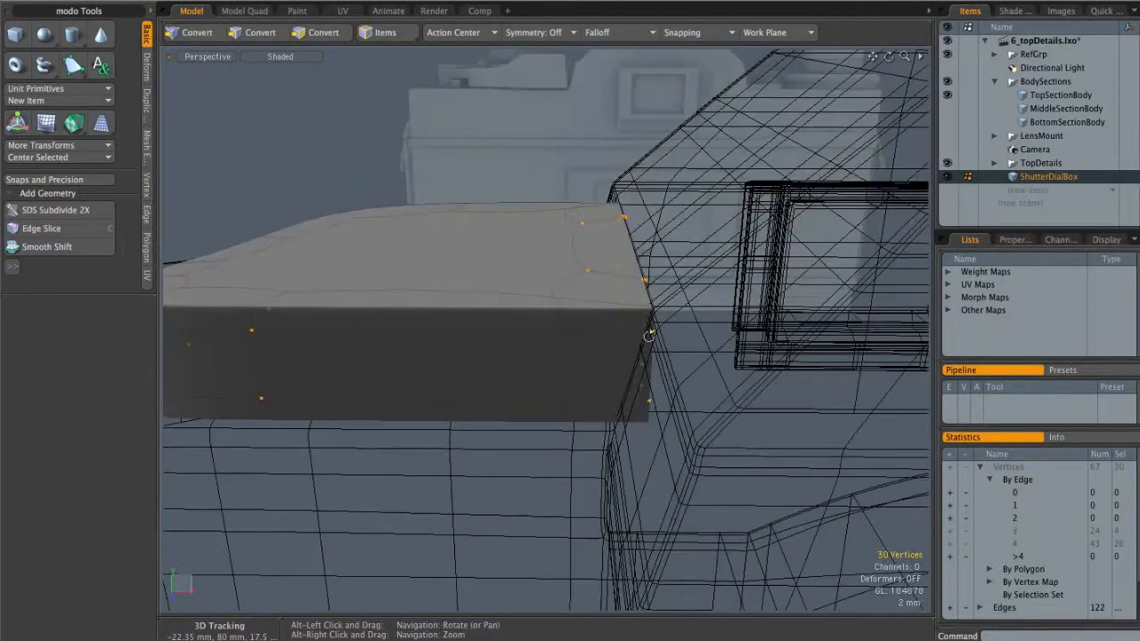
key("ctrl+space")
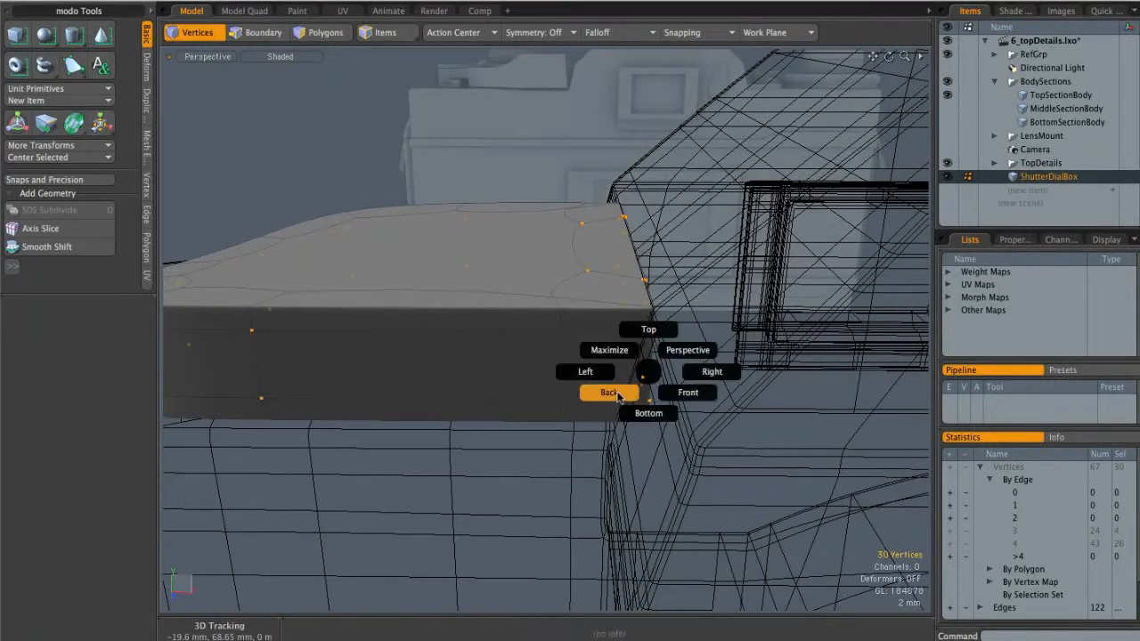
left_click(614, 393)
right_click_drag(350, 289, 536, 371)
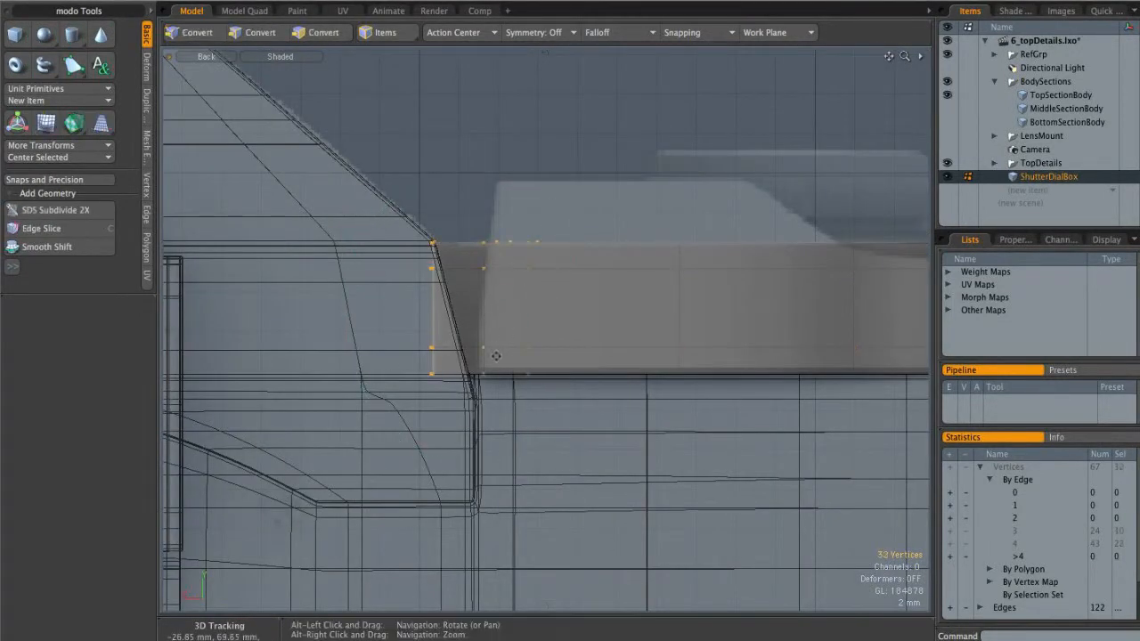
left_click_drag(534, 368, 526, 326, "ctrl+alt")
key("w")
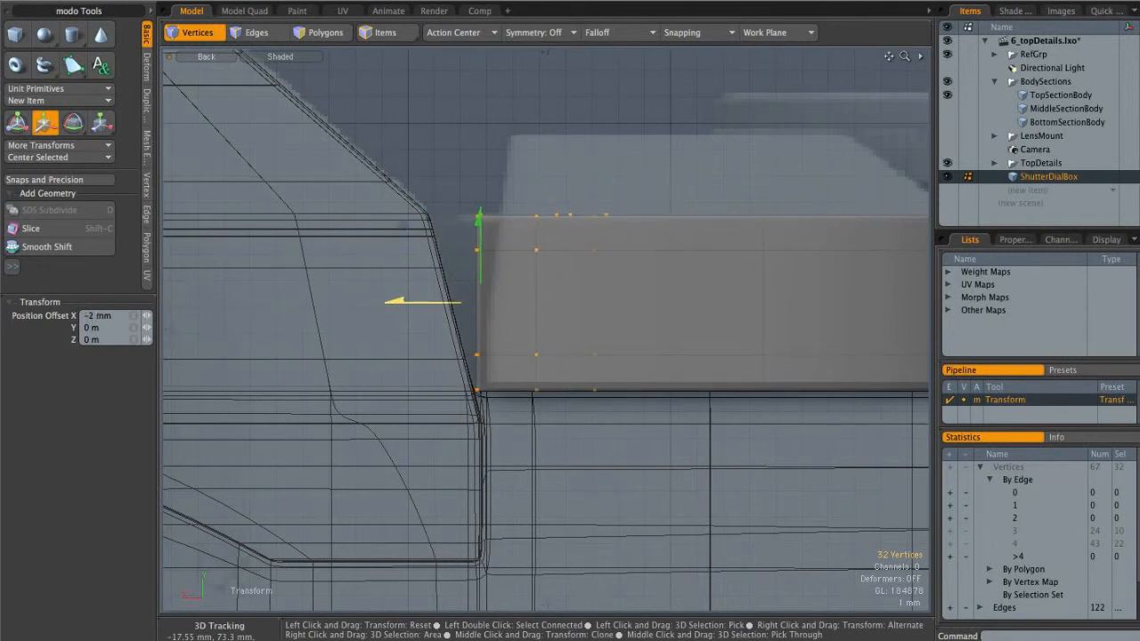
key("space")
Step: Use a vertical linear falloff to slant the box's end by moving its upper vertices 1.65 mm in X toward the viewfinder
left_click(614, 32)
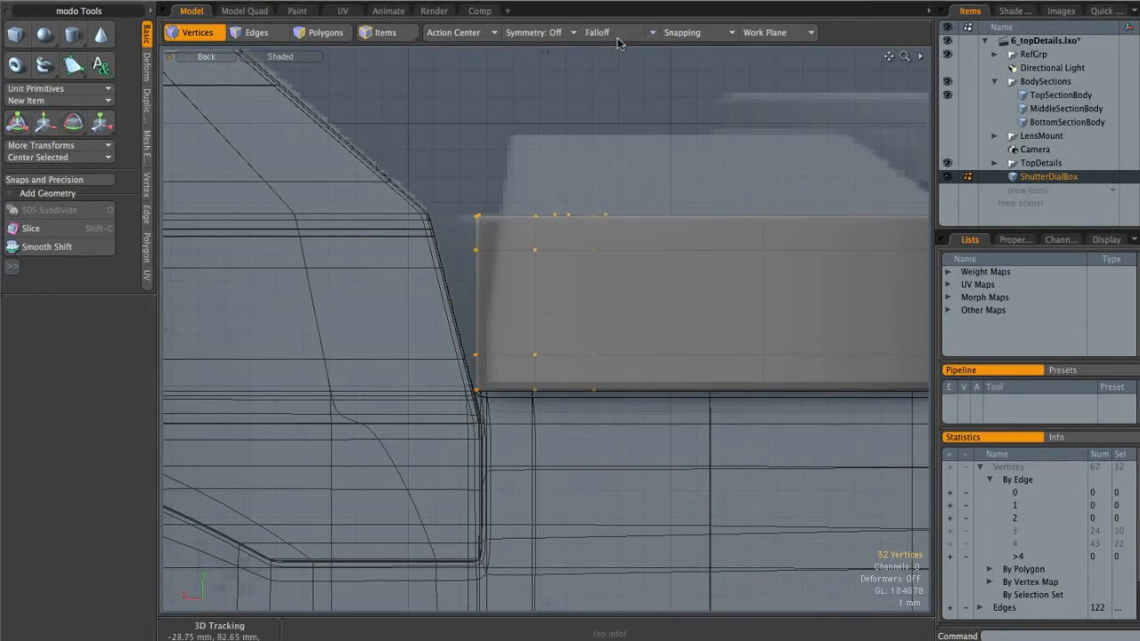
left_click(626, 41)
left_click(612, 390)
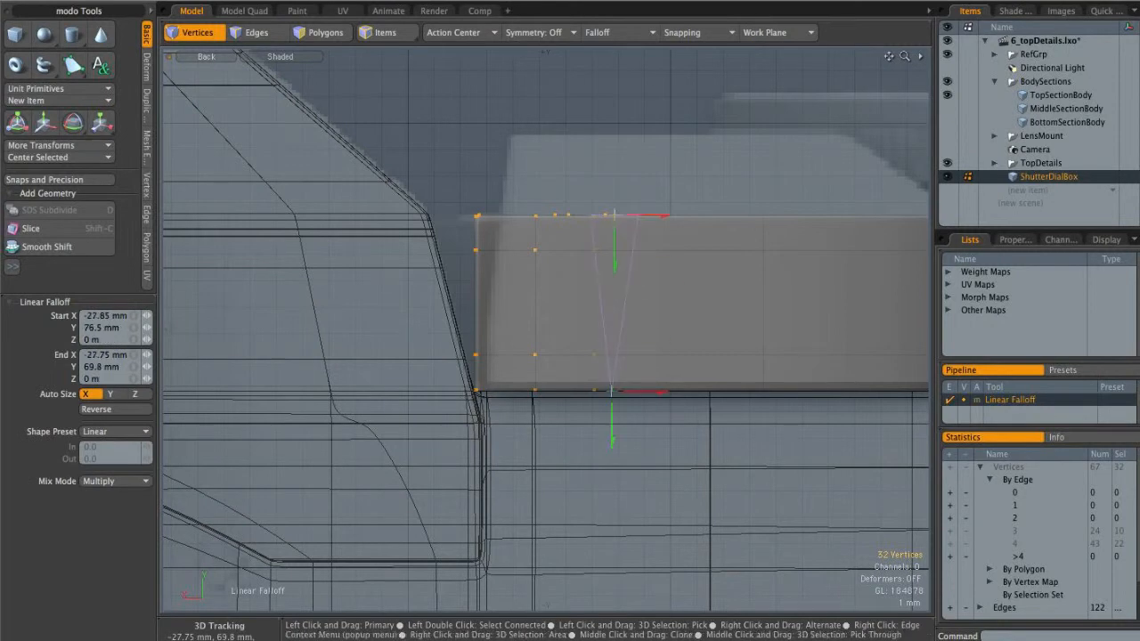
key("w")
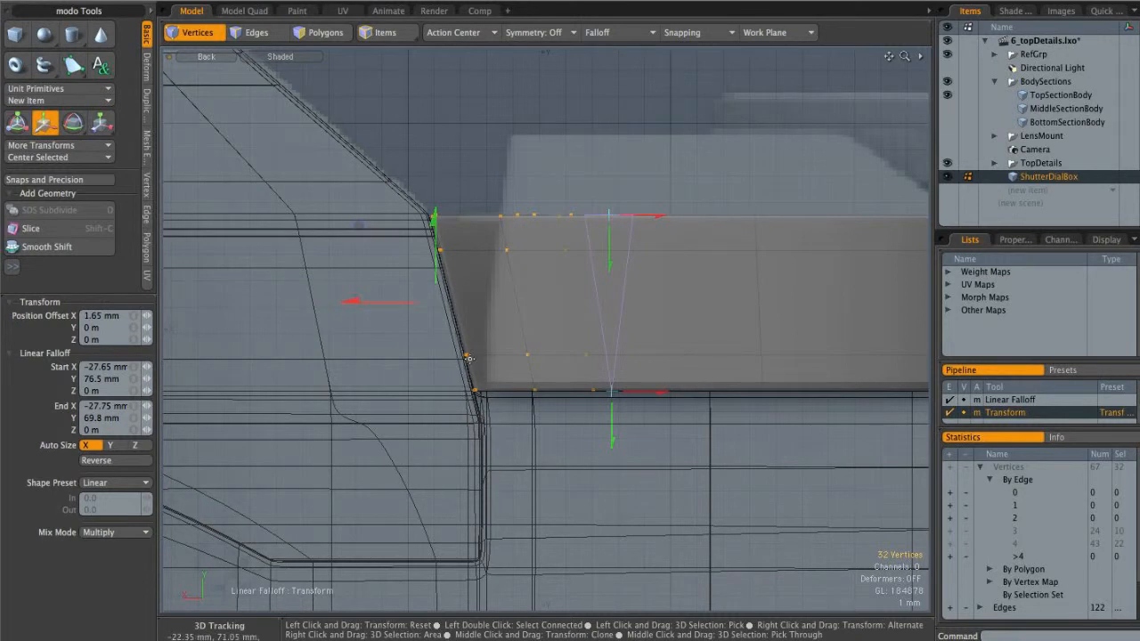
left_click(615, 34)
left_click(616, 41)
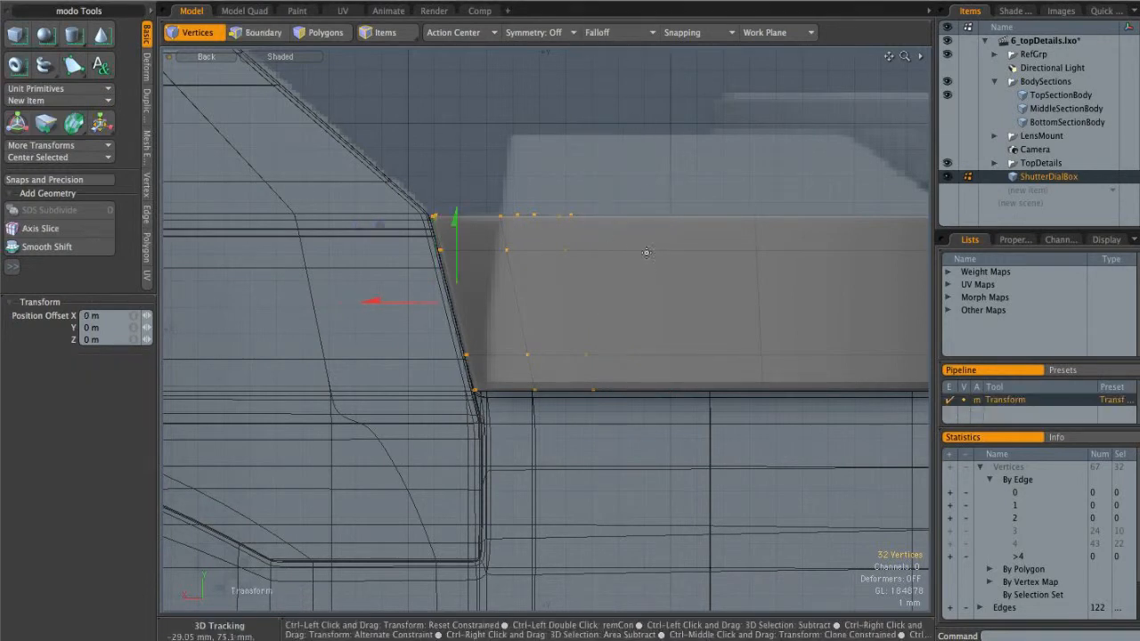
Step: Clear the vertex selection, switch to the front view of the box and turn its subdivision off
key("ctrl+space")
left_click(669, 237)
key("Escape")
left_click_drag(669, 237, 632, 313, "alt")
scroll(582, 356, "down", 5)
key("ctrl+space")
left_click(577, 328)
right_click_drag(632, 312, 403, 312, "alt")
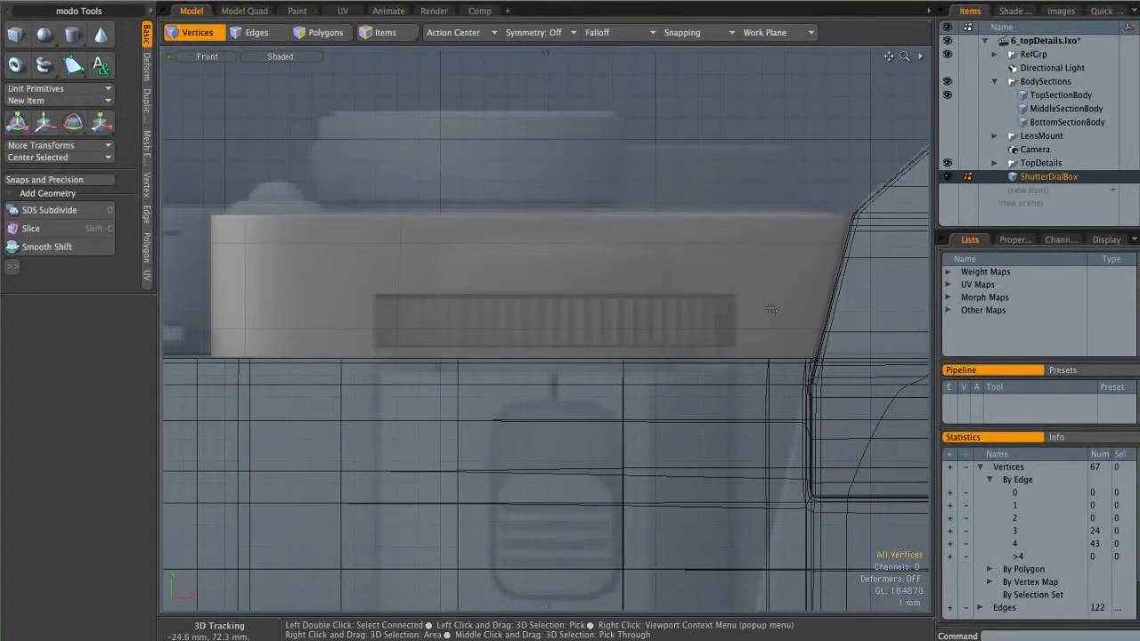
key("Tab")
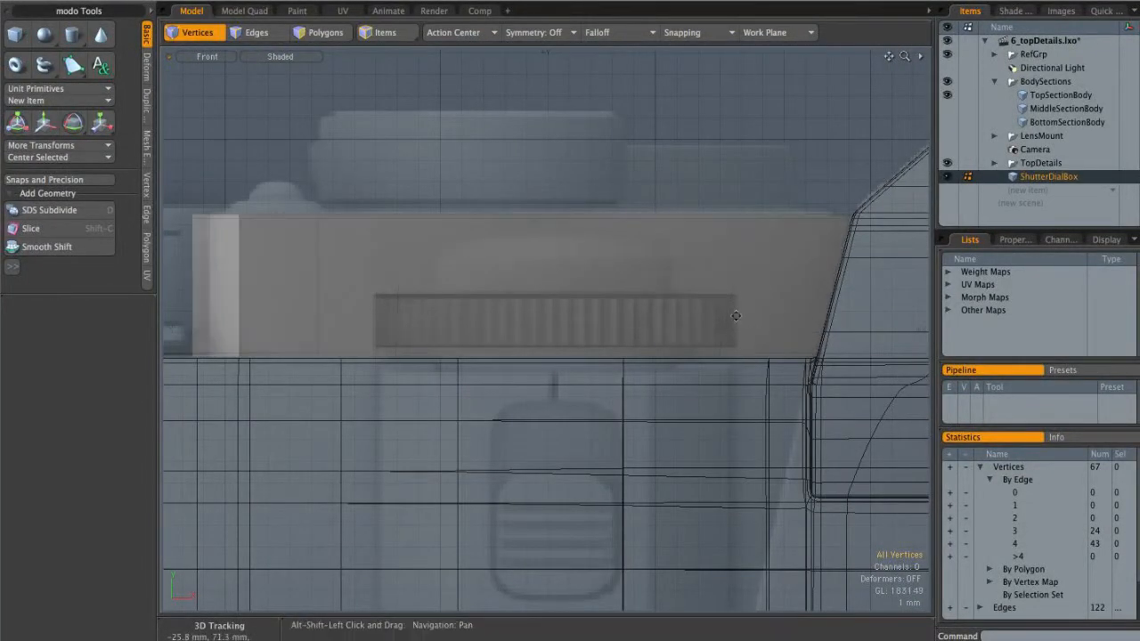
Step: Slice the box vertically at both ends of the shutter dial slot, placing the outer cut at X -43.05 mm
left_click_drag(706, 316, 775, 319, "alt+shift")
left_click_drag(575, 299, 578, 325, "alt")
left_click_drag(774, 320, 734, 319, "alt+shift")
left_click_drag(769, 270, 732, 254, "alt+shift")
key("shift+c")
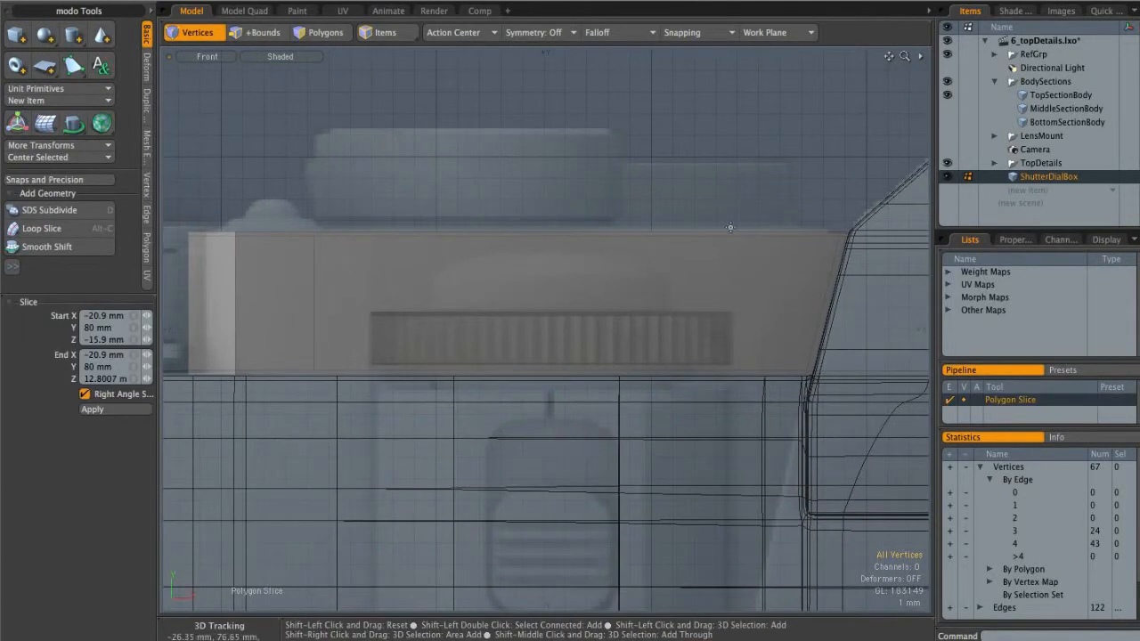
left_click_drag(537, 342, 649, 338, "alt+shift")
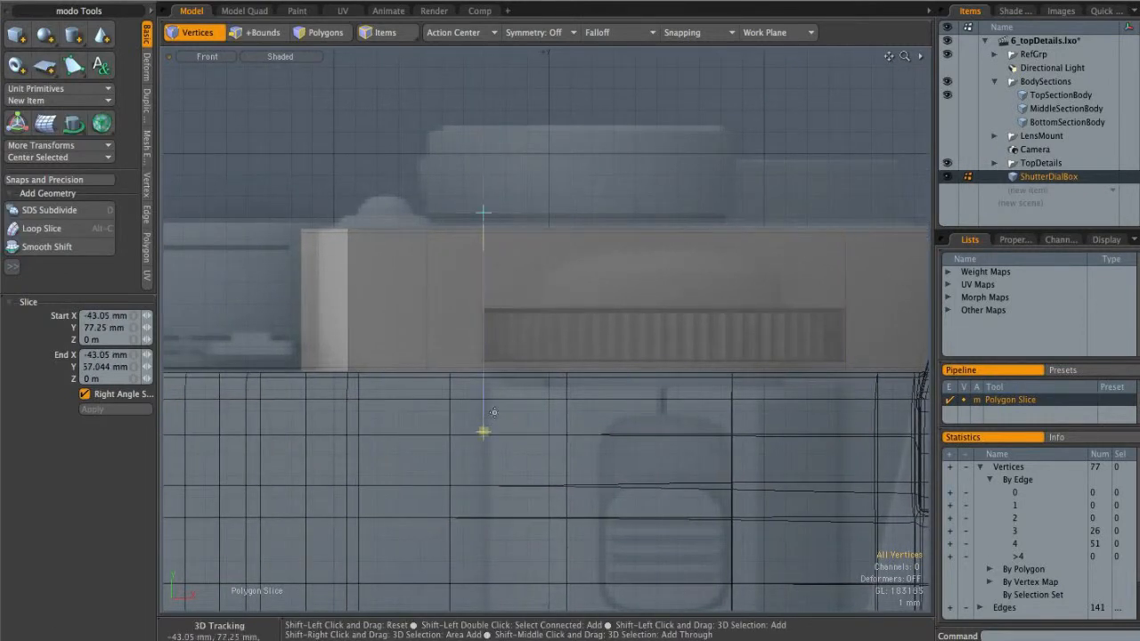
key("ctrl+space")
left_click(620, 285)
left_click_drag(621, 330, 544, 424, "alt")
key("space")
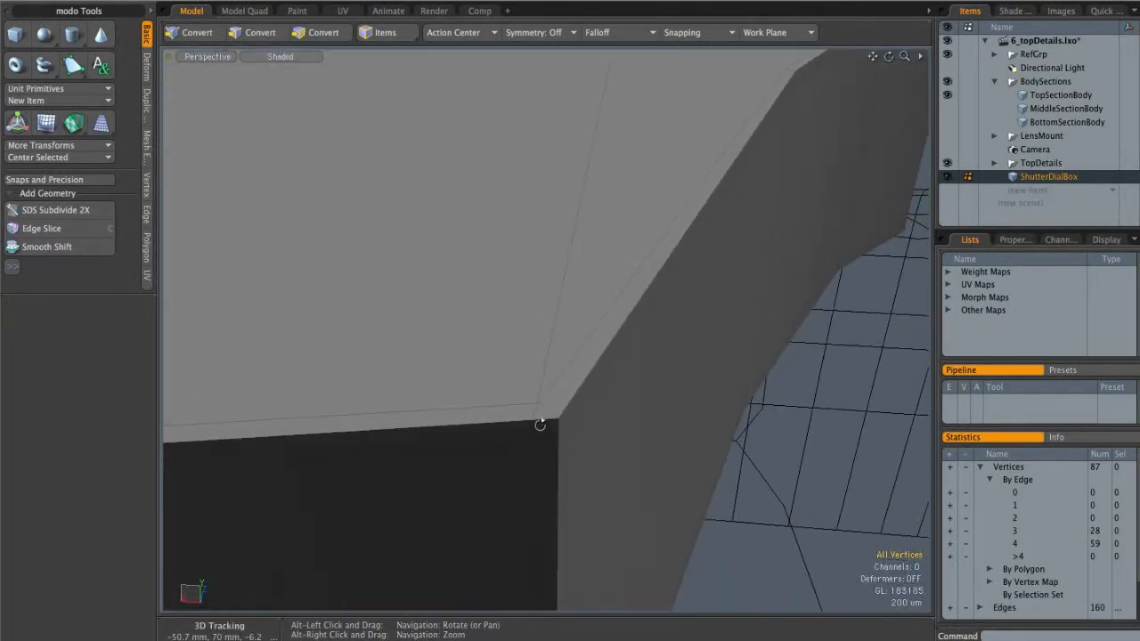
Step: Select the extra vertical edges running close beside the box's corner and remove them
left_click_drag(536, 489, 517, 541, "alt")
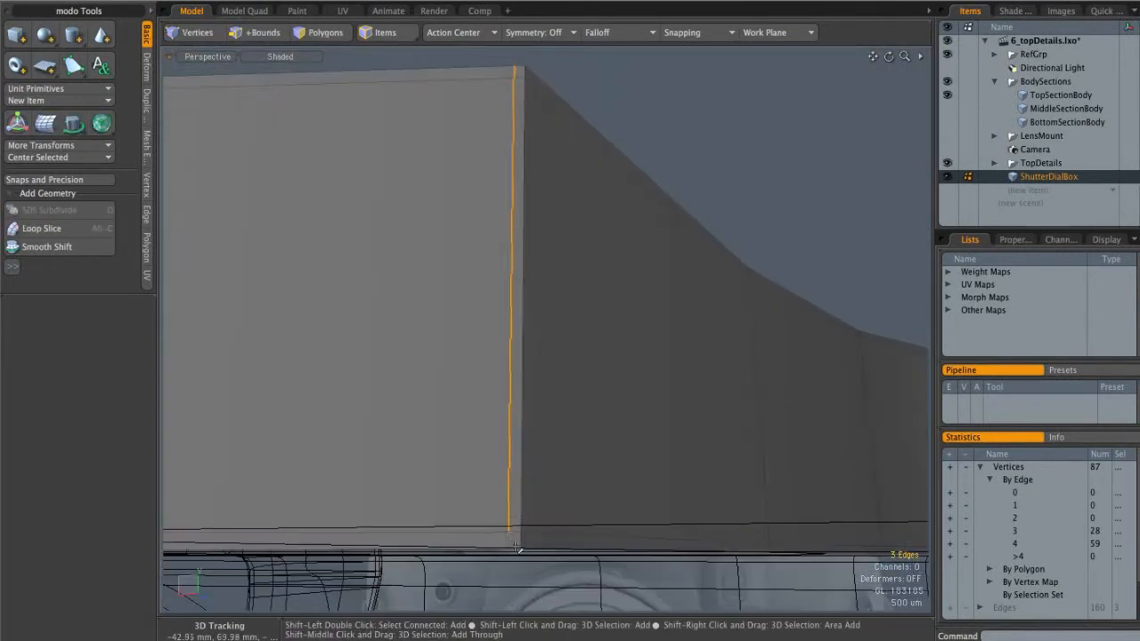
left_click_drag(553, 426, 552, 395, "alt")
left_click_drag(585, 342, 755, 358, "alt")
left_click_drag(797, 318, 514, 338, "alt")
key("3")
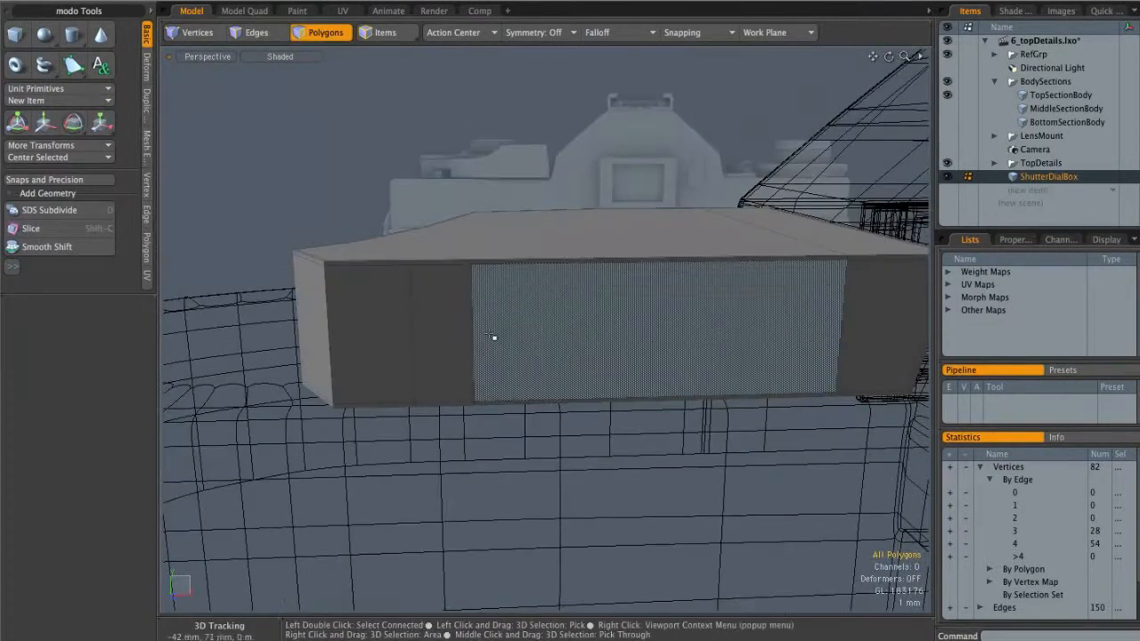
Step: In the front view, add one horizontal loop slice in Free mode around the box, level with the dial slot's upper edge
key("ctrl+space")
left_click(664, 372)
key("2")
left_click(459, 299)
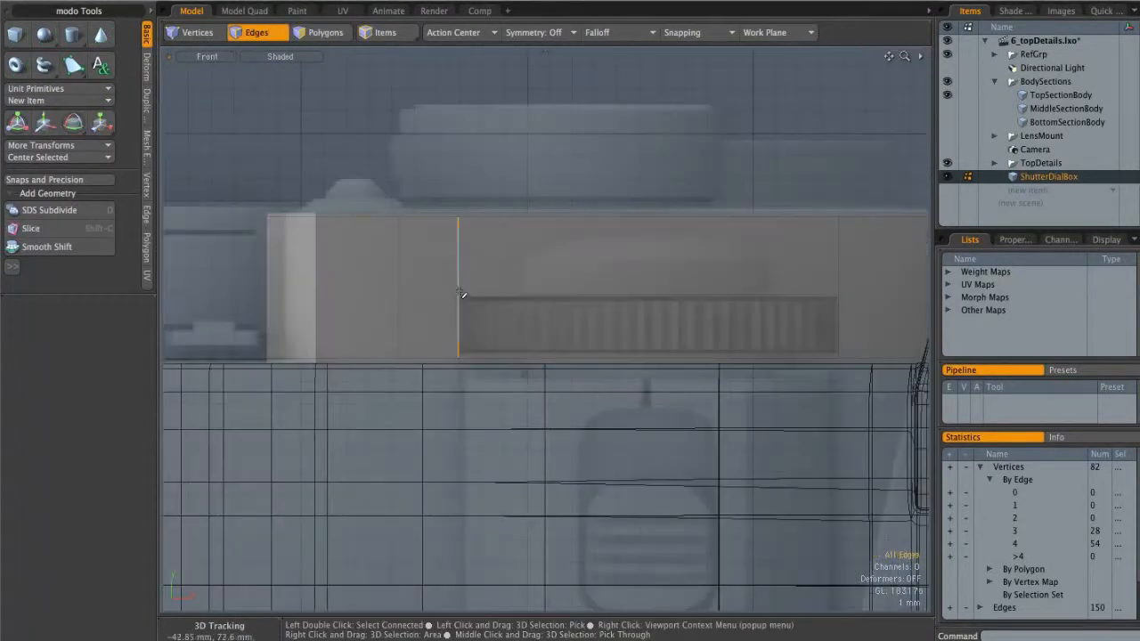
key("alt+c")
left_click(413, 300)
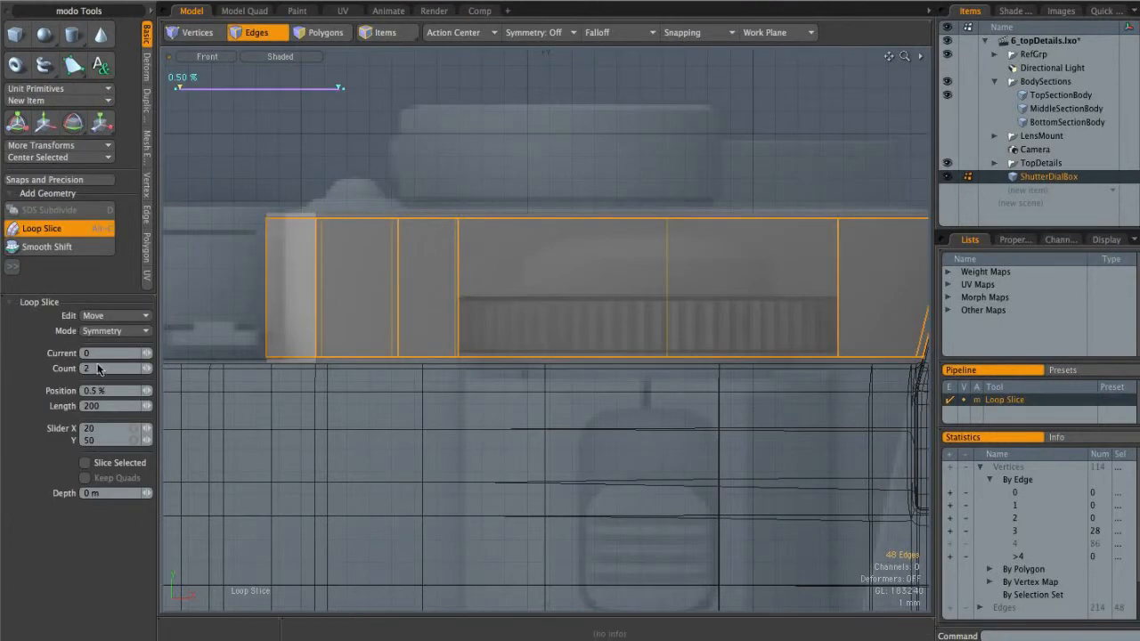
left_click(109, 332)
left_click(110, 305)
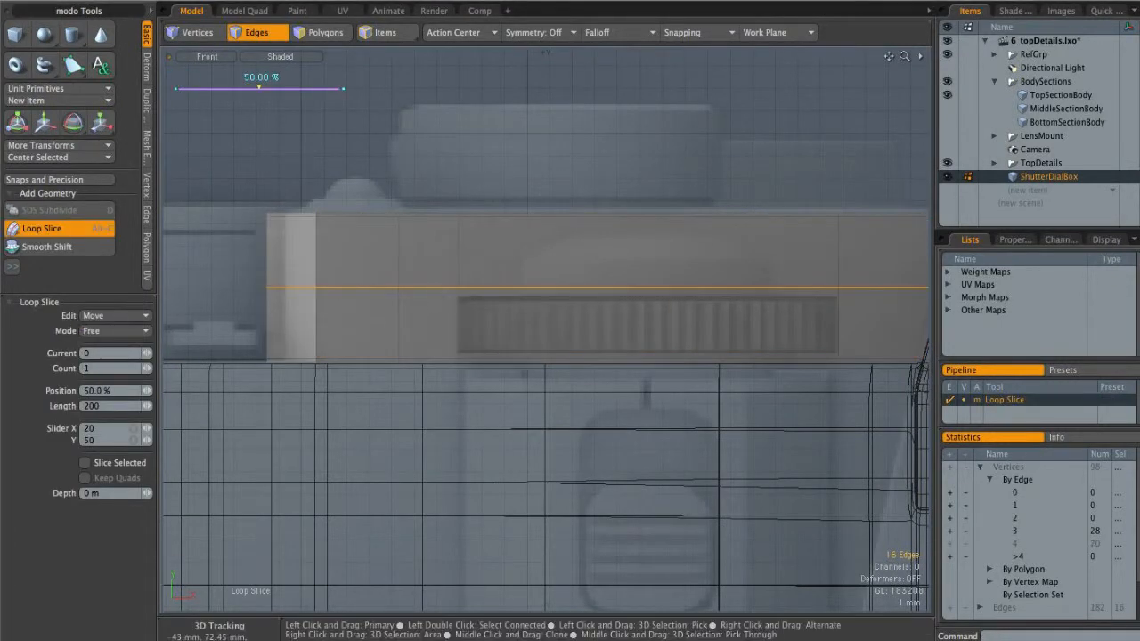
Step: Delete the front polygon that covers the shutter dial slot
key("3")
left_click(635, 352)
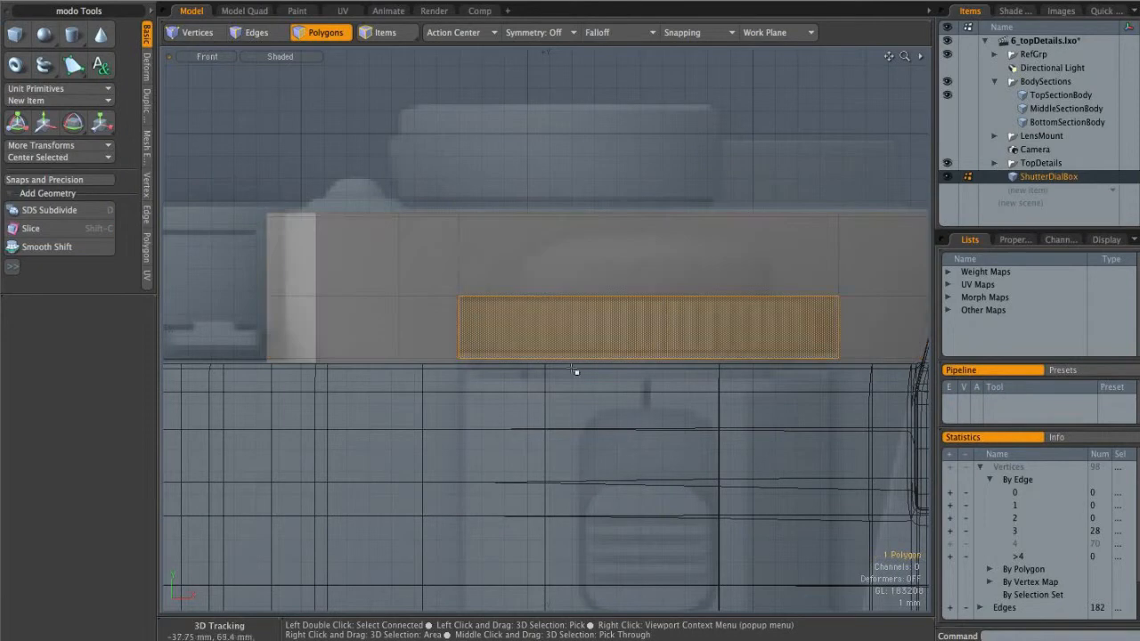
key("Delete")
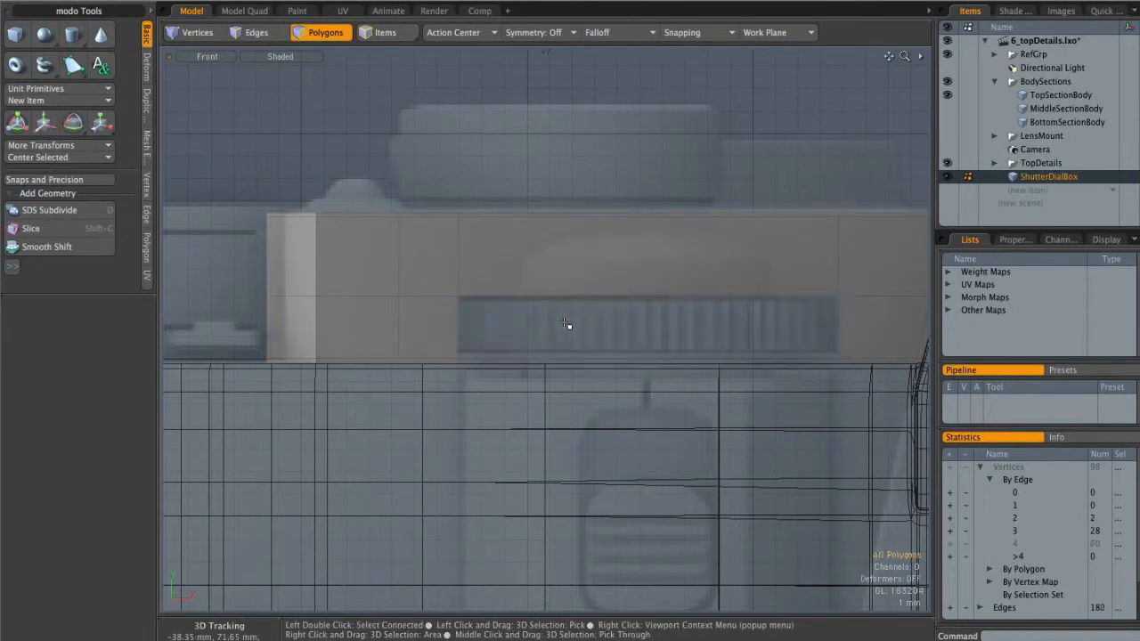
Step: Add loop slices around the box close to the side and upper edges of the dial slot opening
key("ctrl+space")
left_click(554, 299)
left_click_drag(554, 308, 461, 372, "alt")
key("2")
left_click(480, 366)
key("alt+c")
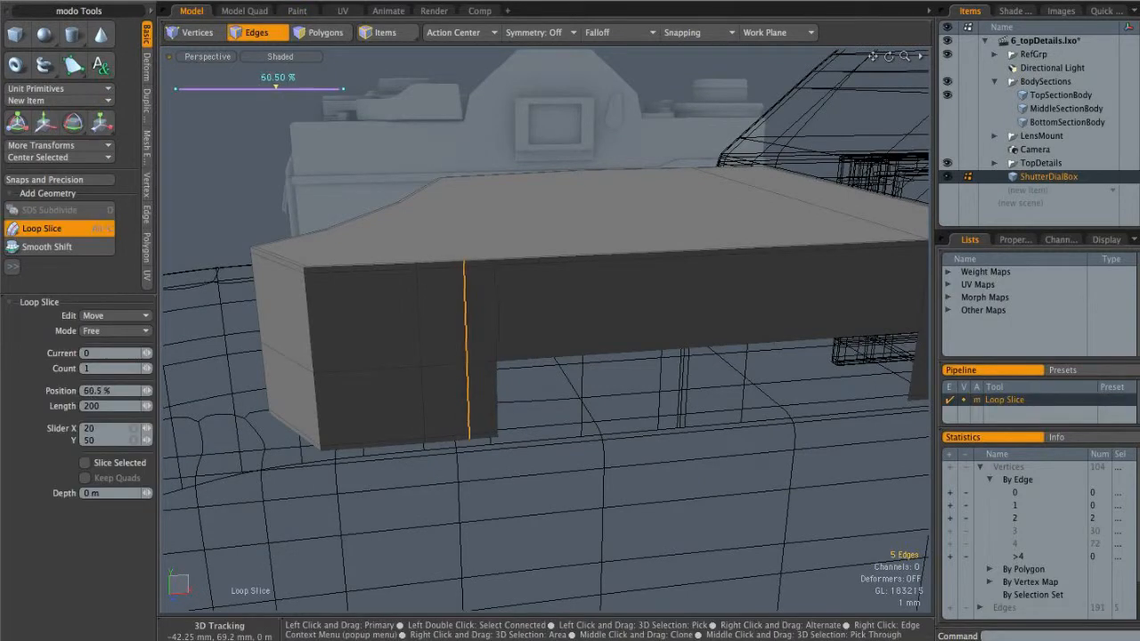
key("space")
left_click(497, 353)
key("alt+c")
left_click(497, 352)
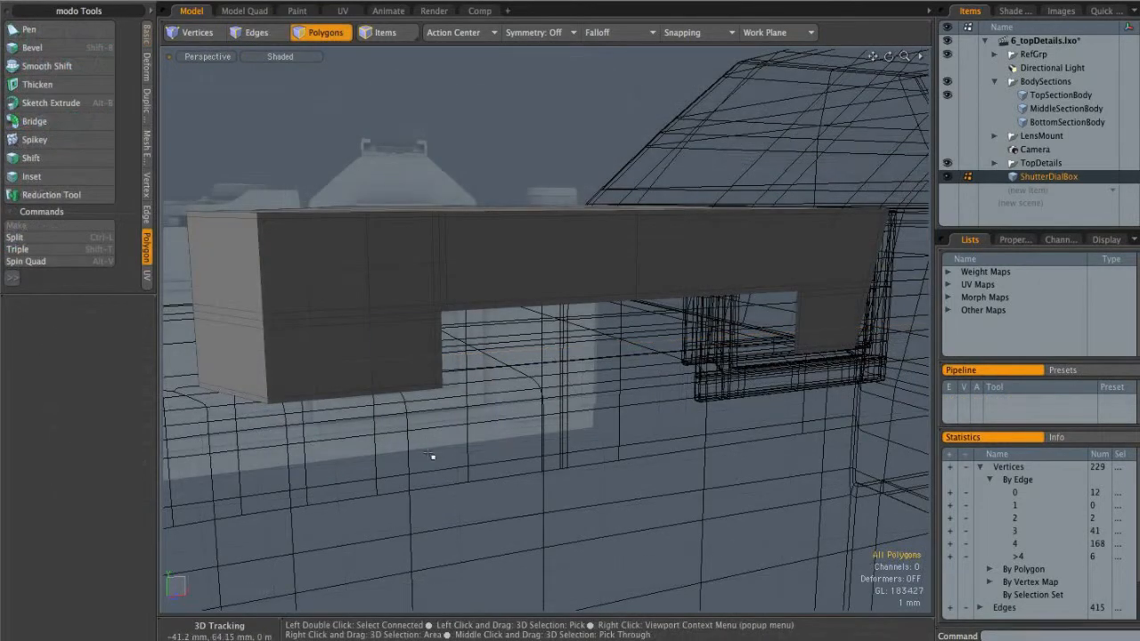
Step: Preview the box with subdivision smoothing and inspect the slot opening and top surface
double_click(402, 306, "shift")
left_click(495, 331)
key("Tab")
left_click_drag(452, 309, 646, 421, "alt")
left_click_drag(699, 212, 656, 284, "alt")
key("Tab")
left_click_drag(670, 239, 636, 233, "alt+shift")
Step: Select the border and centre polygons of the rectangular window on the box's top, beside the round dial
key("3")
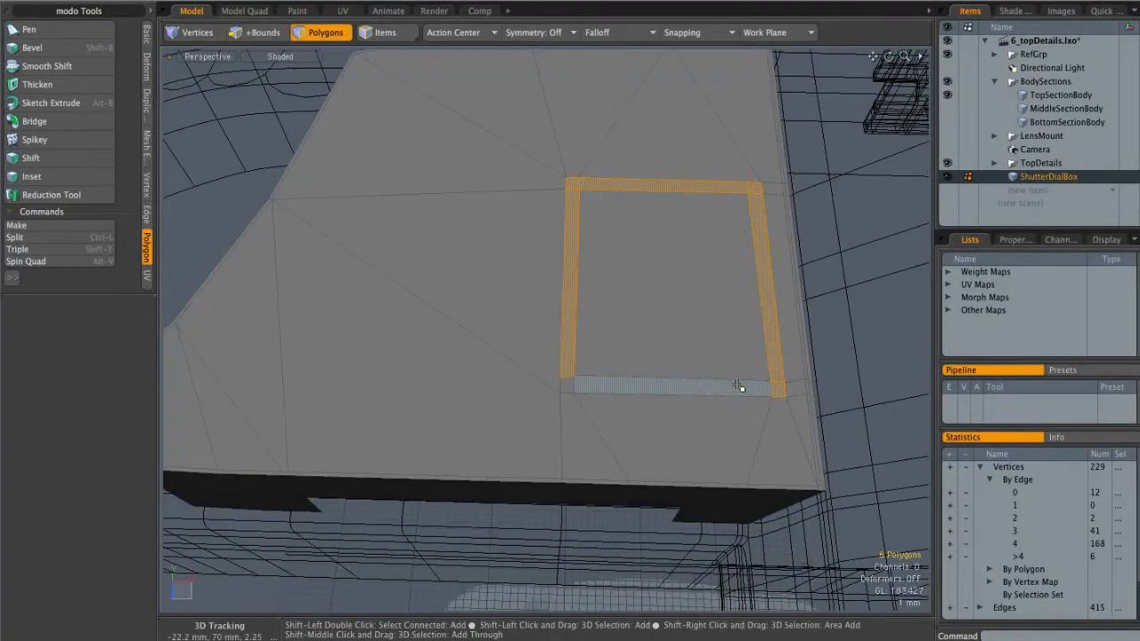
left_click(571, 386, "shift")
key("ctrl+space")
left_click(692, 305)
left_click_drag(700, 300, 639, 267, "alt+shift")
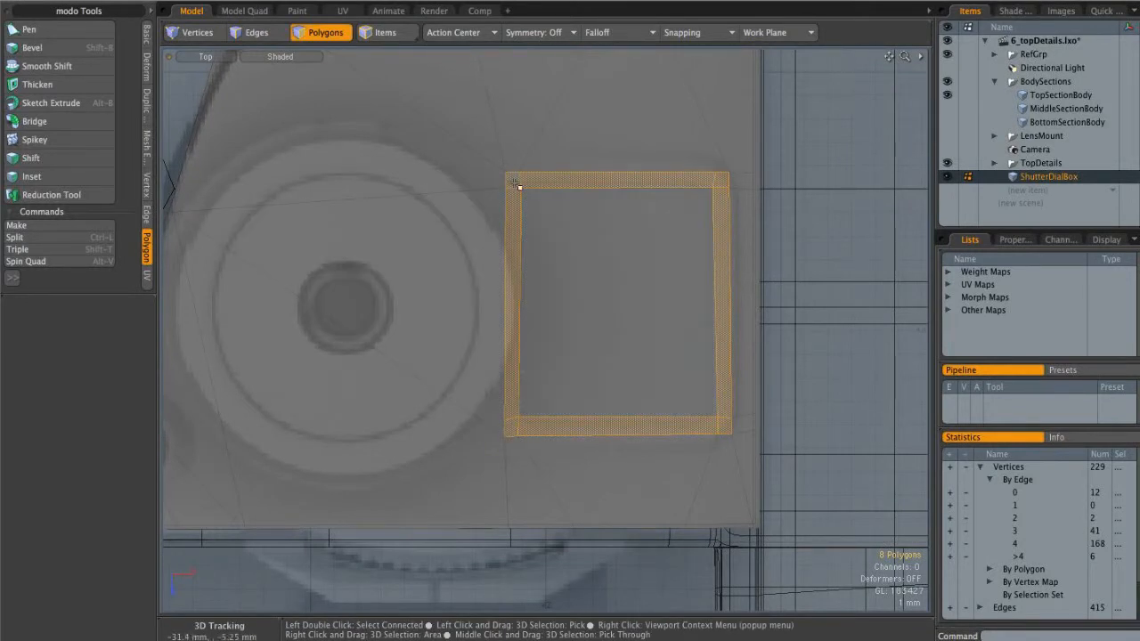
left_click(581, 232, "shift")
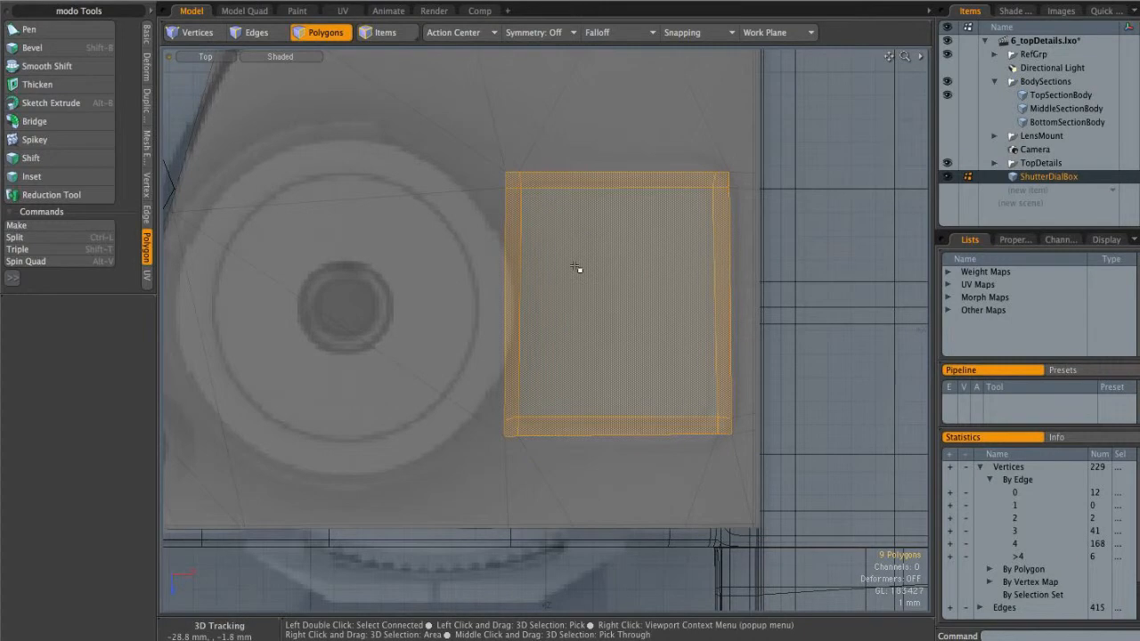
Step: Delete the selected window polygons, look at the hole in the perspective view and undo the deletion
key("Delete")
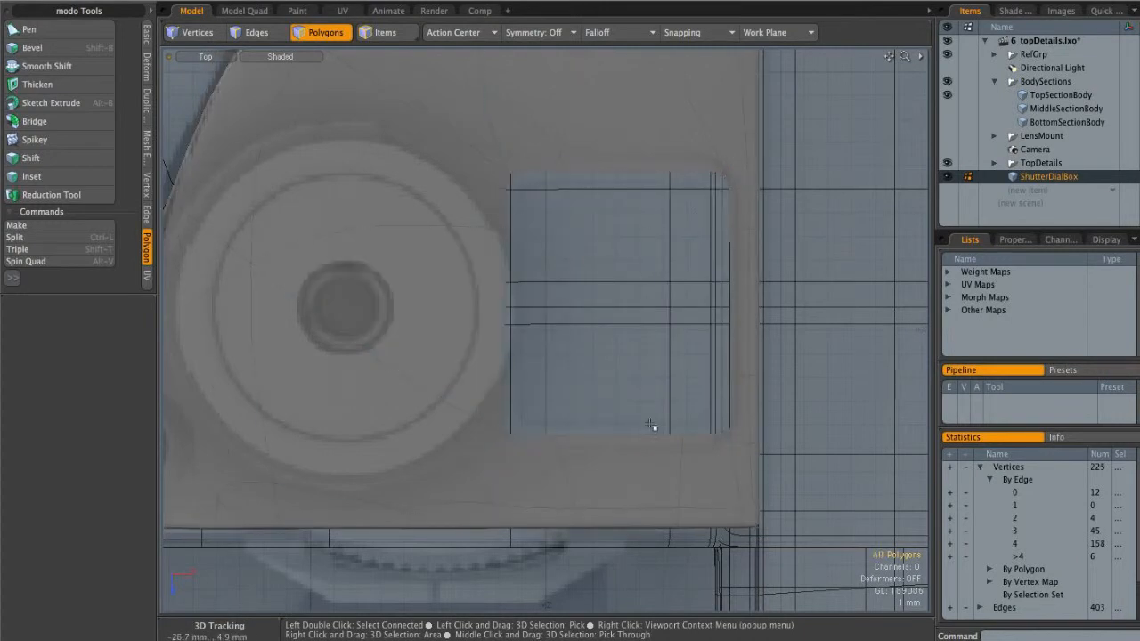
key("ctrl+space")
left_click(707, 297)
left_click_drag(708, 297, 601, 283, "alt")
key("ctrl+z")
key("1")
key("3")
Step: Bevel the window polygons with an inset of 64 um, and again with a shift of -40 um and an inset of 5 um
left_click(536, 159)
left_click(608, 208)
left_click_drag(623, 217, 620, 262, "alt")
key("shift+b")
scroll(602, 261, "up", 4, "alt")
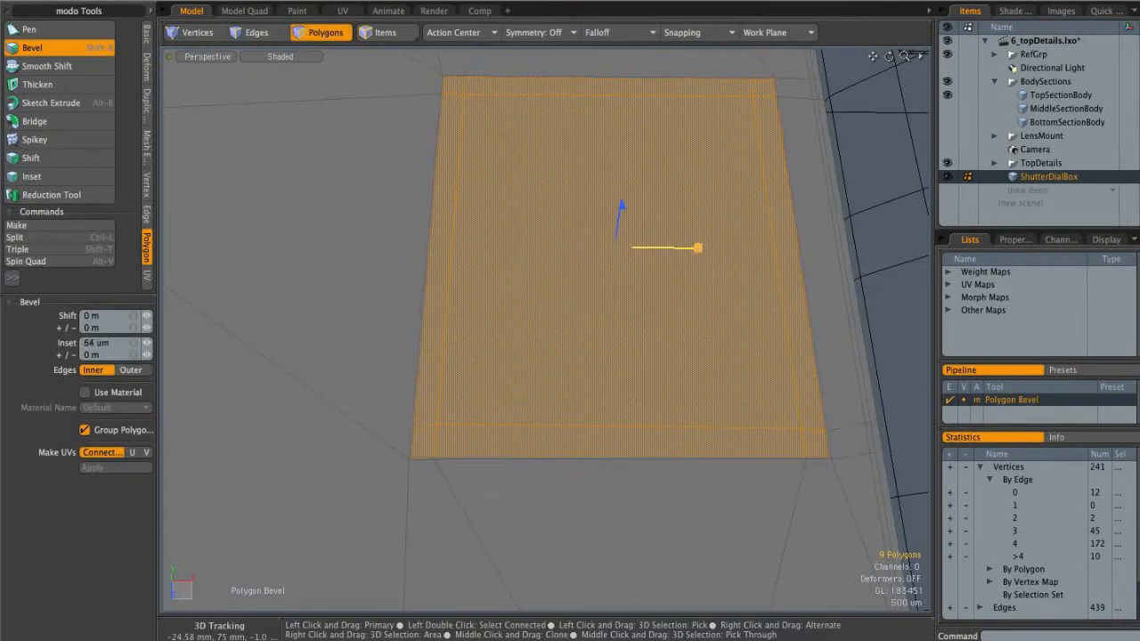
left_click(641, 308, "shift")
left_click_drag(641, 308, 623, 192, "alt")
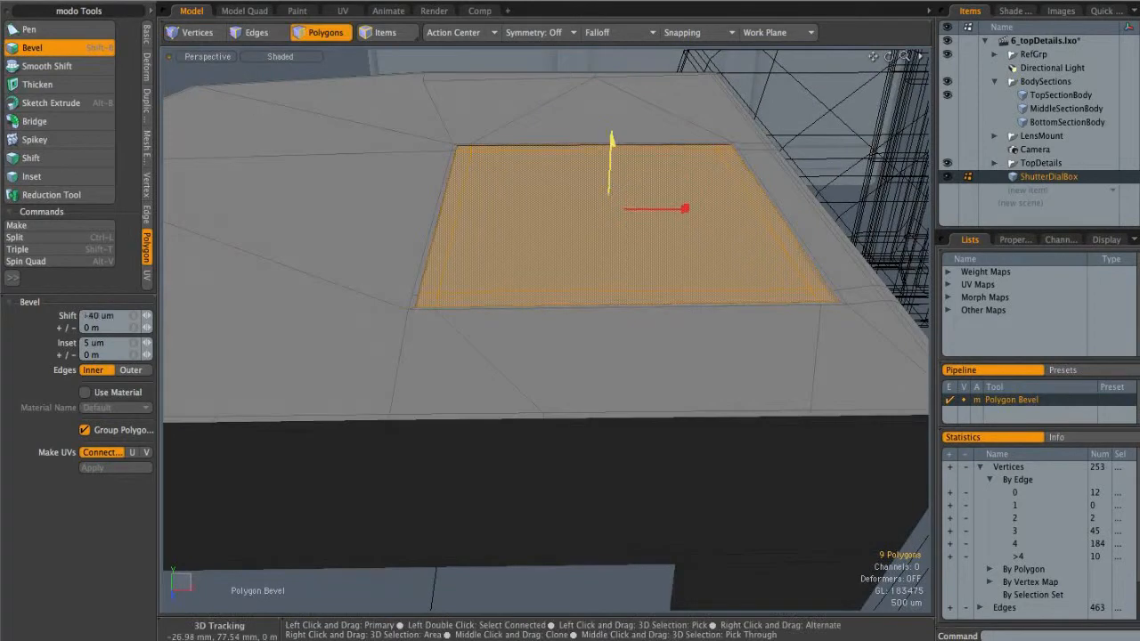
Step: Bevel the window polygons once more with a shift of -400 um and no inset, and delete them to open the window
left_click(580, 217, "shift")
left_click_drag(611, 152, 611, 146)
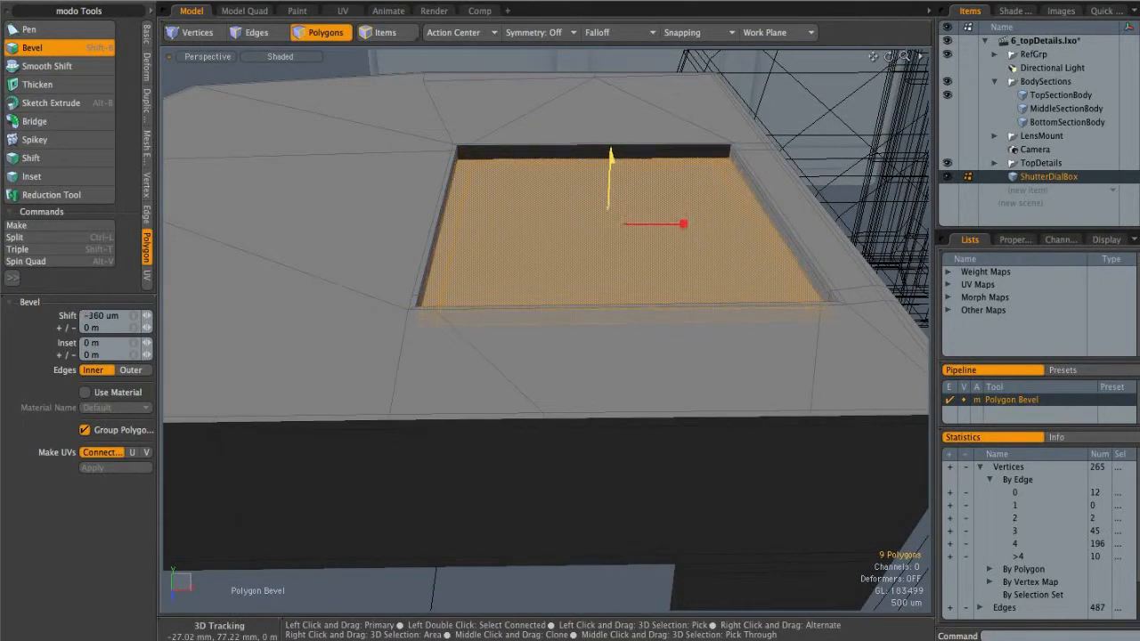
key("Delete")
scroll(704, 234, "down", 5, "alt")
left_click_drag(427, 365, 512, 307, "alt+shift")
left_click_drag(512, 307, 501, 280, "alt")
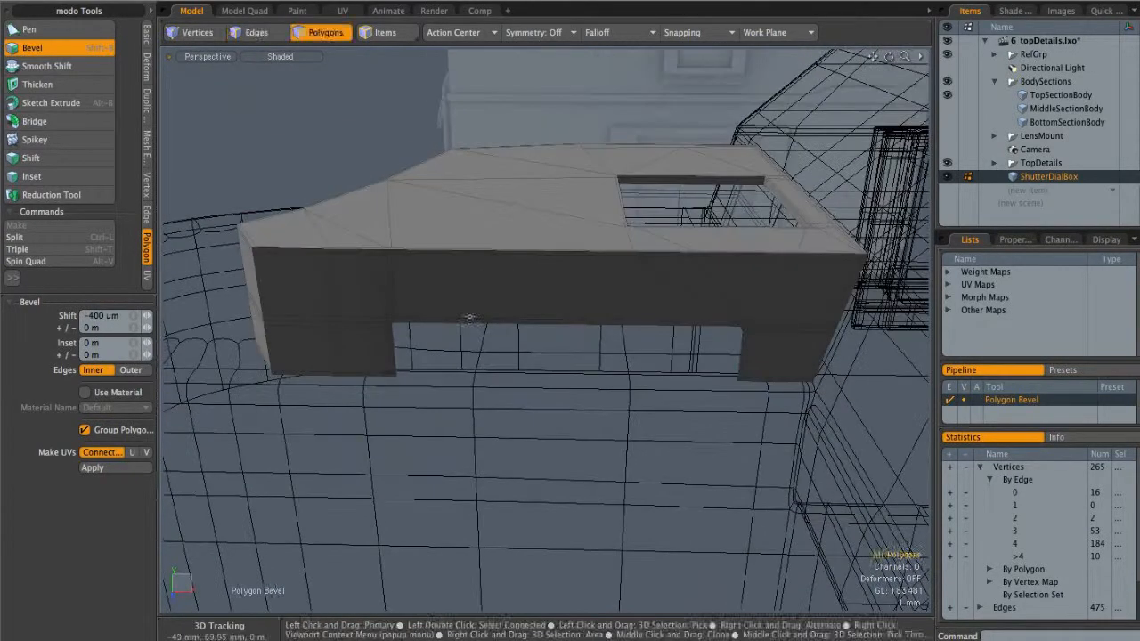
Step: Select the border edges along both sides and the upper side of the dial slot in the box's front face
key("q")
key("2")
scroll(402, 360, "up", 5)
left_click(398, 374)
scroll(409, 378, "up", 3)
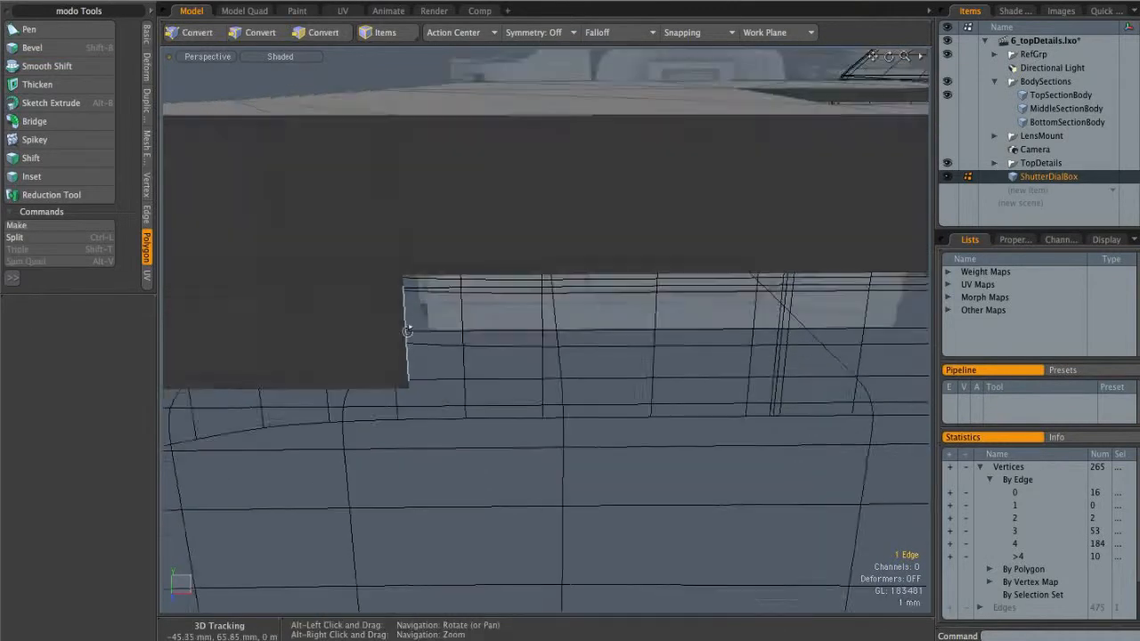
left_click_drag(424, 315, 397, 345, "alt")
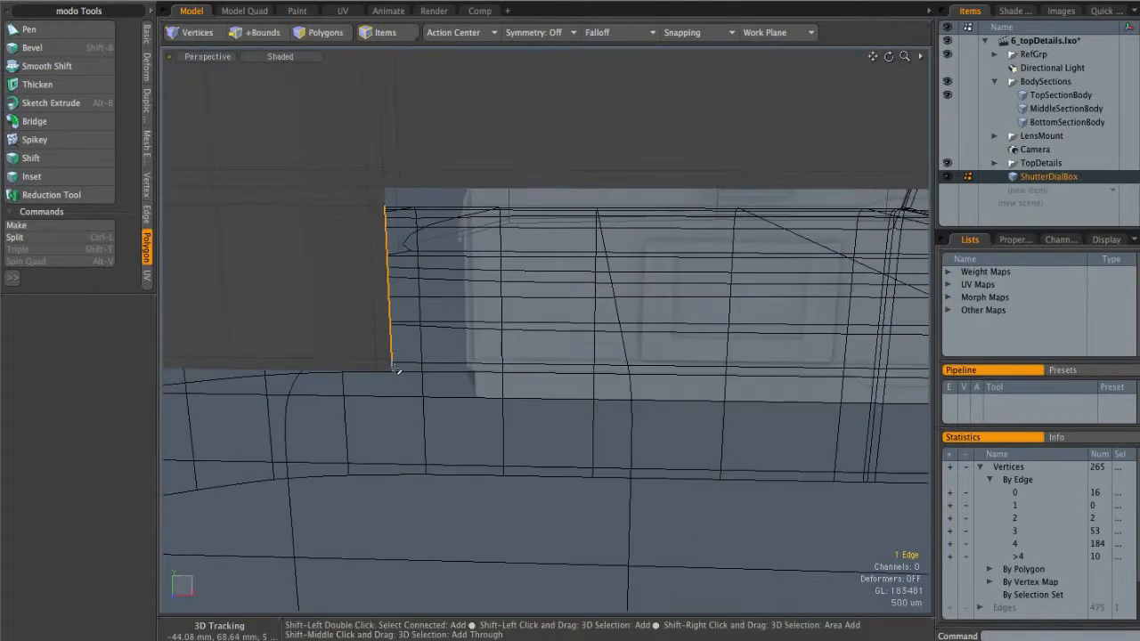
left_click(418, 190, "shift")
left_click_drag(641, 266, 518, 273, "alt+shift")
left_click(618, 212, "shift")
left_click_drag(627, 242, 534, 247, "alt+shift")
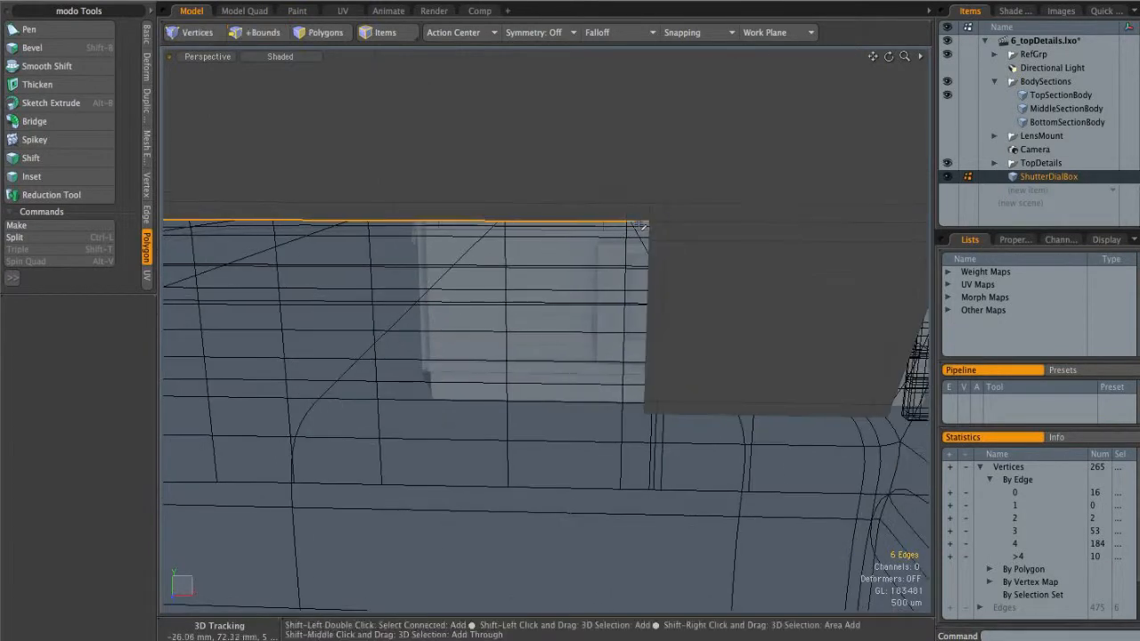
left_click_drag(647, 411, 433, 242, "alt")
key("2")
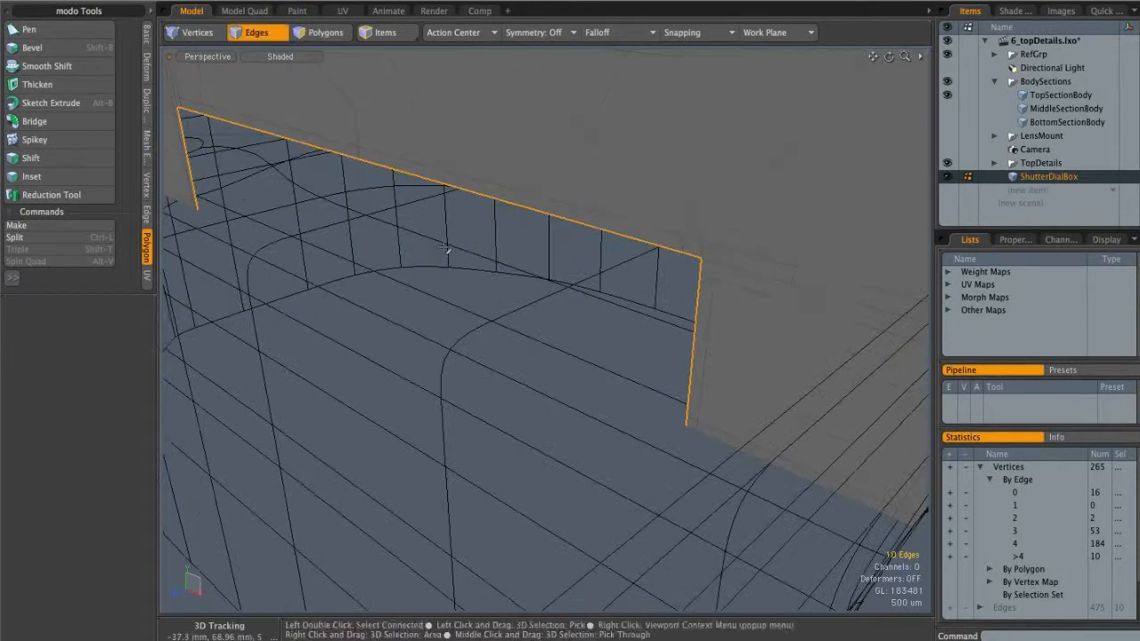
Step: Extend the selected slot edges into the box to give the front opening wall thickness
key("z")
left_click(329, 241, "shift")
left_click_drag(330, 242, 352, 235)
key("q")
left_click(419, 277)
left_click_drag(419, 277, 534, 367, "alt")
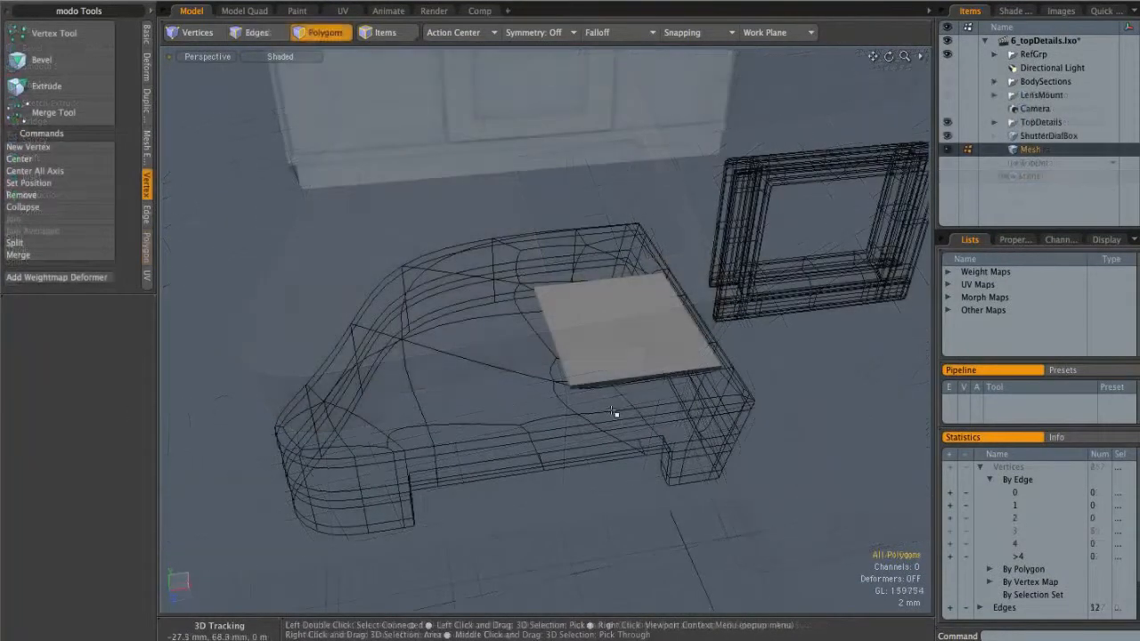
Step: Select the four vertical corner edges of the new rectangular block and bevel them with an inset of 1.49 mm
left_click_drag(614, 412, 588, 318, "alt")
key("ctrl+space")
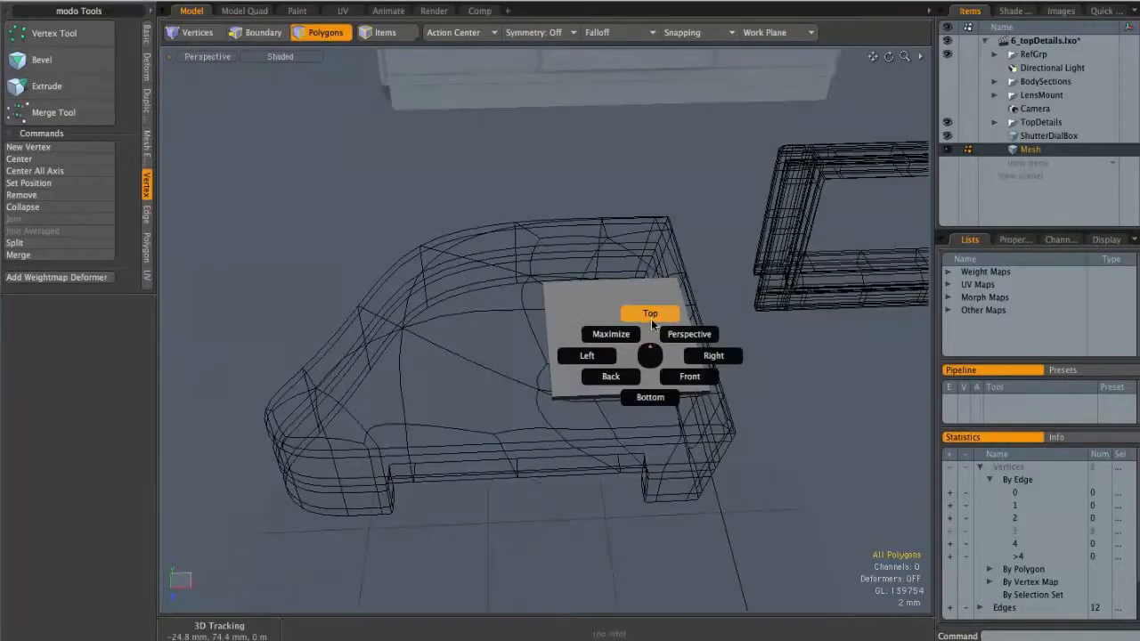
left_click(653, 314)
mouse_move(659, 330)
left_mouse_down("alt")
mouse_move(633, 300)
mouse_move(671, 300)
left_mouse_up("alt")
key("2")
right_click_drag(513, 228, 445, 226)
right_click_drag(609, 282, 597, 256, "shift")
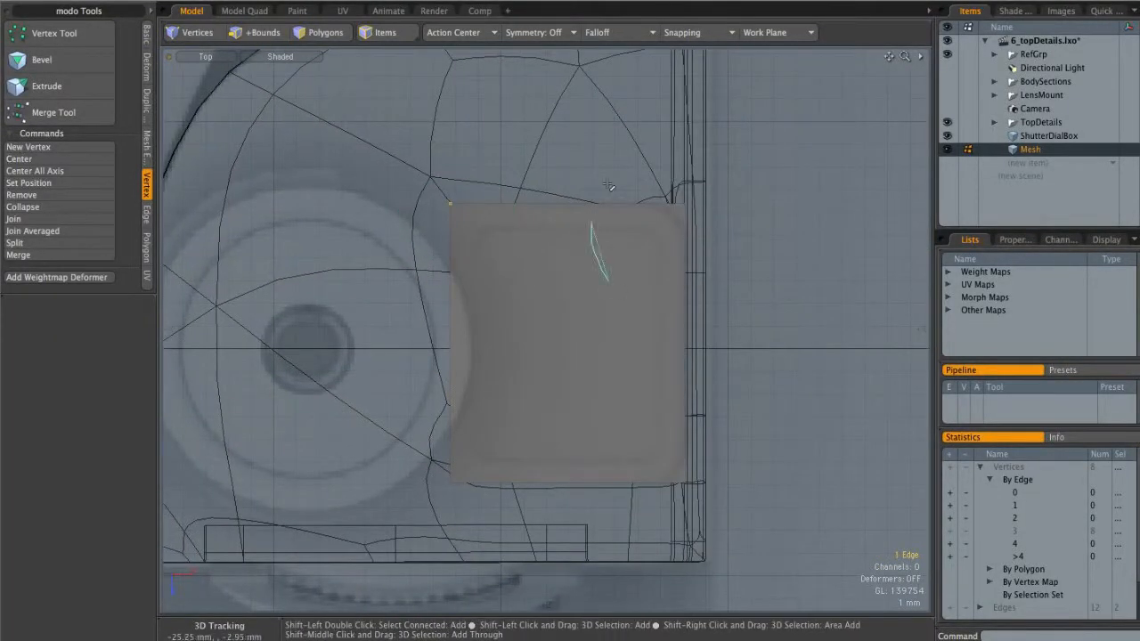
right_click_drag(679, 533, 681, 534, "shift")
key("b")
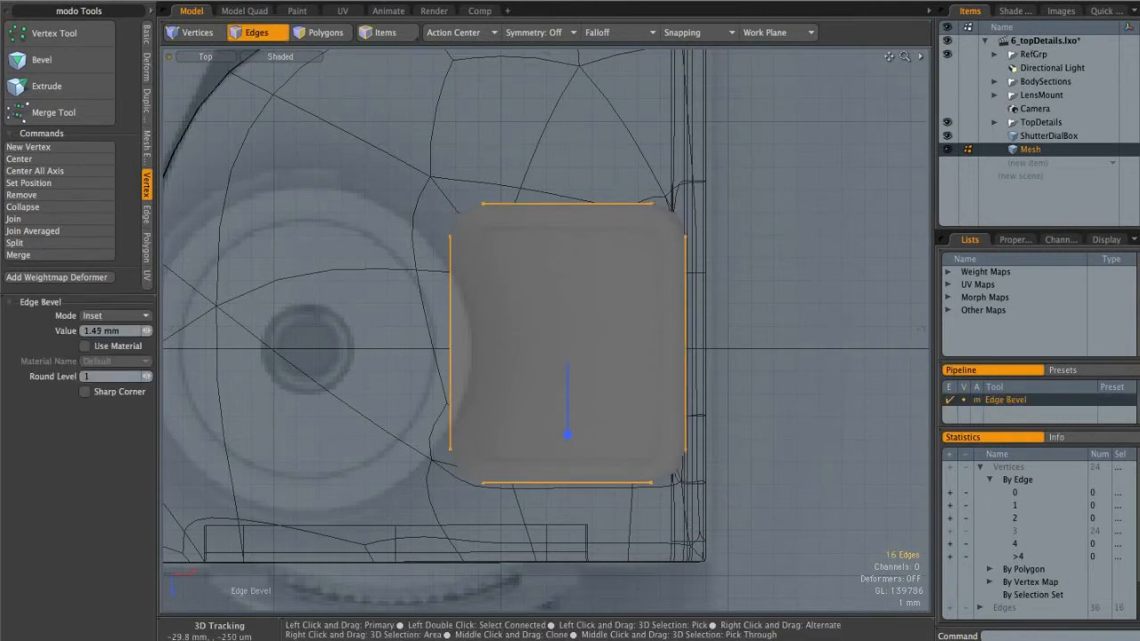
key("q")
Step: Bevel the block's top polygon with an inset of 1.13 mm, sink it into a recess and delete the sunken polygon
key("3")
left_click(572, 329)
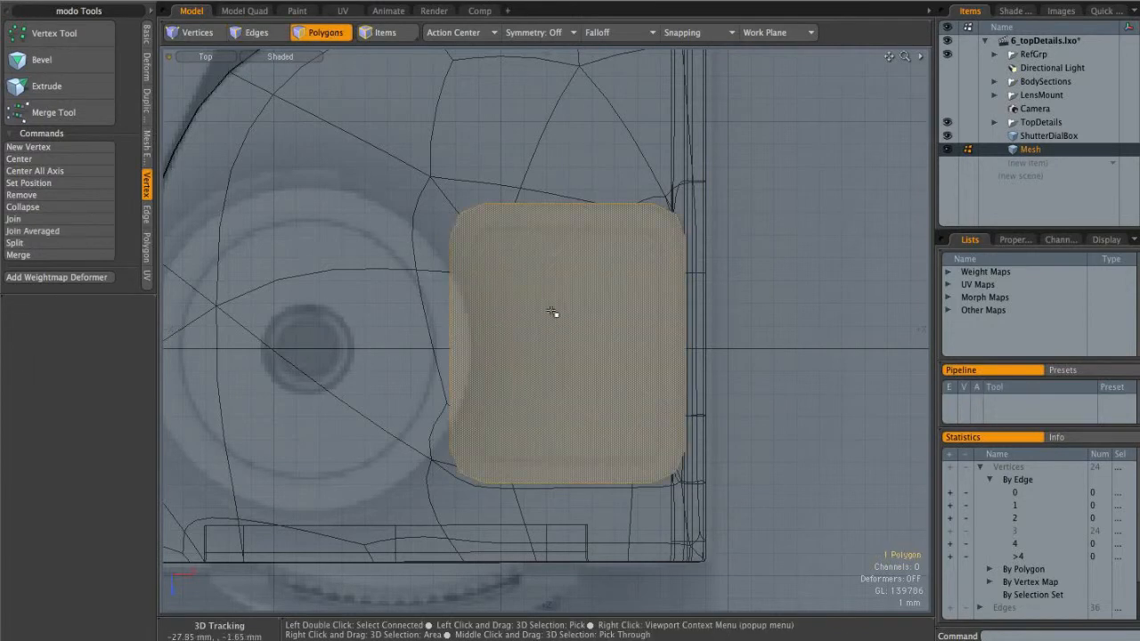
key("b")
left_click_drag(662, 346, 634, 346)
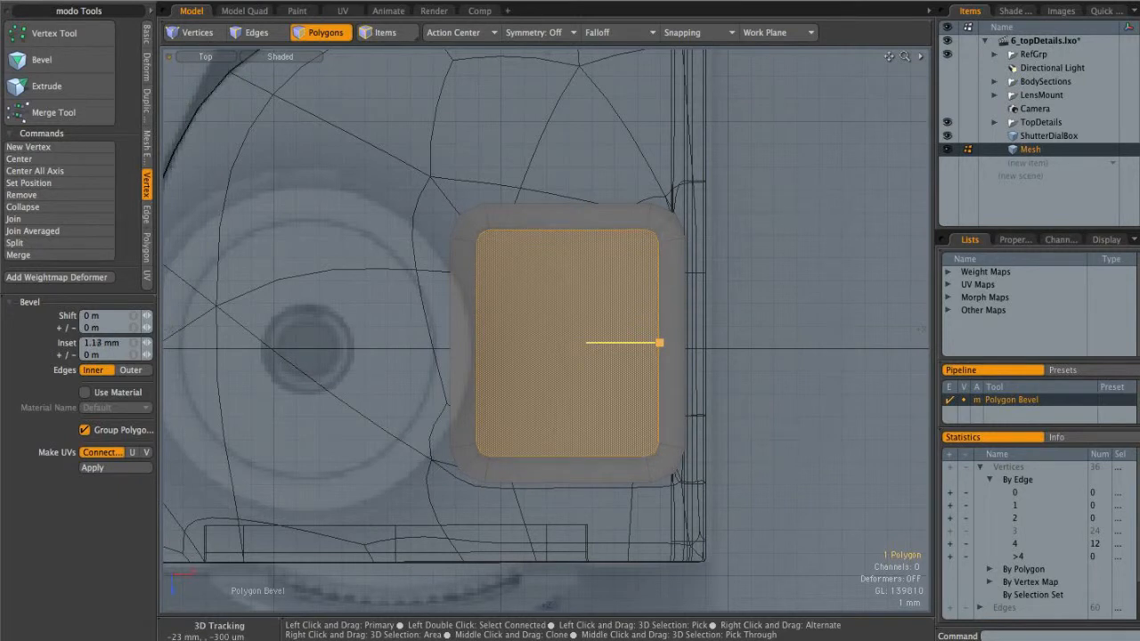
left_click_drag(532, 326, 406, 230, "alt")
key("Escape")
key("Escape")
key("Delete")
Step: Add a single loop slice around the frame's outer side wall at 83%, close to its upper edge
left_click_drag(613, 253, 554, 388, "alt")
key("2")
left_click(549, 384)
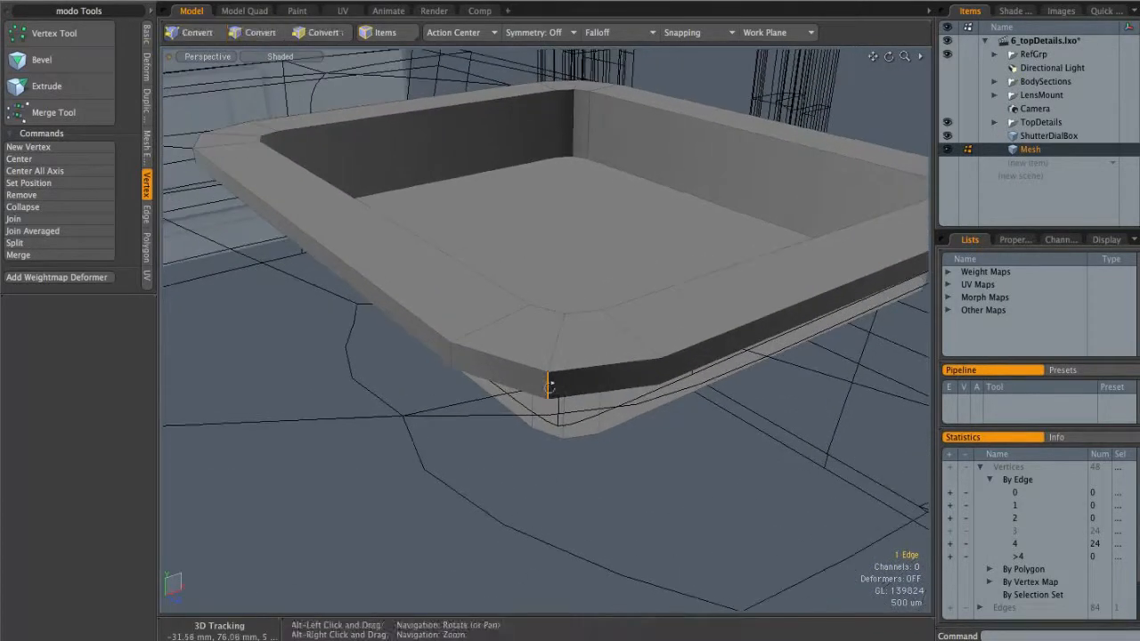
key("alt+c")
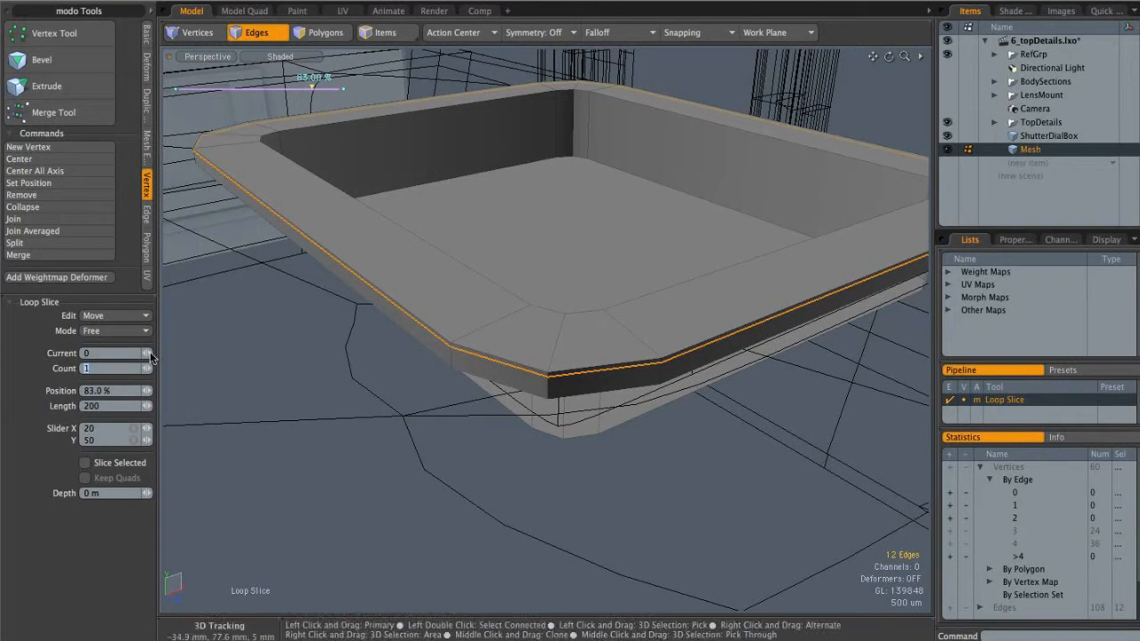
left_click_drag(576, 348, 531, 379)
key("q")
Step: Loop slice around the frame's top rim in Symmetry mode, with the two slices close to its borders
left_click(558, 343)
key("alt+c")
left_click(110, 331)
left_click(105, 356)
left_click_drag(232, 88, 195, 87)
key("q")
Step: Add another symmetrical pair of loop slices around the frame's inner wall, near its upper and lower edges
left_click_drag(481, 333, 455, 315, "alt")
left_click(419, 290)
key("alt+c")
left_click(418, 292)
left_click_drag(195, 87, 188, 87)
key("q")
Step: Delete the polygon closing off the frame's opening and turn on subdivision for the frame
key("3")
left_click(718, 312)
left_click_drag(718, 313, 640, 282, "ctrl+alt")
left_click_drag(641, 282, 630, 333, "alt+shift")
key("Delete")
left_click_drag(526, 356, 591, 419, "alt")
key("Tab")
Step: Select the long edges of the frame's side next to the round dial and loop slice them symmetrically at 10%
key("ctrl+space")
left_click_drag(603, 288, 582, 323, "alt+shift")
left_click(583, 289)
left_click_drag(412, 91, 509, 178, "ctrl+alt")
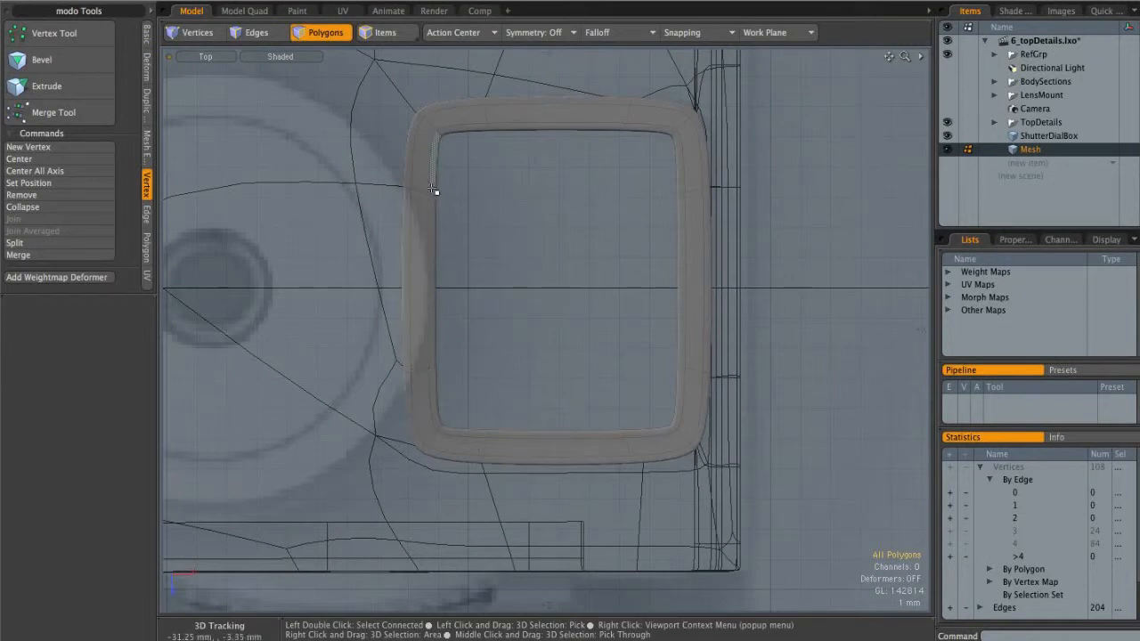
key("2")
left_click_drag(397, 267, 452, 253)
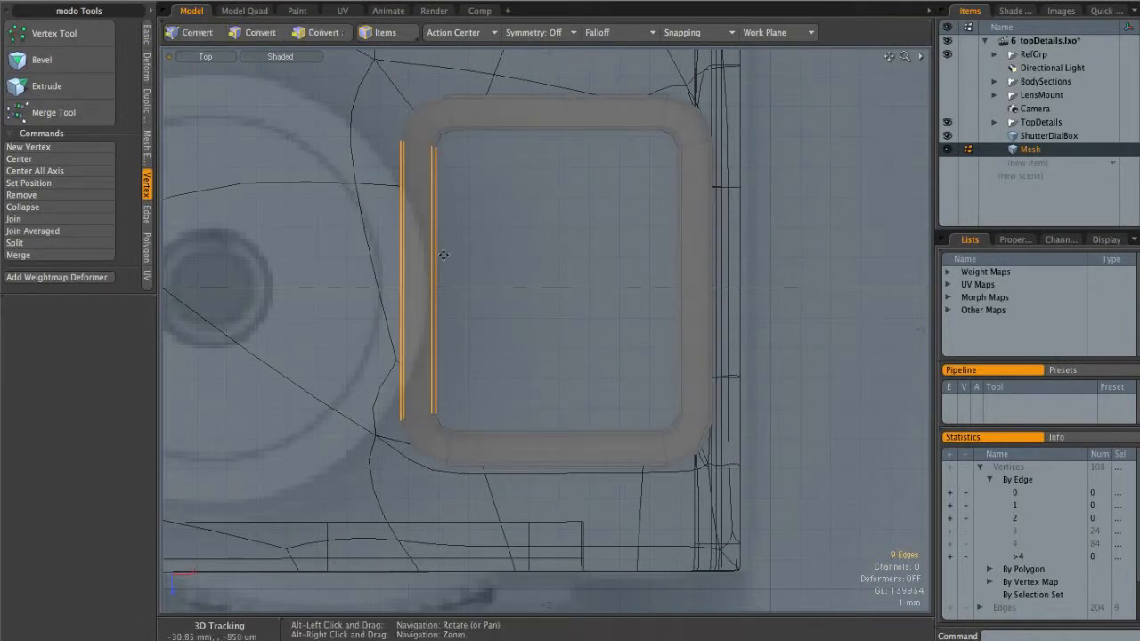
key("alt+c")
left_click(455, 252)
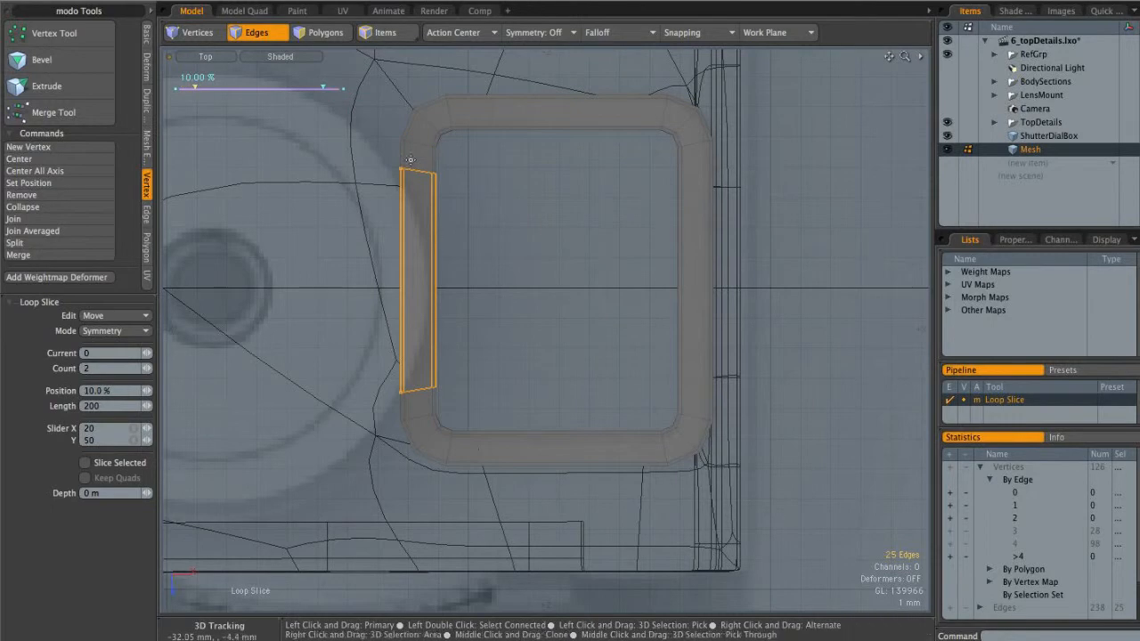
key("q")
Step: Loop slice the frame's two short sides symmetrically, with the slices near their corners
left_click_drag(504, 119, 517, 133)
key("alt+c")
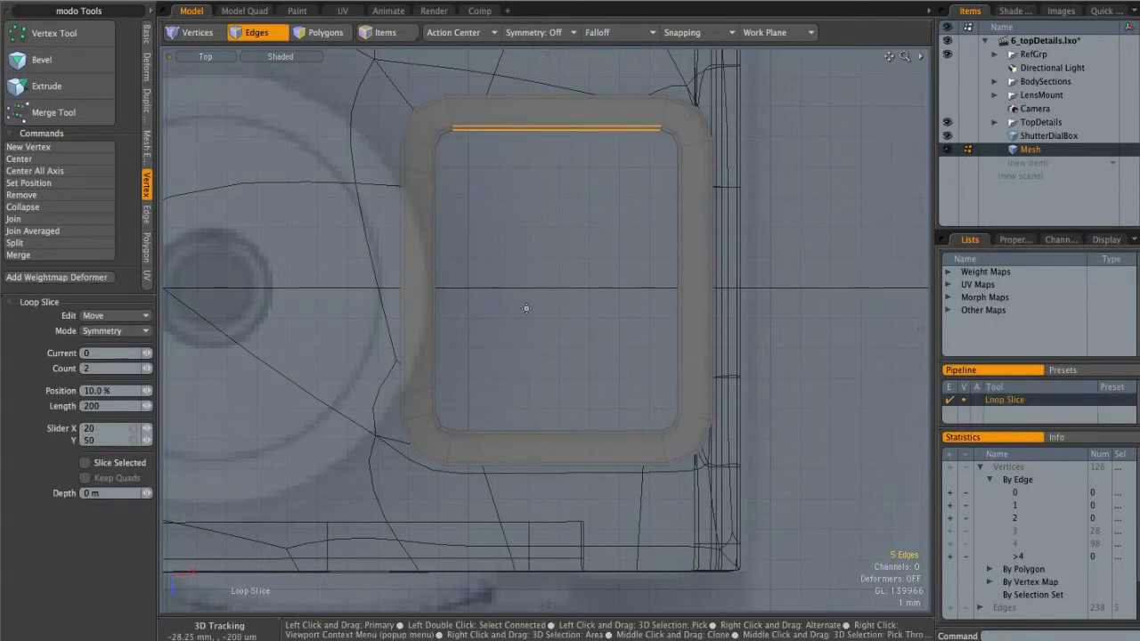
key("q")
left_click_drag(540, 448, 535, 437, "shift")
key("alt+c")
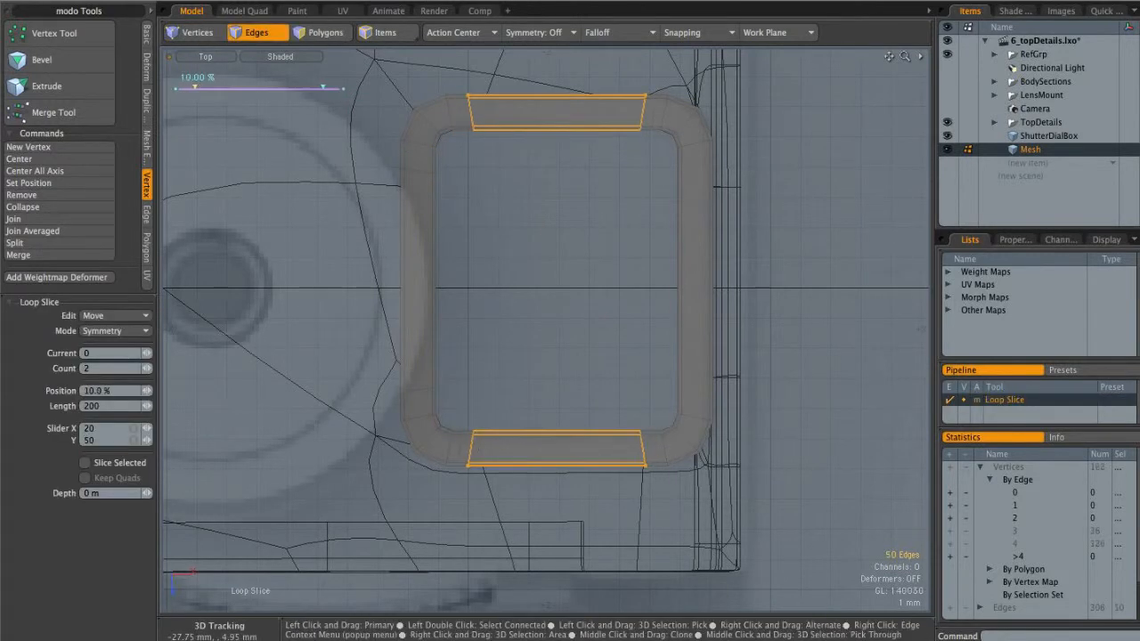
key("q")
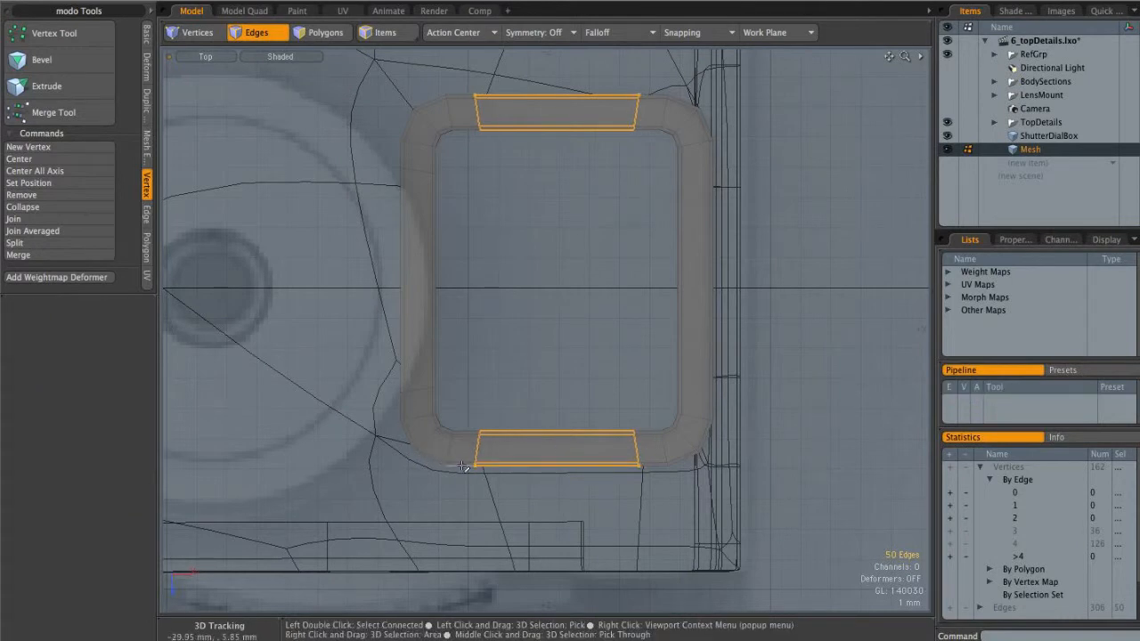
Step: Loop slice the frame's long side away from the dial symmetrically and turn subdivision back on
left_click(681, 294)
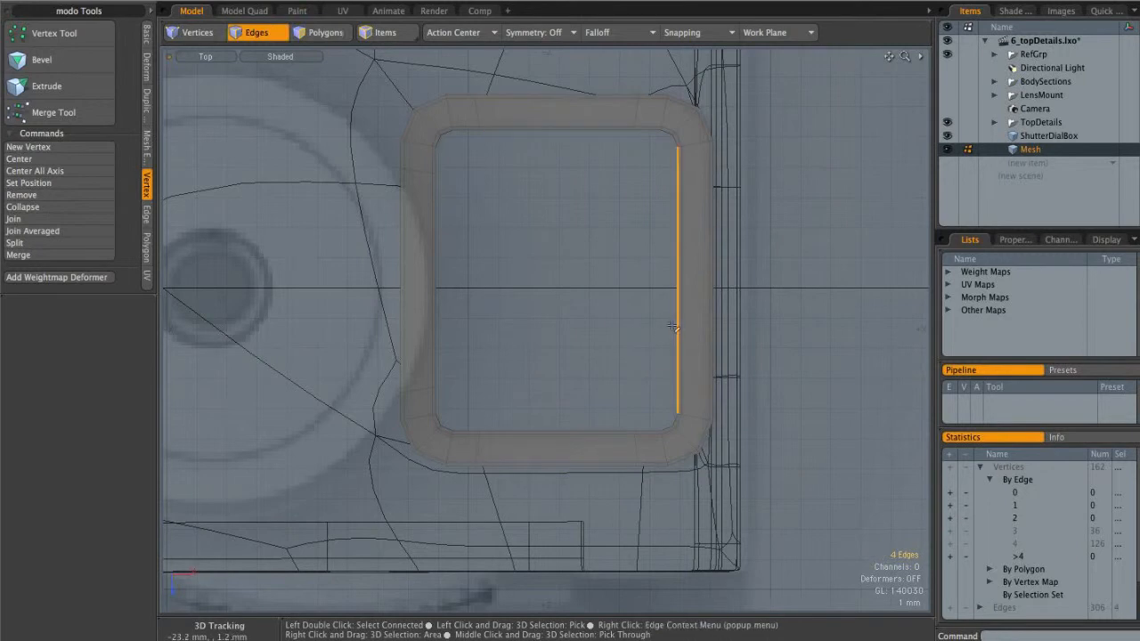
key("alt+c")
key("q")
left_click(627, 314)
key("Tab")
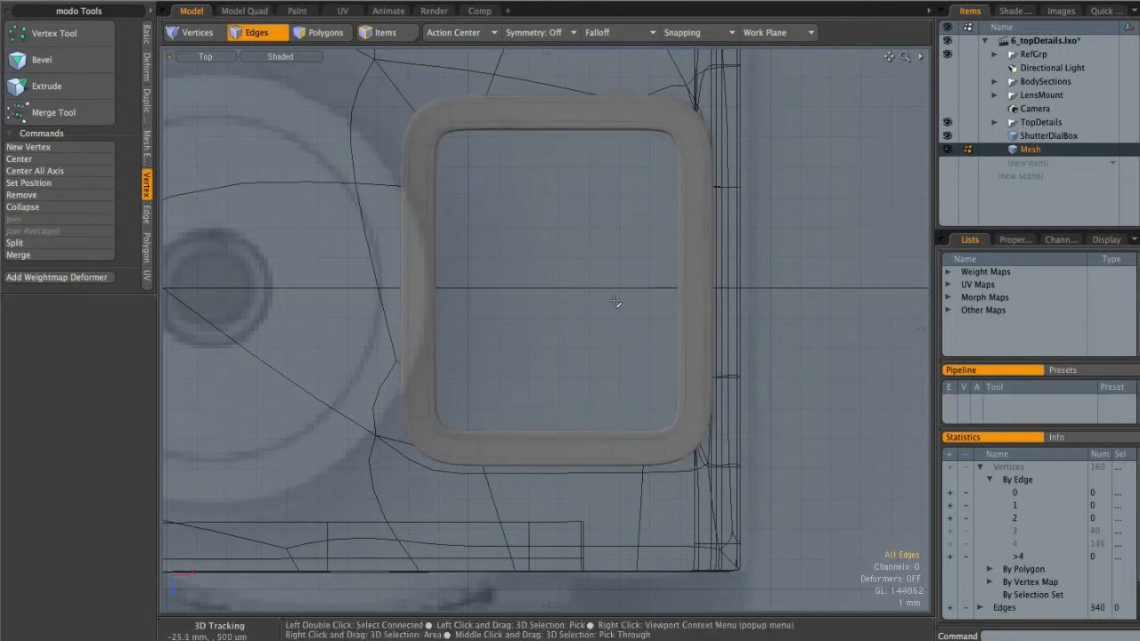
Step: Add one loop slice around the frame's outer side wall in Free mode at 50.5%, with the frame unsubdivided
left_click_drag(576, 243, 573, 259, "alt")
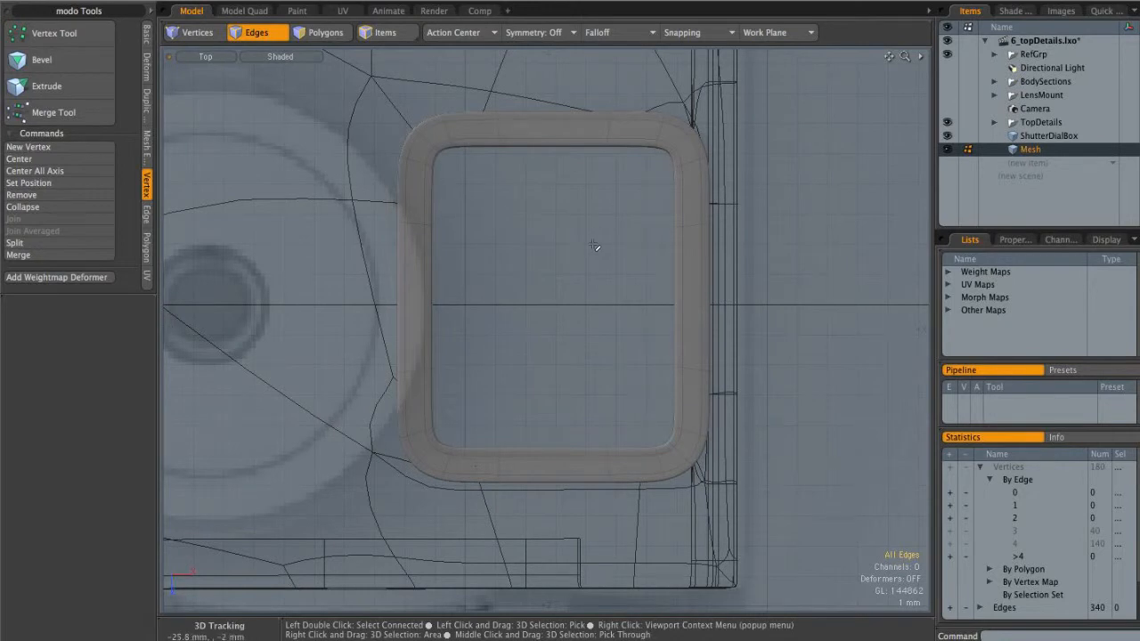
key("ctrl+space")
left_click(631, 221)
left_click_drag(626, 234, 552, 151, "alt")
left_click_drag(570, 303, 561, 321, "alt")
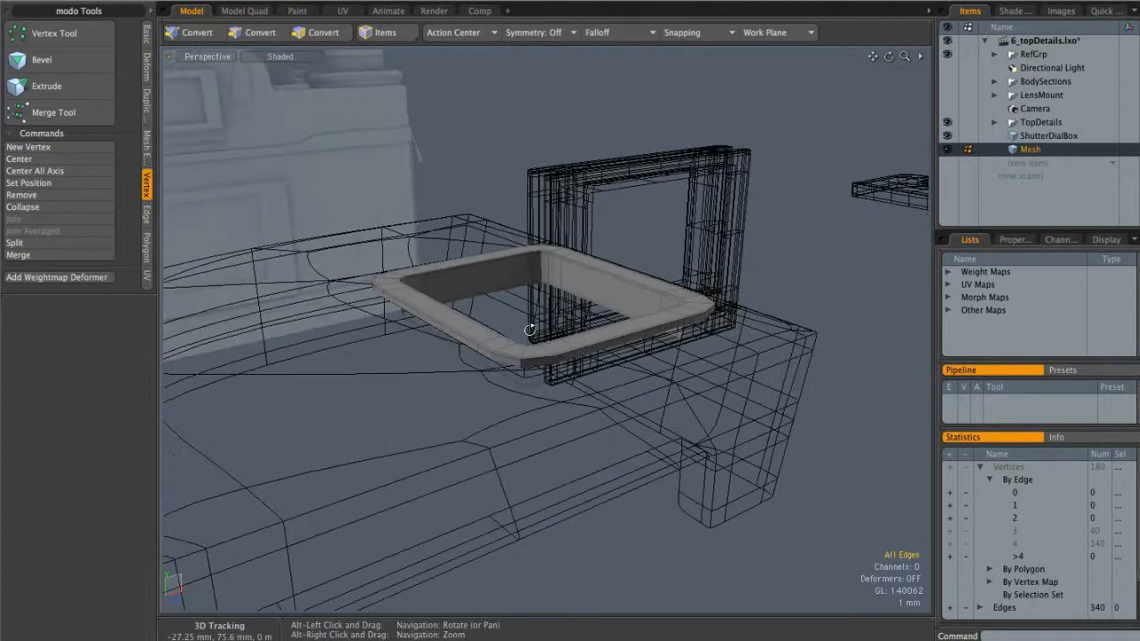
scroll(570, 356, "up", 3)
left_click_drag(577, 381, 610, 339, "alt")
left_click(592, 348)
key("alt+c")
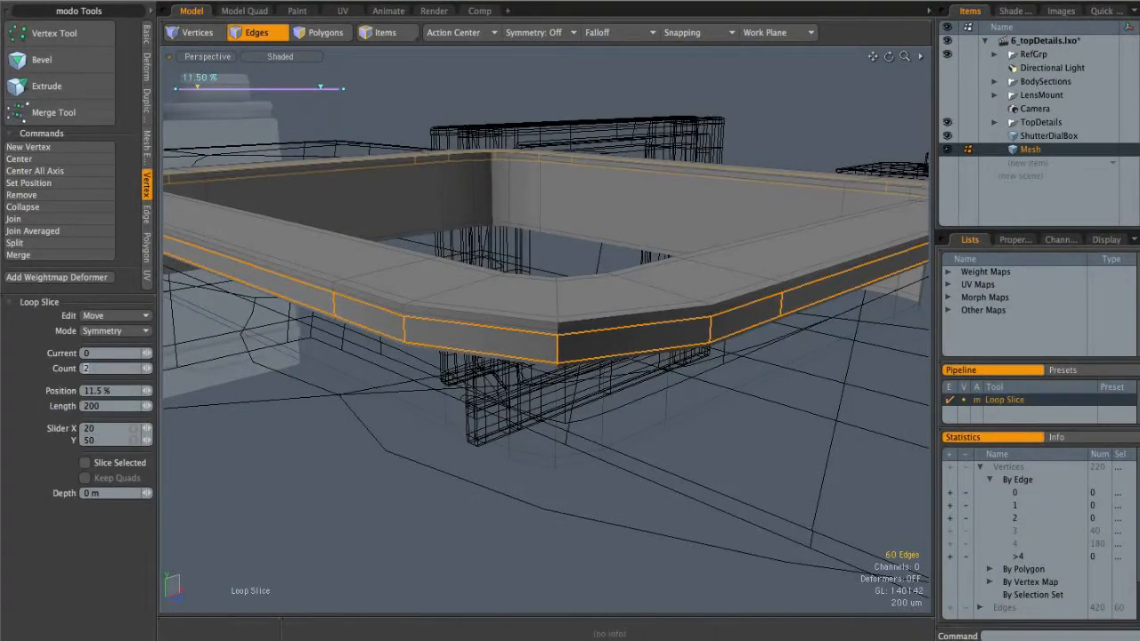
left_click(109, 331)
left_click(105, 319)
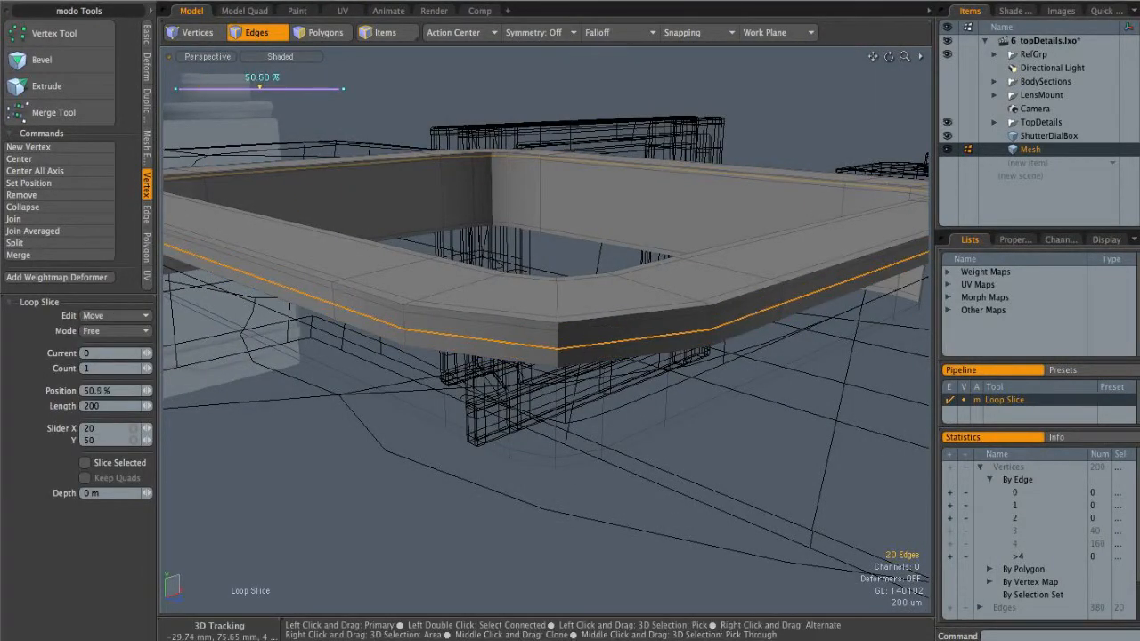
key("q")
left_click(606, 406)
Step: Select the lower row of outer wall polygons along the frame's dial-facing side and around its two corners
left_click_drag(606, 407, 659, 415, "alt")
key("ctrl+space")
left_click(612, 378)
scroll(625, 366, "down", 5)
scroll(598, 405, "down", 3)
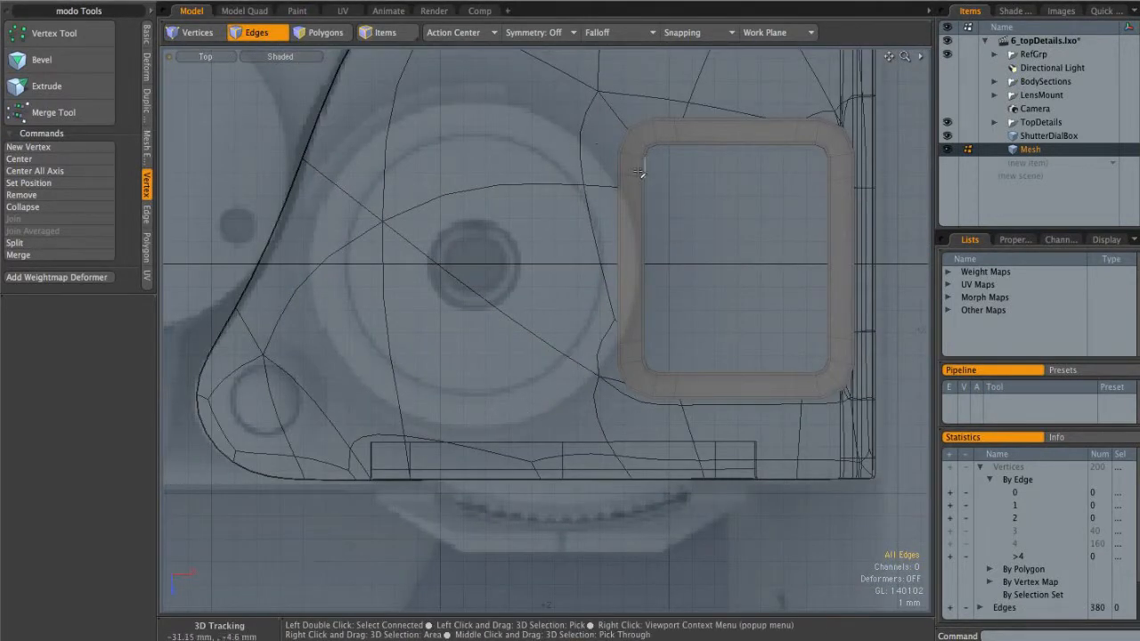
key("ctrl+space")
left_click(665, 219)
left_click_drag(666, 268, 646, 341, "alt")
scroll(673, 330, "up", 5)
key("3")
left_click_drag(521, 292, 476, 283, "alt")
left_click_drag(376, 298, 565, 349, "alt+shift")
key("ctrl+space")
left_click(557, 353)
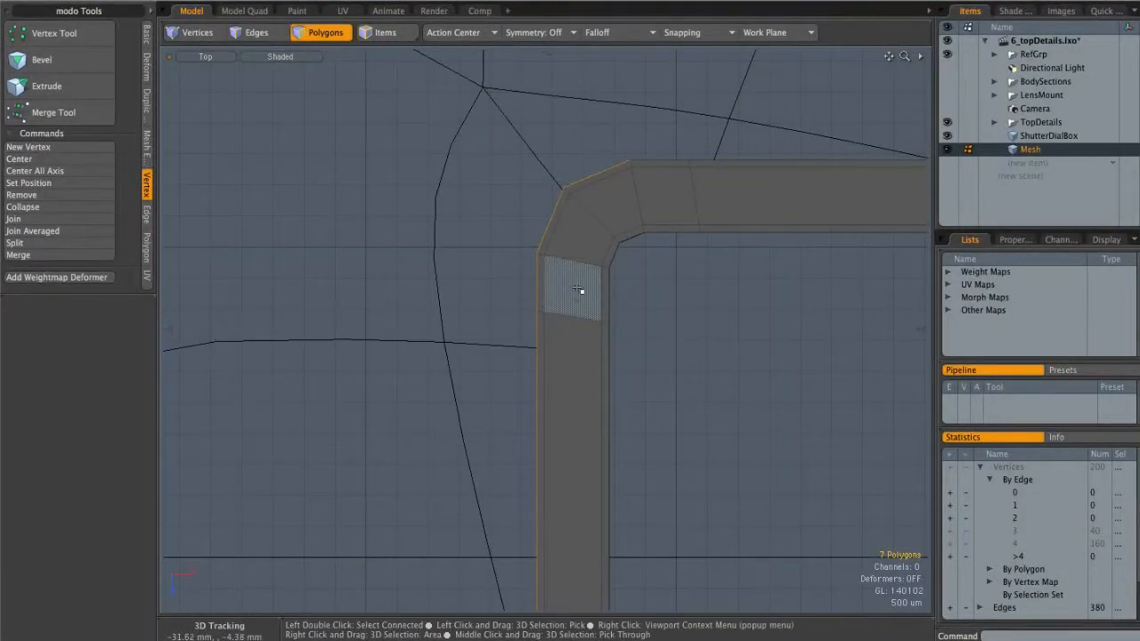
Step: Extrude the selected polygons by -120 um in X, extrude them again toward the dial's centre and flatten them to 0% X scale
key("shift+x")
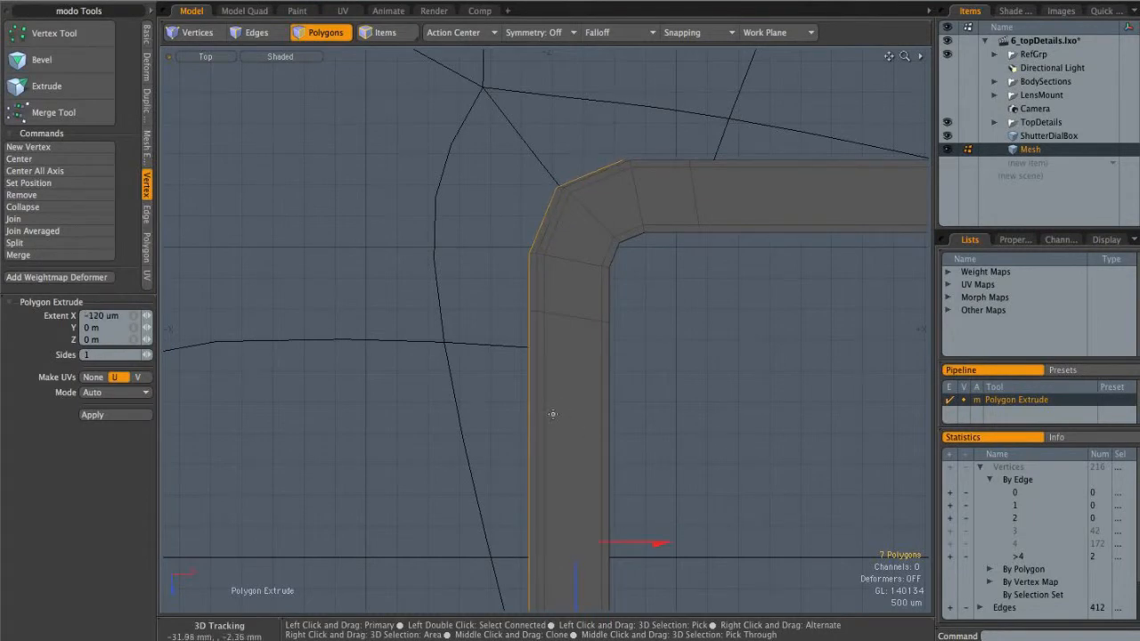
left_click_drag(608, 460, 744, 419, "alt+shift")
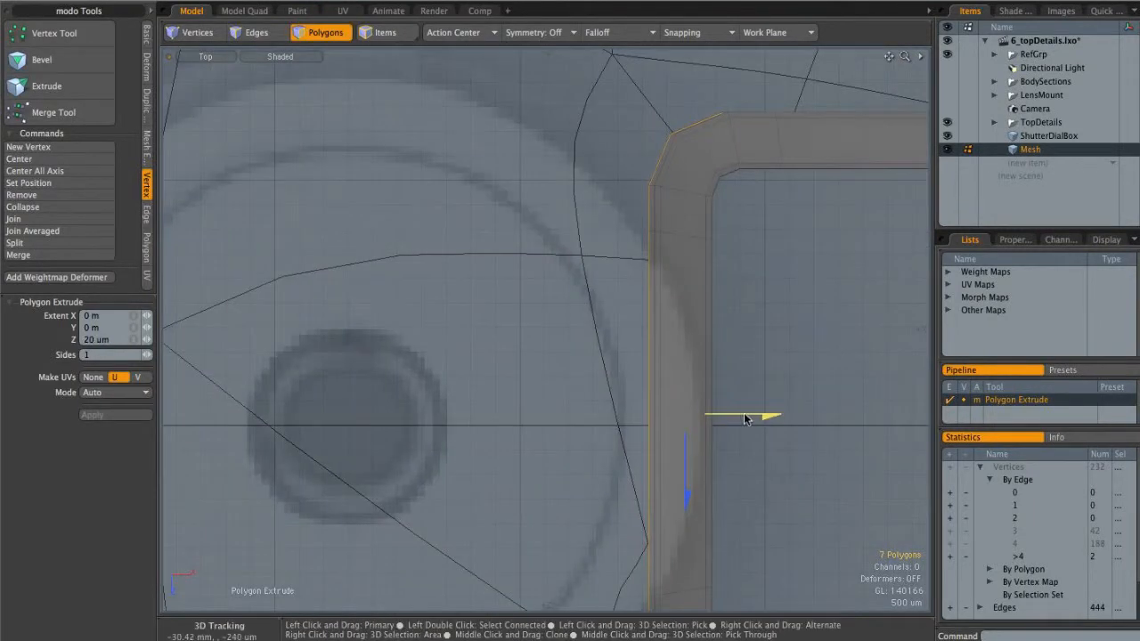
key("y")
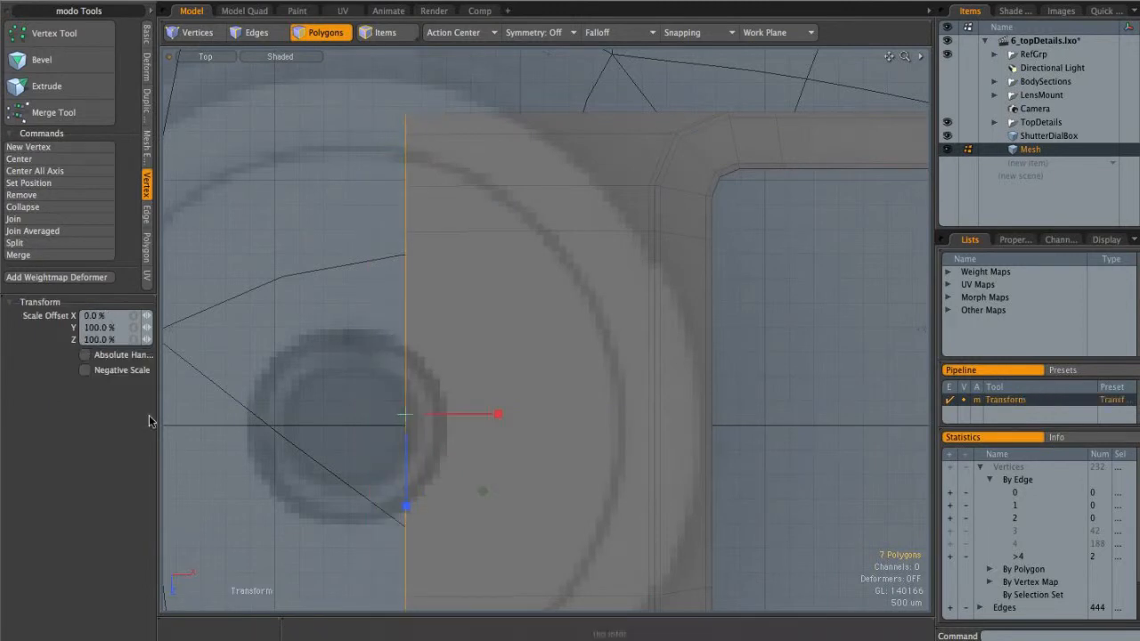
Step: Select the underside polygons of the extruded plate and delete them
key("ctrl+space")
left_click(516, 369)
left_click_drag(564, 380, 801, 302, "alt")
key("q")
left_click(488, 494)
left_click_drag(488, 494, 454, 213, "alt")
mouse_move(454, 214)
left_mouse_down("ctrl+alt")
mouse_move(524, 249)
mouse_move(456, 176)
mouse_move(431, 176)
mouse_move(508, 240)
left_mouse_up("ctrl+alt")
mouse_move(501, 327)
left_mouse_down()
mouse_move(486, 333)
mouse_move(496, 270)
mouse_move(448, 194)
mouse_move(485, 432)
mouse_move(479, 357)
left_mouse_up()
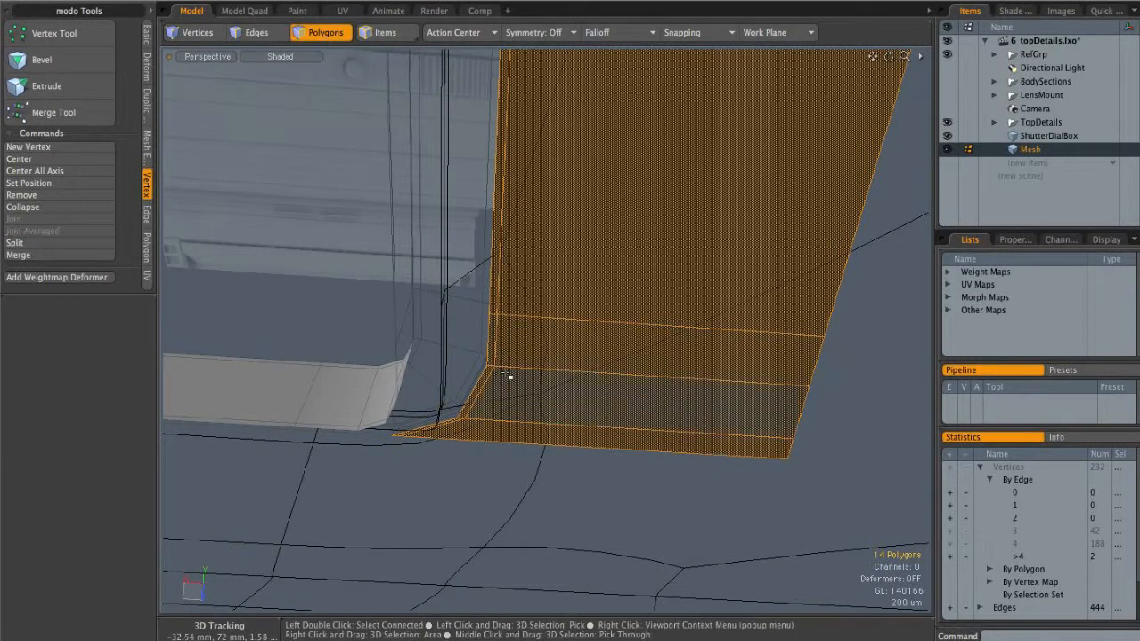
key("Delete")
Step: Add a single loop slice across the extruded plate, close to its free end
left_click_drag(629, 224, 614, 356, "alt")
key("2")
left_click(684, 390)
key("alt+c")
left_click(682, 389)
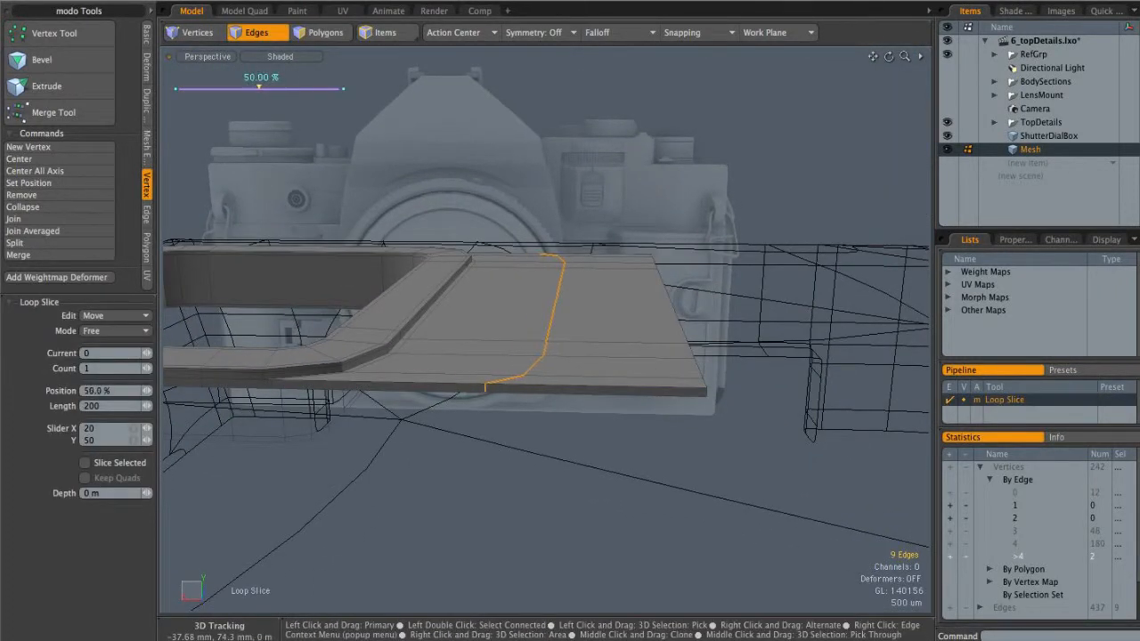
key("space")
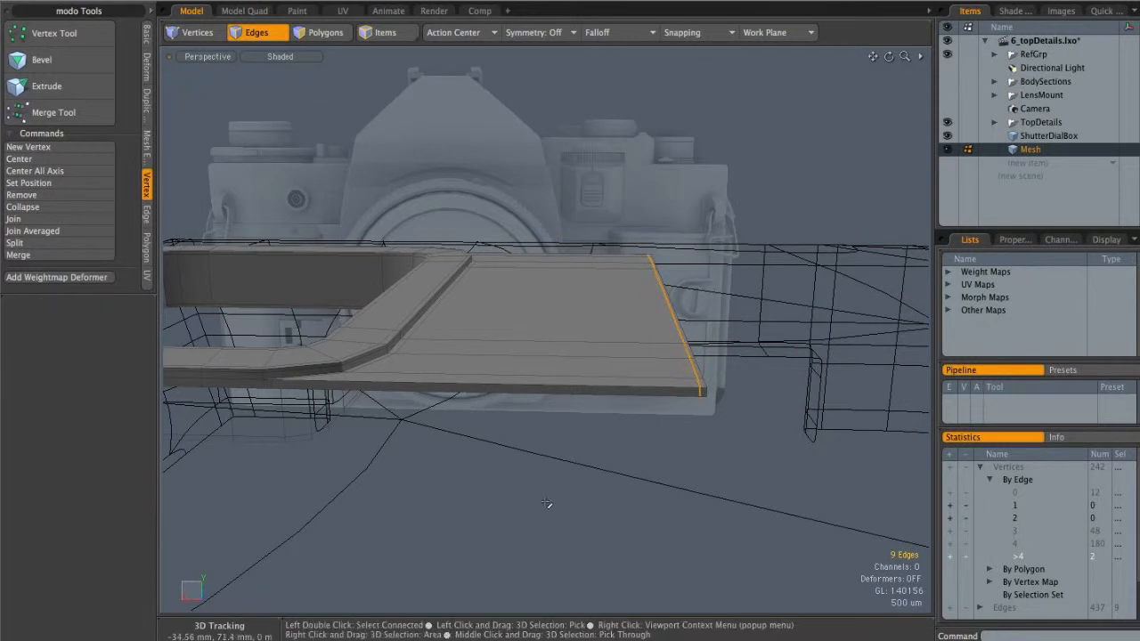
Step: Loop slice the frame's side wall on both sides of the plate joint, at 20% in the upper band and 24% in the lower
left_click_drag(595, 406, 583, 296, "alt")
left_click_drag(583, 296, 675, 296, "ctrl+alt")
left_click_drag(595, 323, 636, 321, "ctrl+alt")
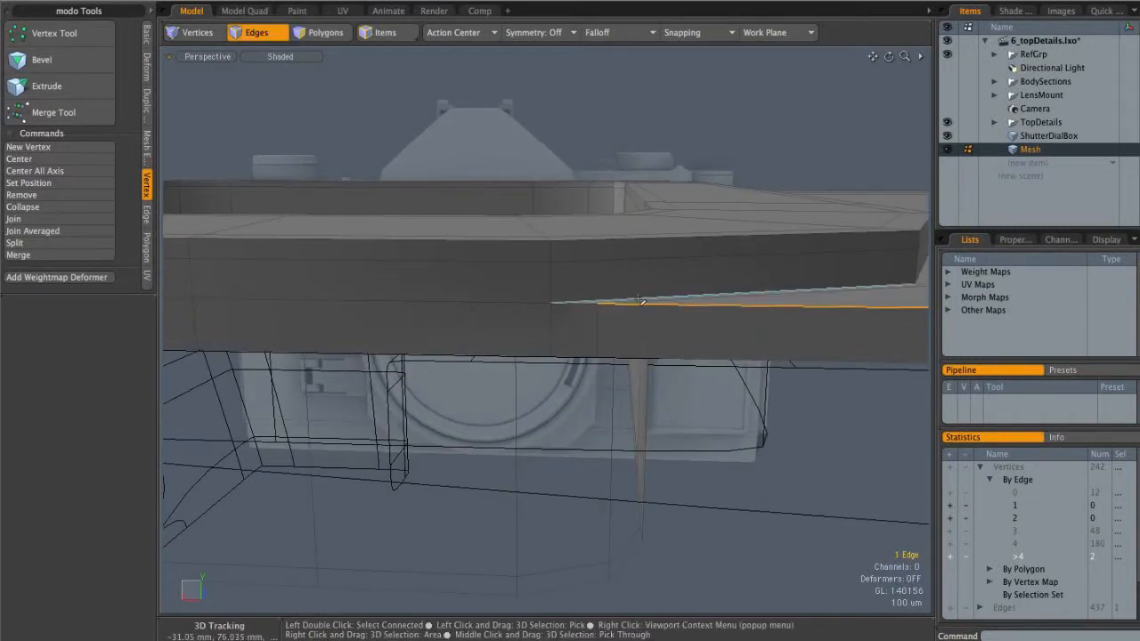
key("alt+c")
left_click(565, 292)
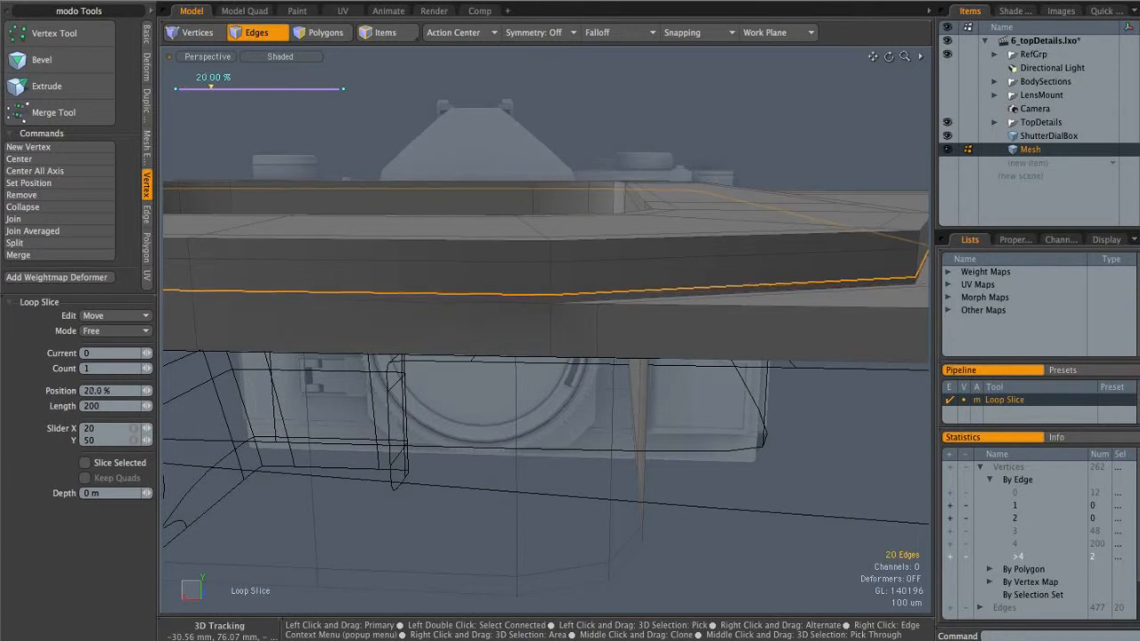
key("q")
left_click(551, 331)
key("alt+c")
left_click(551, 328)
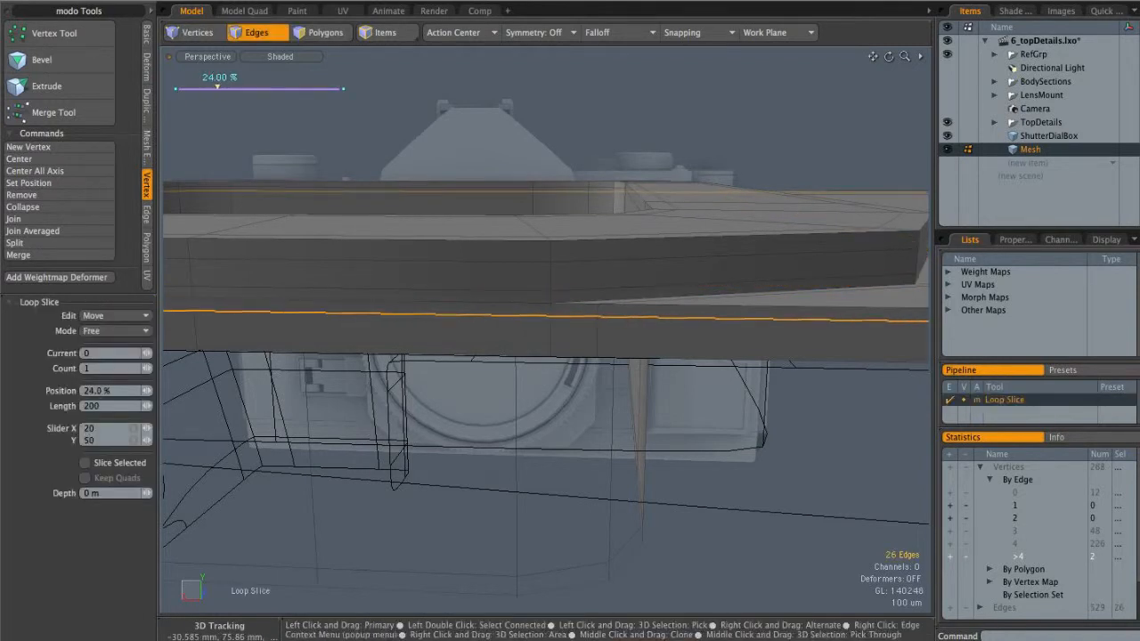
Step: Finish the loop slice and turn on subdivision smoothing for the window frame mesh
key("q")
left_click(620, 412)
key("Tab")
left_click_drag(757, 358, 380, 310, "alt")
left_click_drag(546, 326, 543, 383, "alt")
Step: Move the frame geometry from the Mesh item into the ShutterDialBox item by cutting it out
key("3")
left_click(686, 330)
left_click_drag(685, 330, 753, 290, "alt")
left_click(1047, 137, "shift")
mouse_move(698, 345)
left_mouse_down("alt")
mouse_move(675, 355)
mouse_move(689, 306)
mouse_move(702, 321)
mouse_move(641, 270)
mouse_move(579, 377)
mouse_move(577, 473)
mouse_move(656, 312)
mouse_move(680, 302)
mouse_move(680, 313)
left_mouse_up("alt")
left_click(1044, 149)
key("super+x")
left_click(1049, 138)
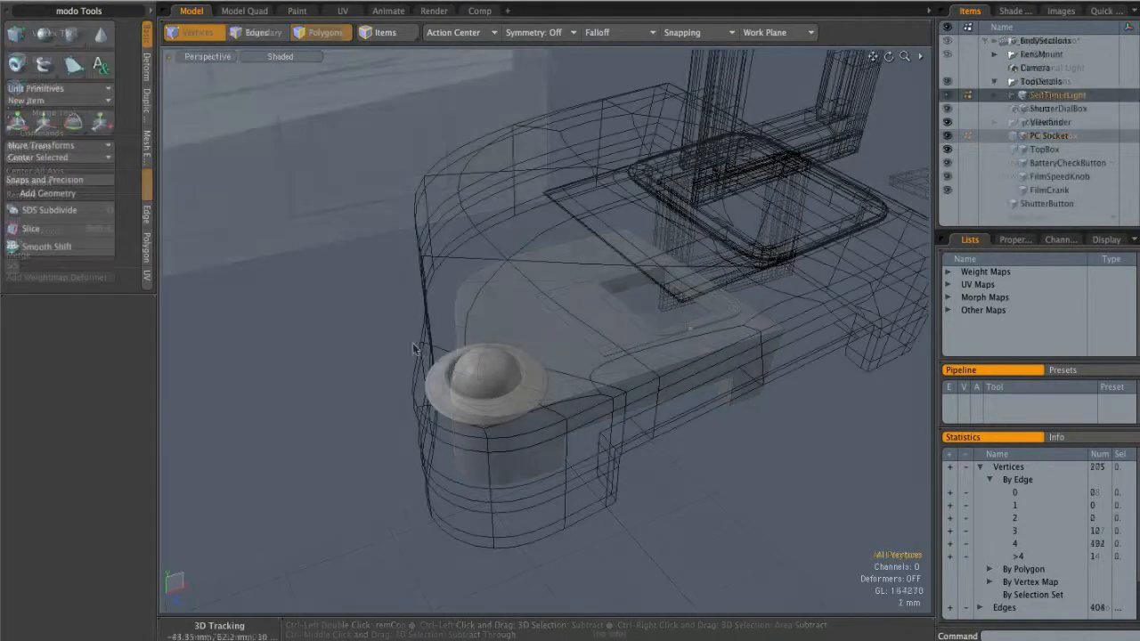
Step: Examine the self-timer light's dome and surrounding ring in perspective and from above
left_click_drag(206, 403, 447, 341, "alt")
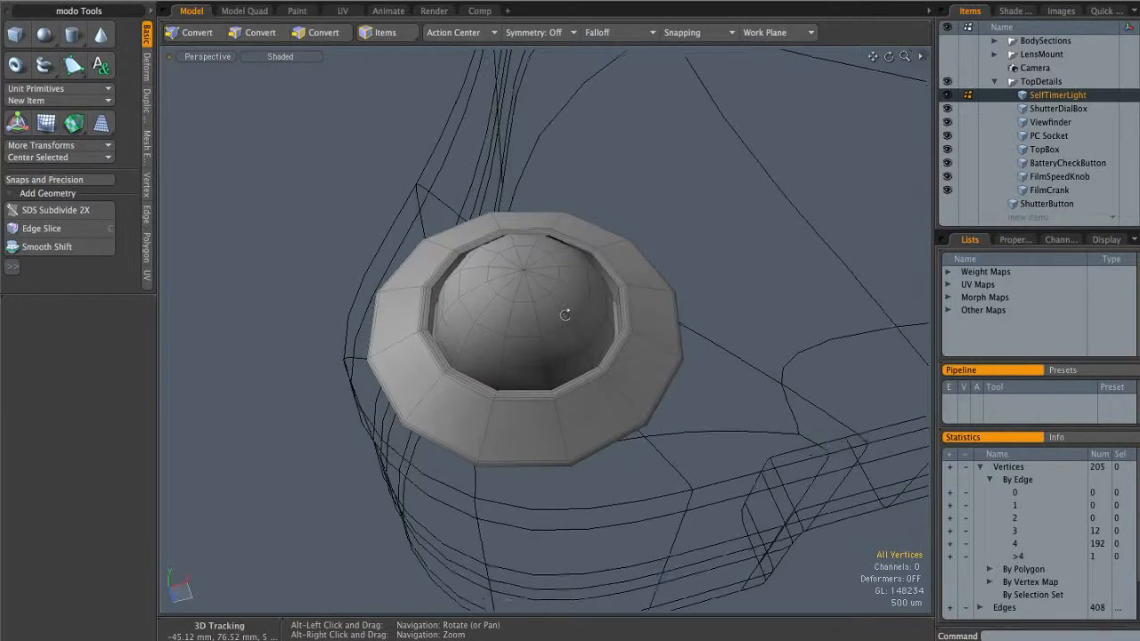
left_click_drag(566, 305, 437, 265, "alt")
left_click_drag(442, 326, 445, 153, "alt")
left_click_drag(483, 416, 503, 394, "alt")
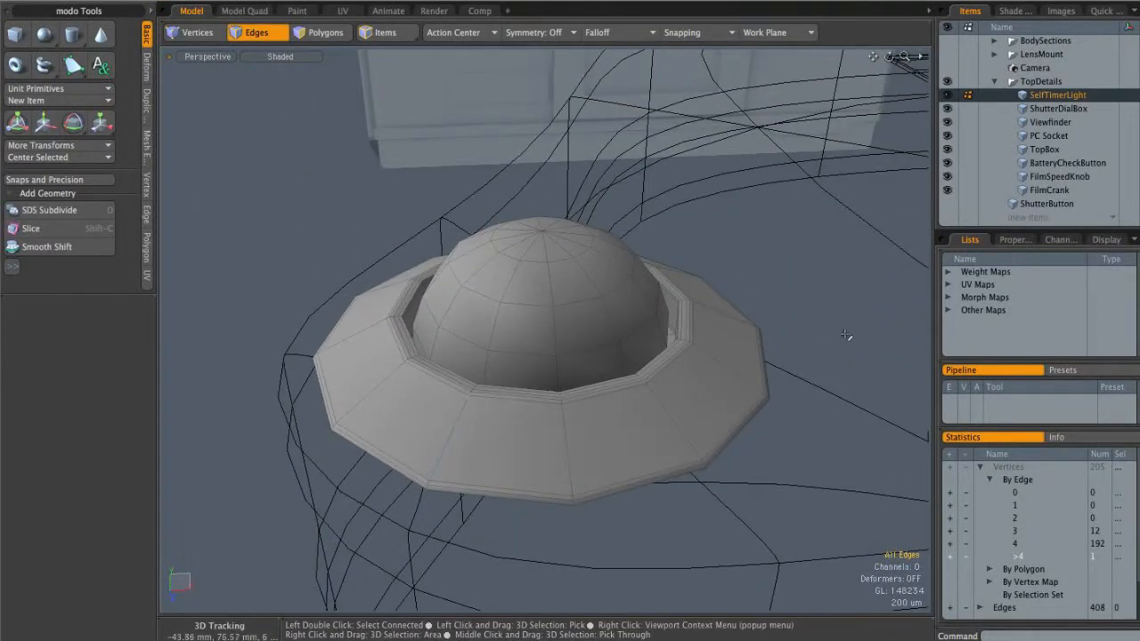
left_click_drag(587, 382, 561, 374, "alt")
left_click_drag(659, 361, 563, 376, "ctrl+alt")
key("ctrl+space")
left_click(563, 335)
key("2")
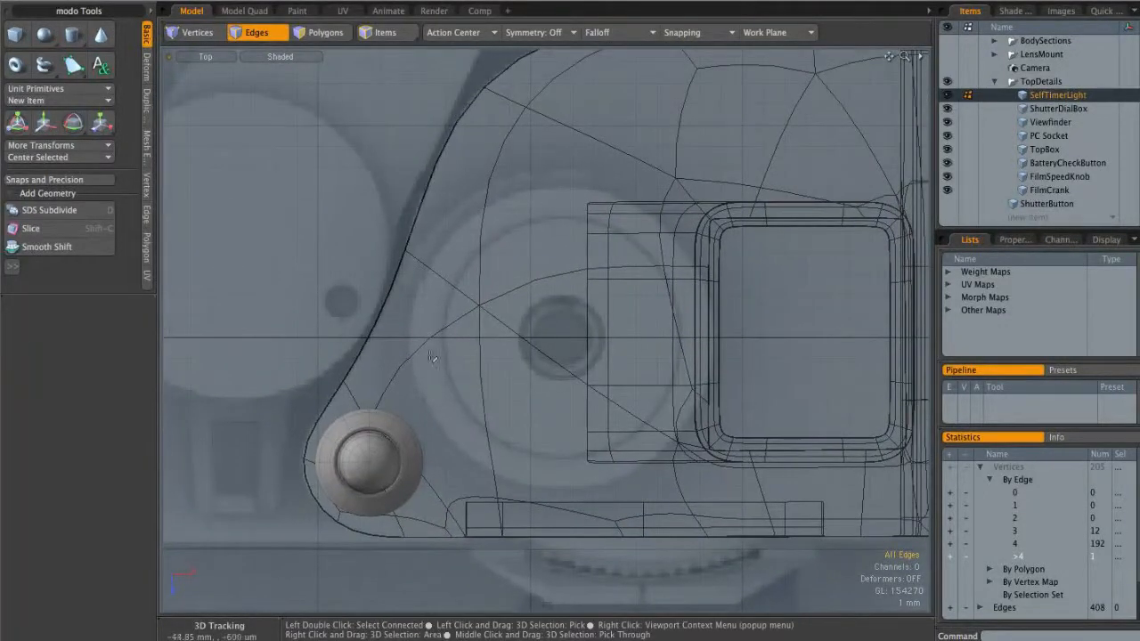
left_click_drag(492, 310, 453, 293, "alt+shift")
Step: Make the ShutterButton item active and turn on vertex display in the top view
left_click(1046, 206)
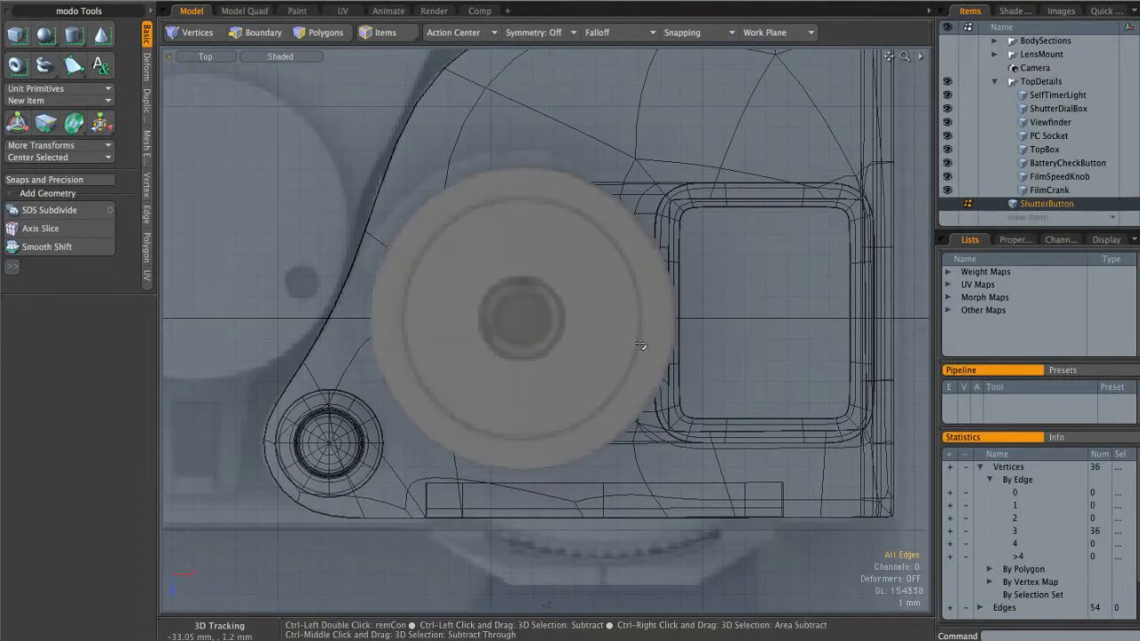
key("ctrl+space")
left_click(675, 318)
mouse_move(647, 337)
left_mouse_down("alt")
mouse_move(631, 312)
mouse_move(623, 179)
mouse_move(593, 209)
mouse_move(593, 279)
mouse_move(406, 312)
left_mouse_up("alt")
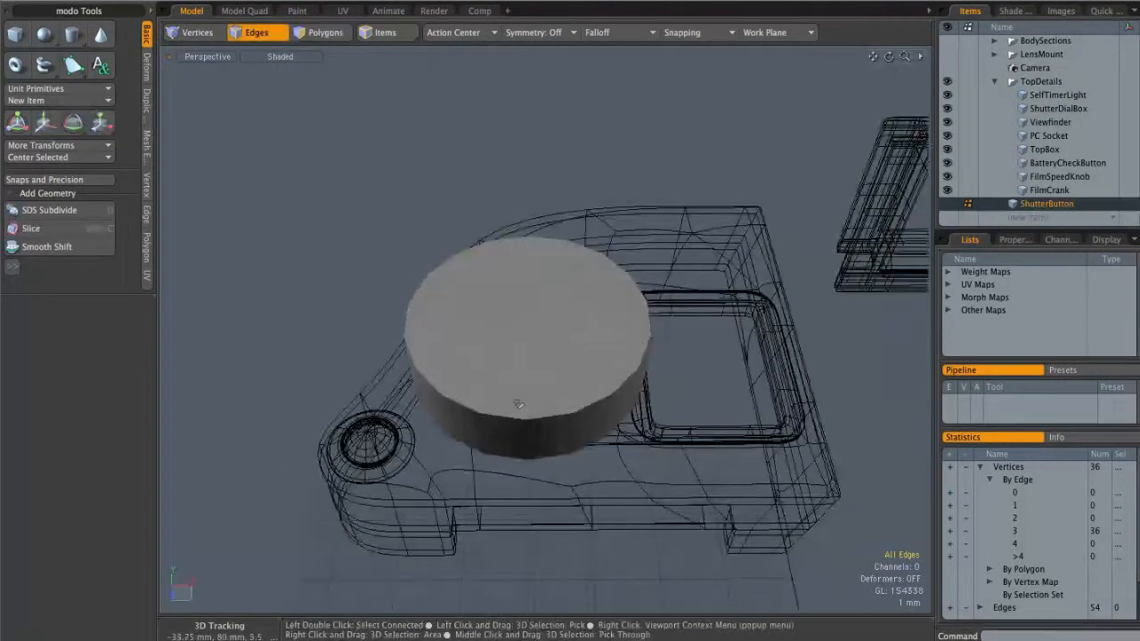
key("ctrl+space")
left_click(537, 276)
key("3")
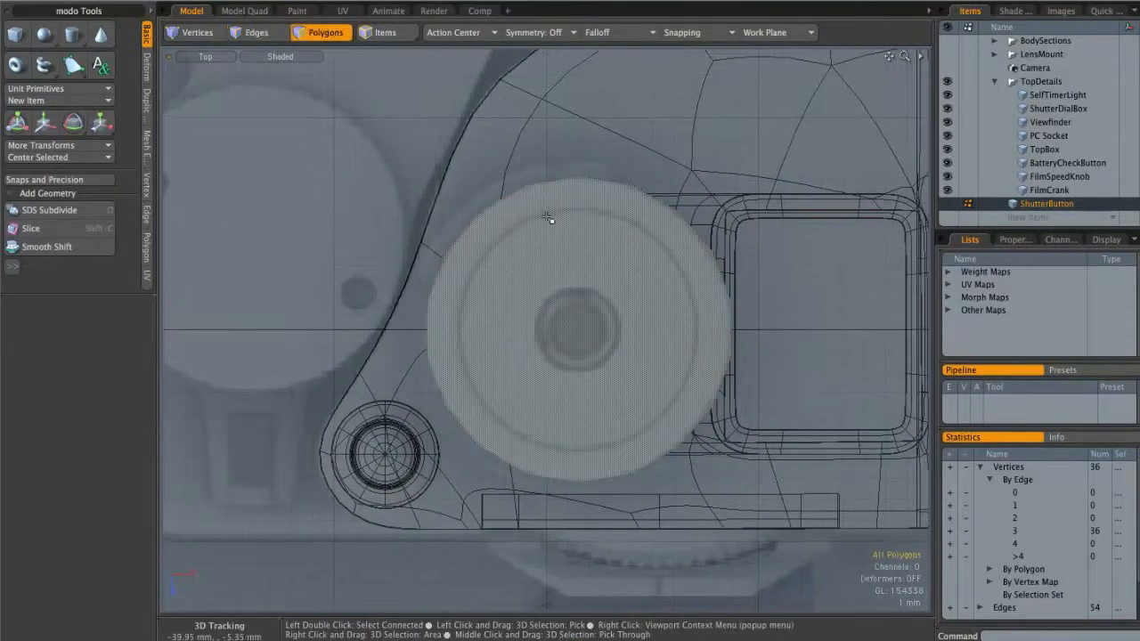
left_click(294, 57)
mouse_move(293, 187)
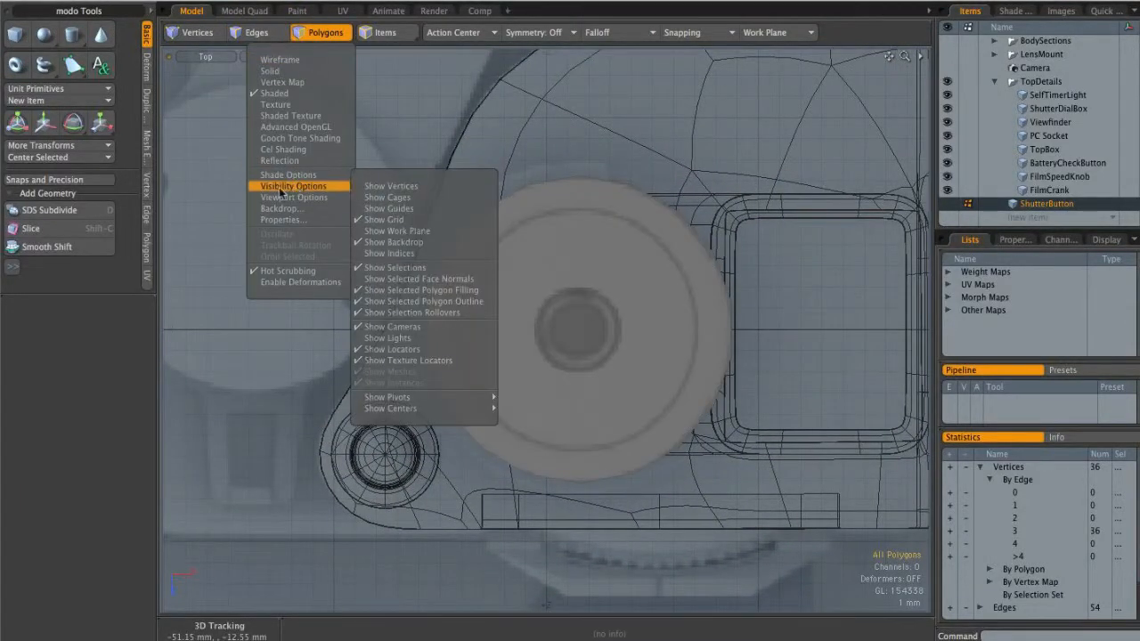
left_click(390, 187)
Step: Rotate all polygons of the shutter button cylinder by about 12.2° around Y
left_click(554, 269)
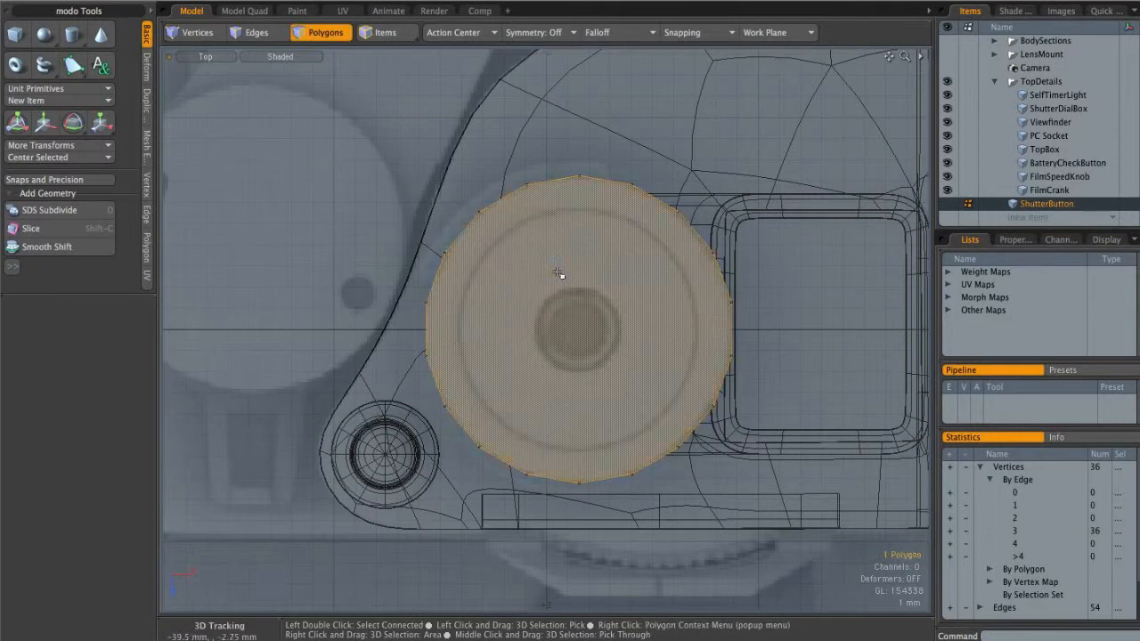
scroll(570, 272, "up", 2)
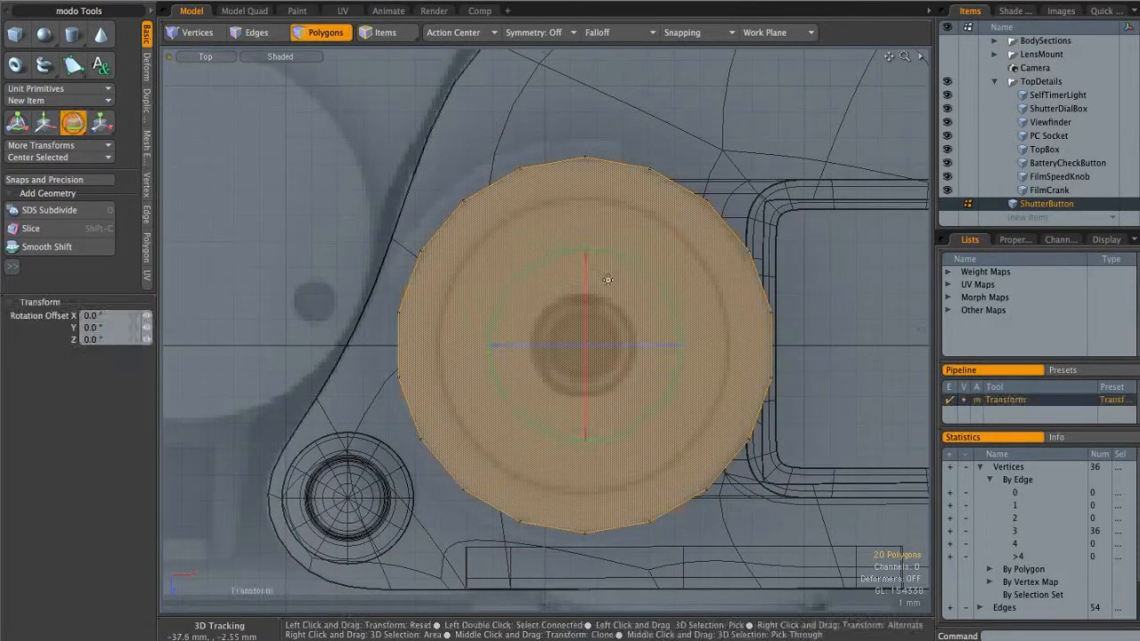
key("e")
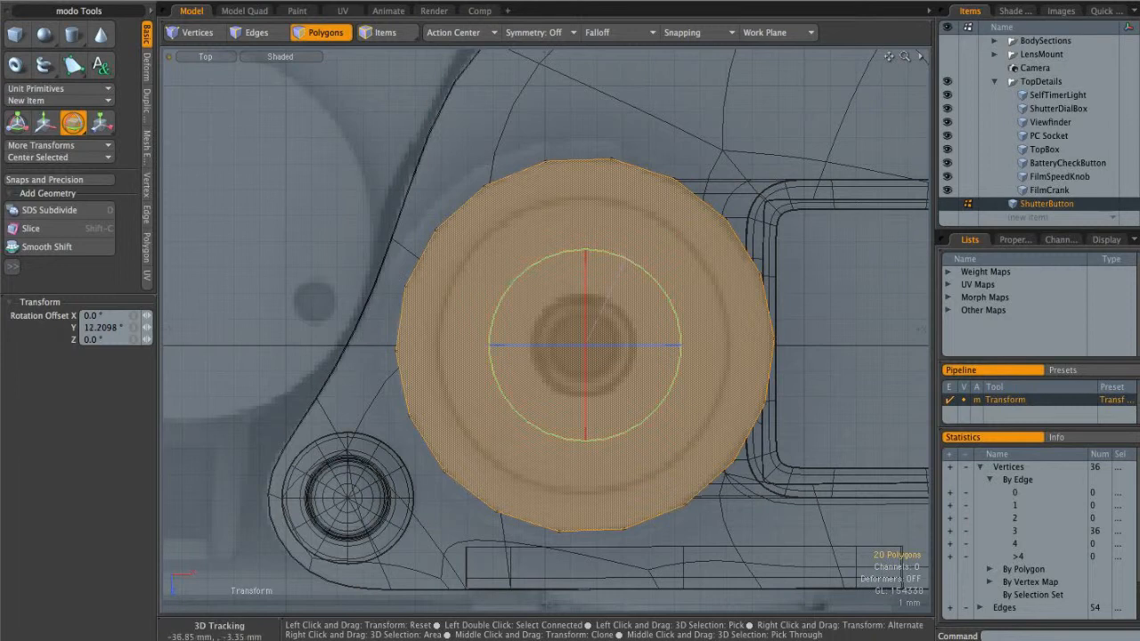
key("q")
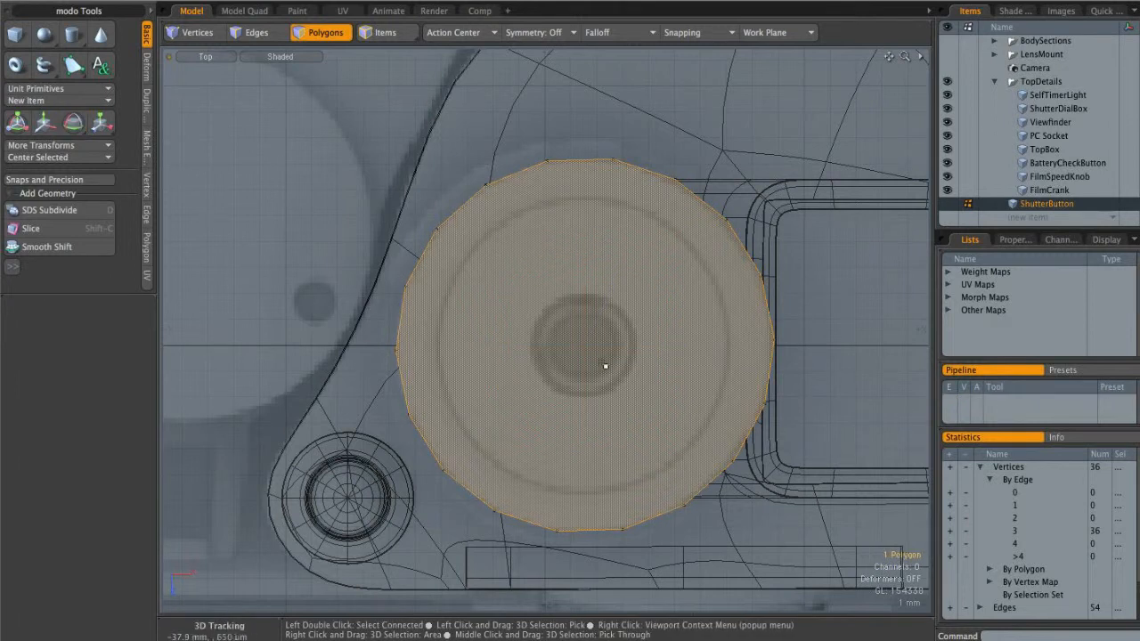
Step: Inset the button's top polygon in successive bevels to match the reference's outer groove and central hole
key("b")
left_click_drag(606, 346, 704, 344)
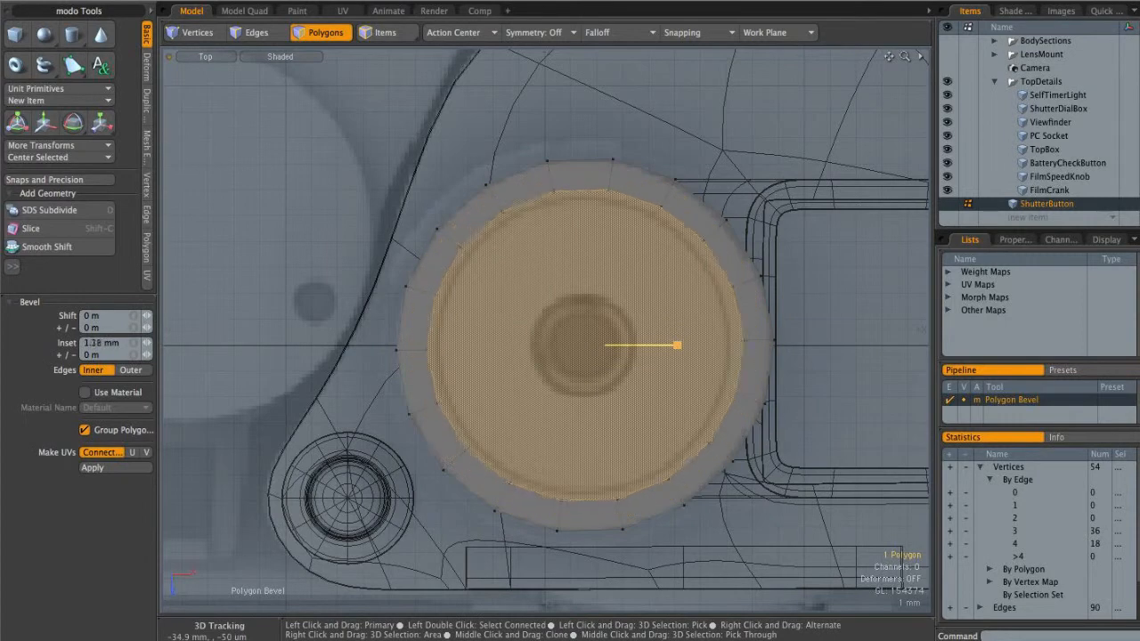
left_click(675, 346)
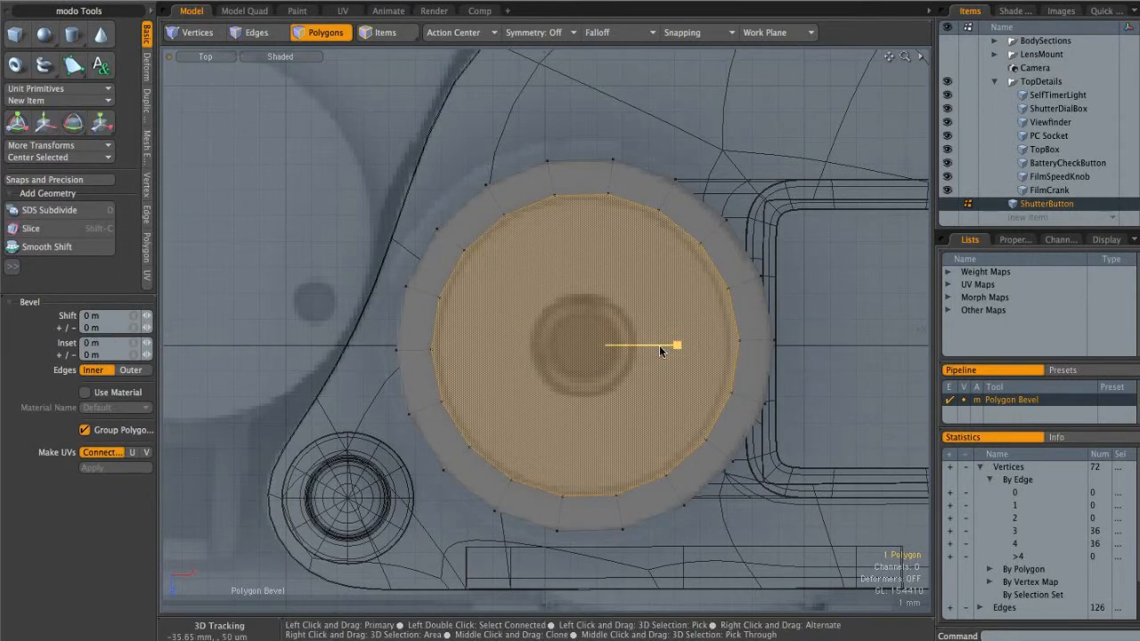
left_click_drag(676, 344, 676, 345)
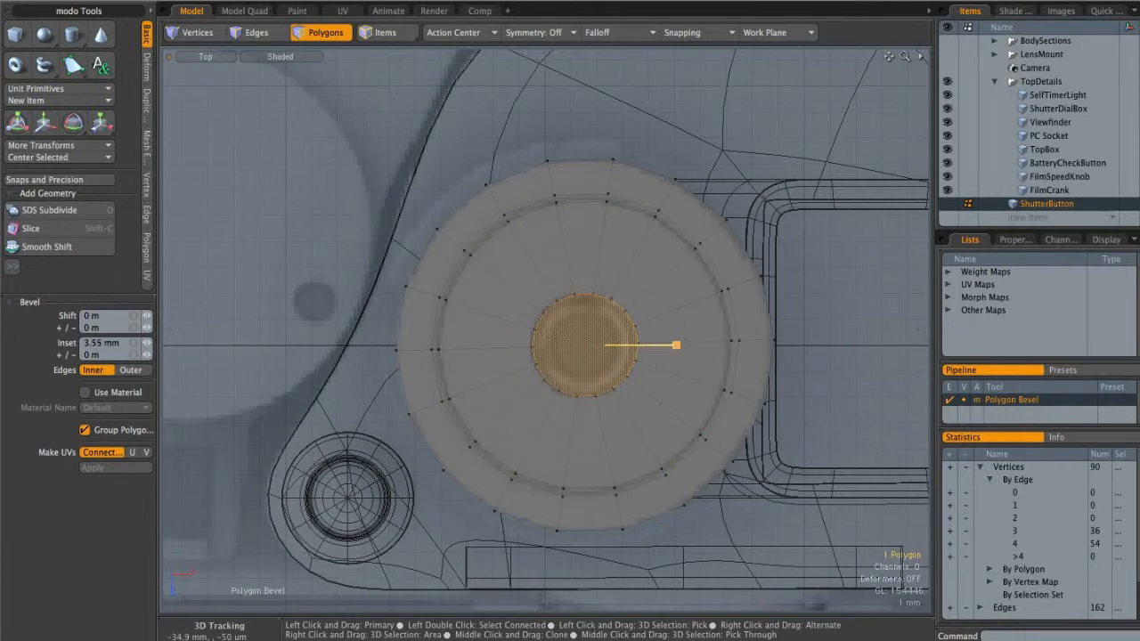
Step: Inset the central polygon by 185 um in perspective view and sink it with a bevel shift of about -3.755 mm
key("ctrl+space")
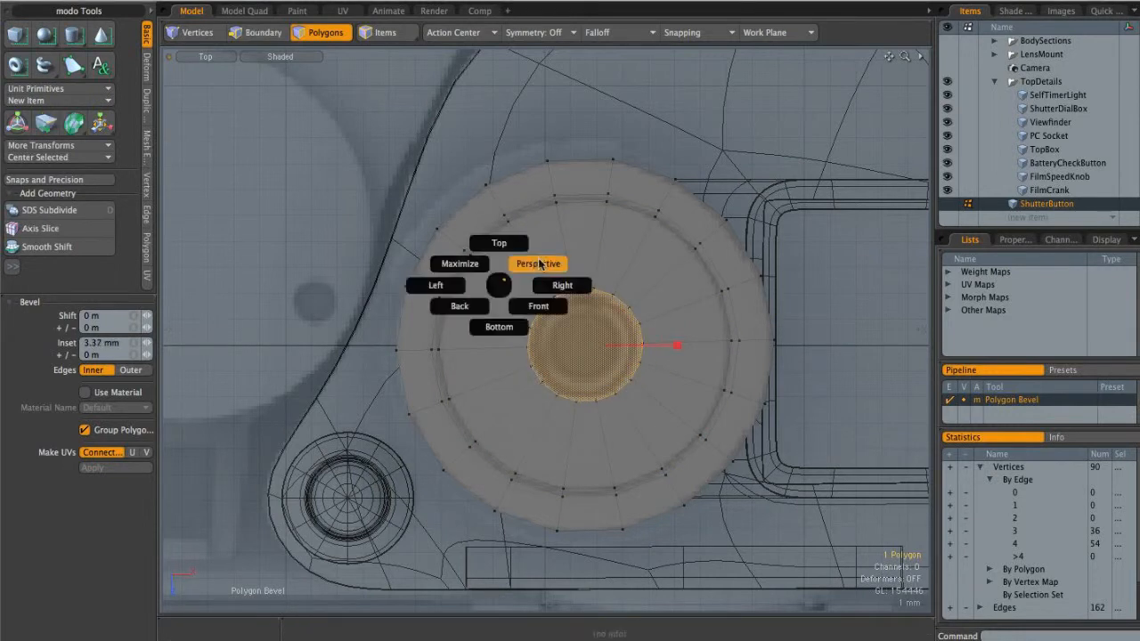
left_click(537, 262)
right_click(576, 364)
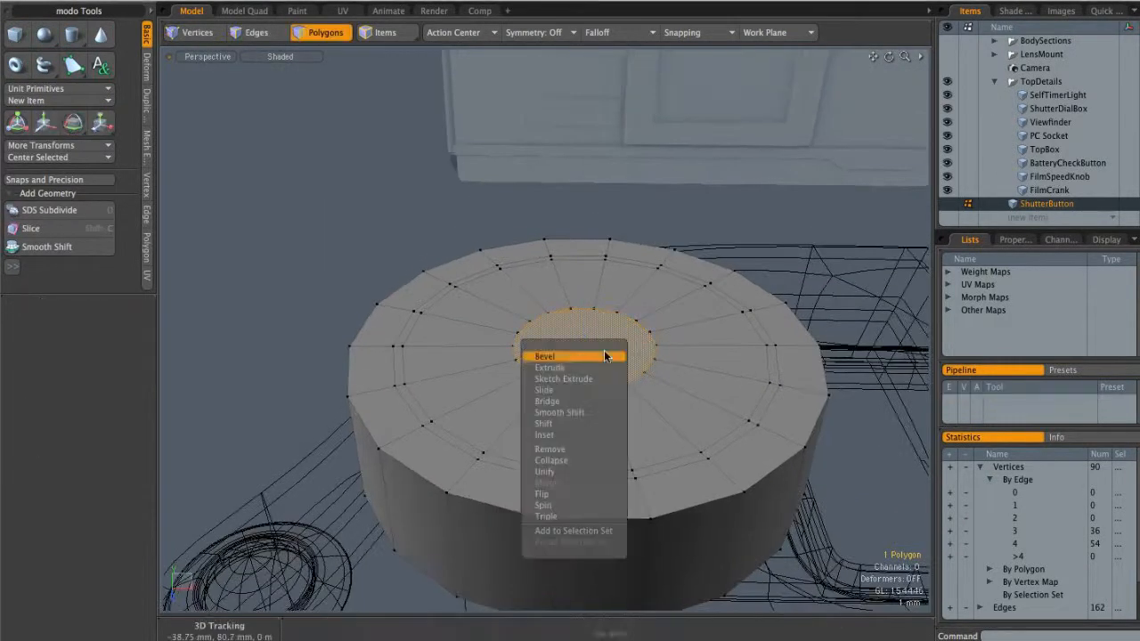
left_click(604, 329)
key("b")
left_click(593, 343)
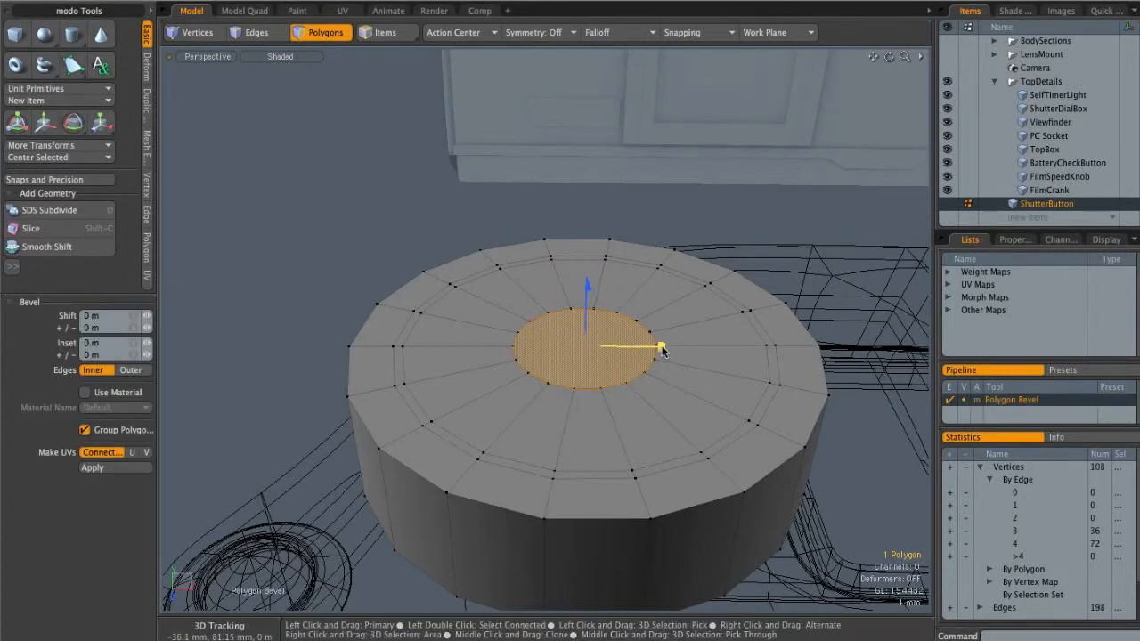
left_click(662, 348)
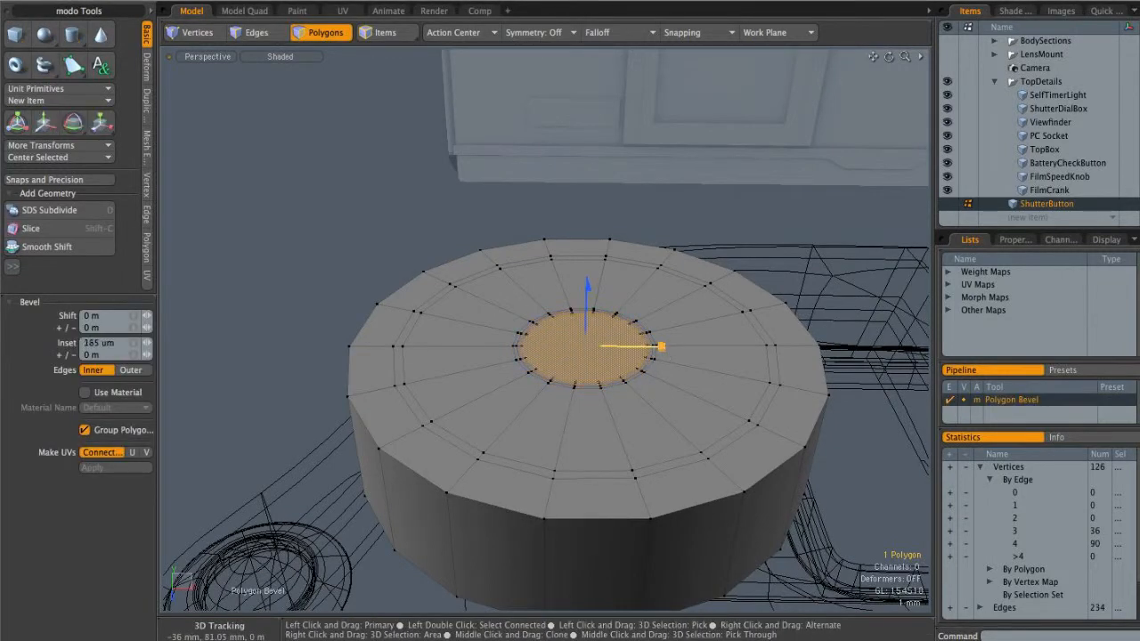
left_click(660, 352)
left_click(657, 355)
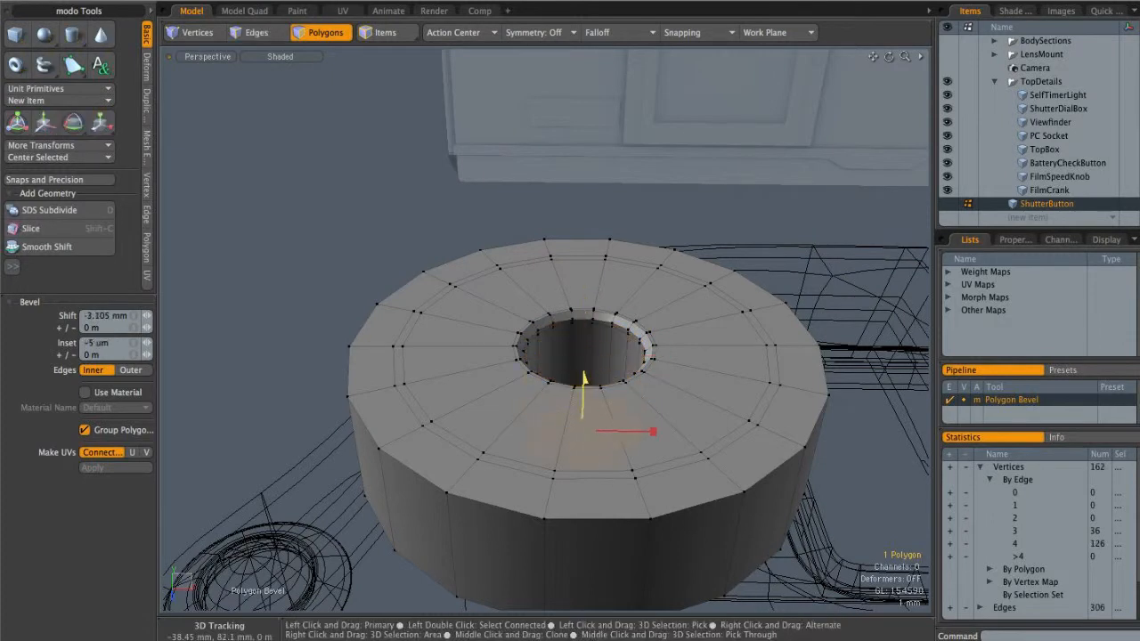
left_click_drag(619, 402, 601, 378, "alt")
right_click_drag(601, 379, 631, 398, "alt")
left_click_drag(631, 398, 643, 303, "alt")
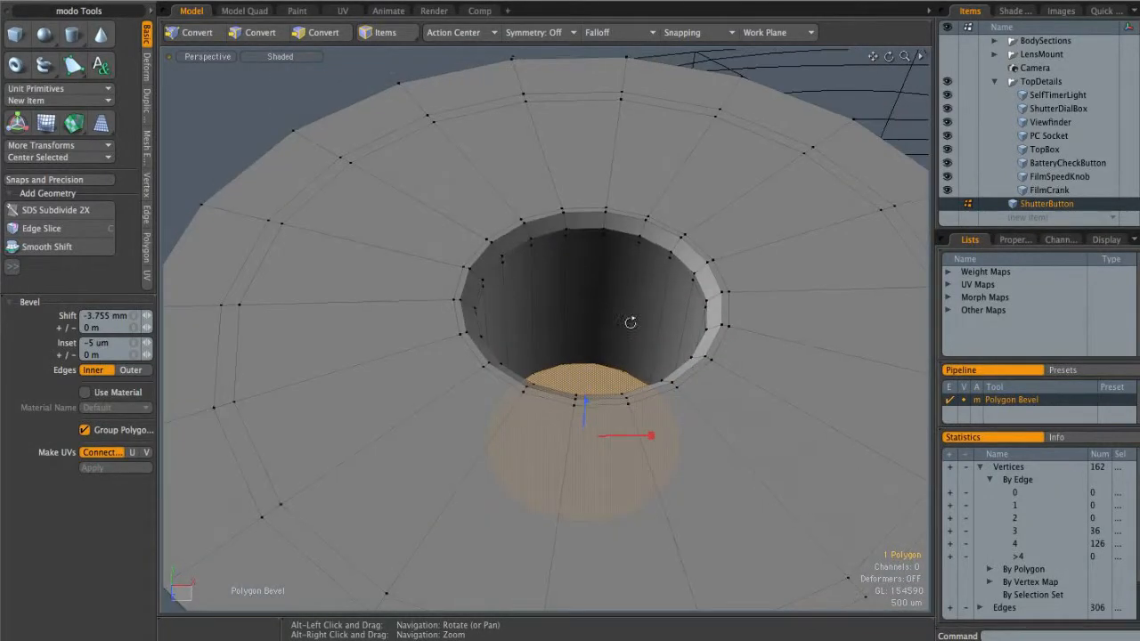
Step: Bevel the hole's floor polygon inward, ending with a 185 um inset, and join its vertices into one centre point
left_click(593, 387, "shift")
left_click_drag(594, 386, 585, 408)
left_click_drag(585, 407, 595, 442, "alt")
left_click(637, 415, "shift")
left_click_drag(643, 412, 645, 413)
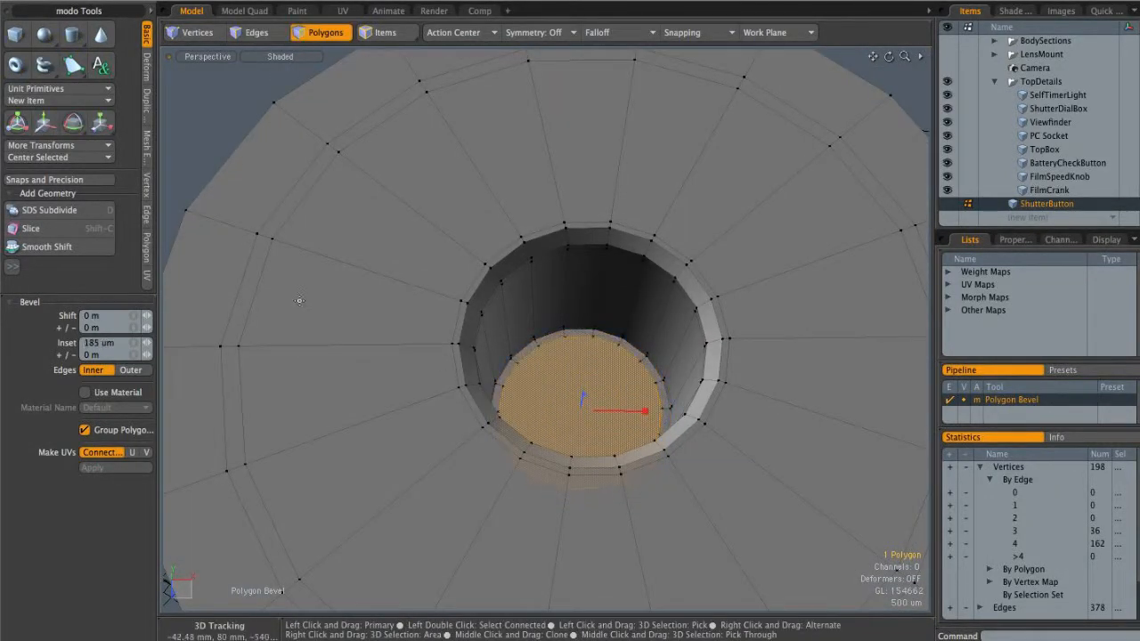
left_click(147, 183)
left_click(32, 230)
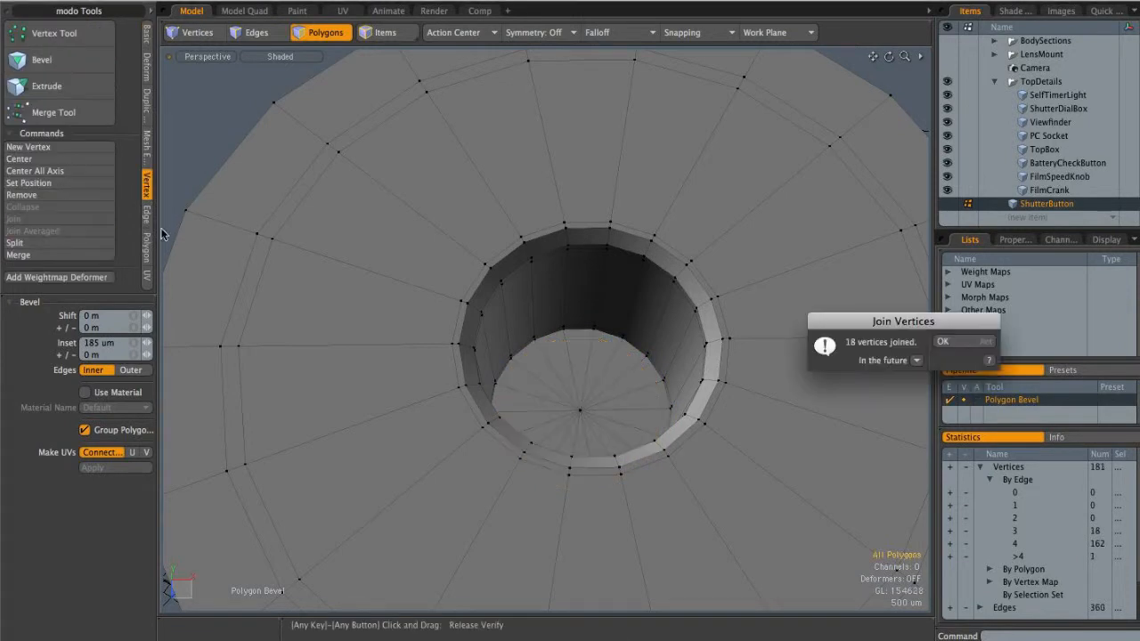
left_click(942, 341)
key("q")
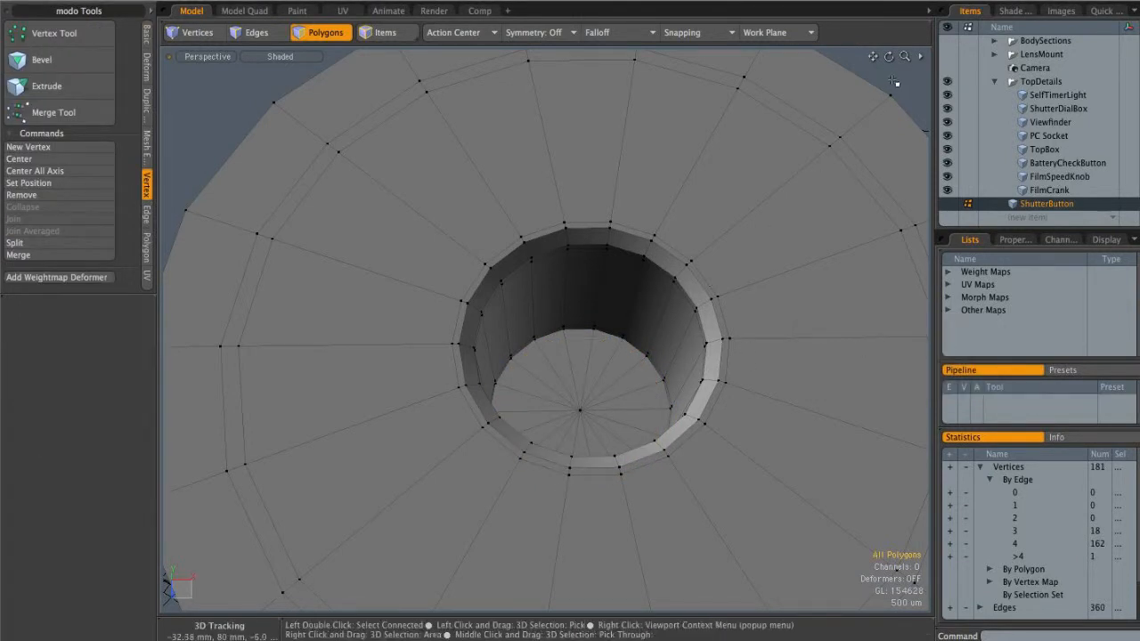
Step: Select the narrow ring of polygons on the button's top and bevel it down with a -1 mm shift
key("Tab")
left_click_drag(665, 352, 657, 390, "alt")
left_click_drag(592, 372, 557, 393, "alt")
scroll(573, 341, "down", 4)
key("Tab")
left_click_drag(432, 304, 473, 257)
key("l")
left_click_drag(594, 321, 610, 278, "alt")
key("b")
scroll(603, 238, "up", 4, "alt")
left_click(611, 237, "shift")
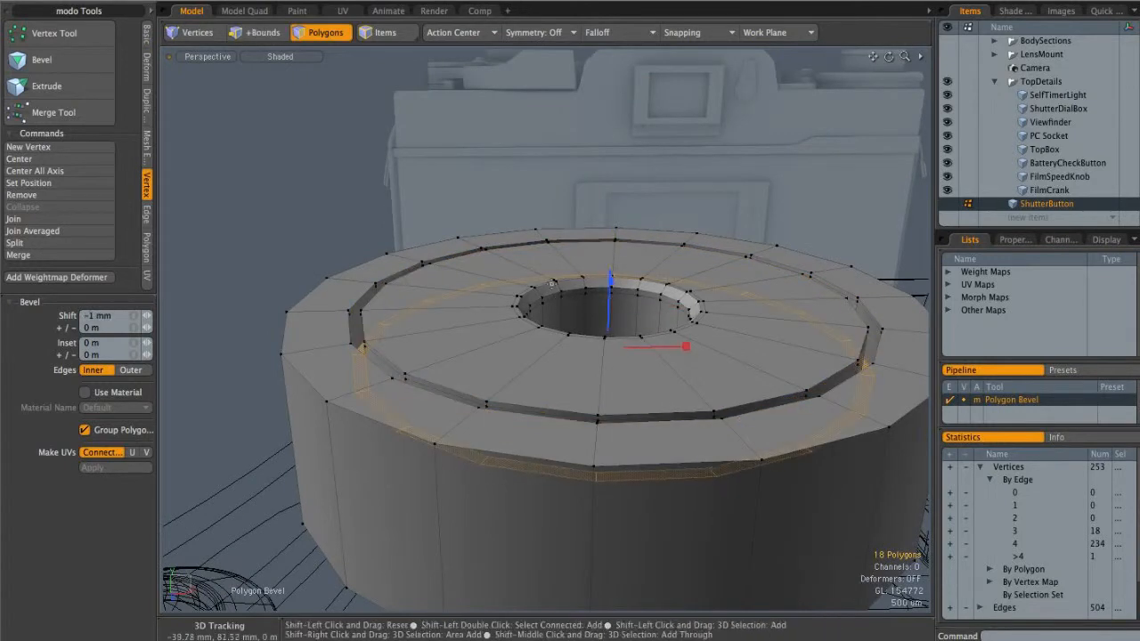
key("space")
left_click(692, 184)
Step: Loop slice the button's outer rim with two symmetrical cuts at 14%
key("Tab")
left_click_drag(648, 267, 588, 305, "alt")
scroll(633, 311, "down", 3, "alt")
left_click_drag(517, 350, 567, 234, "alt")
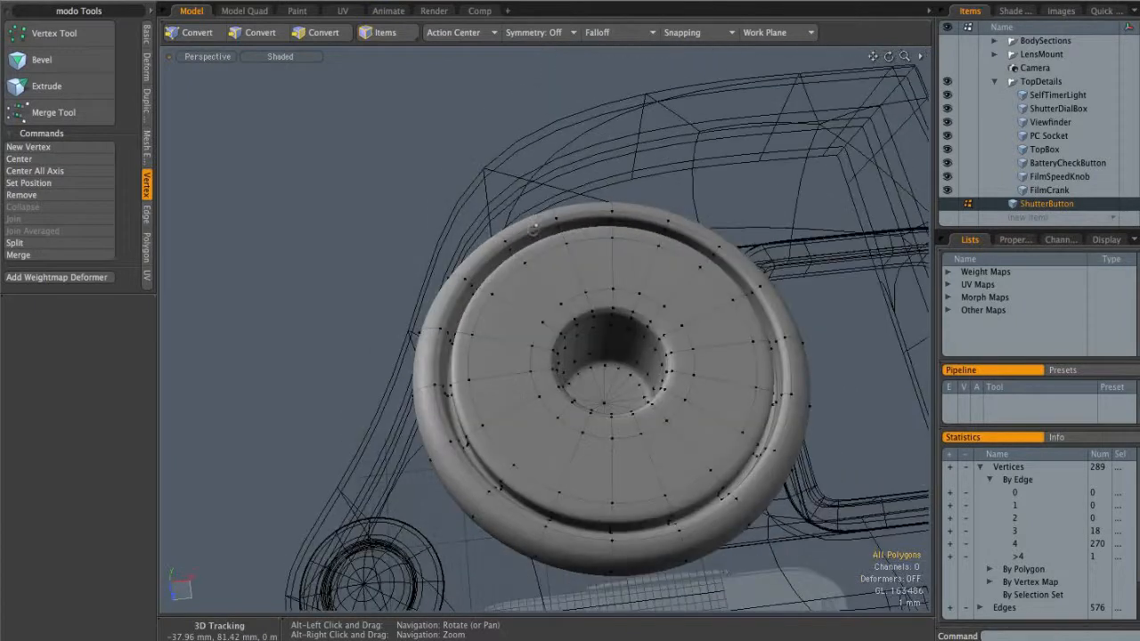
key("Tab")
left_click_drag(500, 358, 526, 272, "alt")
left_click_drag(550, 352, 527, 331, "alt")
scroll(517, 314, "up", 4, "alt")
key("2")
left_click(424, 300)
key("alt+c")
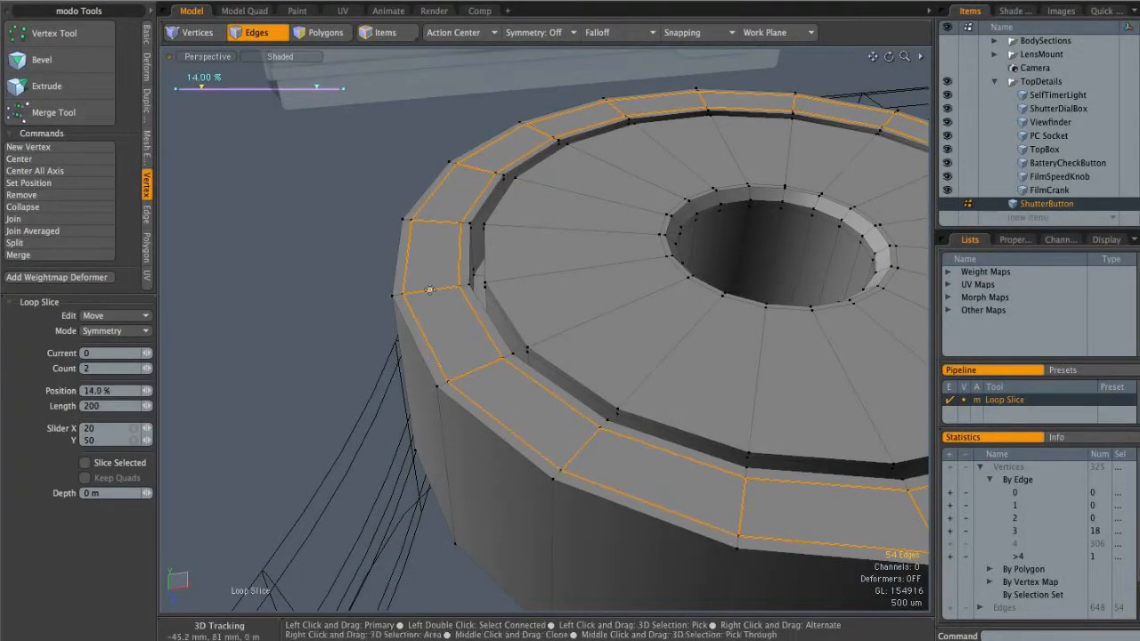
key("space")
Step: Add one free loop slice at 96% on the inner disc, close to the groove
mouse_move(617, 271)
left_mouse_down("alt+shift")
mouse_move(560, 318)
mouse_move(628, 259)
left_mouse_up("alt+shift")
scroll(629, 259, "up", 2, "alt")
left_click(463, 277)
key("alt+c")
left_click_drag(465, 278, 451, 279)
left_click(110, 332)
left_click(112, 323)
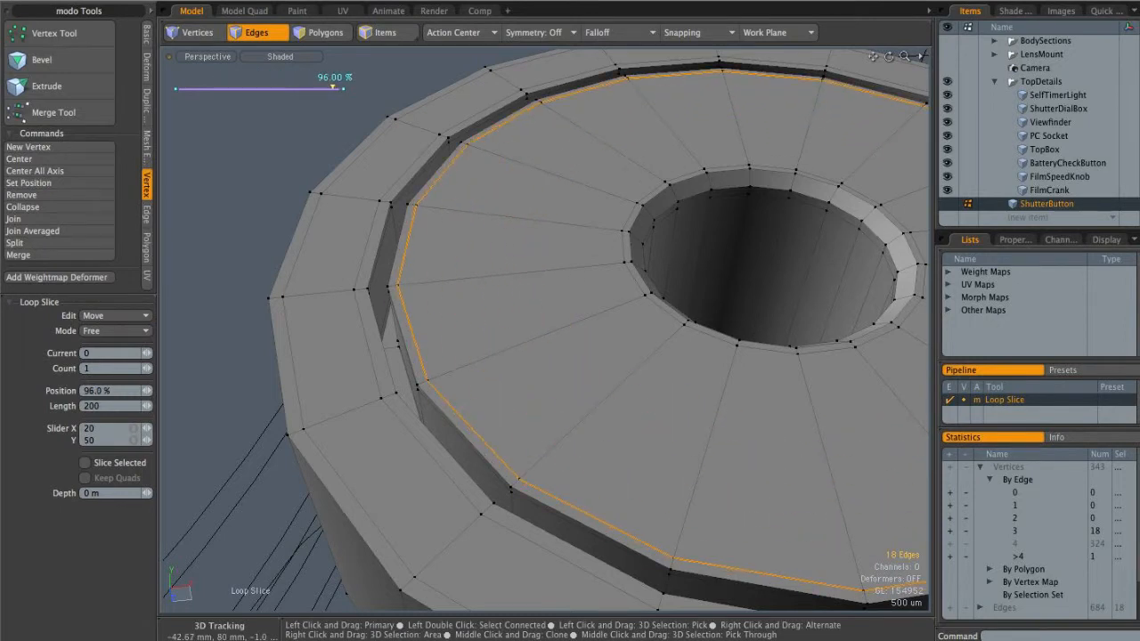
key("q")
Step: Preview the shutter button with subdivision smoothing and examine the groove, rim and hole from several angles
left_click(272, 201)
key("Tab")
right_click_drag(614, 246, 561, 257, "alt")
left_click_drag(561, 257, 539, 428, "alt+shift")
right_click_drag(540, 428, 516, 426, "alt")
left_click_drag(569, 234, 564, 262, "alt+shift")
right_click_drag(564, 262, 534, 267, "alt")
left_click_drag(569, 374, 613, 323, "alt")
key("Tab")
Step: Slice the button's side horizontally in the front view, a little below its top edge
key("ctrl+space")
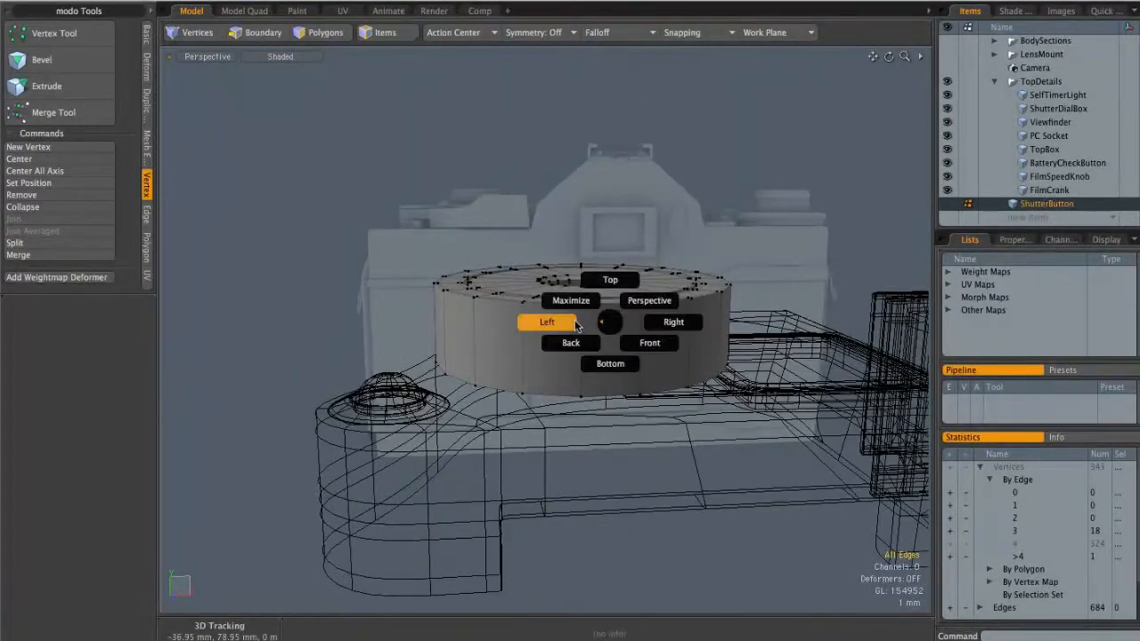
left_click(626, 346)
right_click_drag(629, 339, 642, 318, "alt")
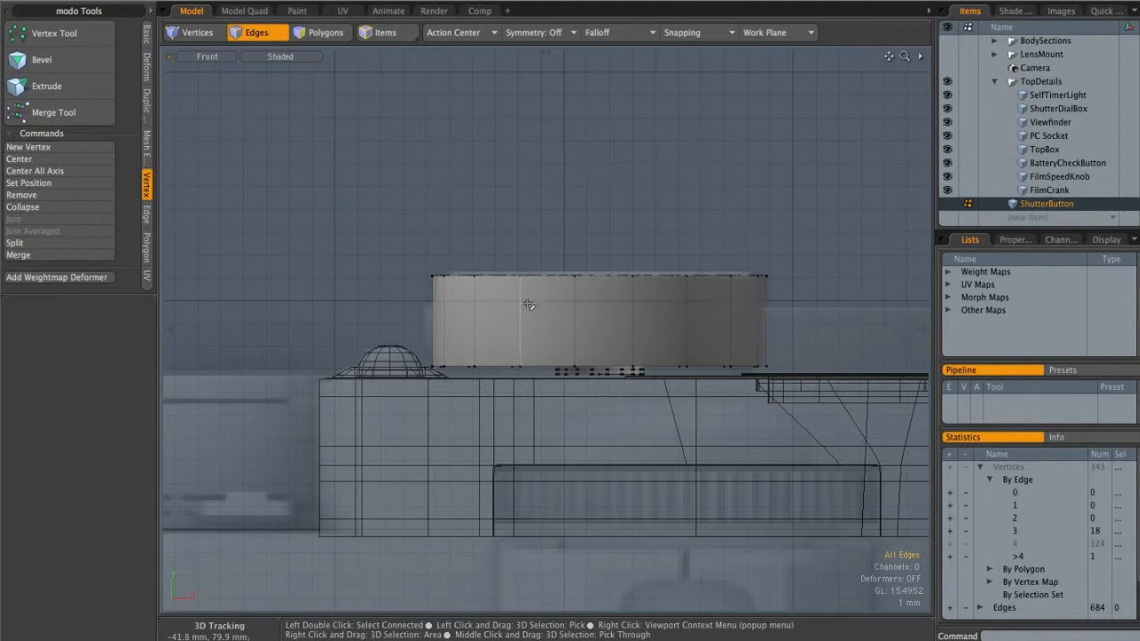
key("shift")
key("shift+c")
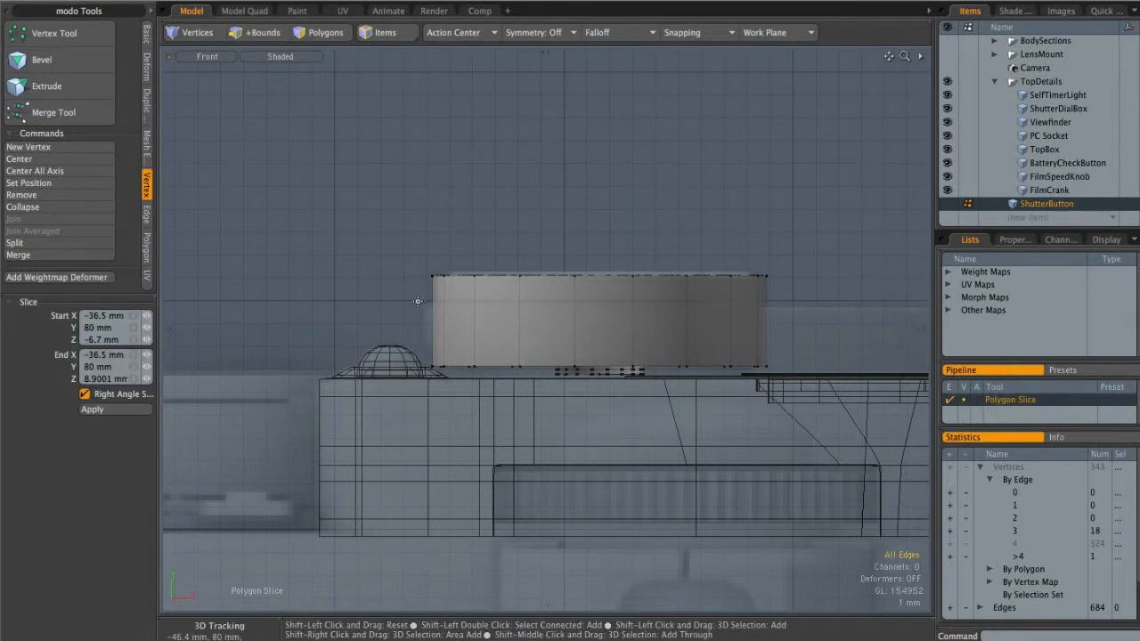
key("space")
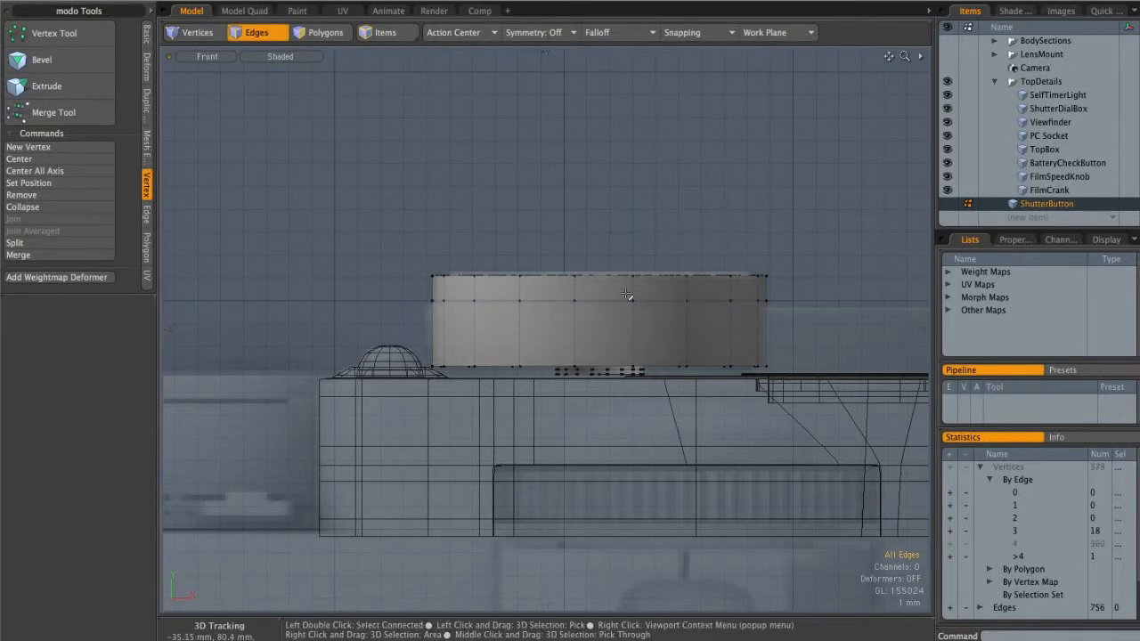
Step: Select the sliced edge loop around the button's side and edge bevel it by 160 um
key("space")
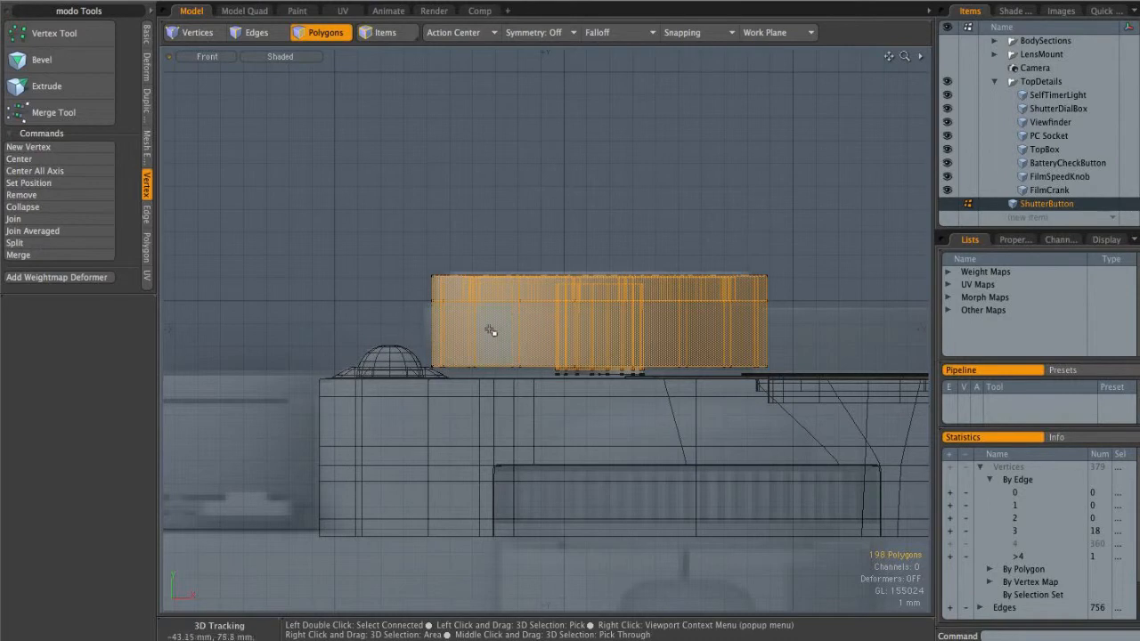
key("Escape")
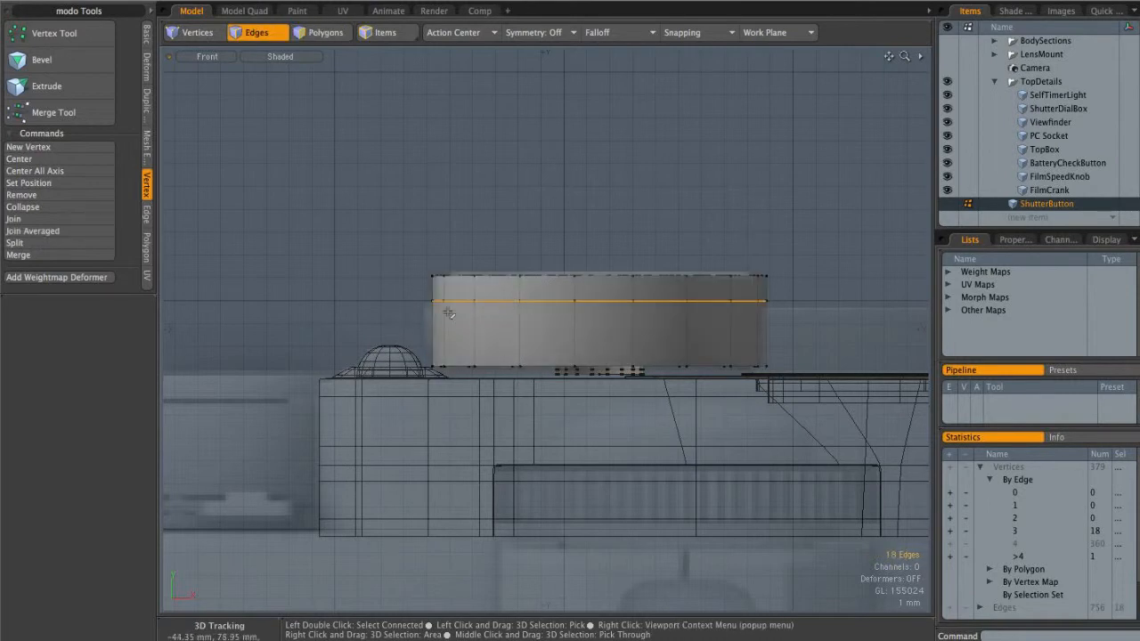
key("b")
scroll(543, 306, "up", 3)
left_click_drag(655, 298, 727, 299)
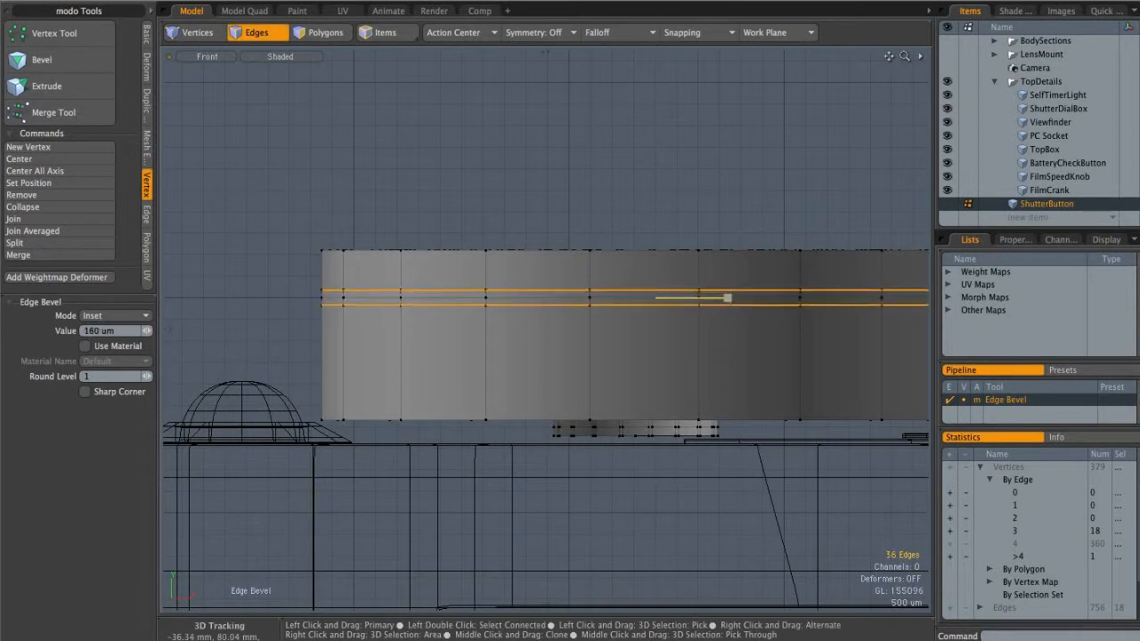
Step: Set the edge bevel on the button's side loop to a round level of 0 and a value of 120 um
left_click(94, 376)
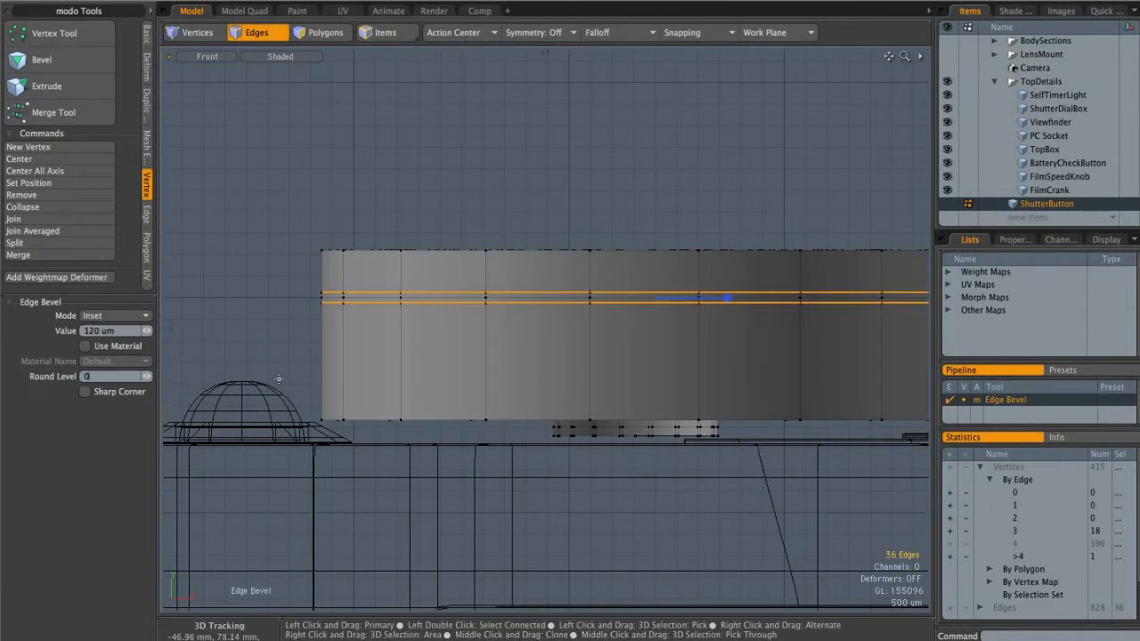
mouse_move(730, 298)
left_mouse_down()
mouse_move(683, 298)
mouse_move(730, 298)
left_mouse_up()
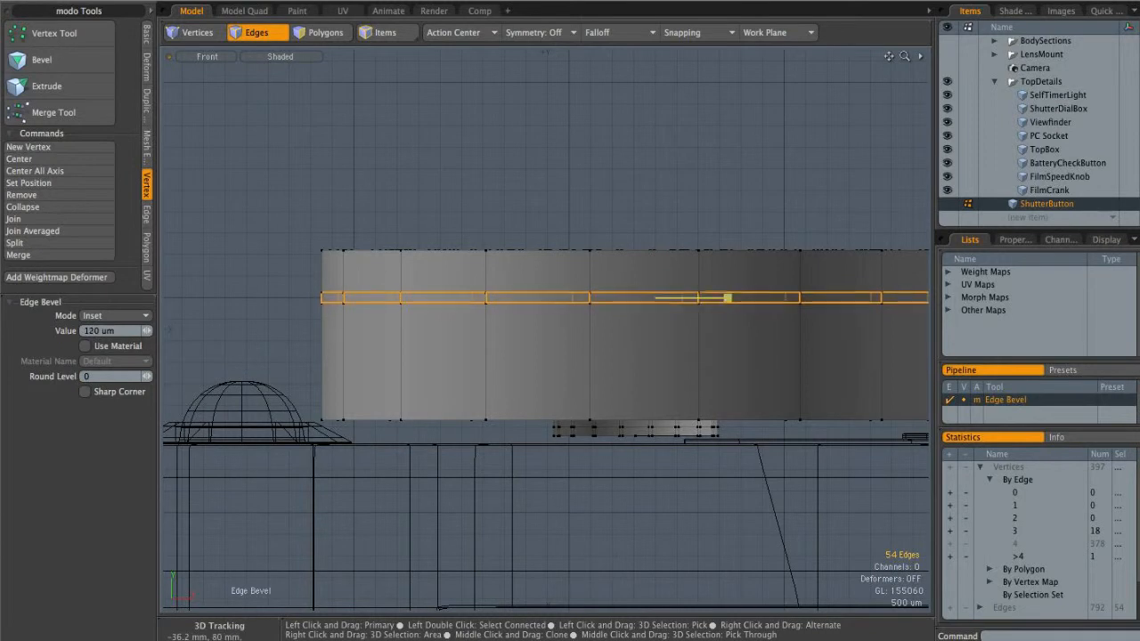
Step: Select the narrow polygon band around the button's side and bevel it inward twice, finishing with a -460 um shift and 192 um inset
key("3")
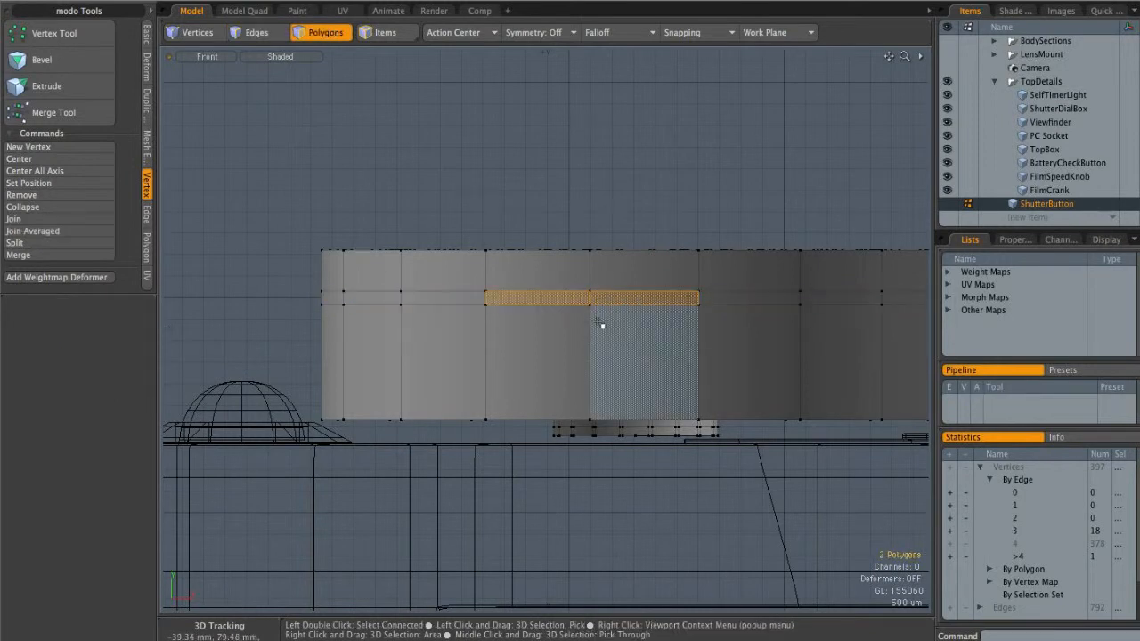
key("b")
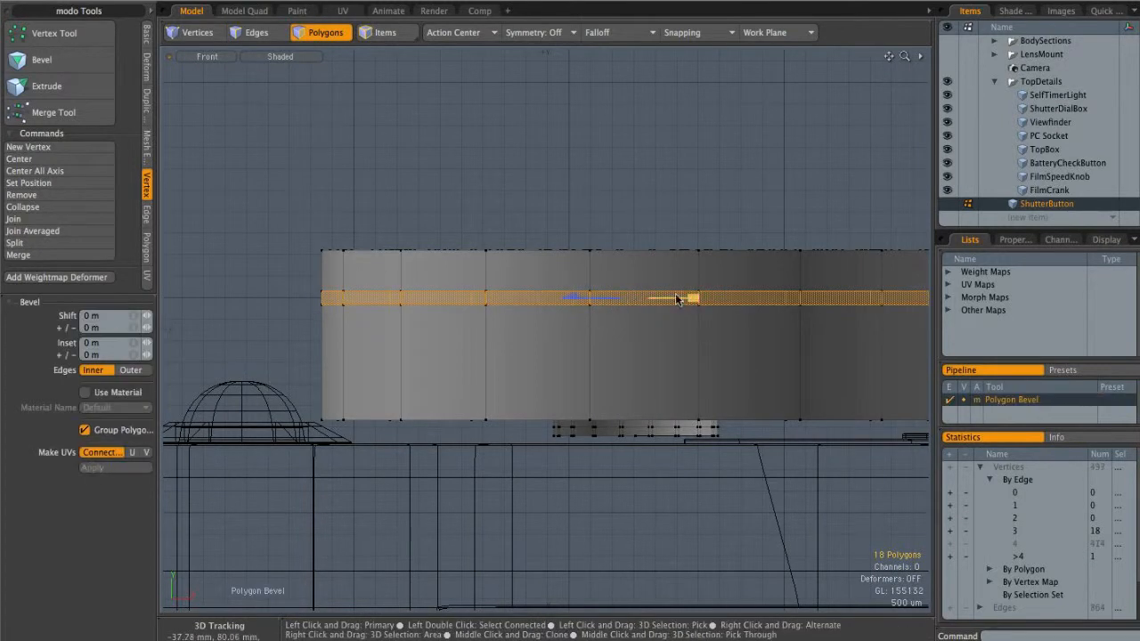
left_click_drag(667, 307, 613, 282, "alt")
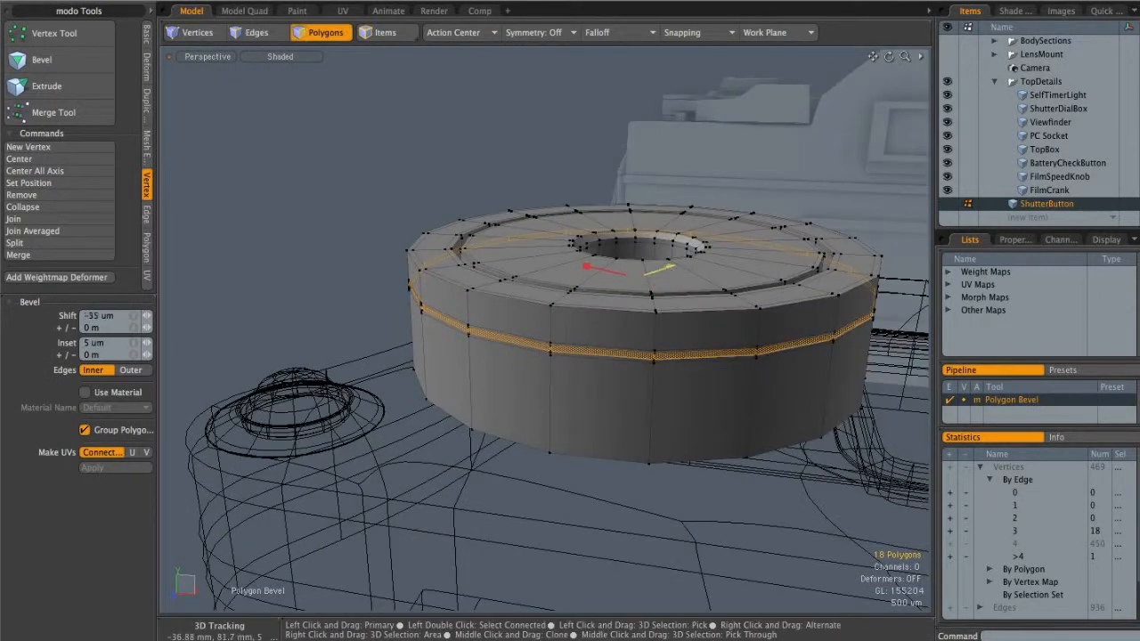
left_click(673, 270)
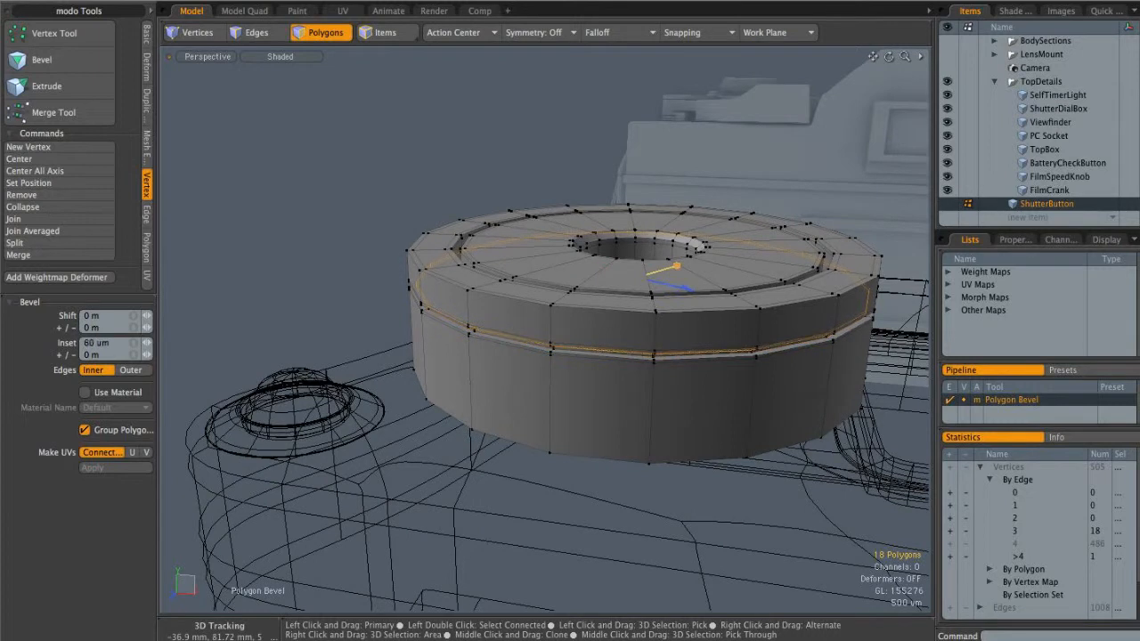
key("KP_7")
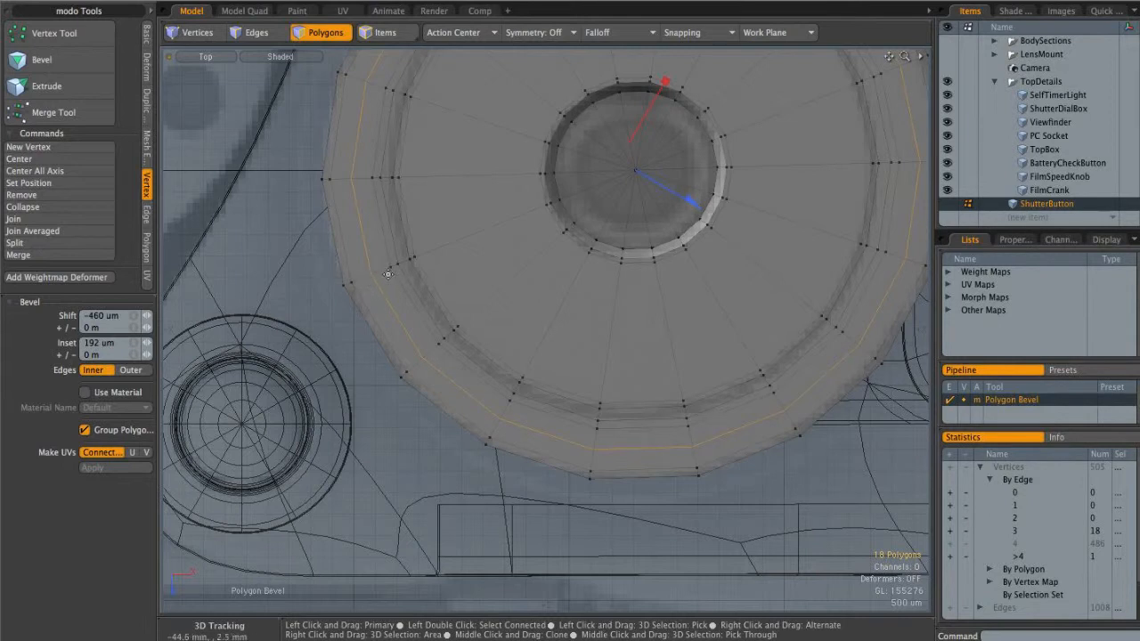
key("ctrl+space")
left_click(490, 246)
left_click_drag(574, 301, 556, 214, "alt")
key("q")
left_click(337, 239)
left_click_drag(337, 239, 661, 315, "alt")
Step: Add one free loop slice at 96% around the button's side, just above its bottom edge
key("ctrl+space")
left_click(687, 265)
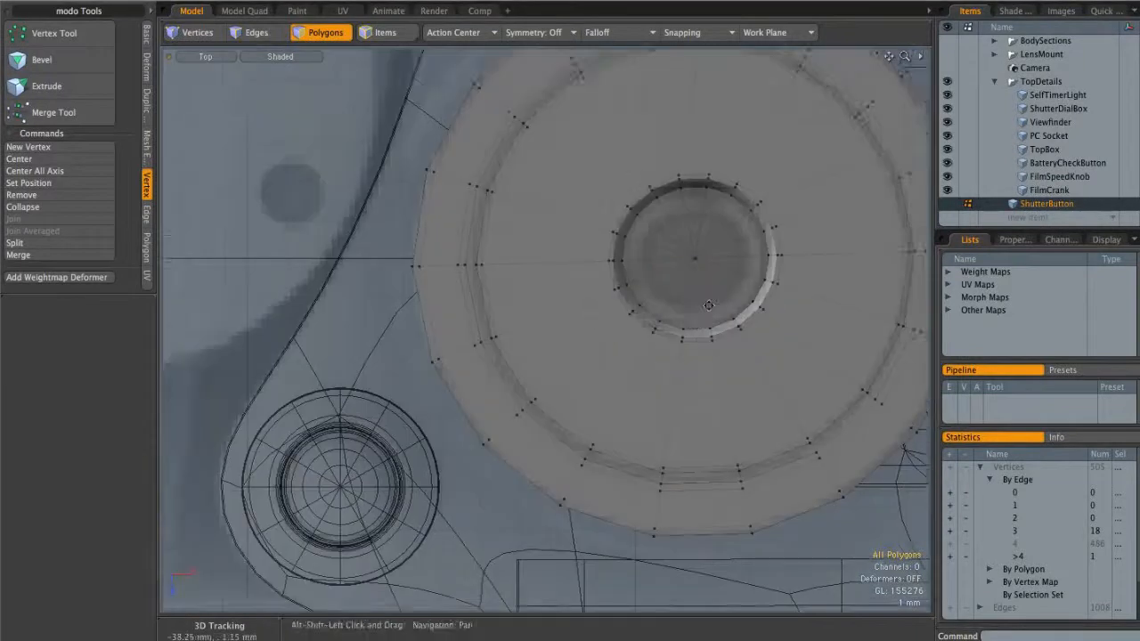
key("ctrl+space")
left_click(708, 322)
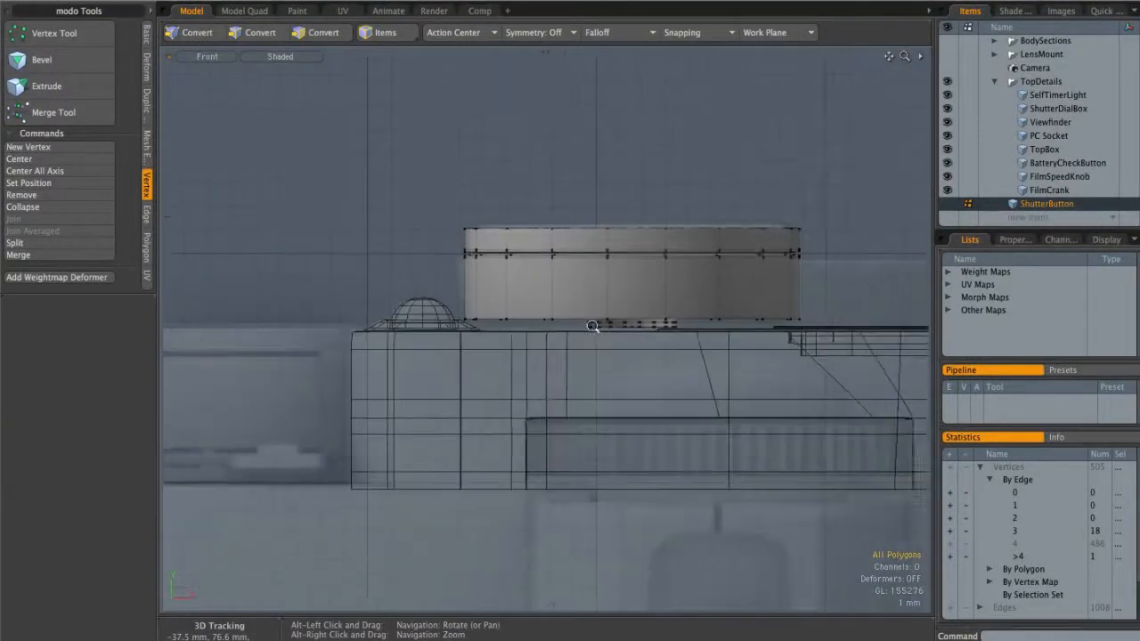
right_click_drag(592, 325, 609, 326, "alt")
key("2")
left_click(668, 312)
key("alt+c")
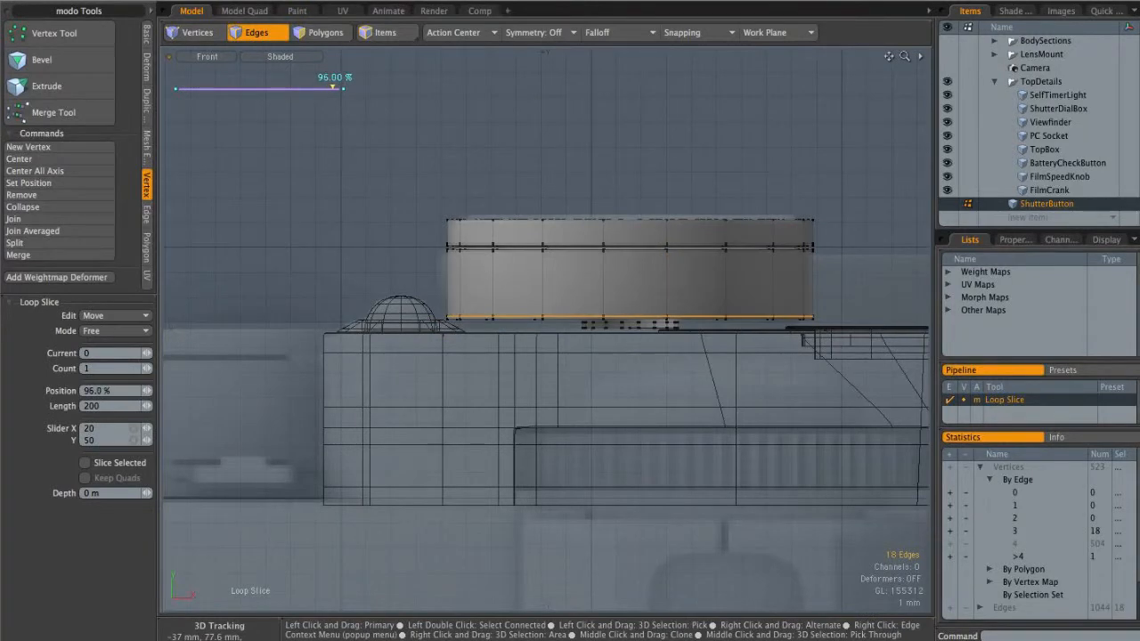
key("ctrl+space")
left_click(703, 280)
left_click_drag(682, 325, 650, 311, "alt")
key("Escape")
Step: Inset the button's underside polygon with successive bevels and shift it down 2.6 mm to form a narrower stem
key("3")
left_click(655, 305)
key("b")
left_click(635, 300)
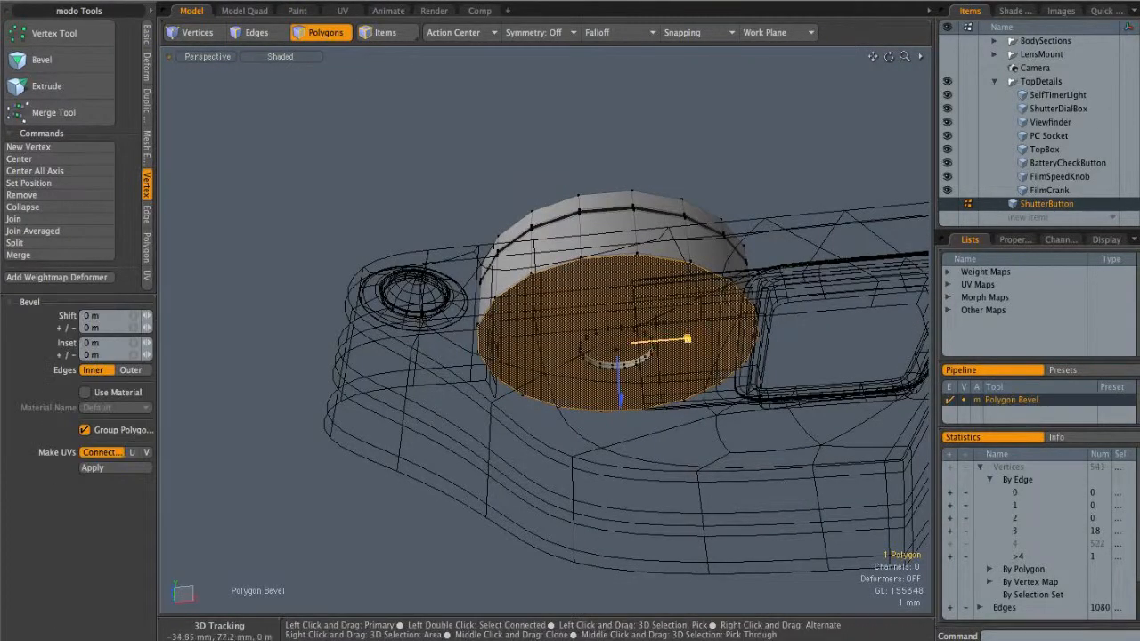
left_click(687, 338, "shift")
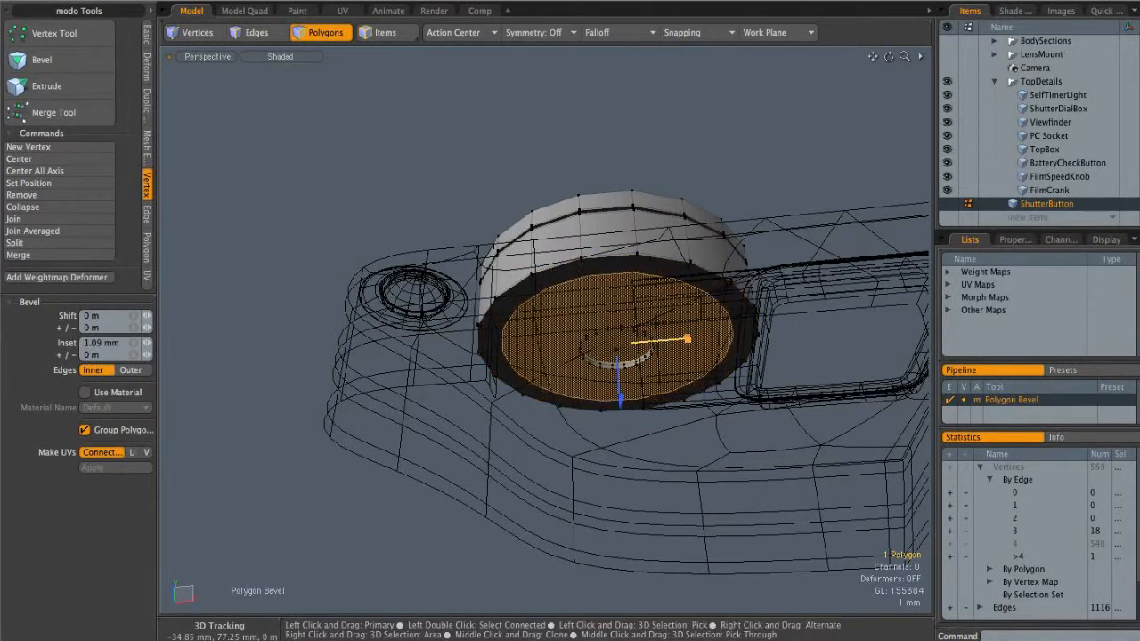
left_click_drag(589, 326, 641, 334)
left_click(620, 397, "shift")
left_click_drag(621, 399, 622, 446)
left_click_drag(636, 350, 618, 418, "alt")
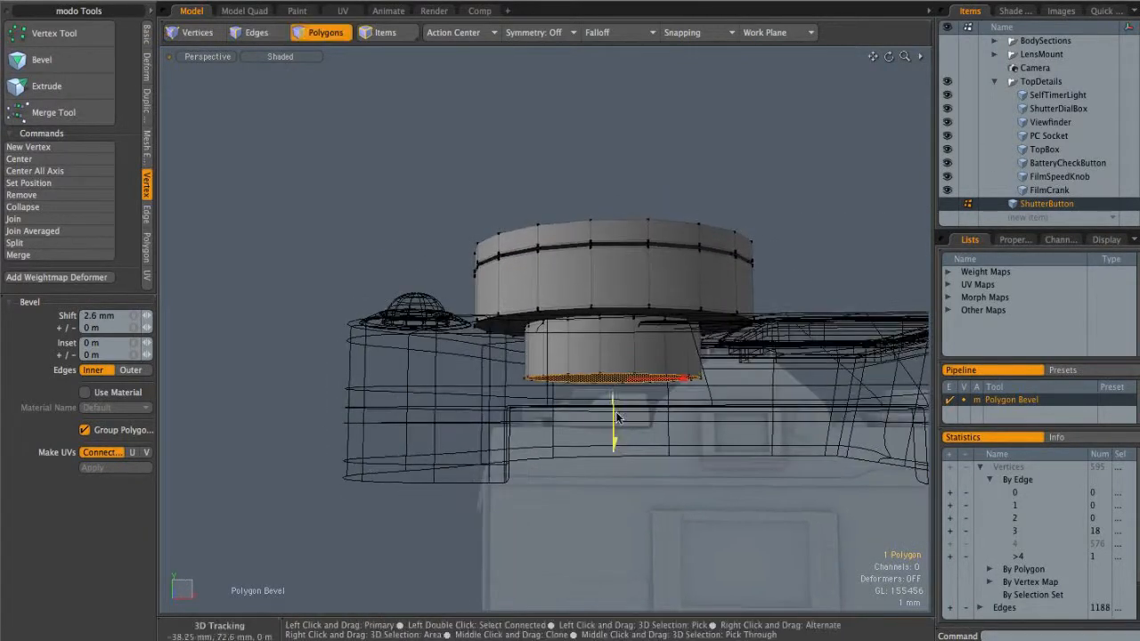
key("space")
Step: Add one free loop slice at 50% around the button's side, halfway between the side groove and the bottom edge
left_click_drag(786, 252, 629, 330, "alt")
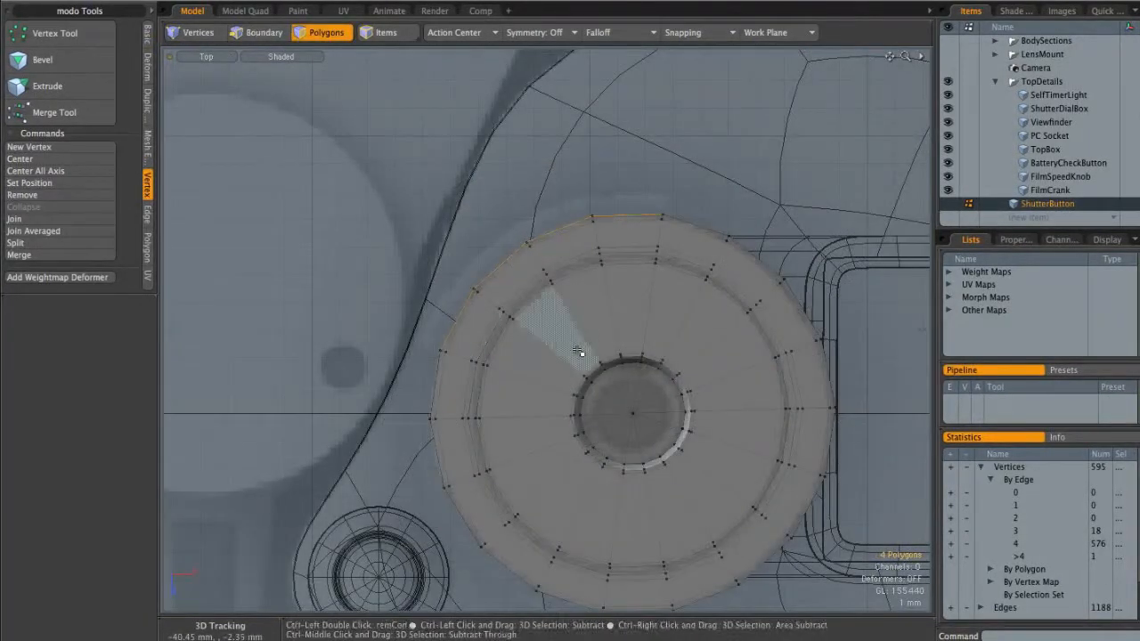
key("ctrl+space")
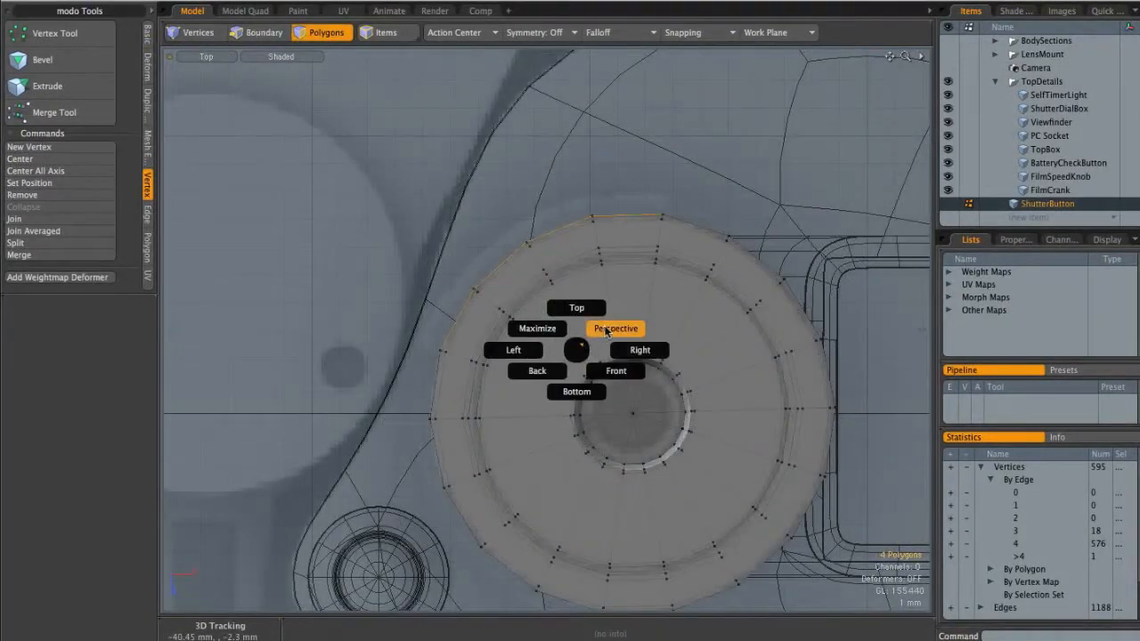
left_click(605, 329)
left_click_drag(472, 418, 543, 345, "alt")
right_click_drag(543, 346, 650, 353, "alt")
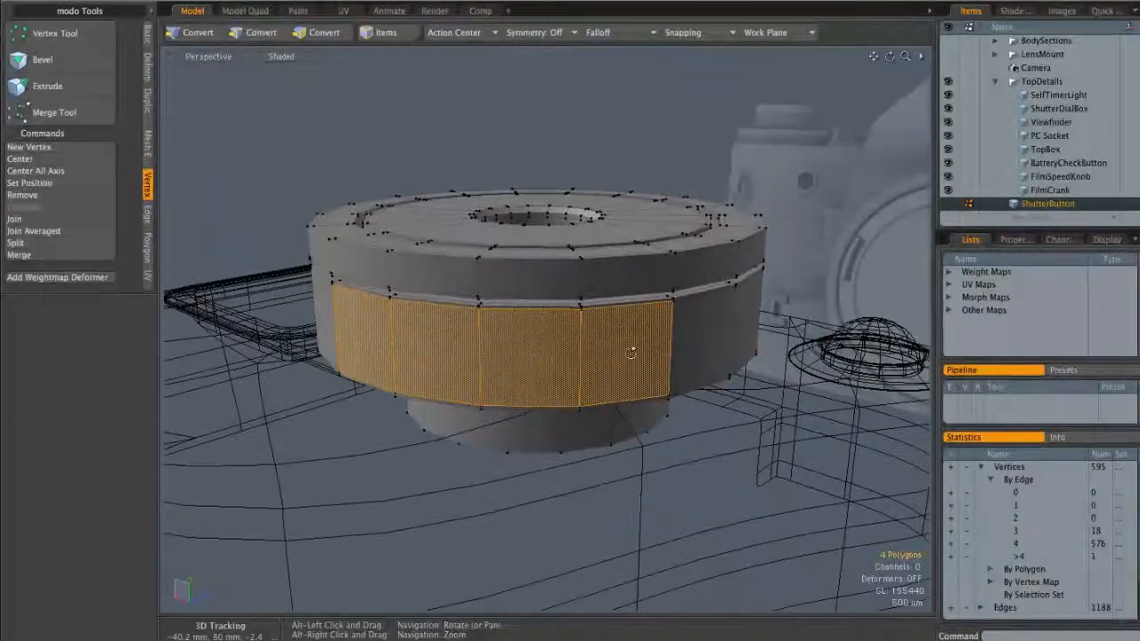
left_click_drag(435, 333, 576, 354, "alt")
key("2")
left_click(574, 358)
key("alt+c")
left_click(592, 357)
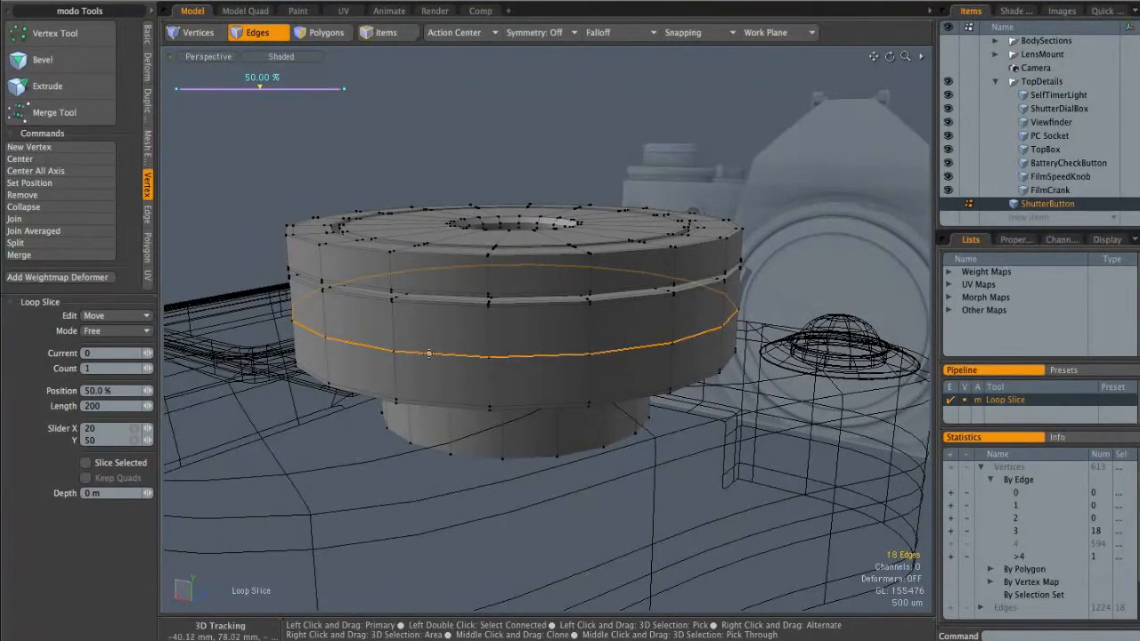
Step: Select the eight polygons between groove and middle slice across four adjacent side segments and bevel them outward 820 um as a tab
key("3")
left_click(602, 322)
right_click_drag(598, 318, 726, 330, "alt")
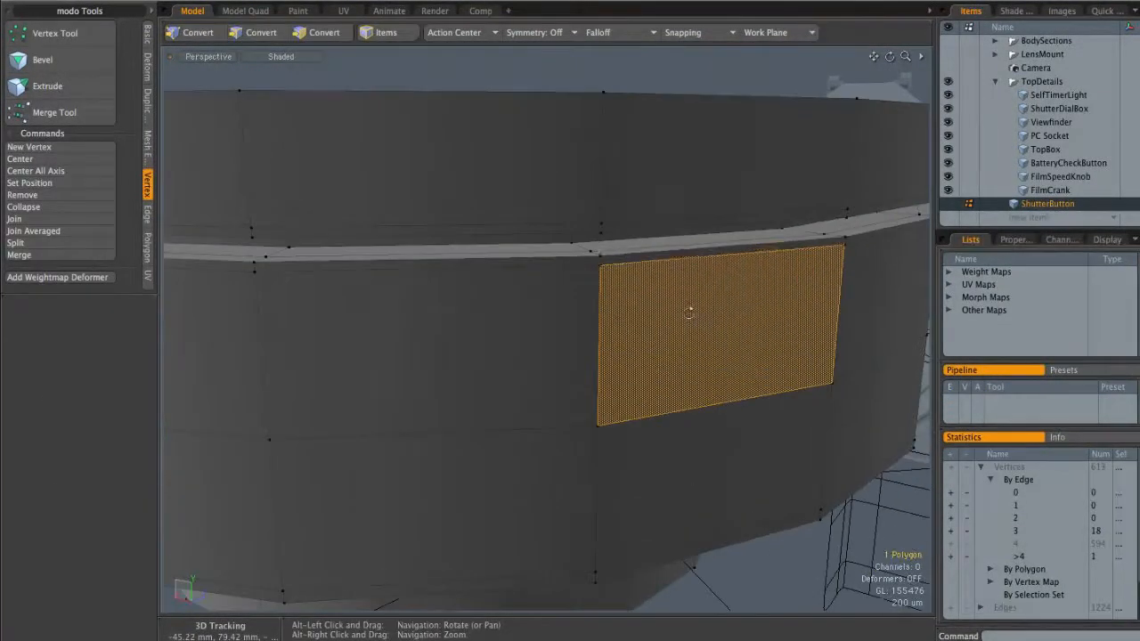
left_click(580, 264, "shift")
left_click(565, 322, "shift")
left_click_drag(312, 327, 569, 335, "alt+shift")
left_click(513, 271, "shift")
left_click(481, 307, "shift")
left_click_drag(294, 334, 446, 276, "alt+shift")
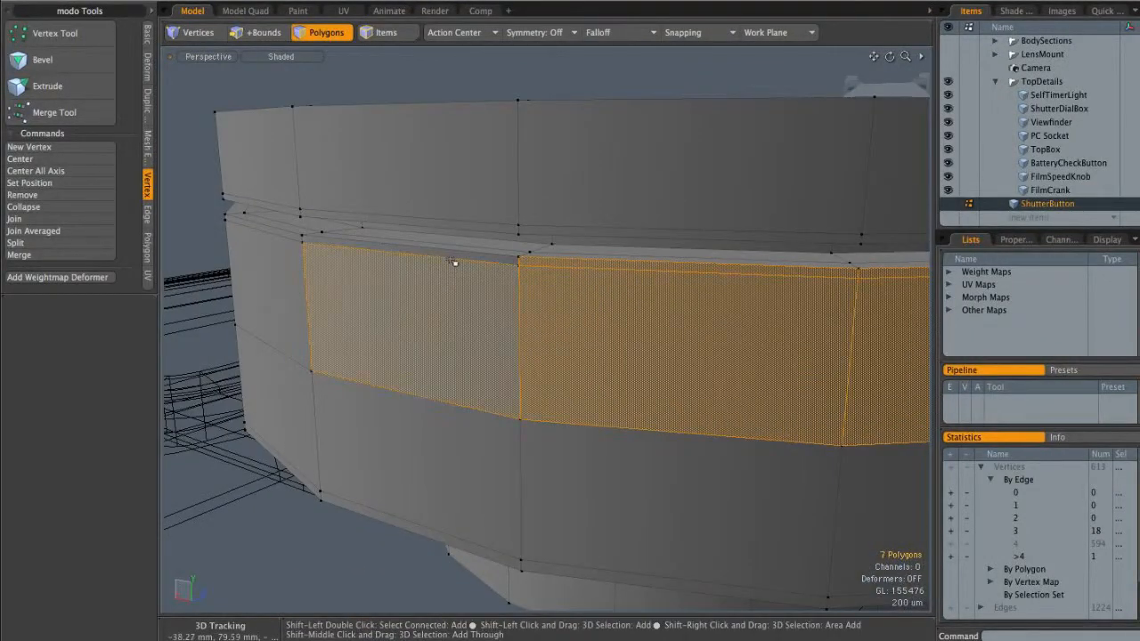
key("ctrl+space")
left_click(636, 284)
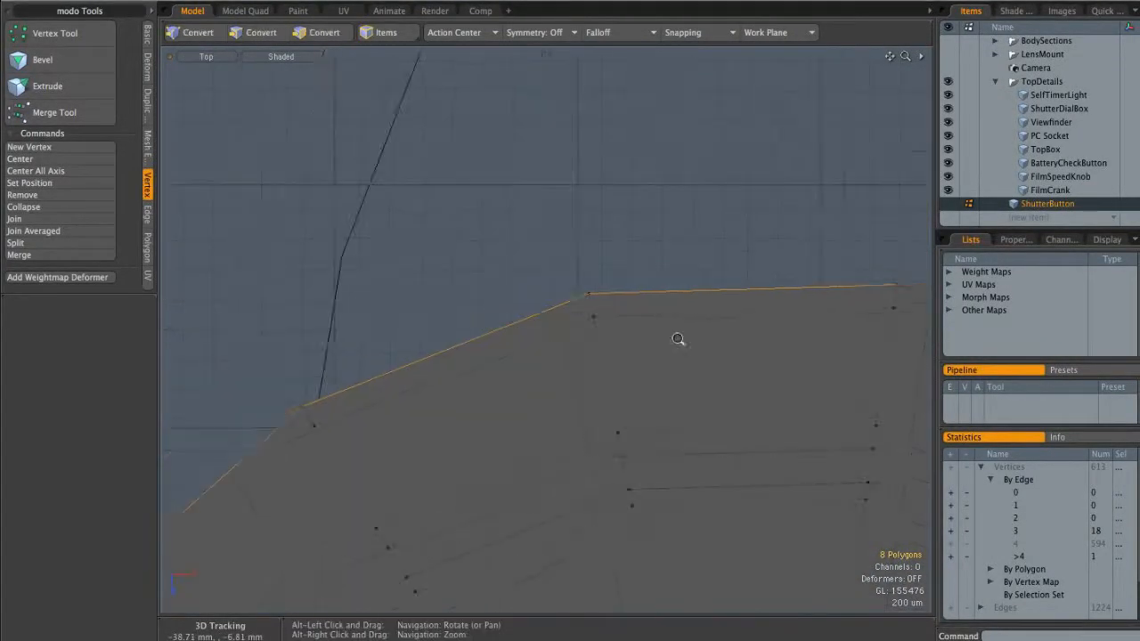
right_click_drag(727, 332, 692, 364, "alt")
left_click_drag(579, 378, 620, 312, "alt")
key("b")
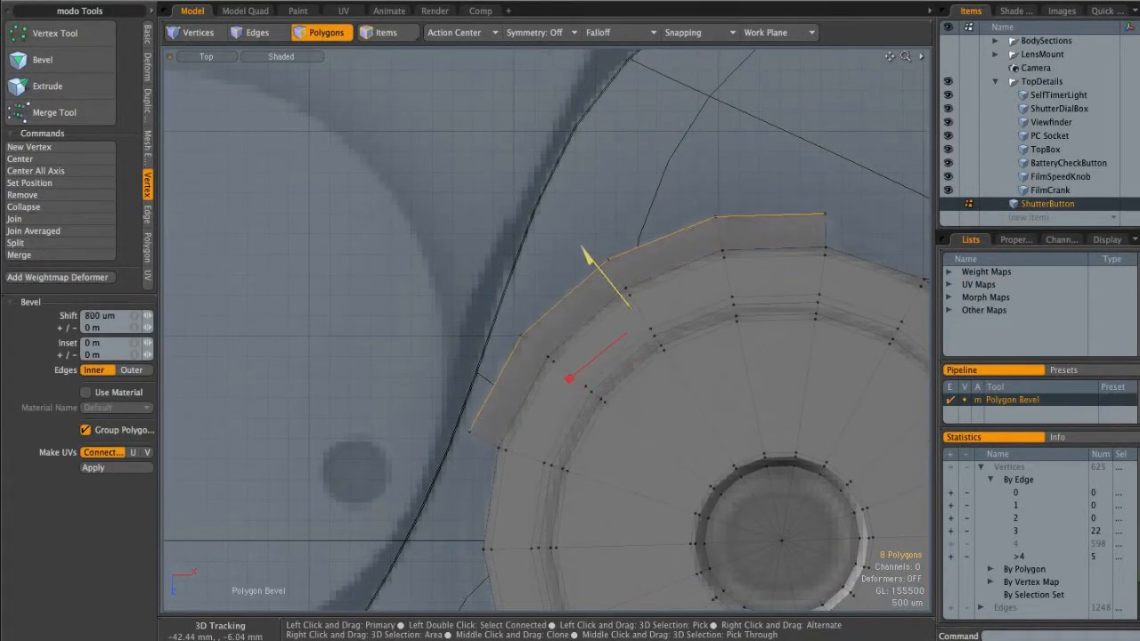
key("ctrl+space")
left_click(684, 277)
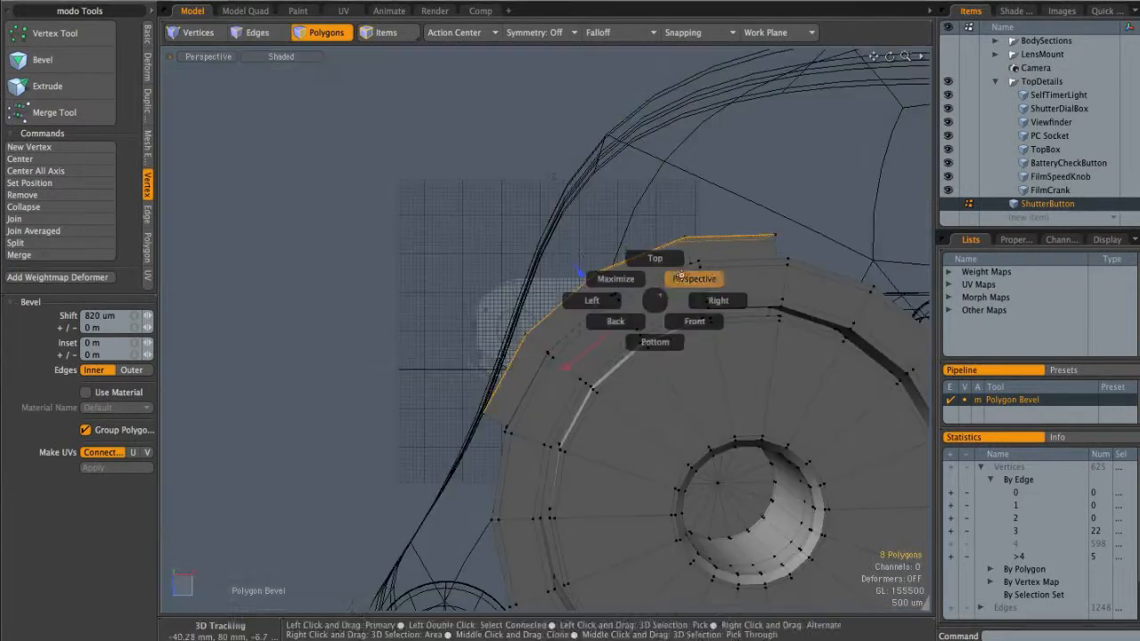
Step: Add two free loop slices along the protruding tab, one near its outer edge and one near its inner edge
right_click_drag(684, 283, 682, 368, "alt")
left_click_drag(682, 368, 651, 417, "alt")
key("2")
right_click_drag(651, 418, 610, 338, "alt")
key("alt+c")
left_click_drag(610, 339, 596, 339)
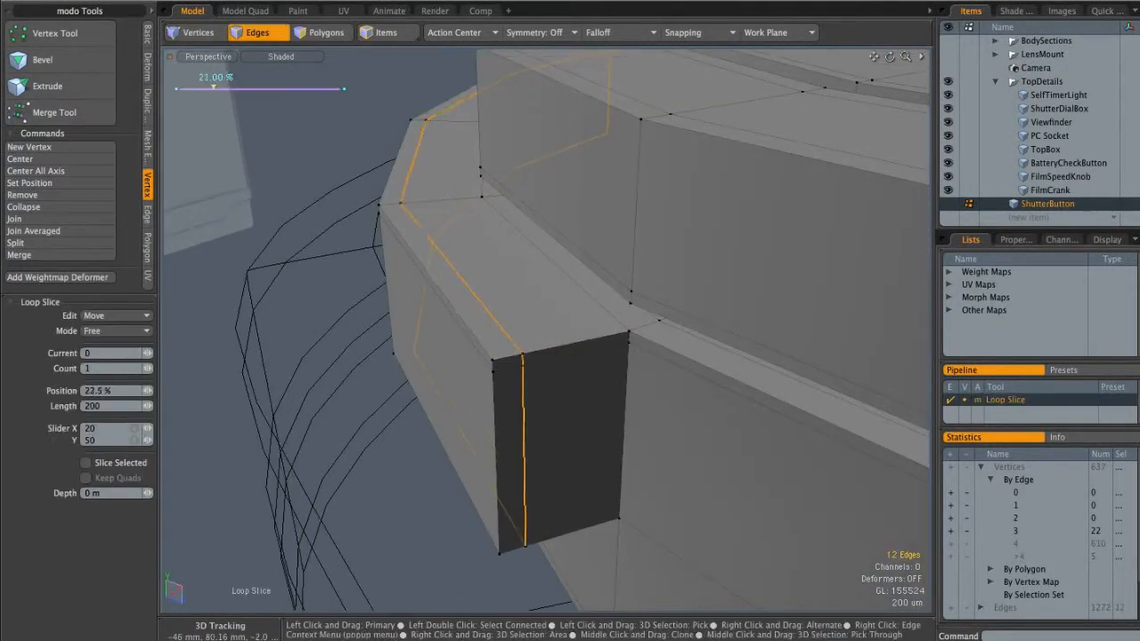
left_click_drag(528, 349, 547, 349)
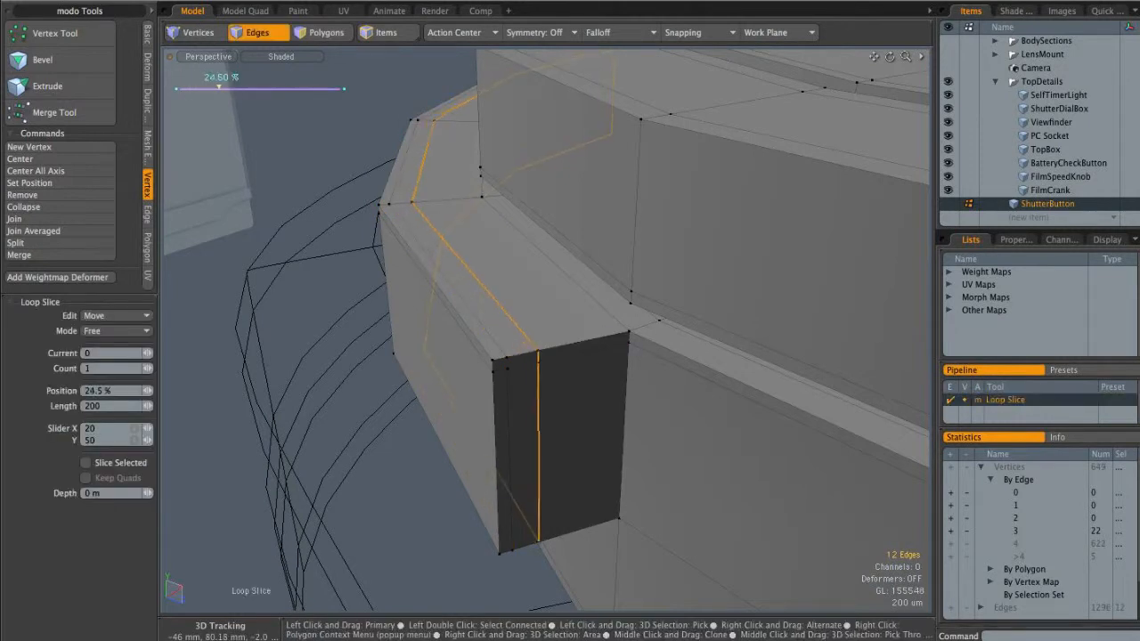
key("q")
Step: Add a loop slice around the groove's lower ledge beside the tab and another just above the tab's lower edge
right_click_drag(636, 345, 644, 353, "alt")
left_click_drag(644, 353, 651, 343, "alt")
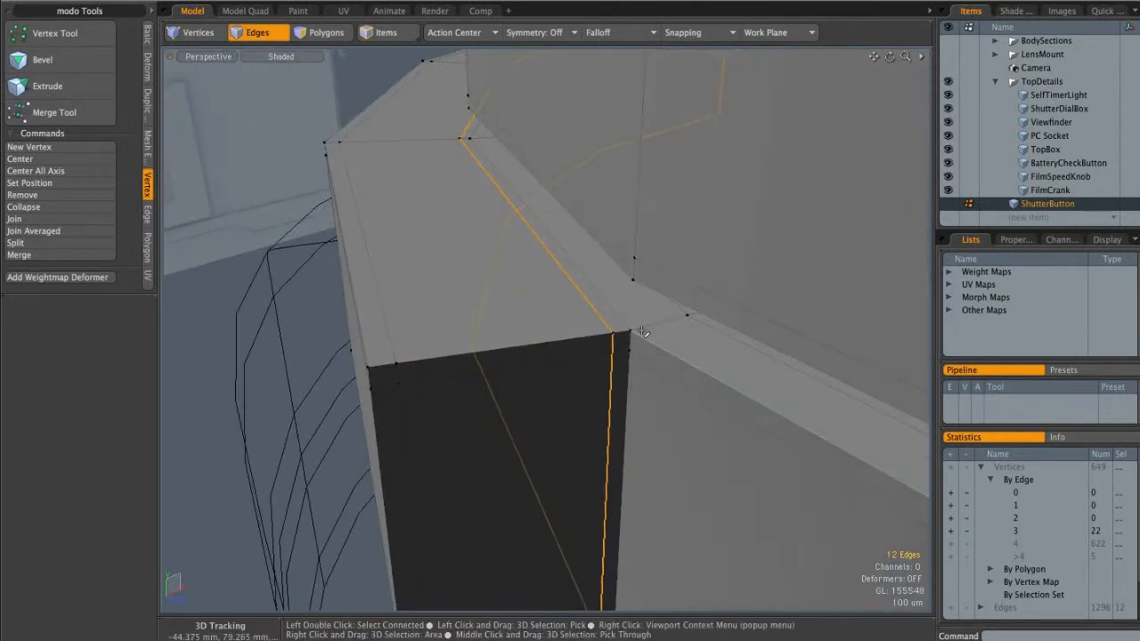
left_click(660, 325)
key("alt+c")
key("q")
left_click(525, 445)
left_click_drag(525, 450, 515, 242, "alt")
left_click(492, 434)
key("alt+c")
left_click_drag(493, 434, 546, 435)
key("q")
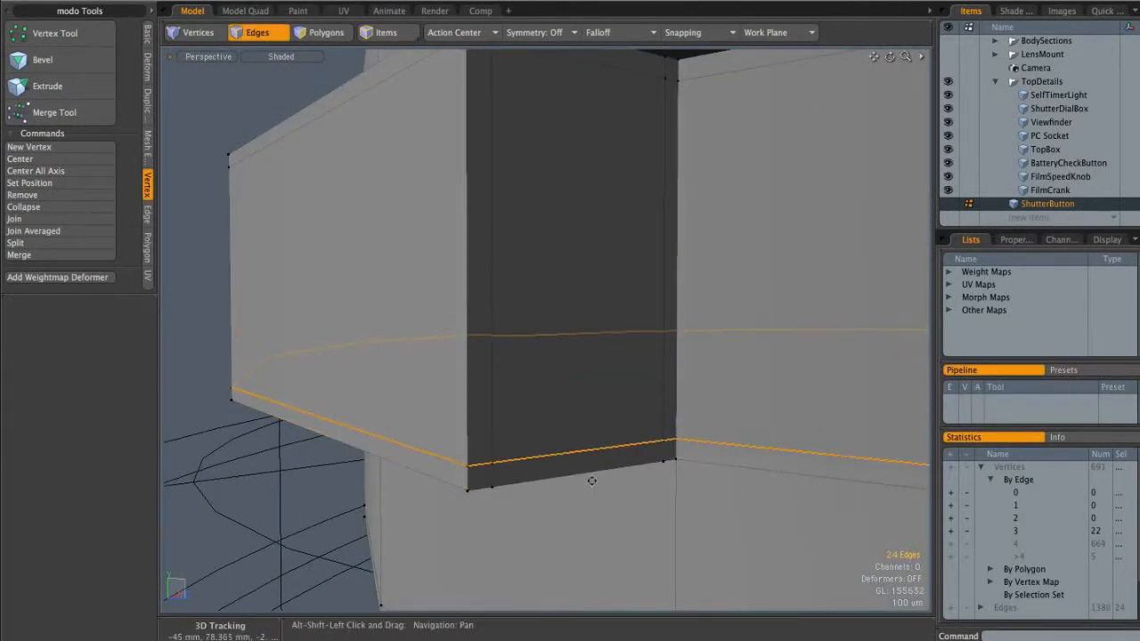
Step: Add a loop slice at about 94% around the side just below the tab and preview the button with subdivision smoothing
left_click_drag(593, 487, 599, 417, "alt")
left_click(659, 389)
key("alt+c")
left_click_drag(659, 389, 650, 389)
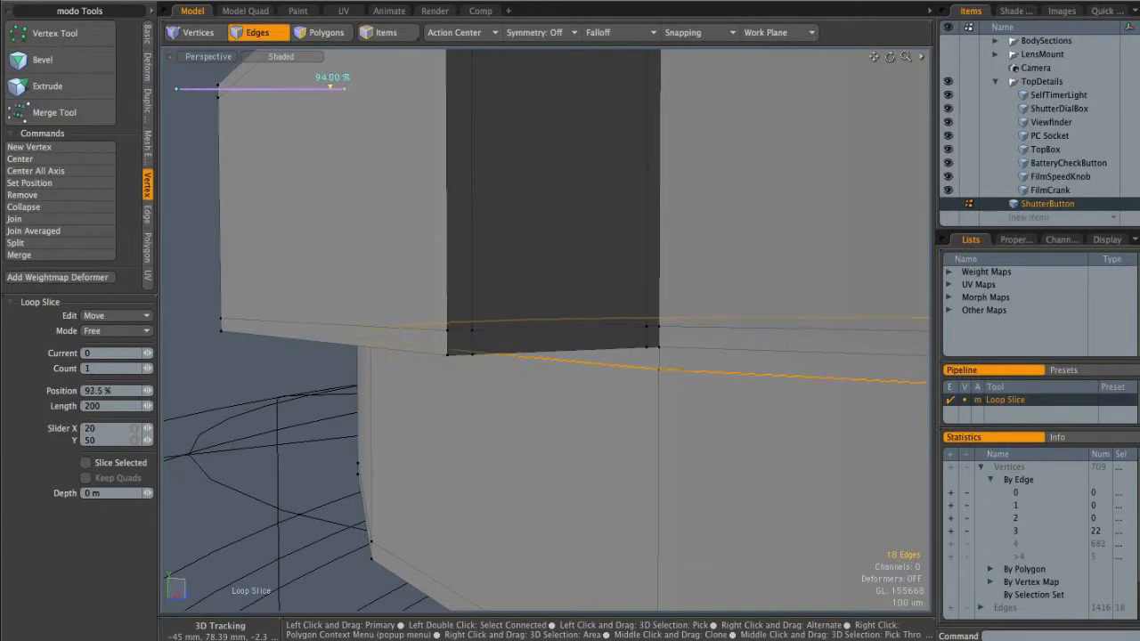
key("q")
left_click(315, 455)
left_click_drag(534, 358, 641, 348, "alt")
key("Tab")
key("Tab")
Step: Try a vertical loop slice at 97.5% through the whole button beside the tab's end, preview it smoothed, and undo it
left_click(618, 266)
key("alt+c")
left_click_drag(618, 277, 568, 340)
scroll(750, 181, "down", 3)
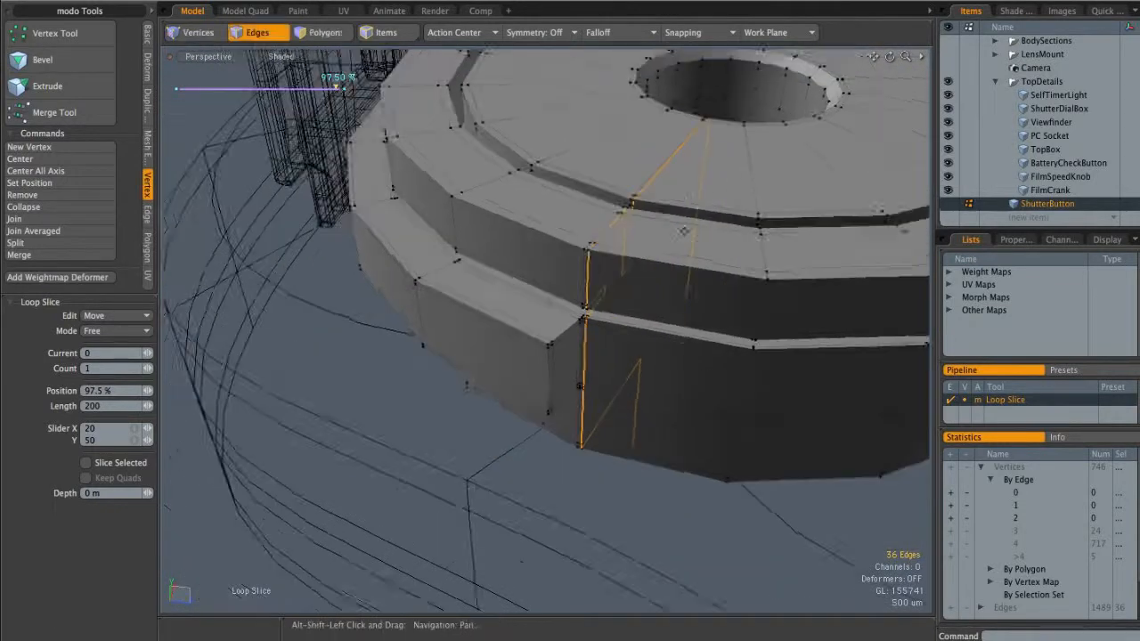
left_click_drag(750, 182, 590, 312, "alt")
key("q")
left_click(386, 513)
key("Tab")
left_click_drag(536, 454, 577, 472, "alt")
left_click_drag(573, 388, 595, 359, "alt")
key("ctrl+z")
key("ctrl+z")
key("ctrl+z")
left_click_drag(418, 579, 391, 542, "alt")
left_click(391, 542)
Step: Select the button's top part down to the side groove, including the central hole, and cut and paste it into a new mesh item
left_click_drag(552, 346, 583, 423, "alt")
left_click_drag(598, 294, 636, 330, "alt")
key("3")
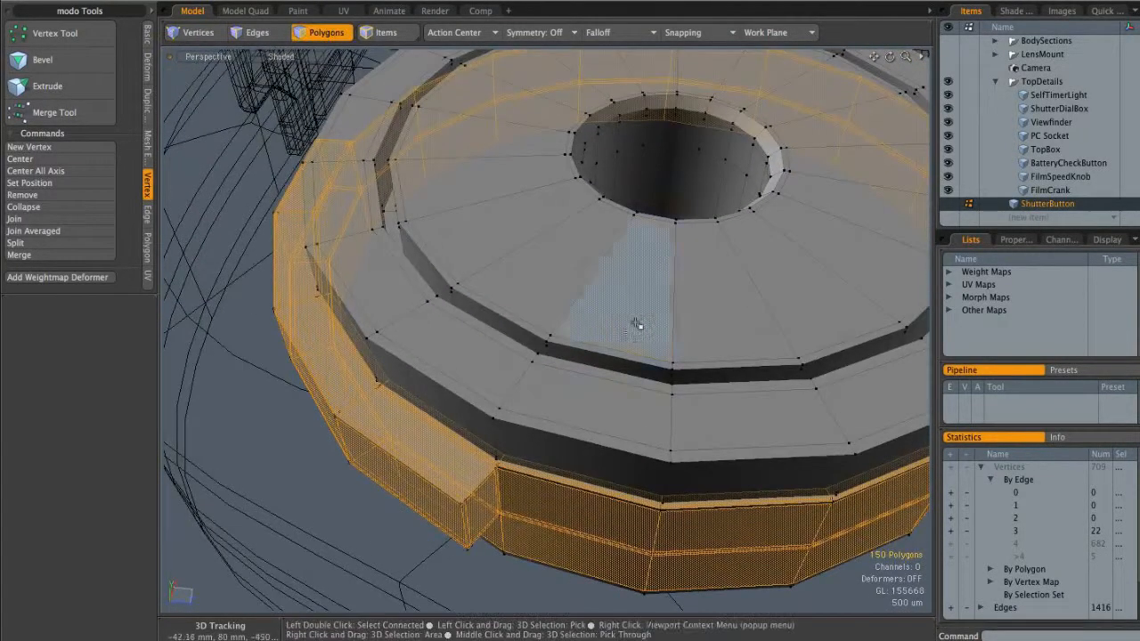
left_click(632, 331)
left_click(505, 264, "shift")
key("l")
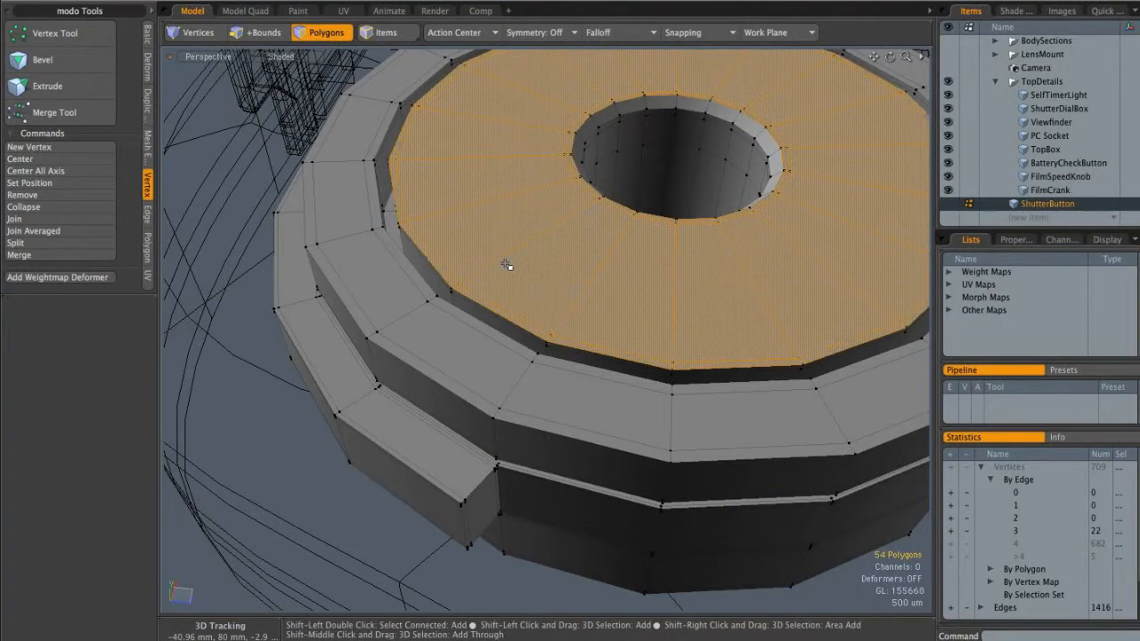
key("shift+Up")
key("shift+Up")
key("shift+Up")
key("shift+Up")
key("shift+Up")
key("shift+Up")
left_click_drag(532, 425, 526, 377, "alt")
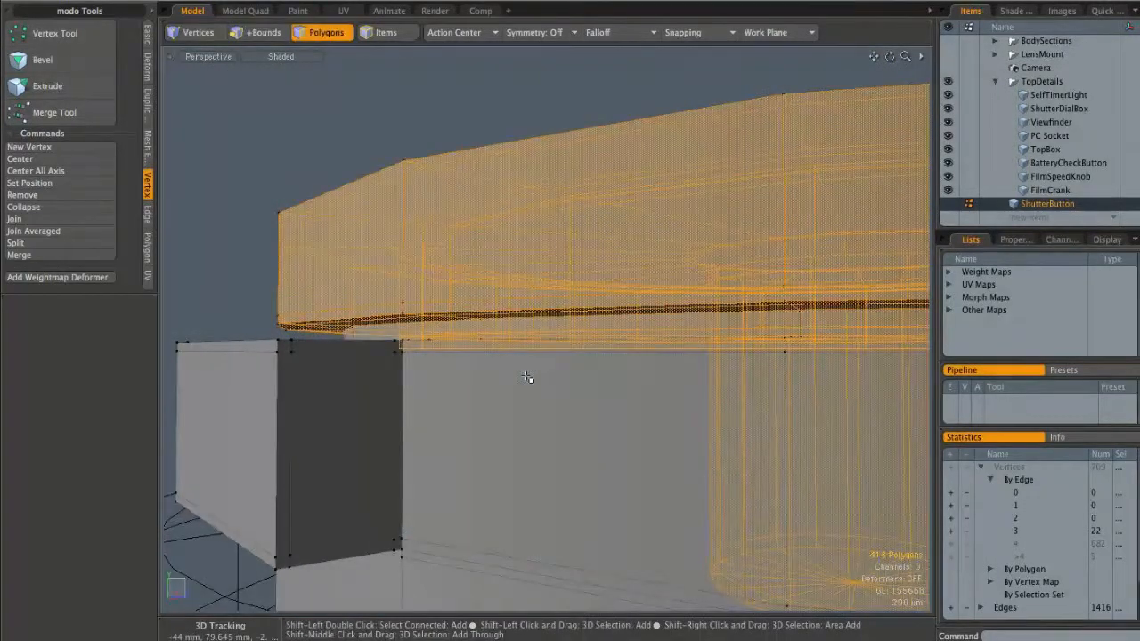
left_click_drag(428, 293, 503, 377, "alt")
left_click_drag(491, 333, 659, 313, "alt")
key("ctrl+x")
left_click(1036, 219)
left_click(1053, 220)
key("ctrl+v")
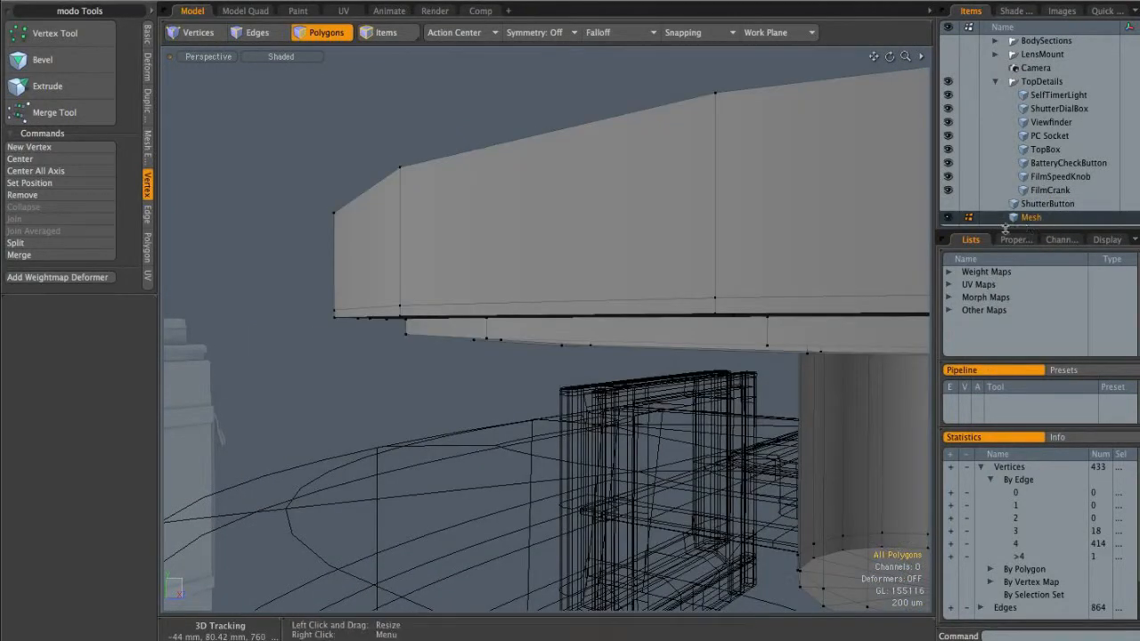
Step: Make ShutterButton the active item with the new mesh hidden, and preview the remaining outer ring with subdivision smoothing
left_click(1048, 205)
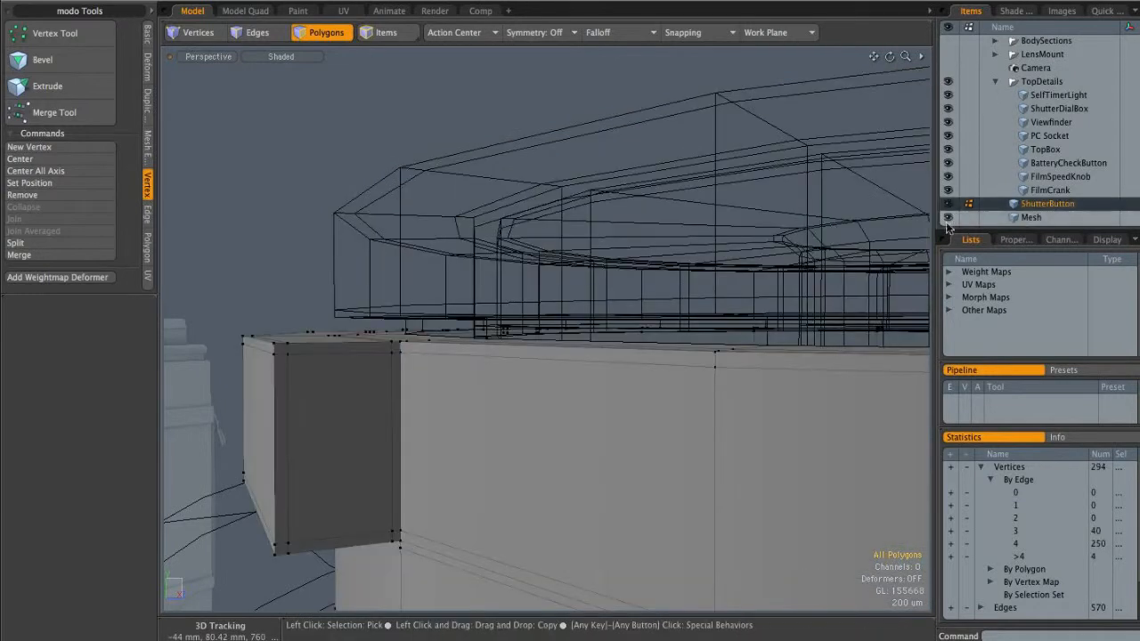
left_click(948, 218)
left_click_drag(682, 318, 486, 374, "alt")
key("Tab")
key("Tab")
scroll(574, 374, "up", 2)
Step: Add vertical free loop slices across the outer ring near the ends of the protruding tab
key("2")
key("alt+c")
left_click(574, 374)
key("Escape")
scroll(620, 356, "down", 2)
scroll(471, 356, "up", 2)
double_click(430, 333)
key("alt+c")
left_click(526, 344)
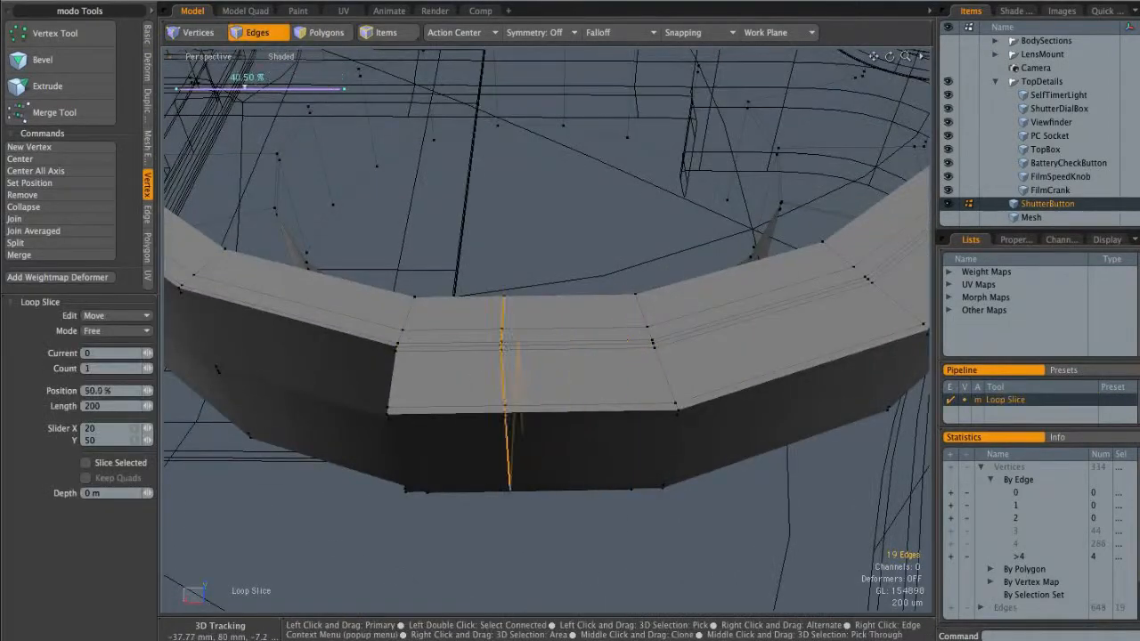
key("Escape")
key("Escape")
Step: Preview the outer ring with subdivision smoothing and examine the sharpness of the tab's end
key("Tab")
left_click_drag(506, 422, 473, 352, "alt")
key("Tab")
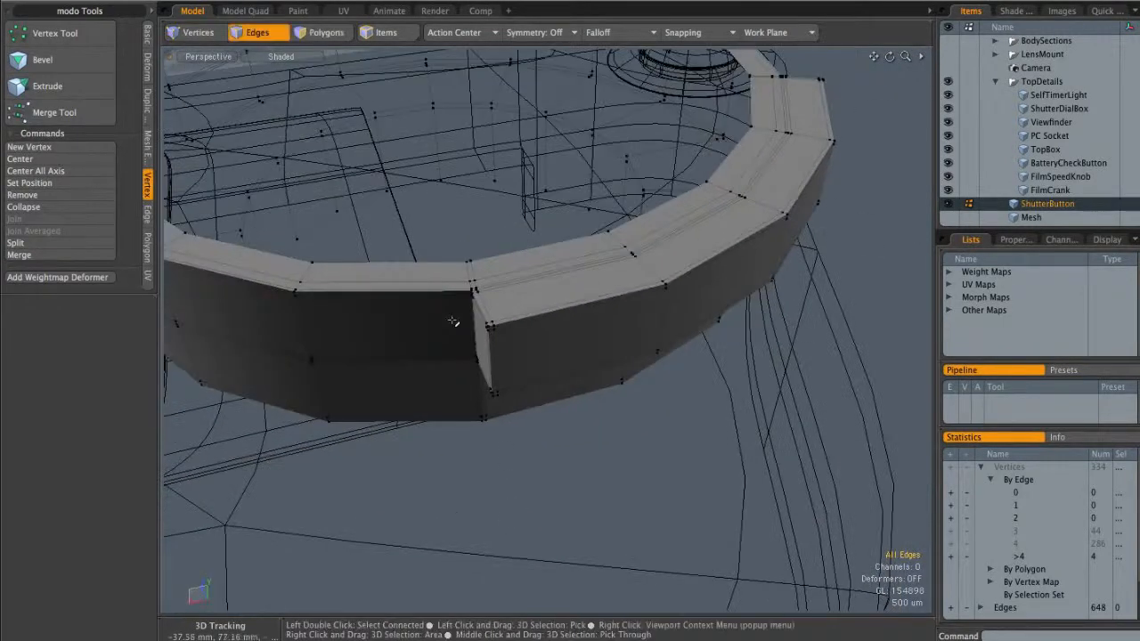
Step: Add a vertical free loop slice at 3.5 % on the outer ring, just beside the tab's end
left_click(455, 290)
scroll(456, 292, "up", 4)
key("alt+c")
left_click(458, 289)
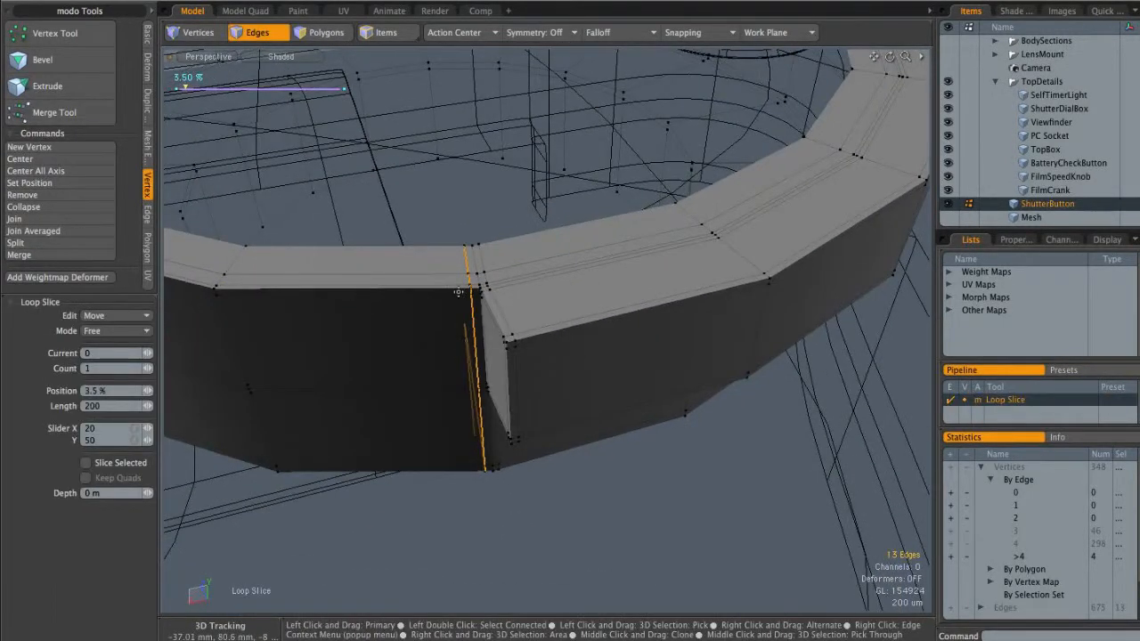
key("space")
left_click(534, 527)
Step: Check the ring's underside with subdivision smoothing and add a matching 3.5 % free loop slice beside the tab's opposite end
left_click_drag(523, 473, 505, 374, "alt")
left_click_drag(525, 515, 460, 377, "alt")
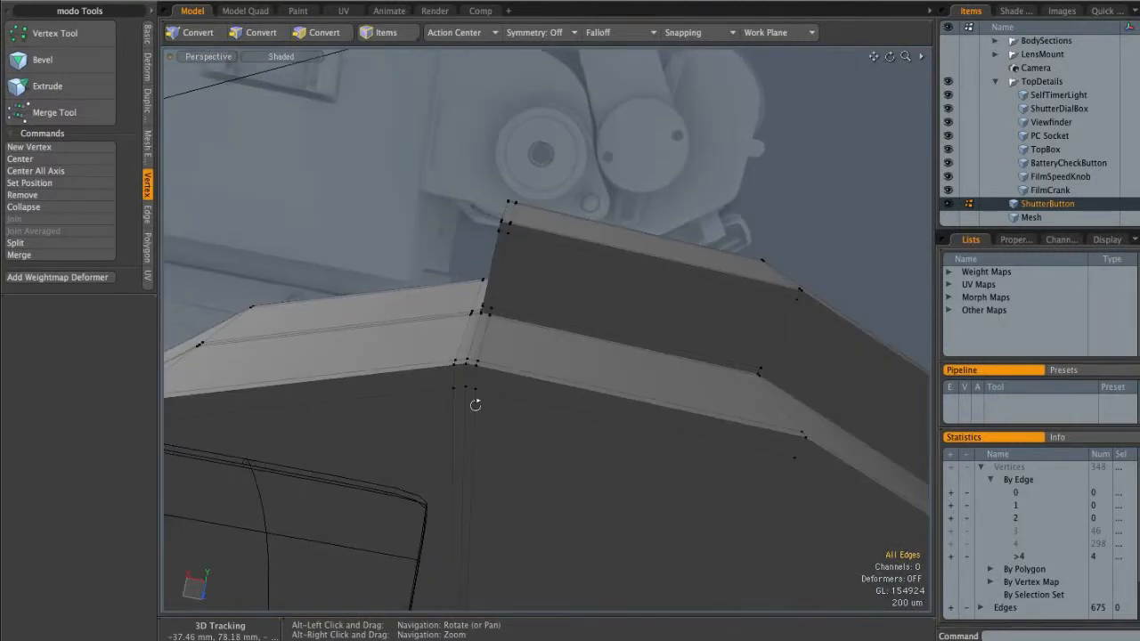
left_click_drag(593, 291, 564, 347, "alt")
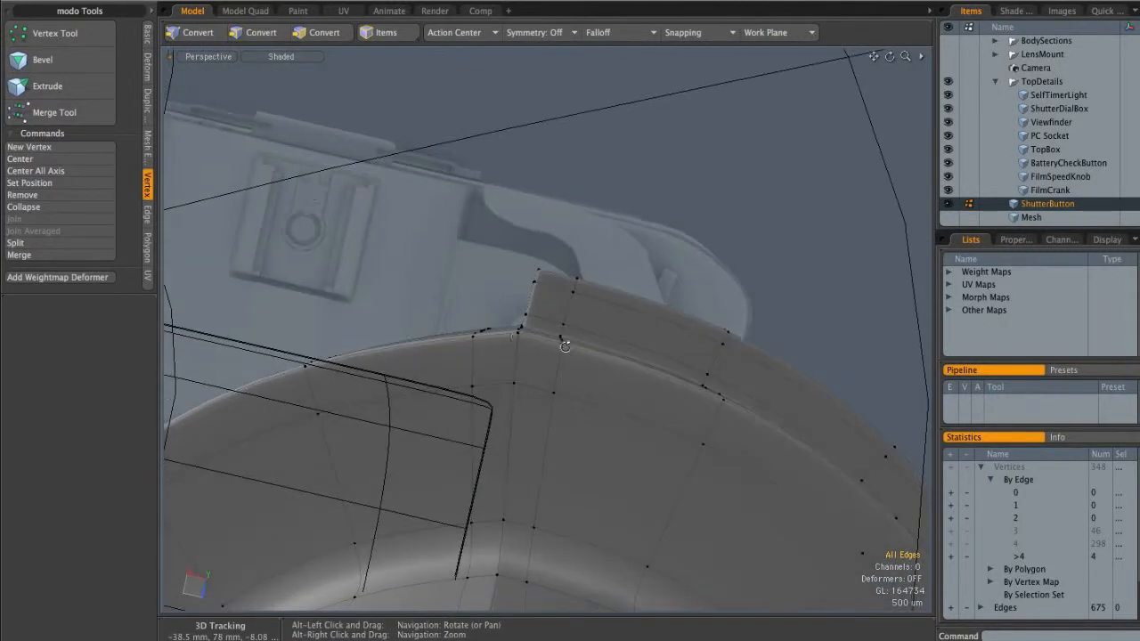
left_click_drag(472, 349, 593, 285, "alt")
key("Tab")
left_click_drag(593, 199, 646, 396, "alt")
key("alt+c")
left_click(635, 397)
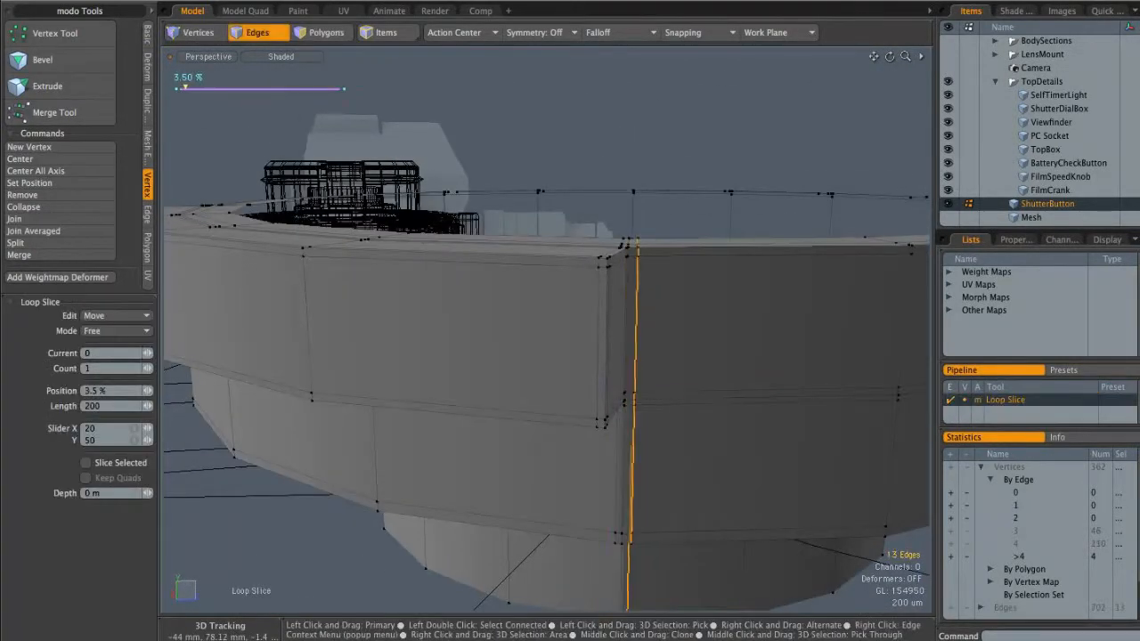
key("space")
Step: Select and remove the surplus slice edges below the tab and across the ring's faces, leaving only those near the tab's inner corner
left_click_drag(670, 324, 572, 382, "alt")
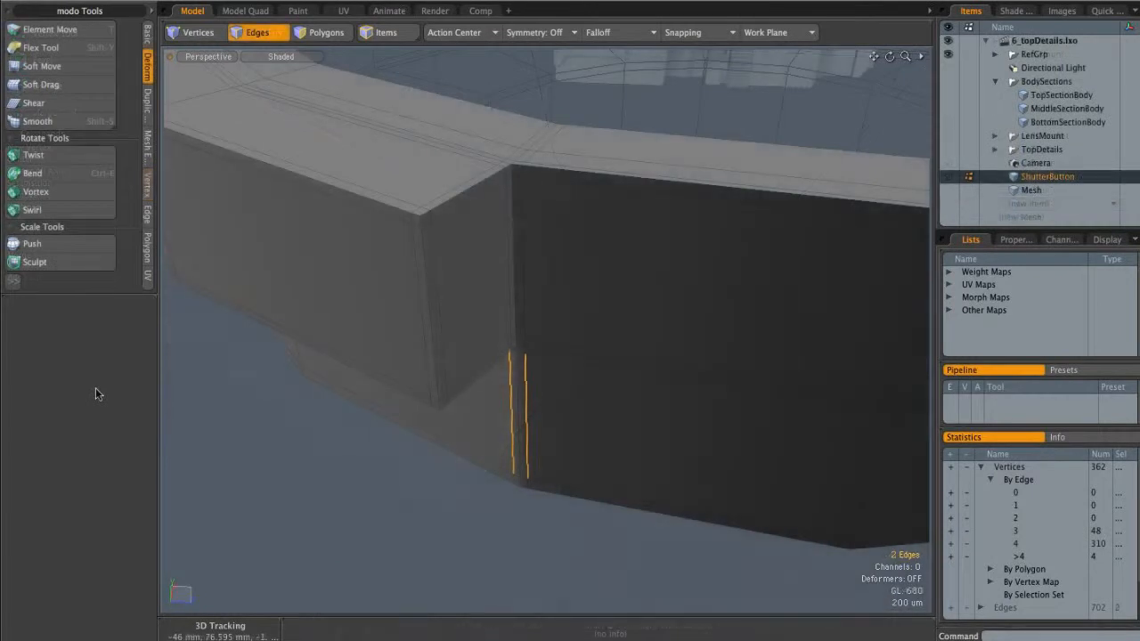
left_click_drag(537, 513, 587, 304, "alt")
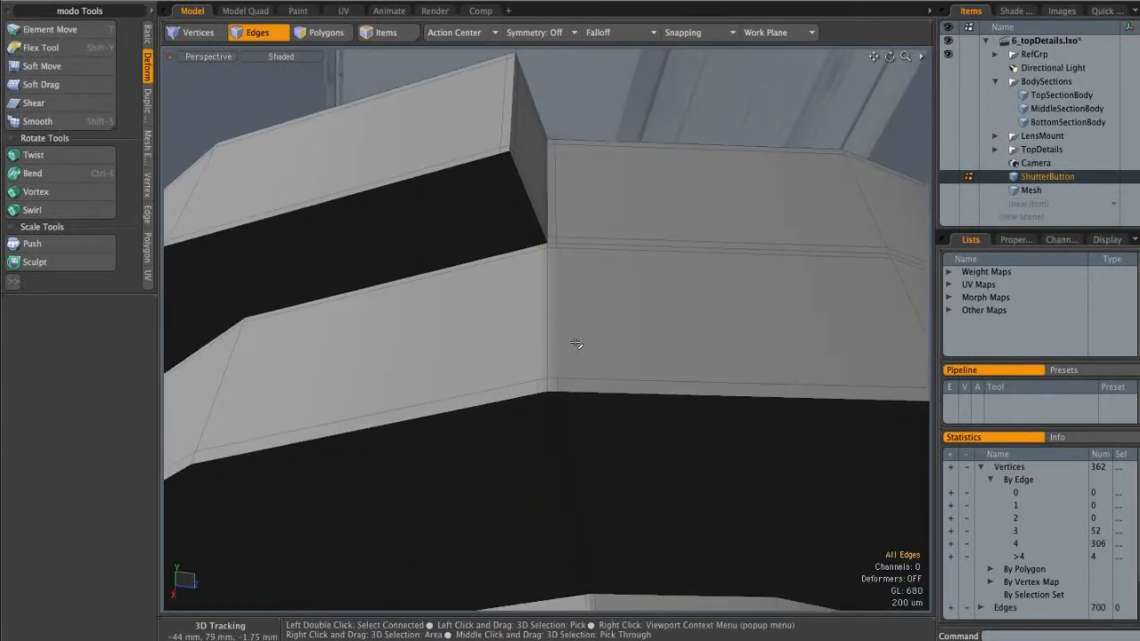
left_click(549, 438, "shift")
left_click_drag(579, 443, 591, 358, "alt+shift")
left_click_drag(648, 277, 570, 260, "alt")
key("2")
left_click(561, 265)
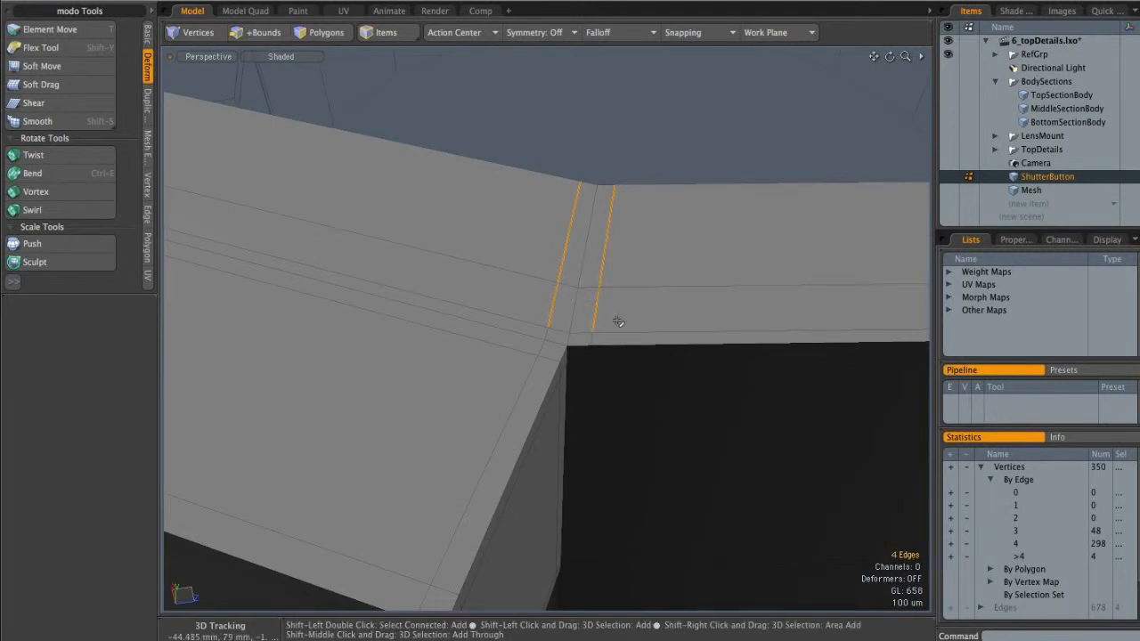
left_click_drag(579, 333, 524, 348, "ctrl+alt")
Step: Join the loose slice vertices on the ring's top face to the vertices at the tab's inner corner
key("1")
left_click(493, 333)
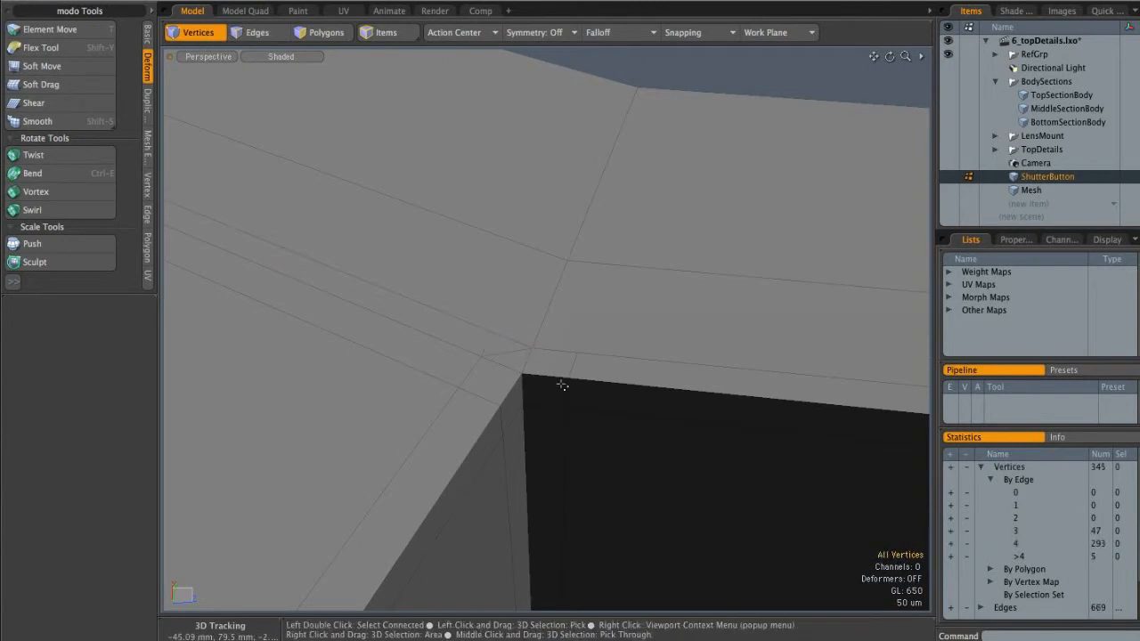
left_click(576, 354)
key("ctrl+j")
Step: Select the small polygons at the tab's inner corner to check the topology, and preview the ring with subdivision smoothing
key("3")
left_click_drag(432, 363, 487, 321)
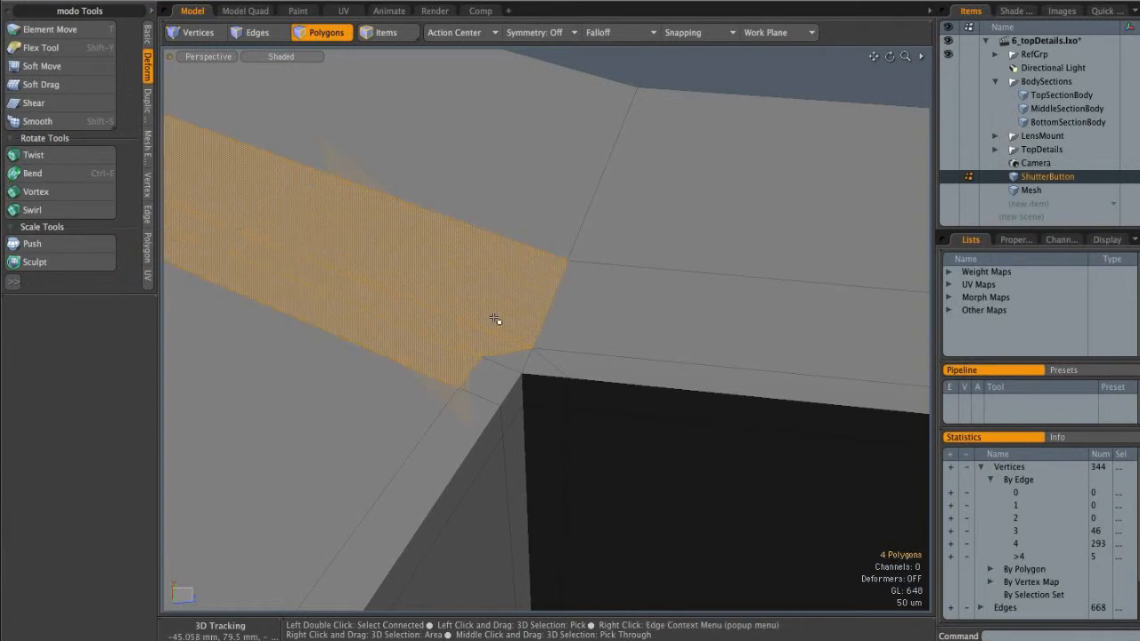
left_click(521, 368)
left_click_drag(529, 374, 567, 376, "alt")
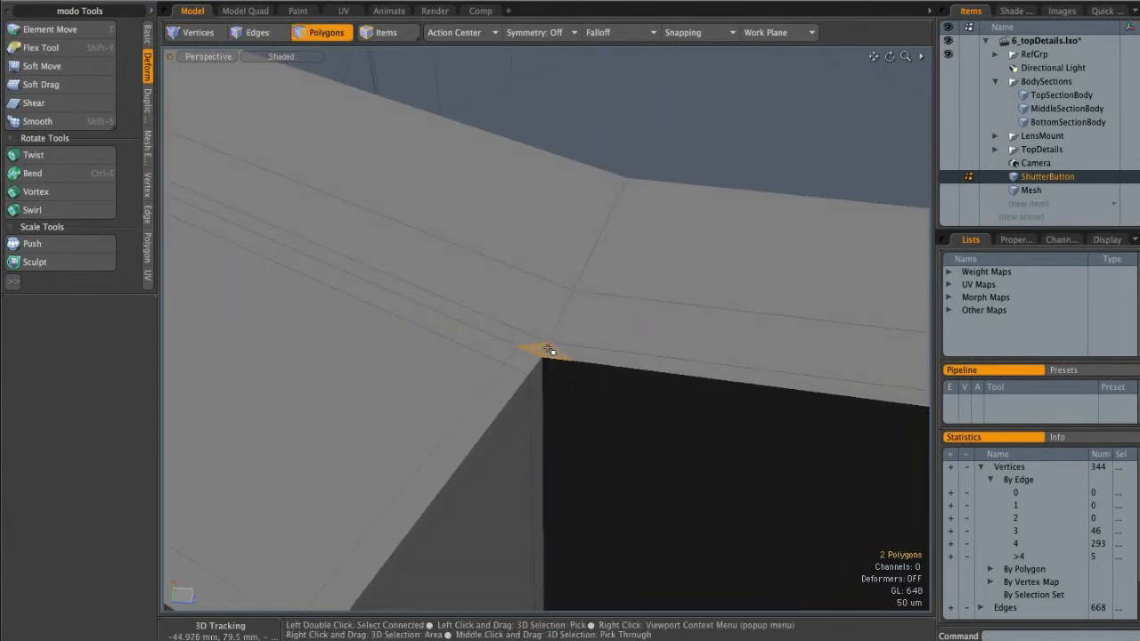
left_click(738, 145)
left_click_drag(679, 290, 547, 394, "alt")
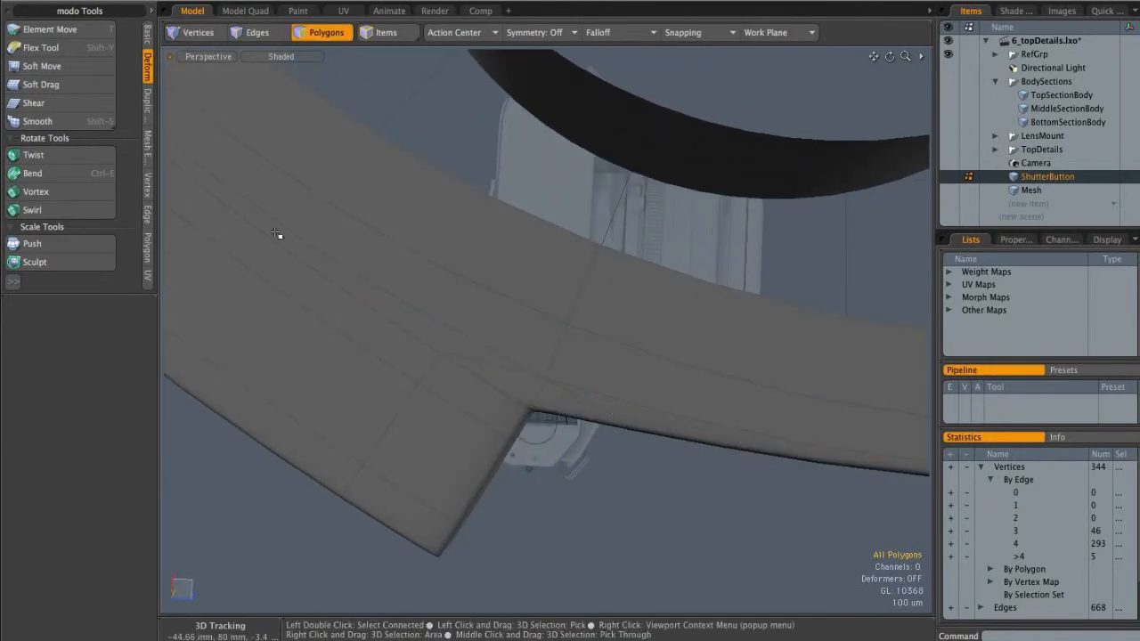
left_click_drag(508, 364, 581, 350, "alt")
Step: Turn off the smoothing preview and join two pairs of vertices at the lower inner corner of the tab
key("Tab")
key("1")
left_click(552, 341)
left_click(576, 334, "shift")
key("j")
left_click(573, 335)
left_click(603, 333, "shift")
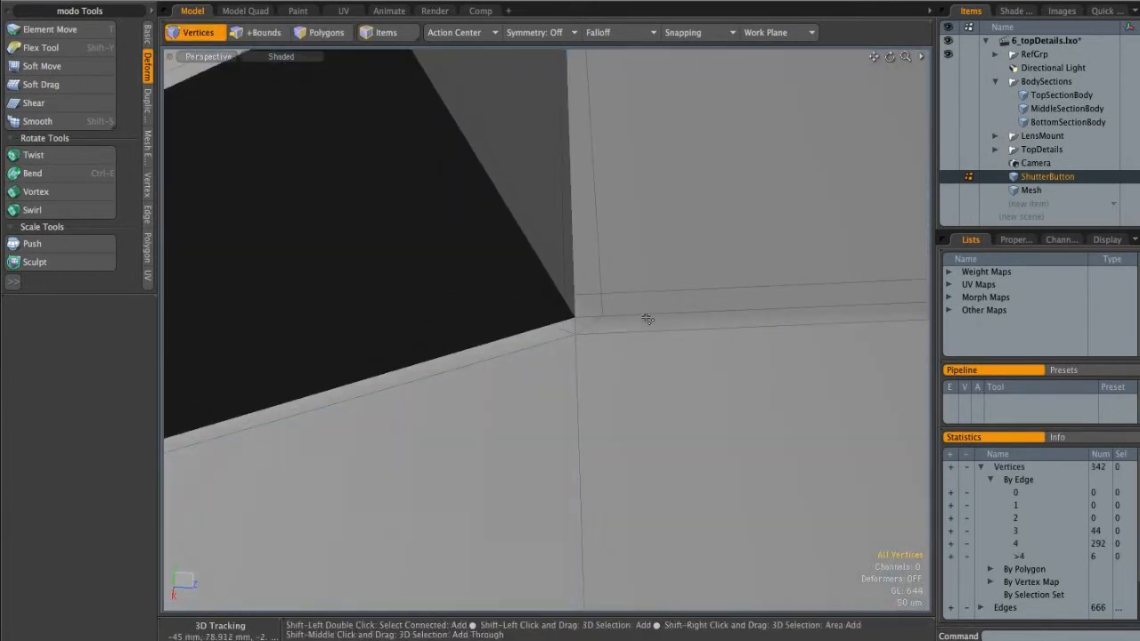
key("j")
Step: View the smoothed ring from the top and show the separate cap mesh as a reference for the curve
right_click_drag(646, 320, 583, 347, "alt")
left_click_drag(583, 347, 658, 389, "alt")
key("ctrl+space")
left_click(666, 340)
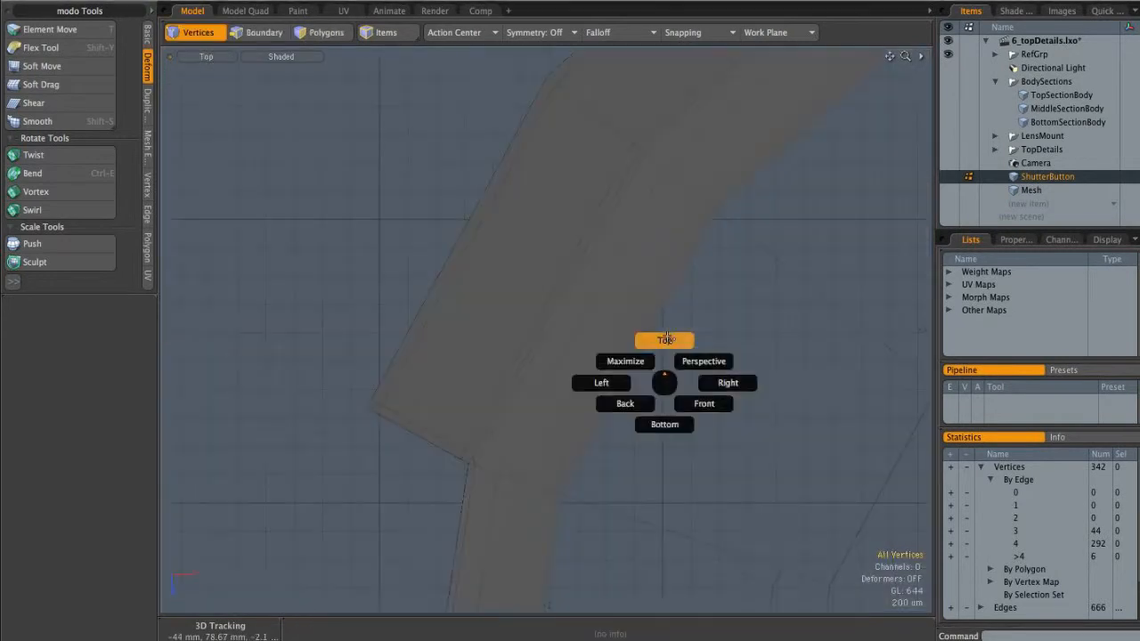
key("Tab")
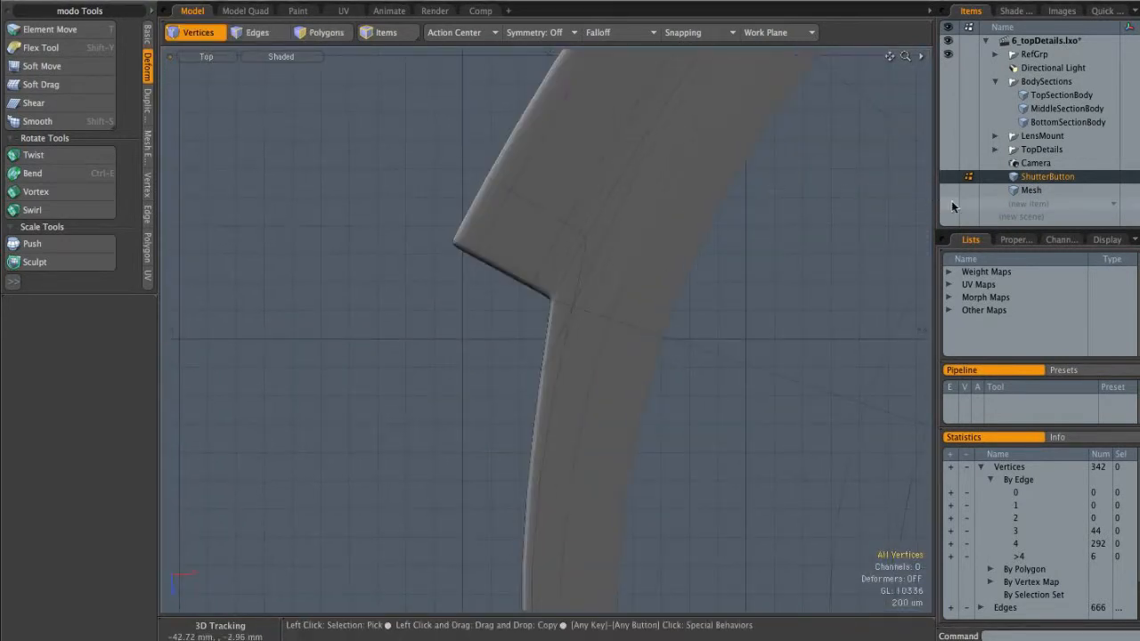
left_click(949, 189)
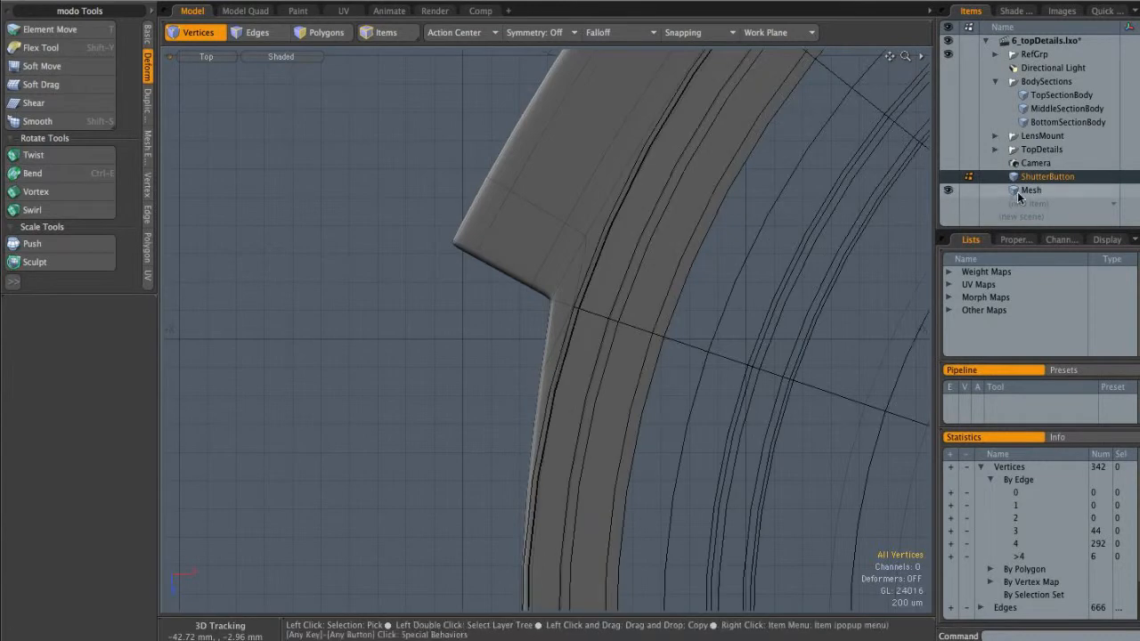
Step: Move the vertices at the tab's end about 8.7 µm in X and 9.3 µm in Z towards the cap's curve
left_click_drag(591, 321, 601, 307, "alt+shift")
scroll(601, 306, "up", 1)
right_click_drag(591, 402, 583, 401)
key("w")
left_click_drag(641, 364, 661, 368)
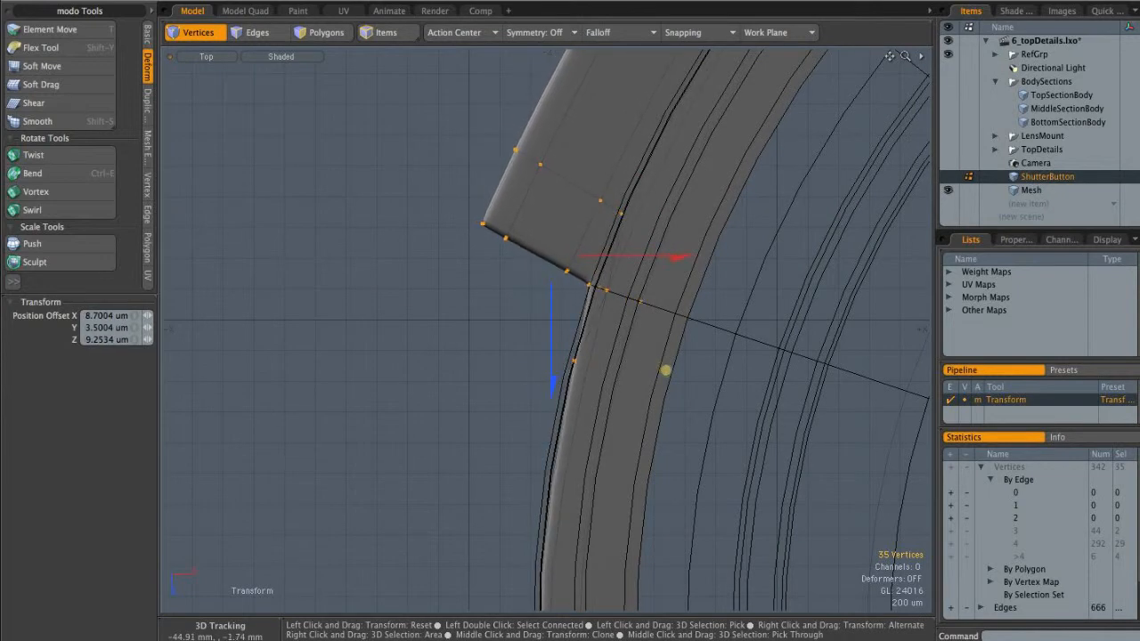
key("space")
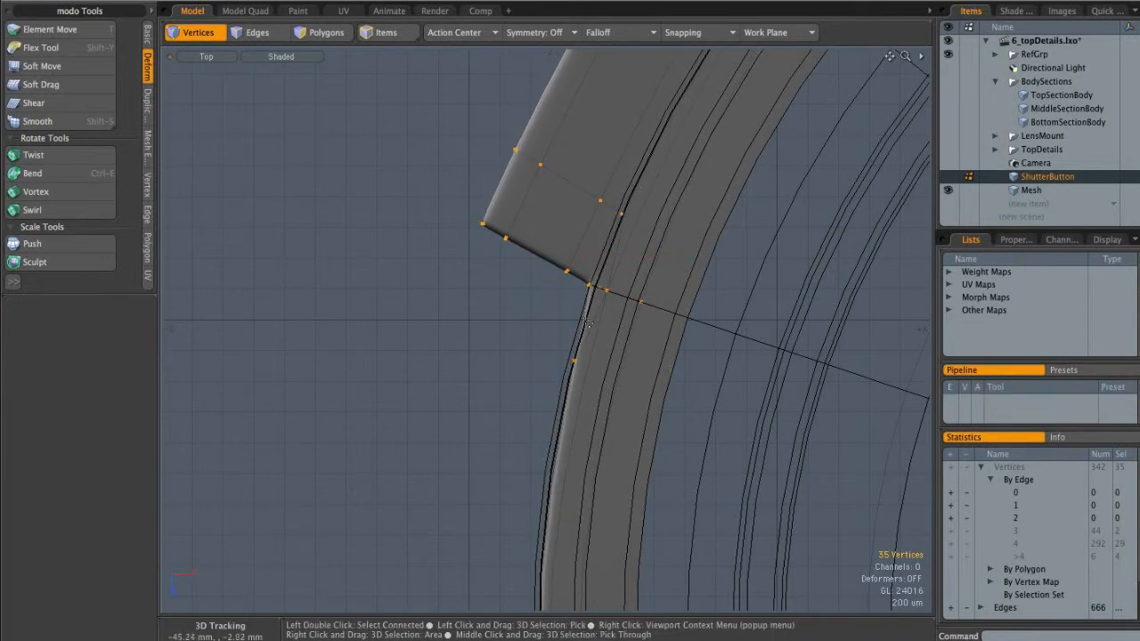
Step: Move the four ring vertices just beyond the tab's corner about 7.2 µm in X and 7 µm in Z
right_click_drag(598, 385, 599, 386)
key("w")
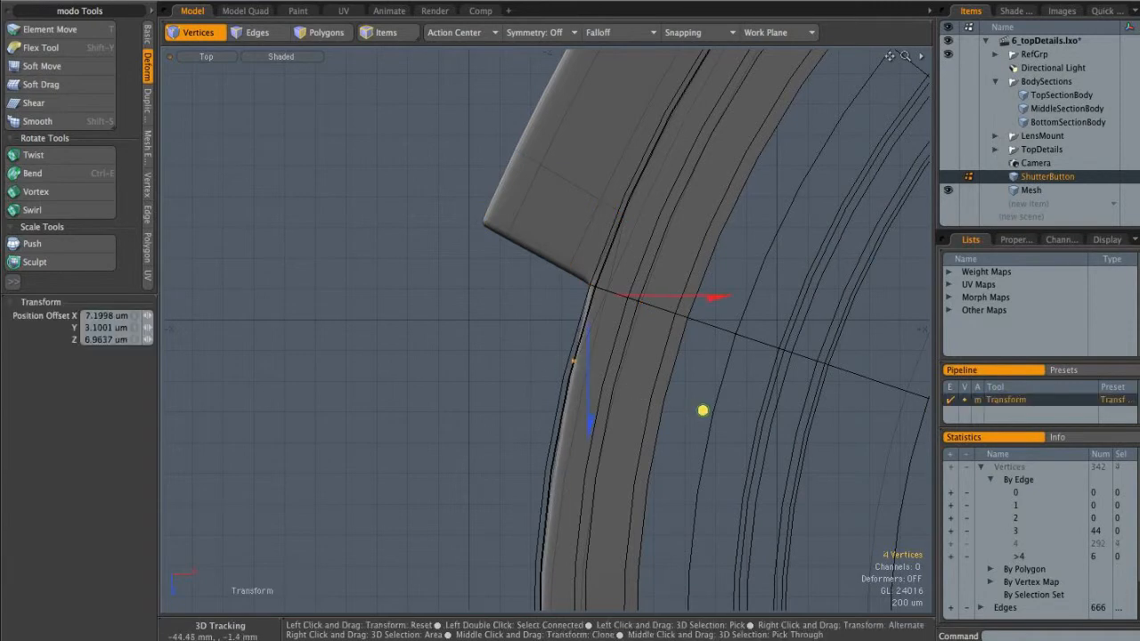
key("space")
left_click(669, 414)
Step: Move the nine vertices at the ring's next segment boundary about 3.8 µm in X and 0.7 µm in Z
left_click_drag(601, 533, 621, 380, "alt+shift")
scroll(603, 535, "down", 2)
key("w")
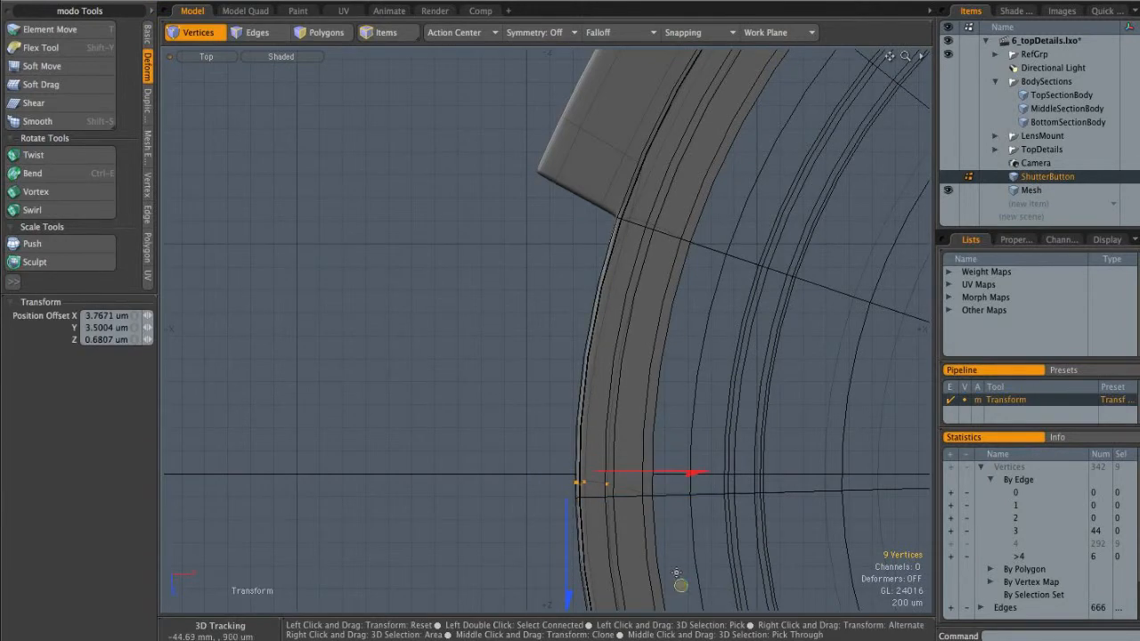
key("3")
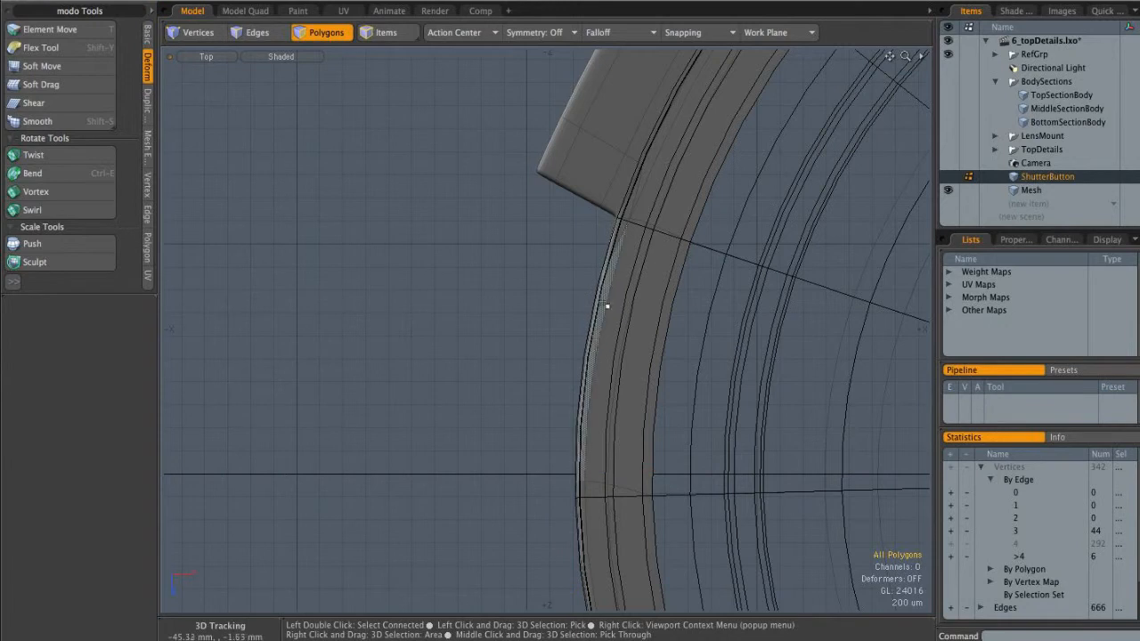
Step: Return to the perspective view and examine the smoothed ring and tab around the cap mesh
key("ctrl+space")
left_click(634, 310)
left_click_drag(630, 311, 639, 251, "alt")
left_click_drag(639, 251, 550, 334, "alt+shift")
mouse_move(551, 334)
left_mouse_down("alt")
mouse_move(527, 314)
mouse_move(550, 306)
mouse_move(547, 330)
left_mouse_up("alt")
left_click_drag(550, 331, 598, 385, "alt")
key("w")
key("Escape")
key("Escape")
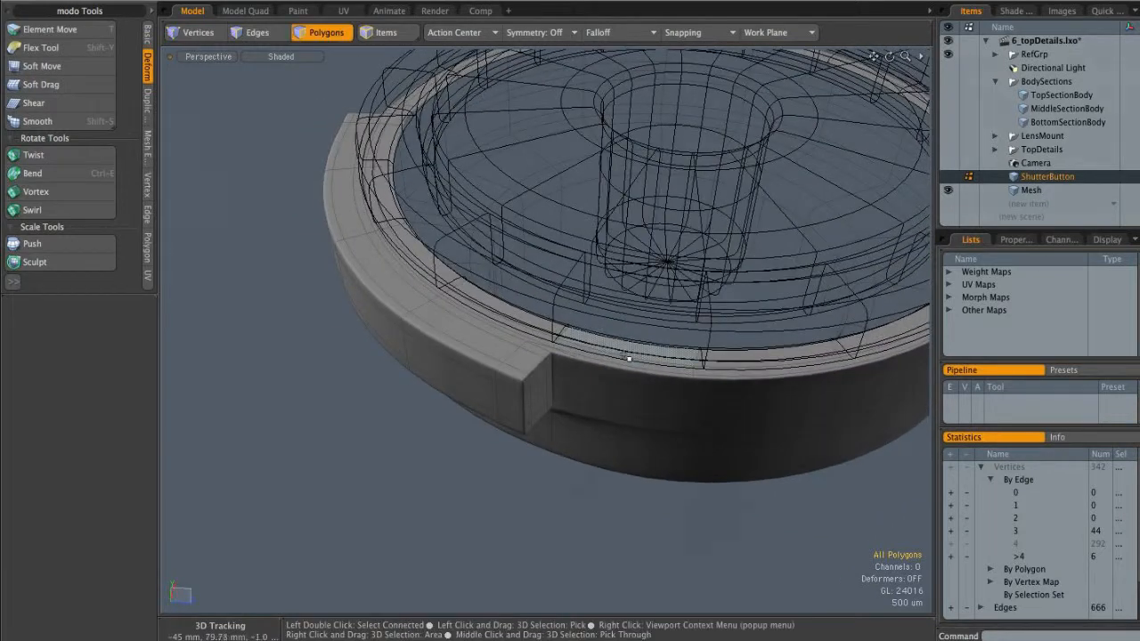